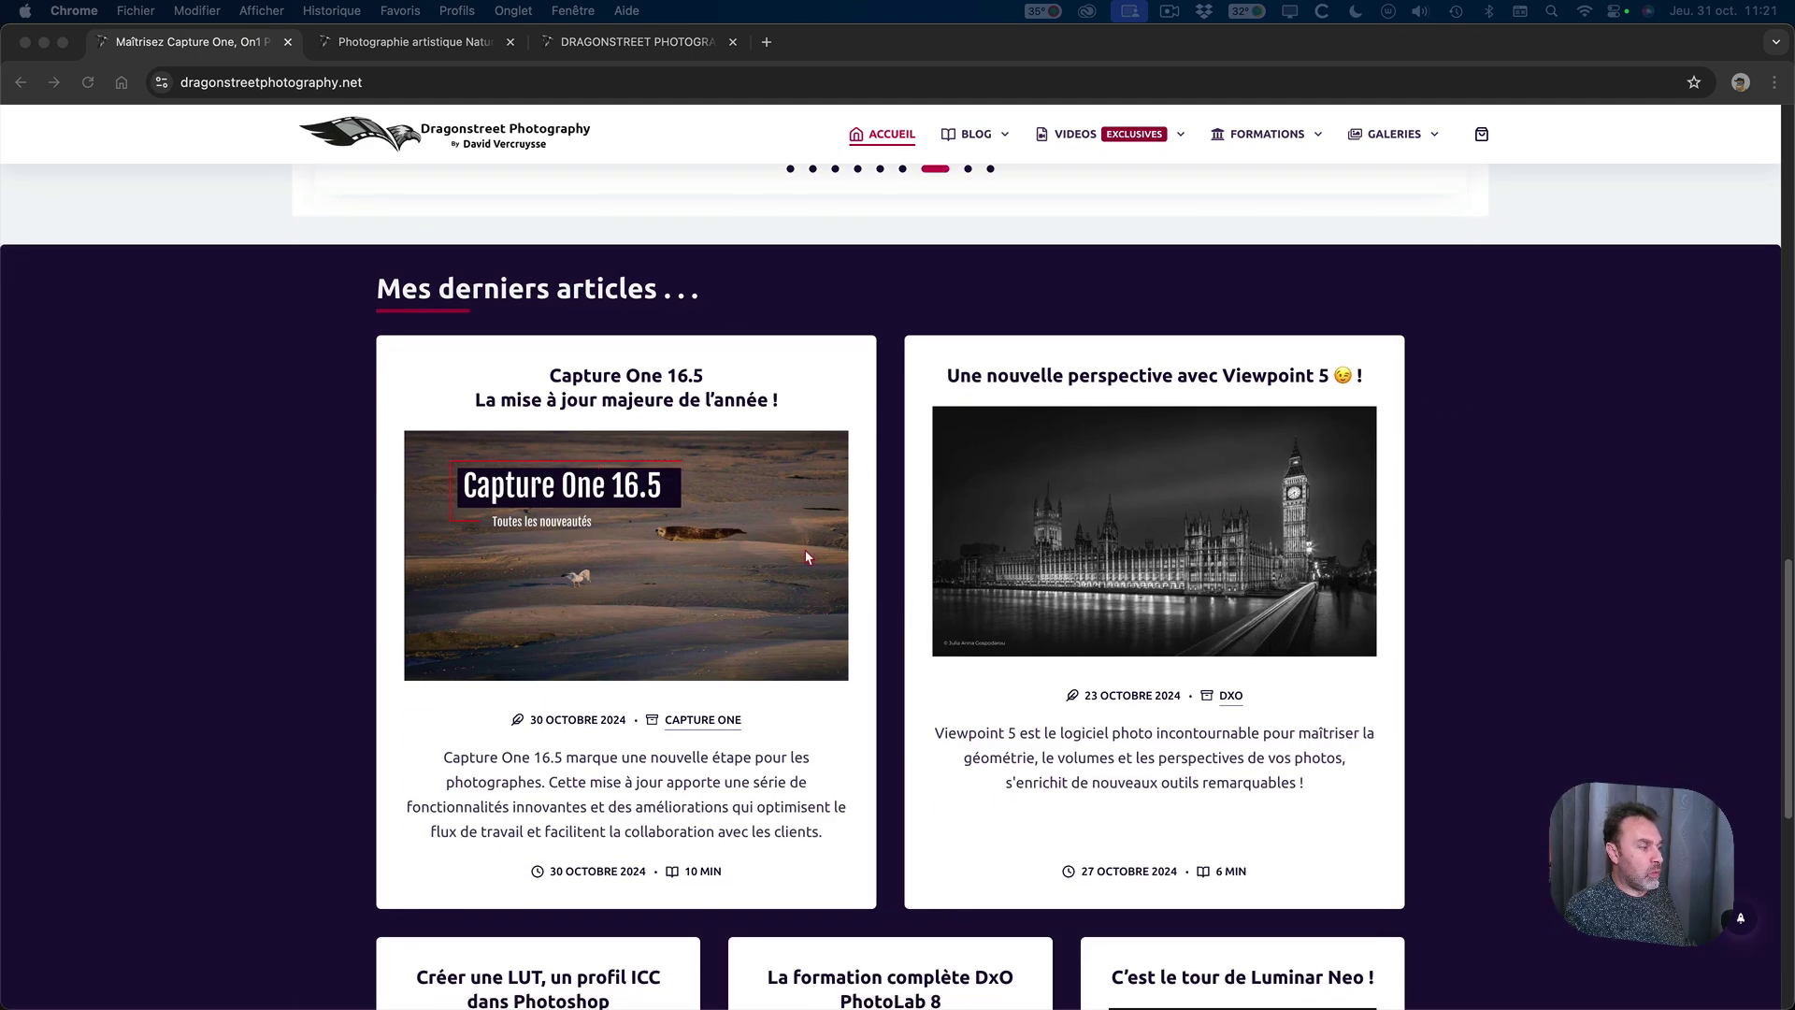
Look over the Dragonstreet Photography tutorial, blog and gallery home pages and switch to Capture One.
{"action": "scroll", "coordinate": [805, 549], "scroll_direction": "down", "scroll_amount": 3}
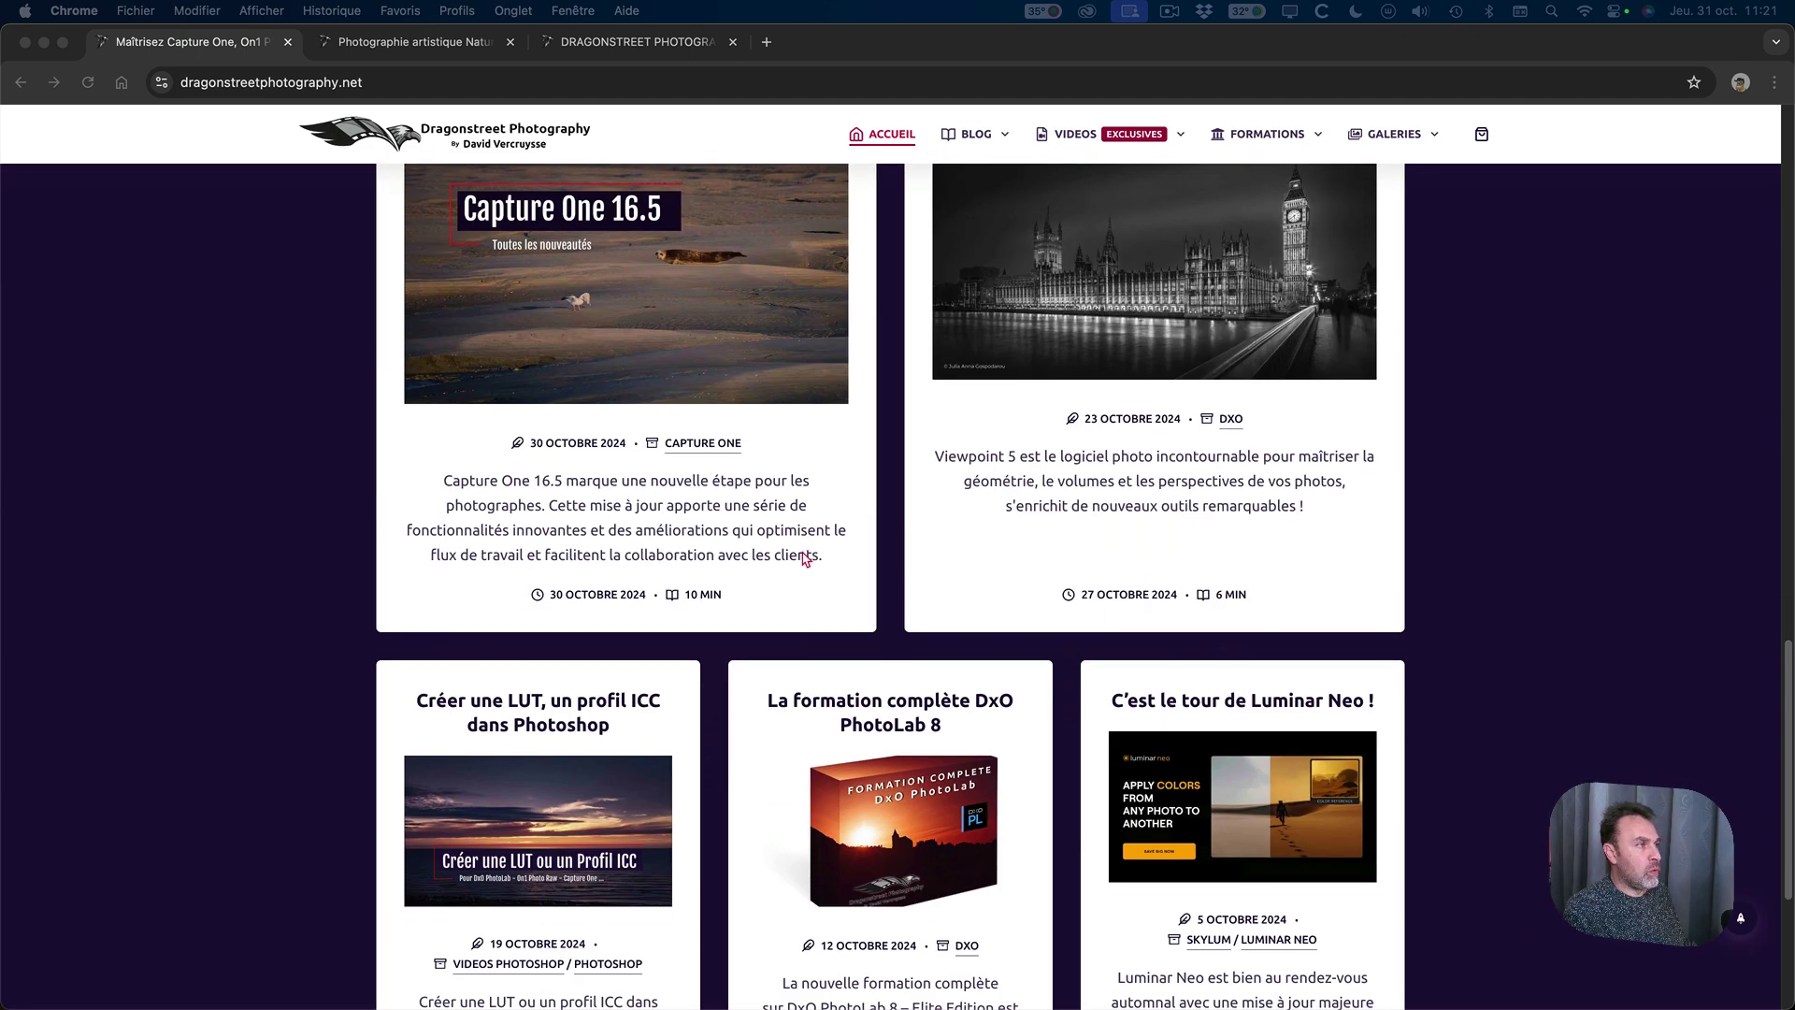
{"action": "scroll", "coordinate": [805, 558], "scroll_direction": "up", "scroll_amount": 15}
{"action": "scroll", "coordinate": [681, 455], "scroll_direction": "up", "scroll_amount": 5}
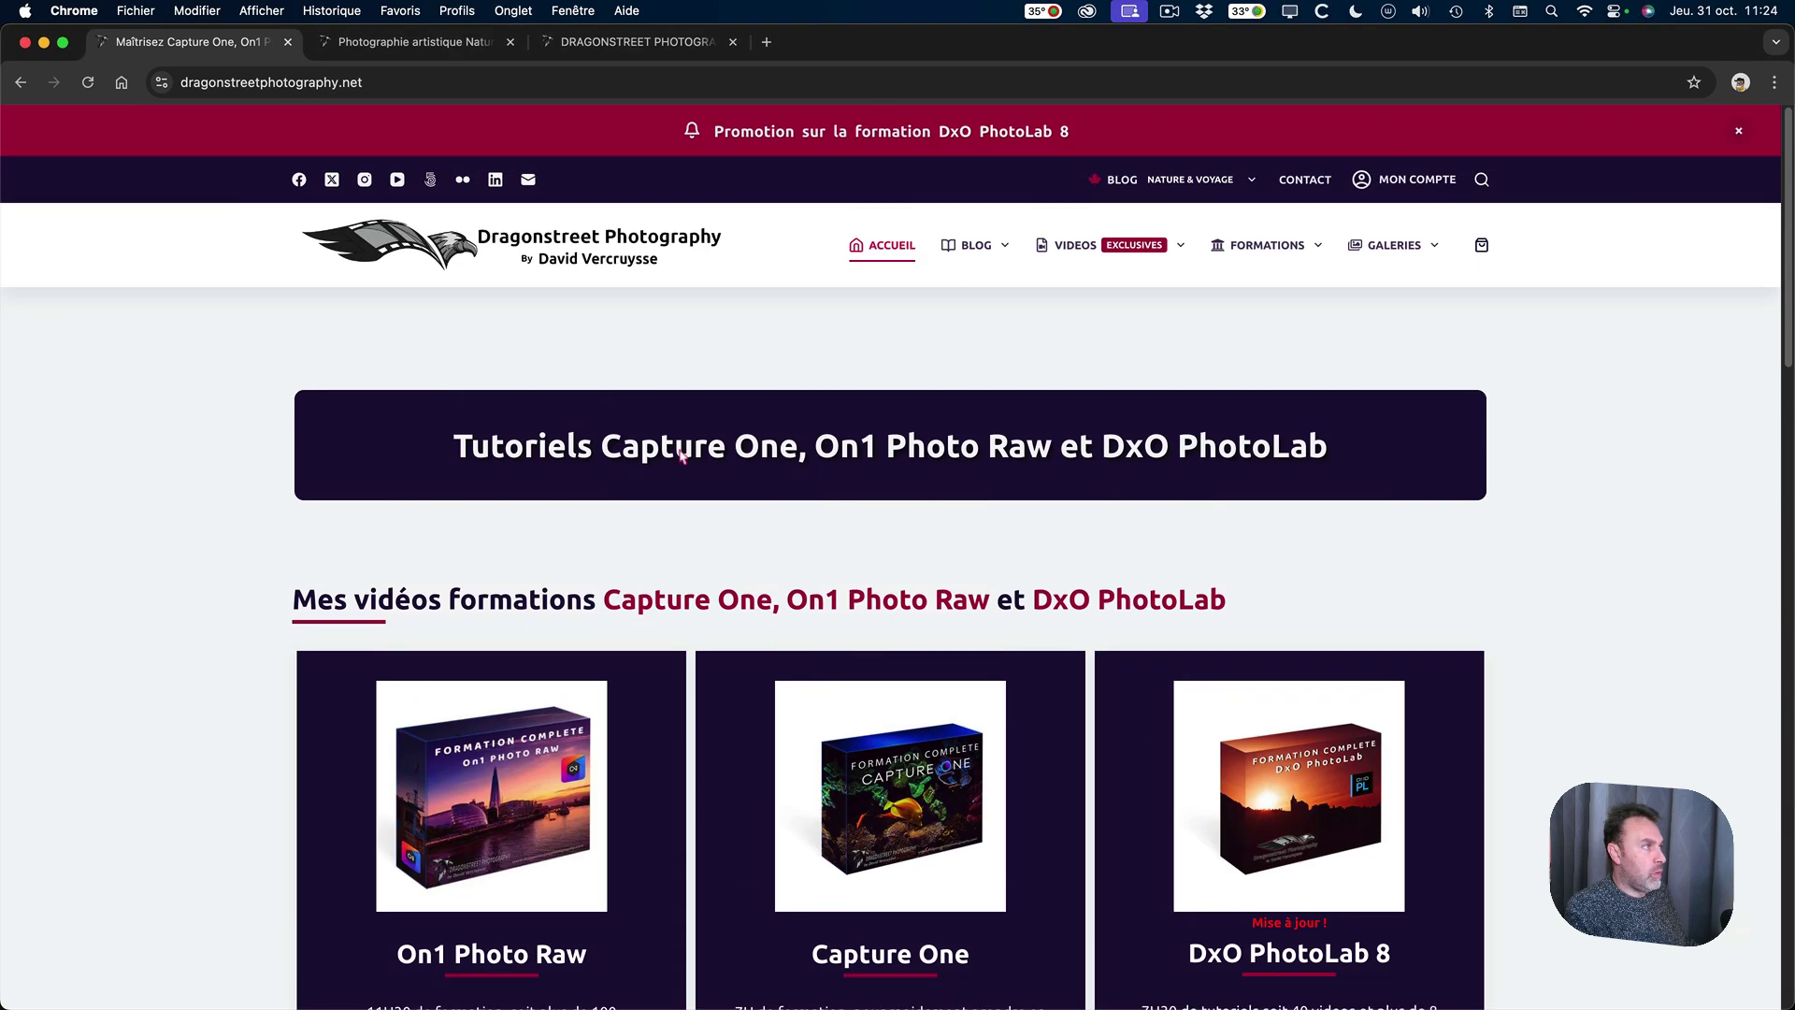
{"action": "key", "text": "ctrl+Tab"}
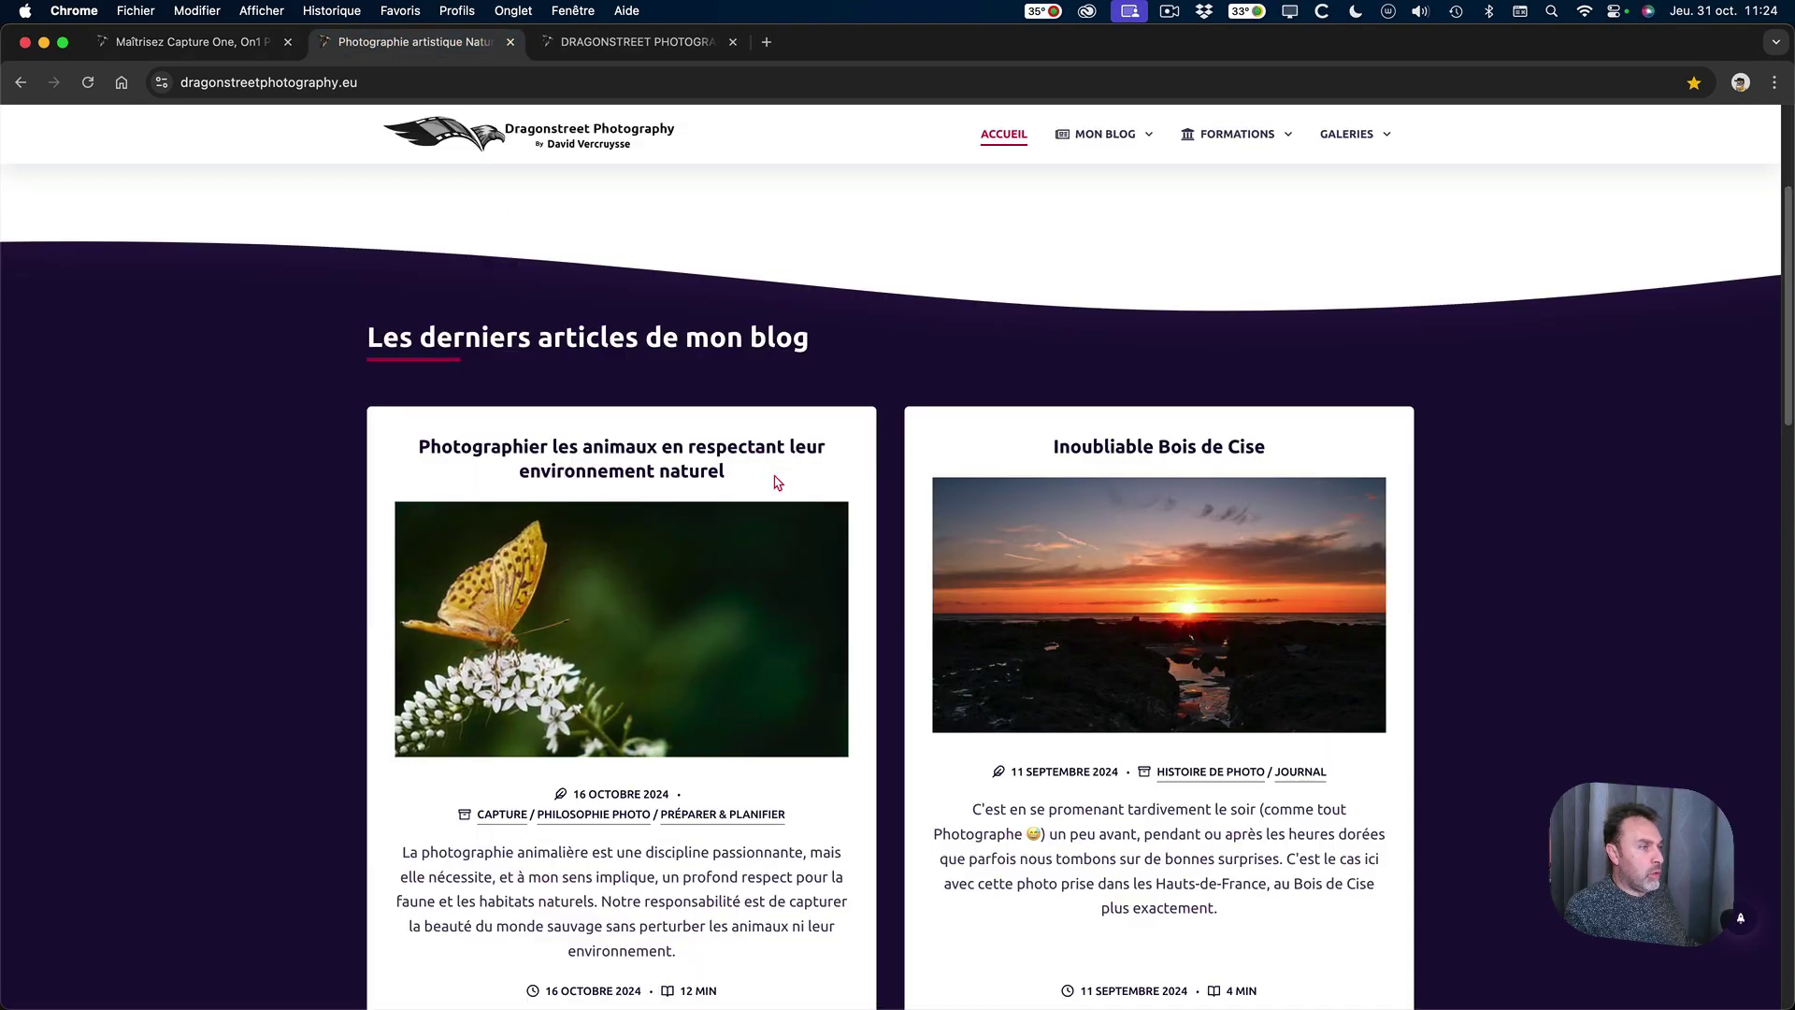
{"action": "left_click", "coordinate": [645, 45]}
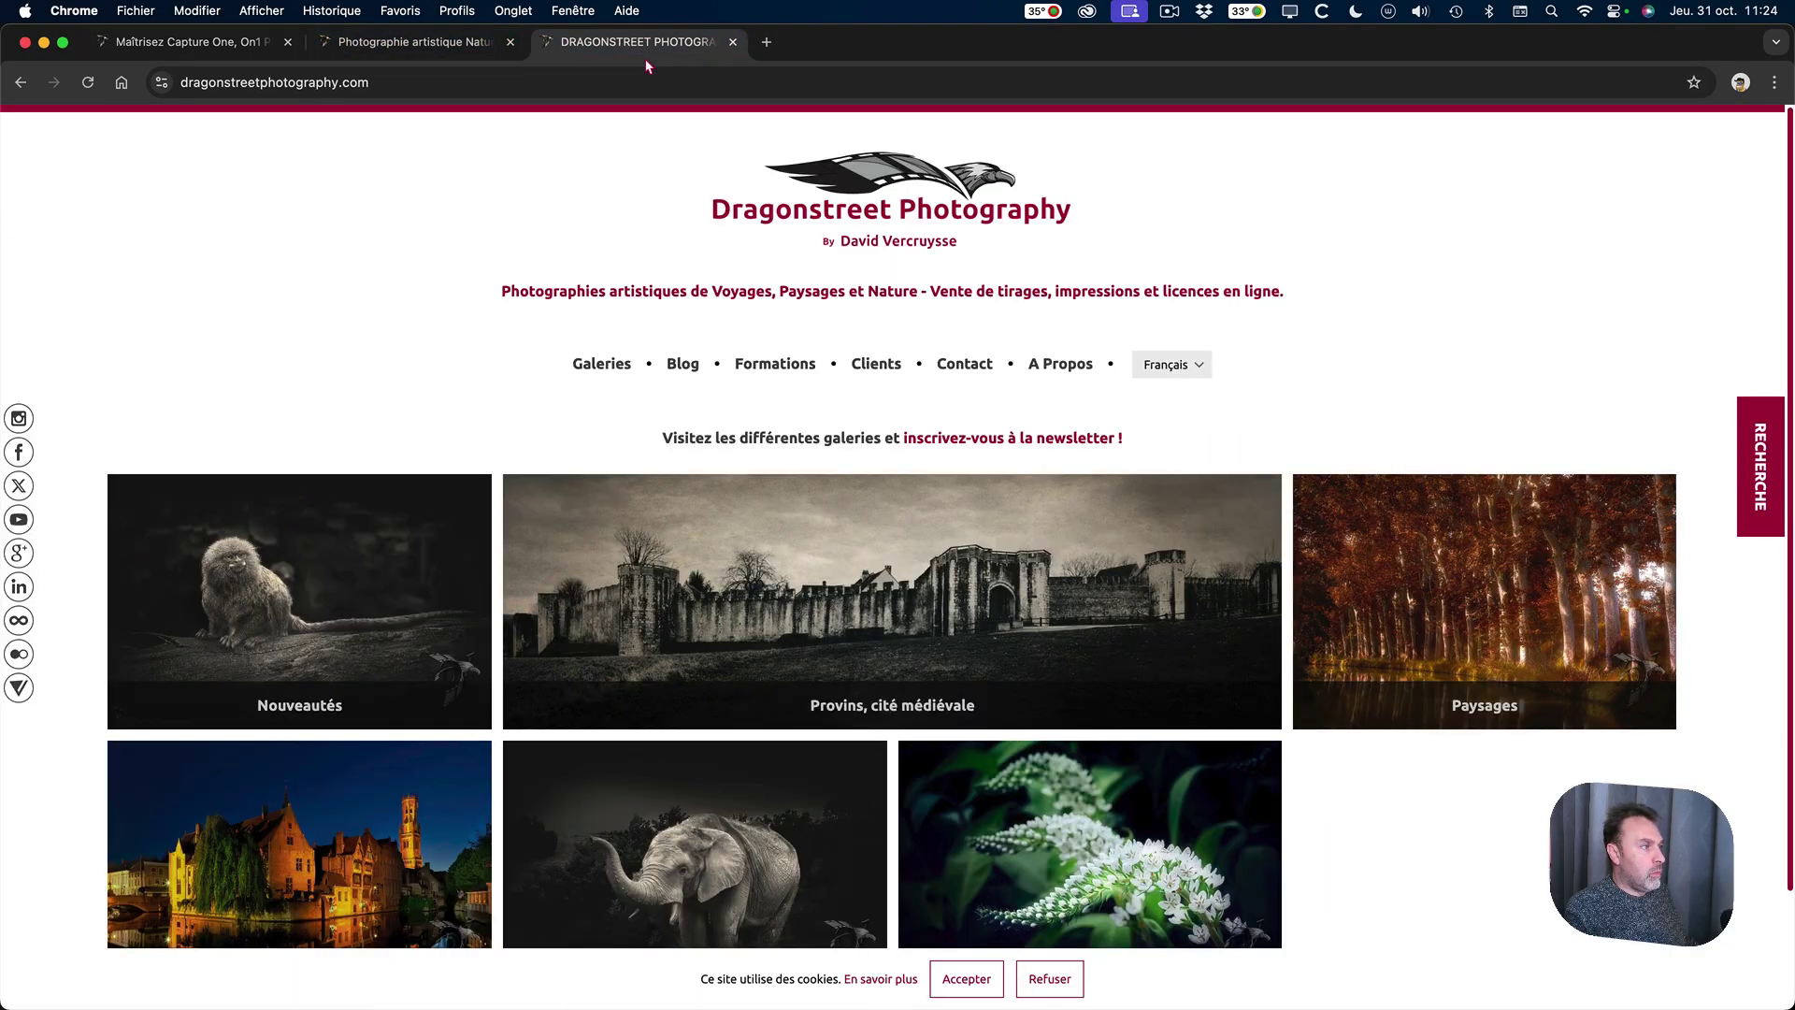
{"action": "scroll", "coordinate": [787, 495], "scroll_direction": "down", "scroll_amount": 1}
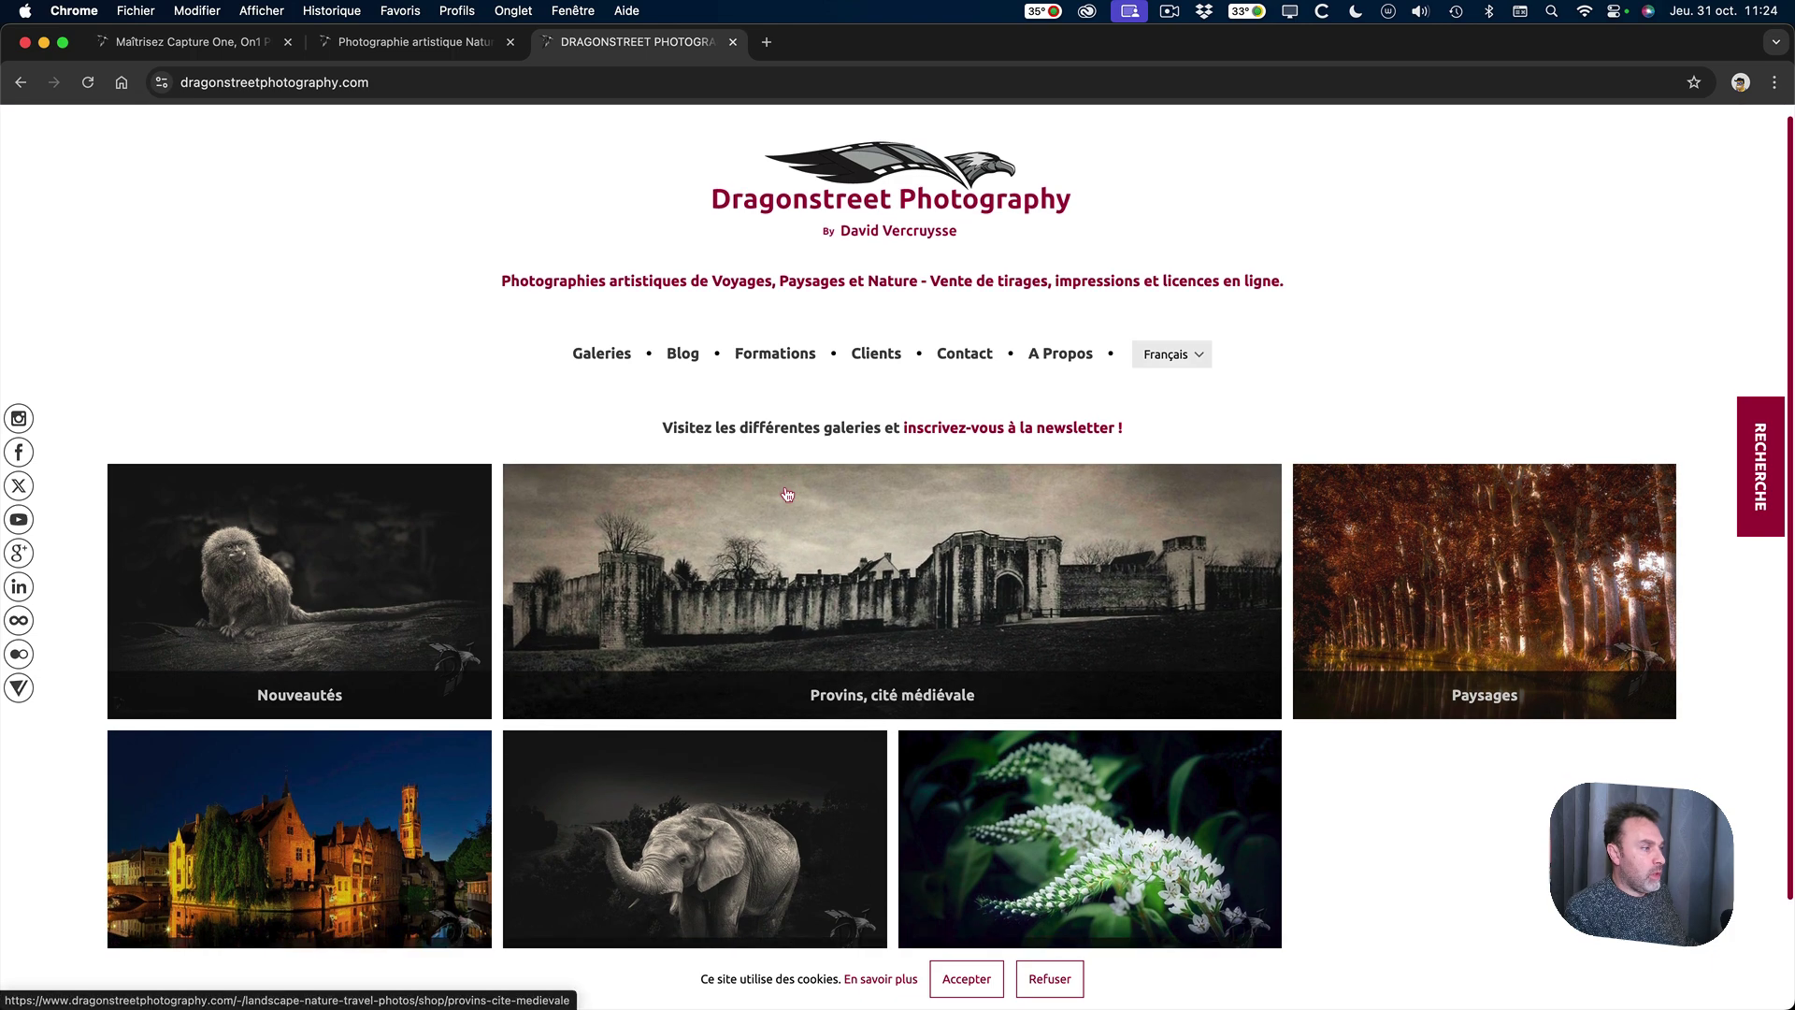
{"action": "scroll", "coordinate": [788, 494], "scroll_direction": "up", "scroll_amount": 1}
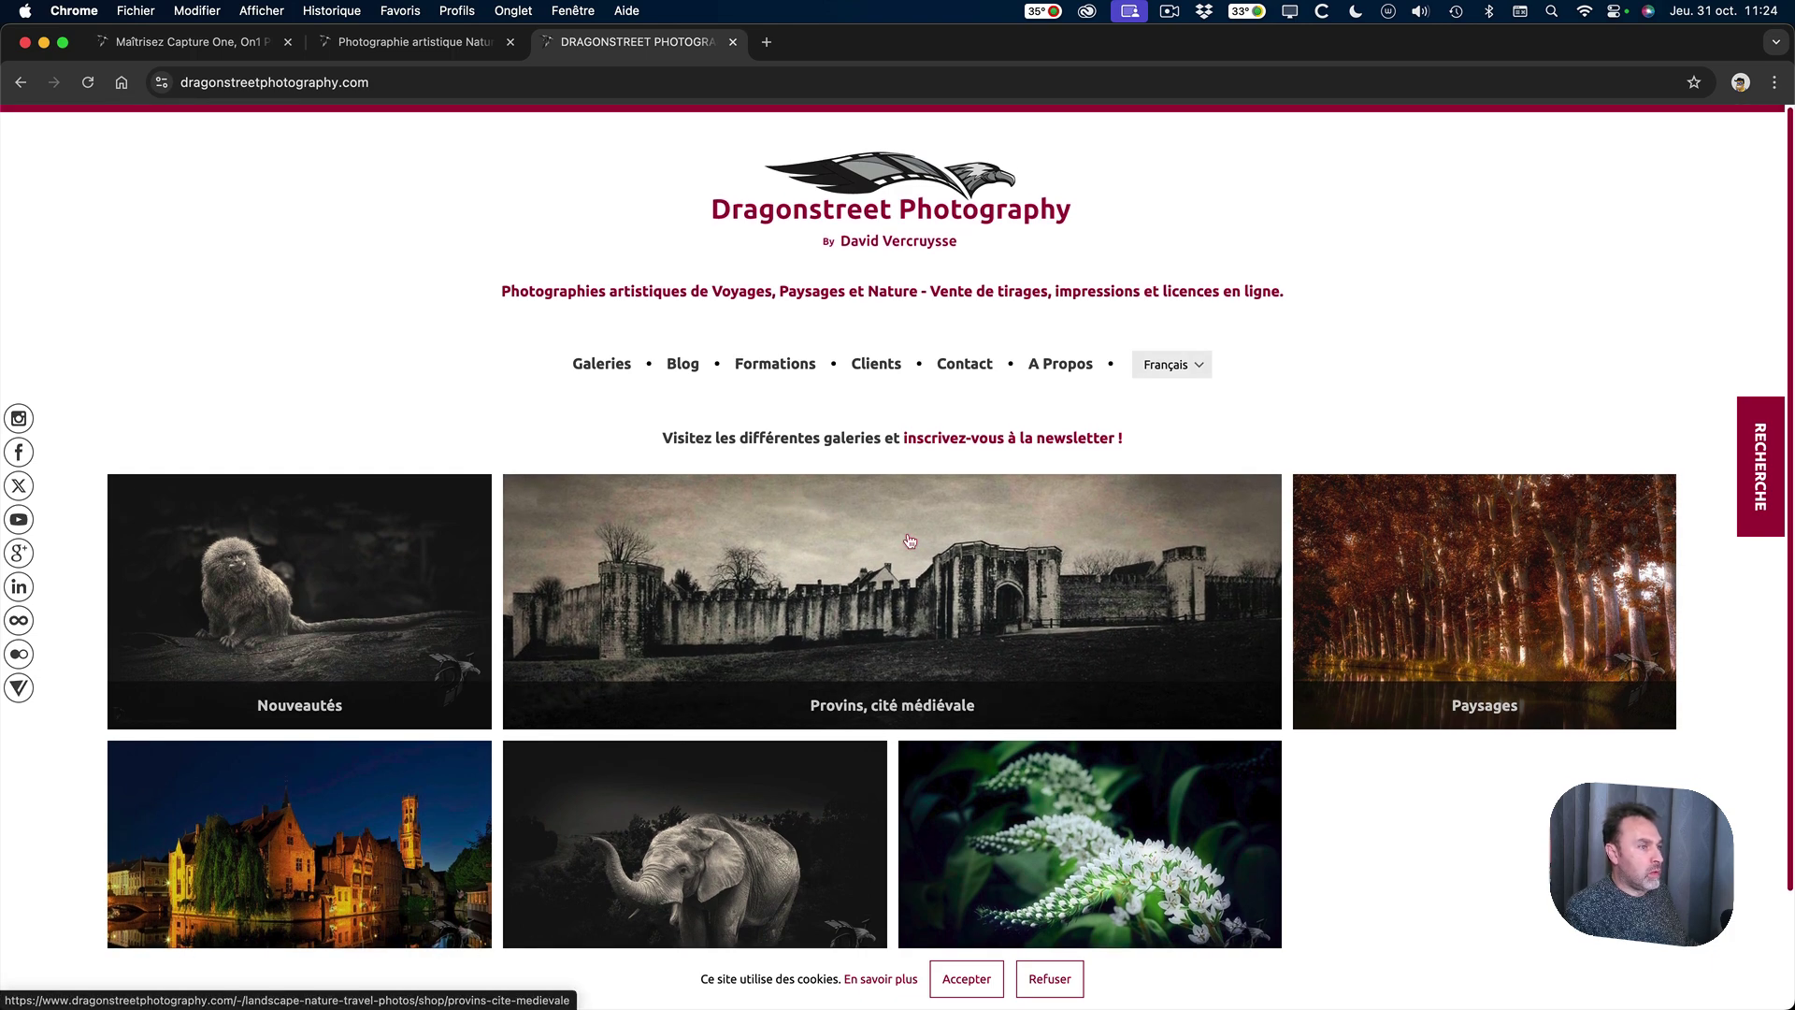
{"action": "key", "text": "ctrl+Right"}
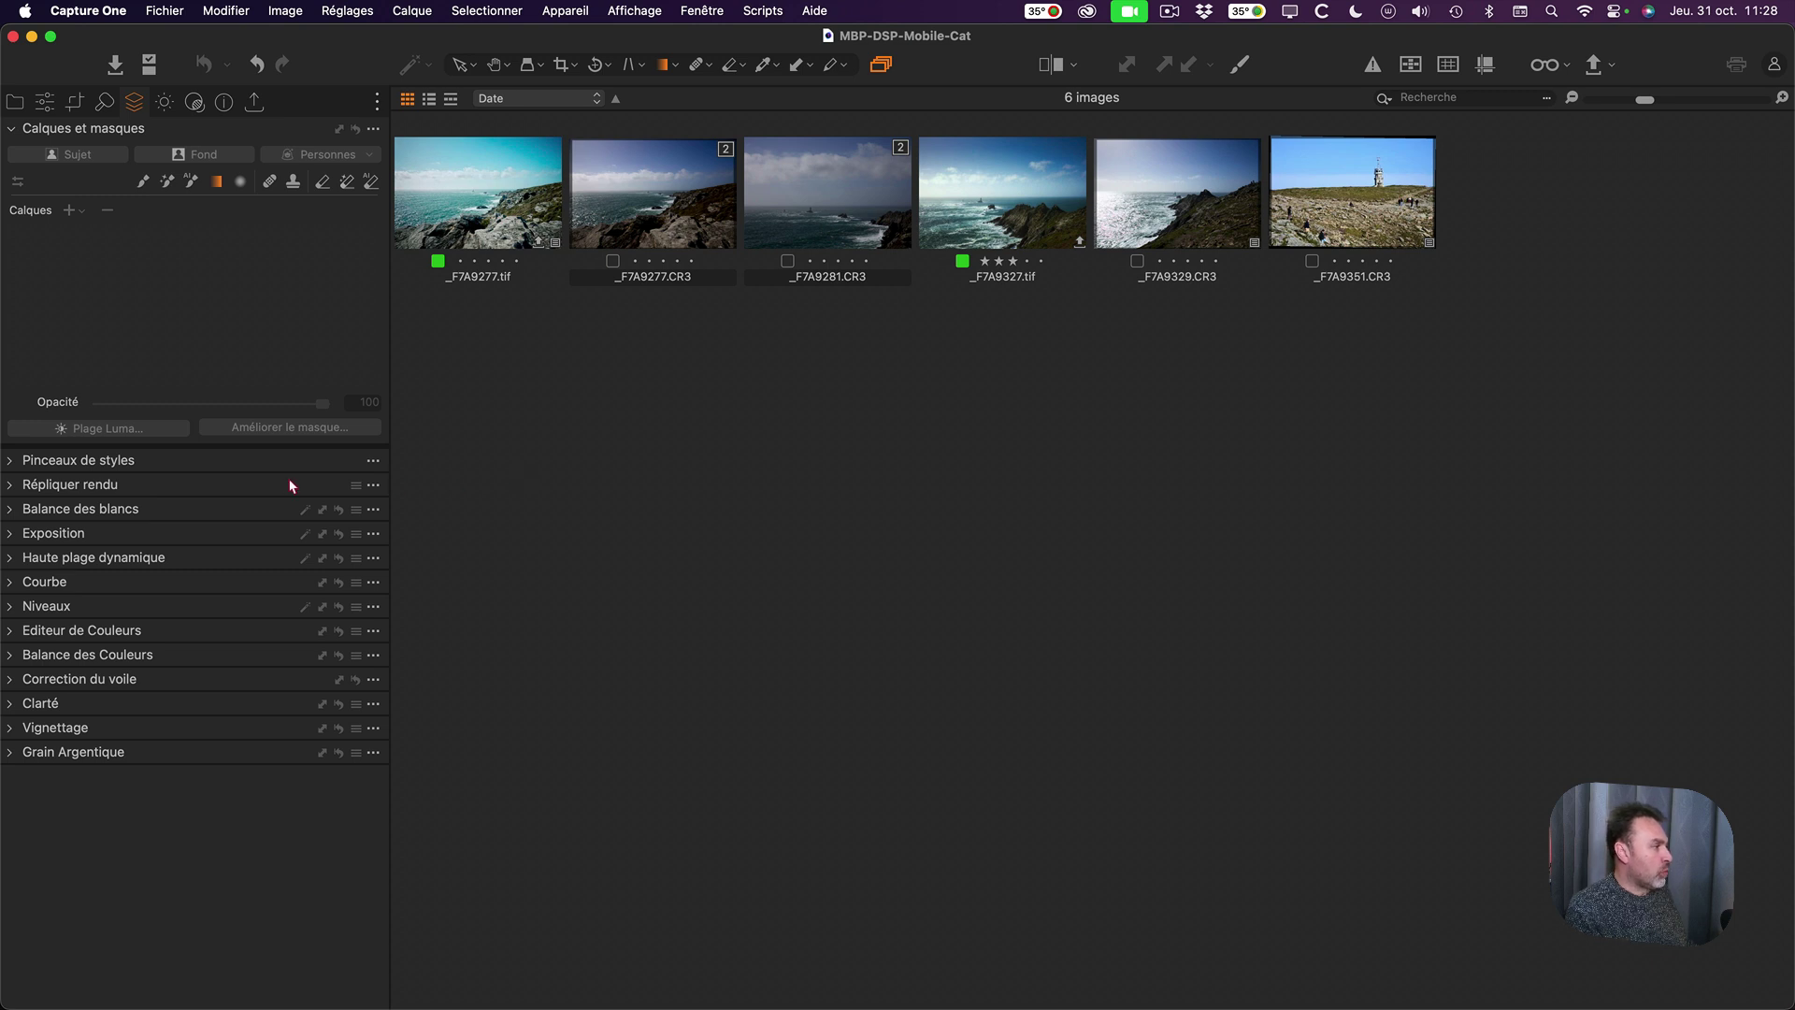
Undock the Répliquer rendu tool as a floating palette, dock it back below Pinceaux de styles and collapse it.
{"action": "left_click", "coordinate": [10, 485]}
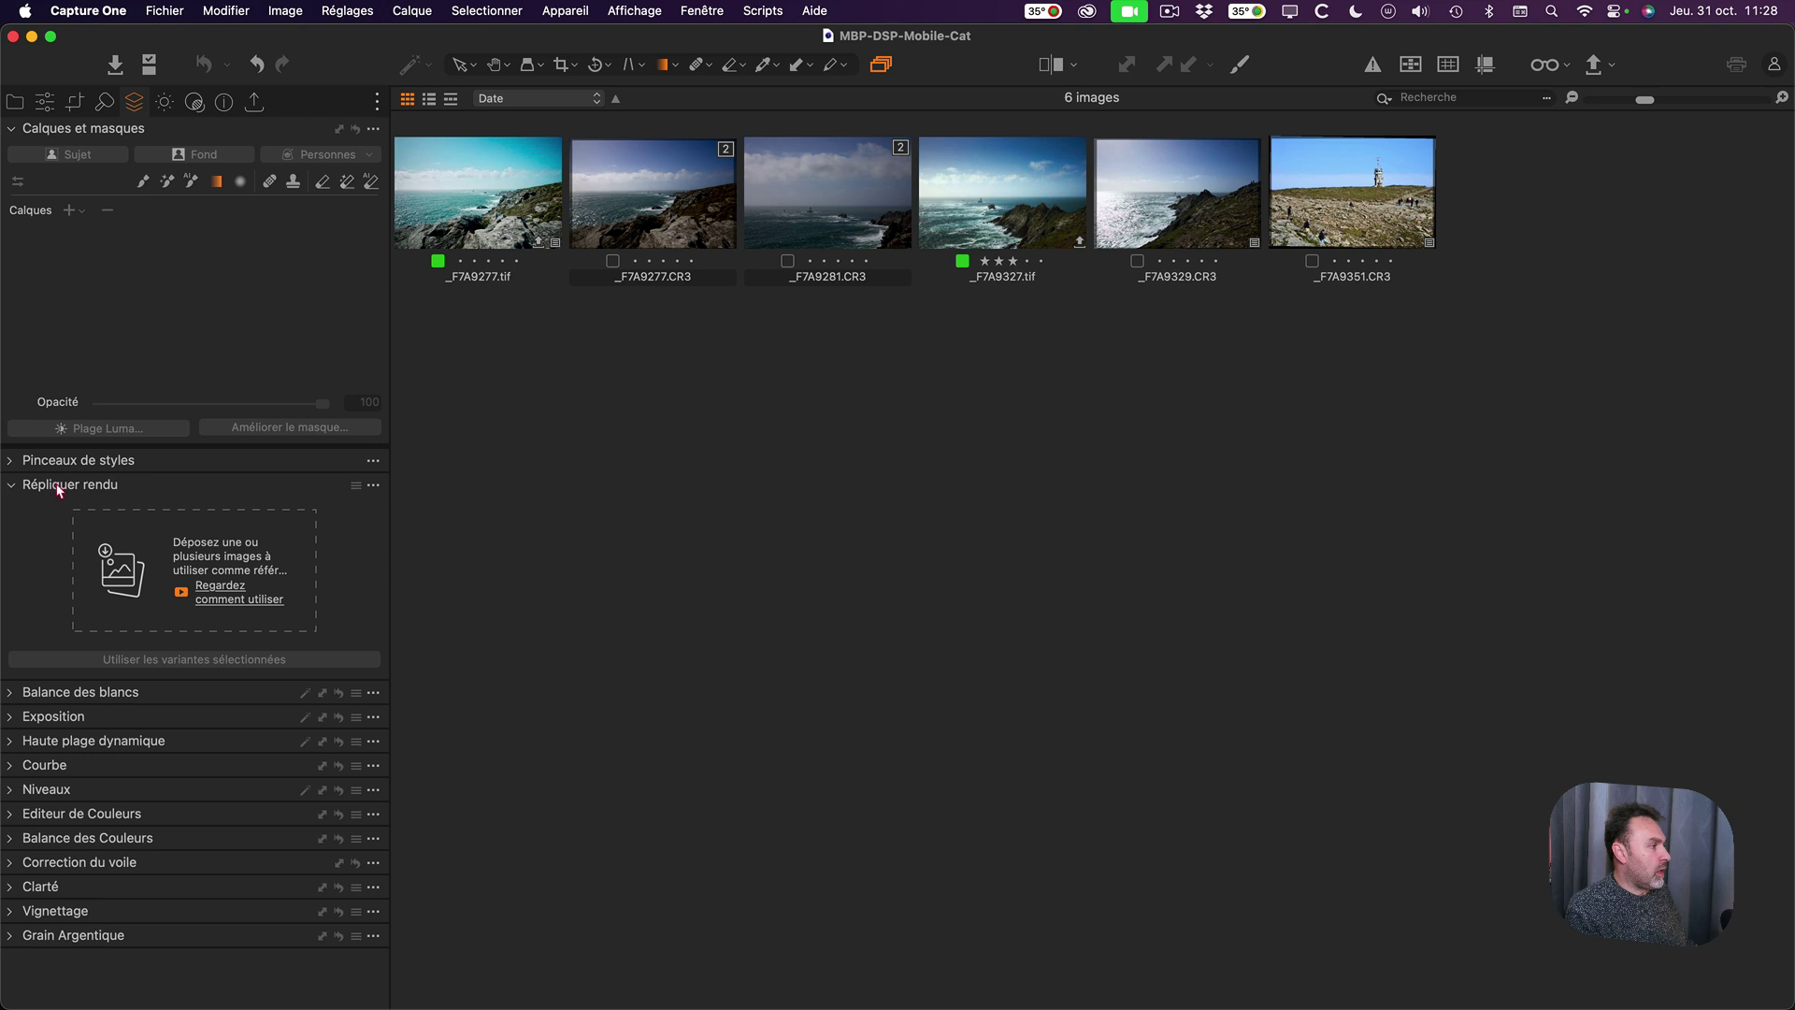
{"action": "left_click_drag", "start_coordinate": [58, 490], "coordinate": [501, 425]}
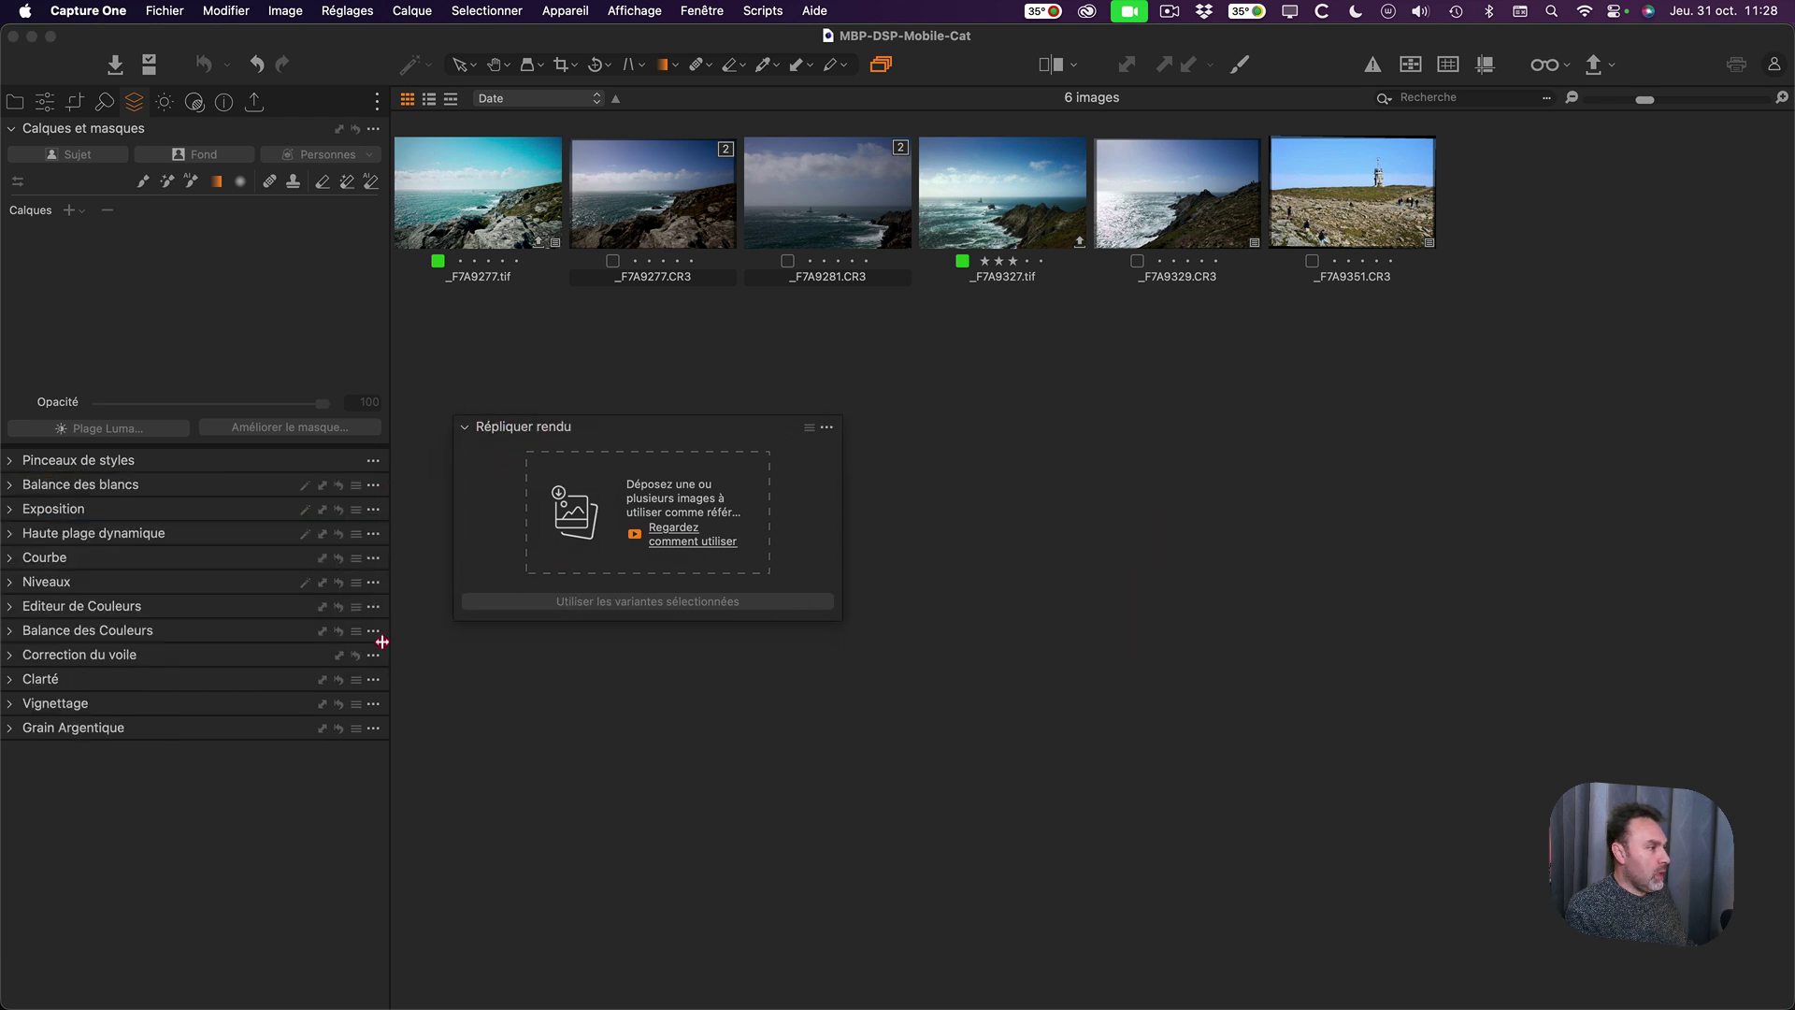
{"action": "left_click_drag", "start_coordinate": [513, 432], "coordinate": [97, 524]}
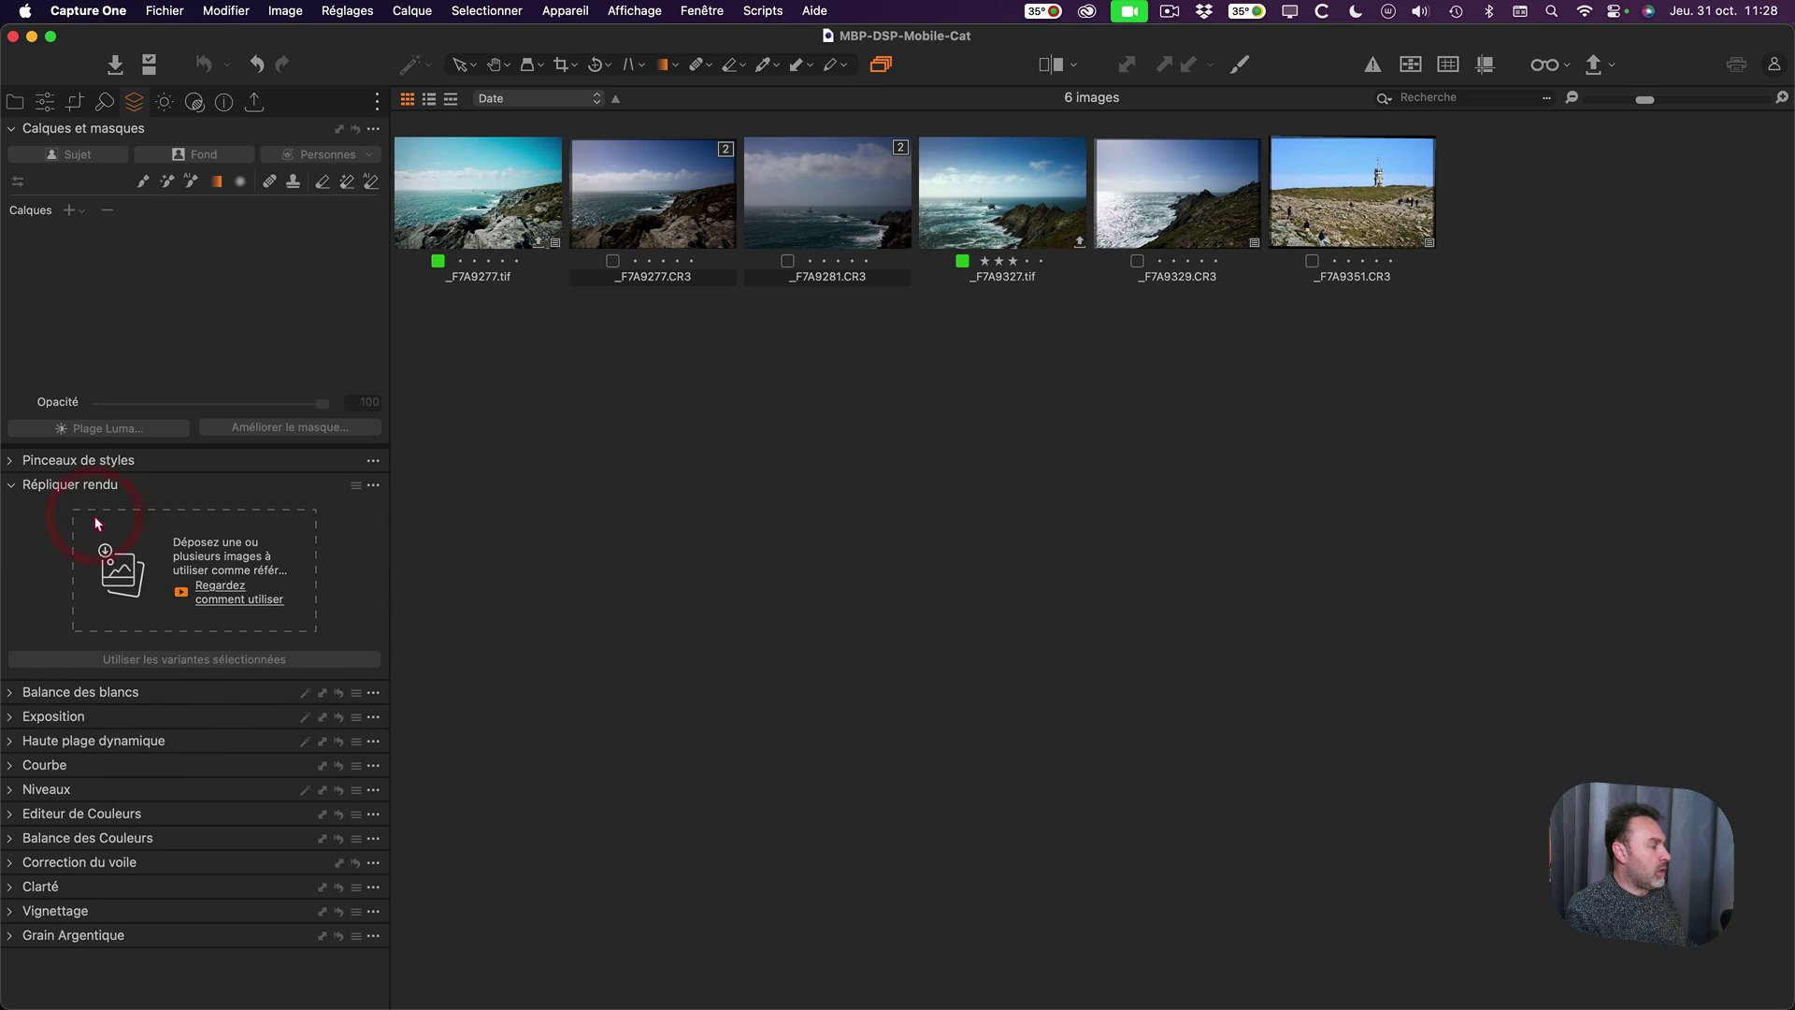
{"action": "left_click", "coordinate": [9, 484]}
Find Répliquer rendu in the list of tools that can be added to the current tool tab.
{"action": "right_click", "coordinate": [131, 860]}
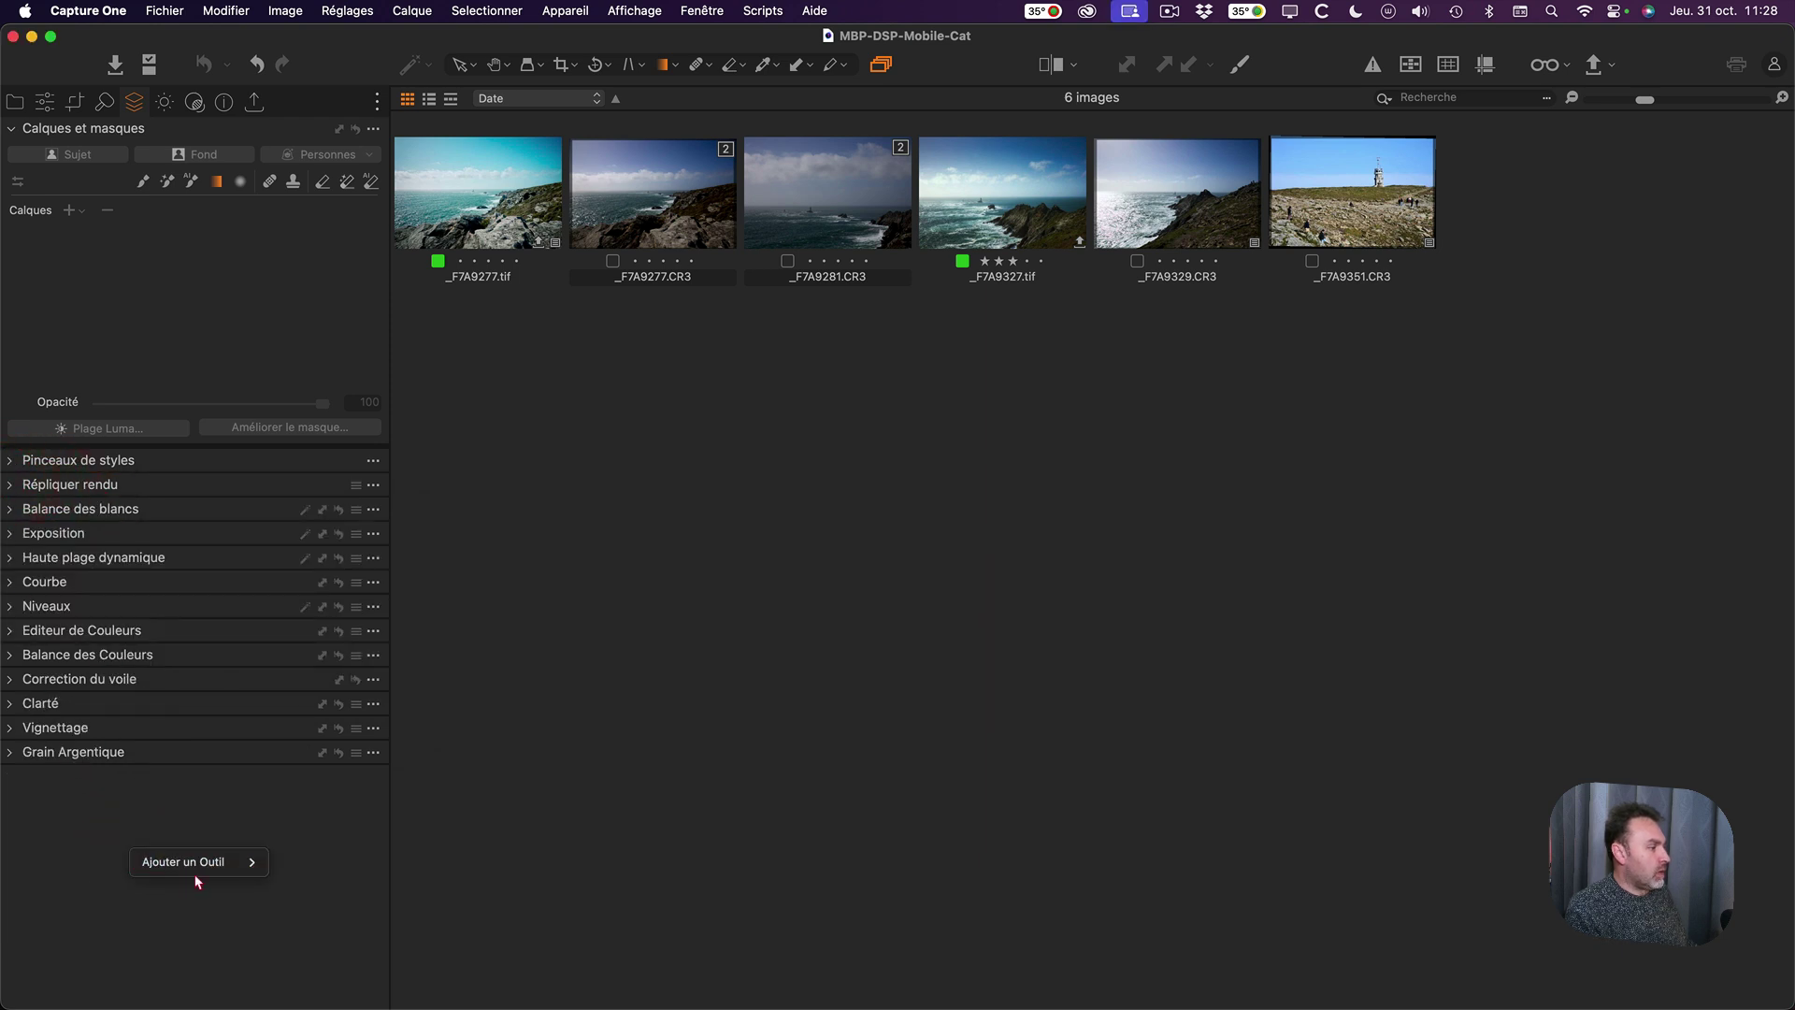
{"action": "mouse_move", "coordinate": [201, 874]}
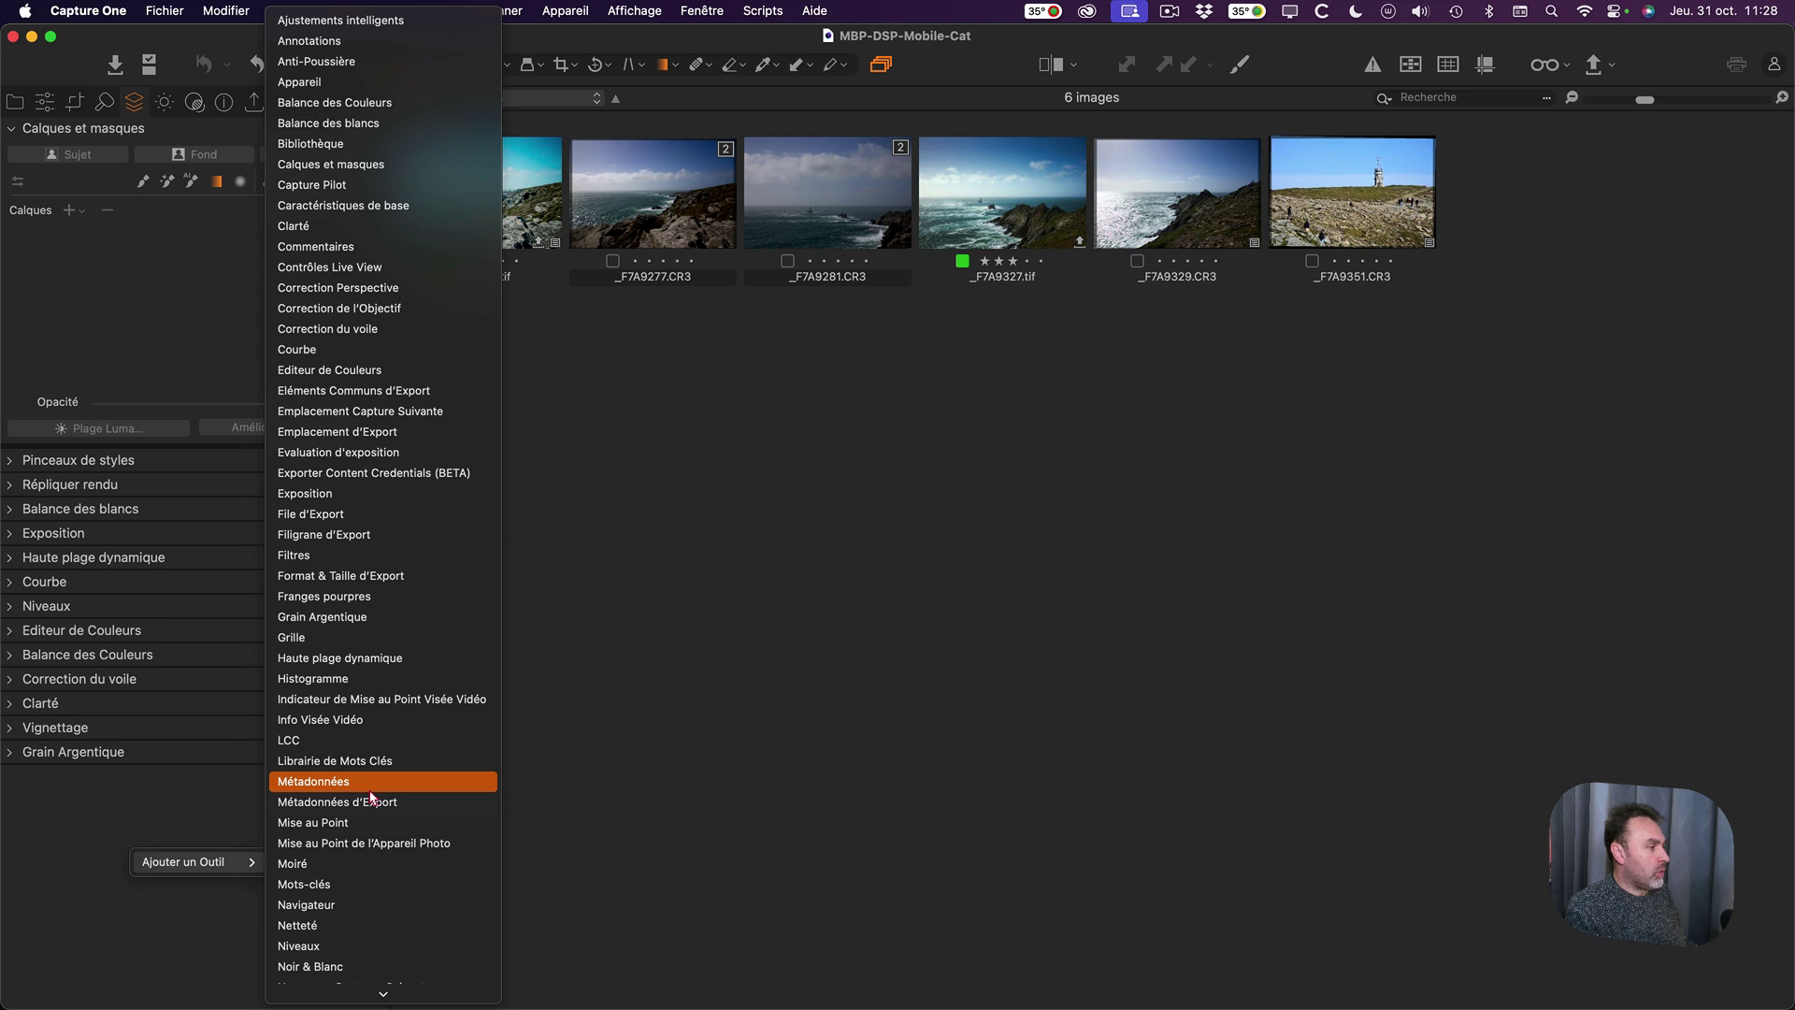
{"action": "scroll", "coordinate": [371, 798], "scroll_direction": "down", "scroll_amount": 5}
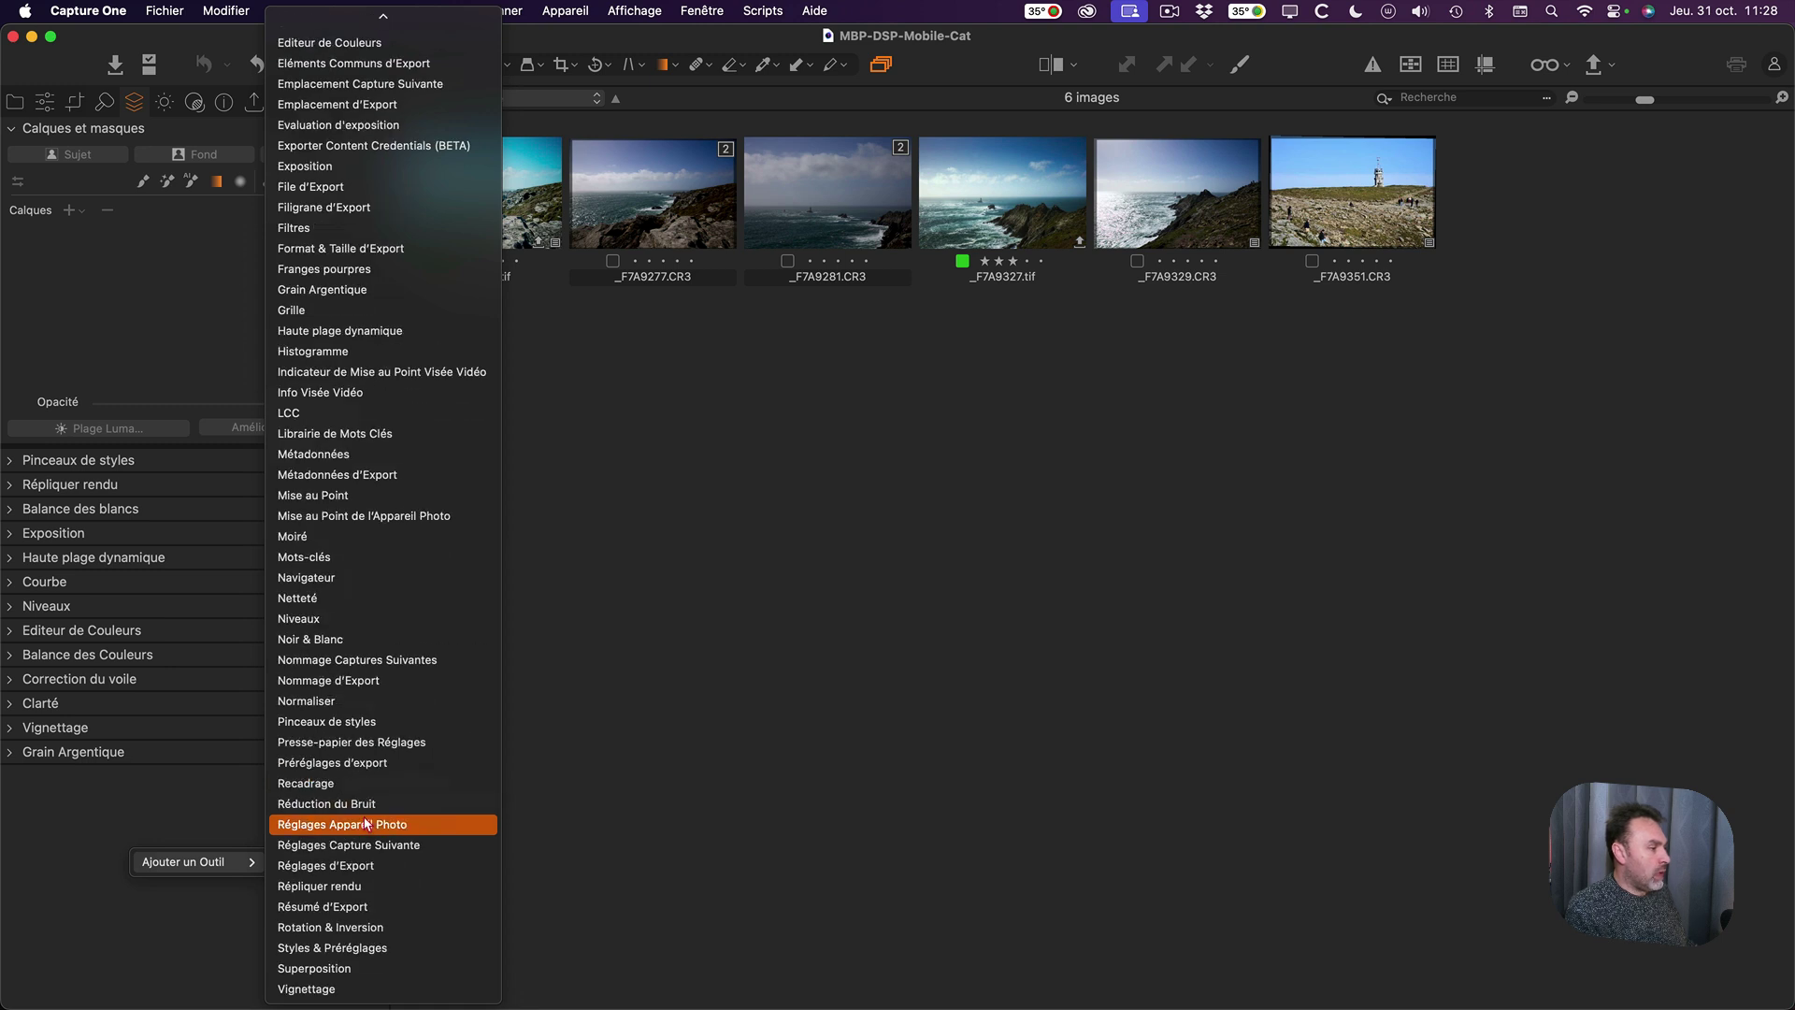
{"action": "left_click", "coordinate": [365, 887]}
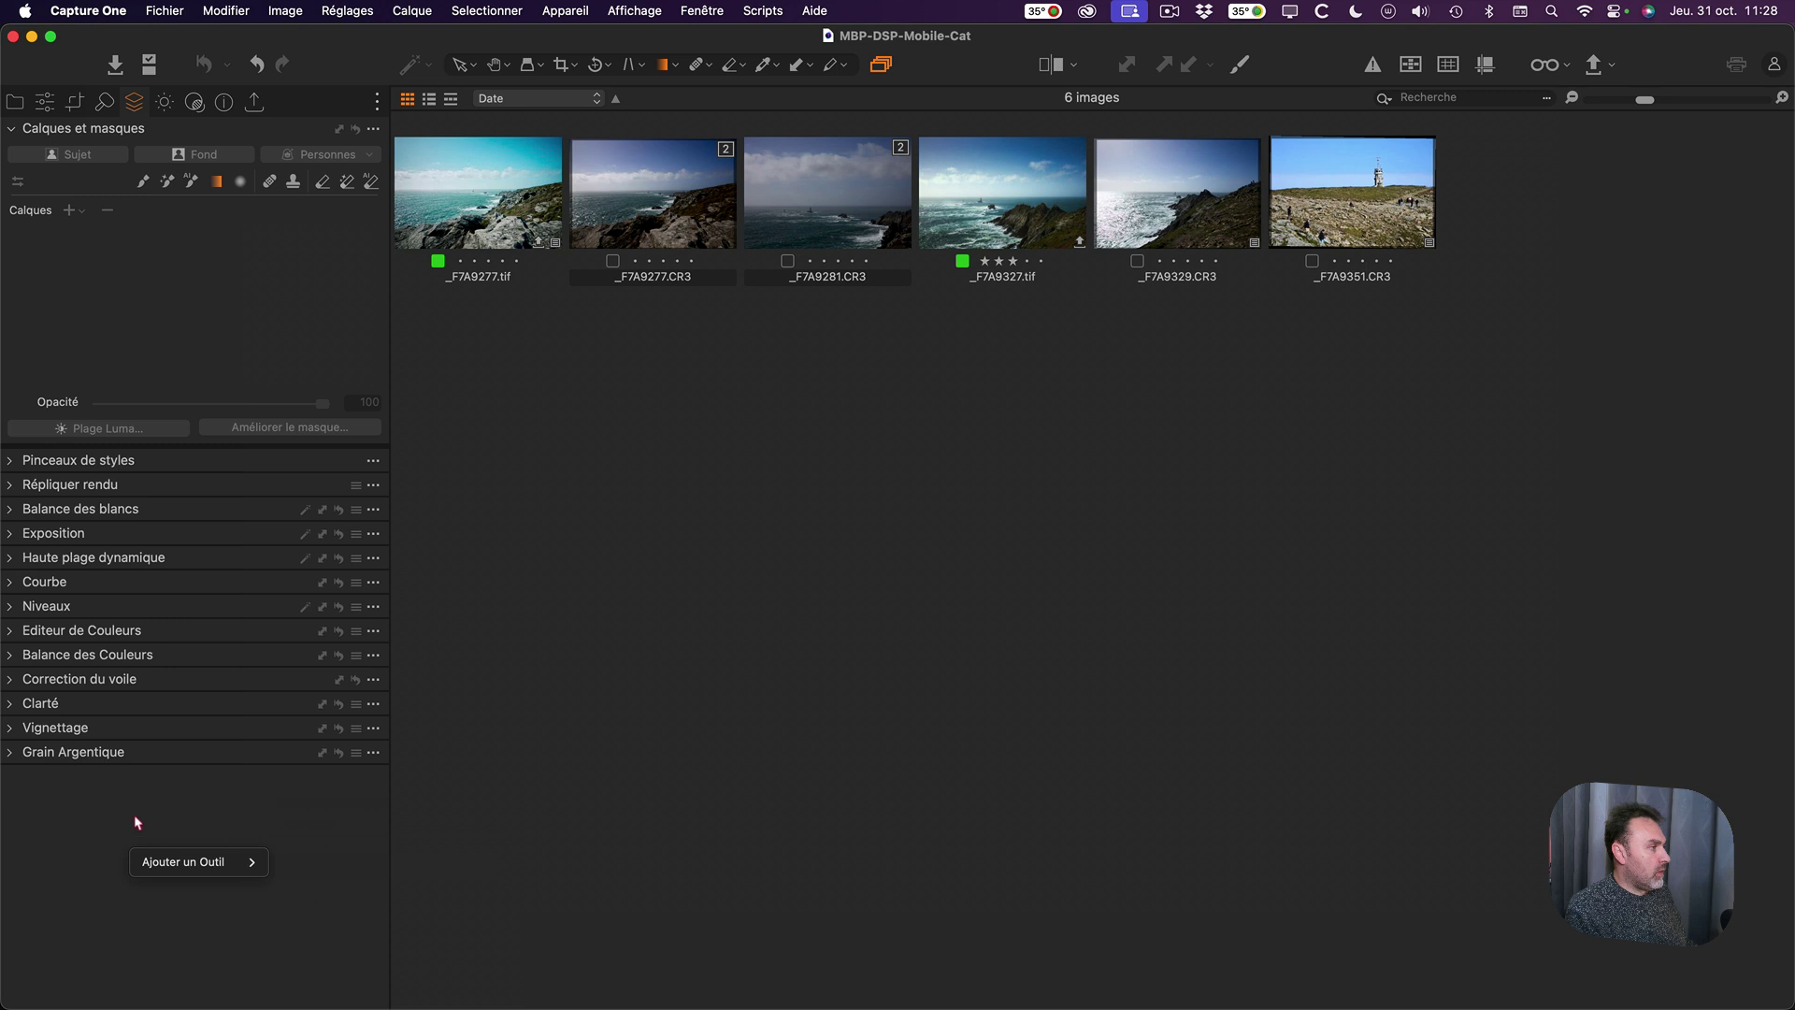
Expand Répliquer rendu, open _F7A9327.tif in the viewer and add that photo as the tool's reference image.
{"action": "left_click", "coordinate": [11, 484]}
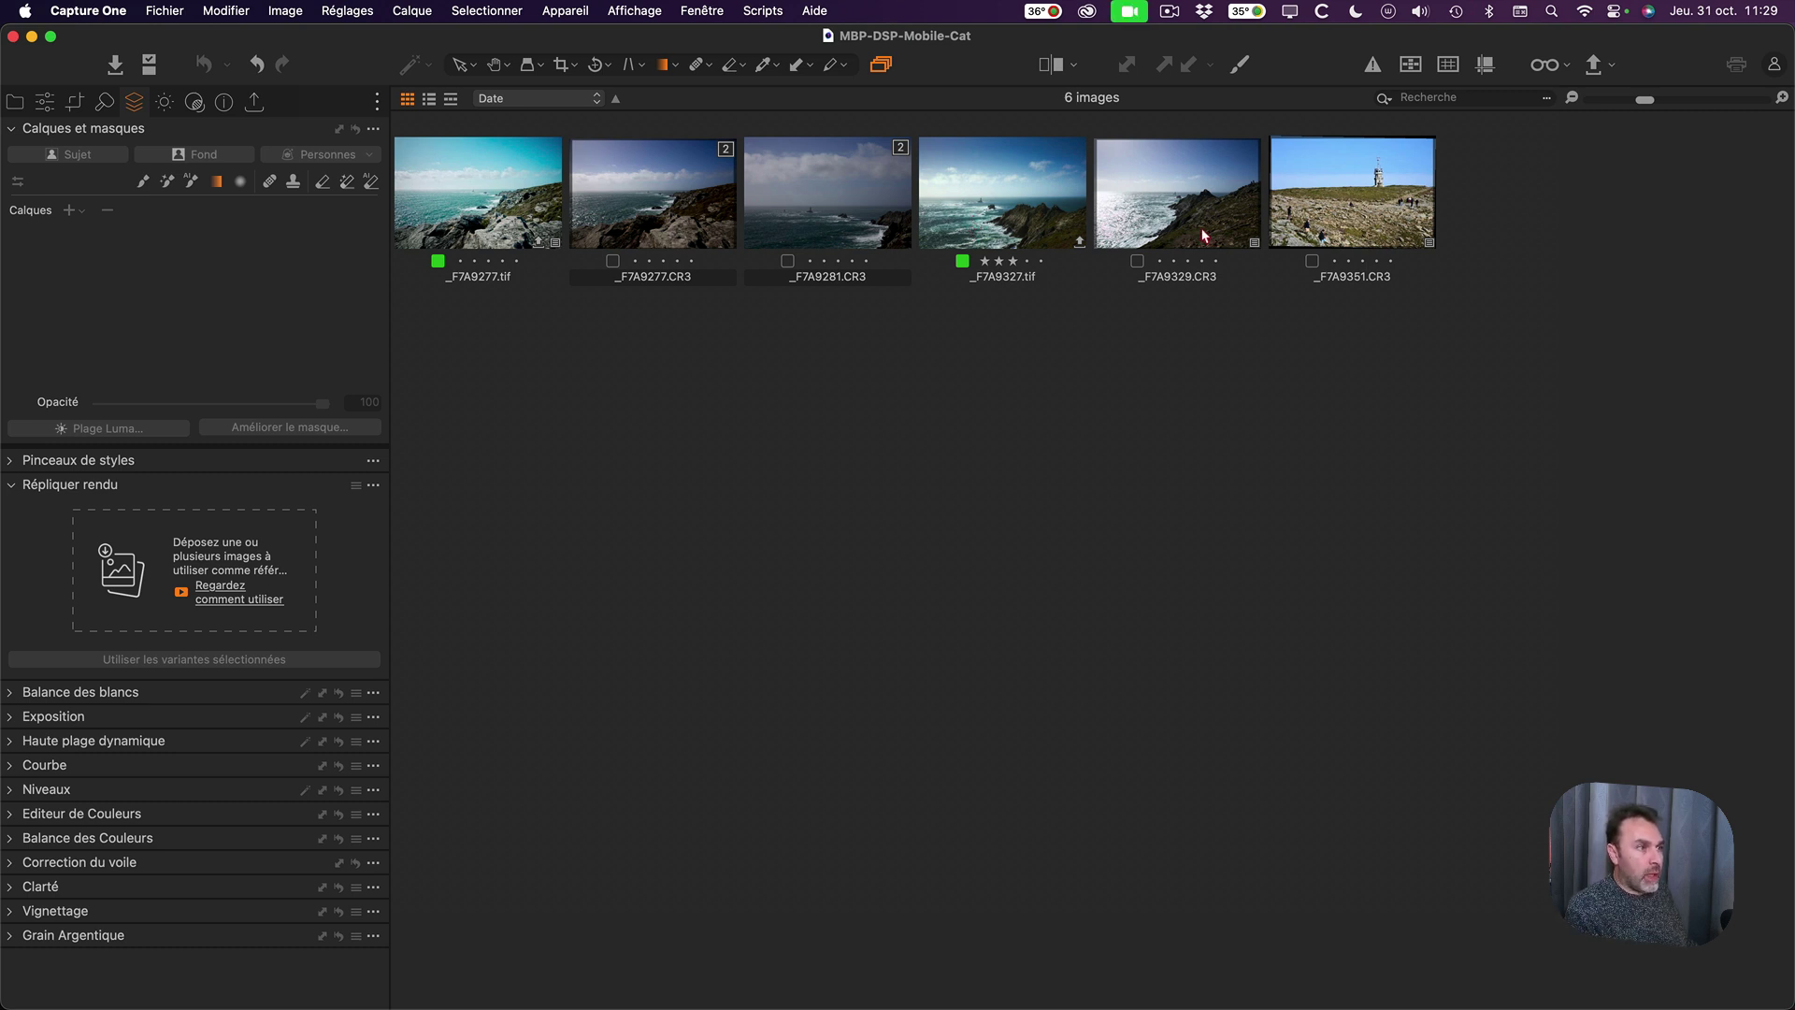
{"action": "double_click", "coordinate": [994, 220]}
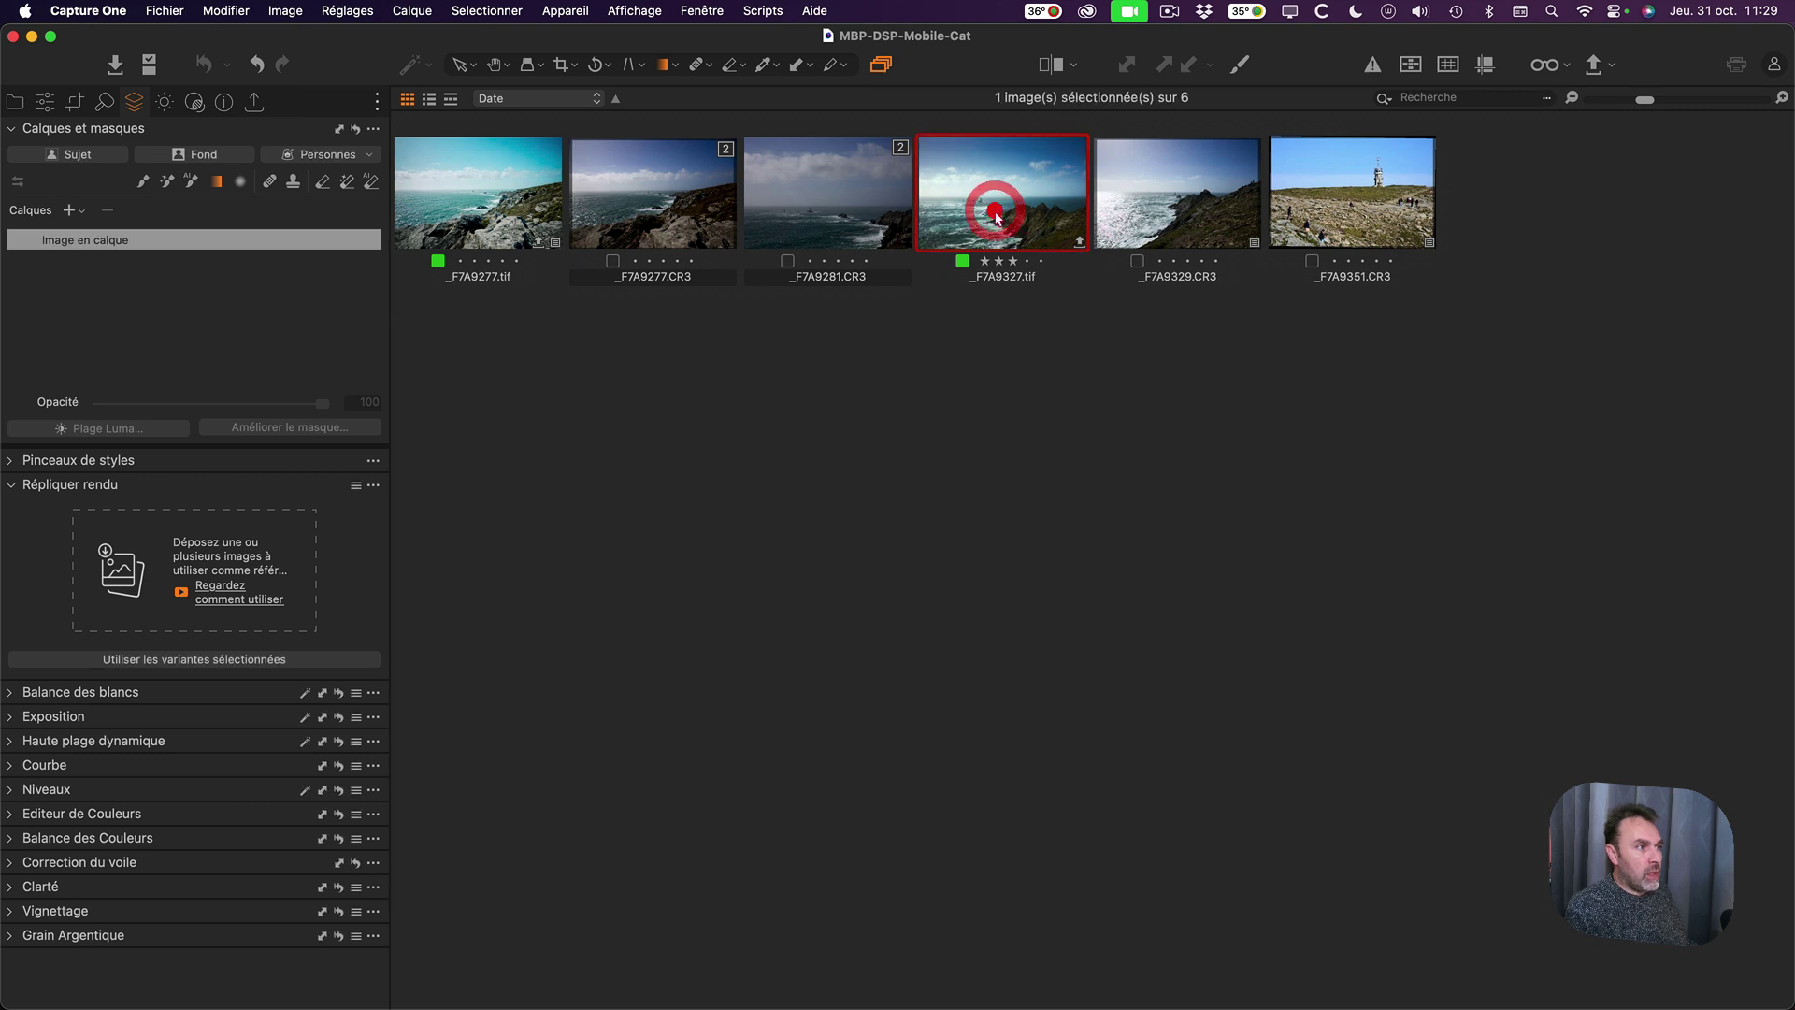
{"action": "left_click", "coordinate": [496, 64]}
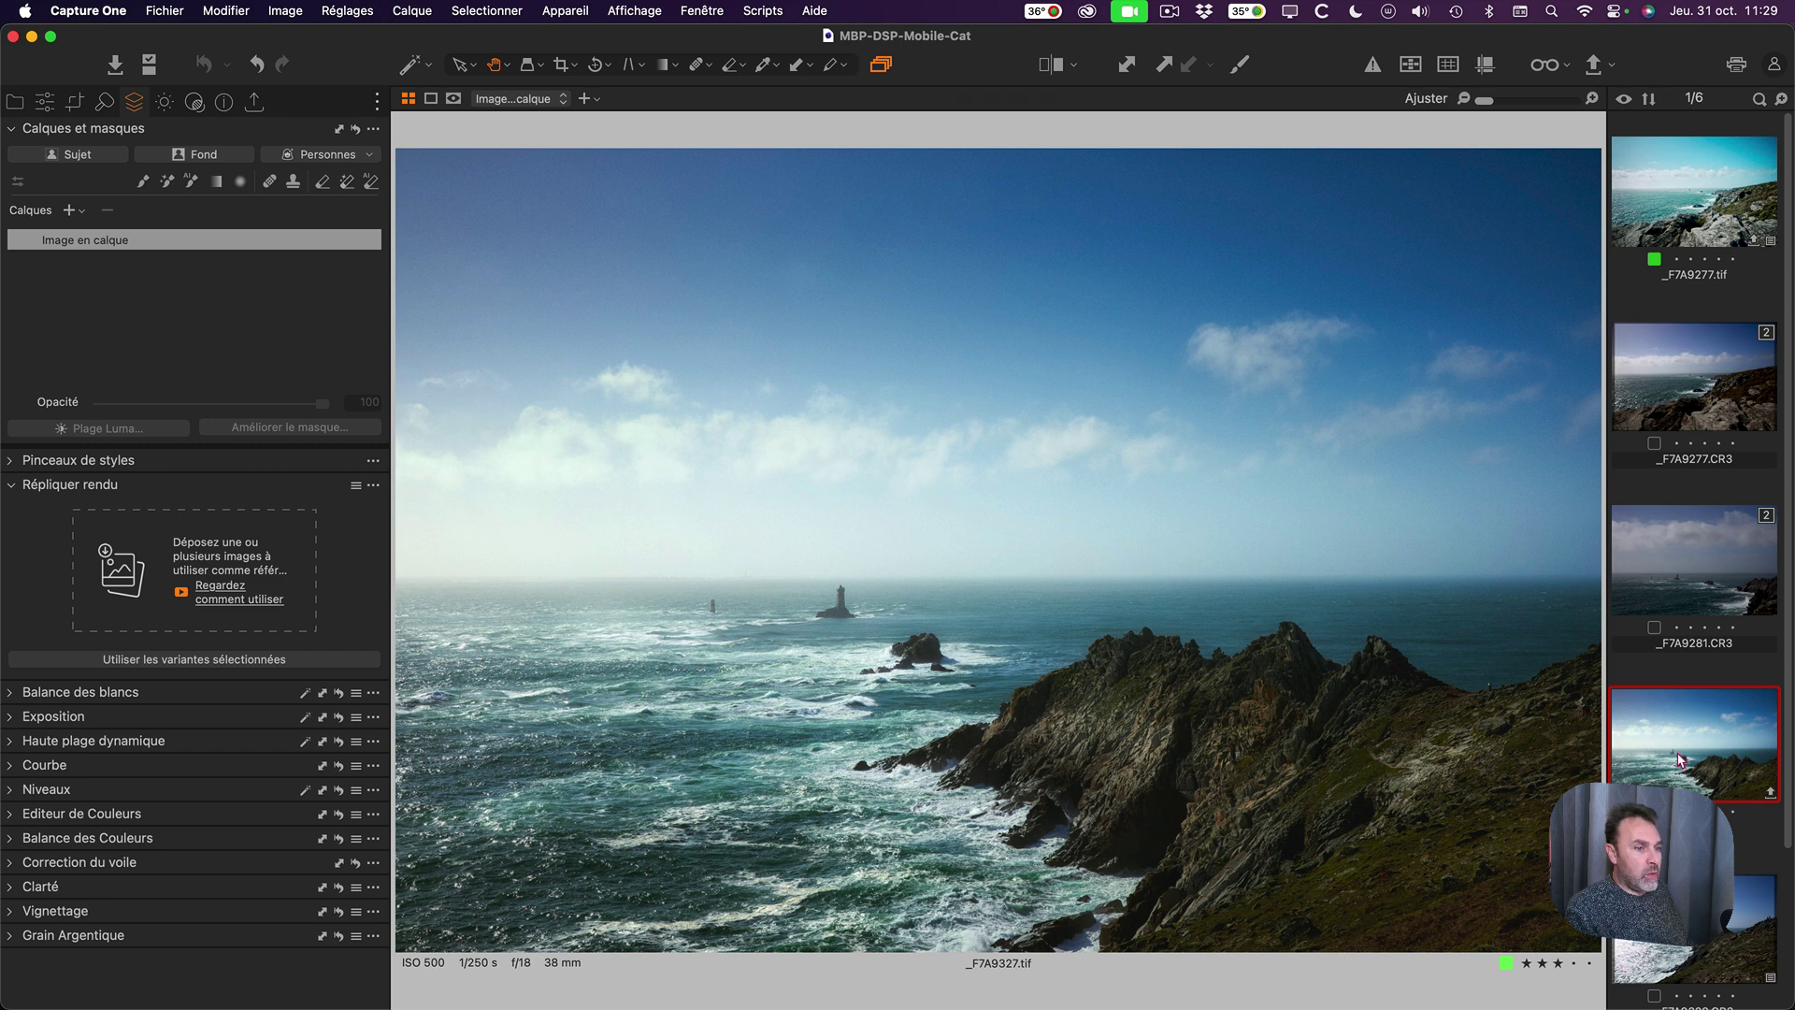
{"action": "left_click_drag", "start_coordinate": [1678, 759], "coordinate": [159, 594]}
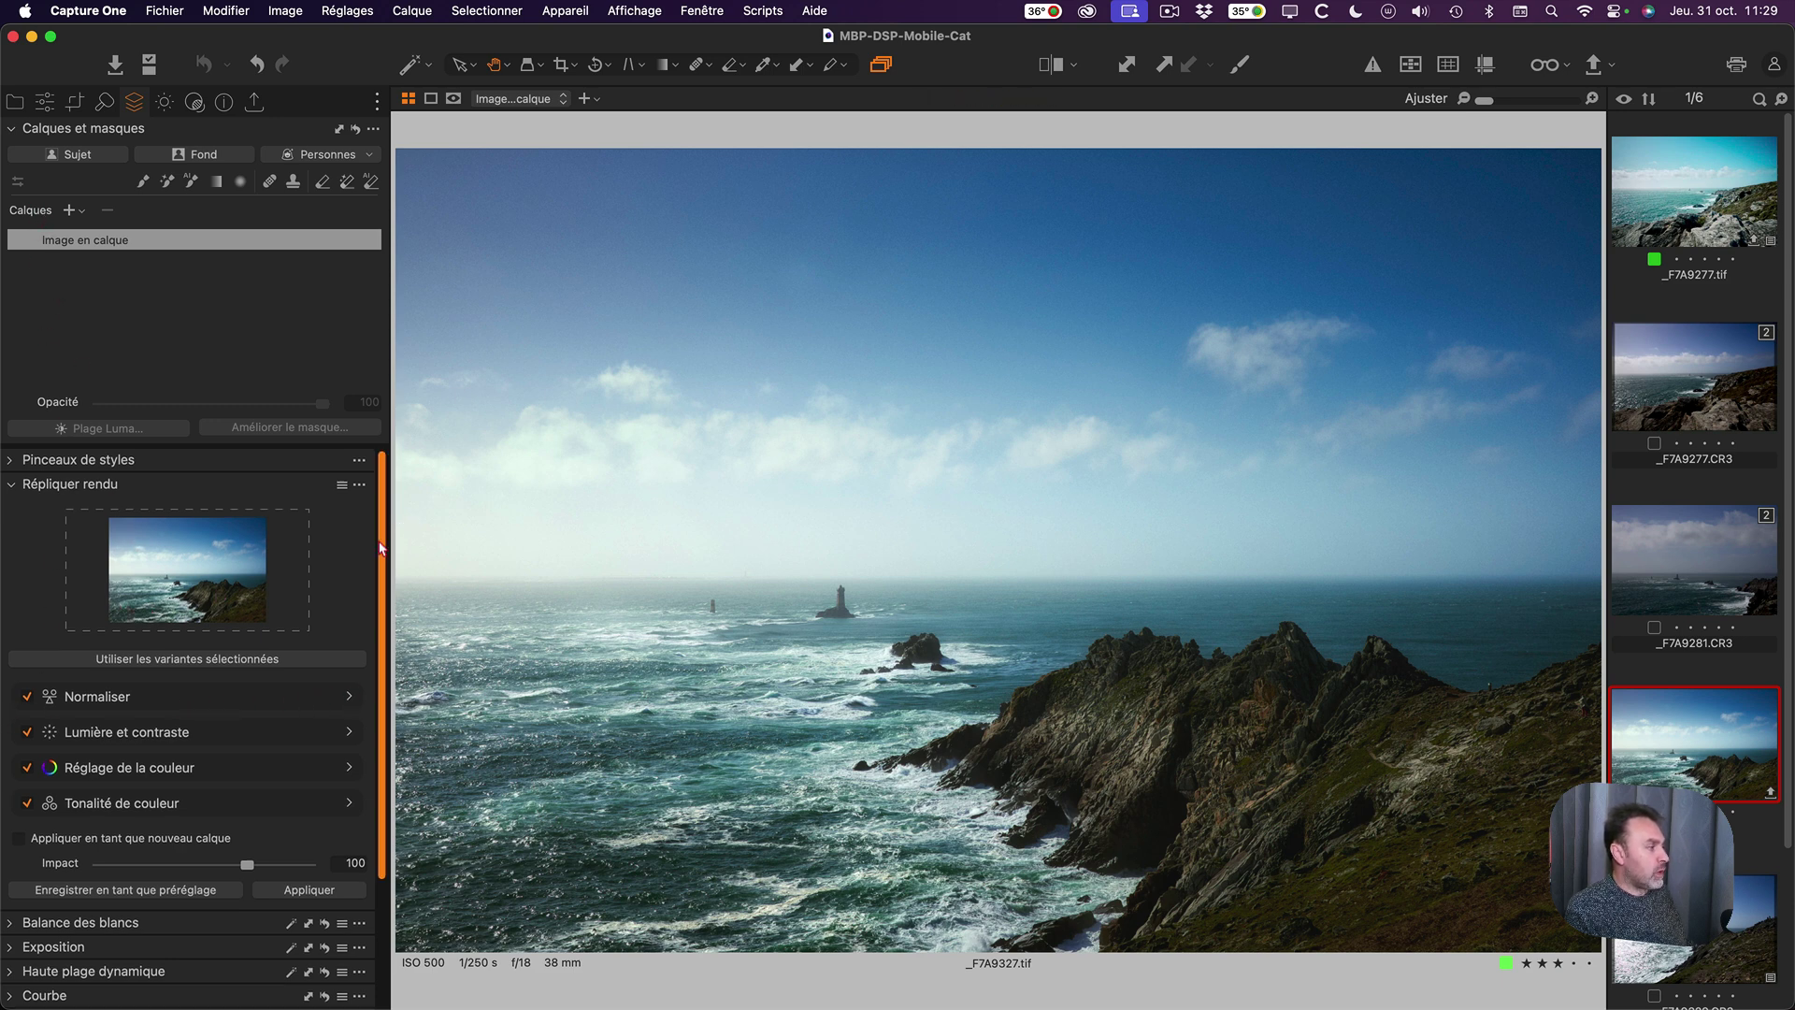
Collapse Calques et masques and expand the Normaliser and Lumière et contraste options of Répliquer rendu.
{"action": "scroll", "coordinate": [383, 523], "scroll_direction": "down", "scroll_amount": 2}
{"action": "scroll", "coordinate": [383, 523], "scroll_direction": "up", "scroll_amount": 2}
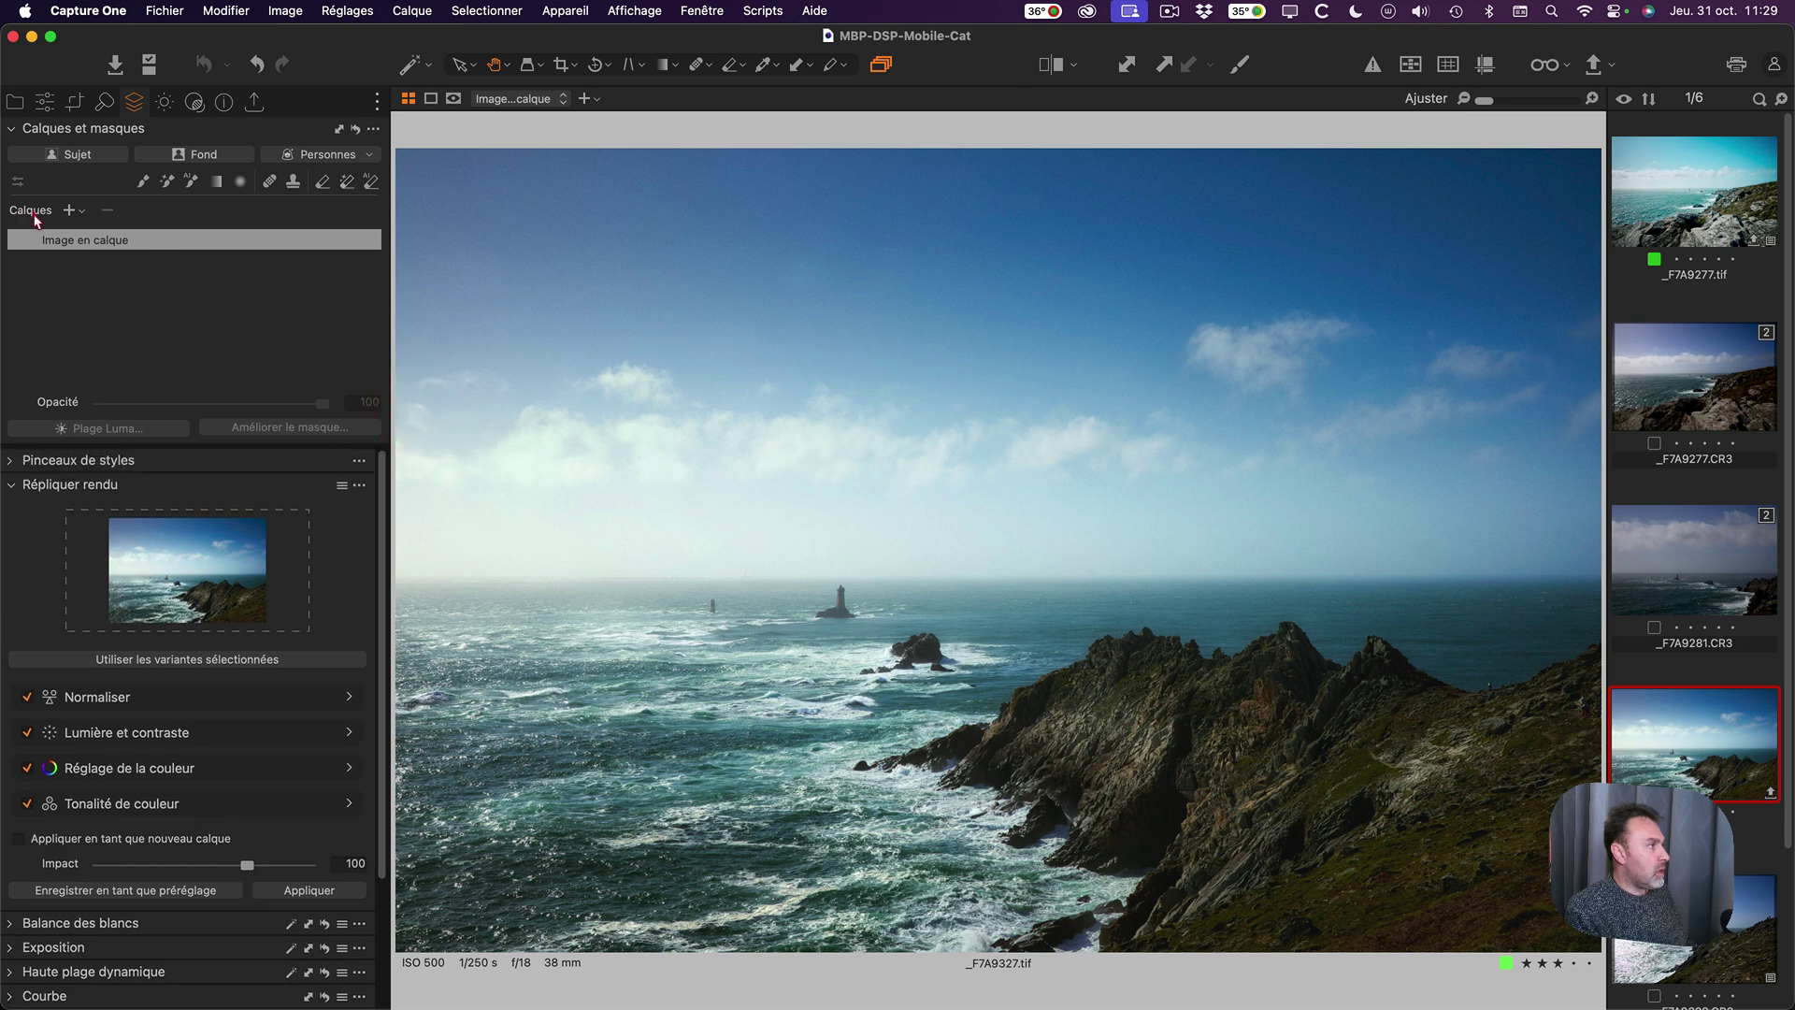
{"action": "left_click", "coordinate": [26, 131]}
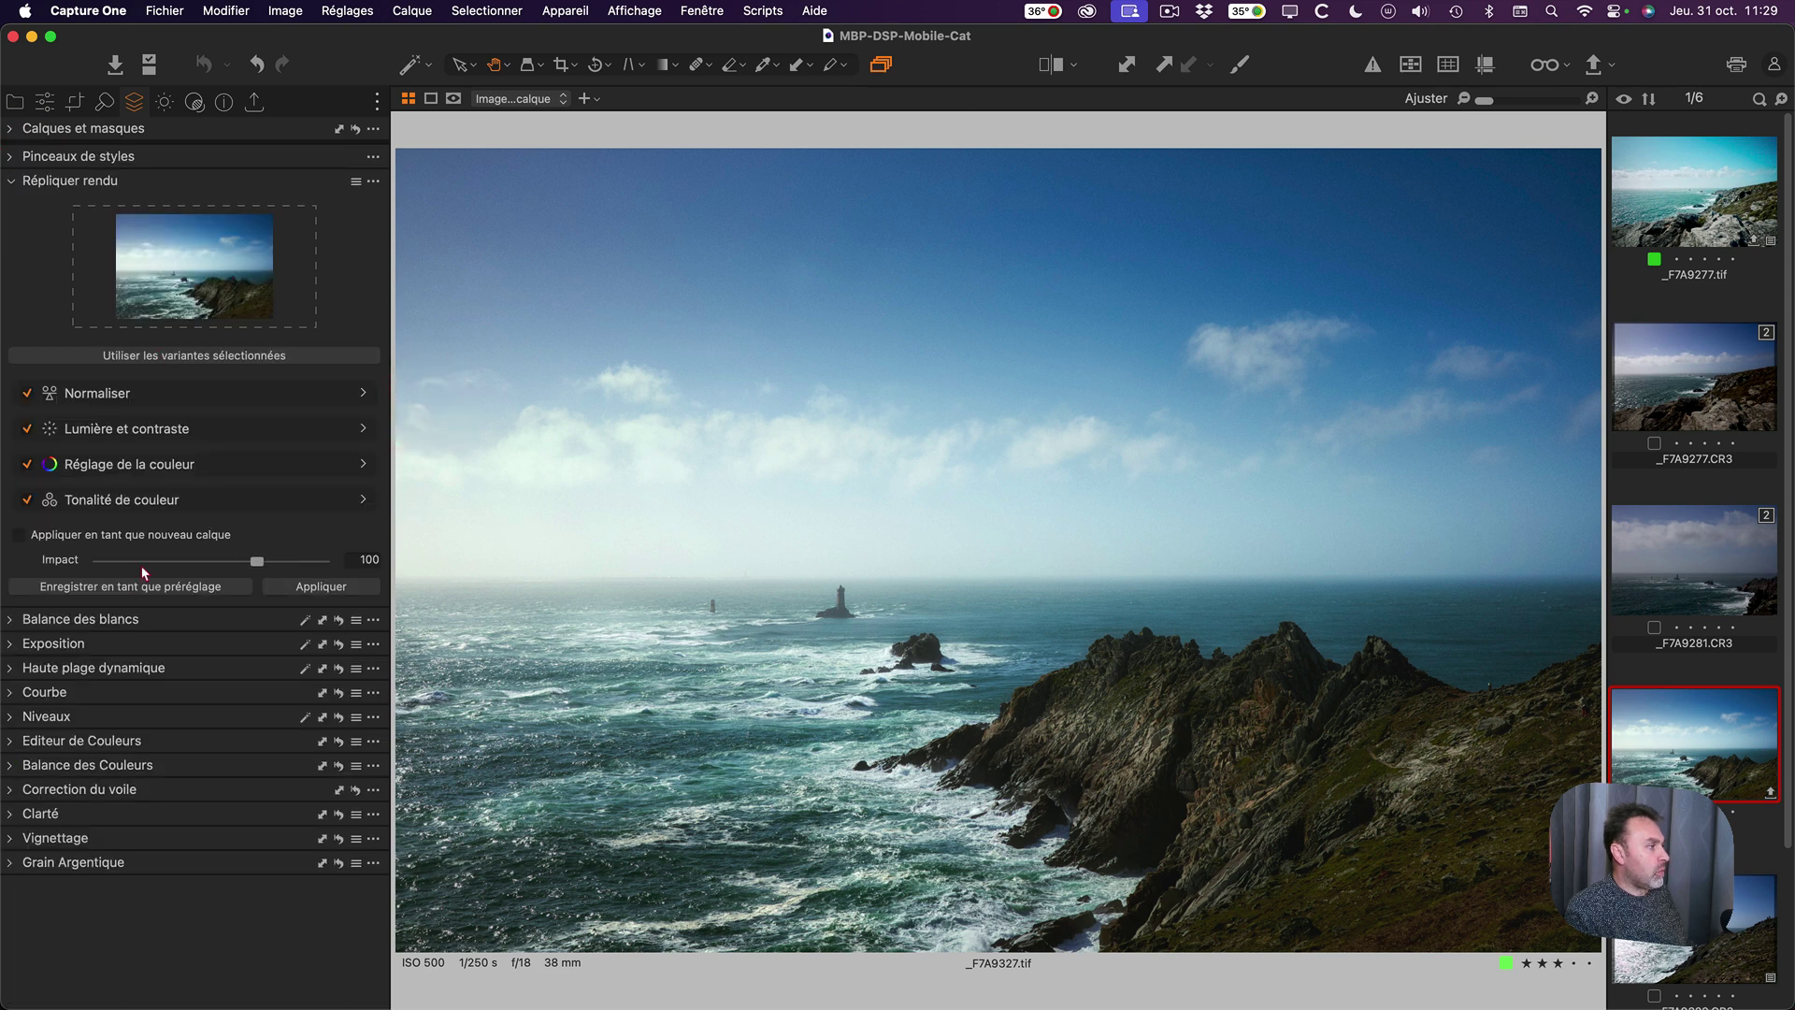
{"action": "left_click", "coordinate": [362, 400]}
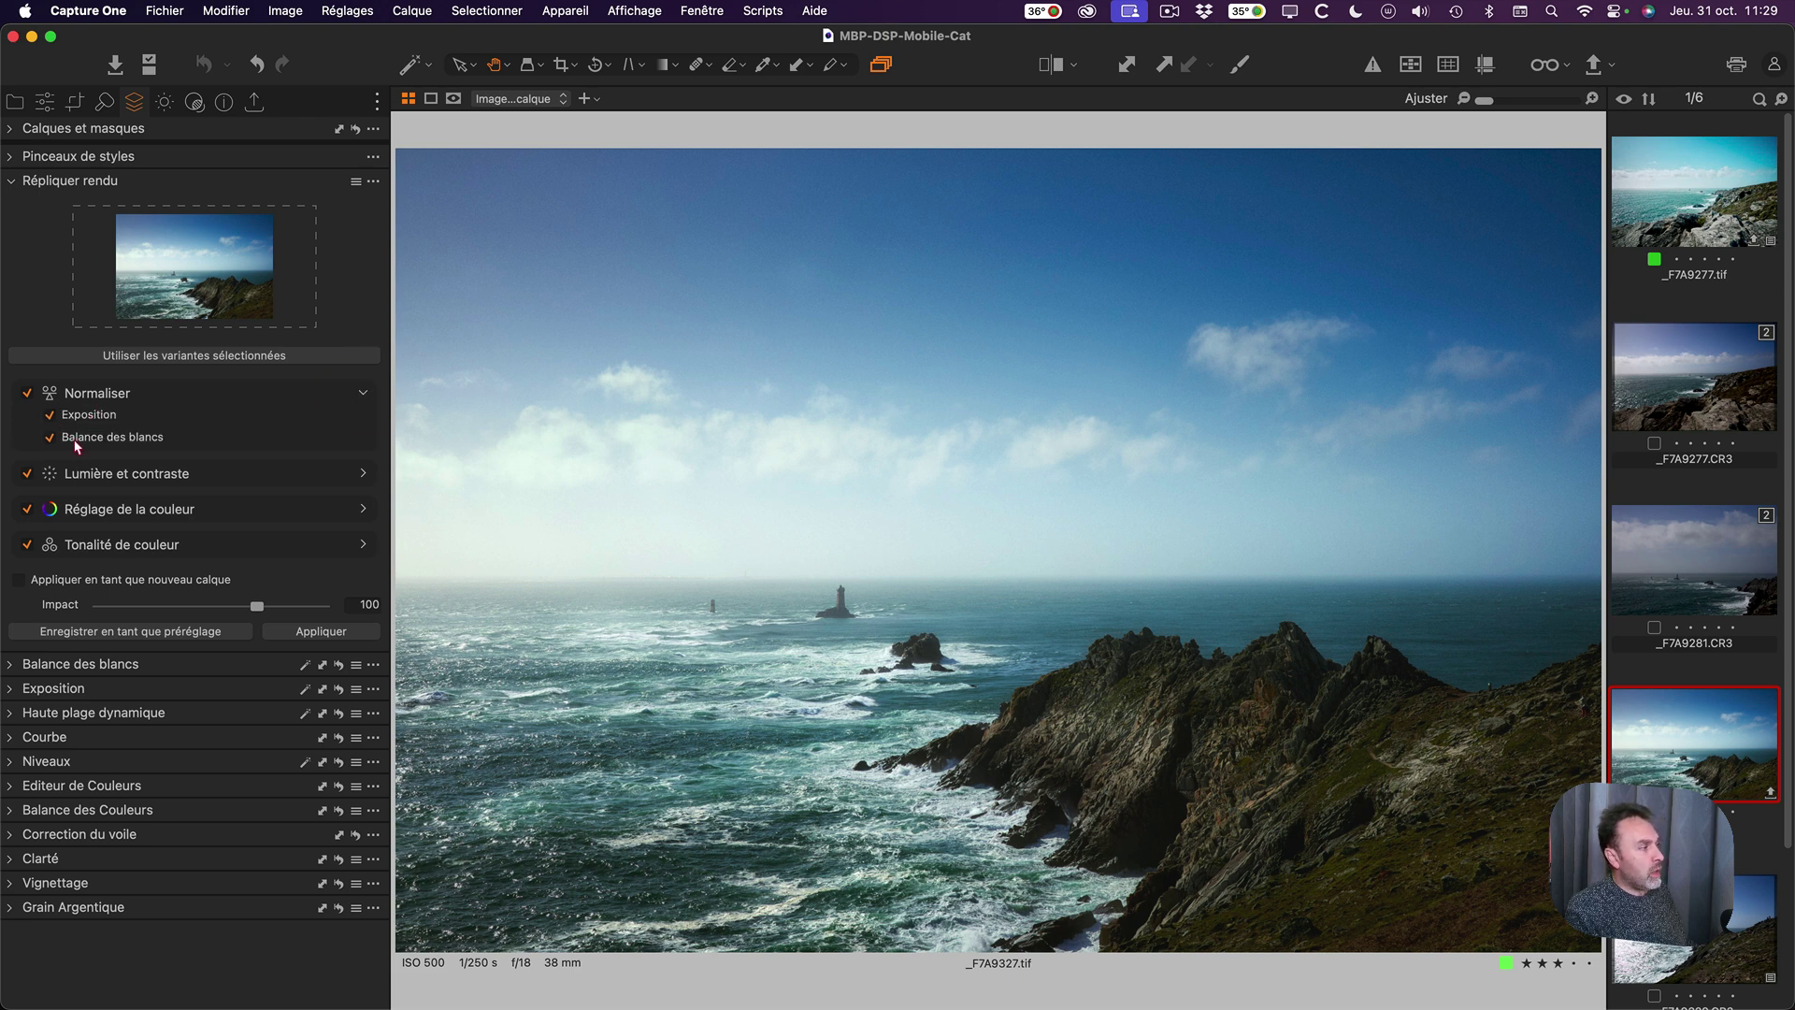
{"action": "left_click", "coordinate": [363, 475]}
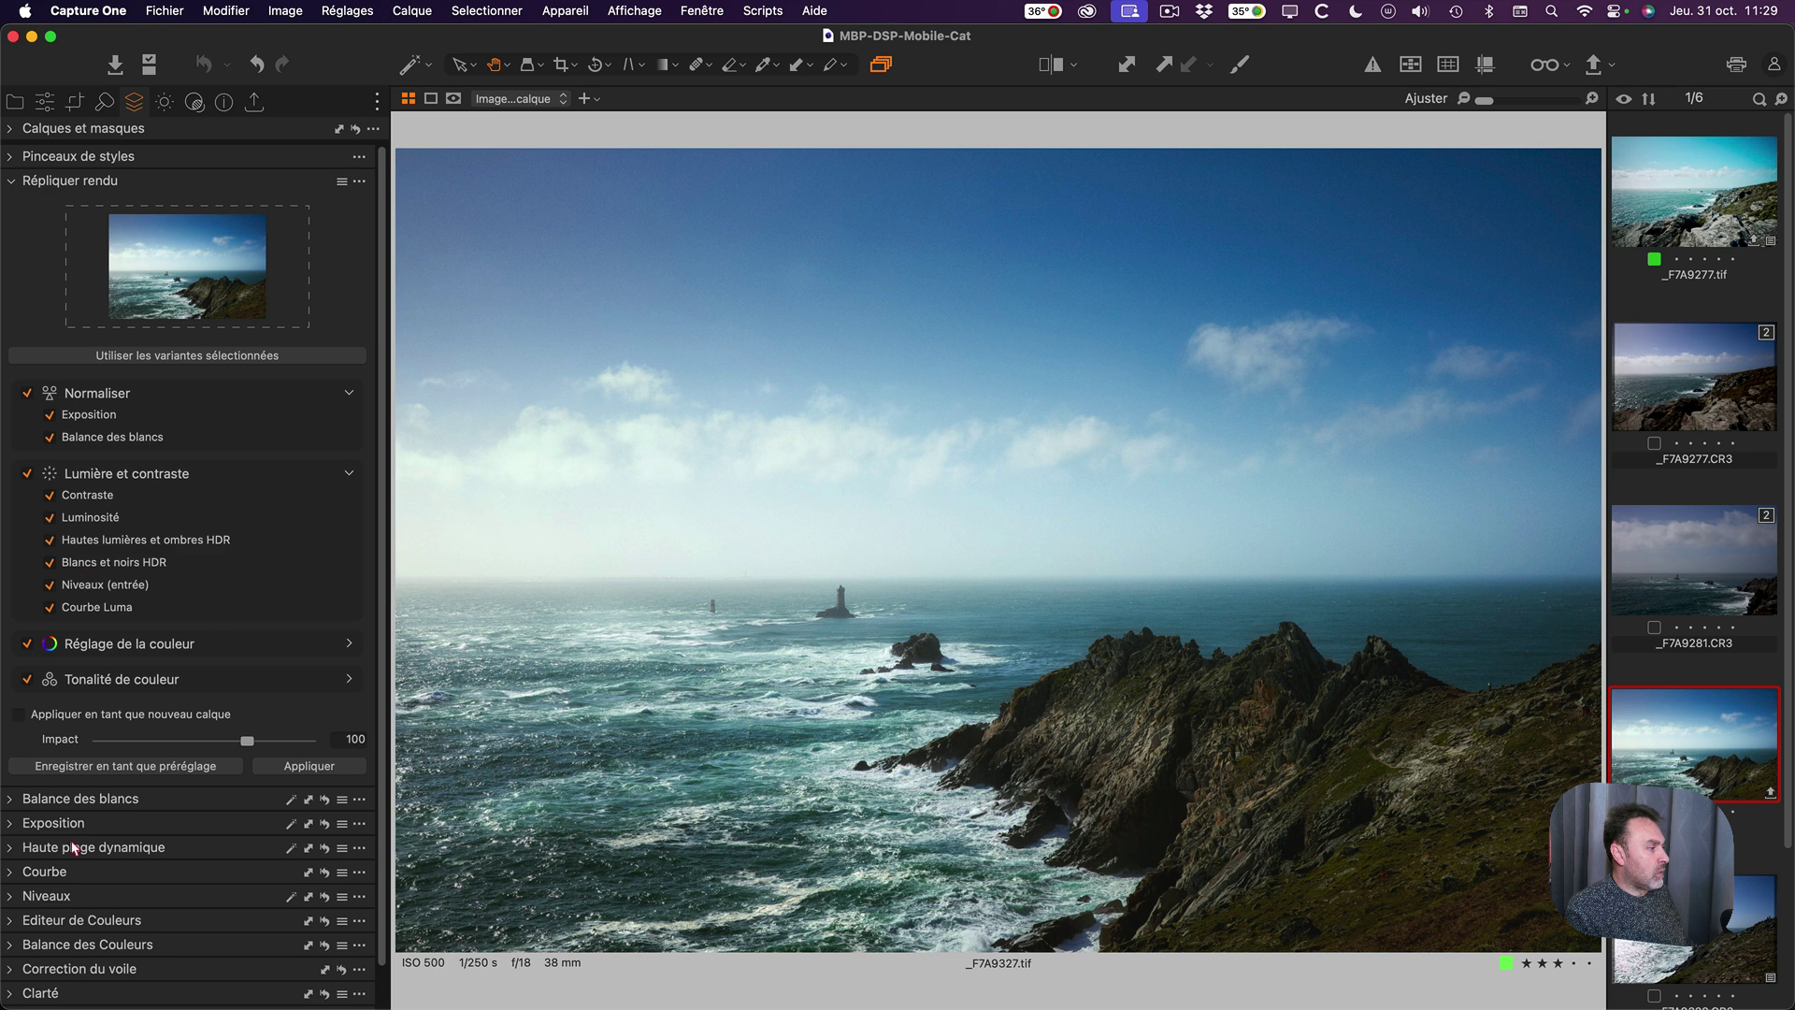
Inspect the settings of the Haute plage dynamique and Exposition tools and collapse both again.
{"action": "left_click", "coordinate": [11, 848]}
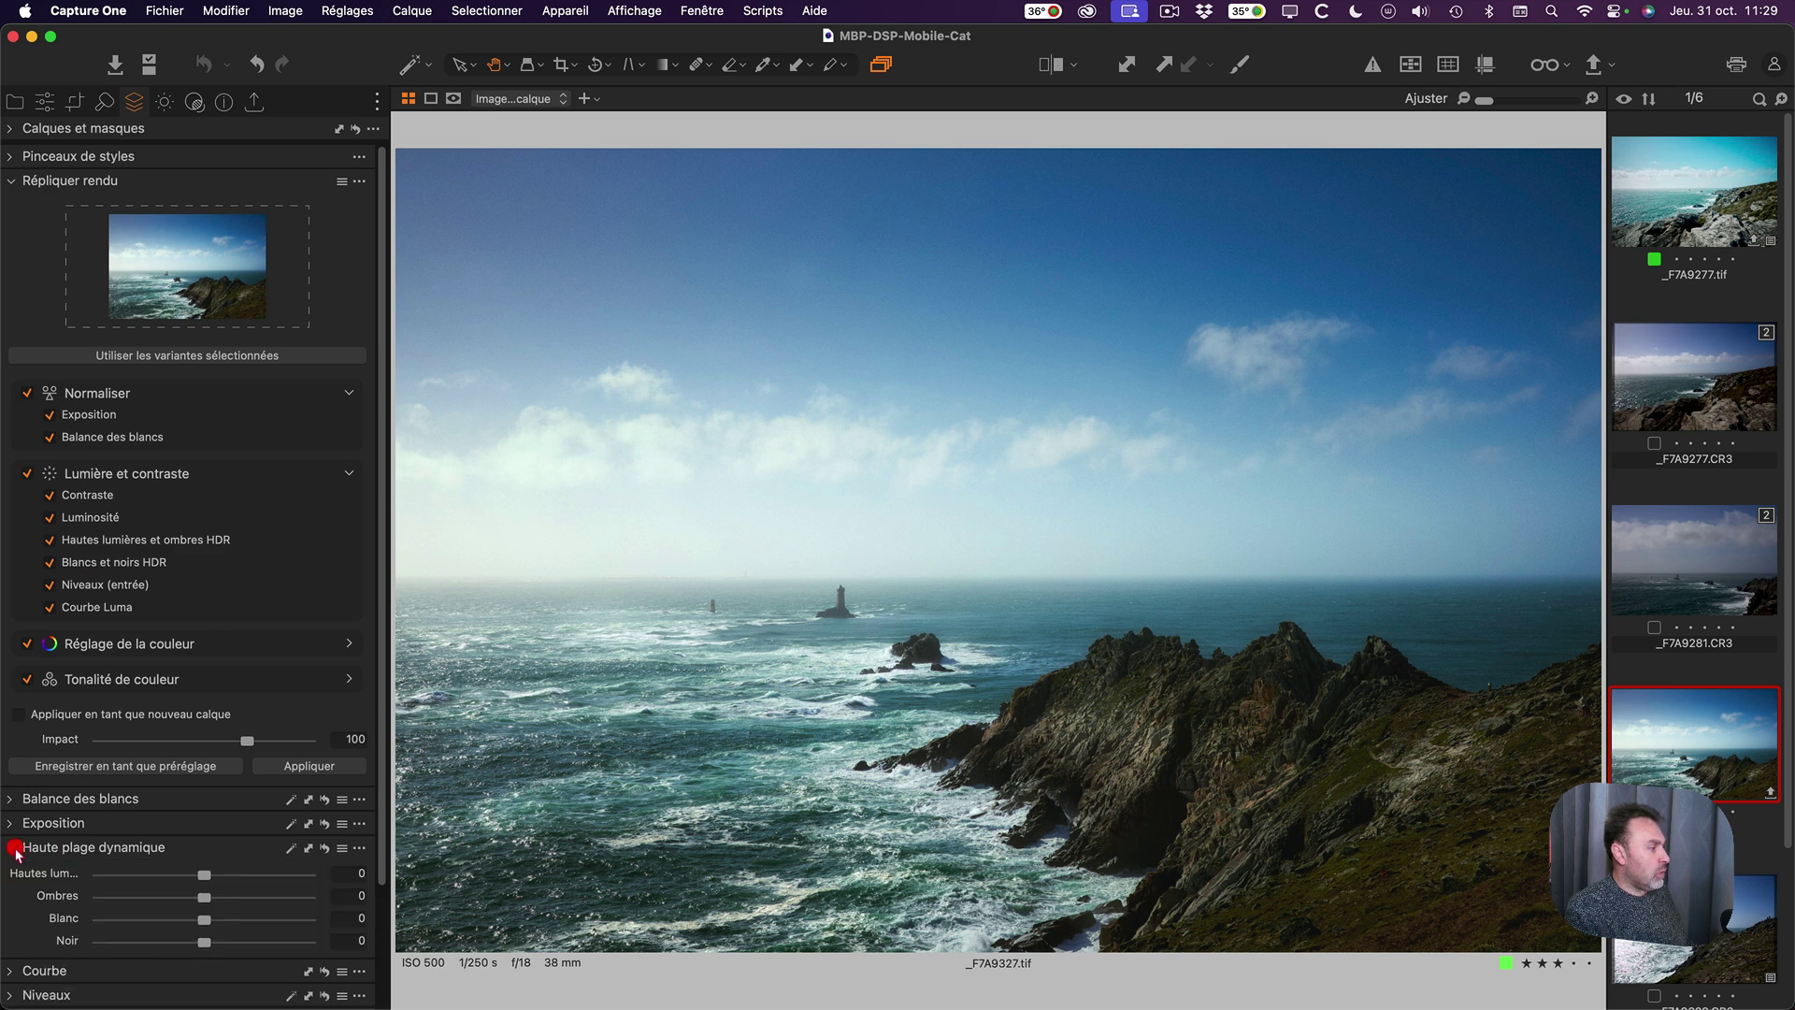
{"action": "left_click", "coordinate": [12, 848]}
{"action": "left_click", "coordinate": [8, 824]}
{"action": "left_click", "coordinate": [9, 825]}
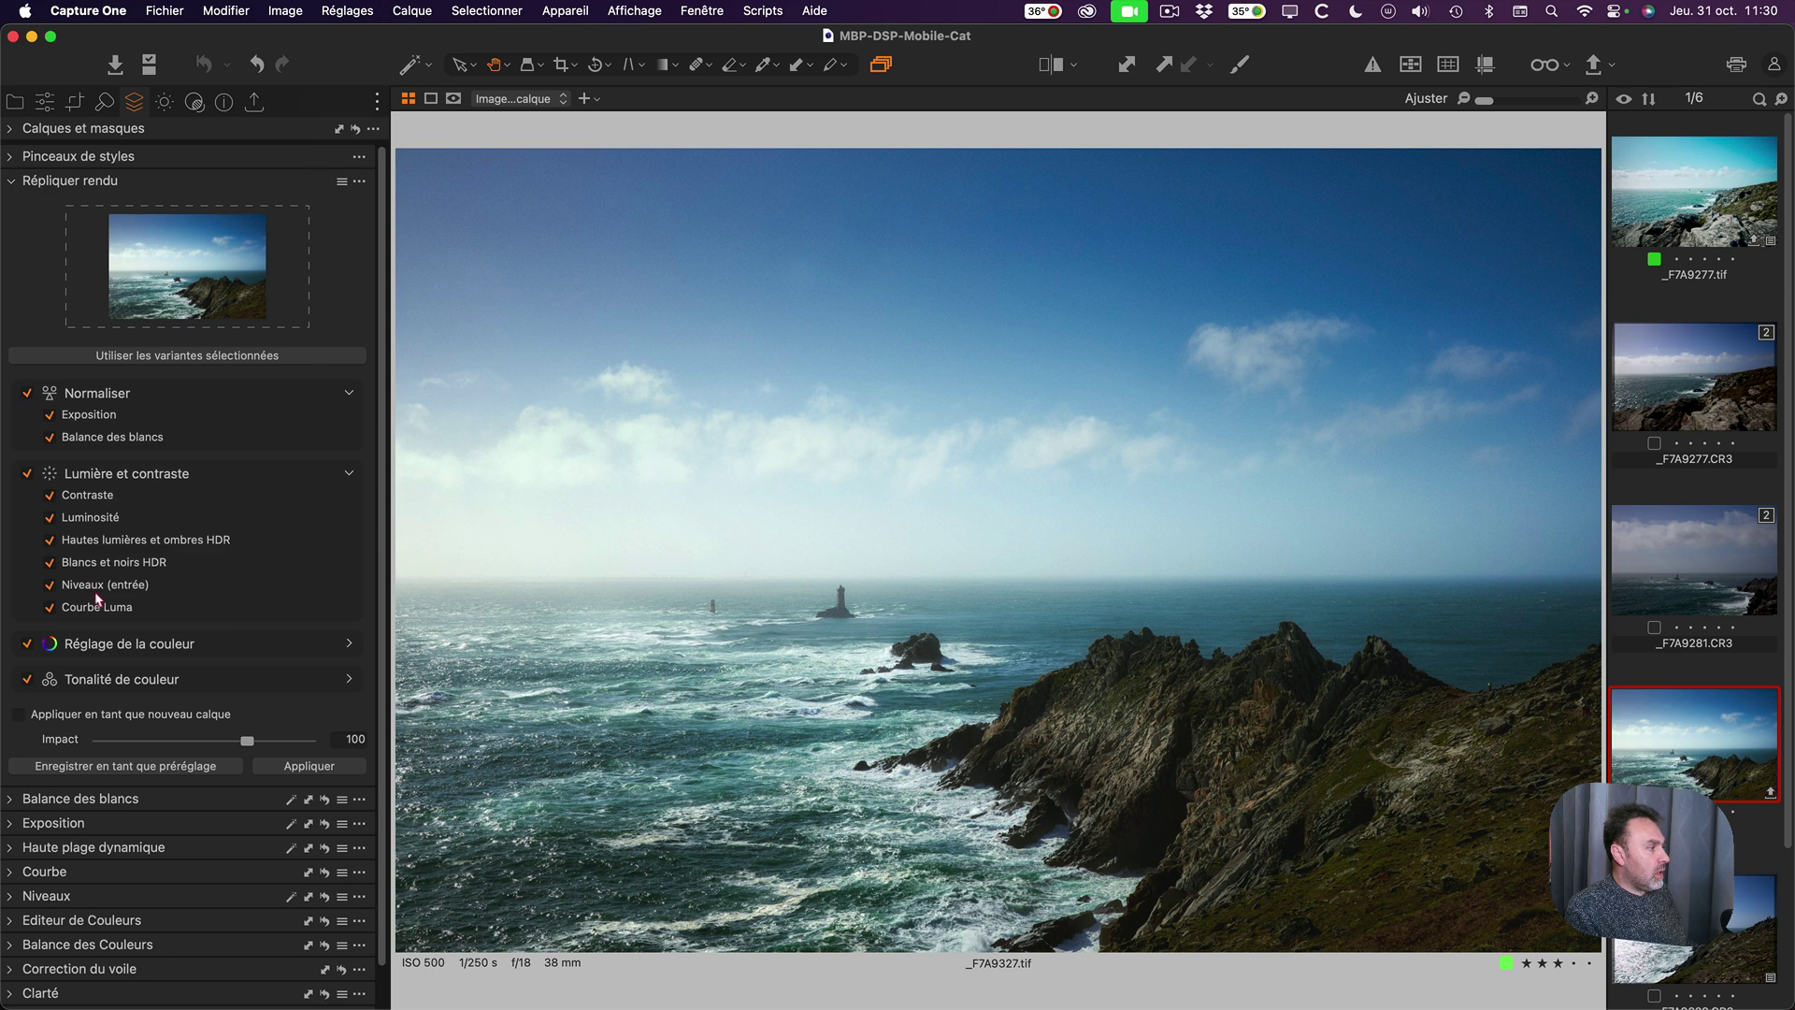
{"action": "scroll", "coordinate": [143, 958], "scroll_direction": "down", "scroll_amount": 1}
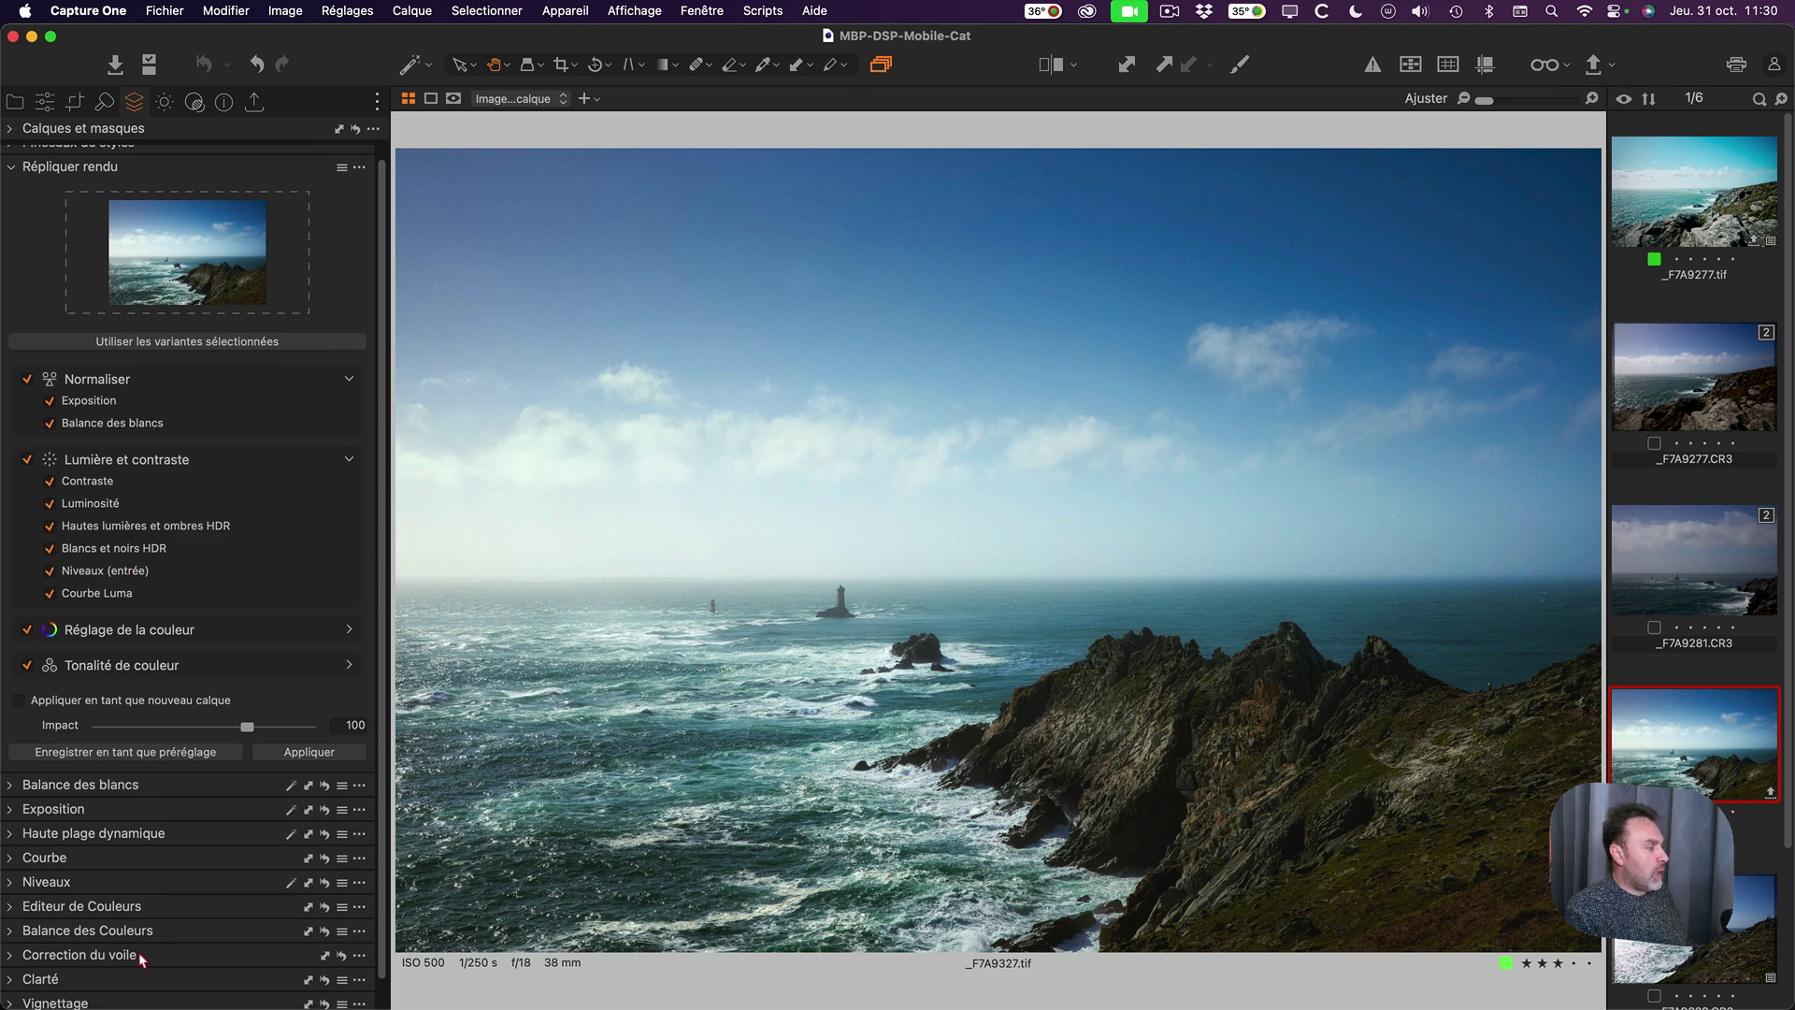
{"action": "scroll", "coordinate": [140, 689], "scroll_direction": "up", "scroll_amount": 1}
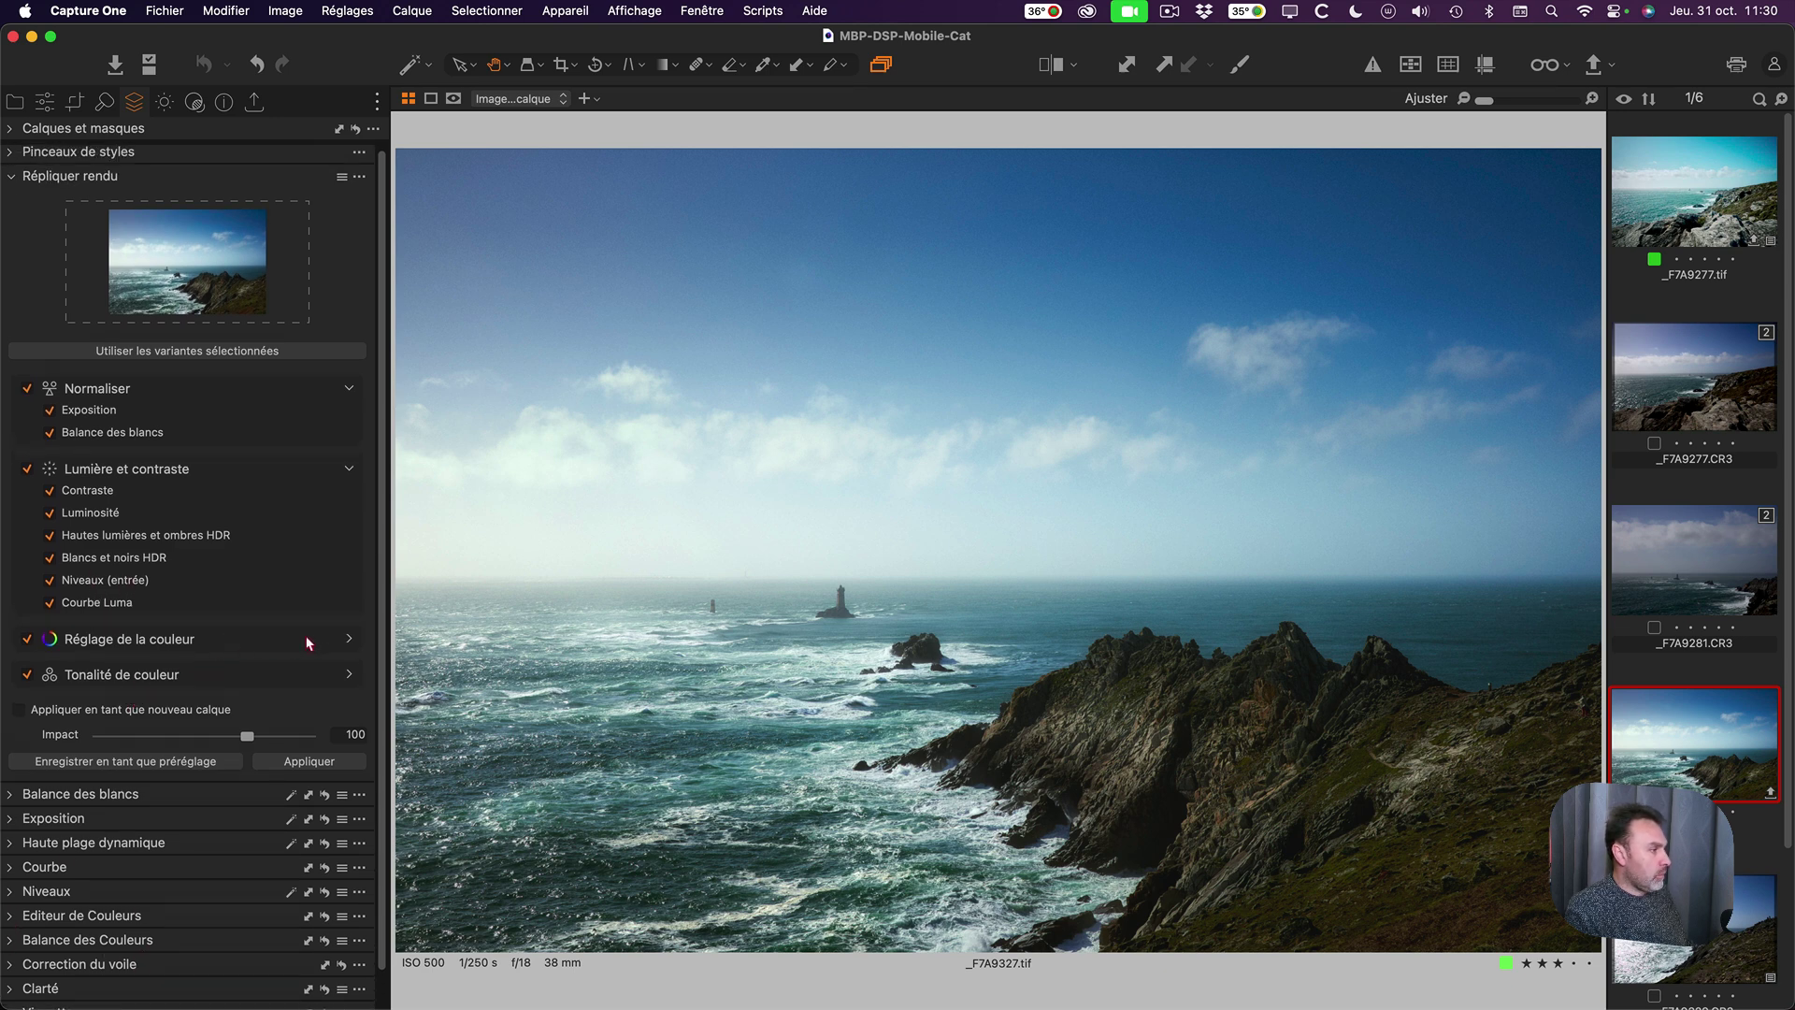
Expand the Réglage de la couleur and Tonalité de couleur options of Répliquer rendu.
{"action": "left_click", "coordinate": [348, 640]}
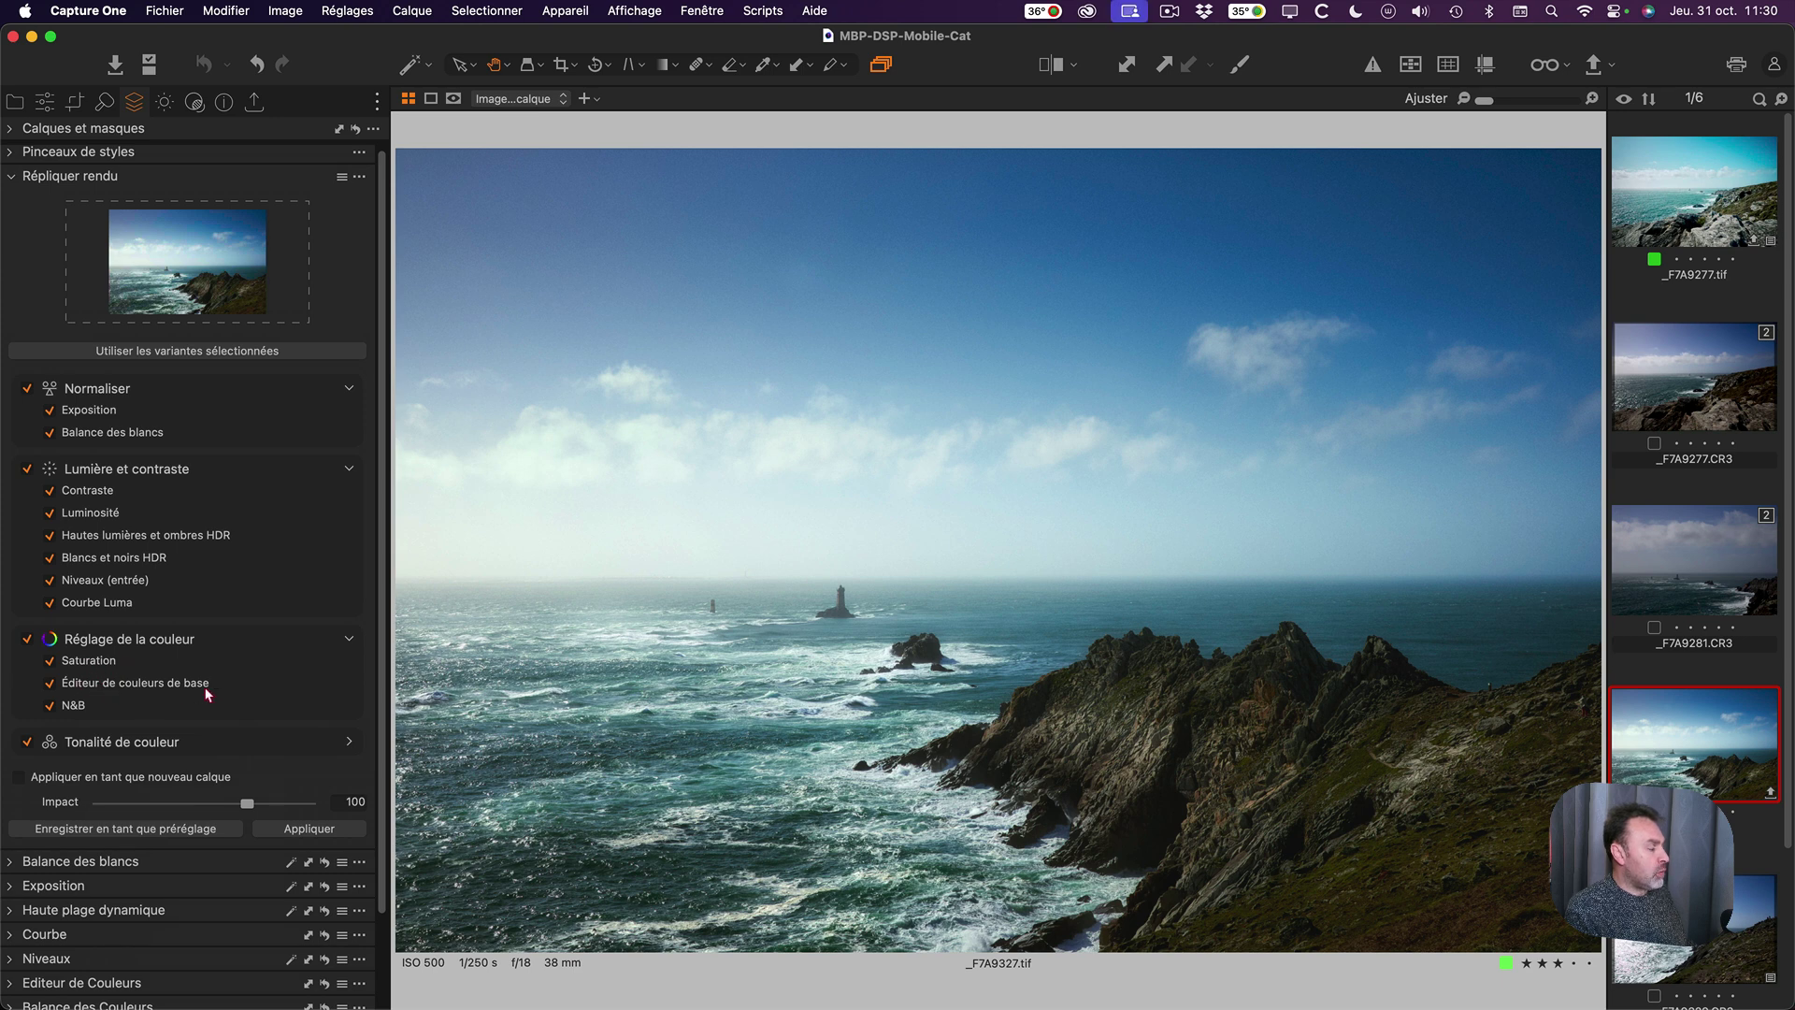
{"action": "left_click", "coordinate": [349, 744]}
{"action": "scroll", "coordinate": [159, 692], "scroll_direction": "down", "scroll_amount": 8}
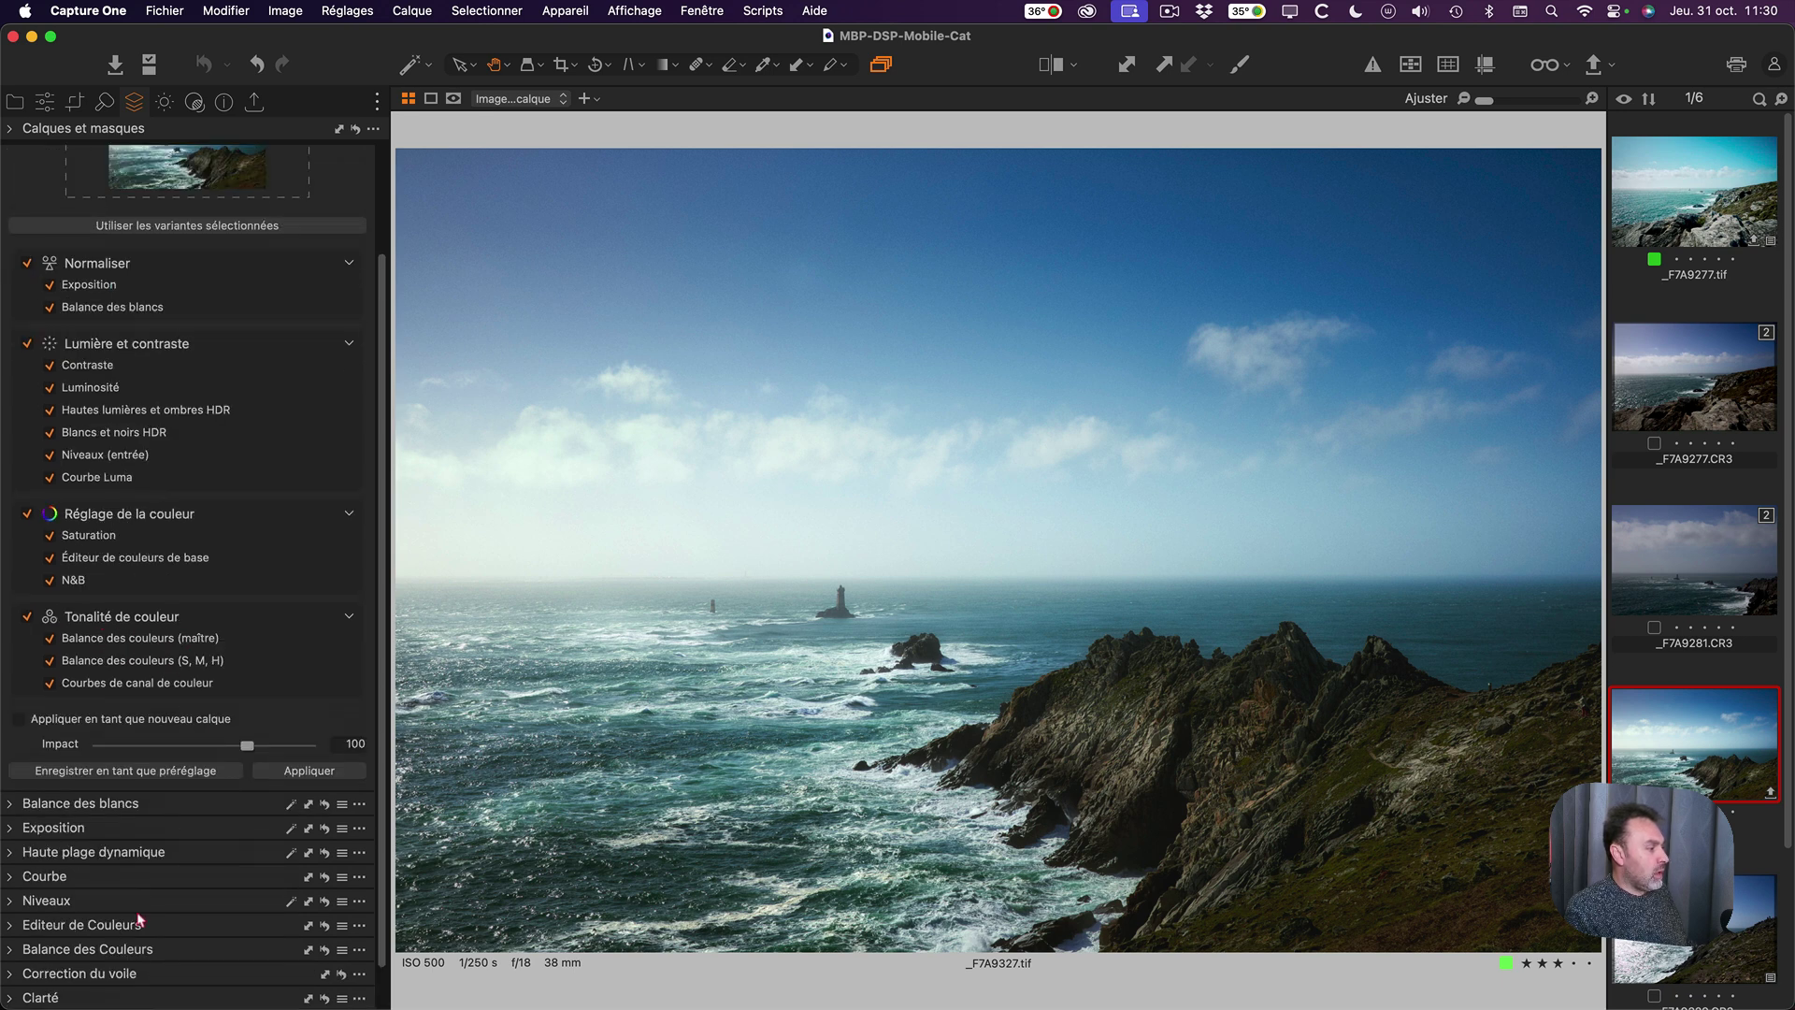
View the 3-D mode of Balance des Couleurs and briefly inspect the Editeur de Couleurs tool.
{"action": "left_click", "coordinate": [12, 950]}
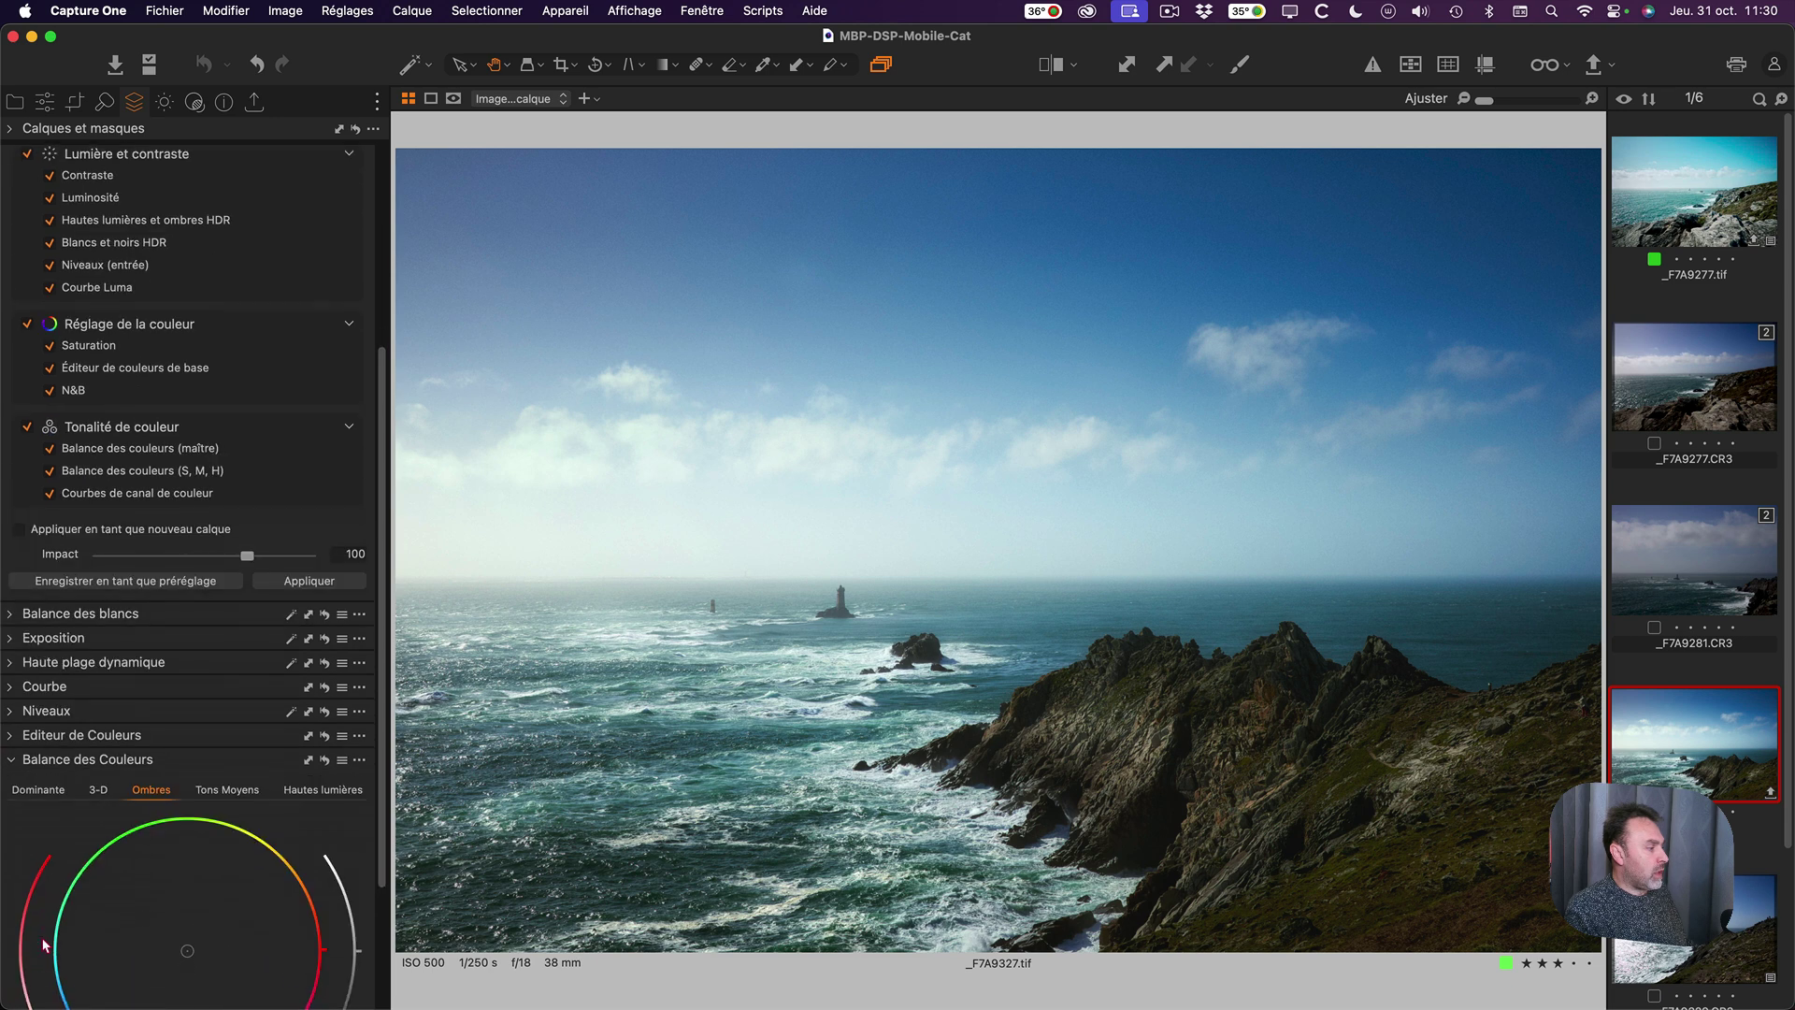
{"action": "left_click", "coordinate": [98, 791]}
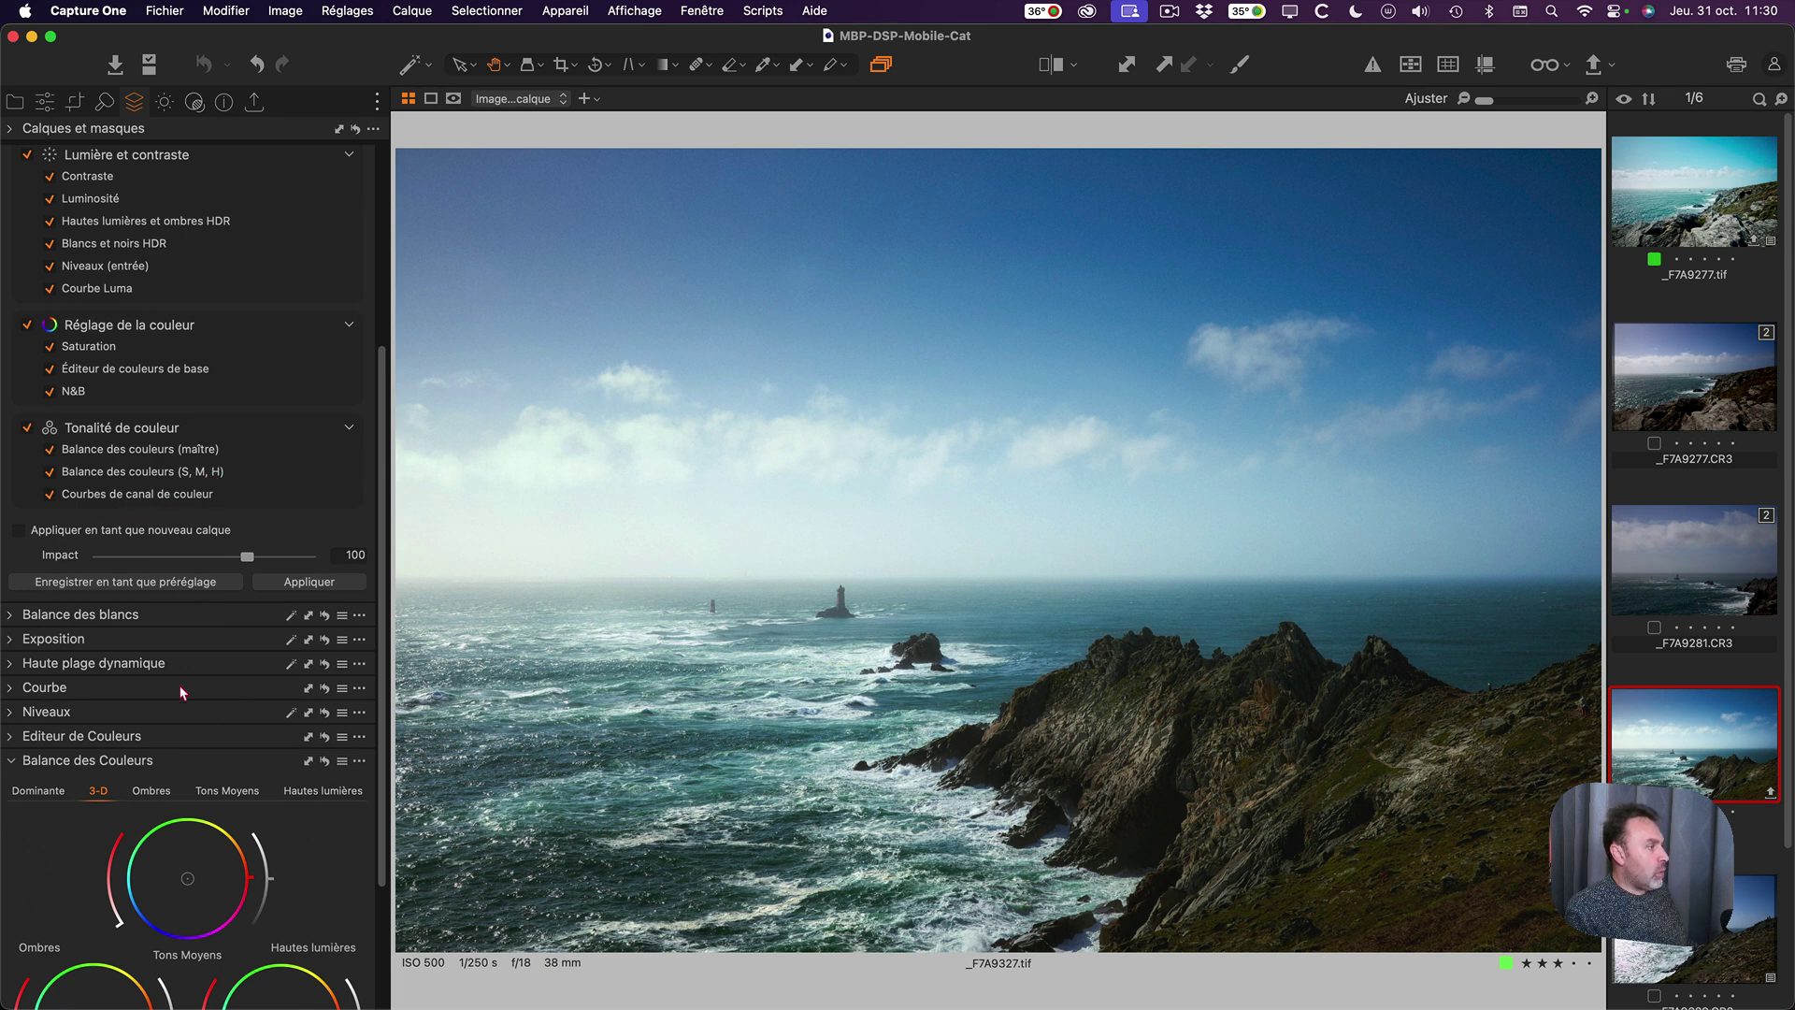
{"action": "scroll", "coordinate": [182, 692], "scroll_direction": "up", "scroll_amount": 1}
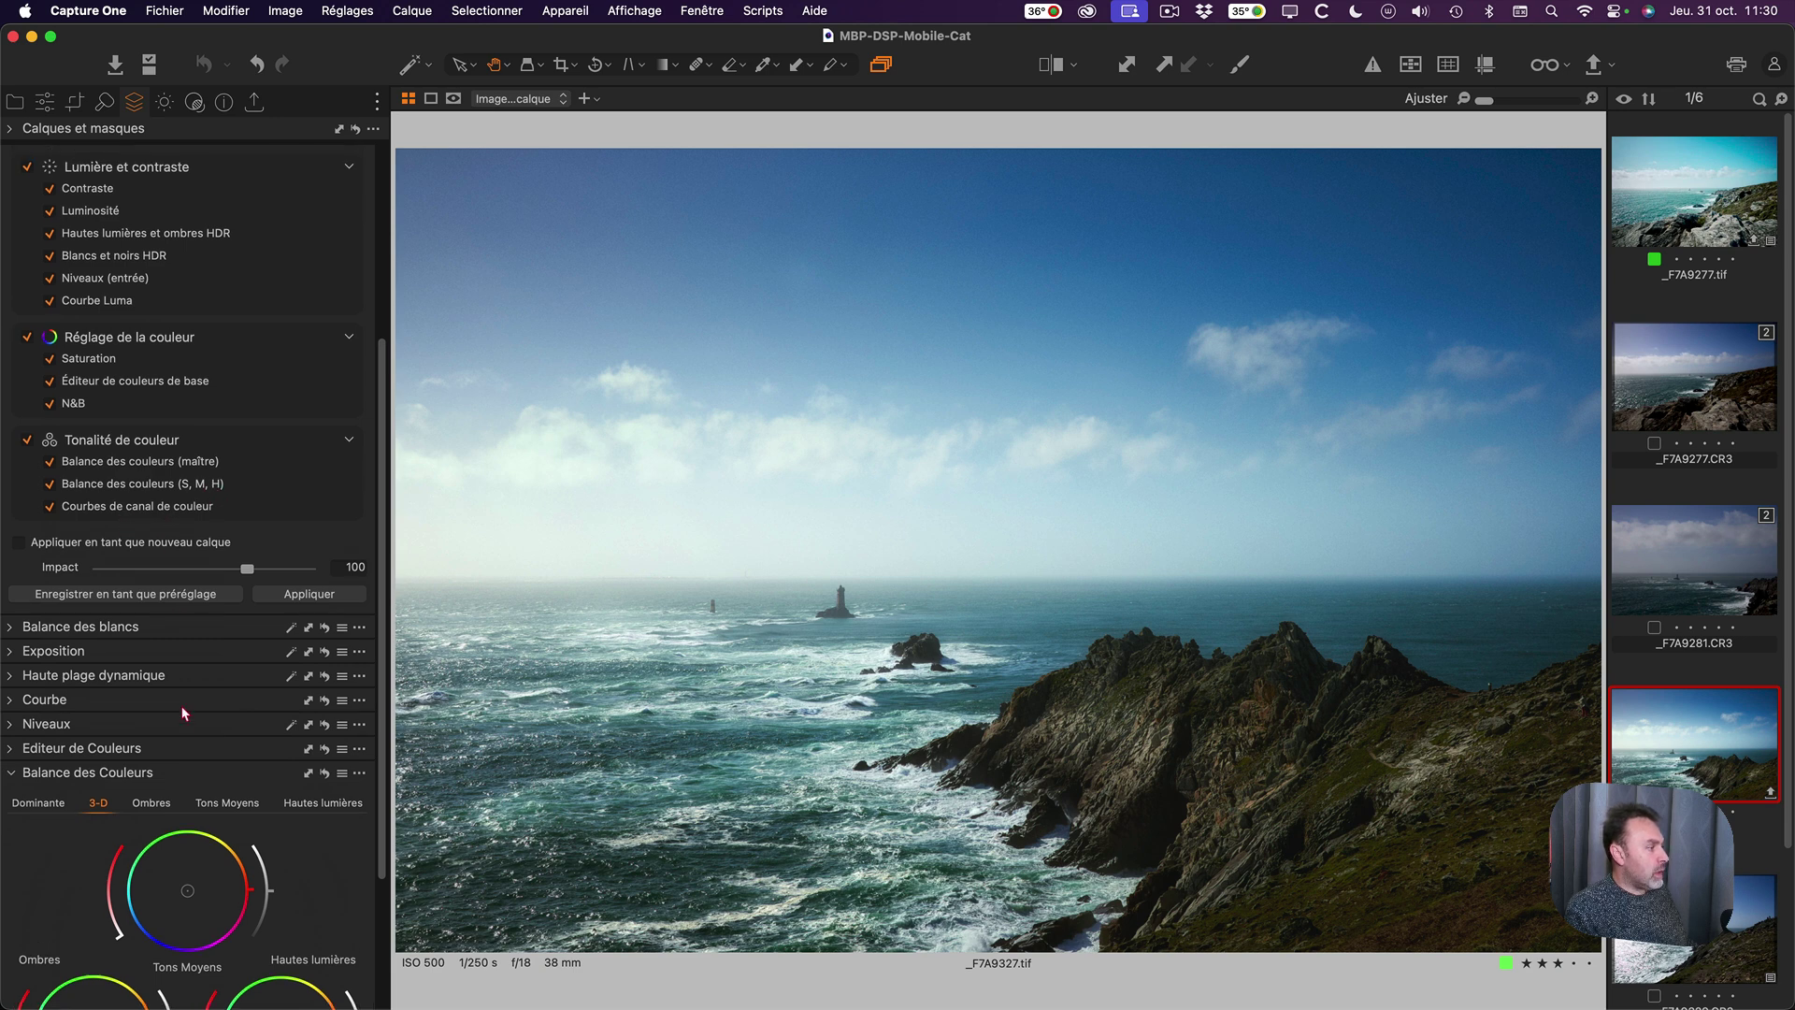
{"action": "left_click", "coordinate": [11, 750]}
{"action": "left_click", "coordinate": [9, 751]}
View the Rouge, Vert and Bleu channels of the Courbe tool, and collapse Courbe and Balance des Couleurs.
{"action": "left_click", "coordinate": [13, 701]}
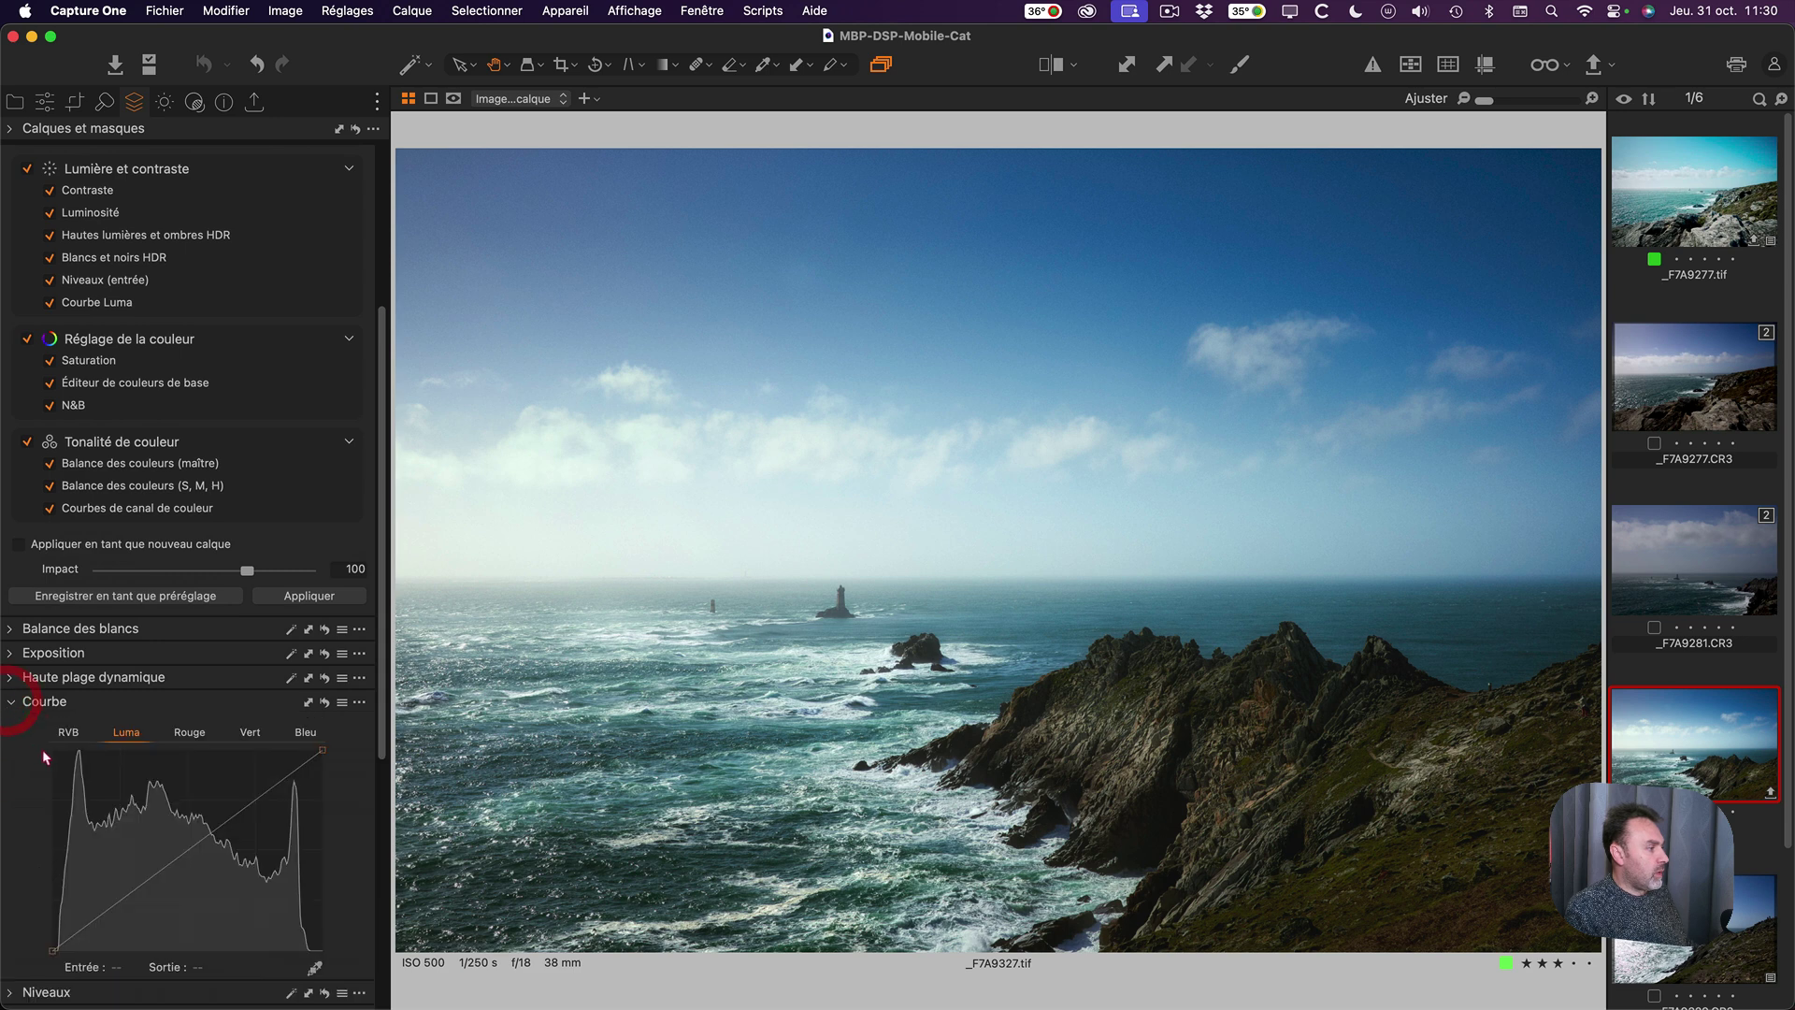
{"action": "left_click", "coordinate": [178, 736]}
{"action": "left_click", "coordinate": [254, 733]}
{"action": "left_click", "coordinate": [306, 732]}
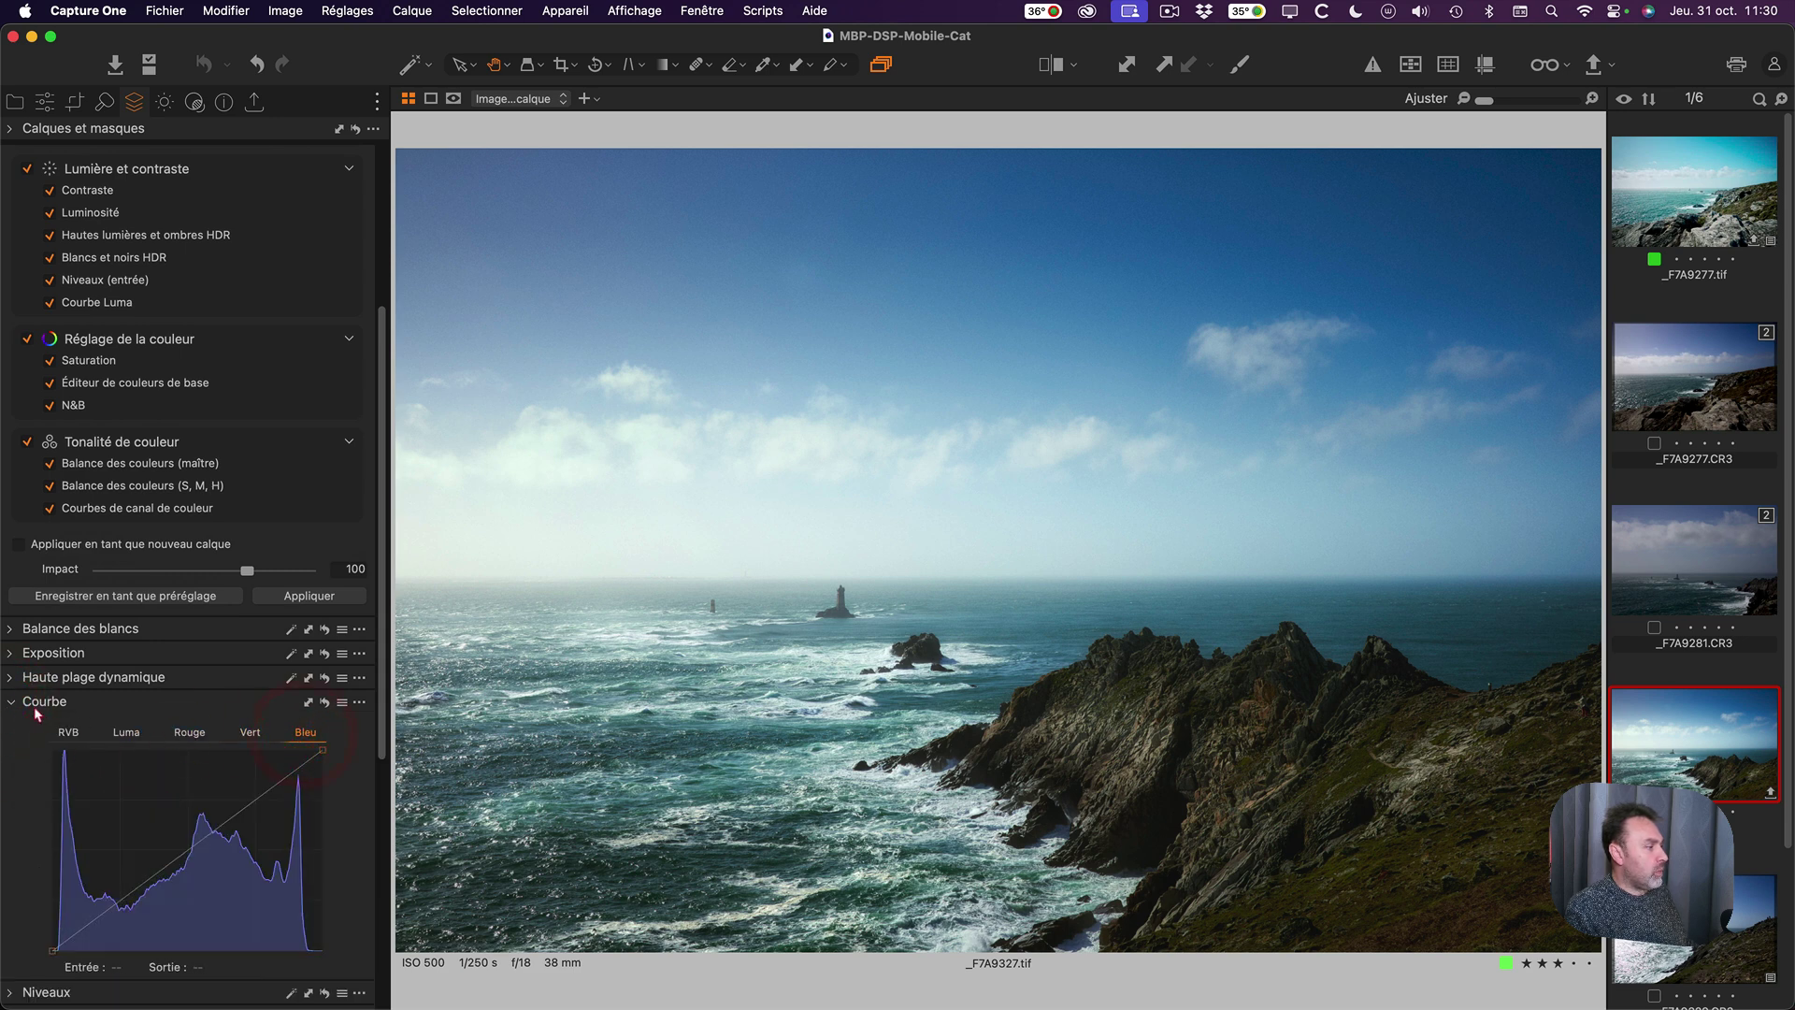
{"action": "left_click", "coordinate": [11, 701]}
{"action": "left_click", "coordinate": [11, 774]}
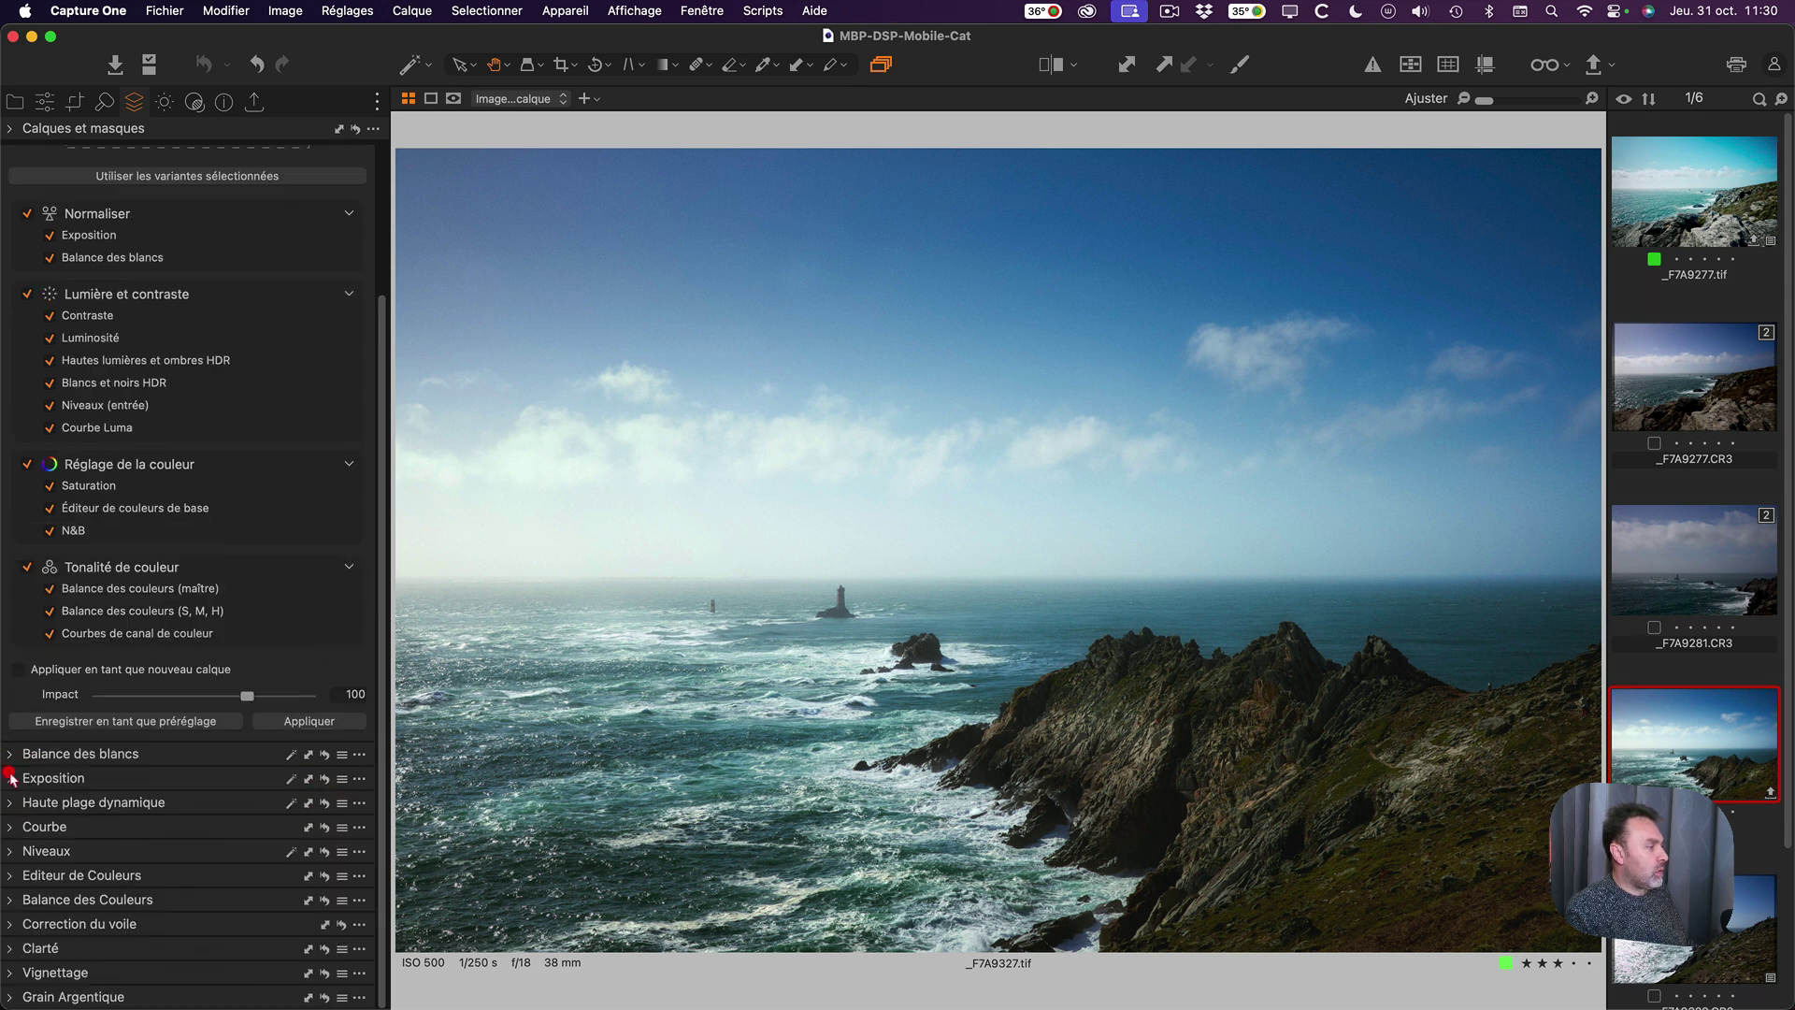
{"action": "scroll", "coordinate": [75, 771], "scroll_direction": "up", "scroll_amount": 3}
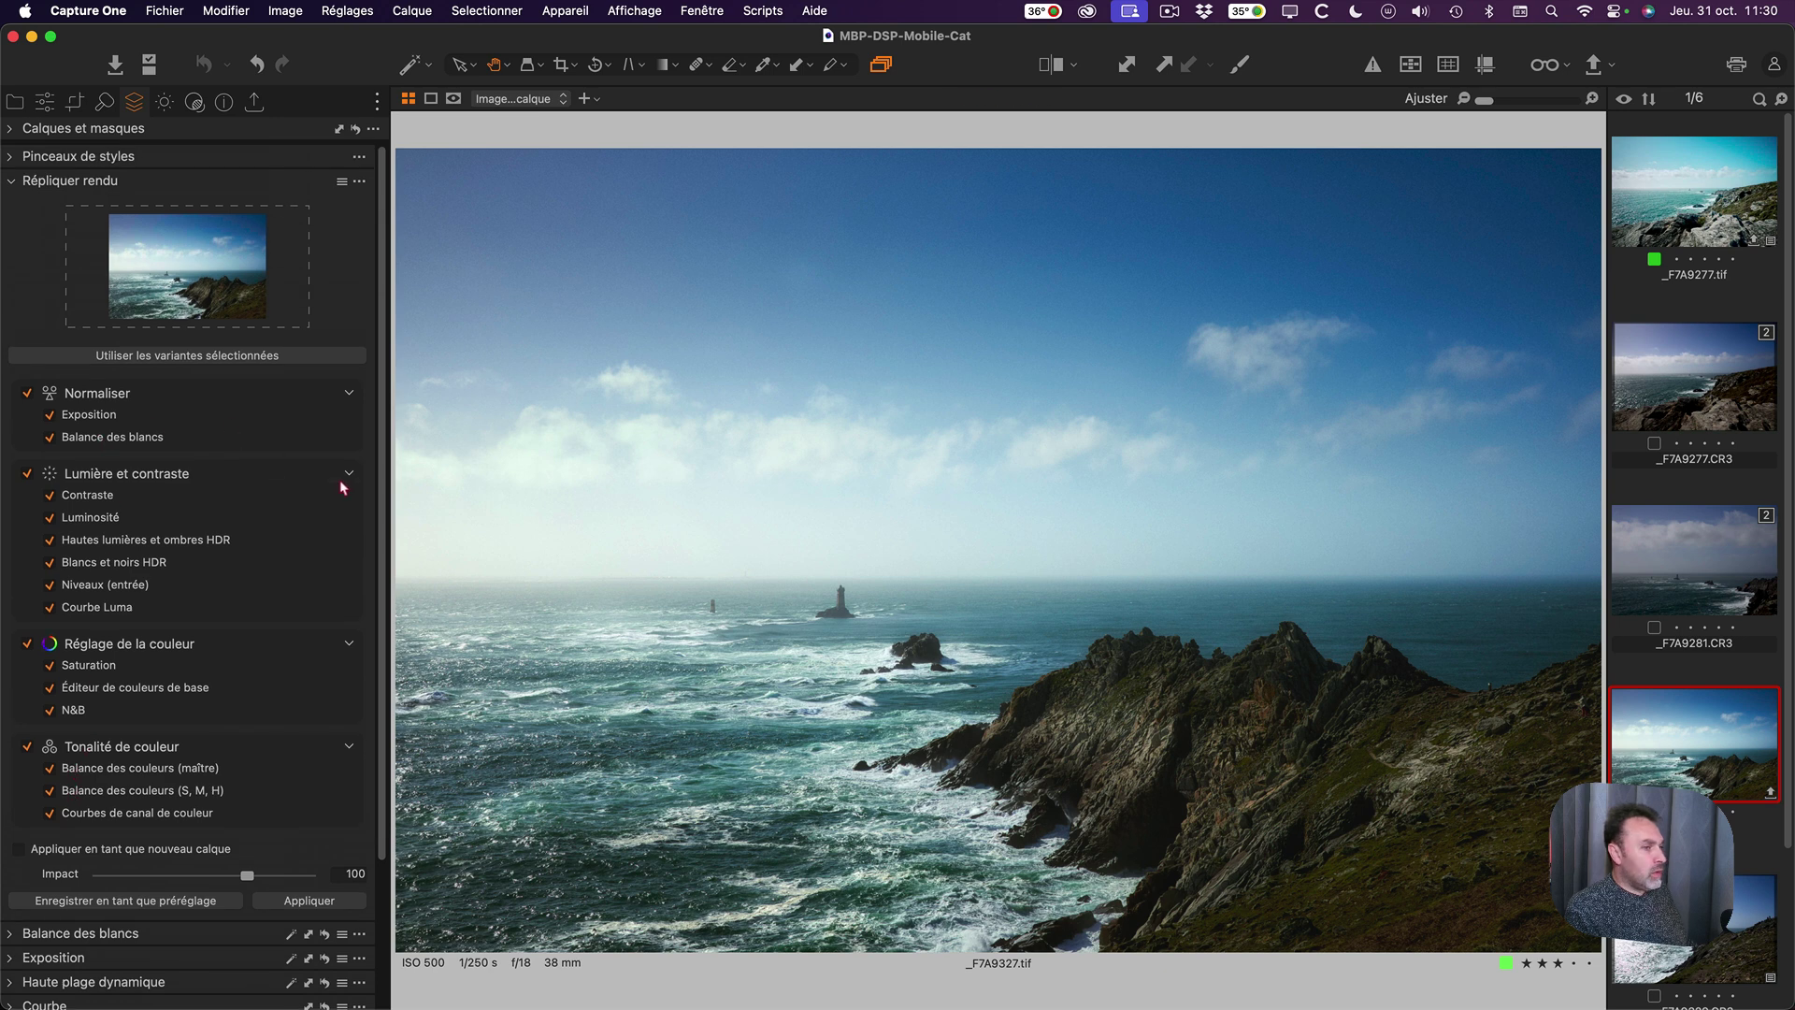
Select the photos _F7A9329.CR3 and _F7A9351.CR3, and try a higher Impact before resetting it to 100.
{"action": "scroll", "coordinate": [1667, 755], "scroll_direction": "down", "scroll_amount": 3}
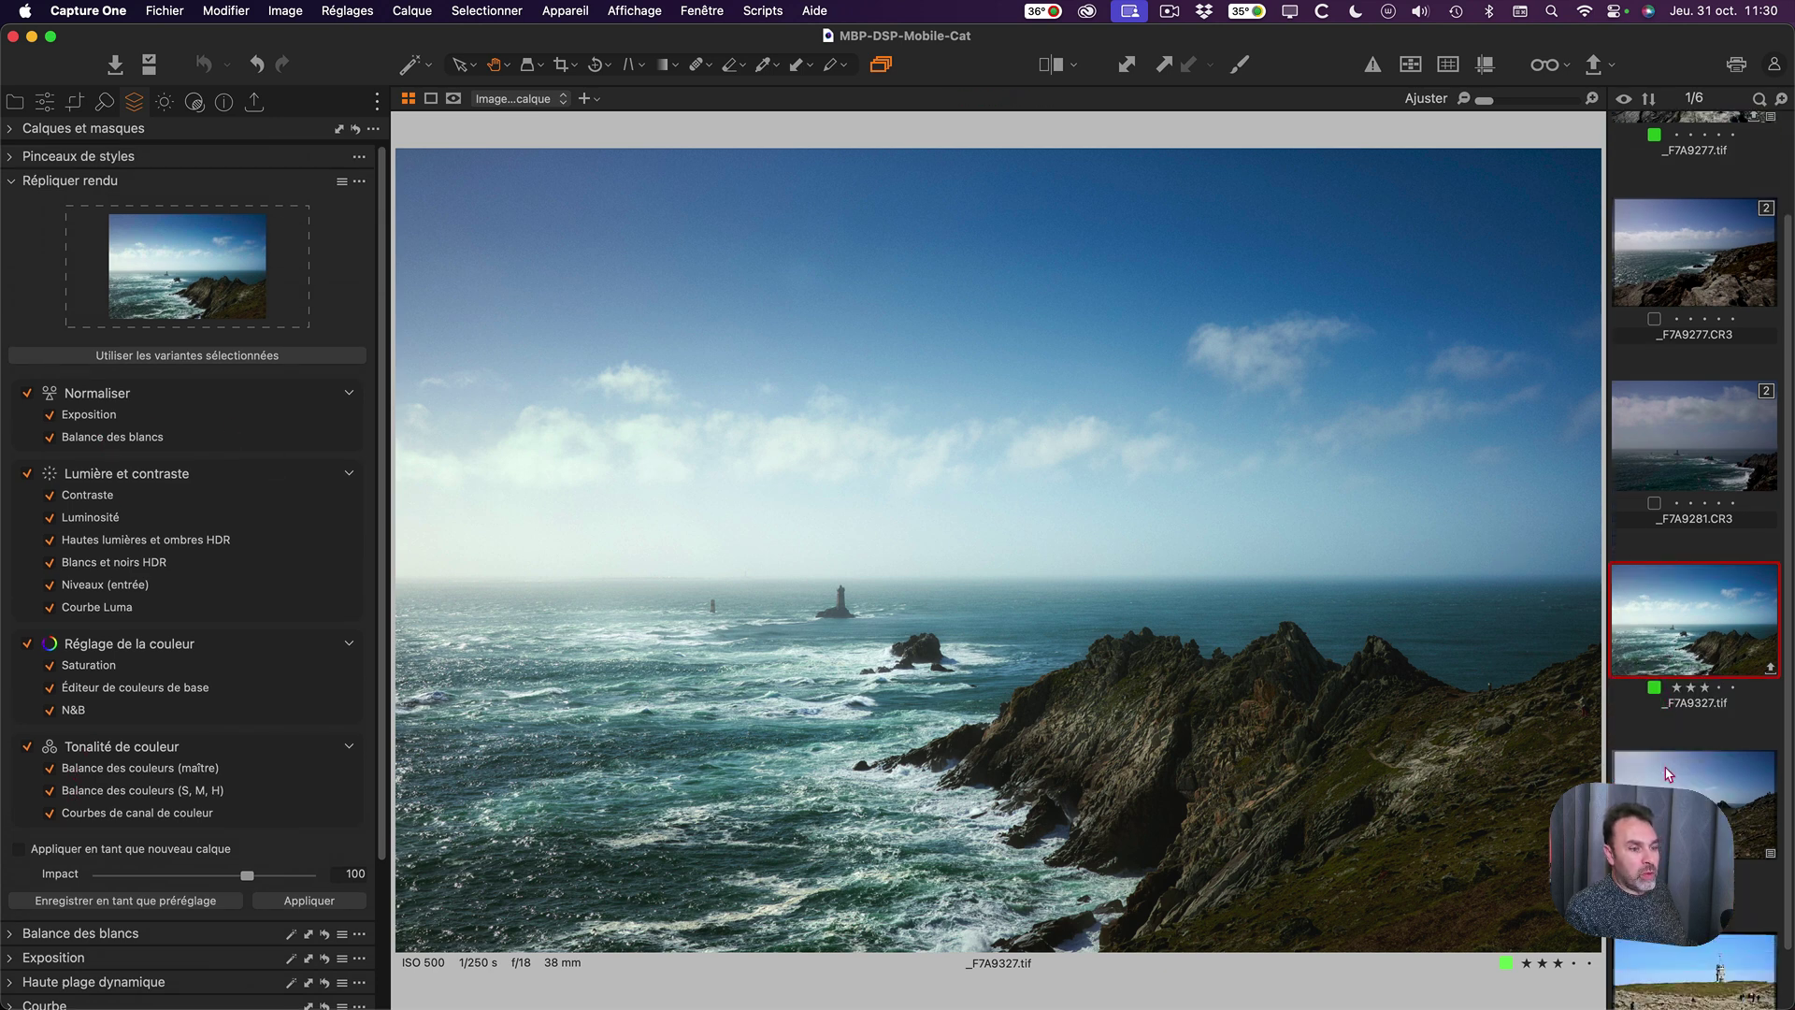
{"action": "left_click", "coordinate": [1689, 783]}
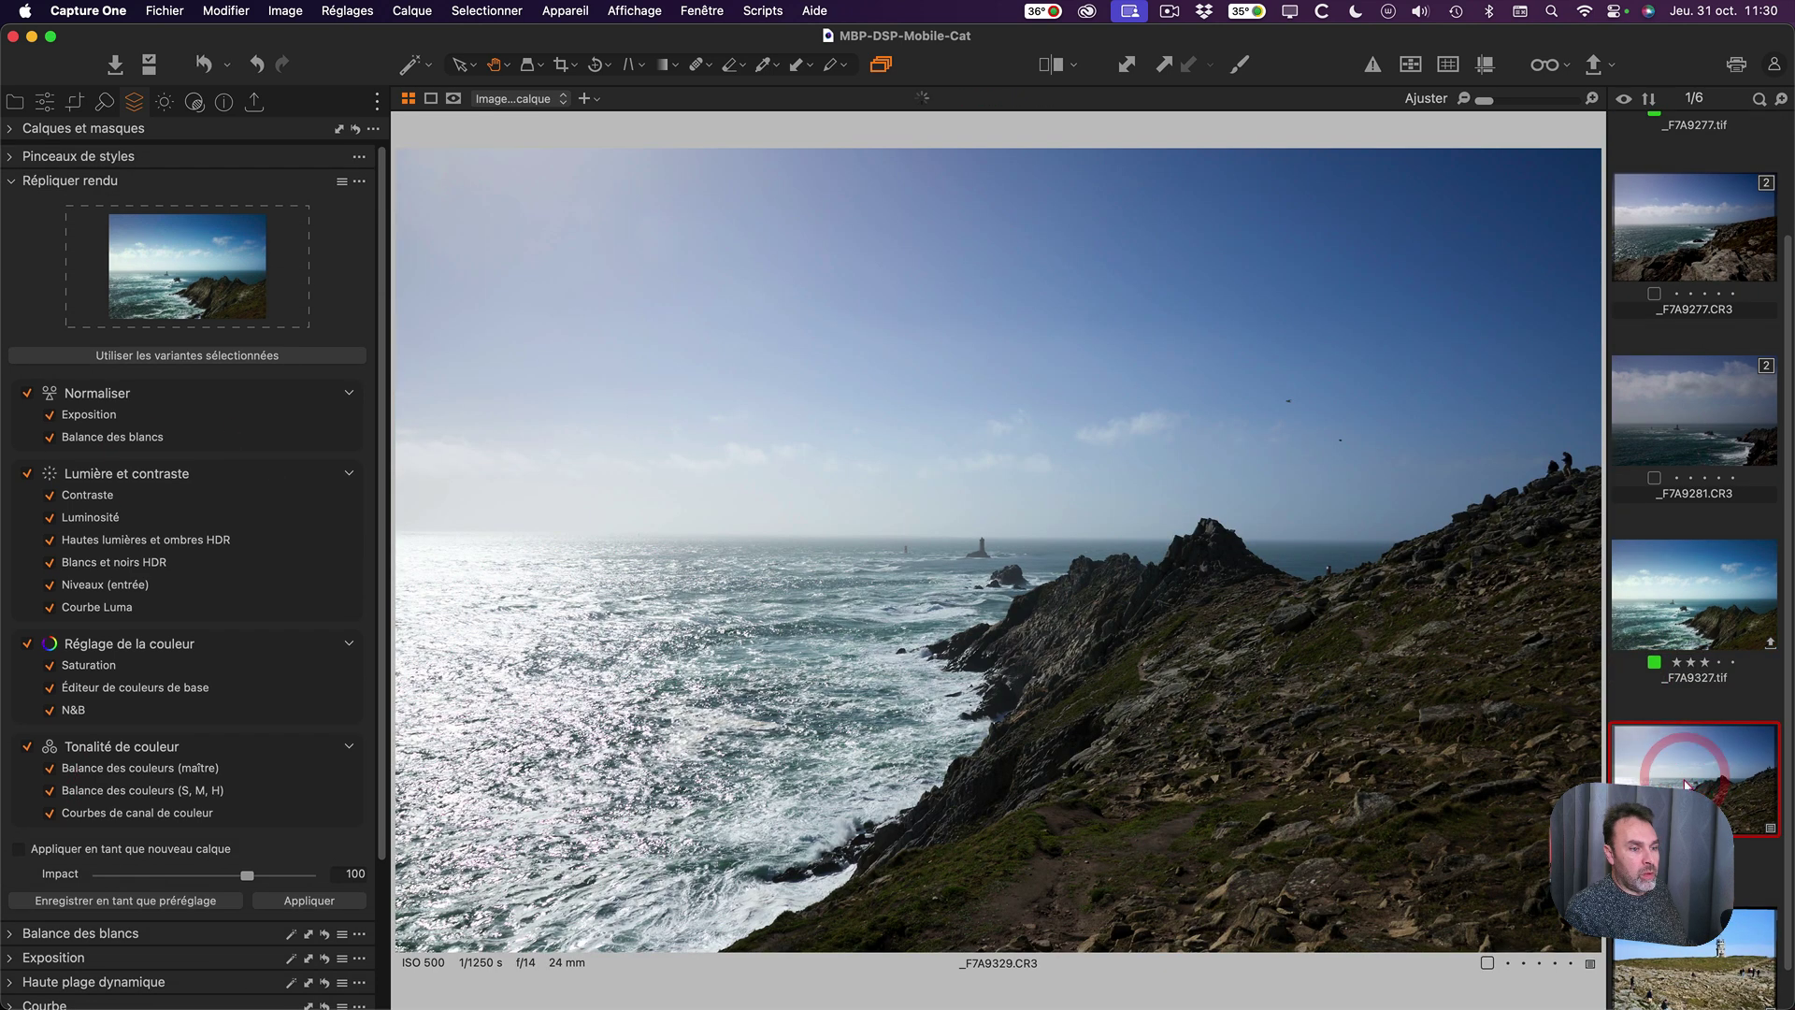
{"action": "left_click", "coordinate": [1682, 970], "text": "super"}
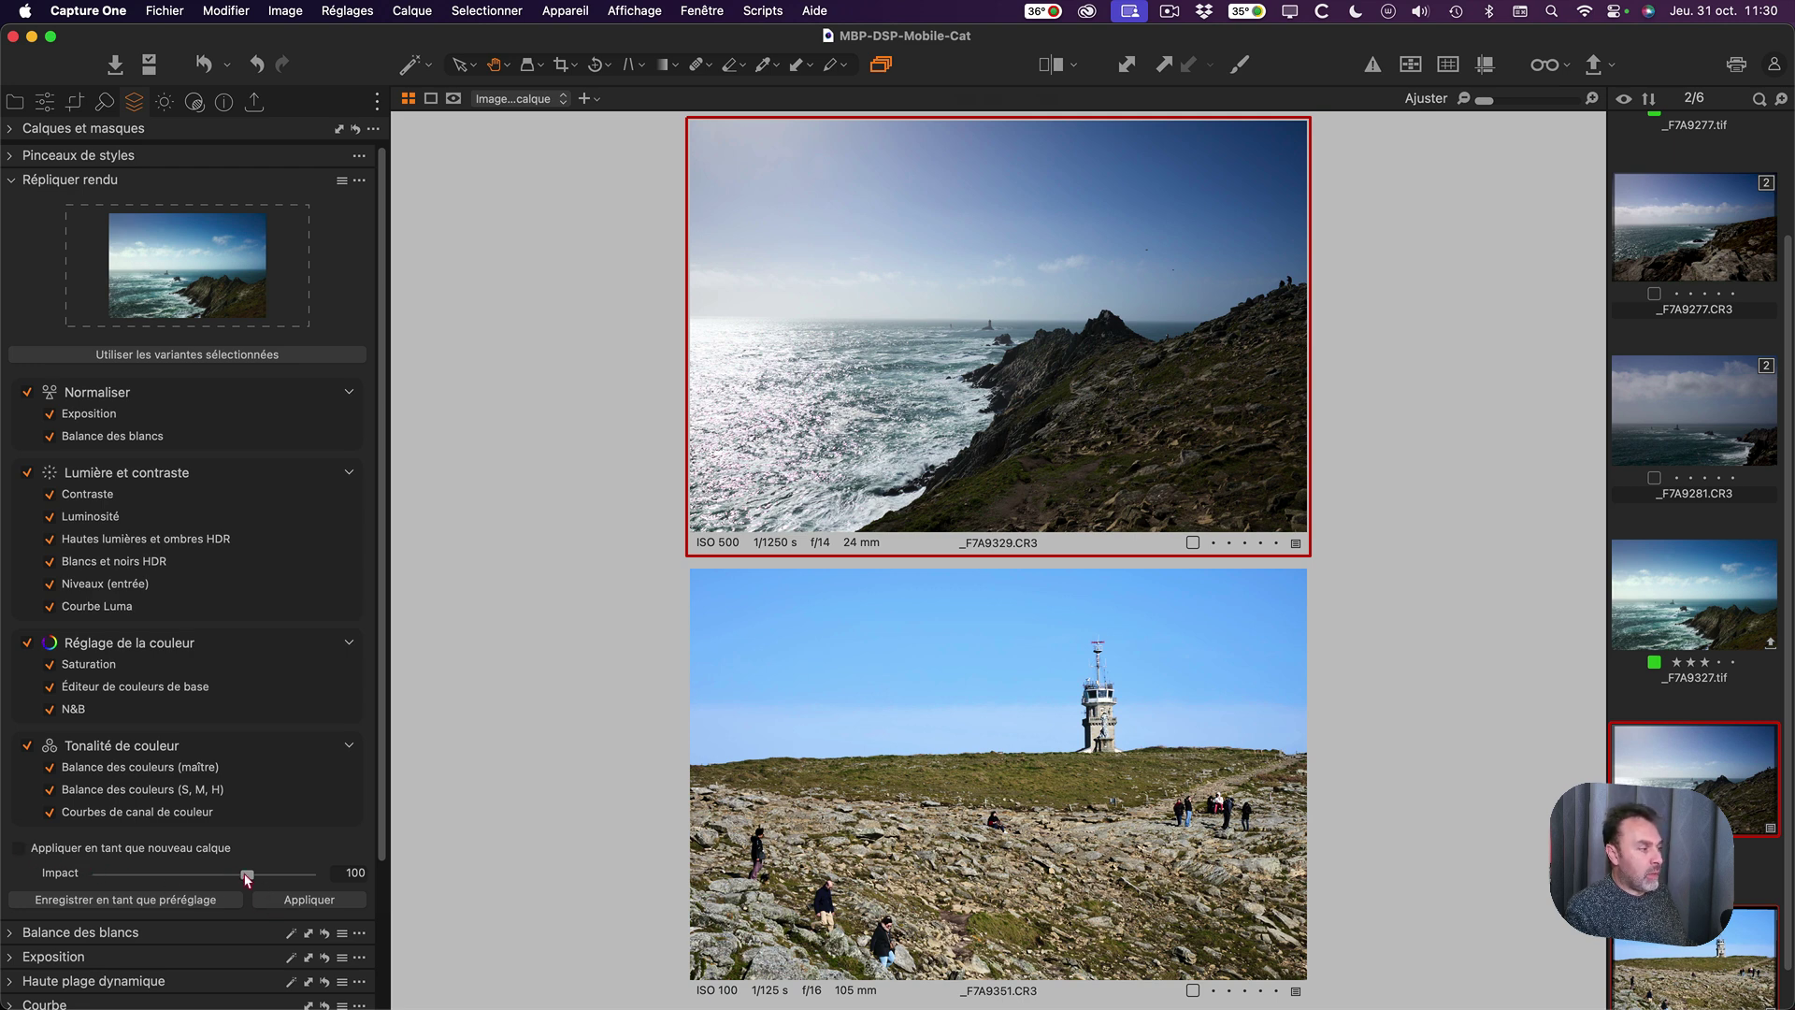
{"action": "left_click_drag", "start_coordinate": [247, 875], "coordinate": [311, 884]}
{"action": "double_click", "coordinate": [309, 877]}
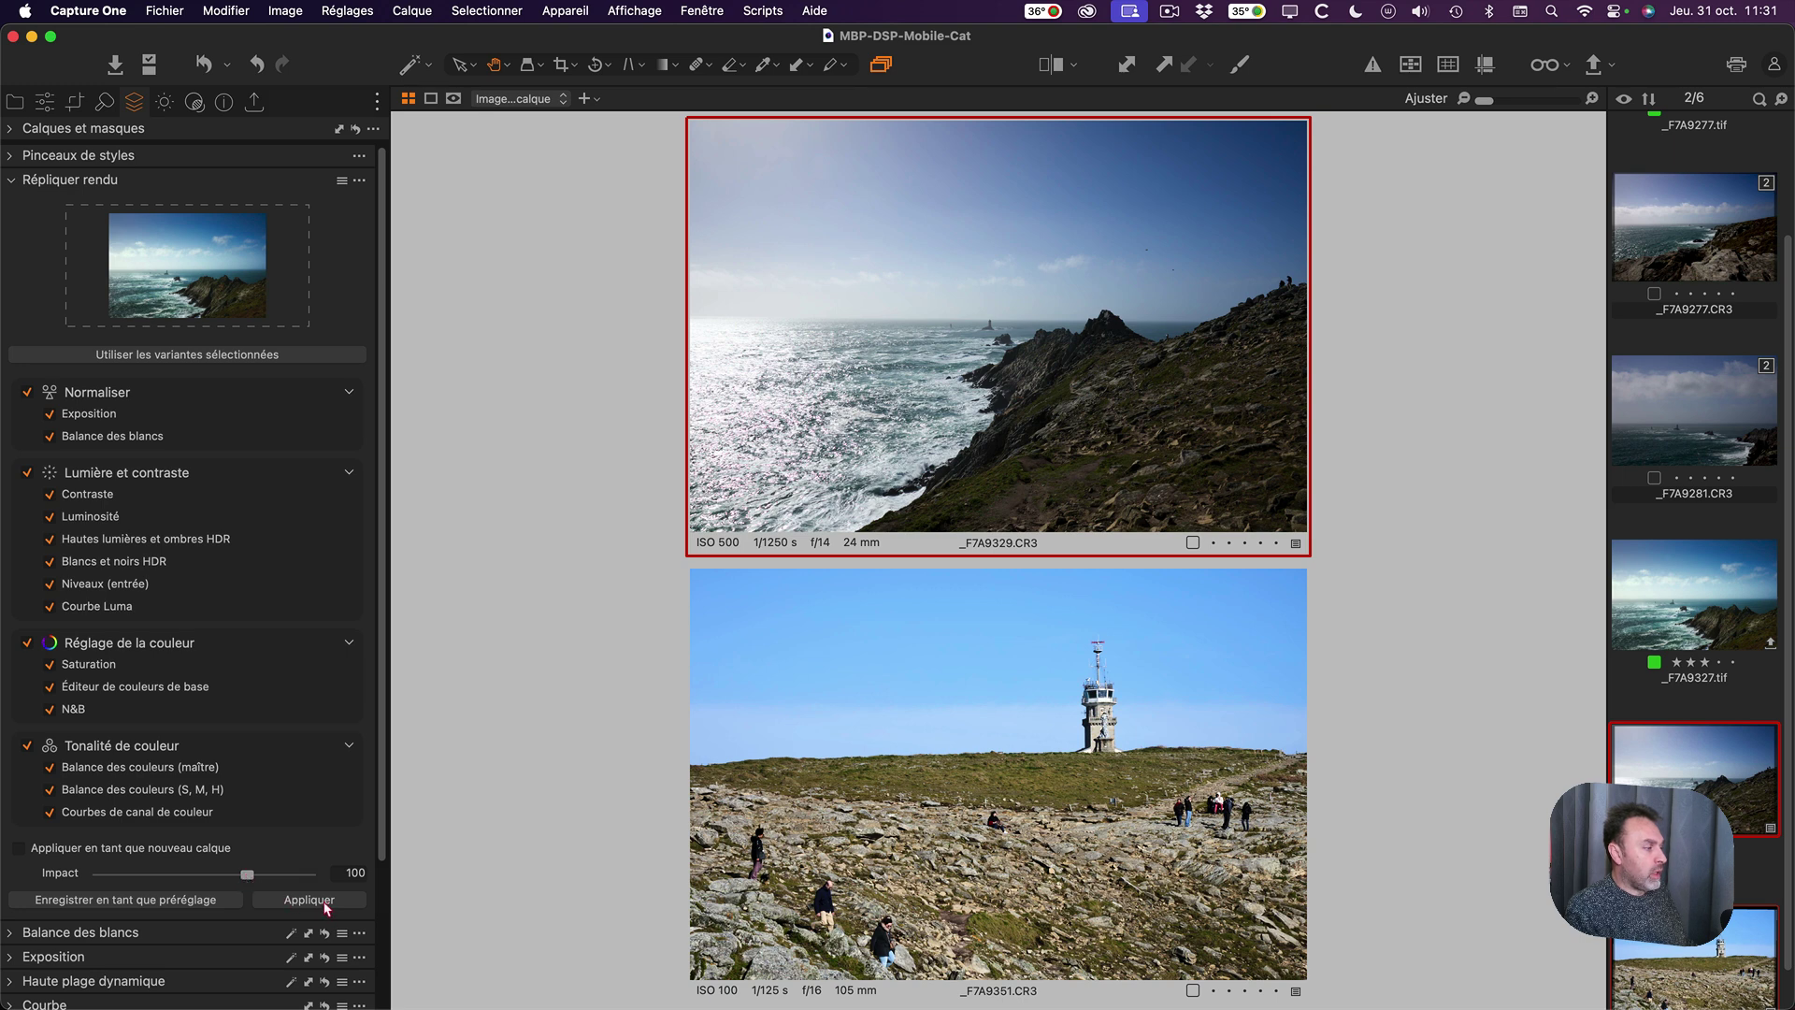
Expand Calques et masques and enable applying the matched look as a new layer in Répliquer rendu.
{"action": "left_click", "coordinate": [17, 130]}
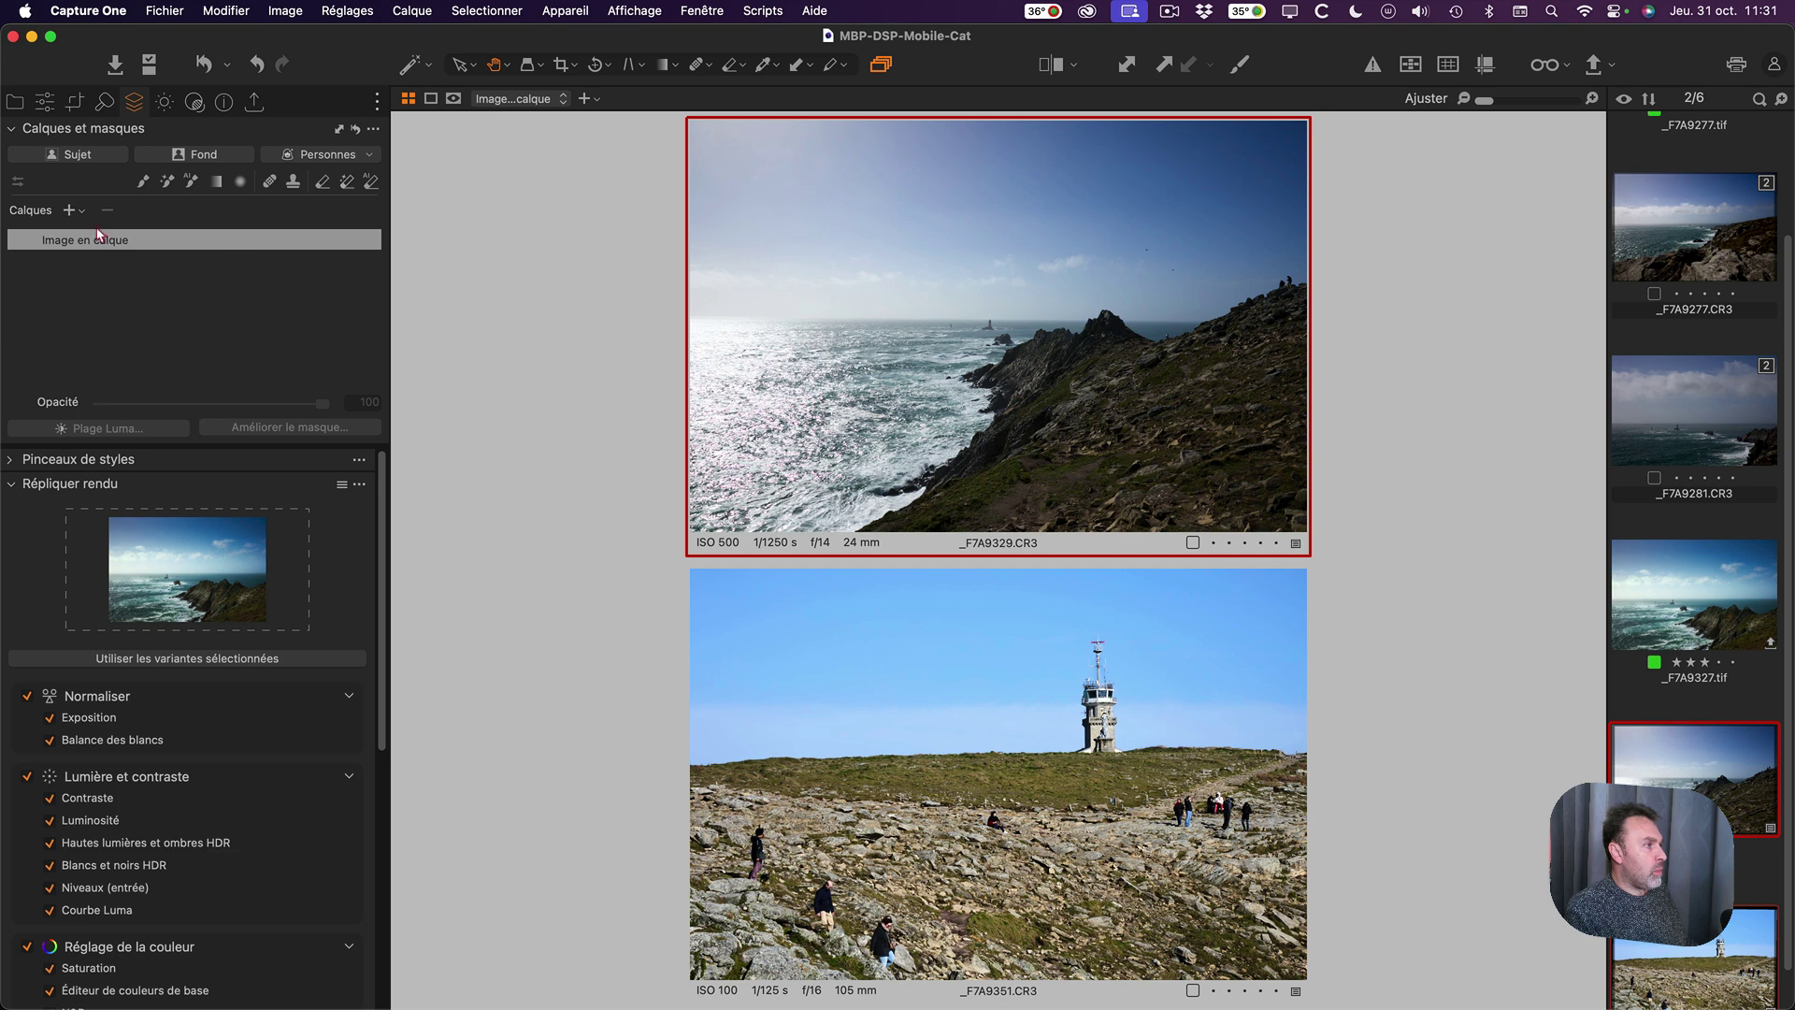
{"action": "left_click", "coordinate": [835, 703]}
{"action": "left_click", "coordinate": [895, 424]}
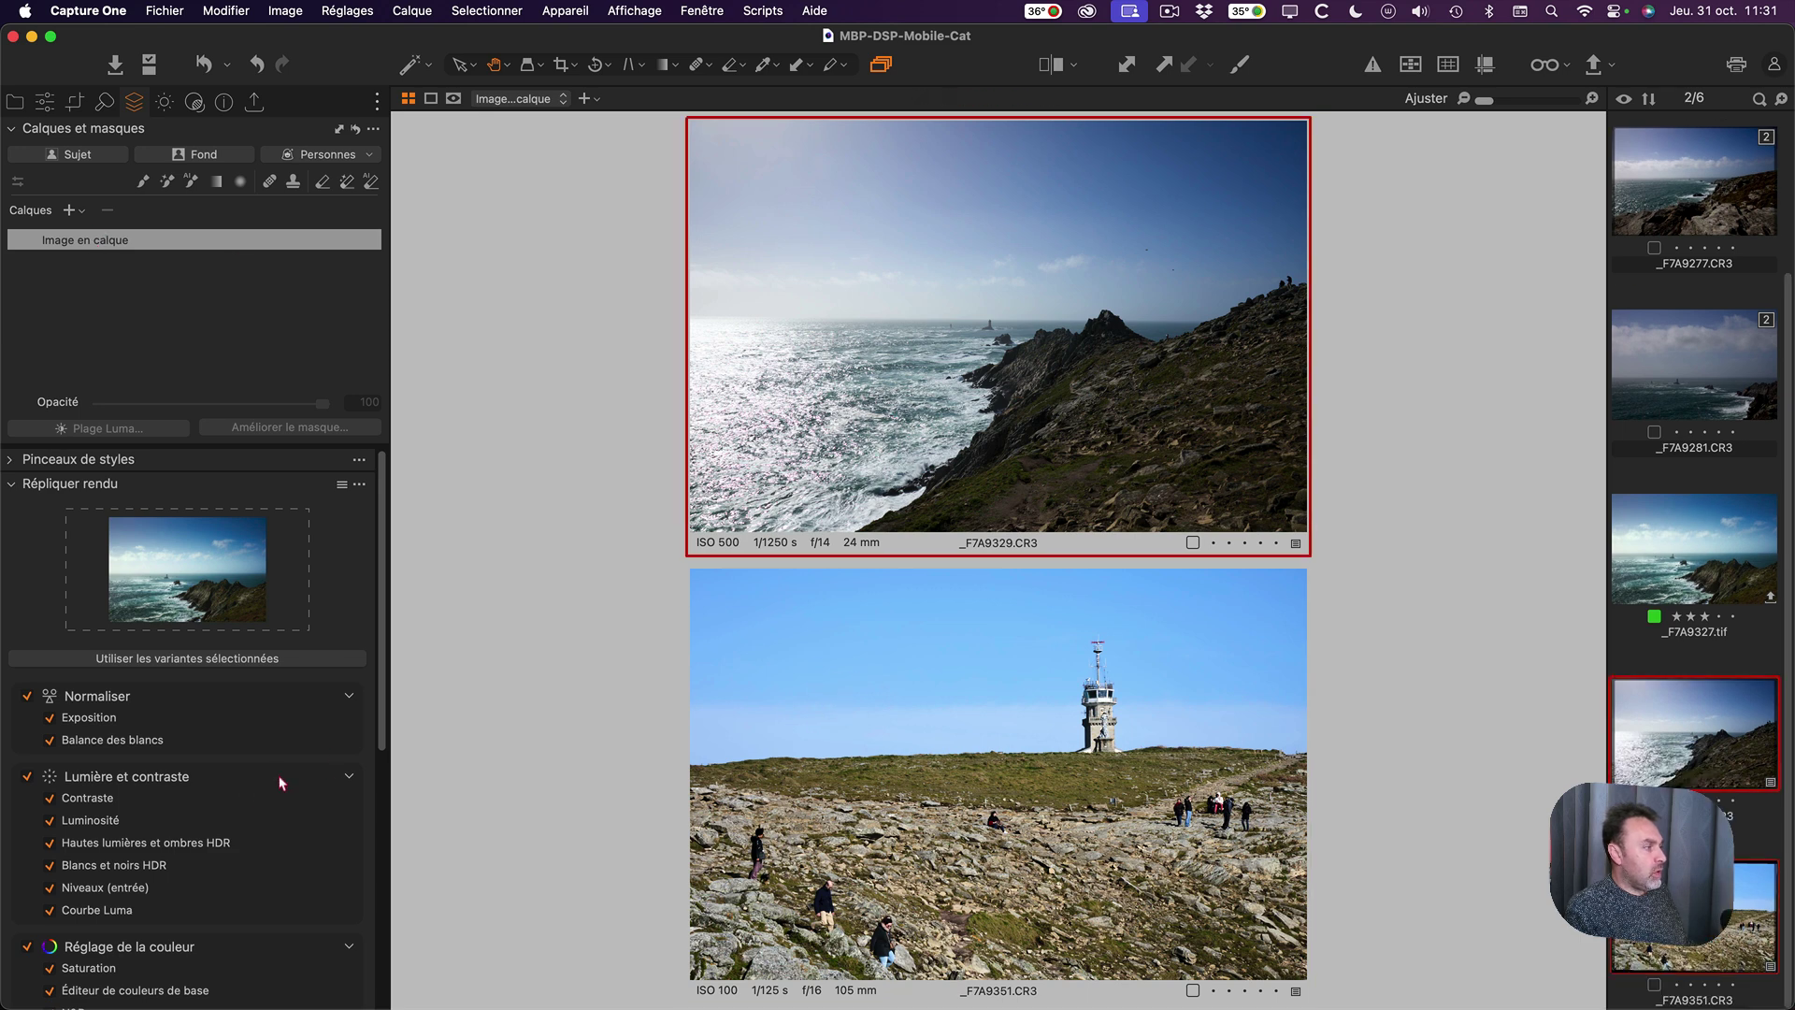
{"action": "scroll", "coordinate": [241, 802], "scroll_direction": "down", "scroll_amount": 10}
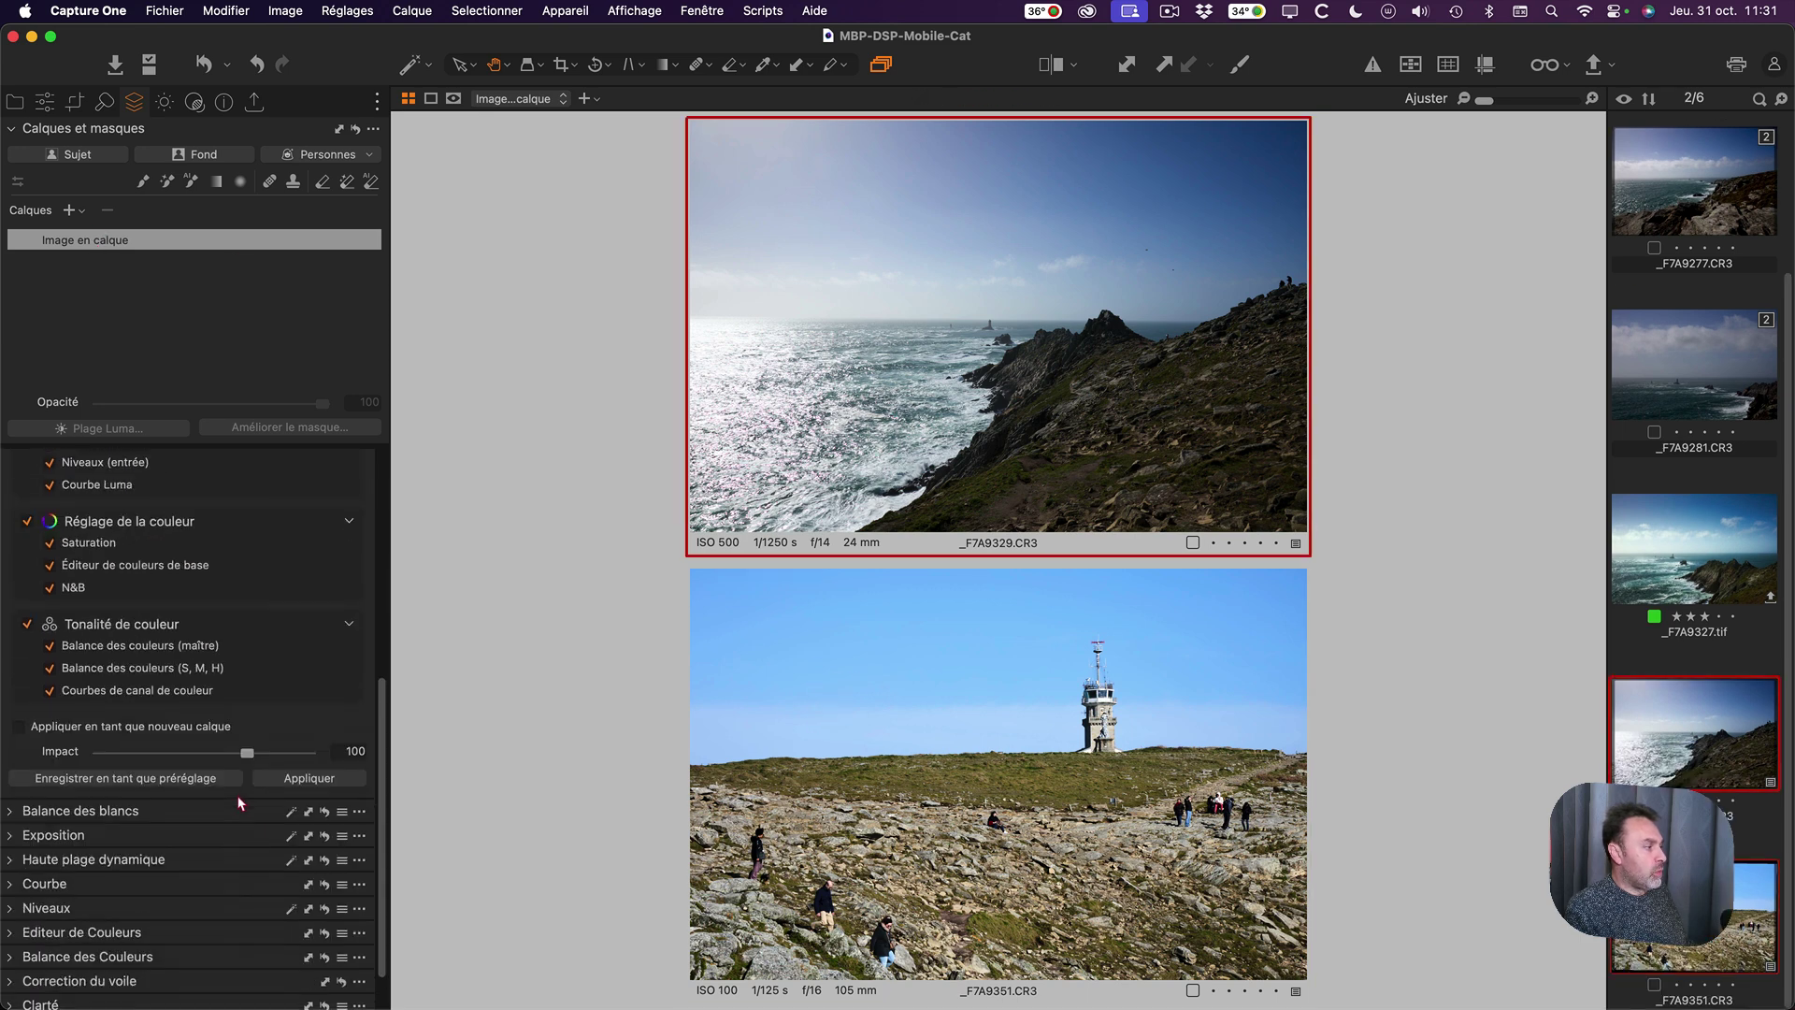
{"action": "left_click", "coordinate": [21, 727]}
{"action": "scroll", "coordinate": [209, 654], "scroll_direction": "up", "scroll_amount": 4}
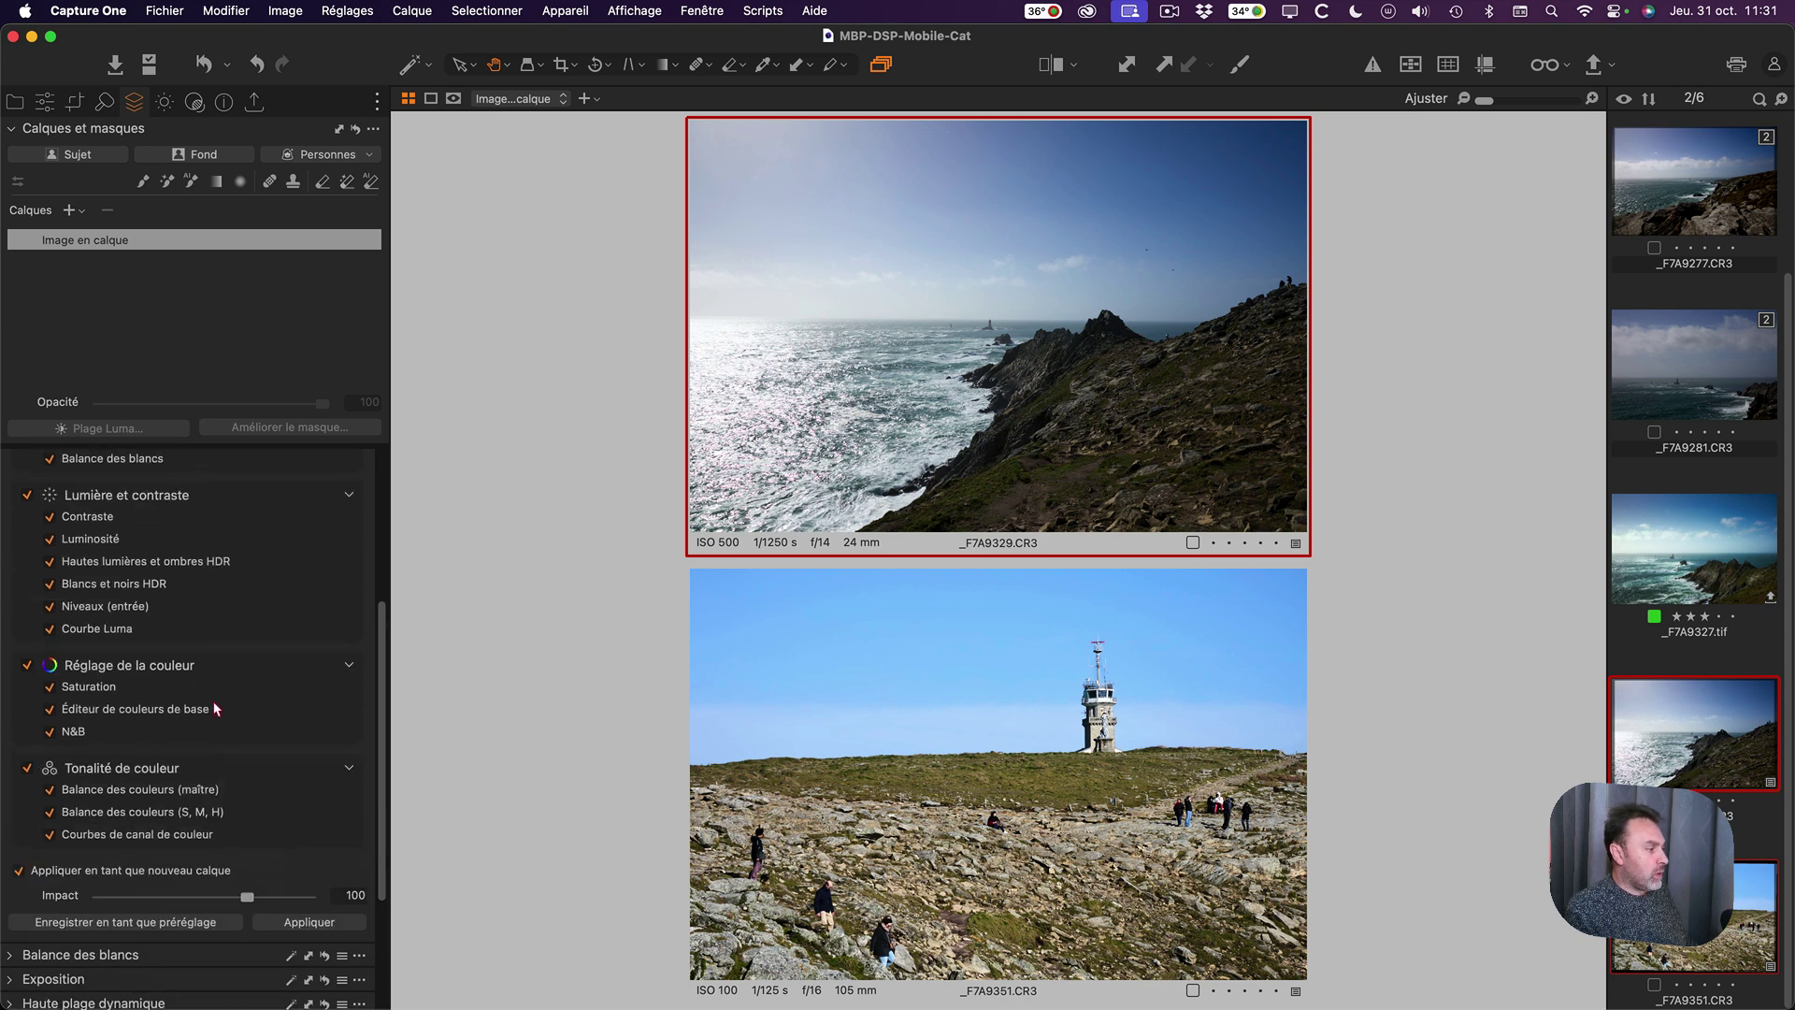
{"action": "scroll", "coordinate": [215, 709], "scroll_direction": "down", "scroll_amount": 1}
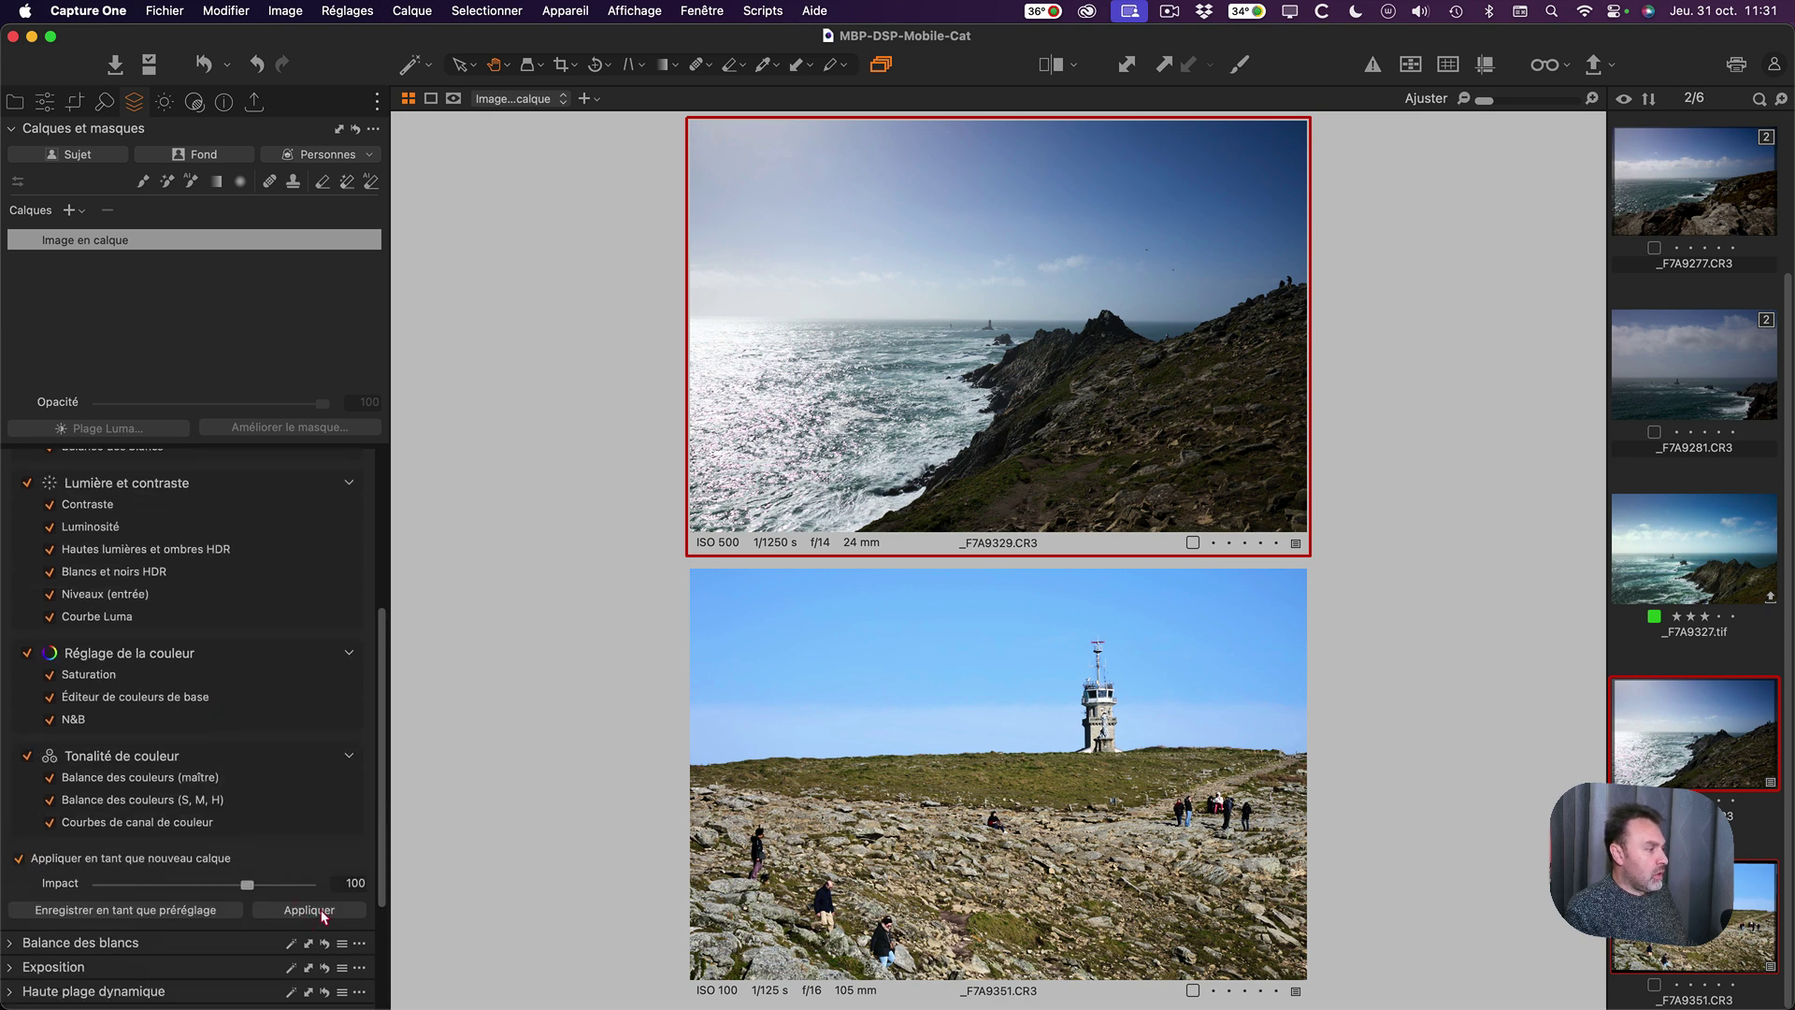
Review the Répliquer rendu options and apply the reference look to both selected photos at Impact 100.
{"action": "scroll", "coordinate": [78, 682], "scroll_direction": "up", "scroll_amount": 8}
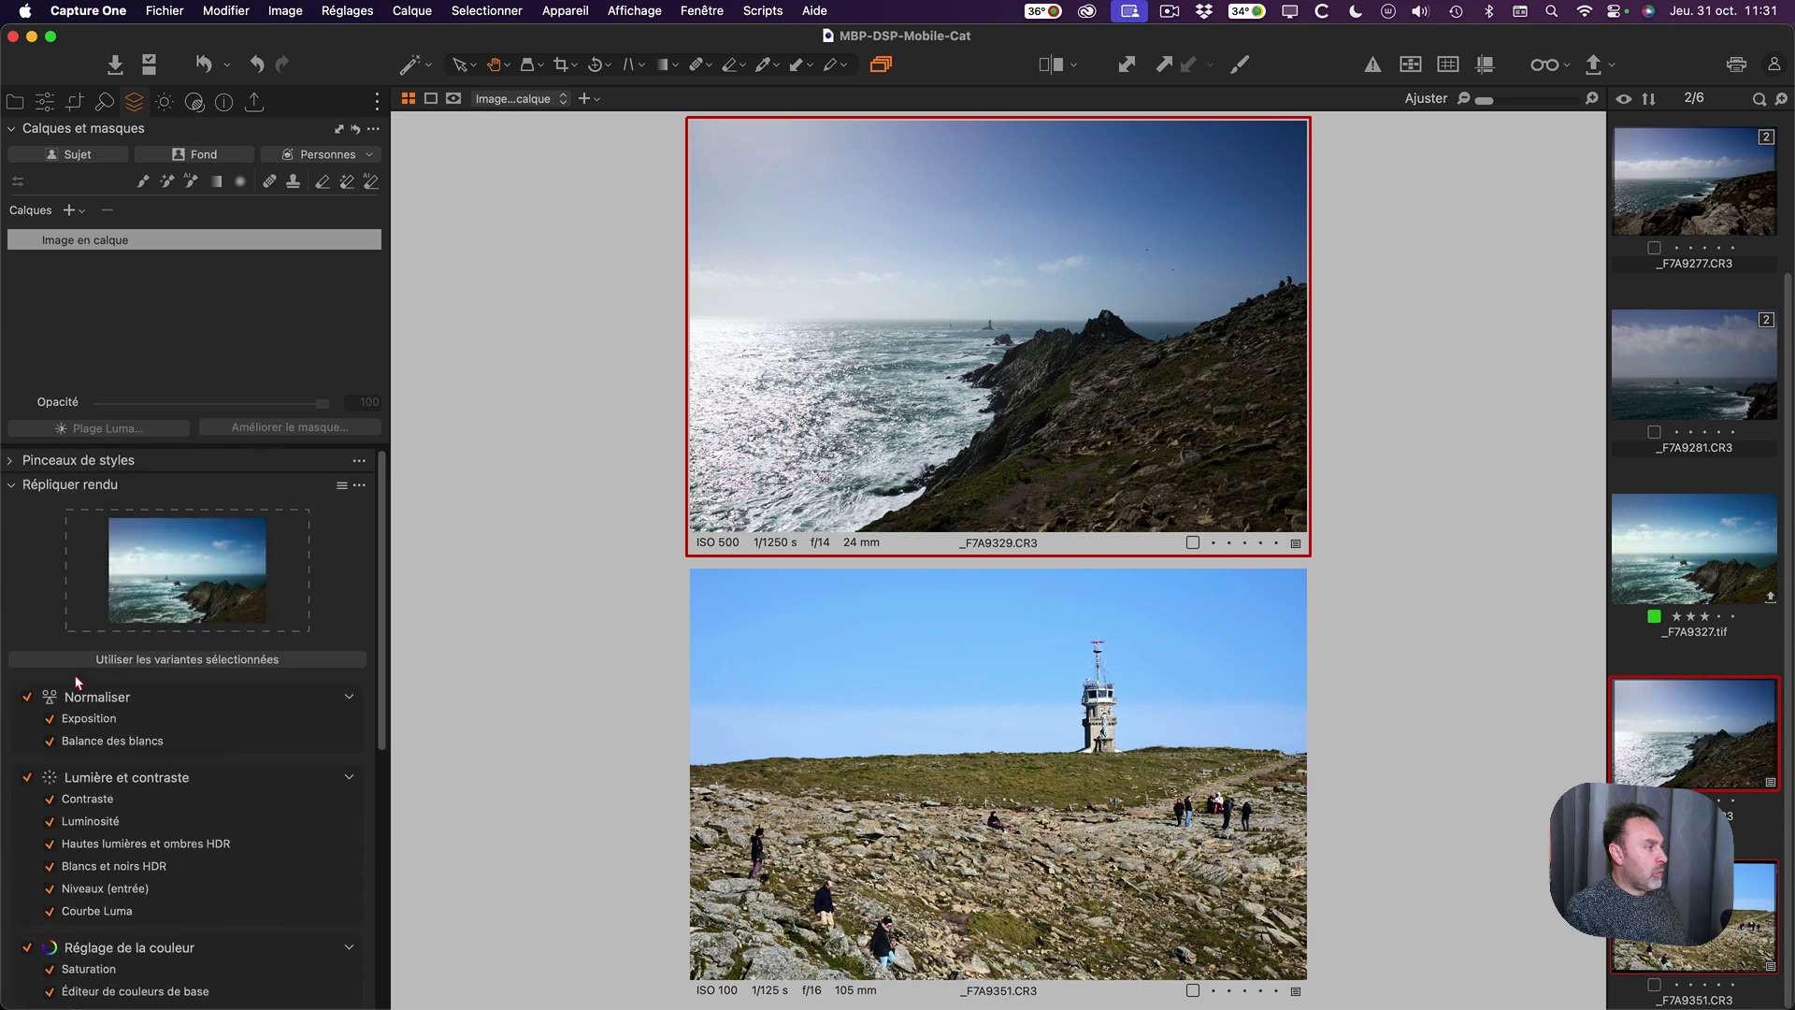
{"action": "scroll", "coordinate": [105, 811], "scroll_direction": "down", "scroll_amount": 3}
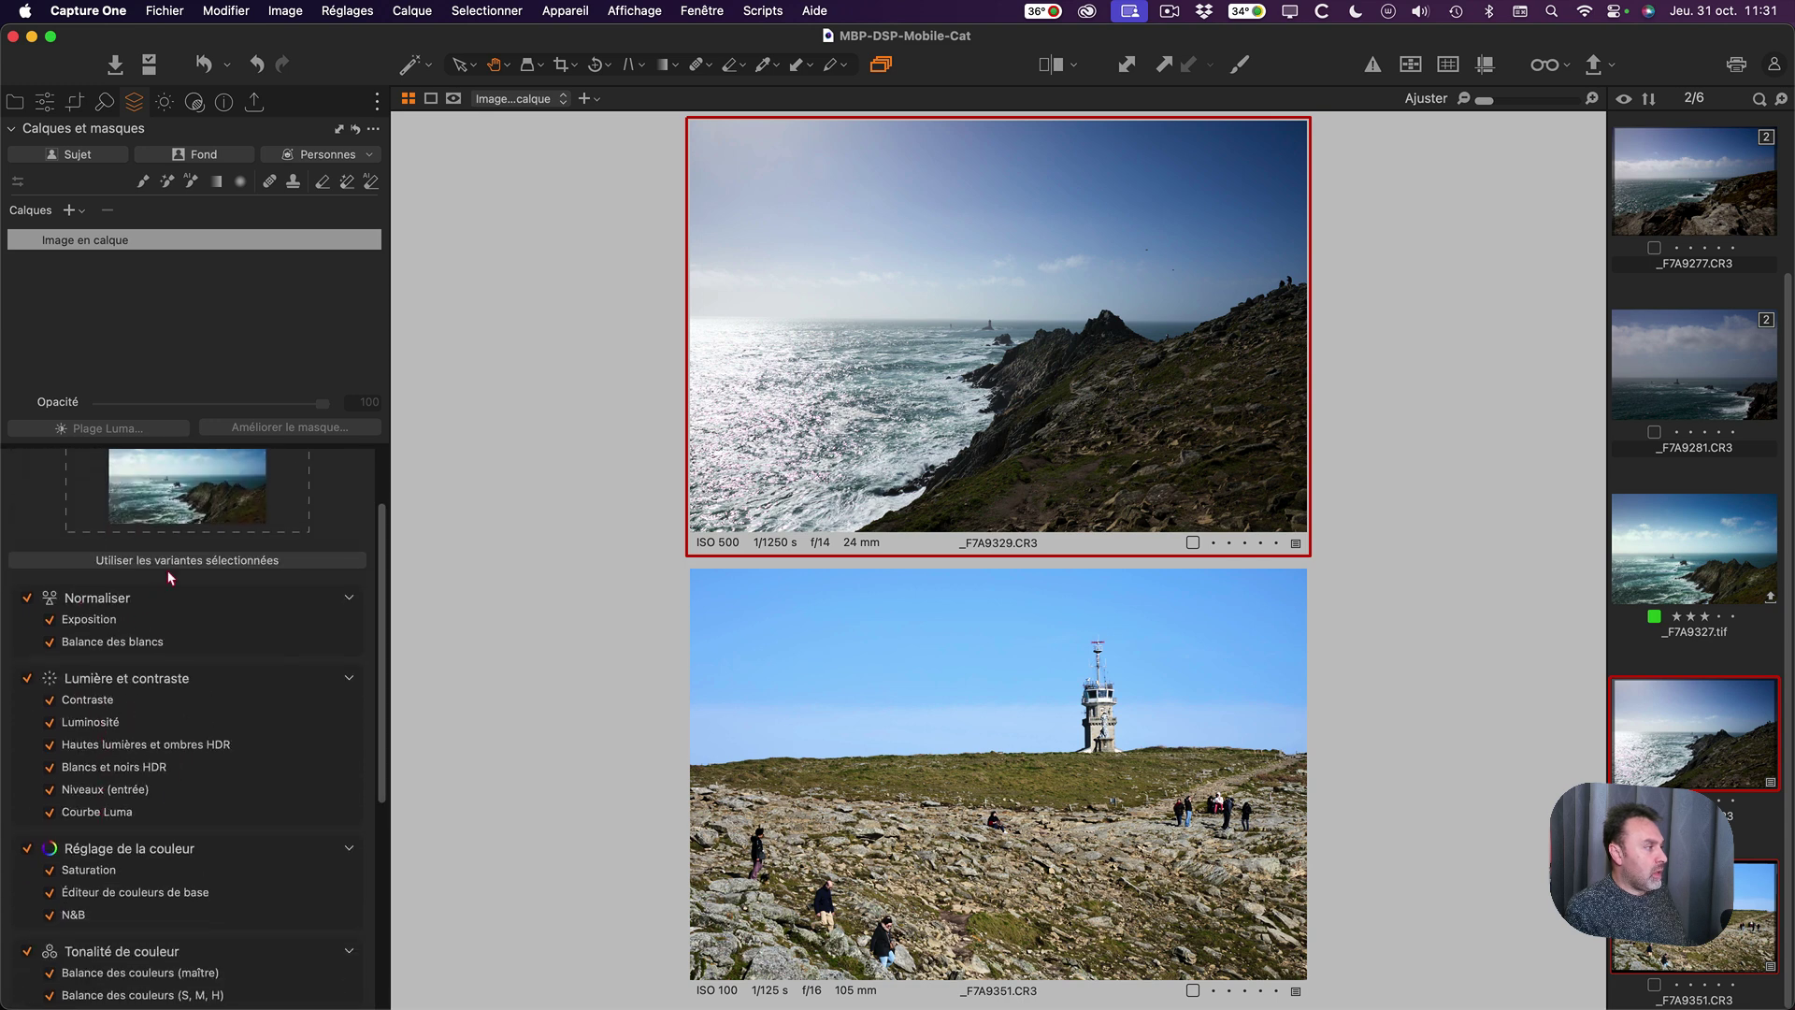
{"action": "scroll", "coordinate": [200, 641], "scroll_direction": "up", "scroll_amount": 3}
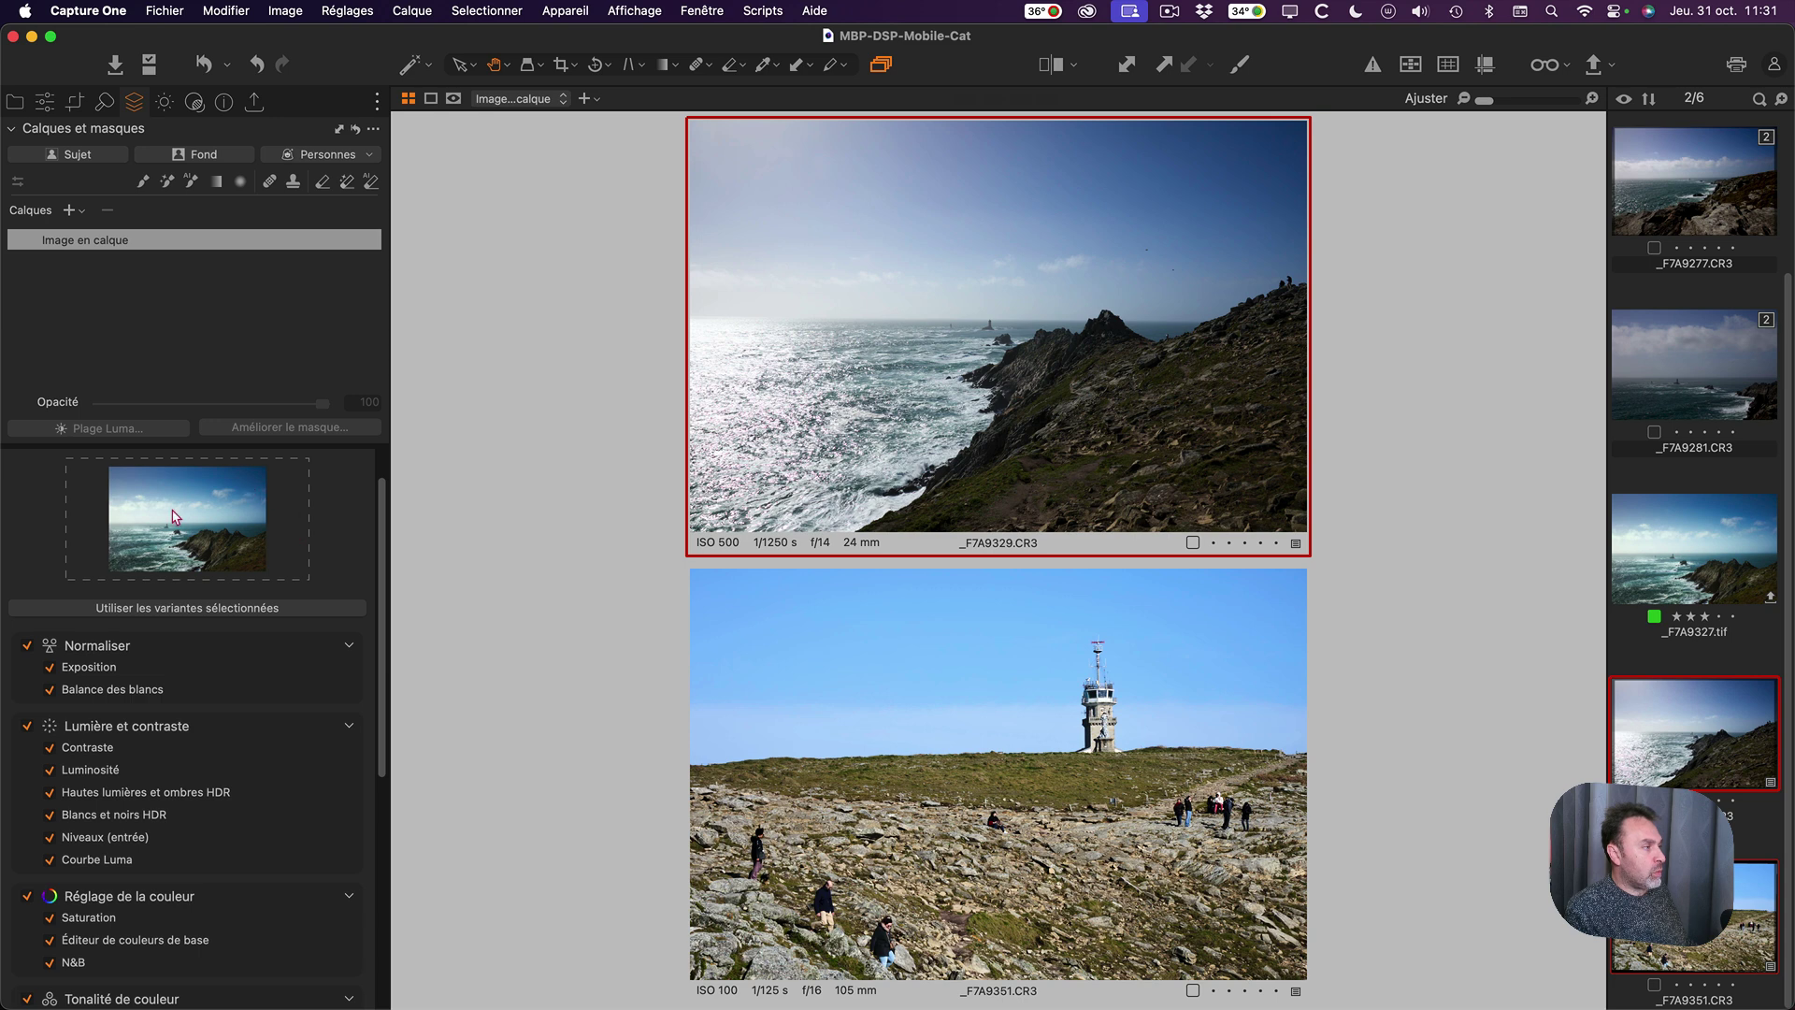
{"action": "scroll", "coordinate": [85, 867], "scroll_direction": "down", "scroll_amount": 3}
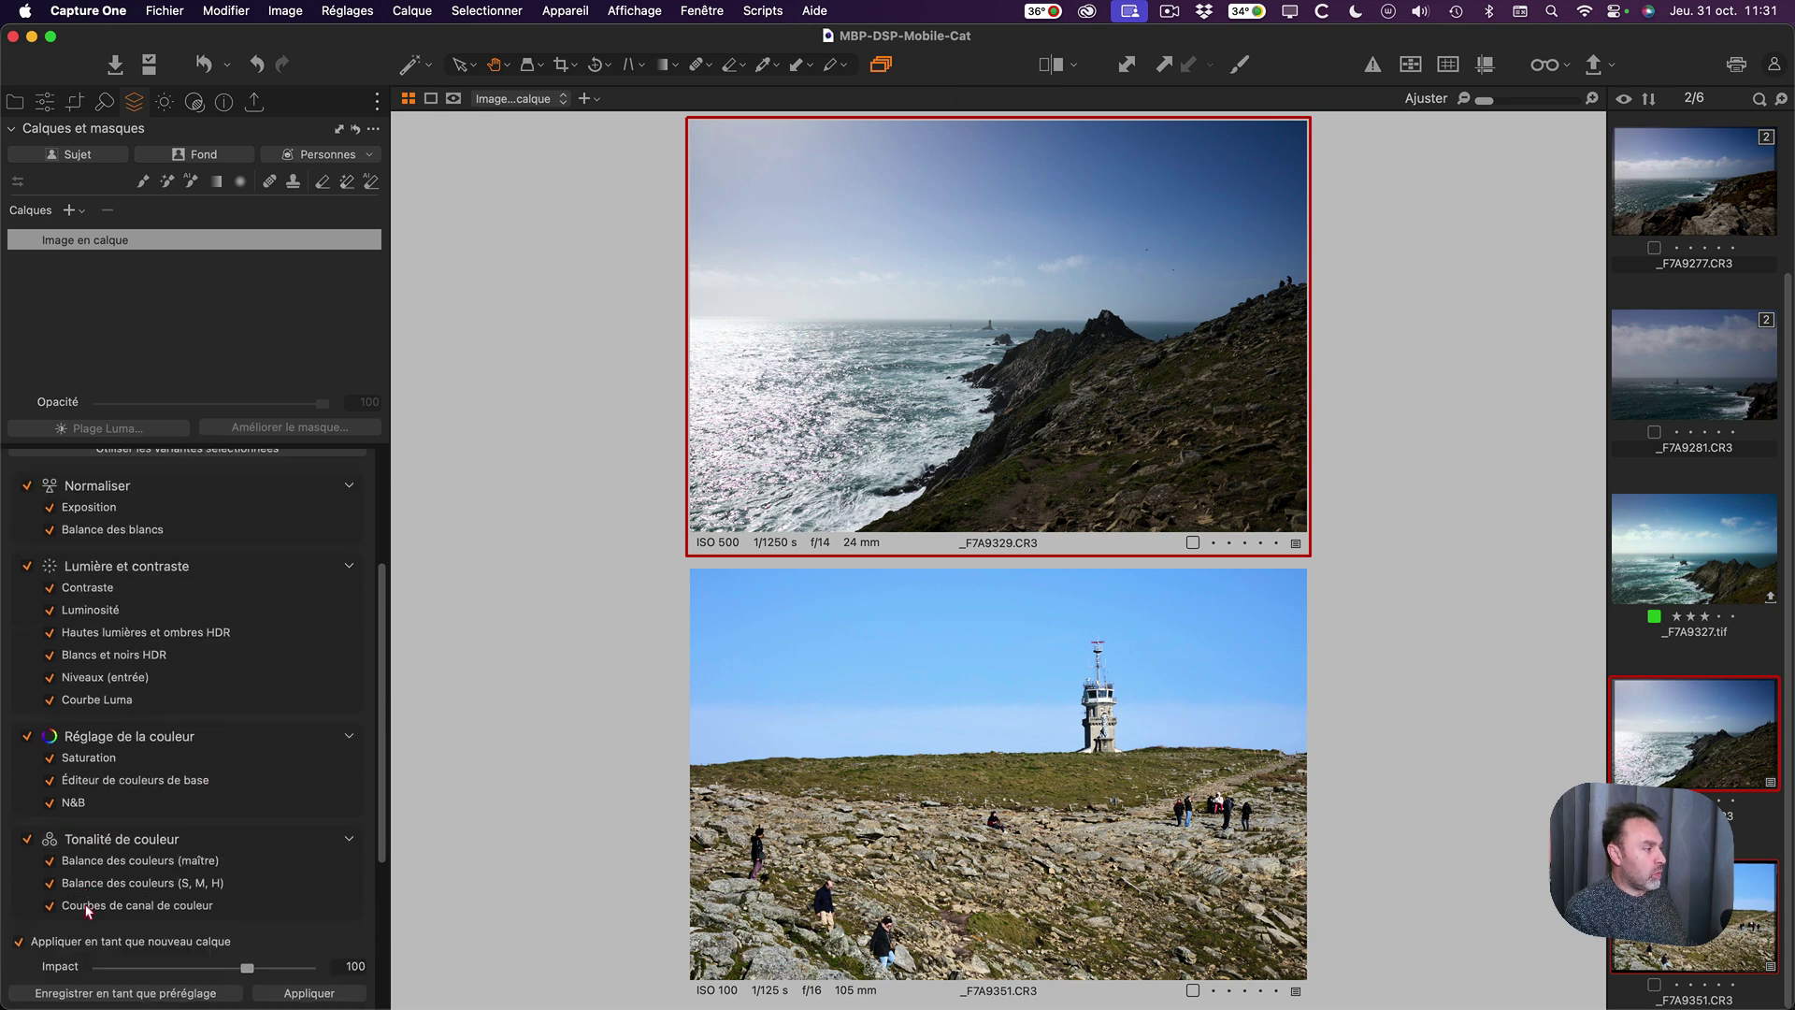
{"action": "scroll", "coordinate": [317, 842], "scroll_direction": "down", "scroll_amount": 1}
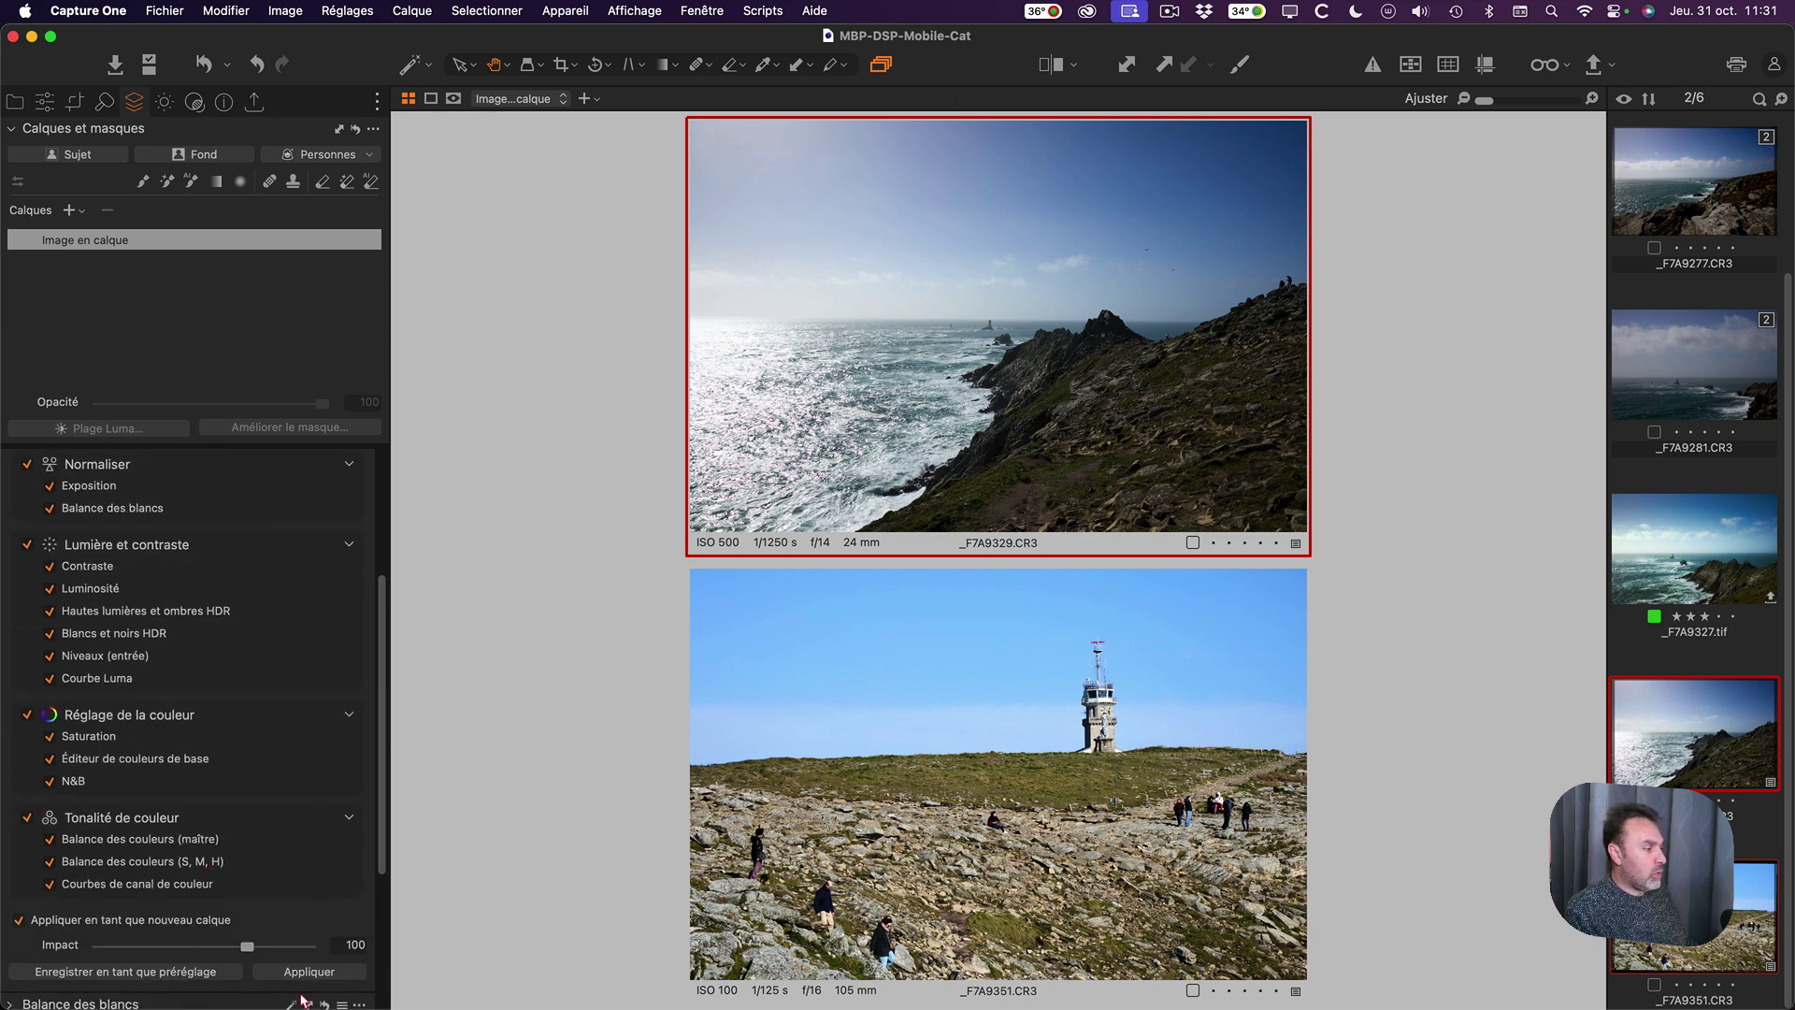
{"action": "left_click", "coordinate": [313, 972]}
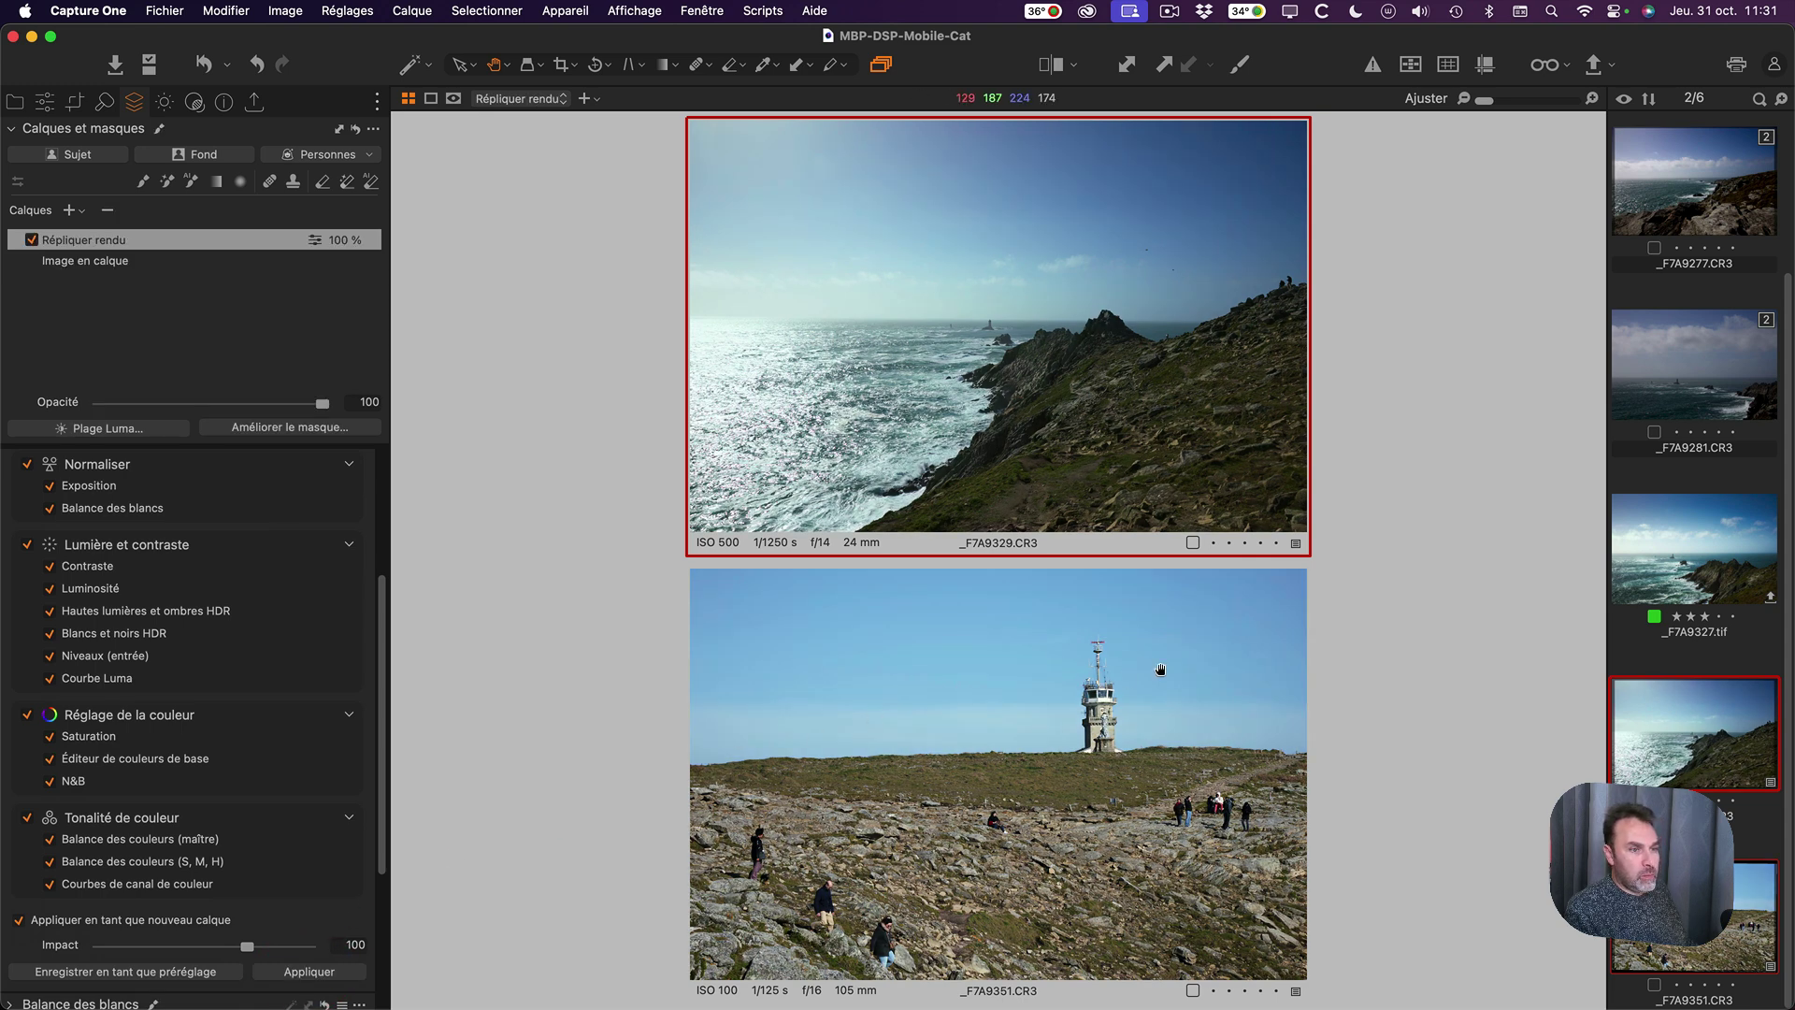
Add the reference photo _F7A9327.tif to the comparison and toggle the Répliquer rendu layer of _F7A9329.CR3 off and on.
{"action": "left_click", "coordinate": [1717, 580], "text": "super"}
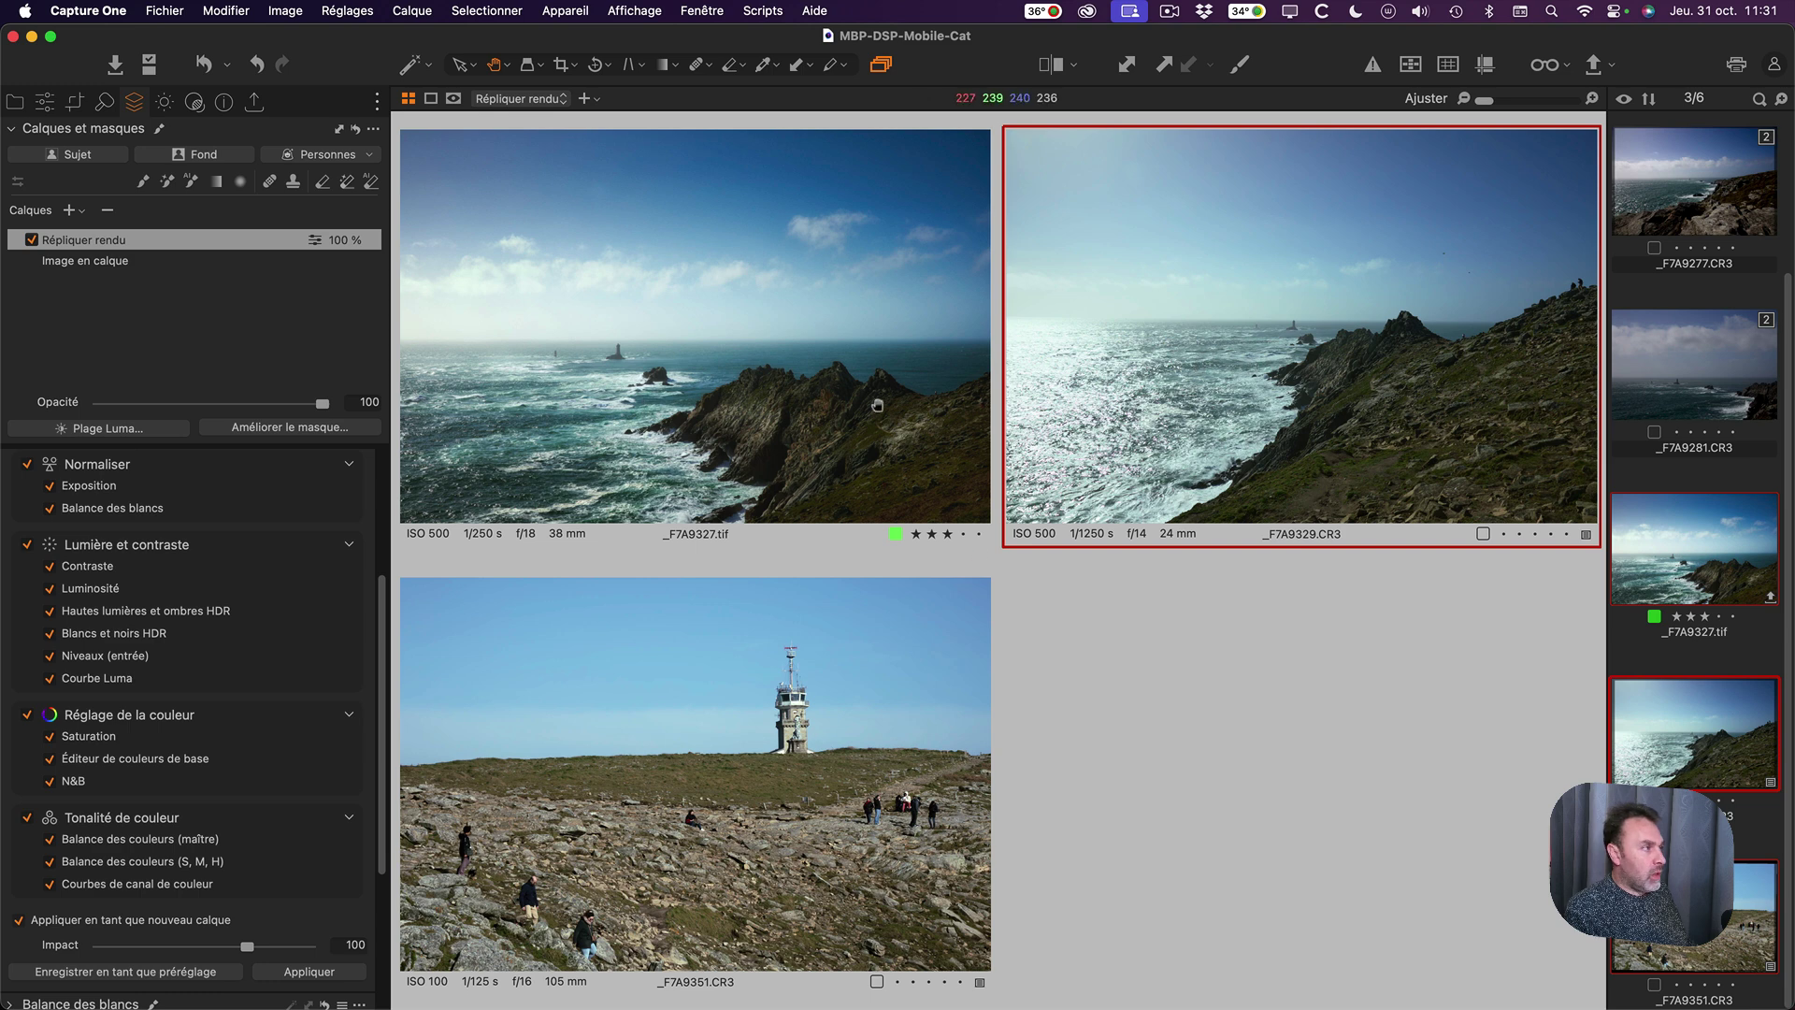
{"action": "left_click", "coordinate": [31, 240]}
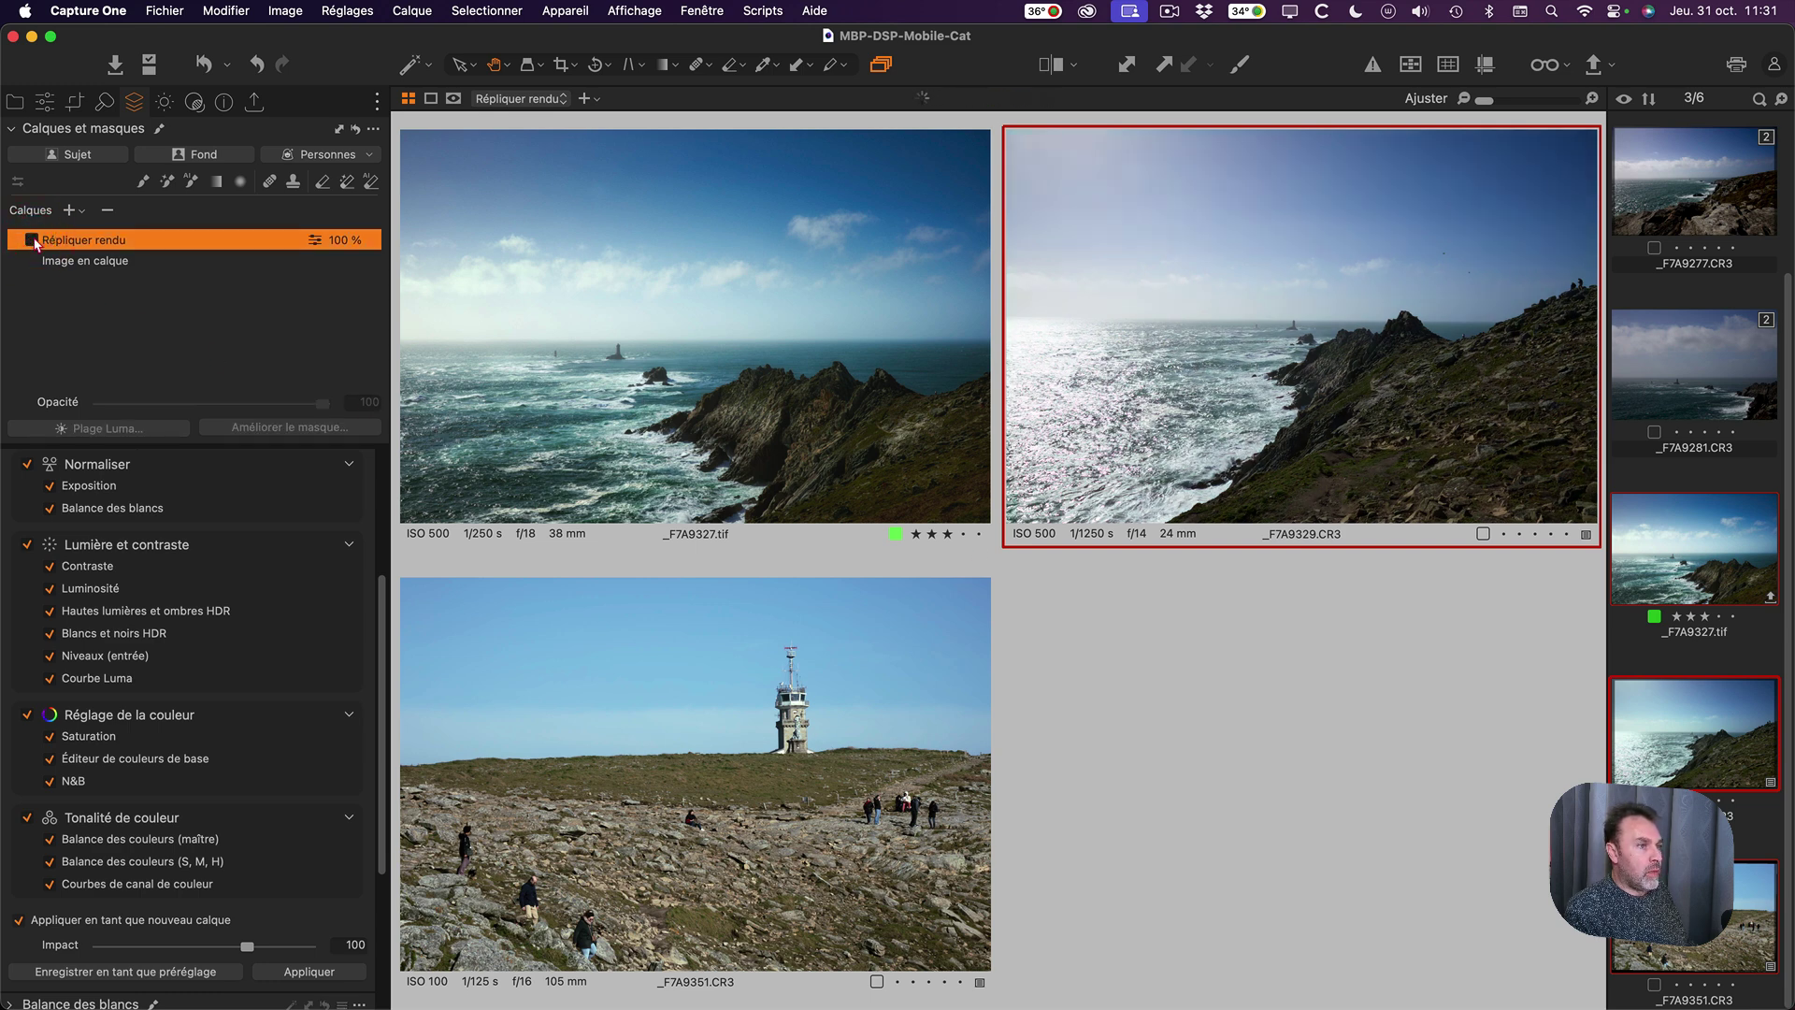
{"action": "left_click", "coordinate": [32, 240]}
{"action": "left_click", "coordinate": [32, 240]}
{"action": "left_click", "coordinate": [32, 240]}
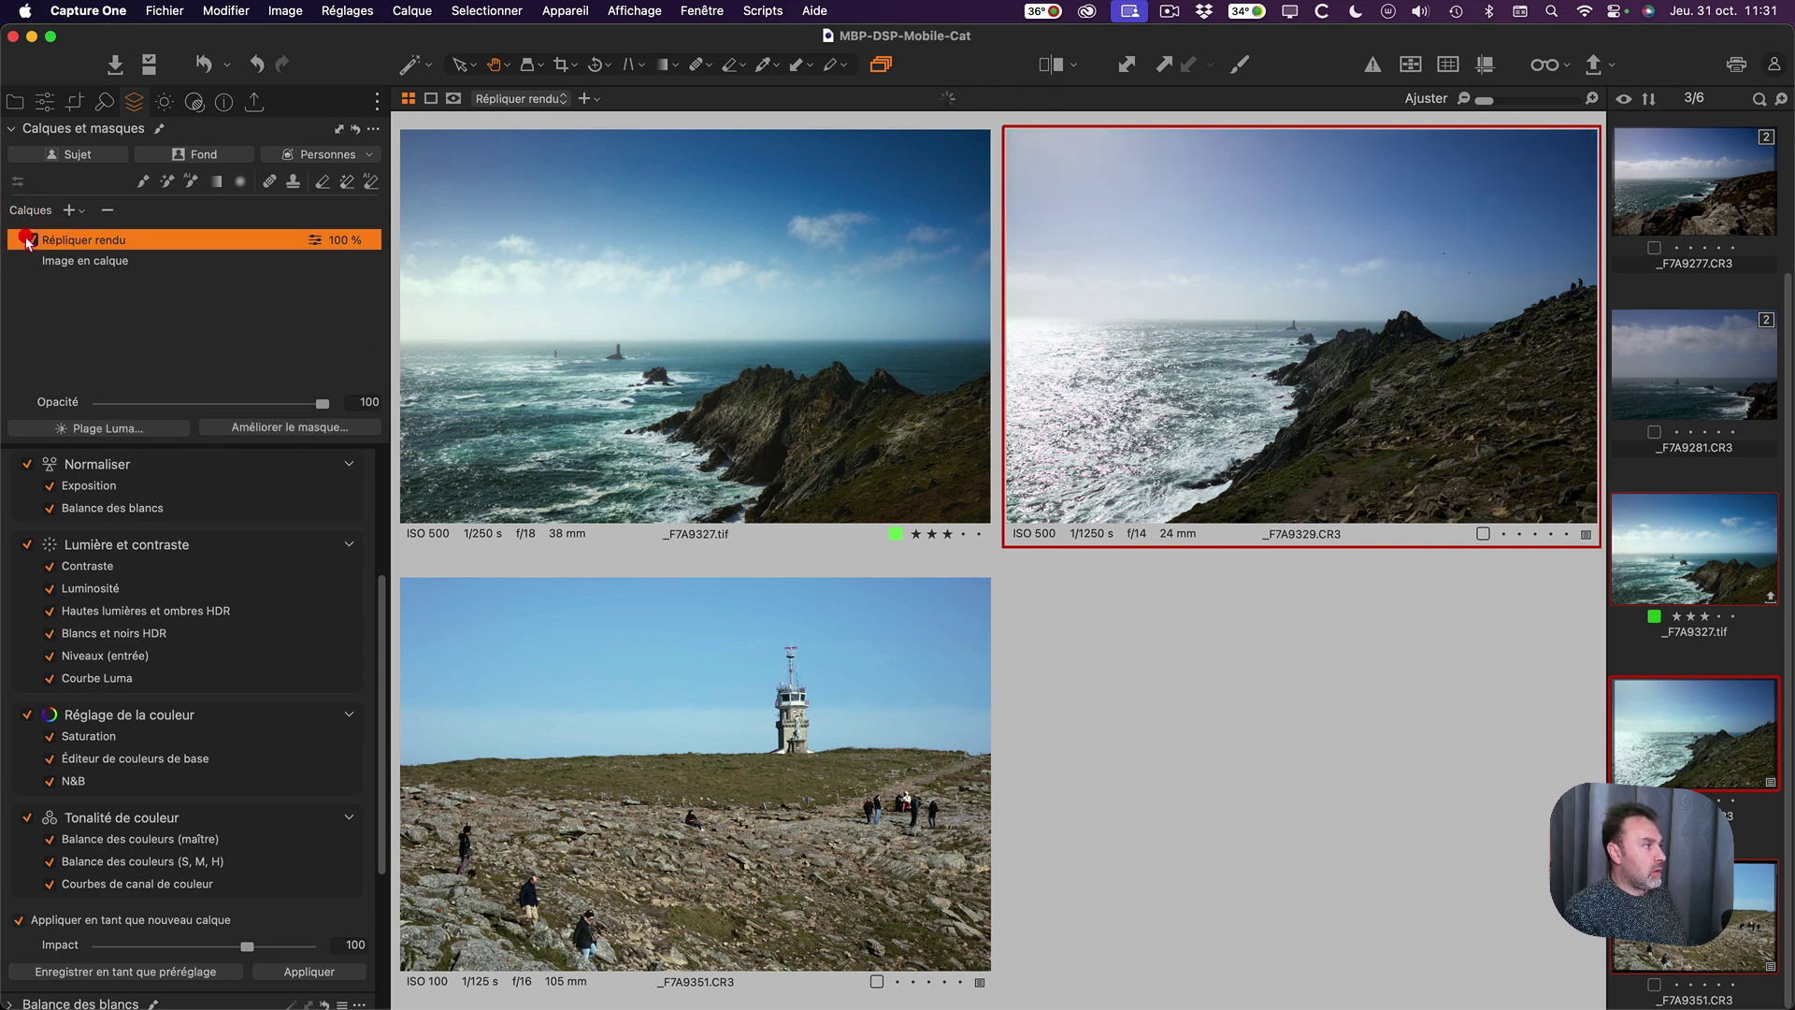
Toggle the Répliquer rendu layer of _F7A9351.CR3 off and on to compare its effect.
{"action": "left_click", "coordinate": [603, 721]}
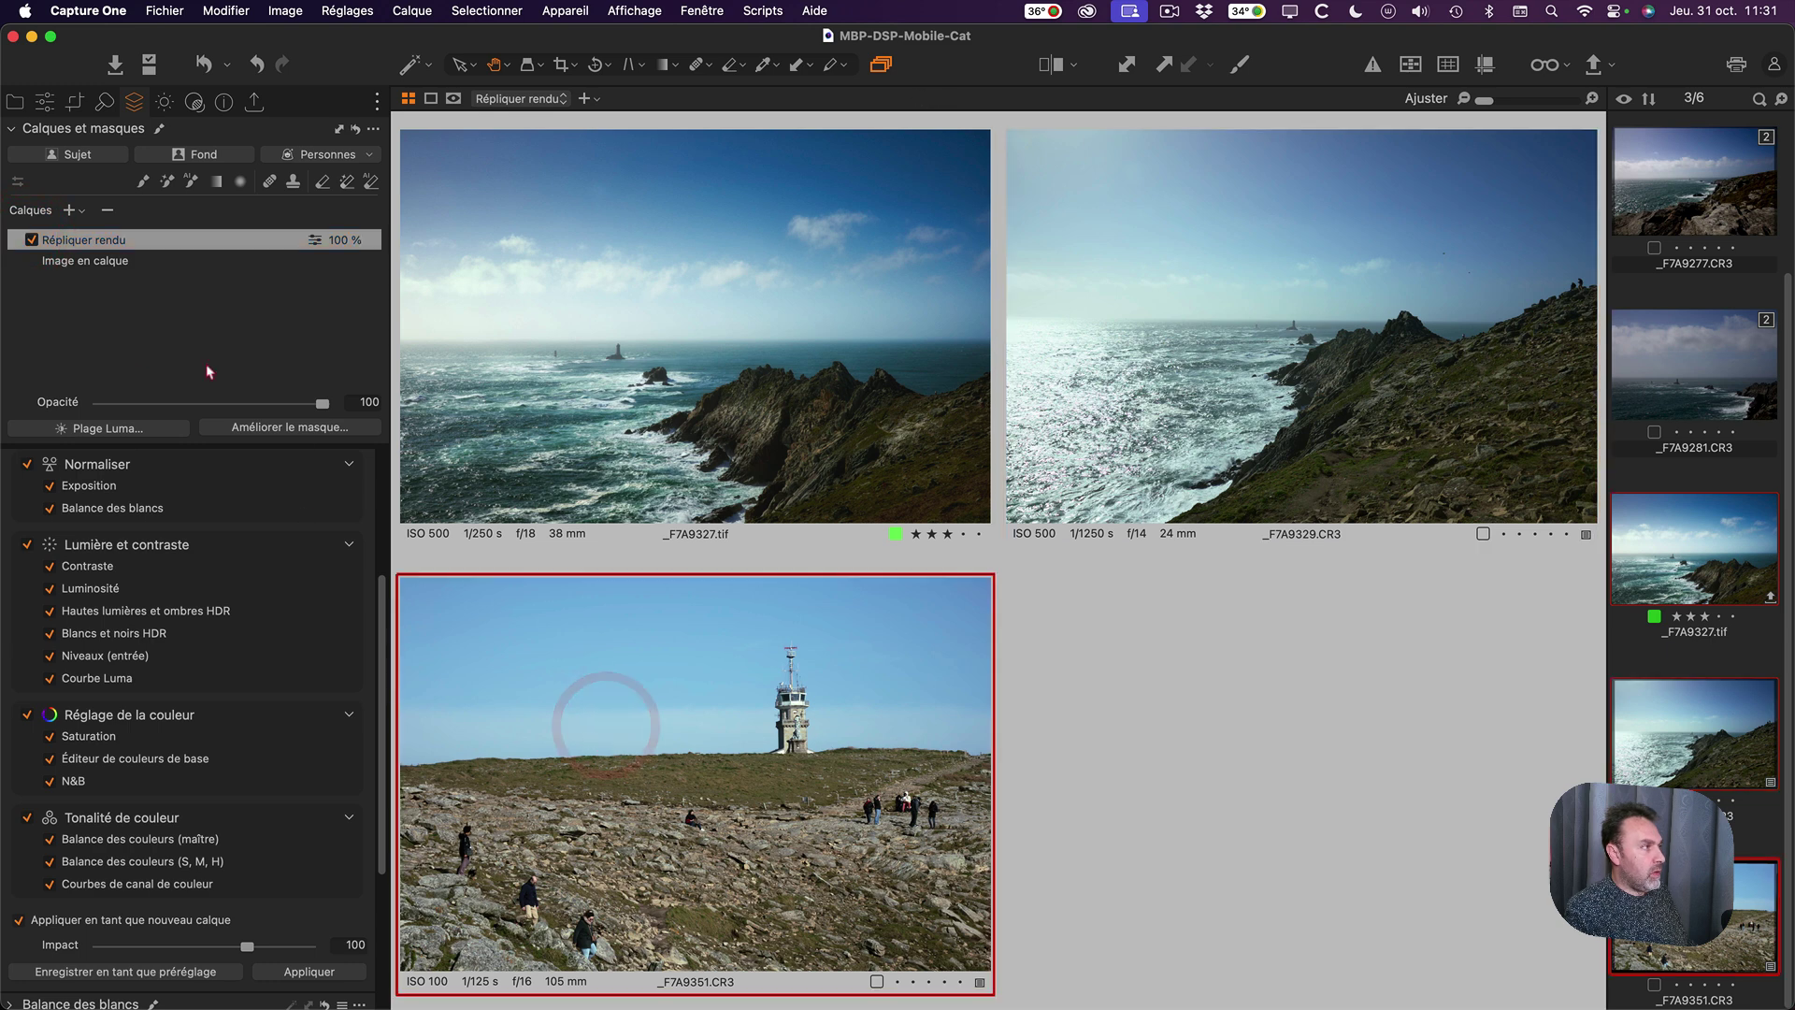
{"action": "left_click", "coordinate": [31, 240]}
{"action": "left_click", "coordinate": [32, 240]}
{"action": "left_click", "coordinate": [32, 240]}
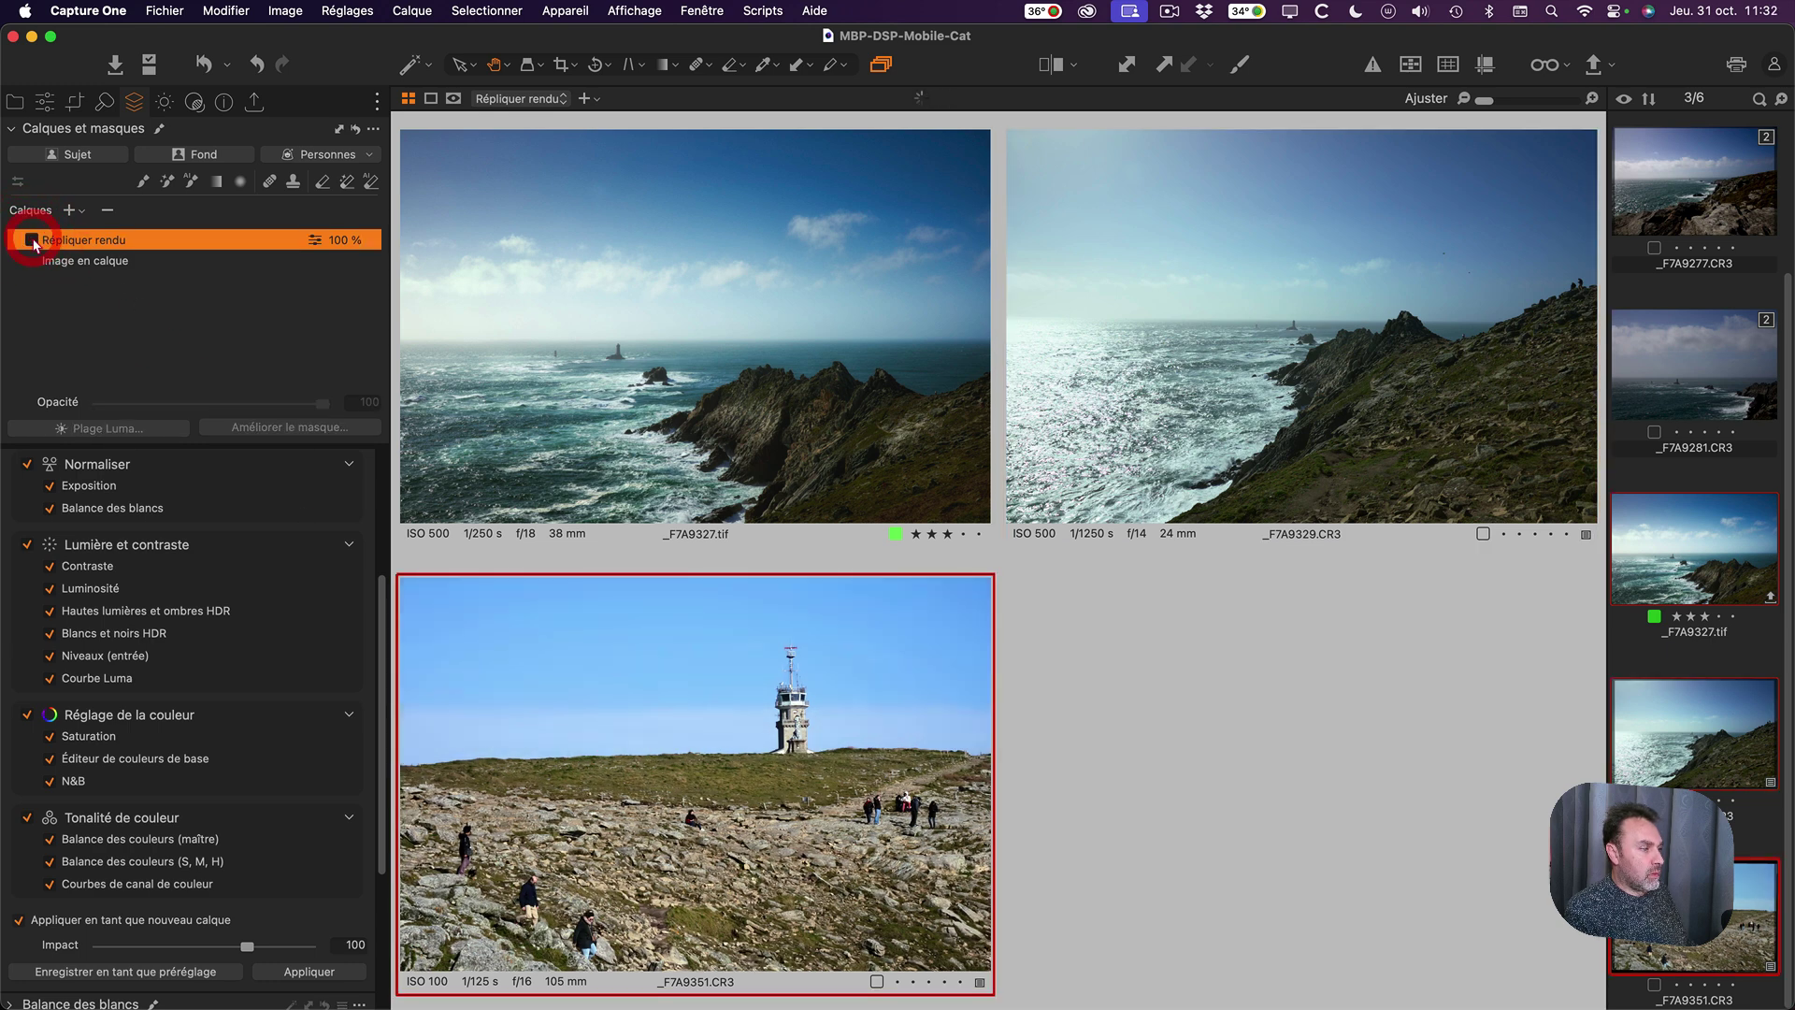
{"action": "left_click", "coordinate": [32, 240]}
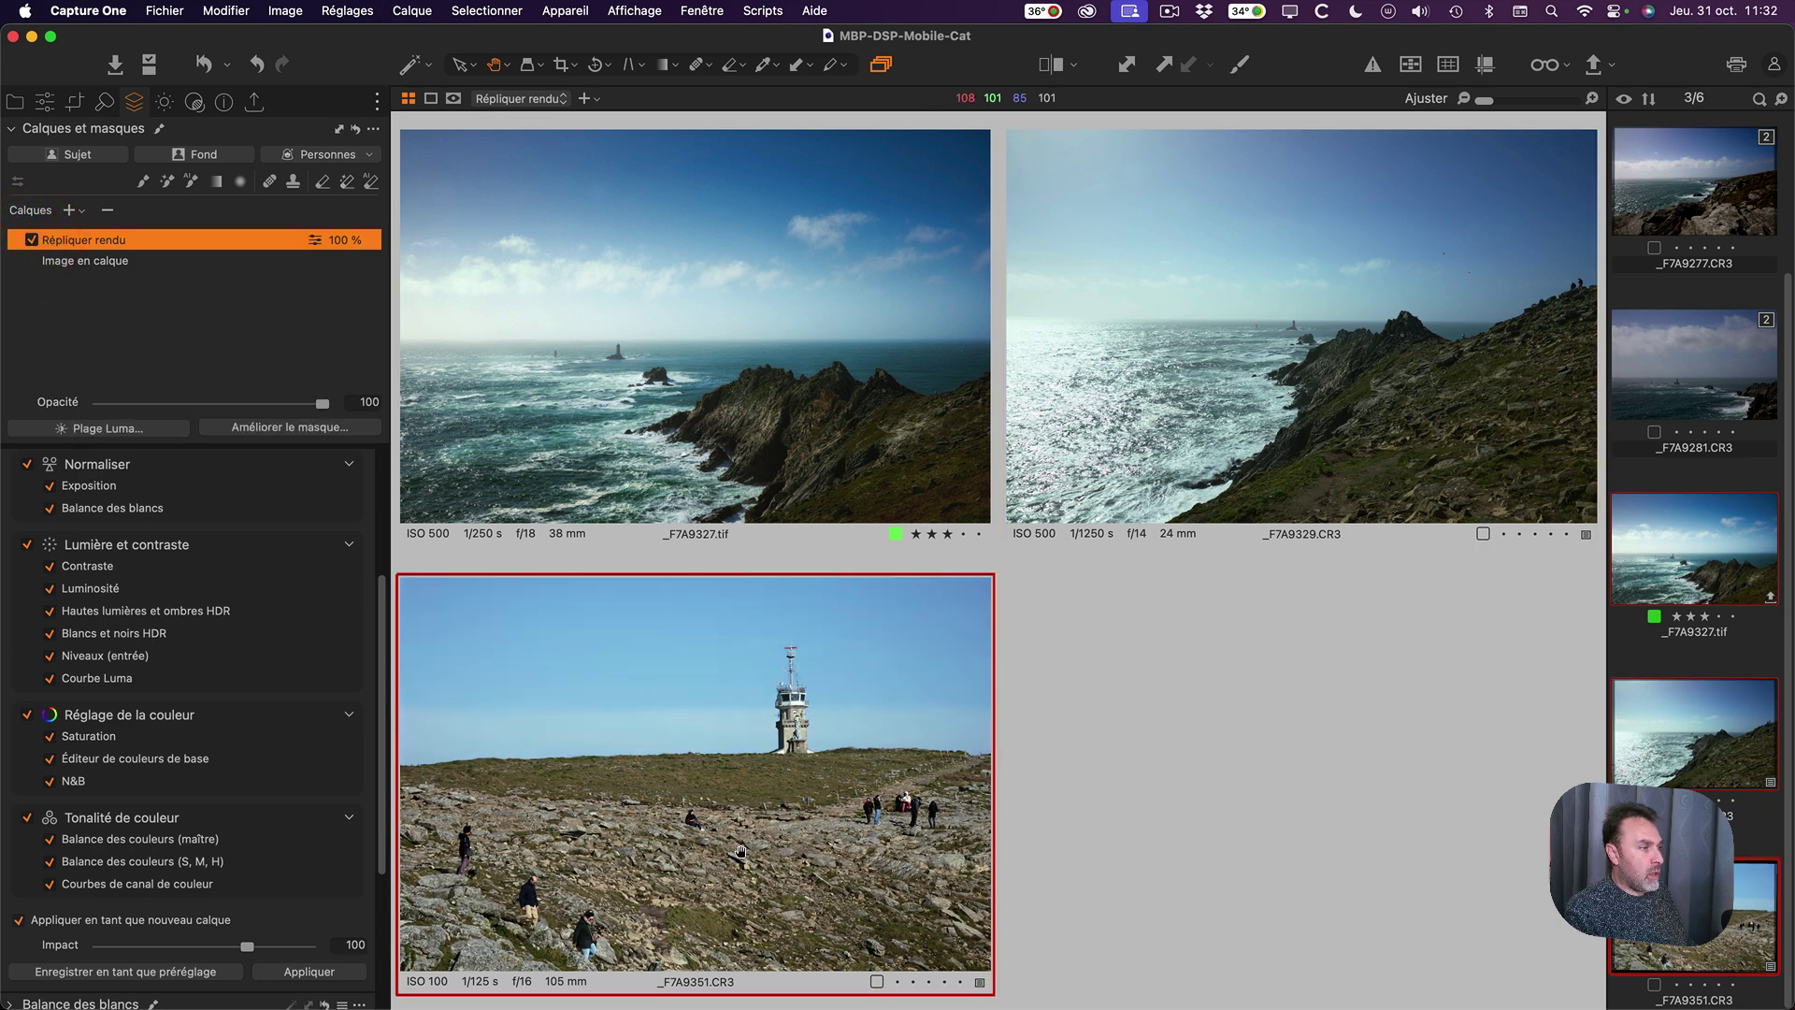
Make _F7A9351.CR3 the active photo and turn off Editer Sélectionnées.
{"action": "scroll", "coordinate": [287, 697], "scroll_direction": "down", "scroll_amount": 5}
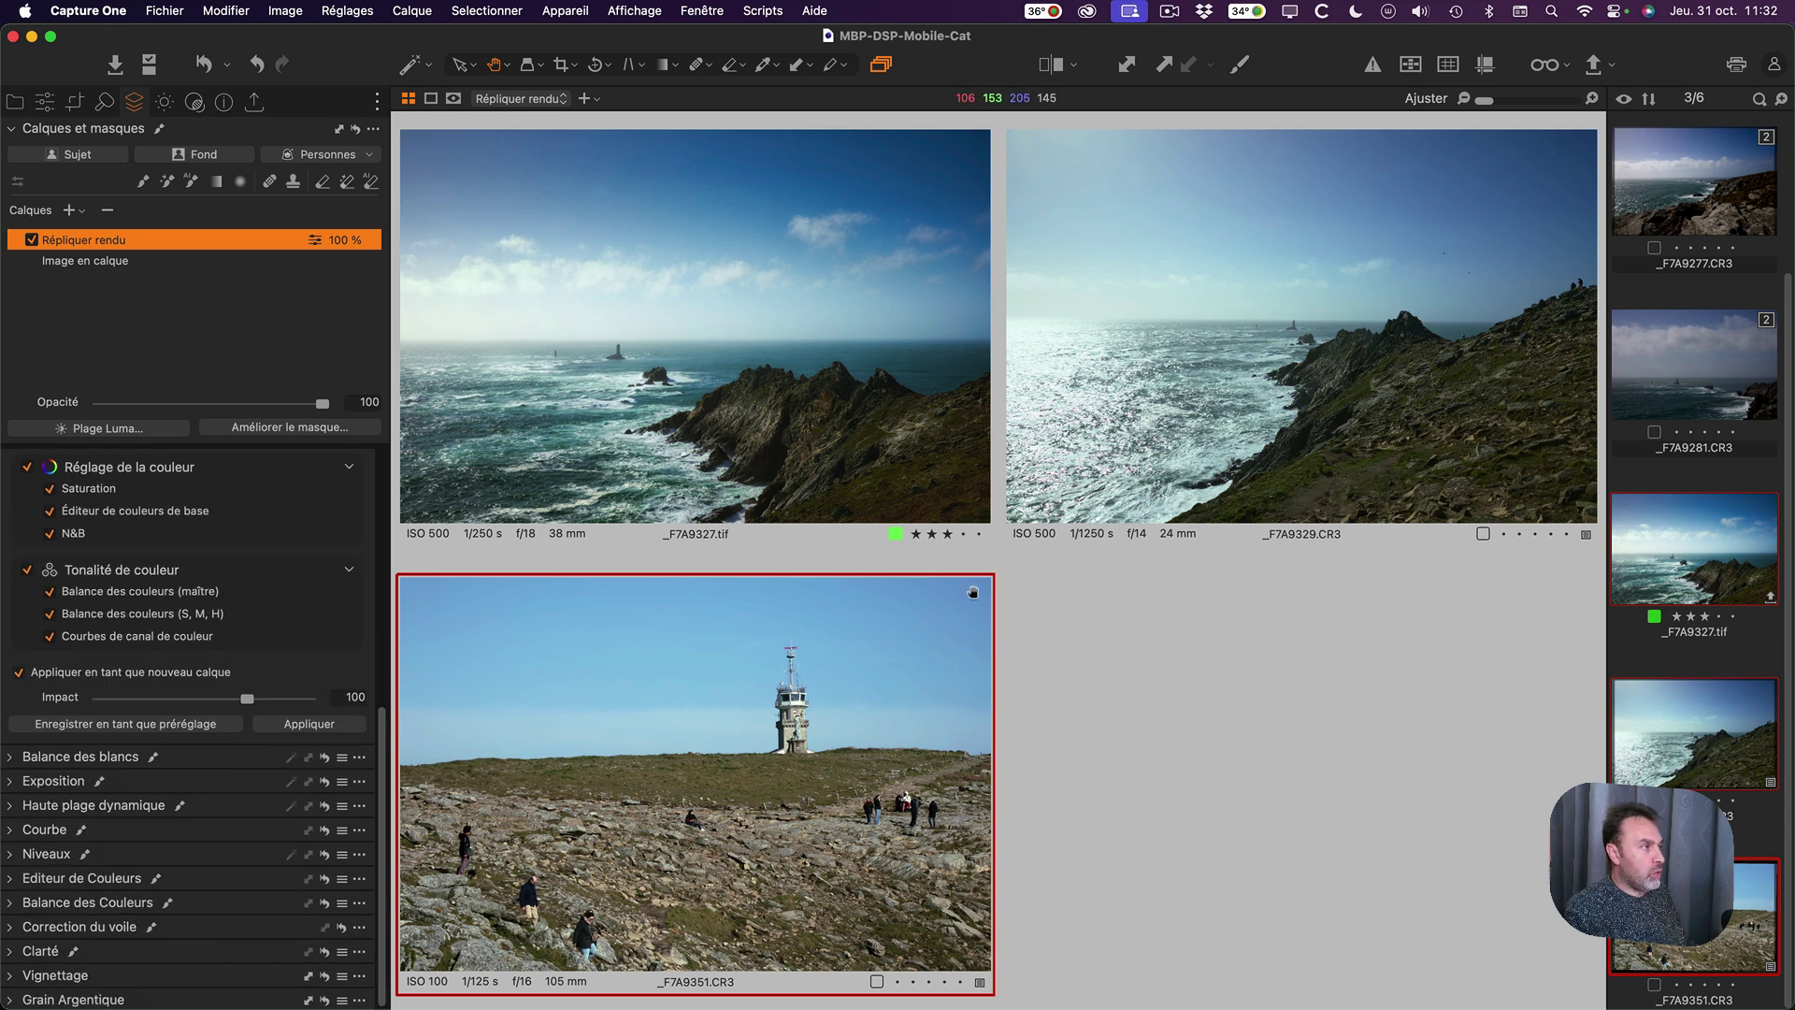
{"action": "left_click", "coordinate": [625, 737]}
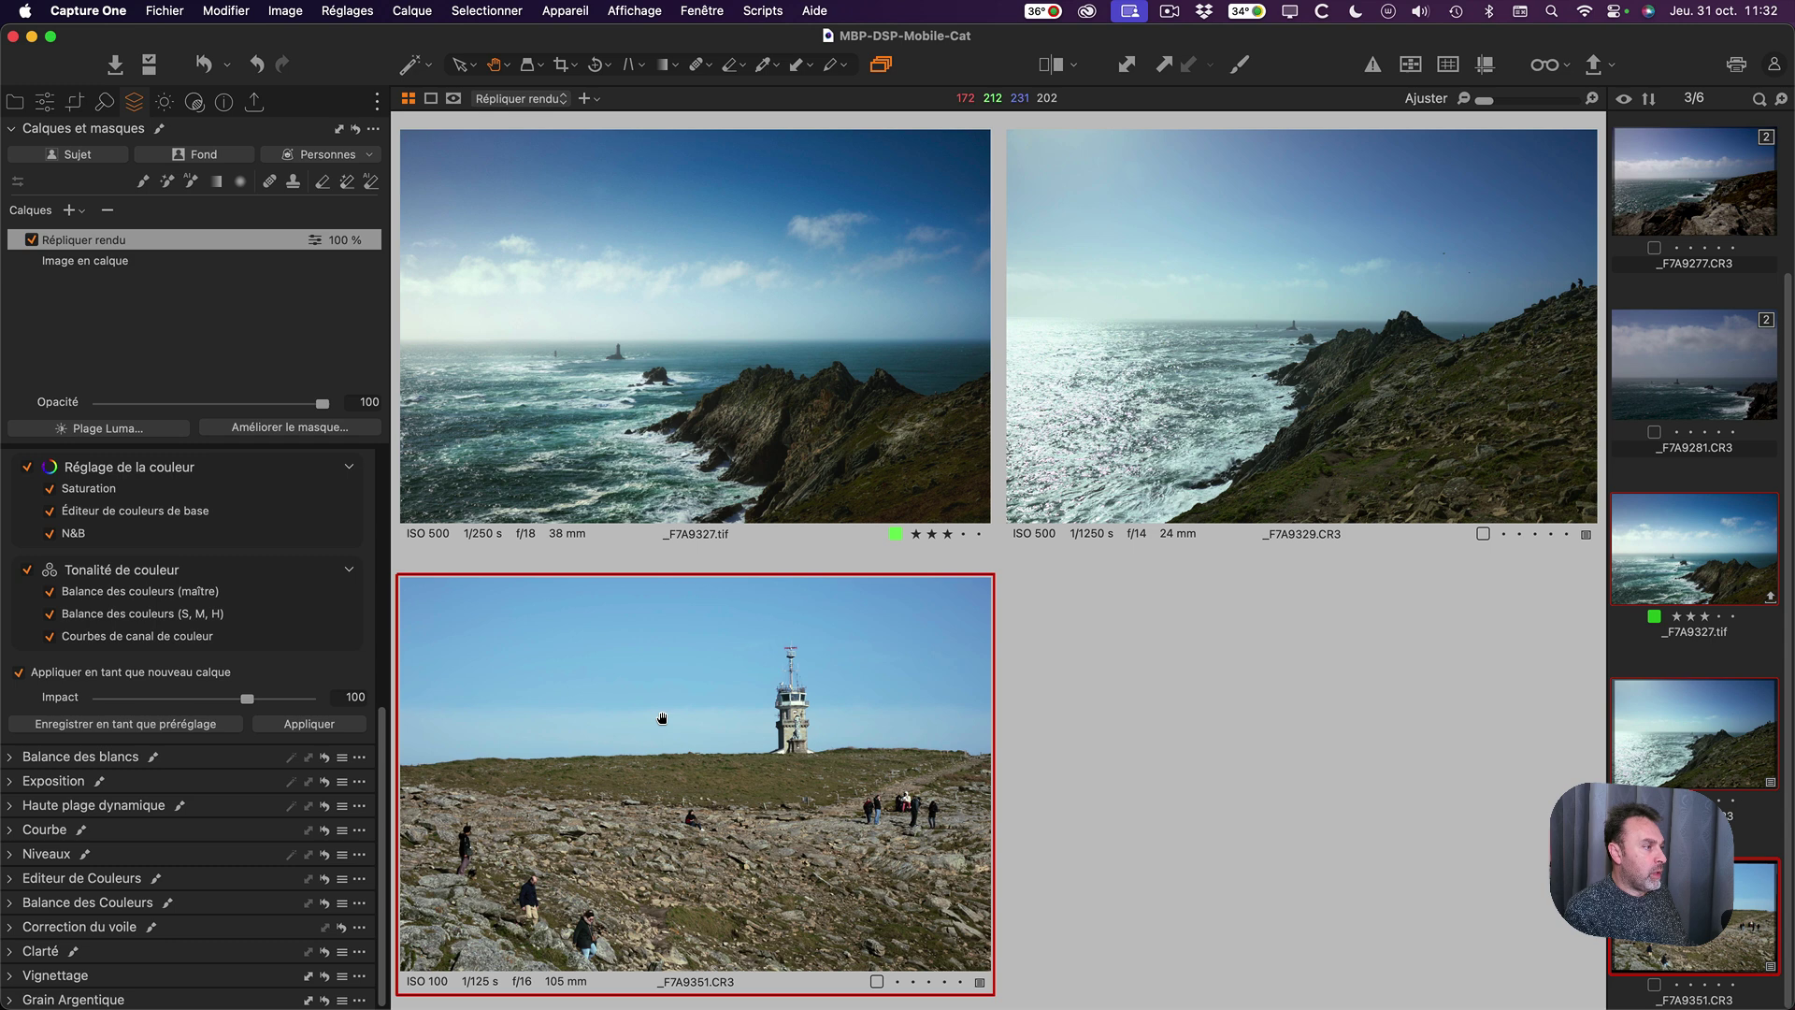
{"action": "left_click", "coordinate": [881, 65]}
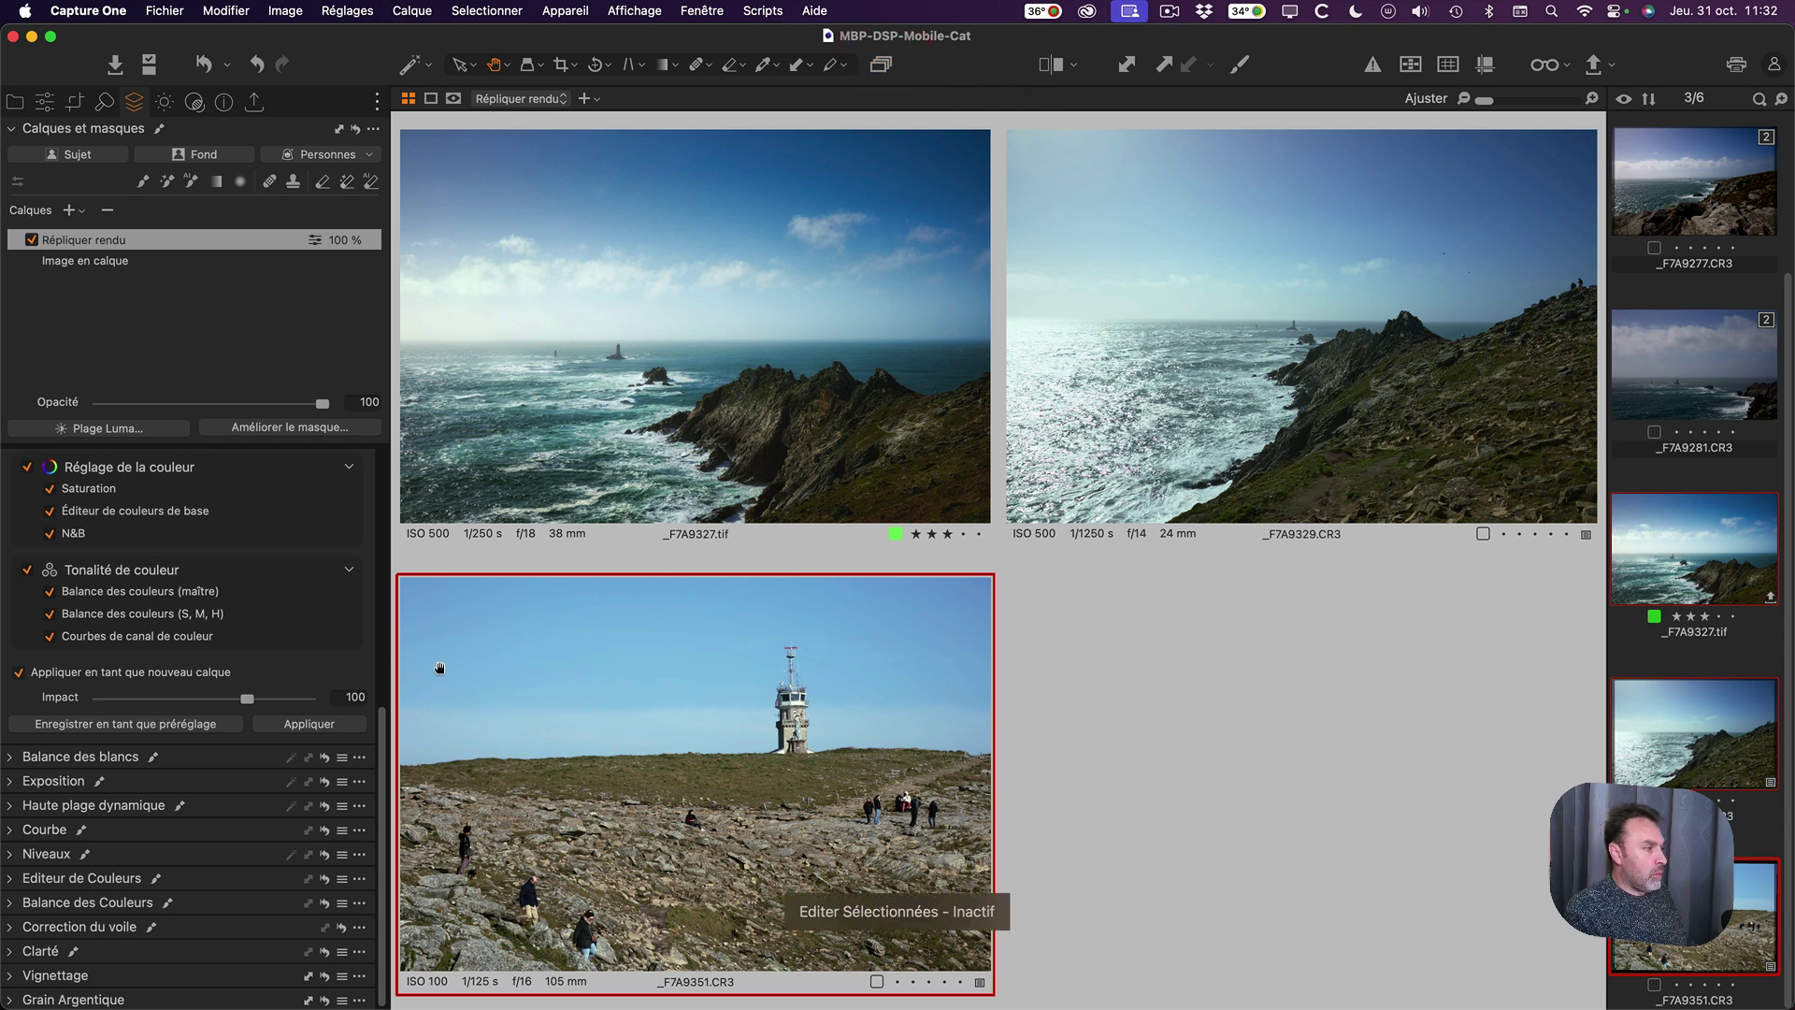
Set Impact to 125 and reapply Répliquer rendu individually to _F7A9351.CR3 and _F7A9329.CR3.
{"action": "left_click_drag", "start_coordinate": [252, 704], "coordinate": [332, 699]}
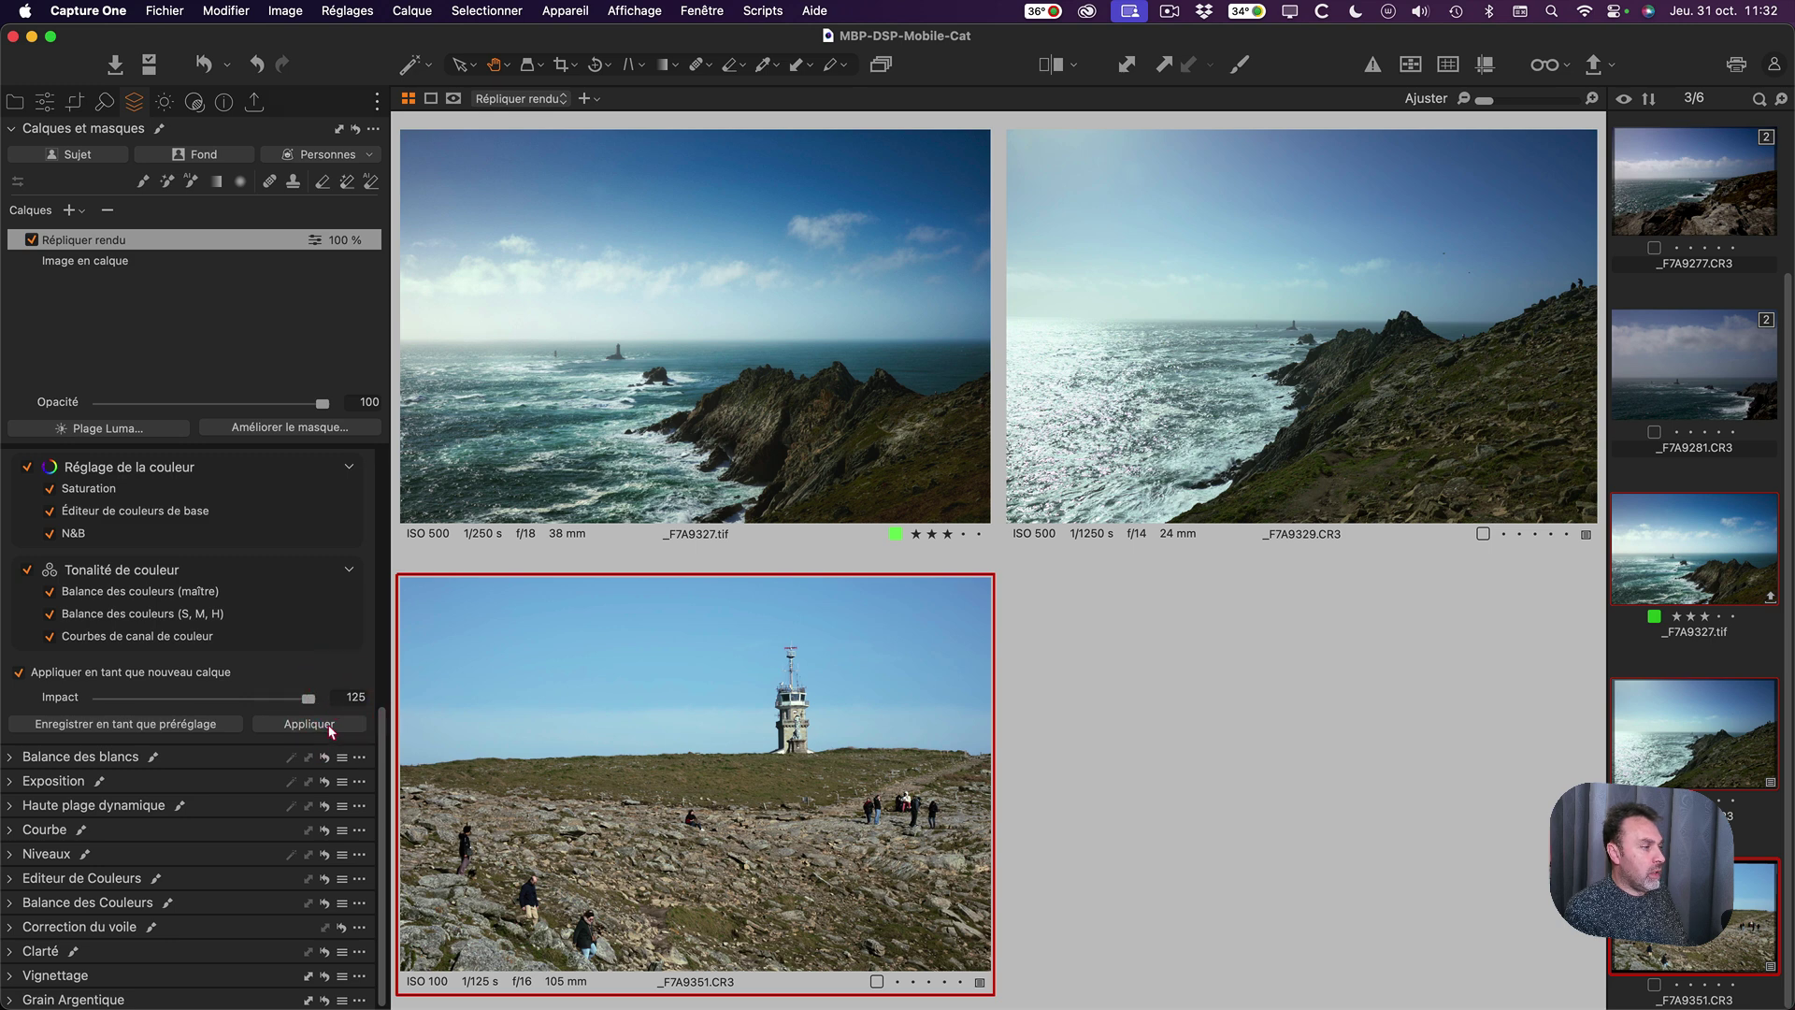
{"action": "left_click", "coordinate": [330, 727]}
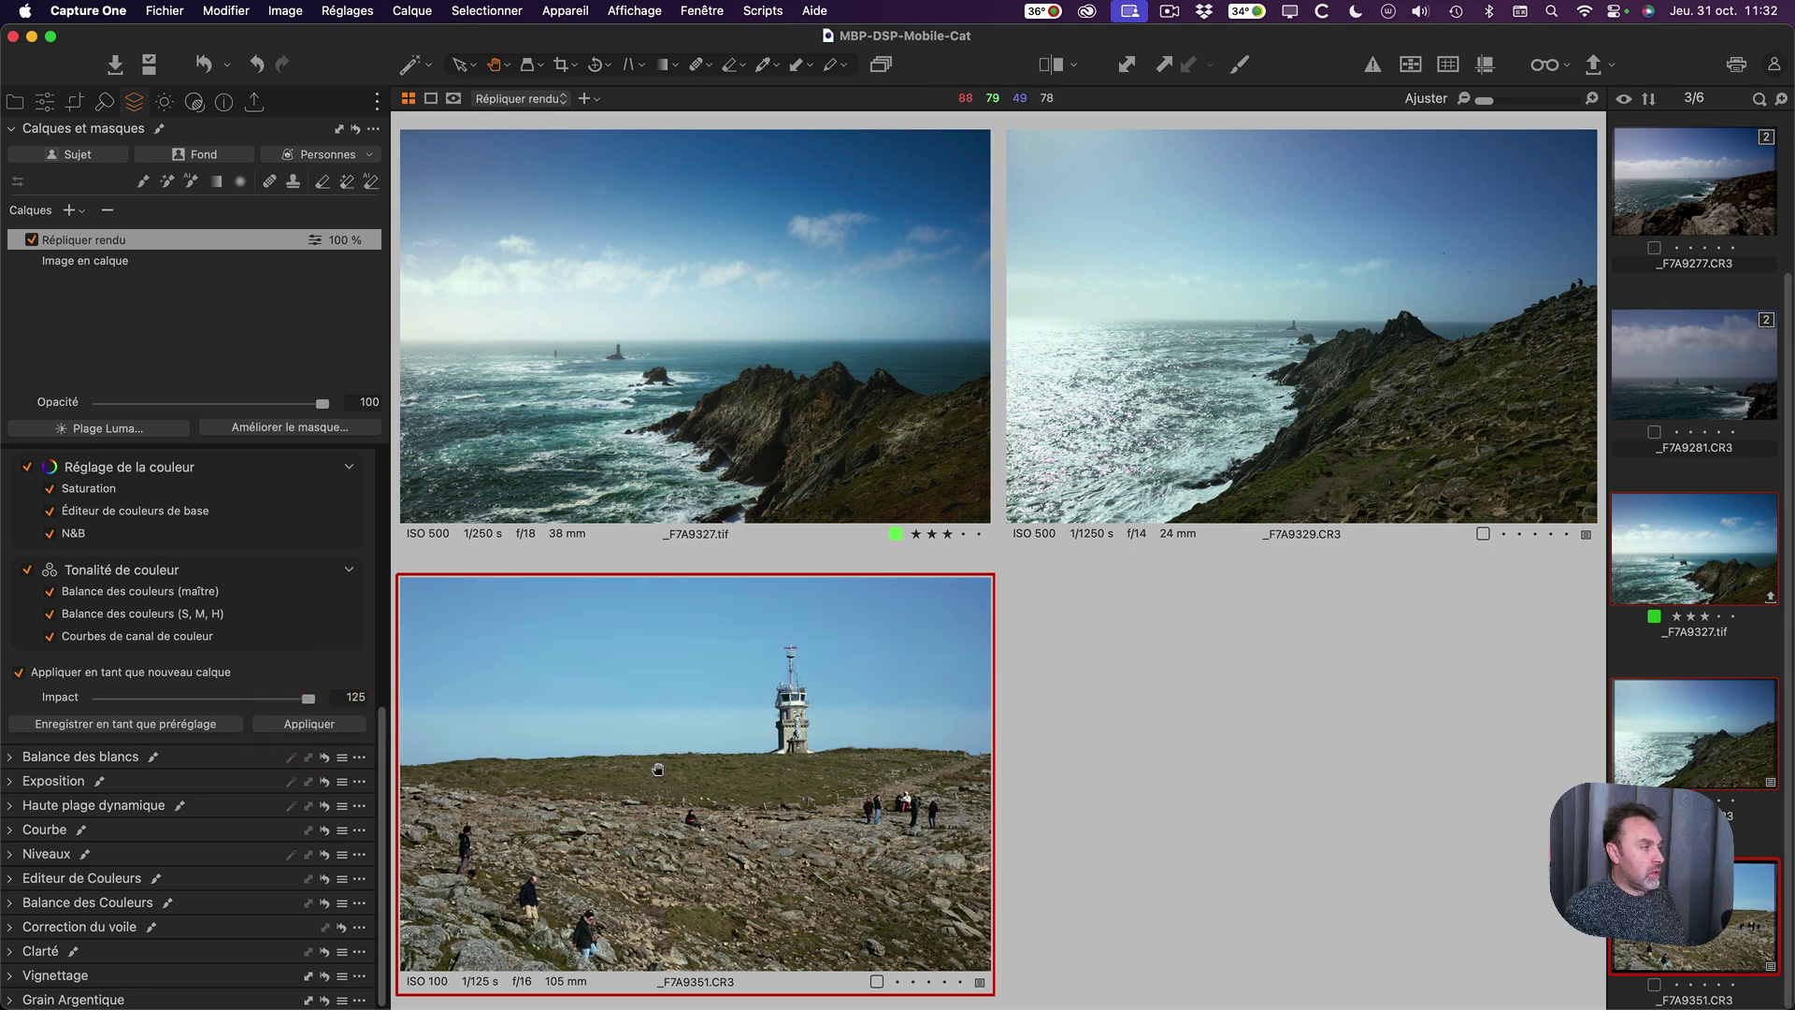
{"action": "left_click", "coordinate": [1335, 412]}
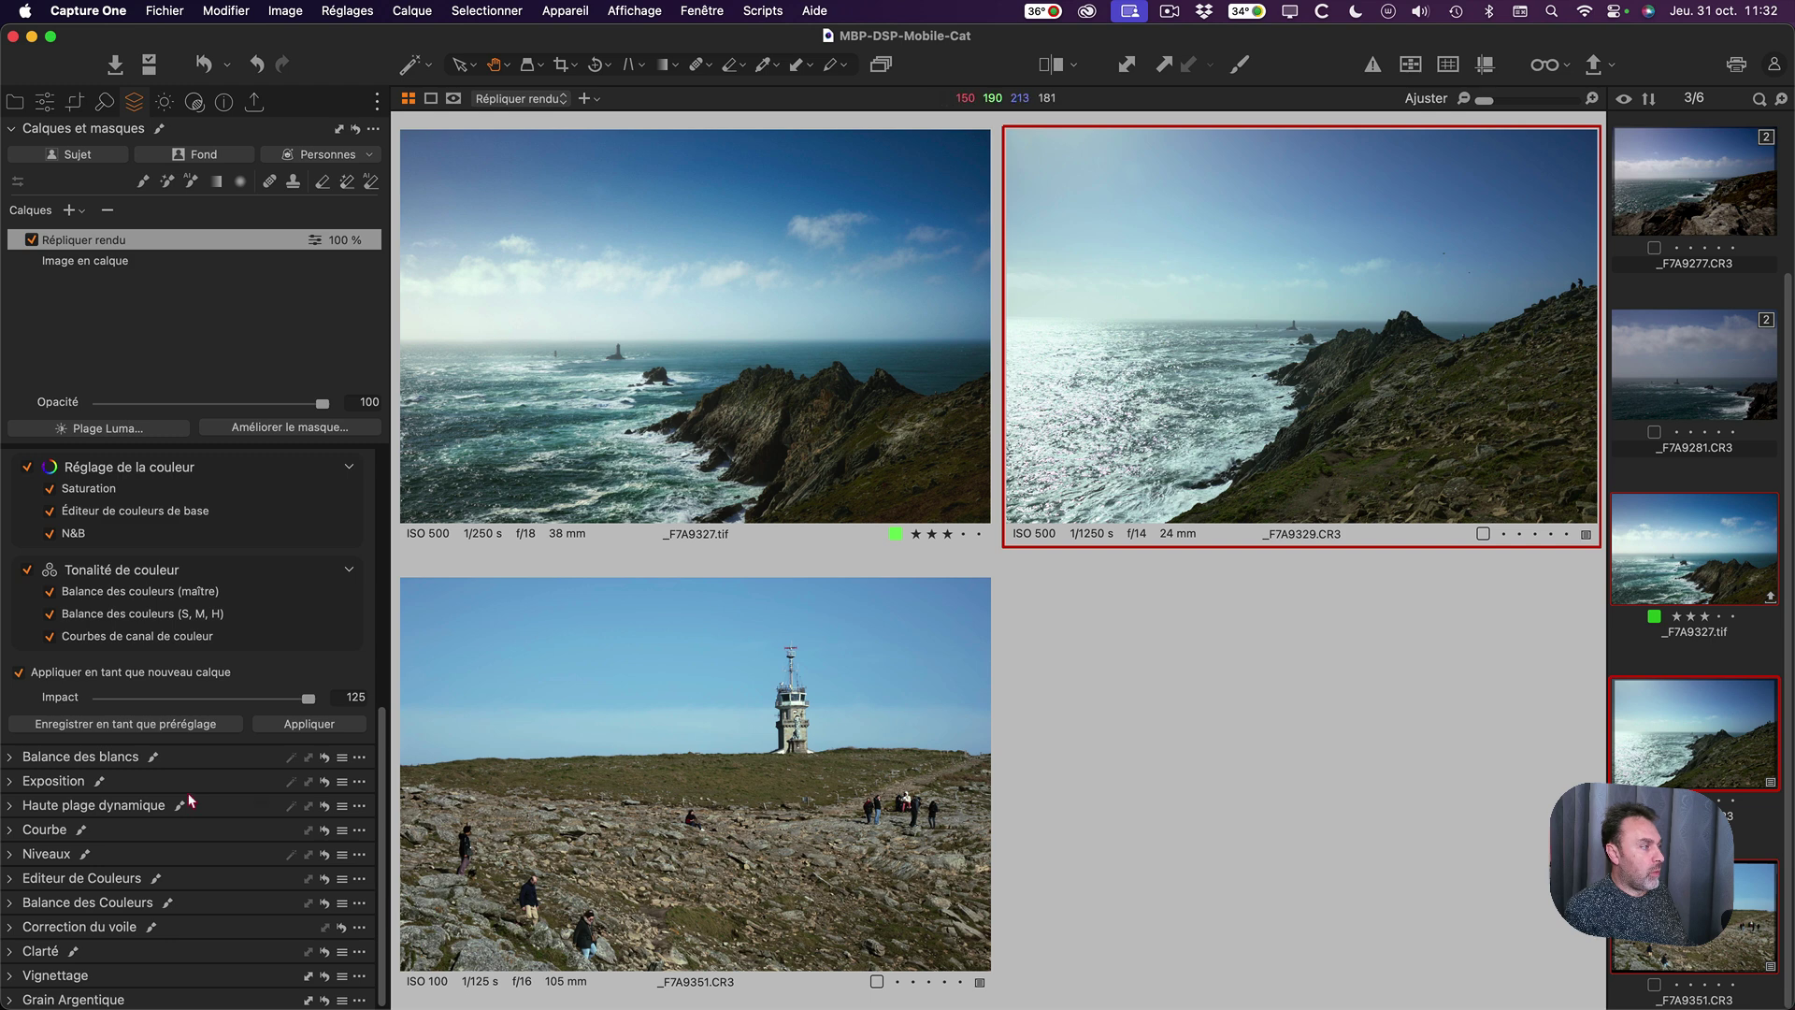
{"action": "left_click", "coordinate": [297, 723]}
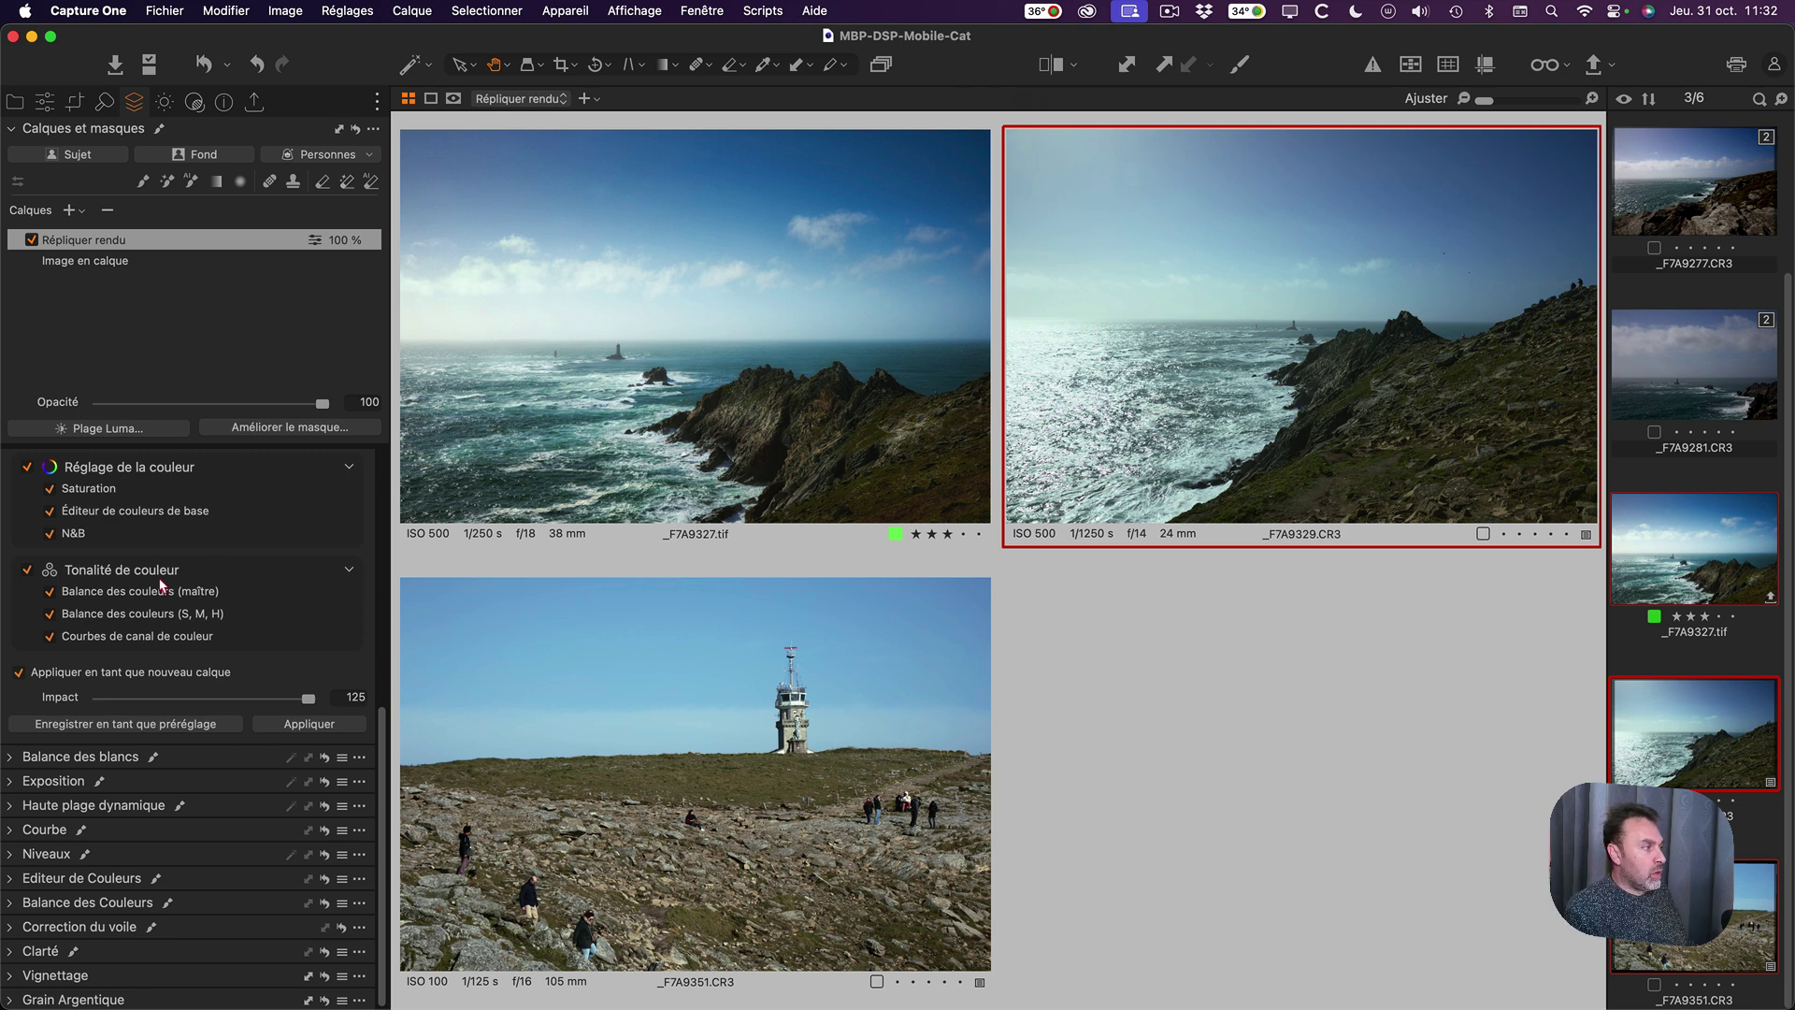
Collapse Répliquer rendu and expand Balance des blancs and Exposition to examine the adjustments applied to _F7A9329.CR3.
{"action": "scroll", "coordinate": [160, 585], "scroll_direction": "up", "scroll_amount": 3}
{"action": "scroll", "coordinate": [251, 695], "scroll_direction": "down", "scroll_amount": 3}
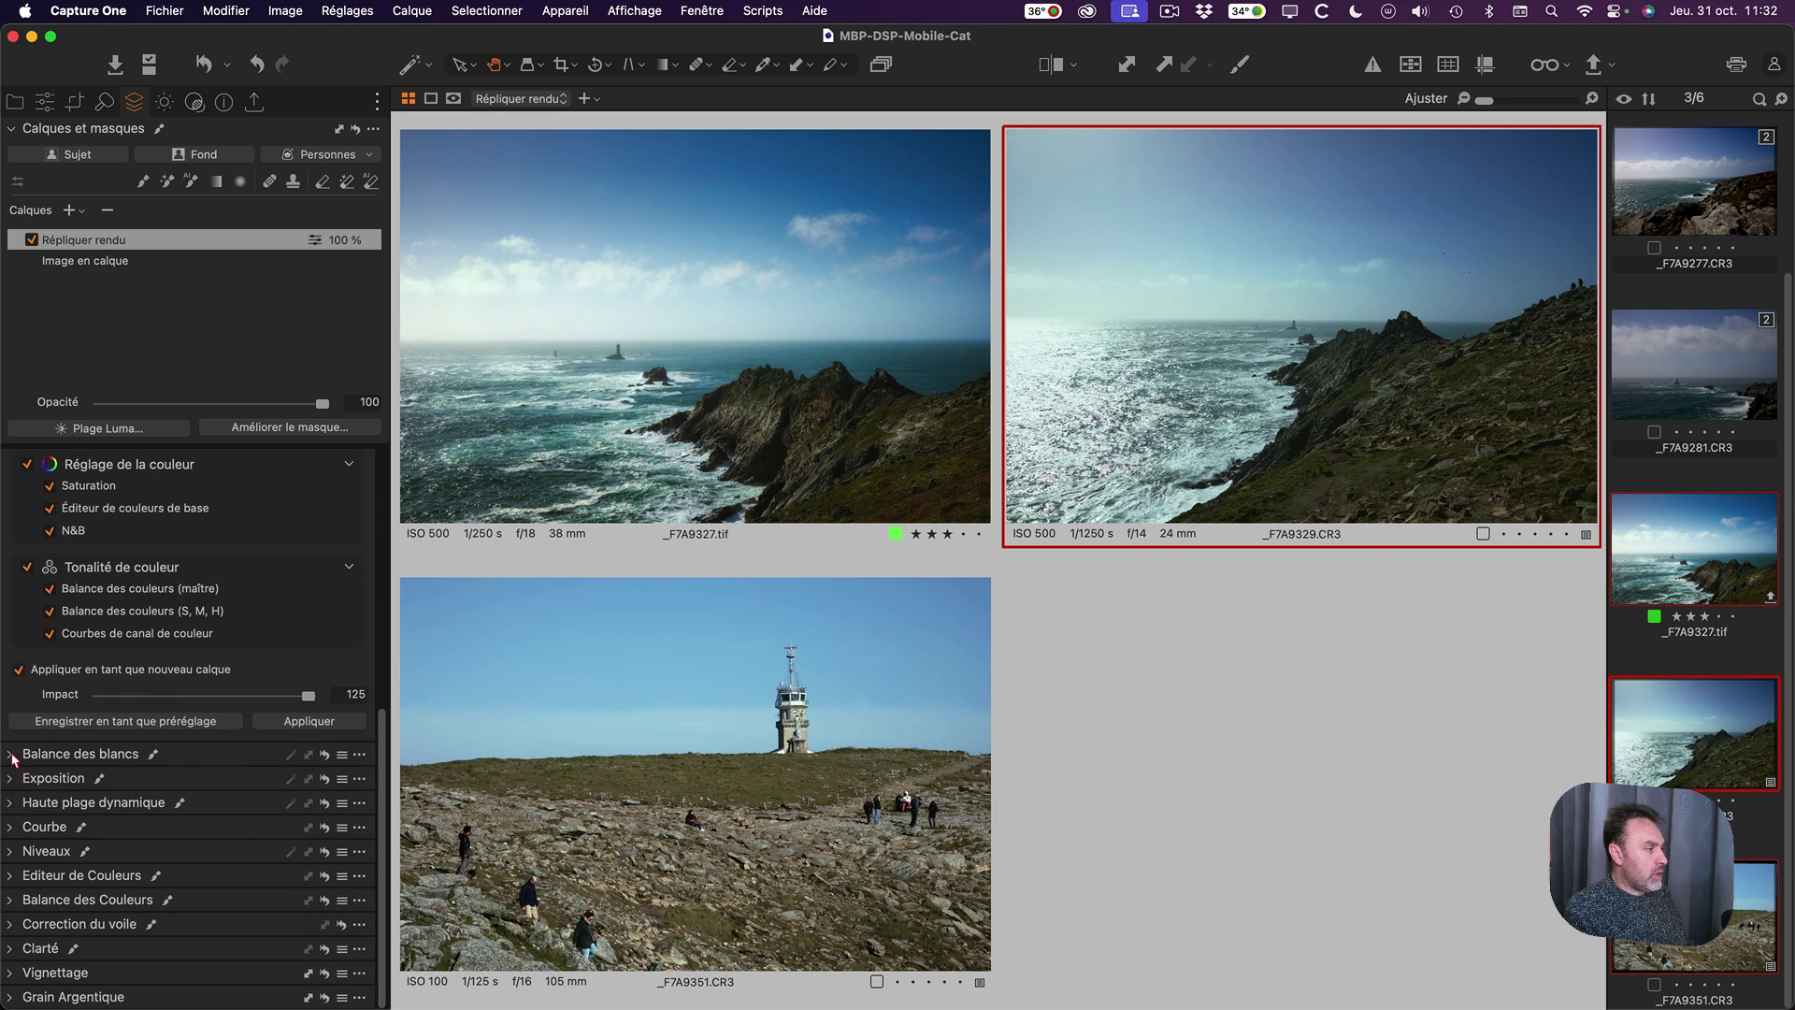
{"action": "scroll", "coordinate": [28, 524], "scroll_direction": "up", "scroll_amount": 5}
{"action": "left_click", "coordinate": [22, 487]}
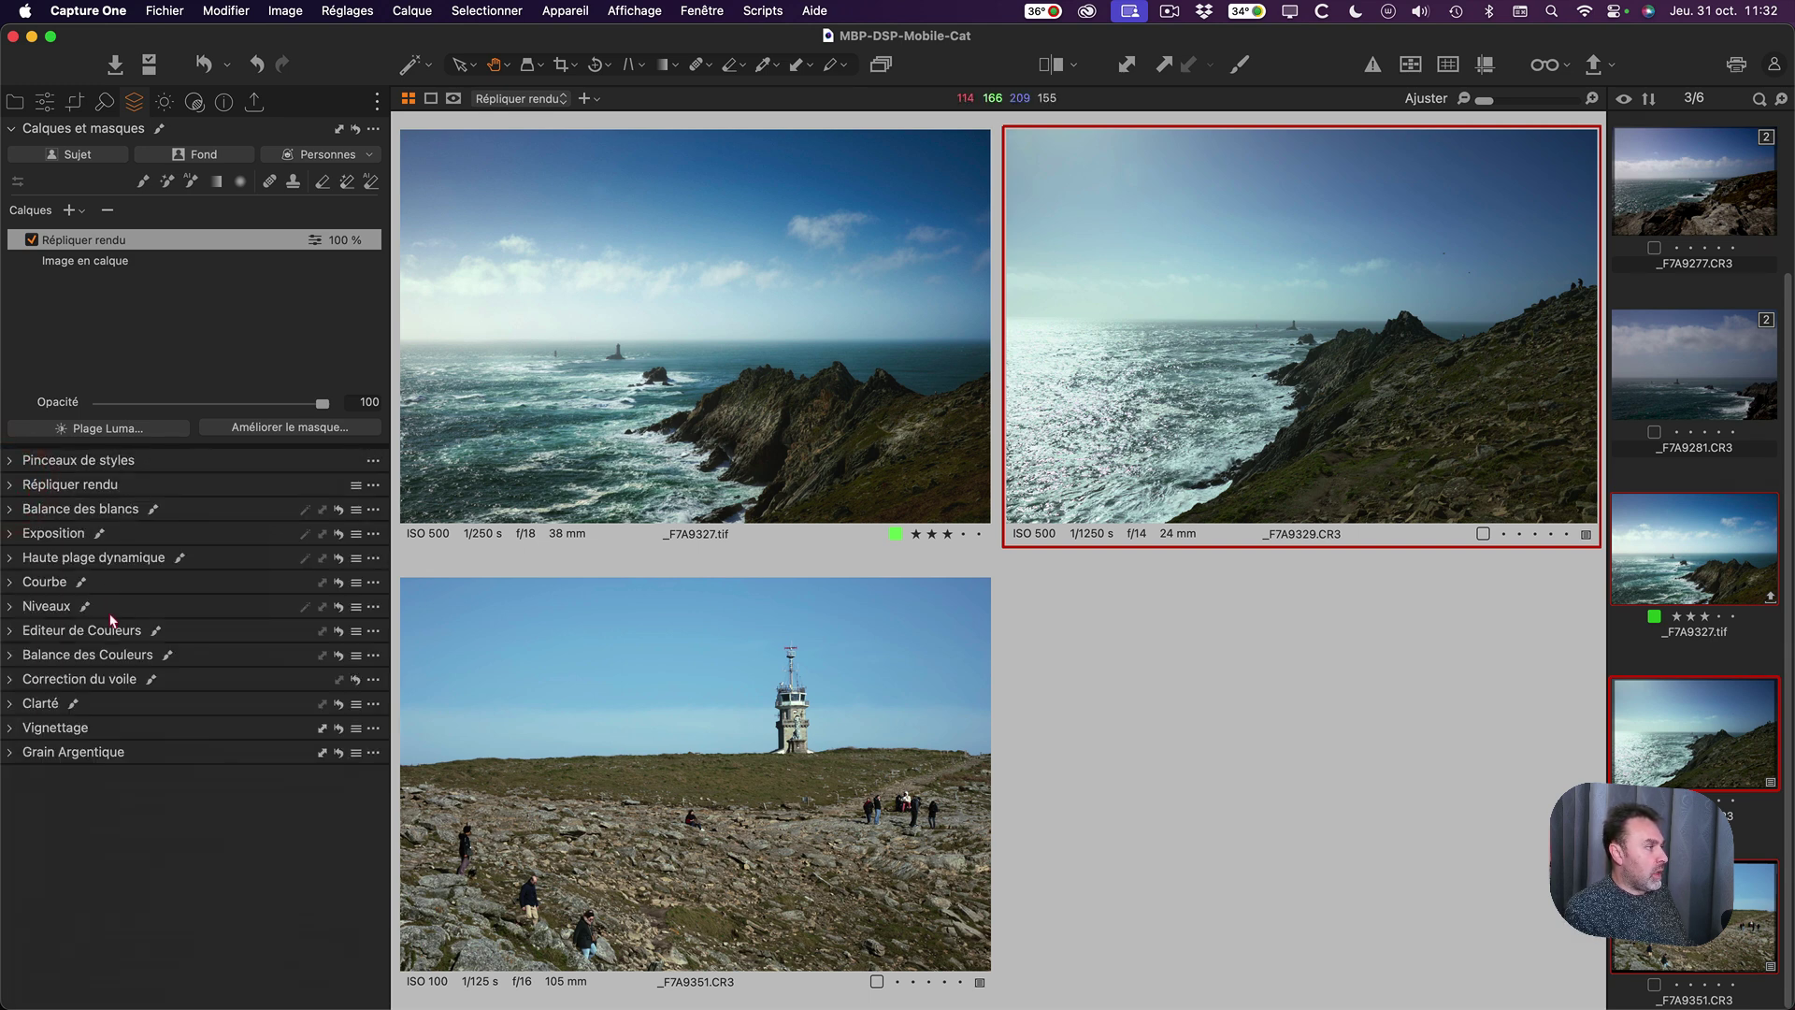
{"action": "left_click", "coordinate": [12, 487]}
{"action": "left_click", "coordinate": [11, 483]}
{"action": "left_click", "coordinate": [12, 509]}
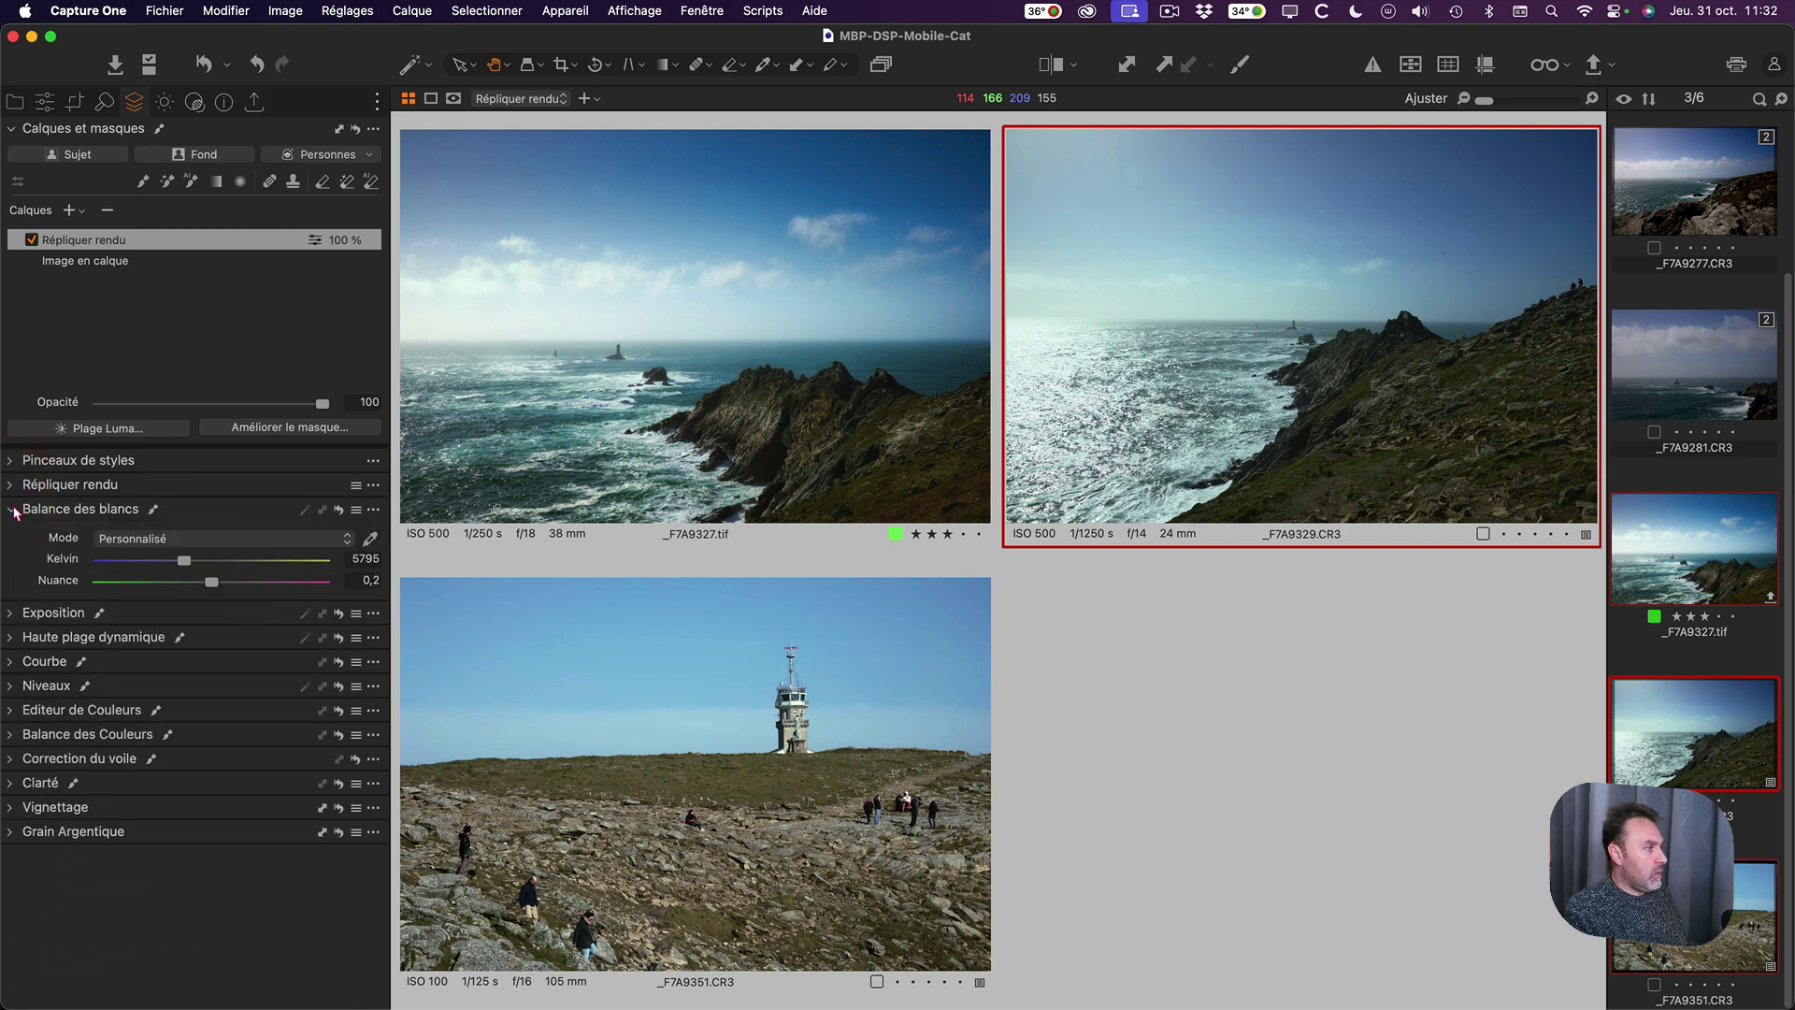
{"action": "left_click", "coordinate": [14, 615]}
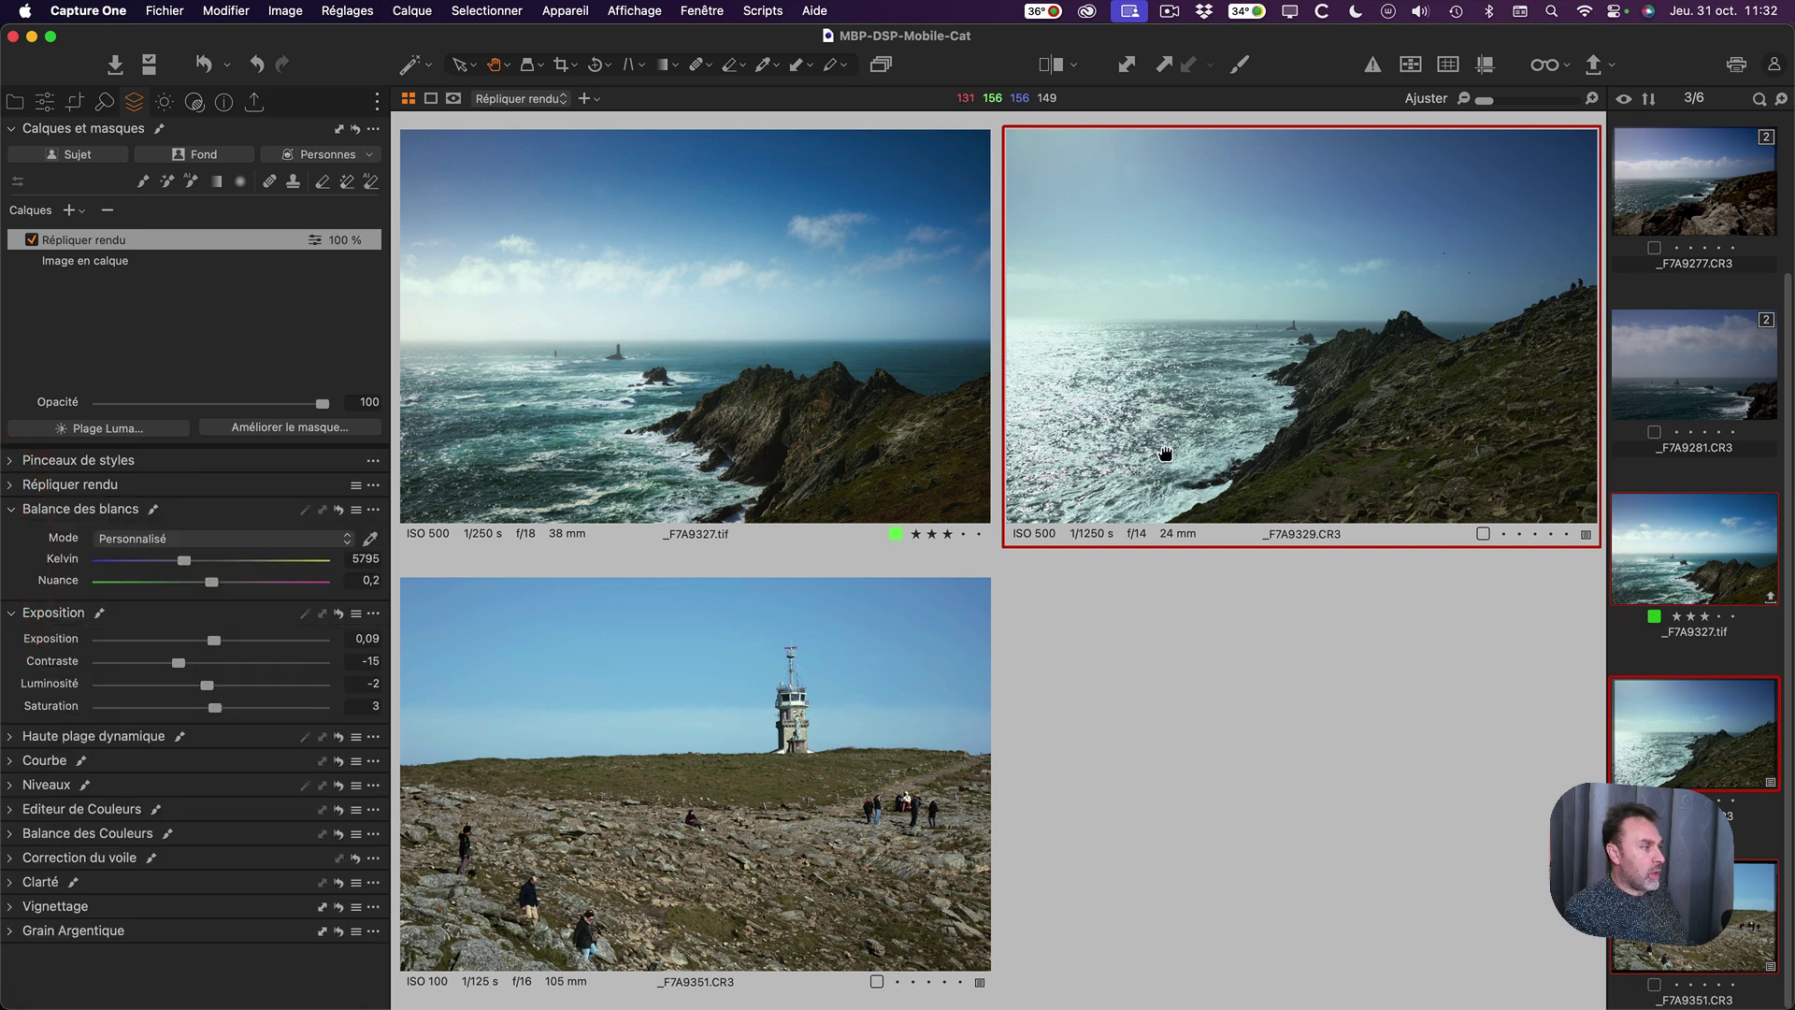
Examine the Balance des blancs, Exposition and Haute plage dynamique settings of _F7A9351.CR3.
{"action": "left_click", "coordinate": [760, 744]}
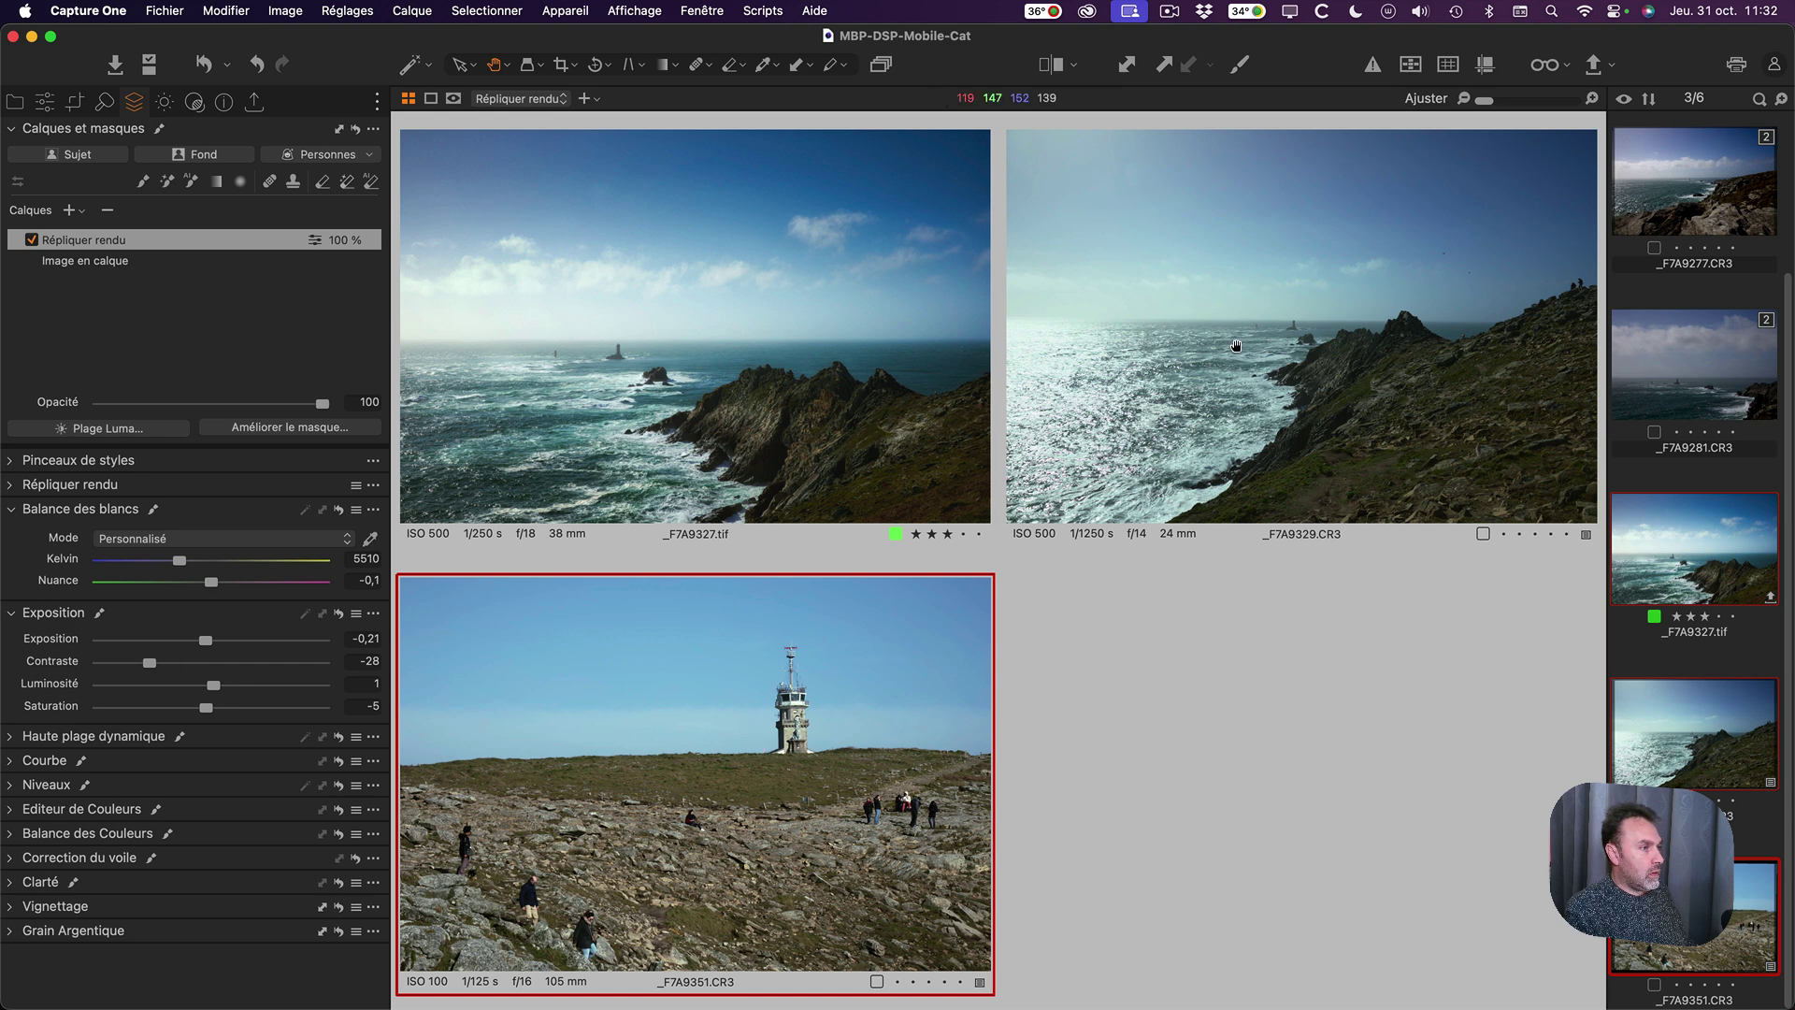
{"action": "left_click", "coordinate": [877, 604]}
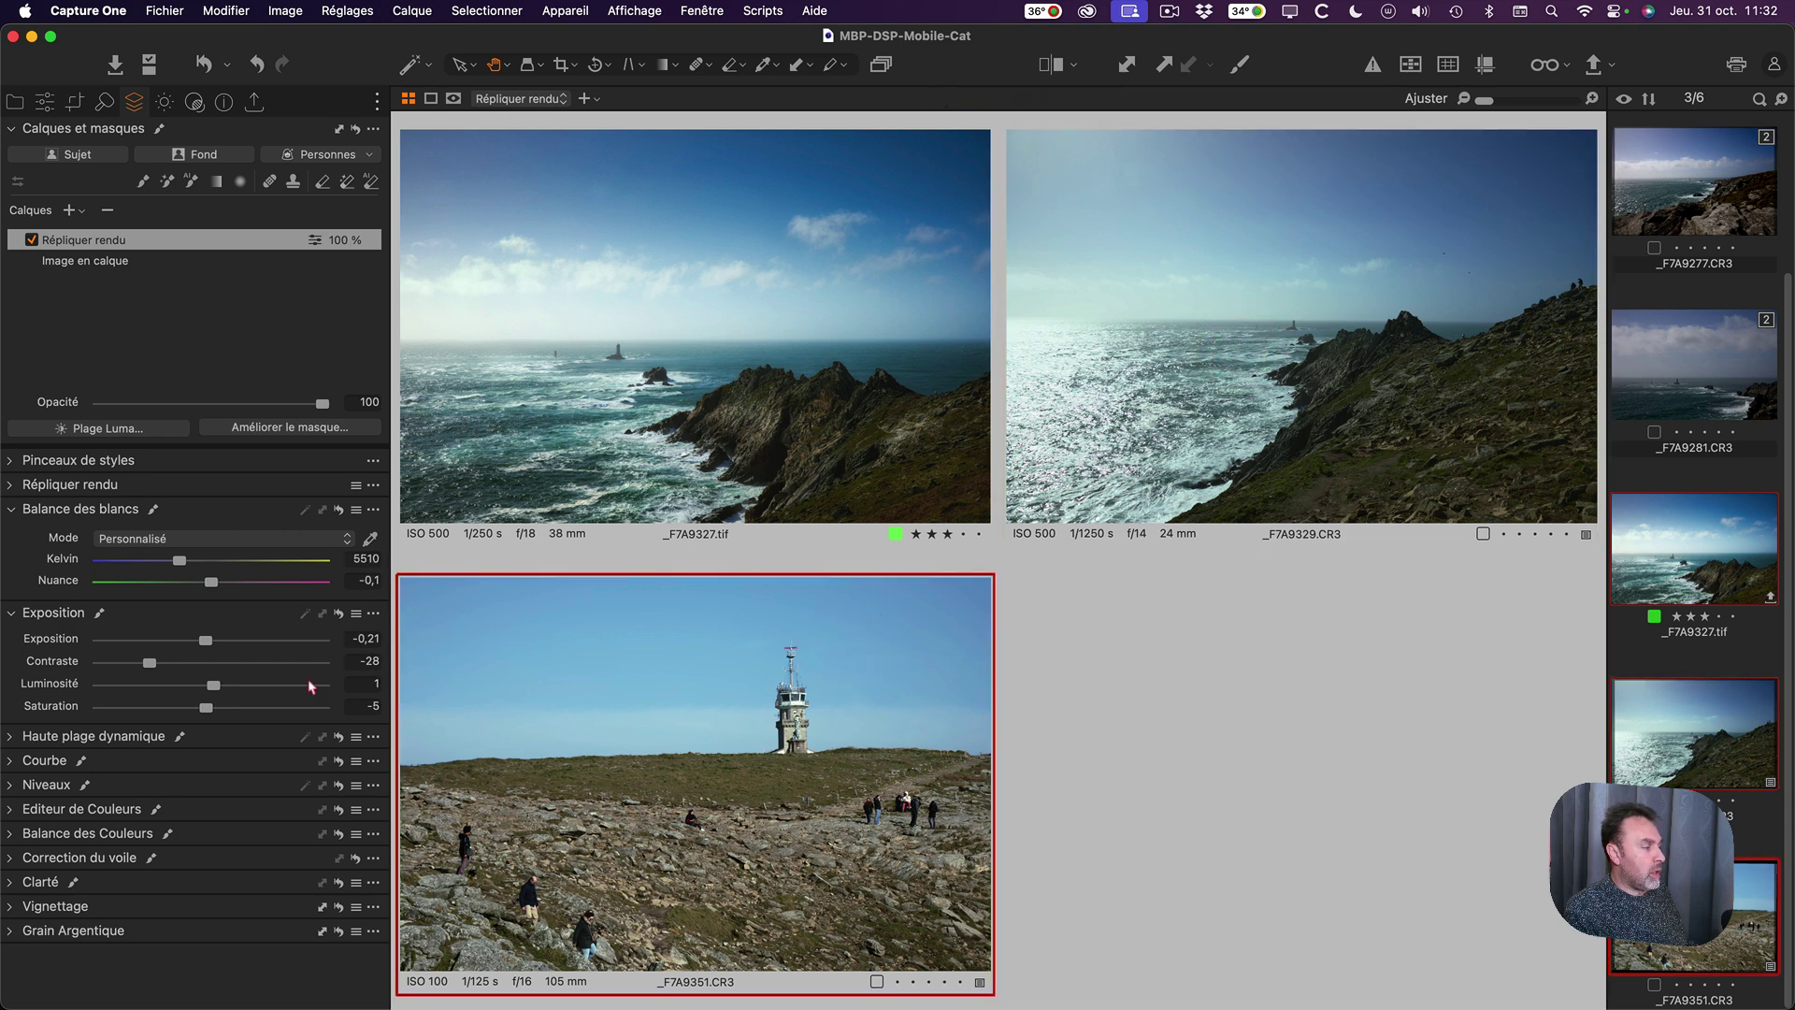
{"action": "left_click", "coordinate": [12, 738]}
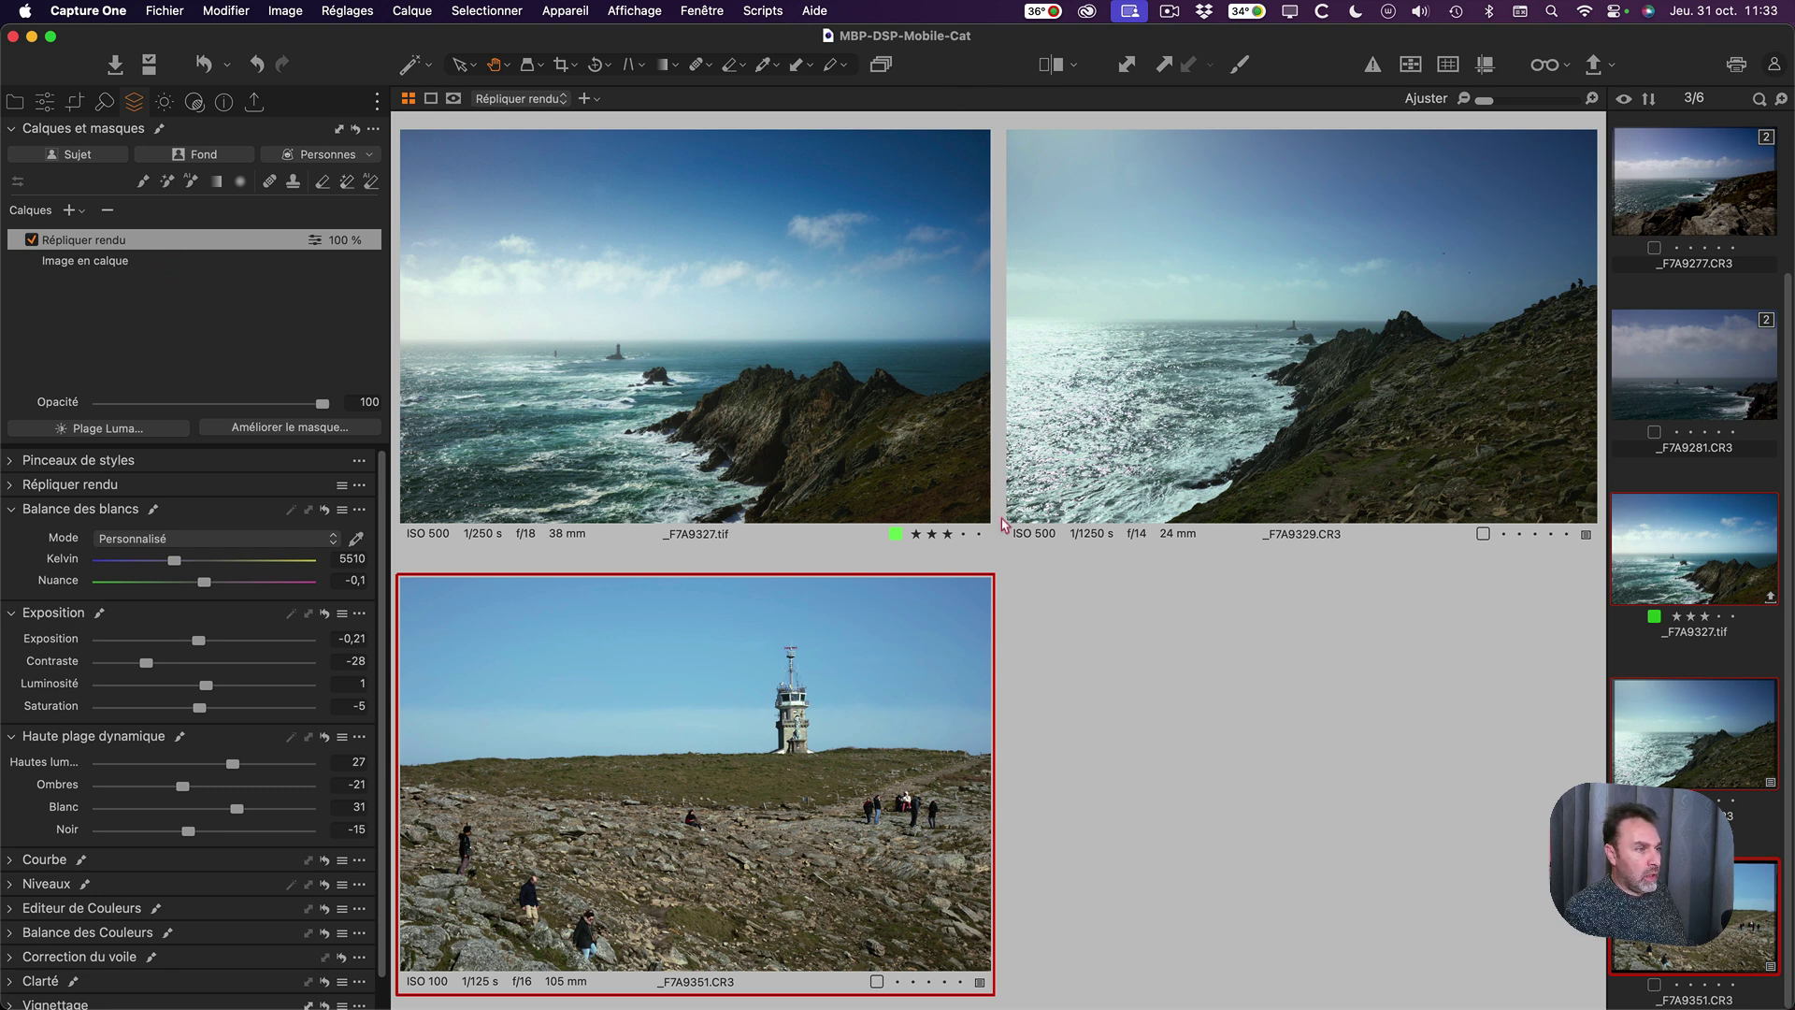
Collapse Haute plage dynamique and examine each channel in Courbe for _F7A9351.CR3, leaving Courbe collapsed.
{"action": "left_click", "coordinate": [12, 738]}
{"action": "left_click", "coordinate": [11, 763]}
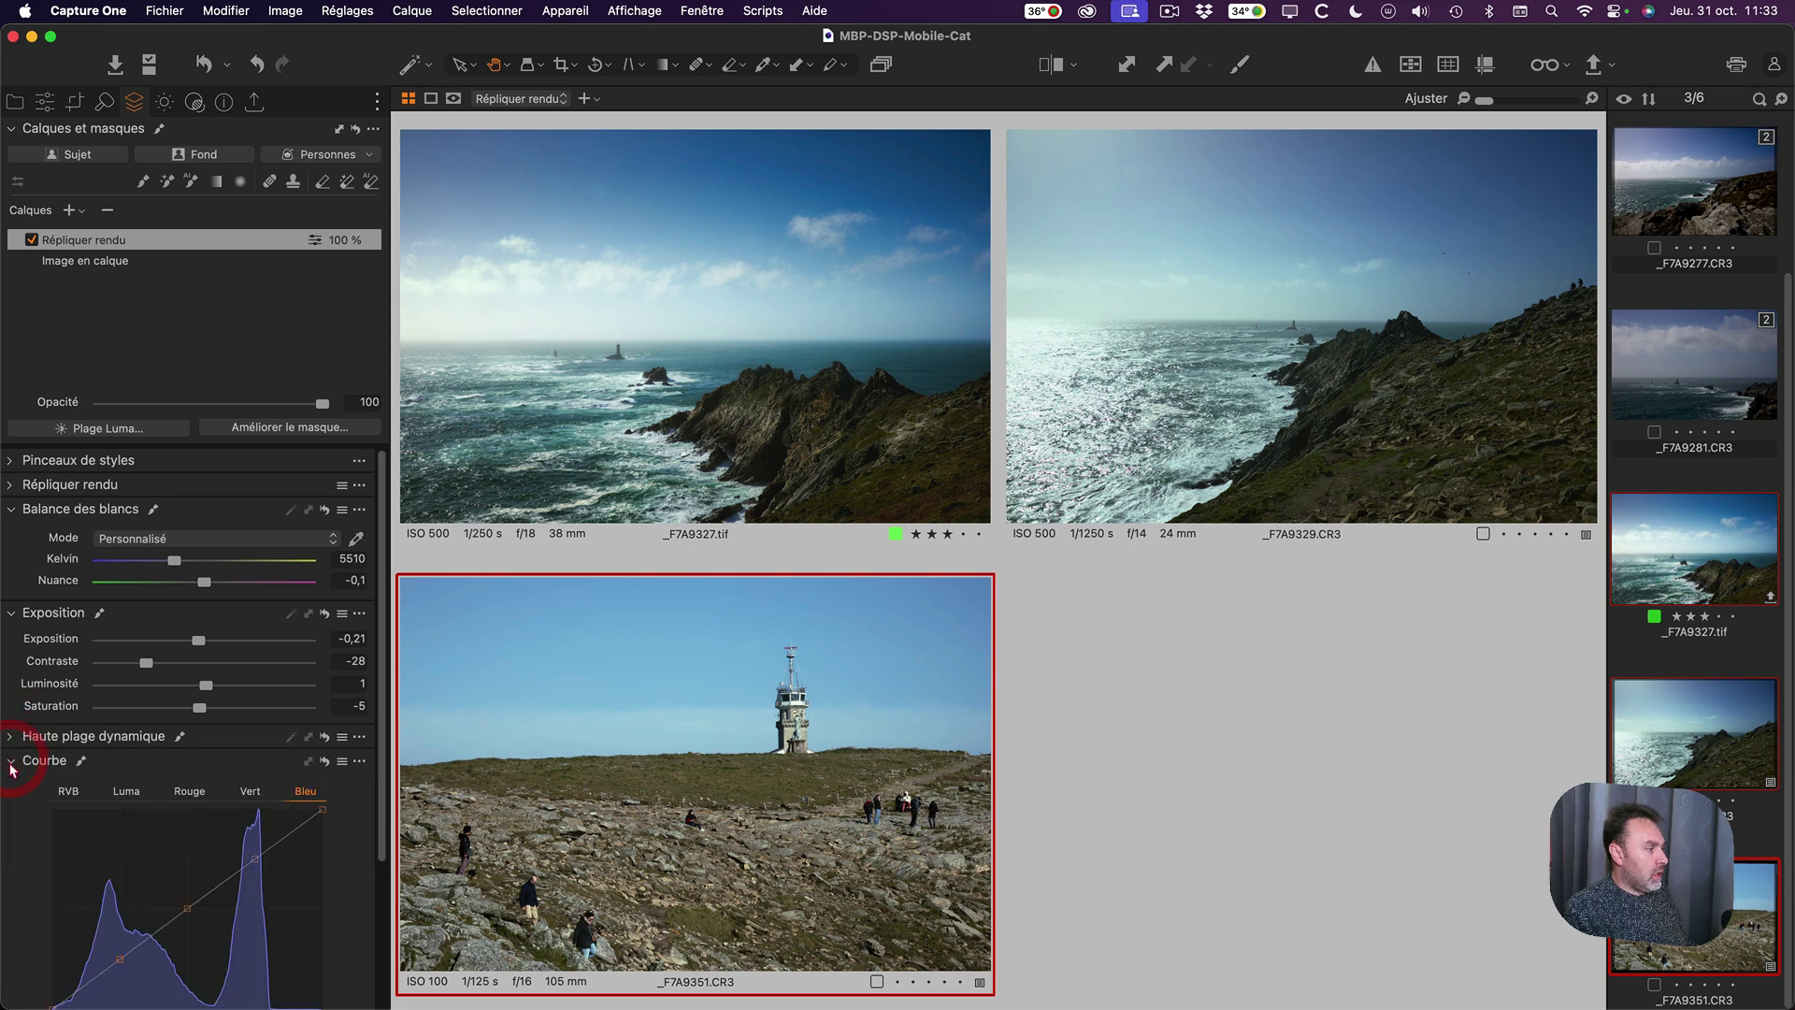
{"action": "scroll", "coordinate": [120, 802], "scroll_direction": "down", "scroll_amount": 2}
{"action": "left_click", "coordinate": [250, 757]}
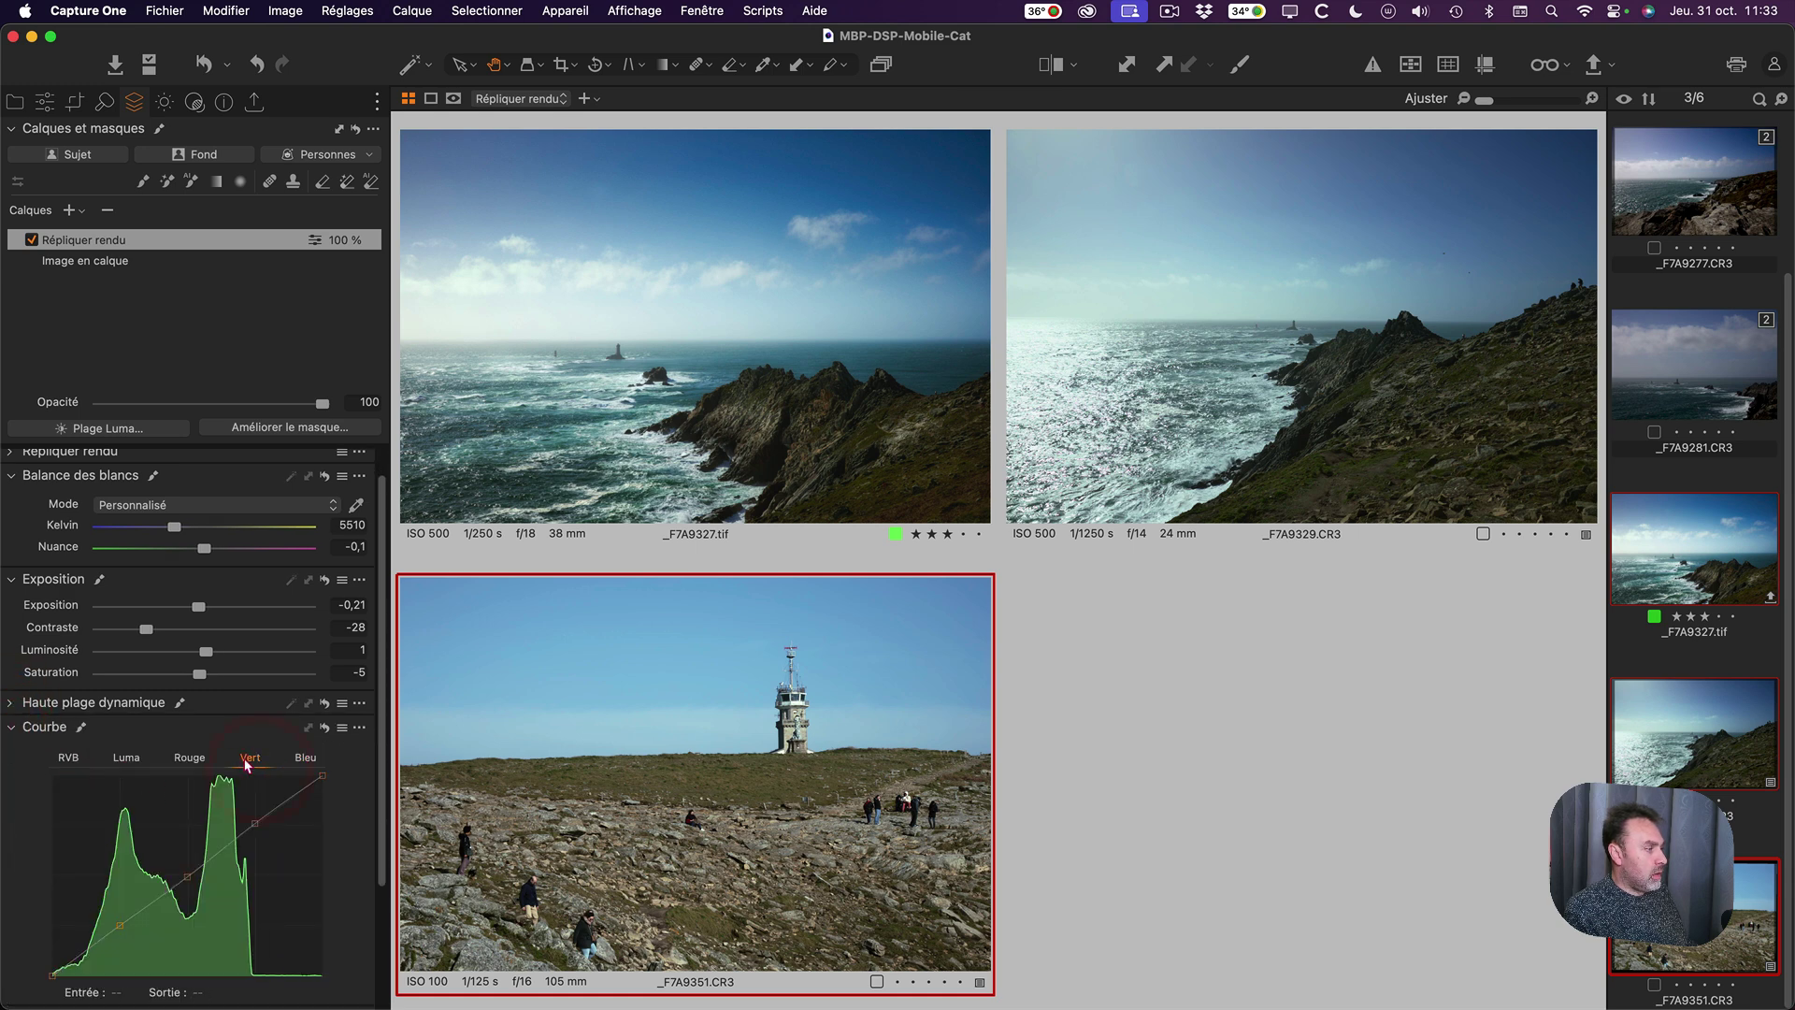
{"action": "left_click", "coordinate": [185, 757]}
{"action": "left_click", "coordinate": [69, 757]}
{"action": "left_click", "coordinate": [127, 758]}
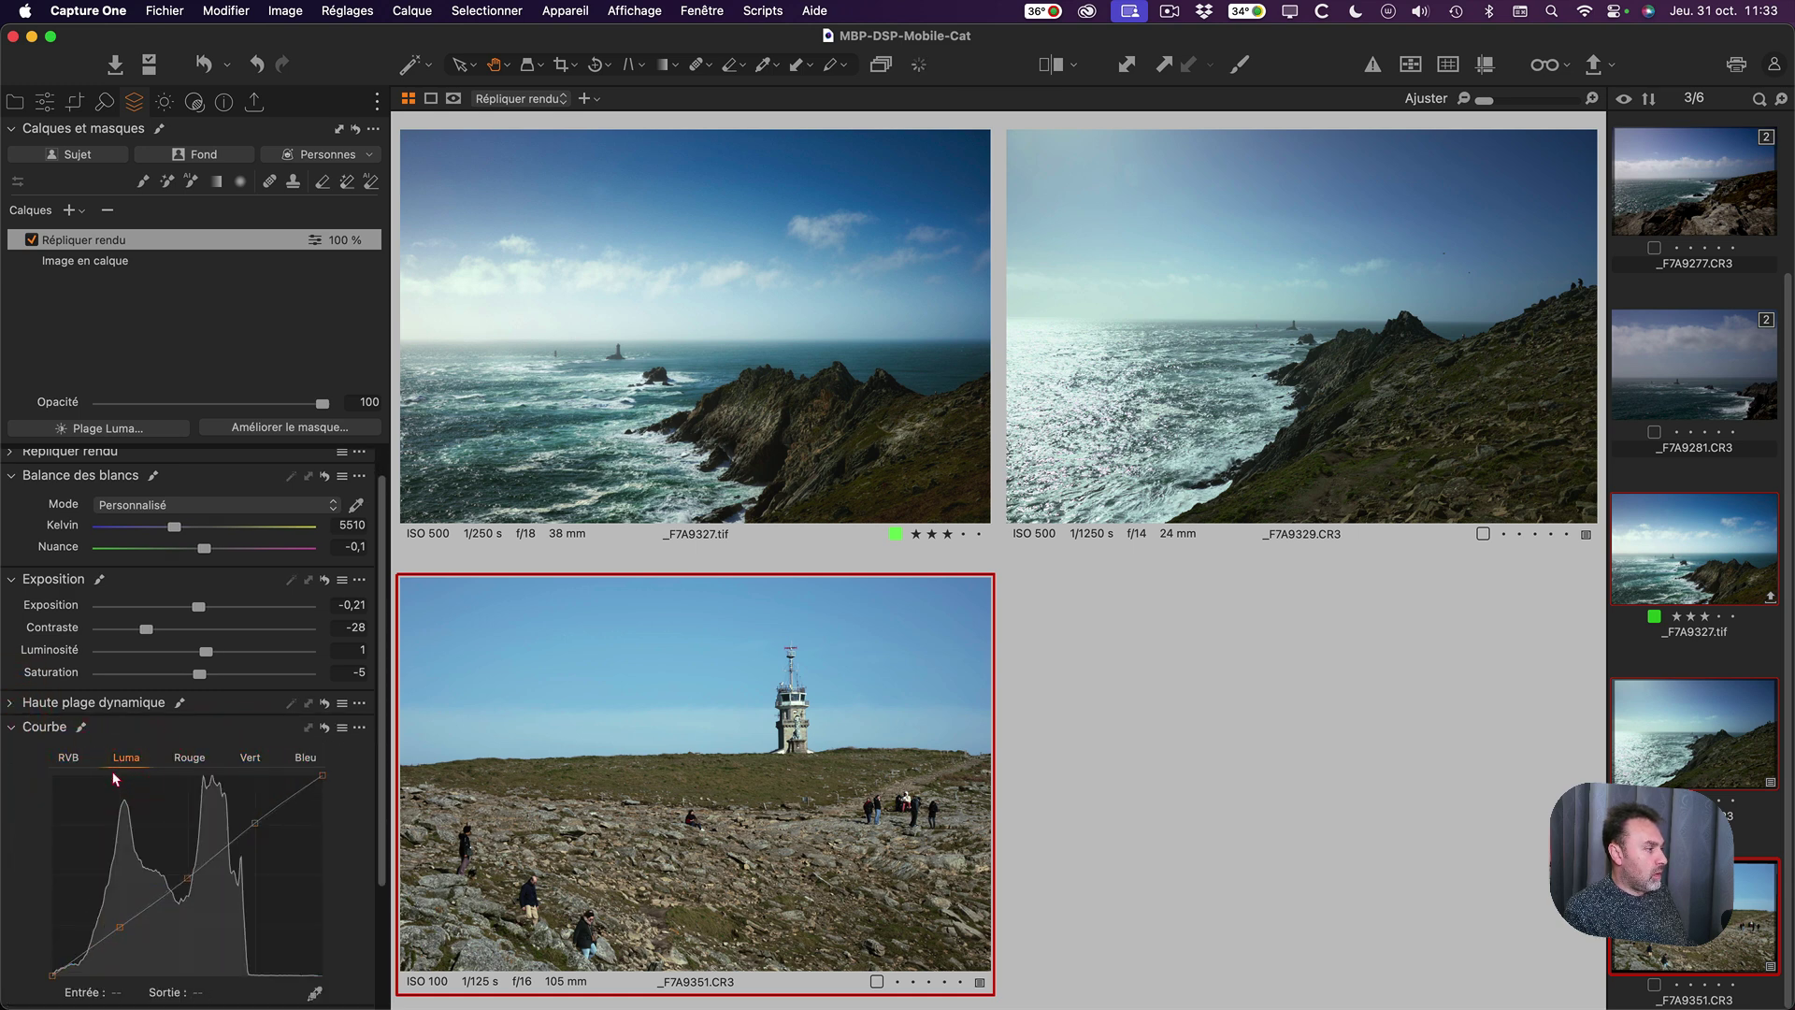
{"action": "scroll", "coordinate": [75, 758], "scroll_direction": "down", "scroll_amount": 5}
{"action": "left_click", "coordinate": [10, 644]}
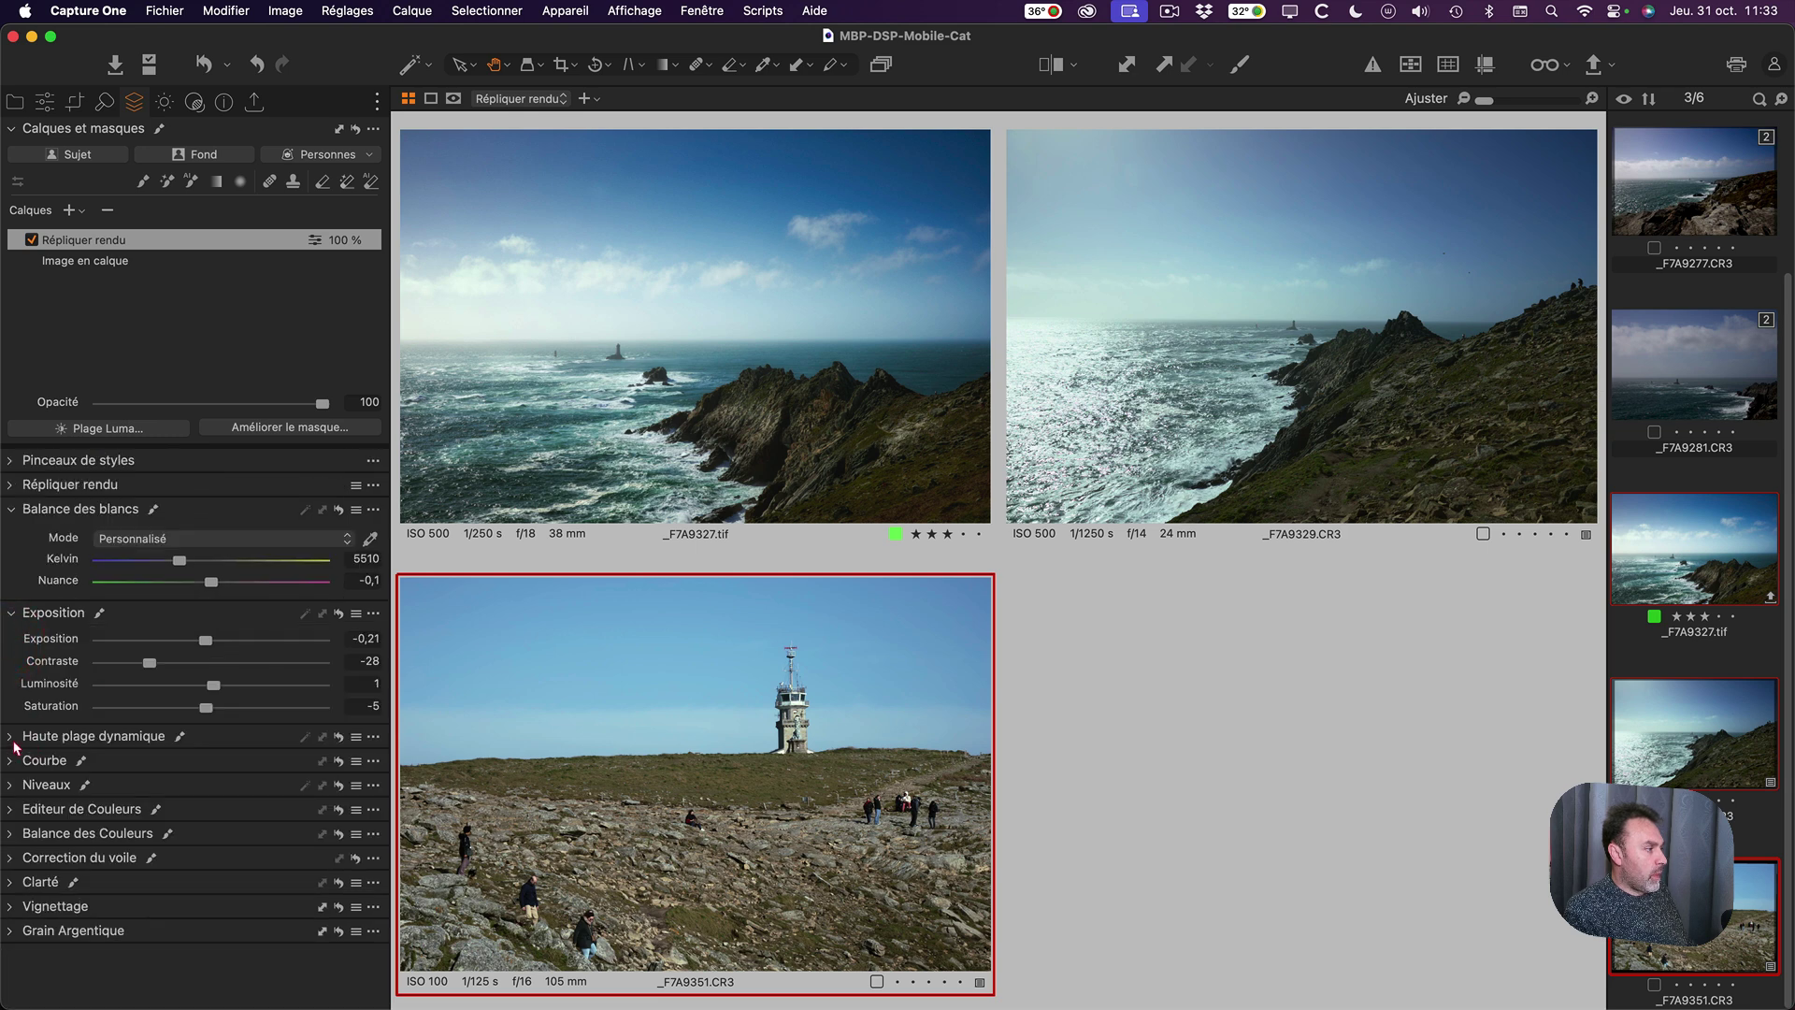
Expand Haute plage dynamique and compare the basic adjustments applied to _F7A9329.CR3 and _F7A9351.CR3.
{"action": "left_click", "coordinate": [13, 741]}
{"action": "left_click", "coordinate": [1164, 400]}
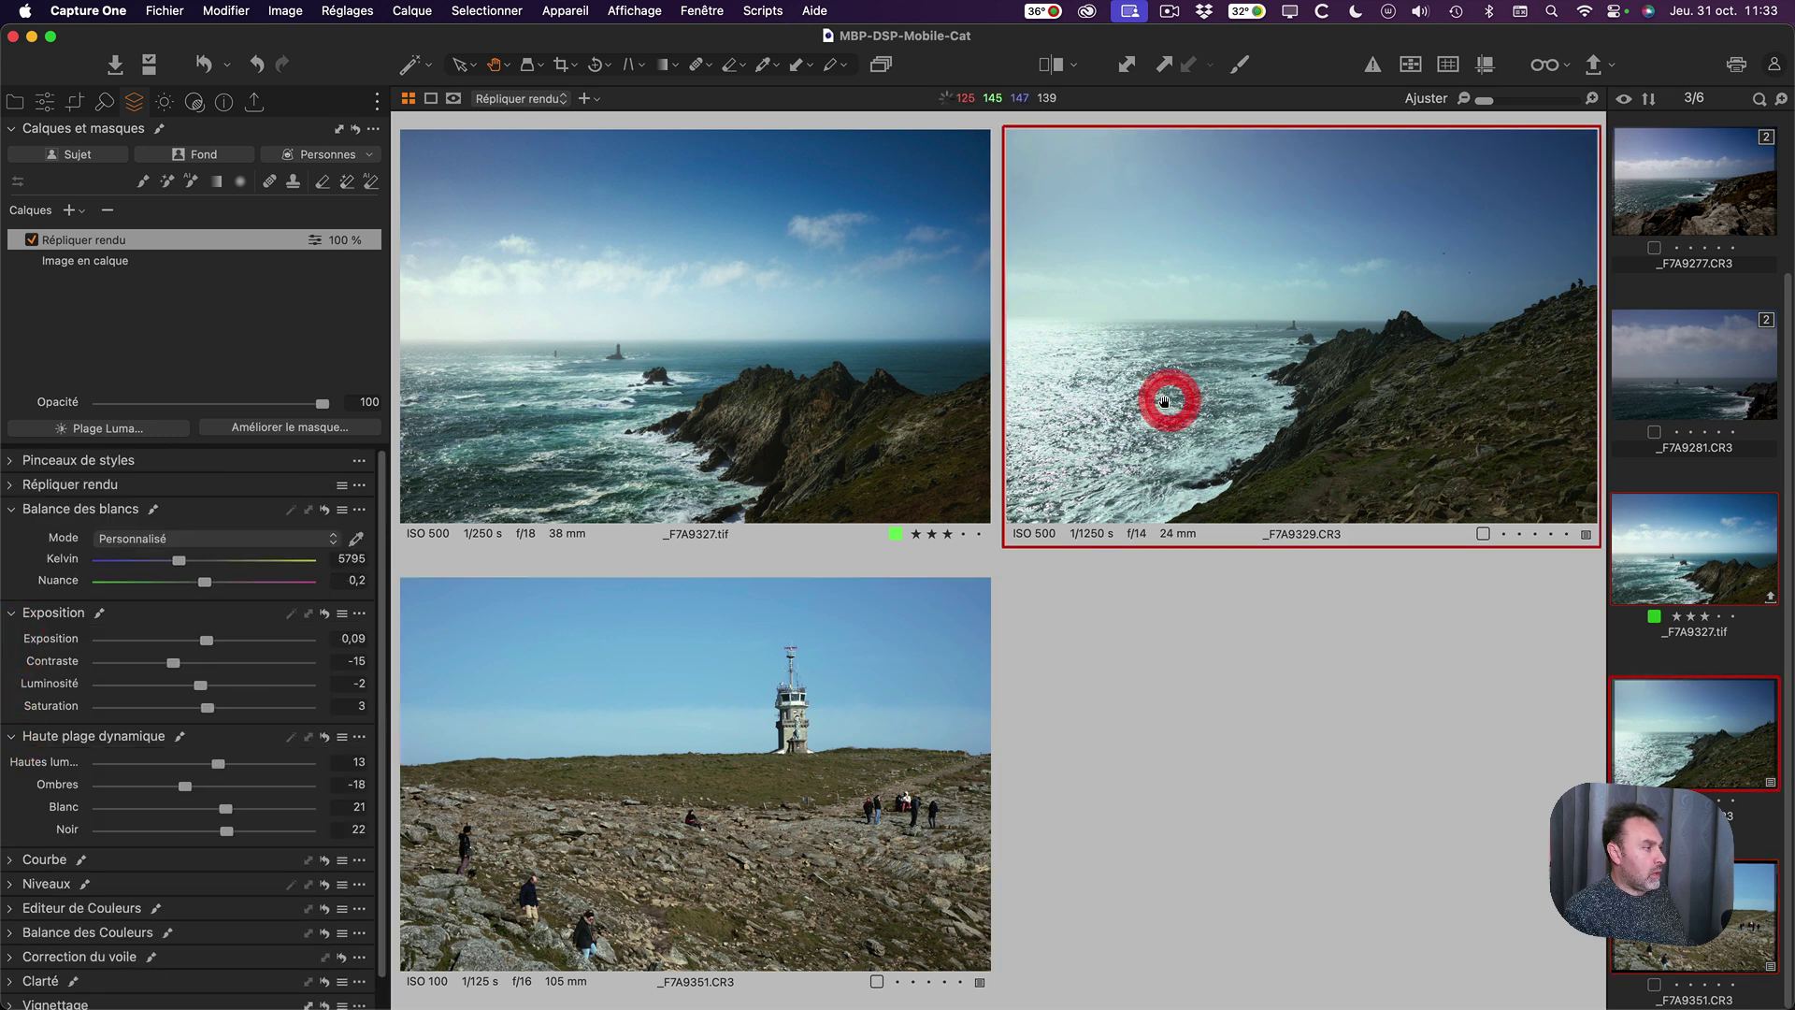
{"action": "left_click", "coordinate": [729, 717]}
{"action": "left_click", "coordinate": [1155, 418]}
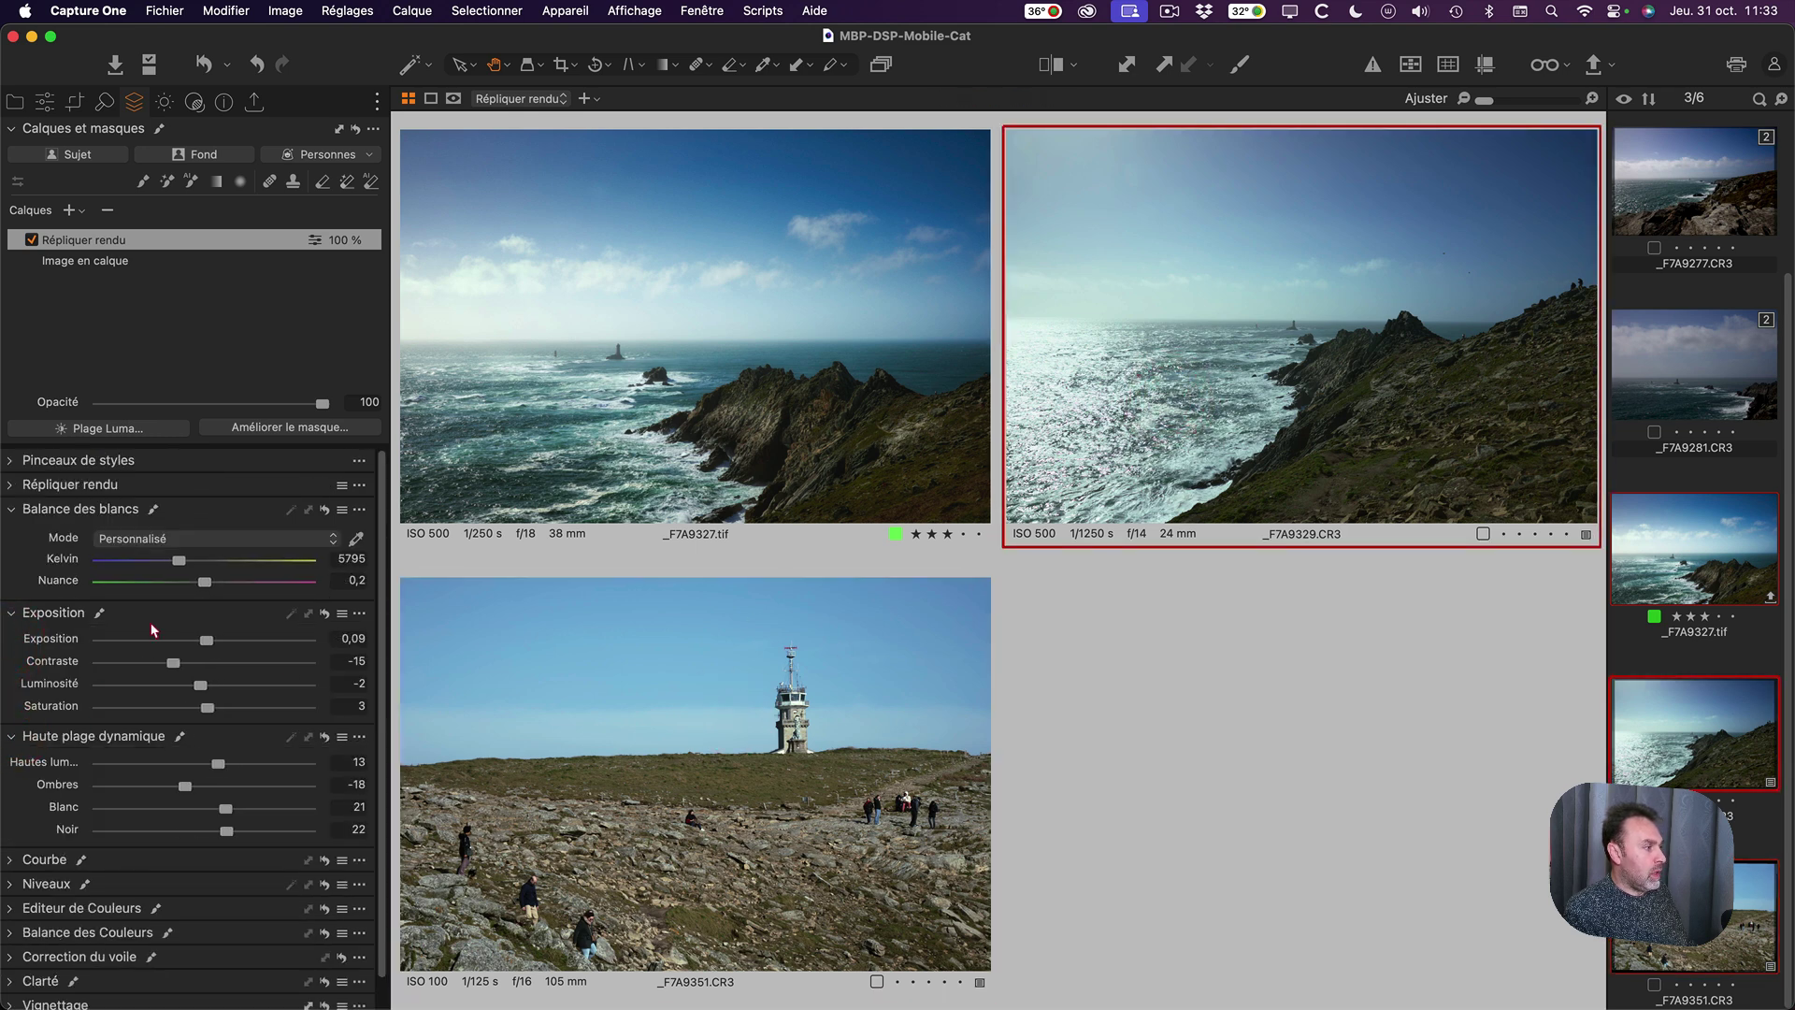
{"action": "left_click", "coordinate": [820, 692]}
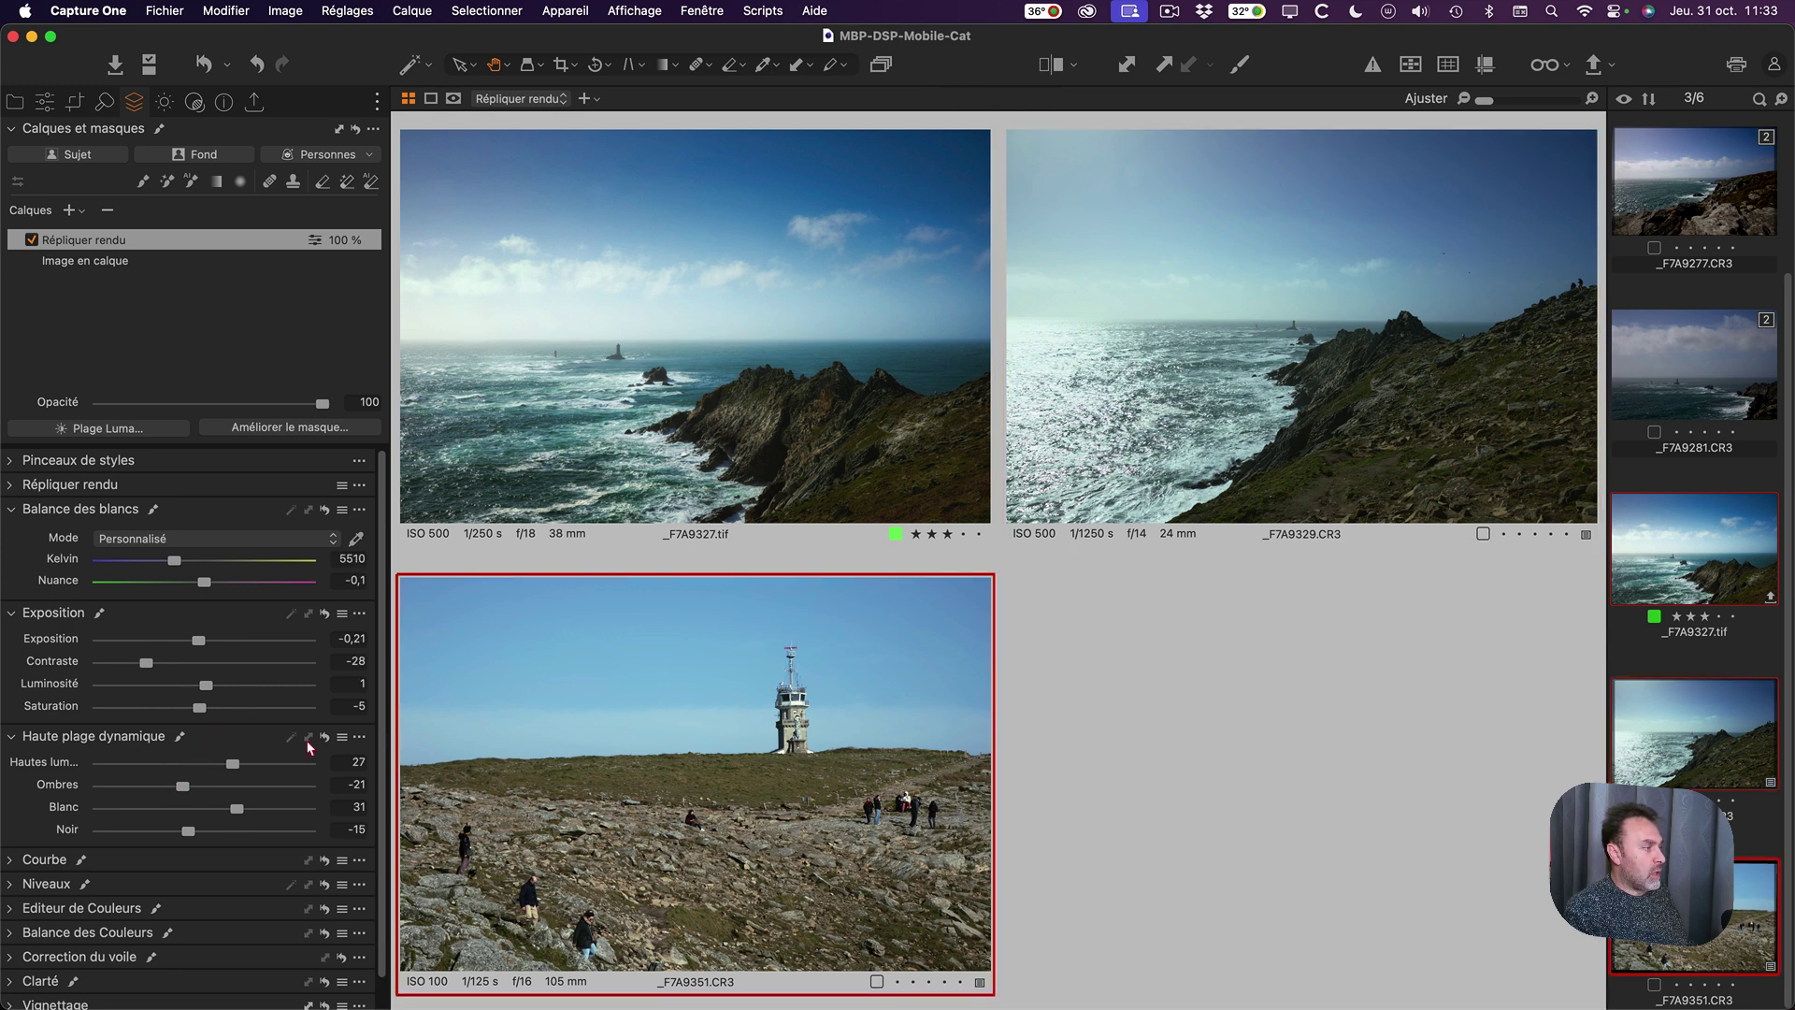
Compare the Balance des Couleurs wheels of _F7A9329.CR3 and _F7A9351.CR3, leaving the tool collapsed.
{"action": "scroll", "coordinate": [161, 790], "scroll_direction": "down", "scroll_amount": 1}
{"action": "left_click", "coordinate": [10, 904]}
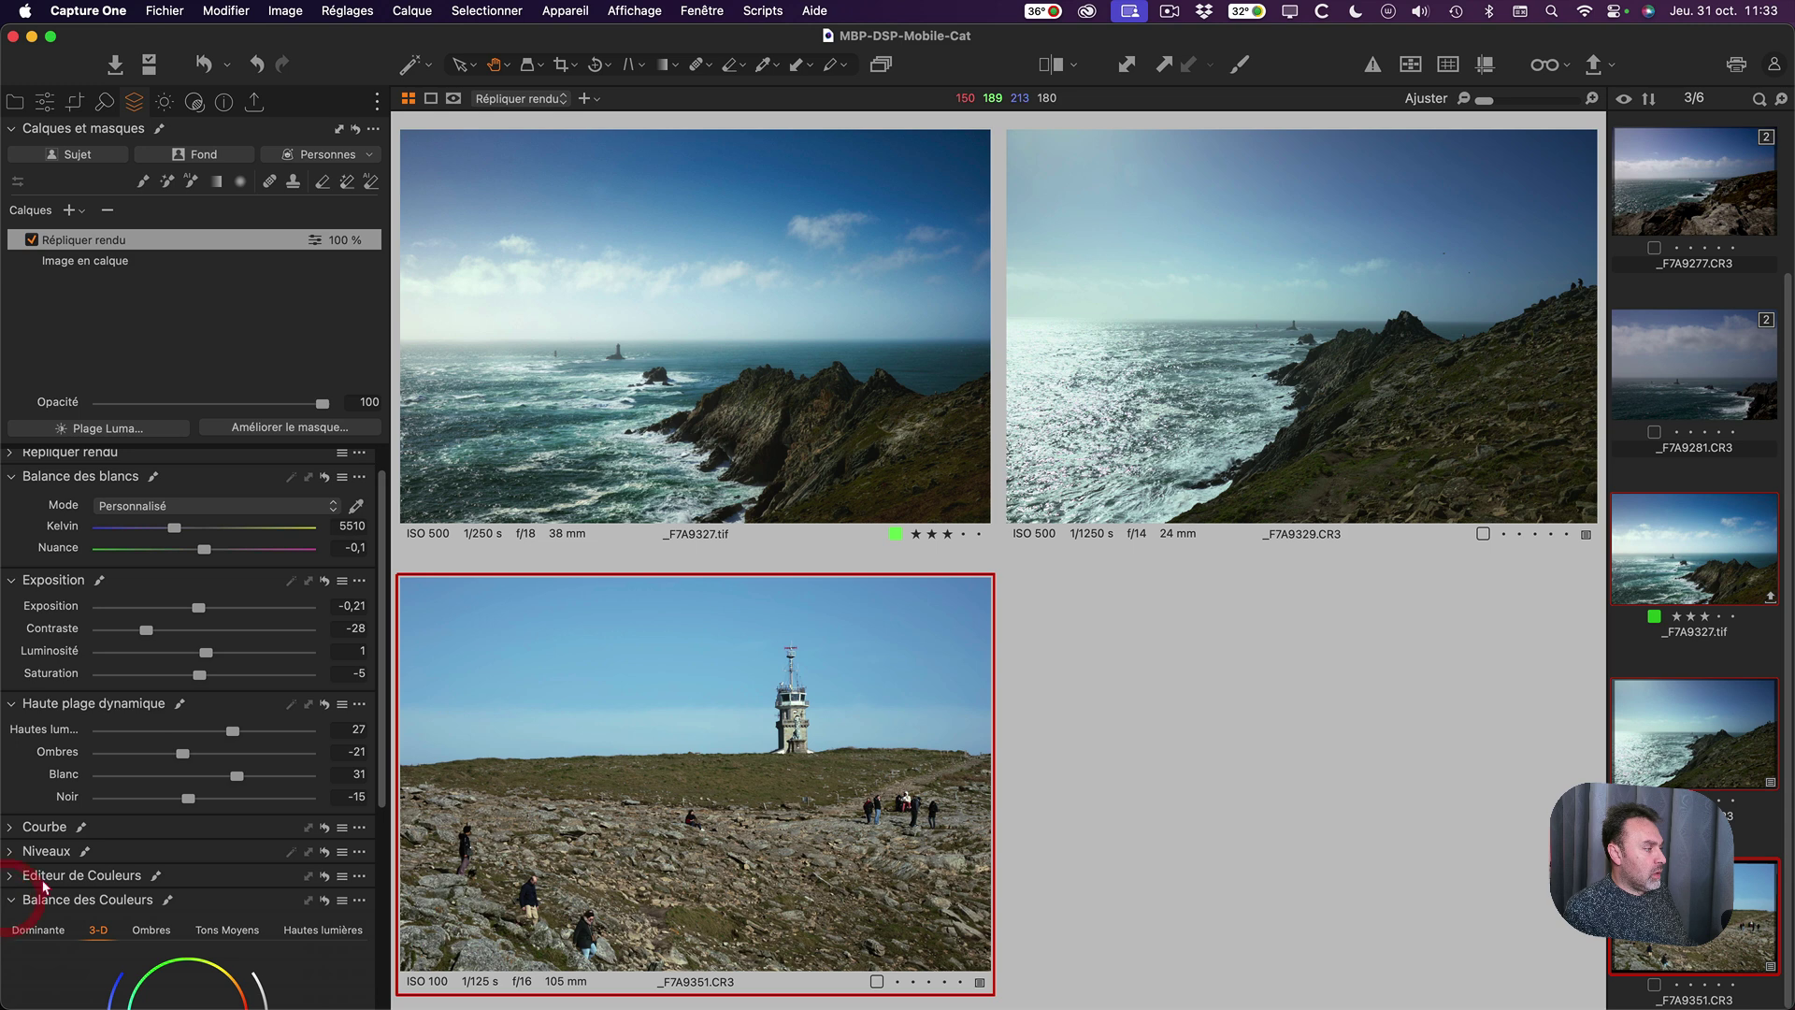
{"action": "left_click", "coordinate": [1178, 397]}
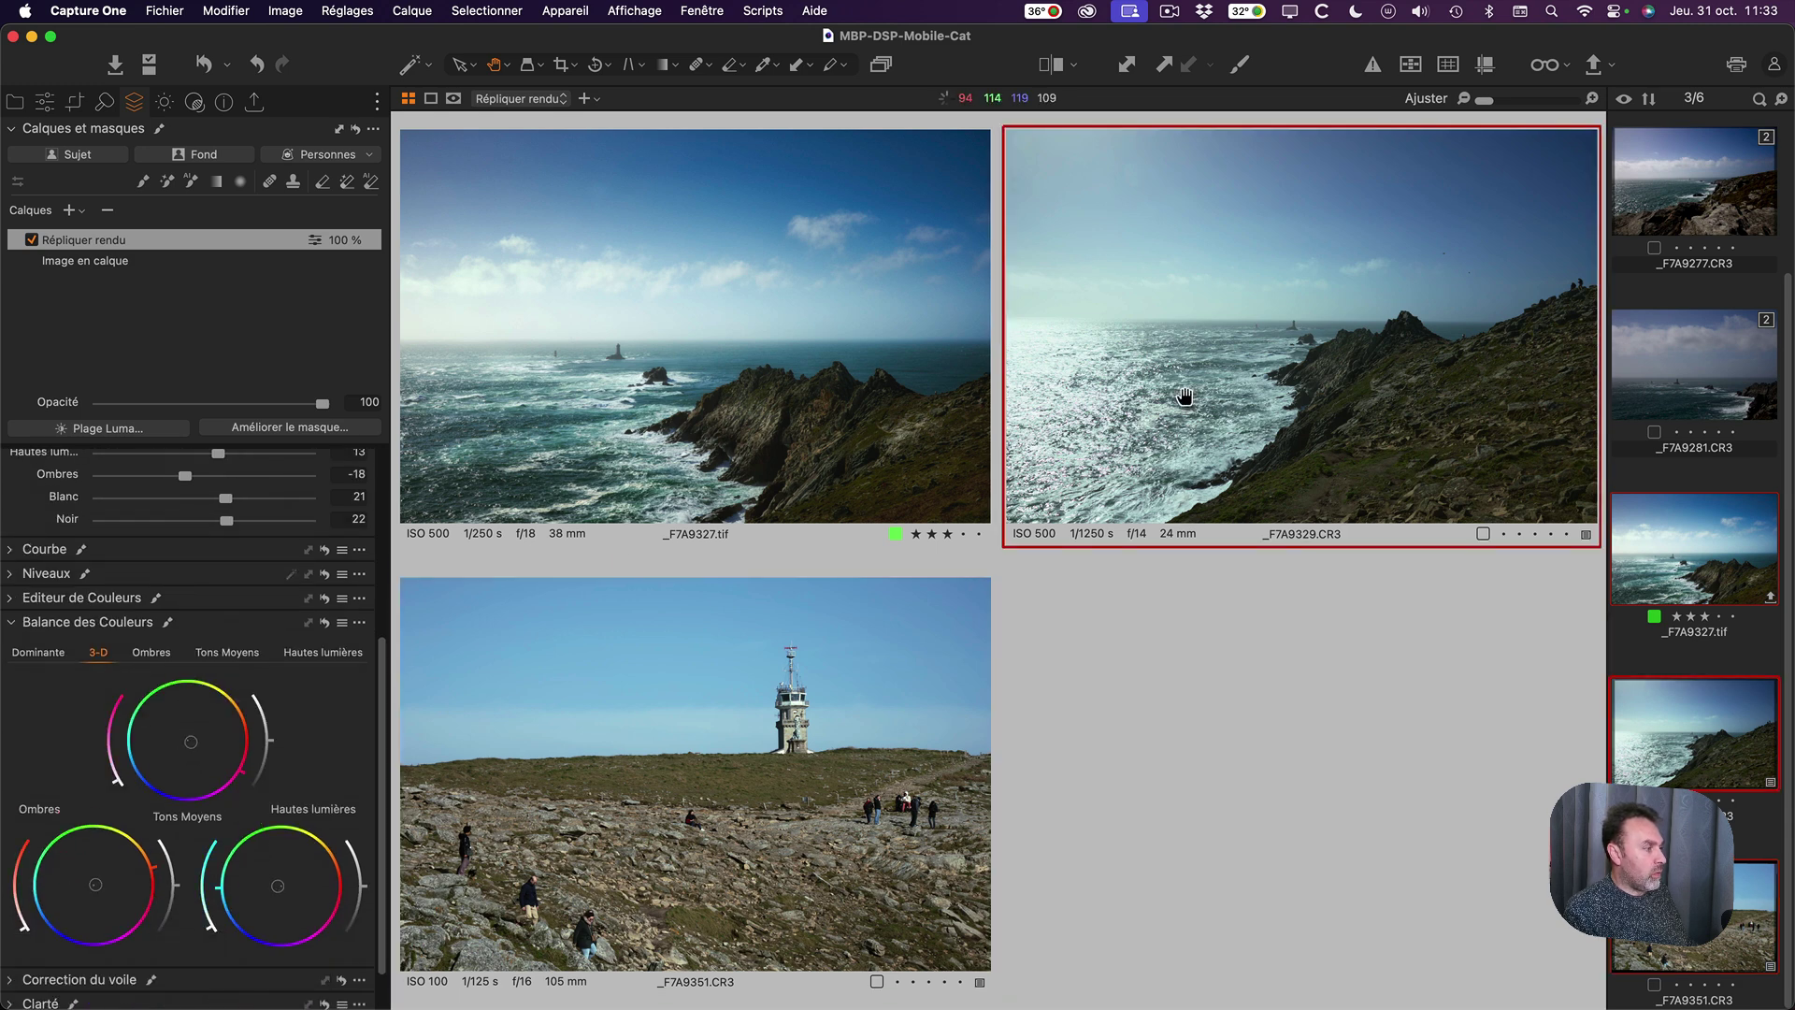
{"action": "left_click", "coordinate": [818, 698]}
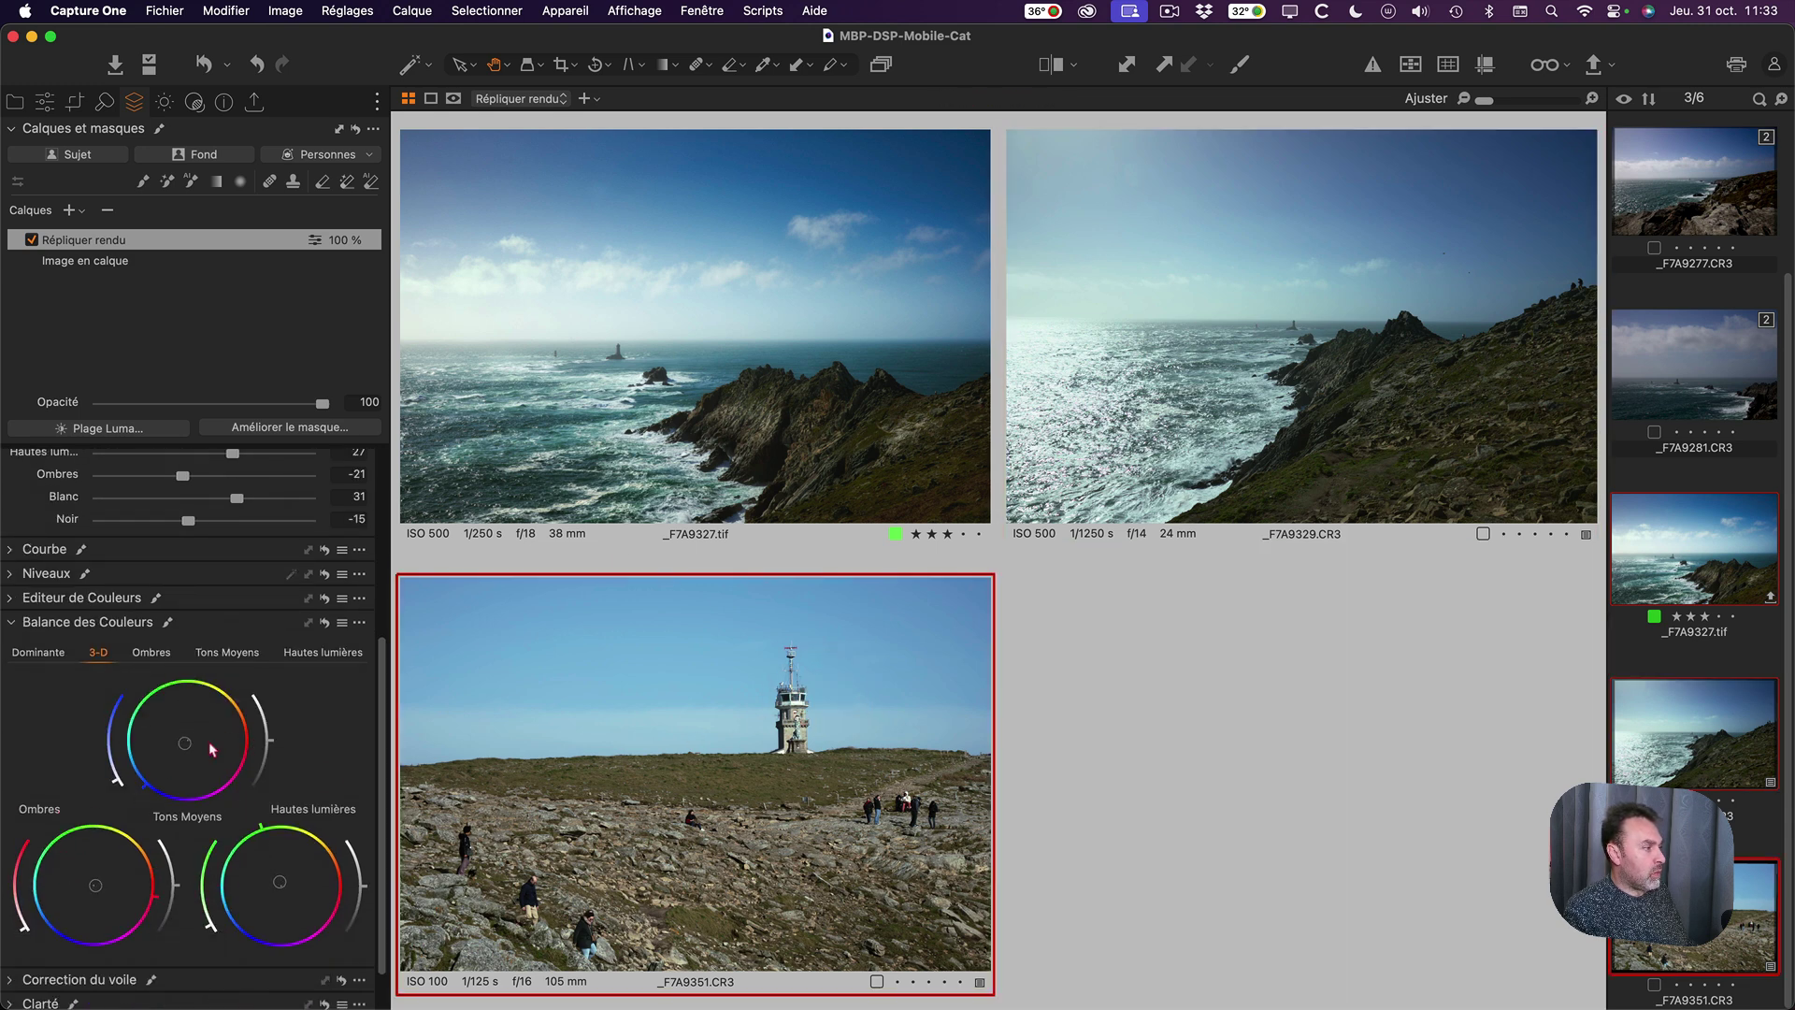
{"action": "left_click", "coordinate": [1010, 528]}
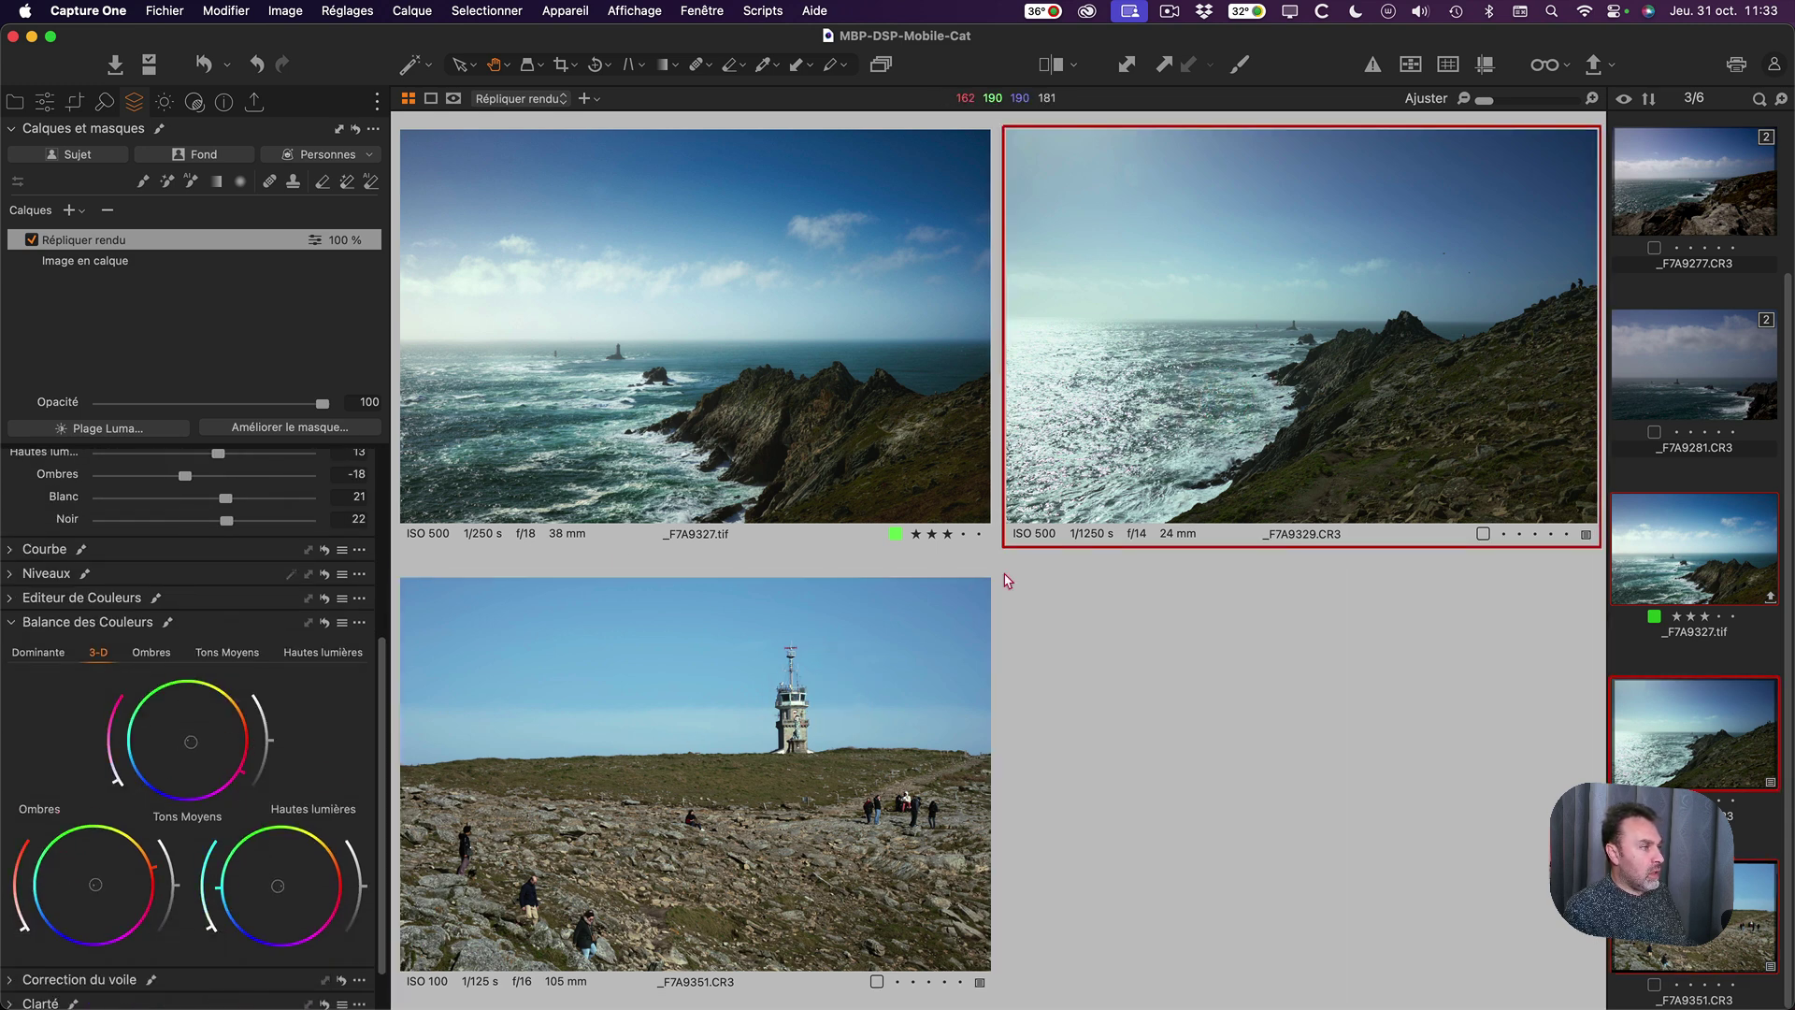
{"action": "left_click", "coordinate": [785, 447]}
{"action": "left_click", "coordinate": [1172, 407]}
{"action": "left_click", "coordinate": [839, 726]}
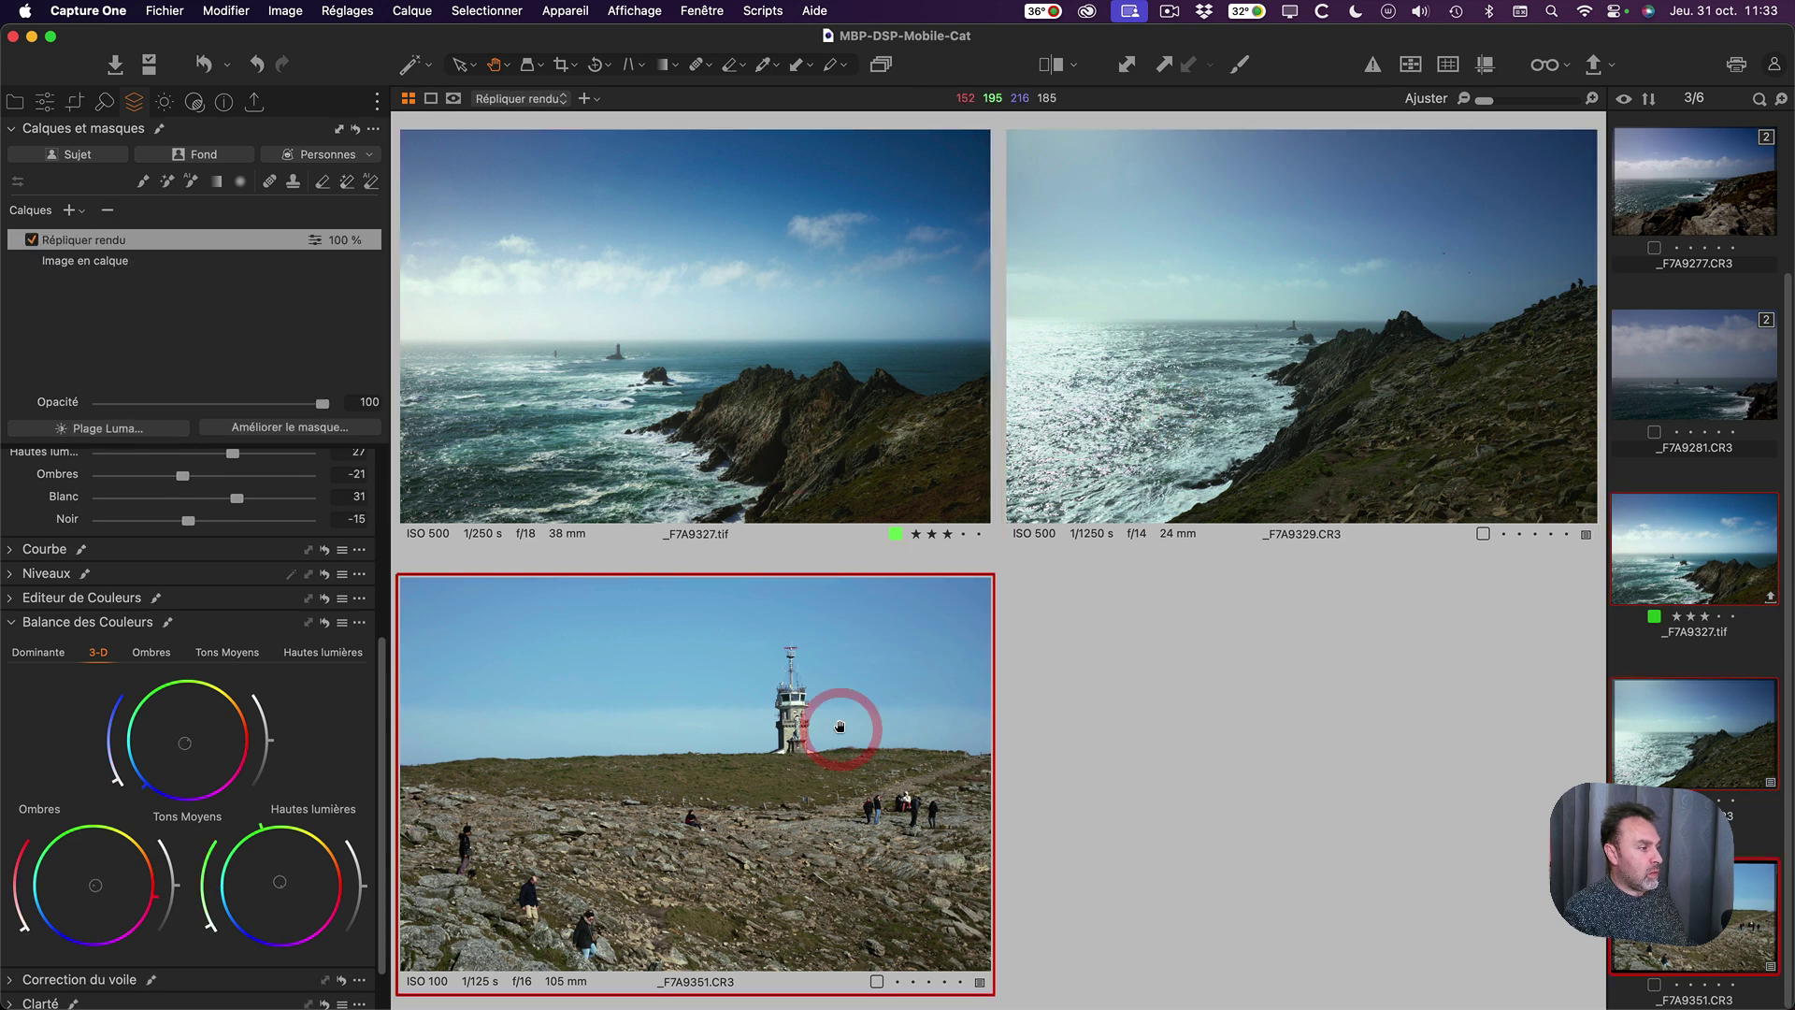
{"action": "left_click", "coordinate": [1220, 418]}
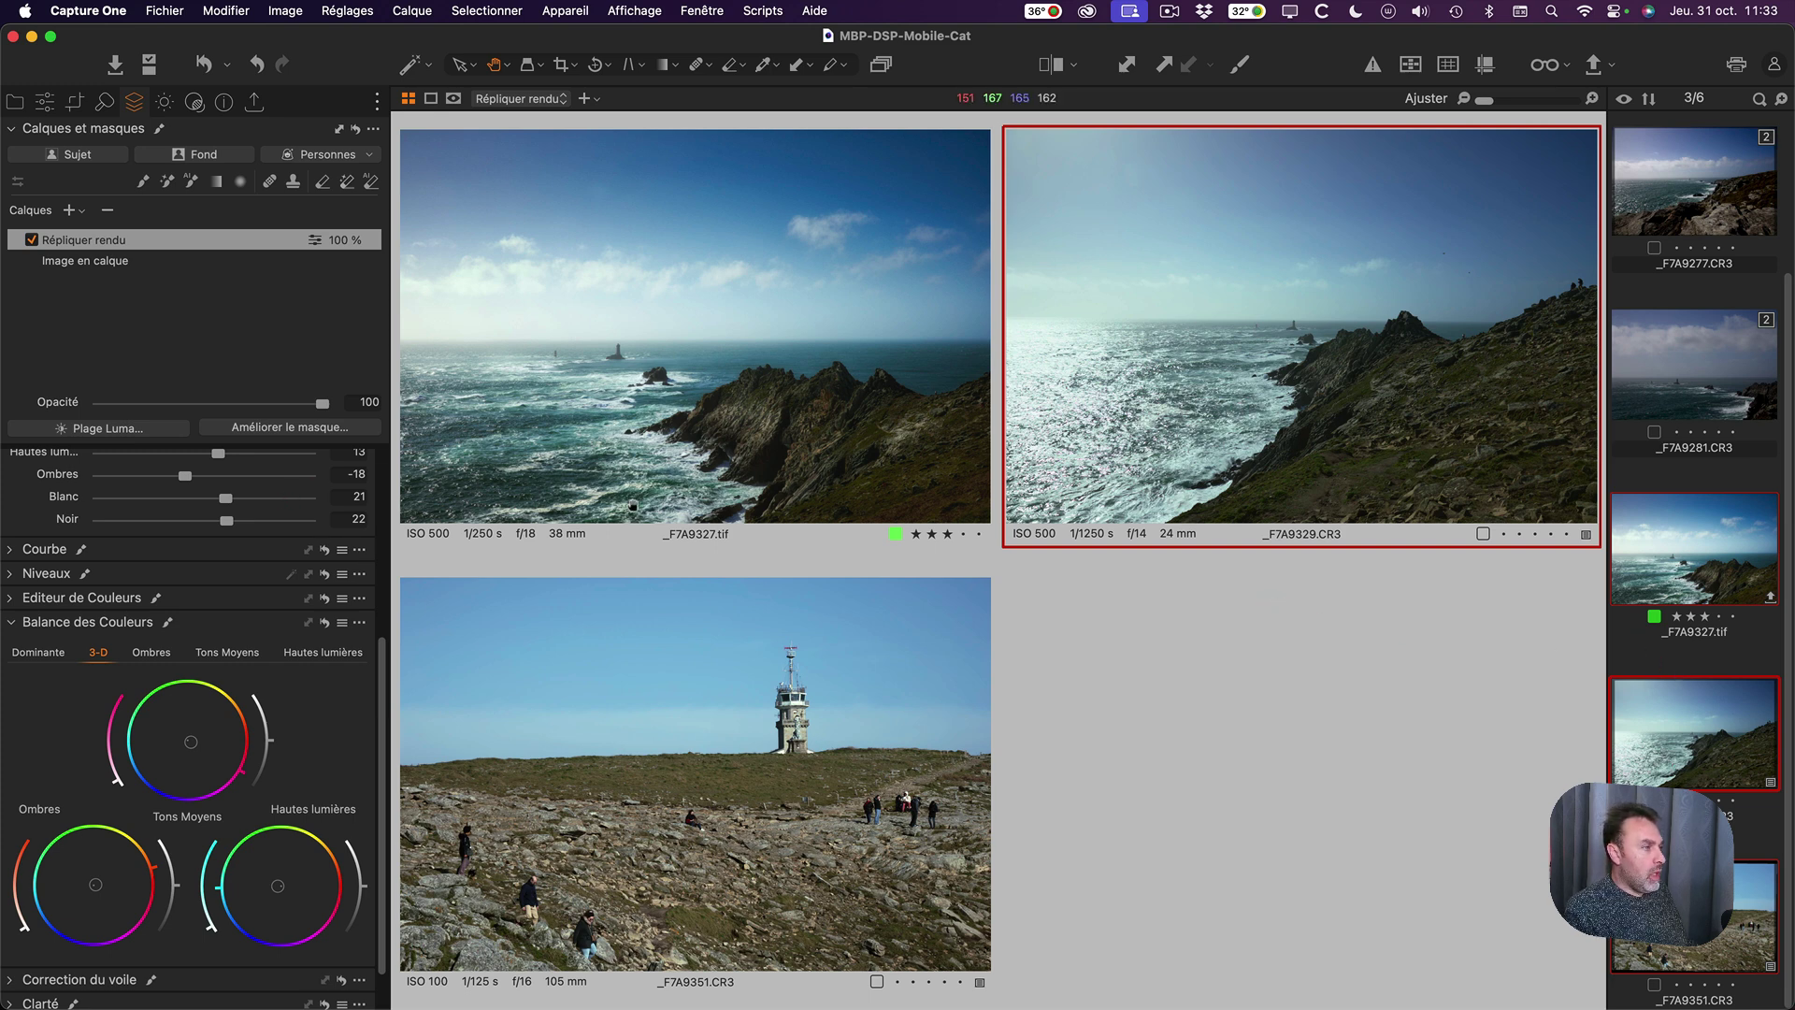
{"action": "scroll", "coordinate": [125, 529], "scroll_direction": "up", "scroll_amount": 5}
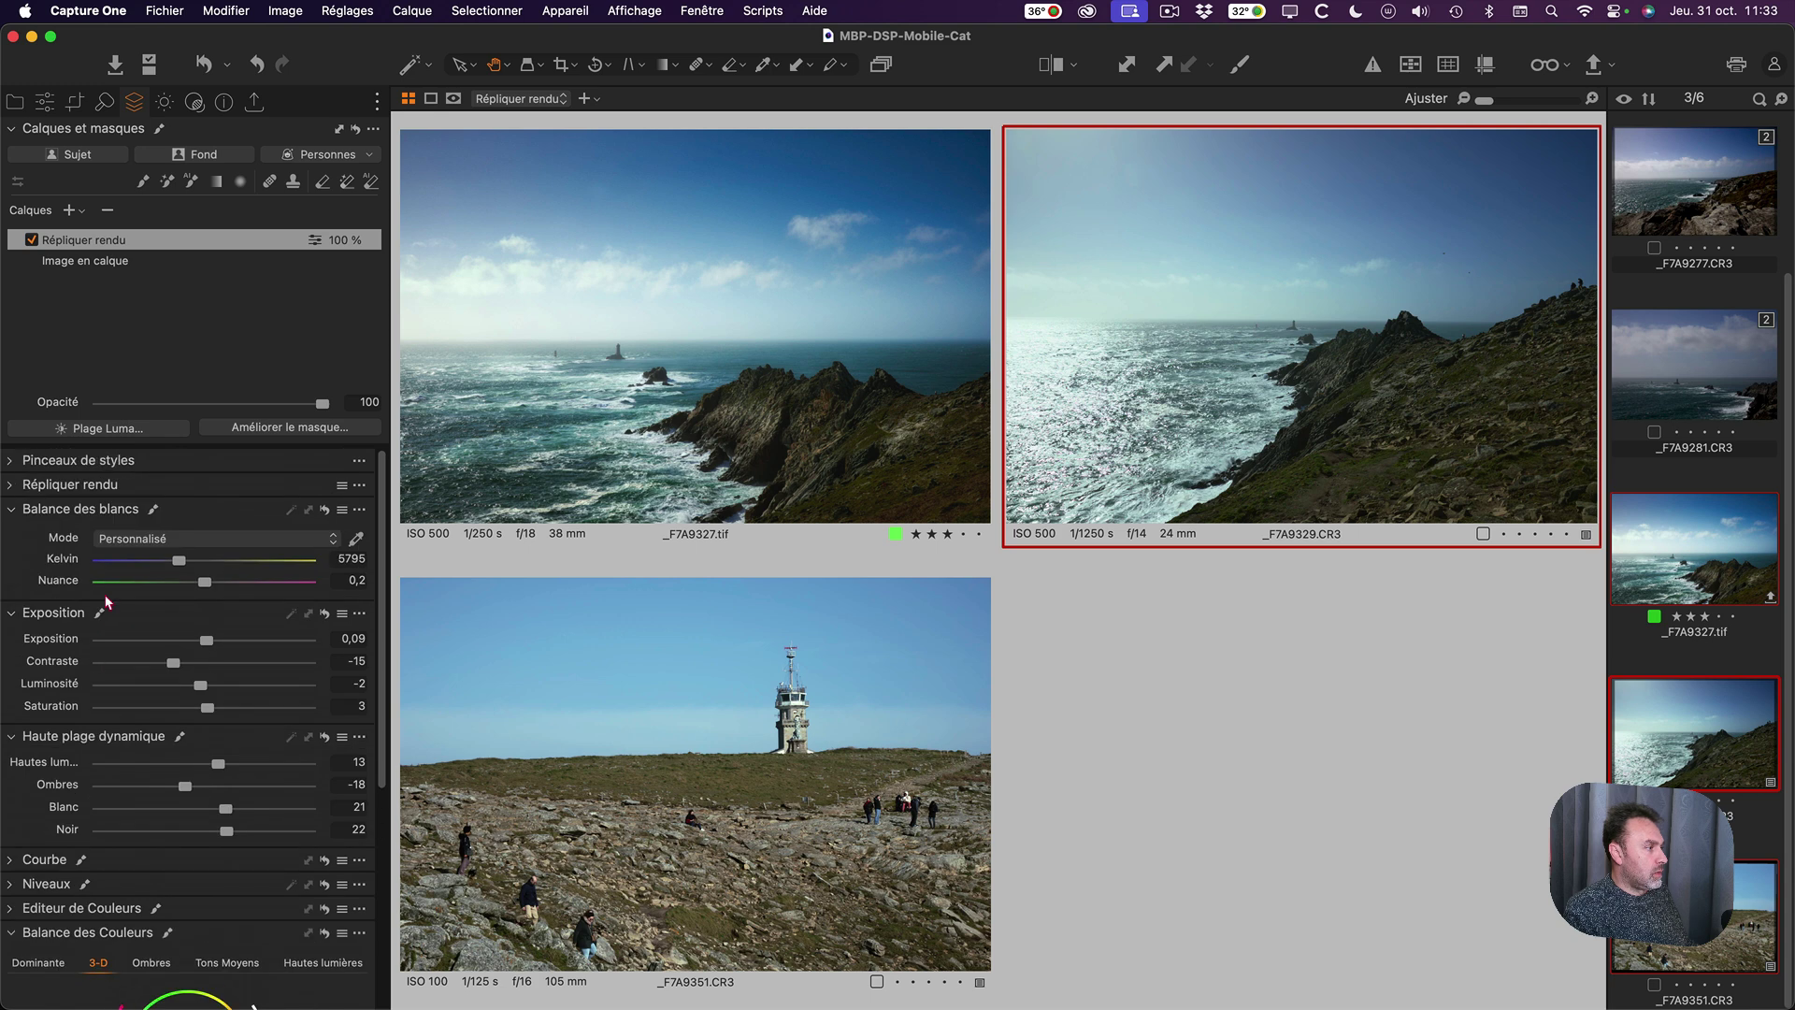
{"action": "left_click", "coordinate": [11, 934]}
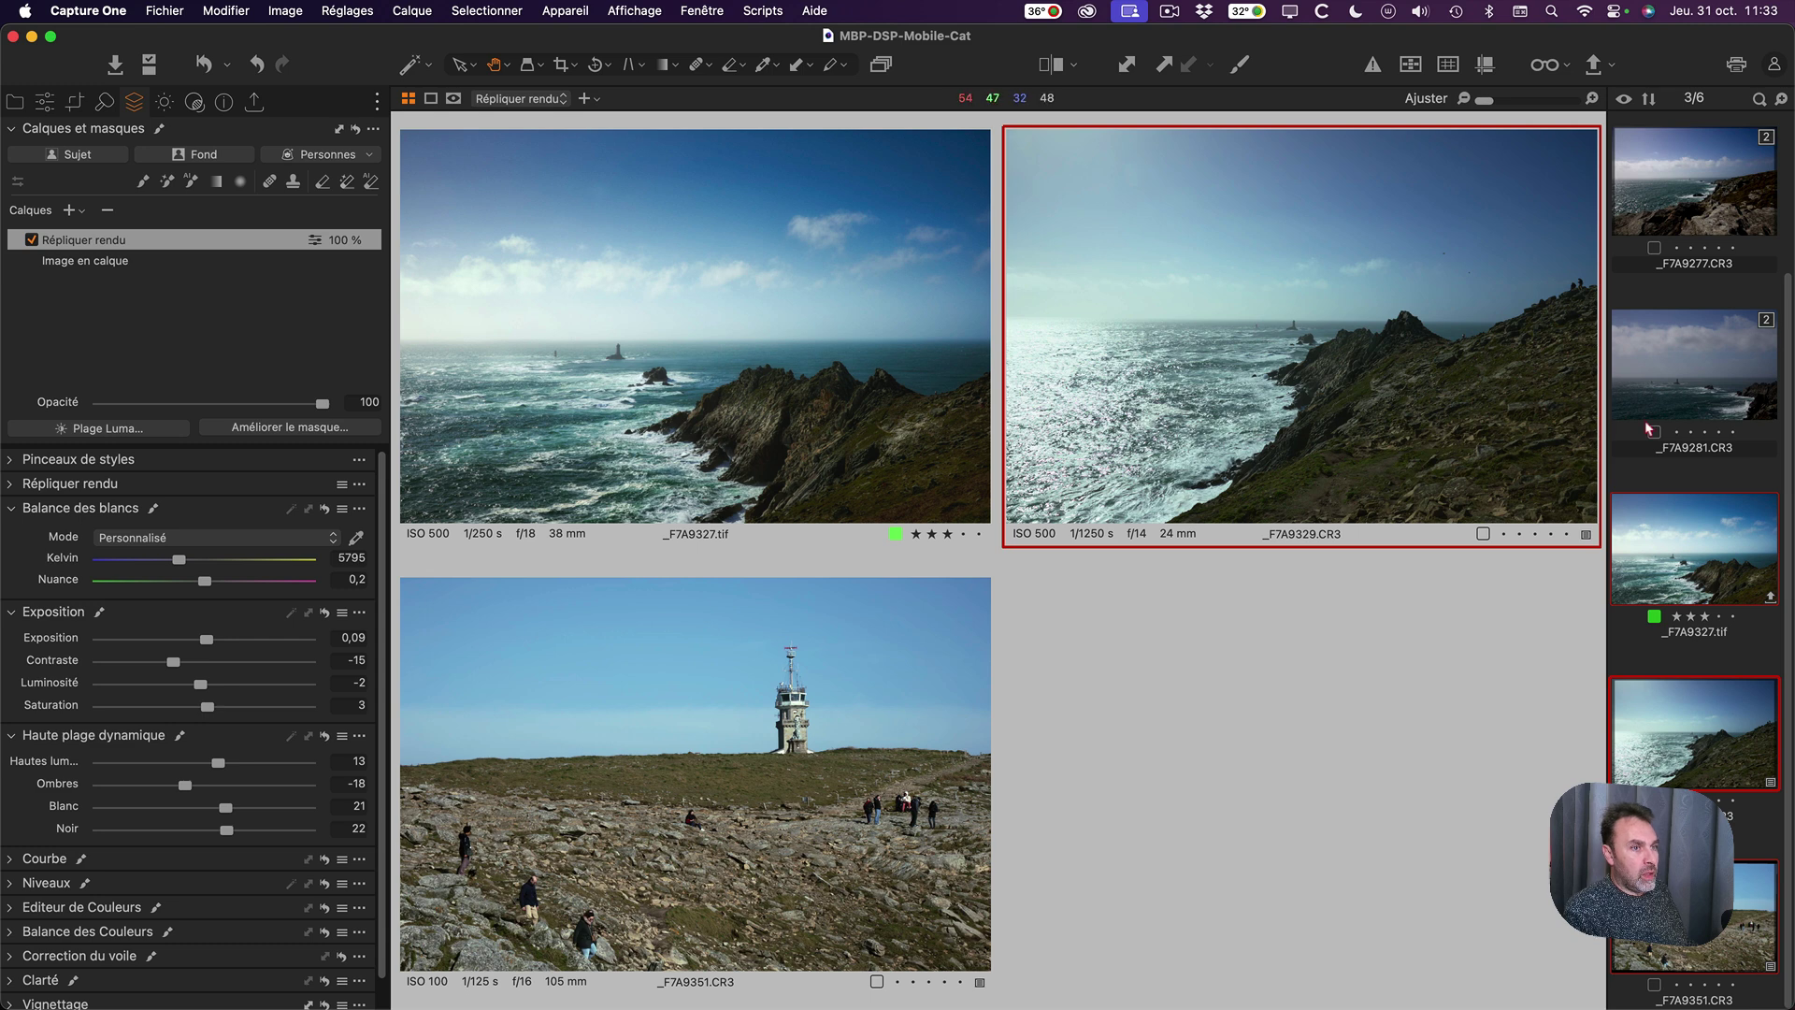
Show only _F7A9281.CR3, expand Répliquer rendu and reset its Impact to 100.
{"action": "left_click", "coordinate": [1694, 357]}
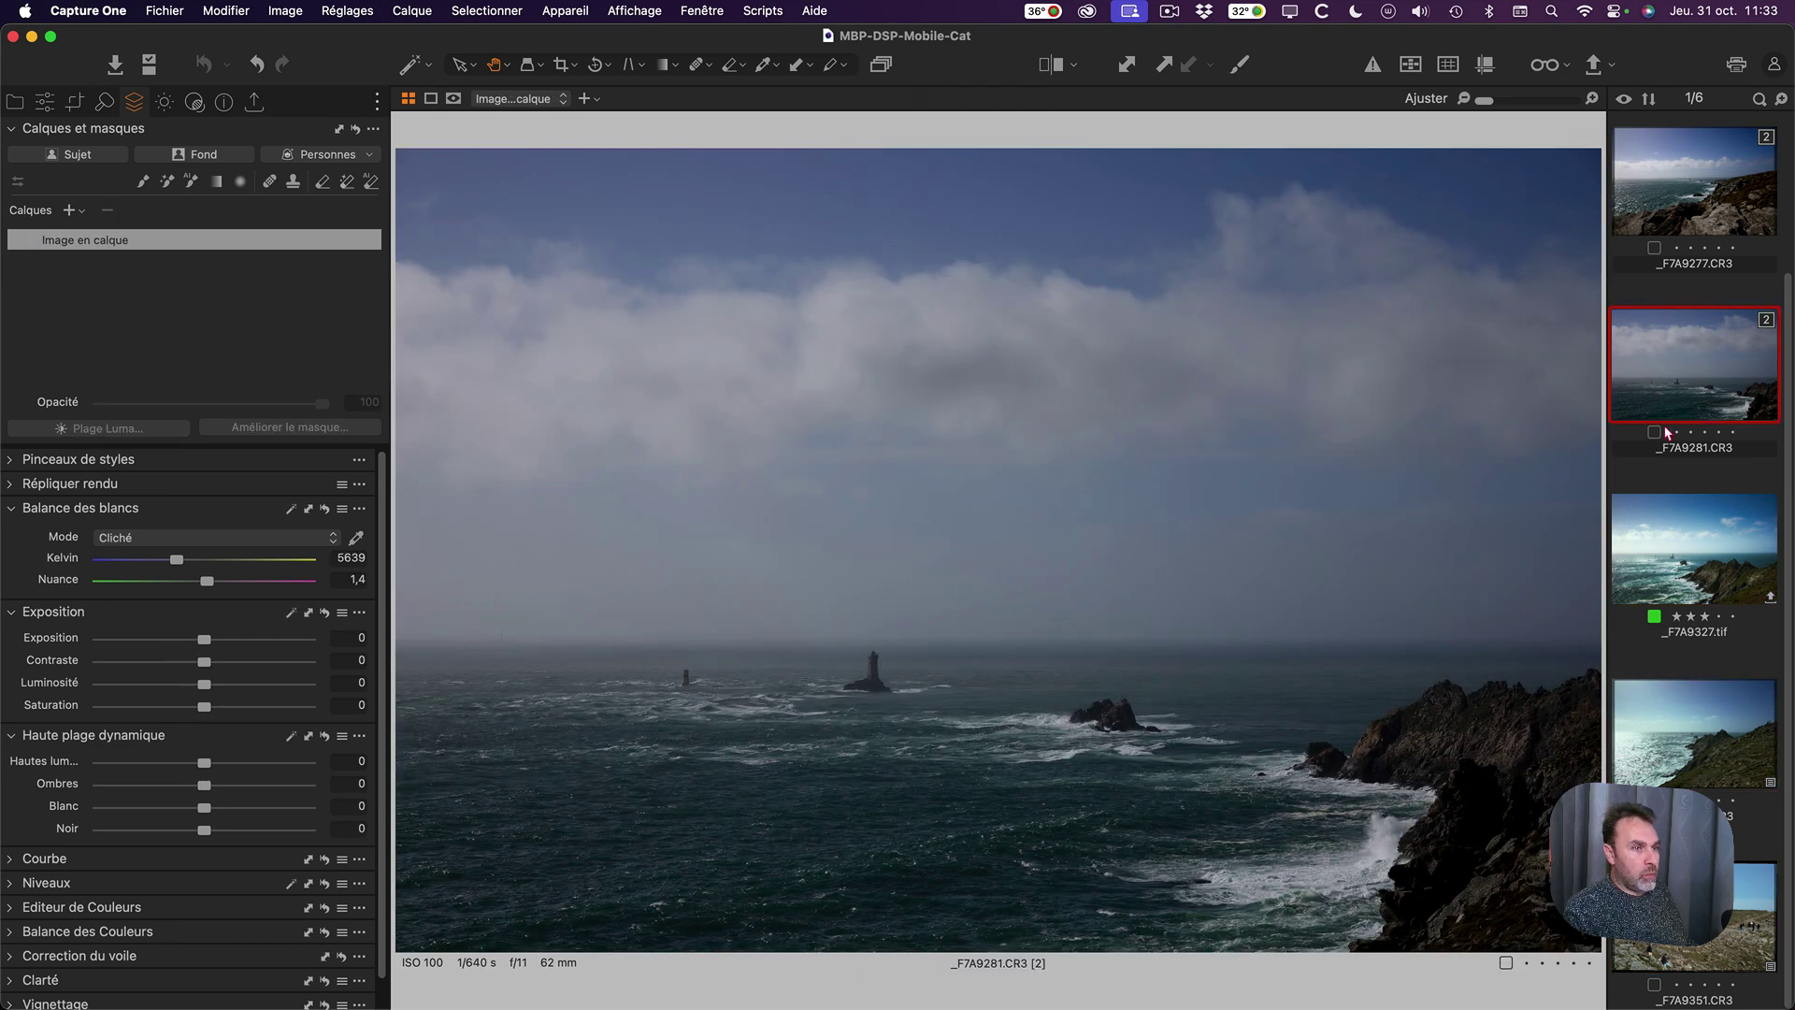
{"action": "scroll", "coordinate": [47, 681], "scroll_direction": "up", "scroll_amount": 1}
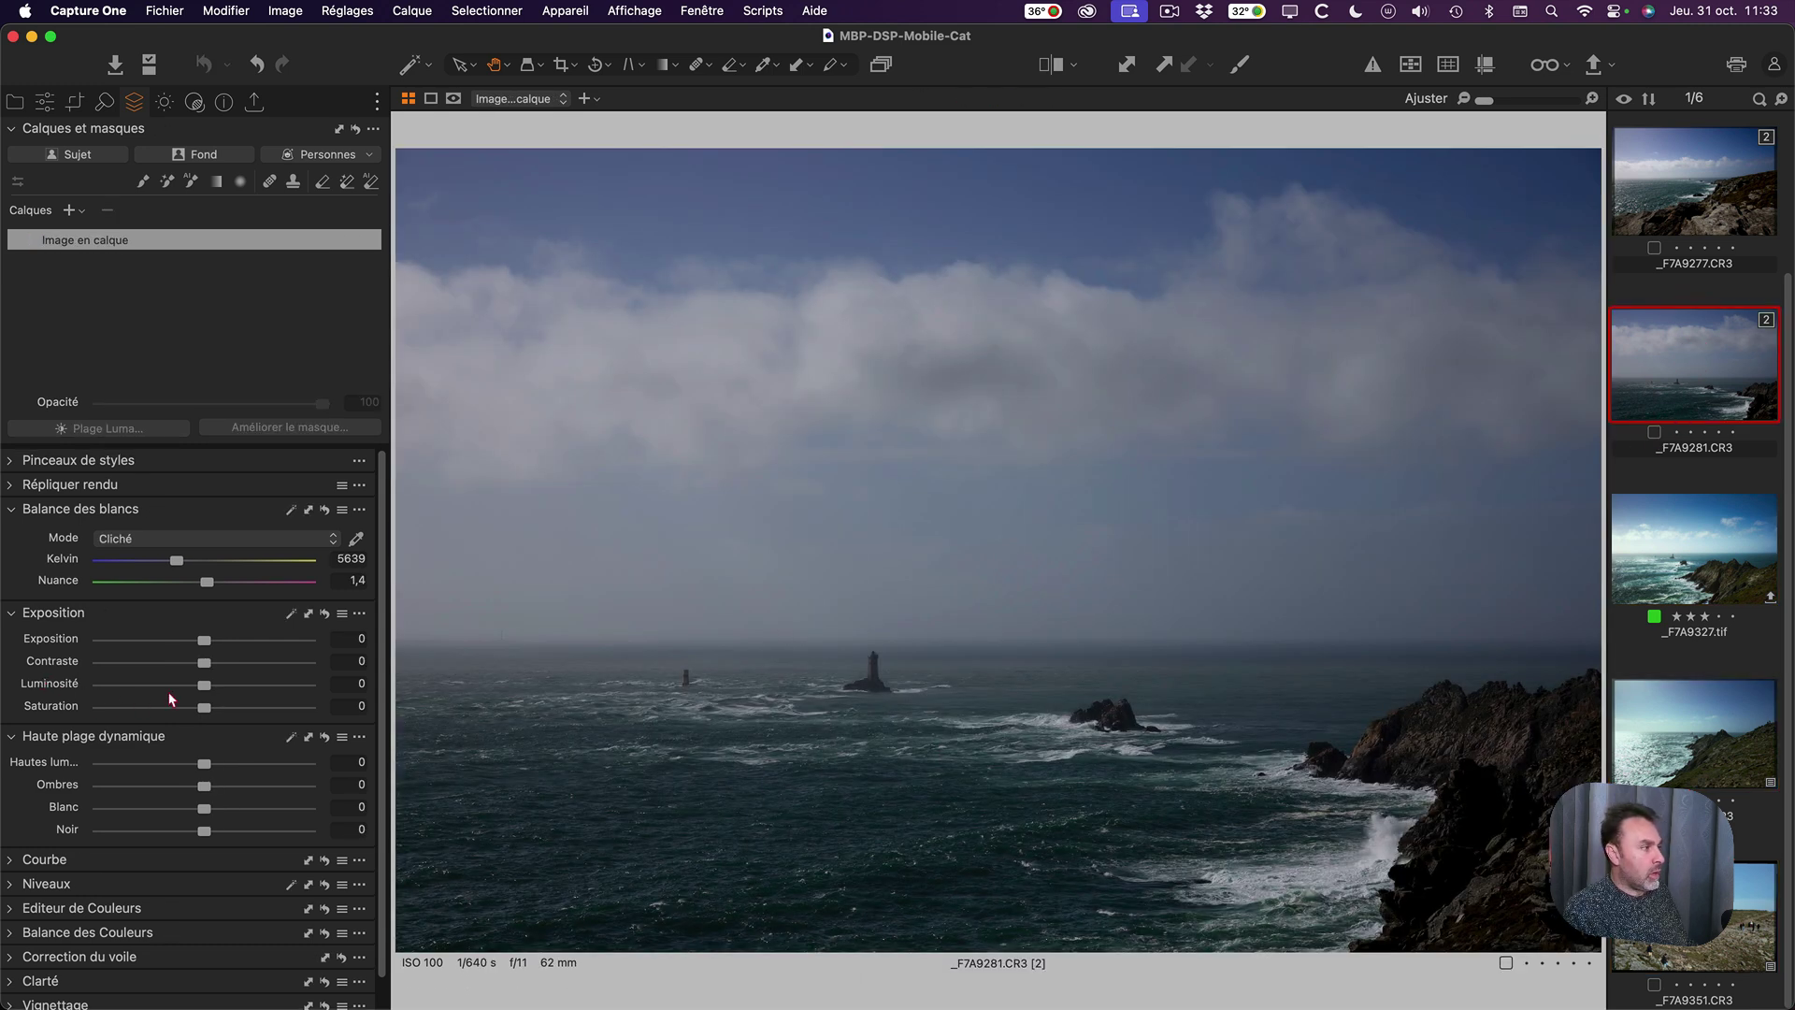
{"action": "left_click", "coordinate": [10, 485]}
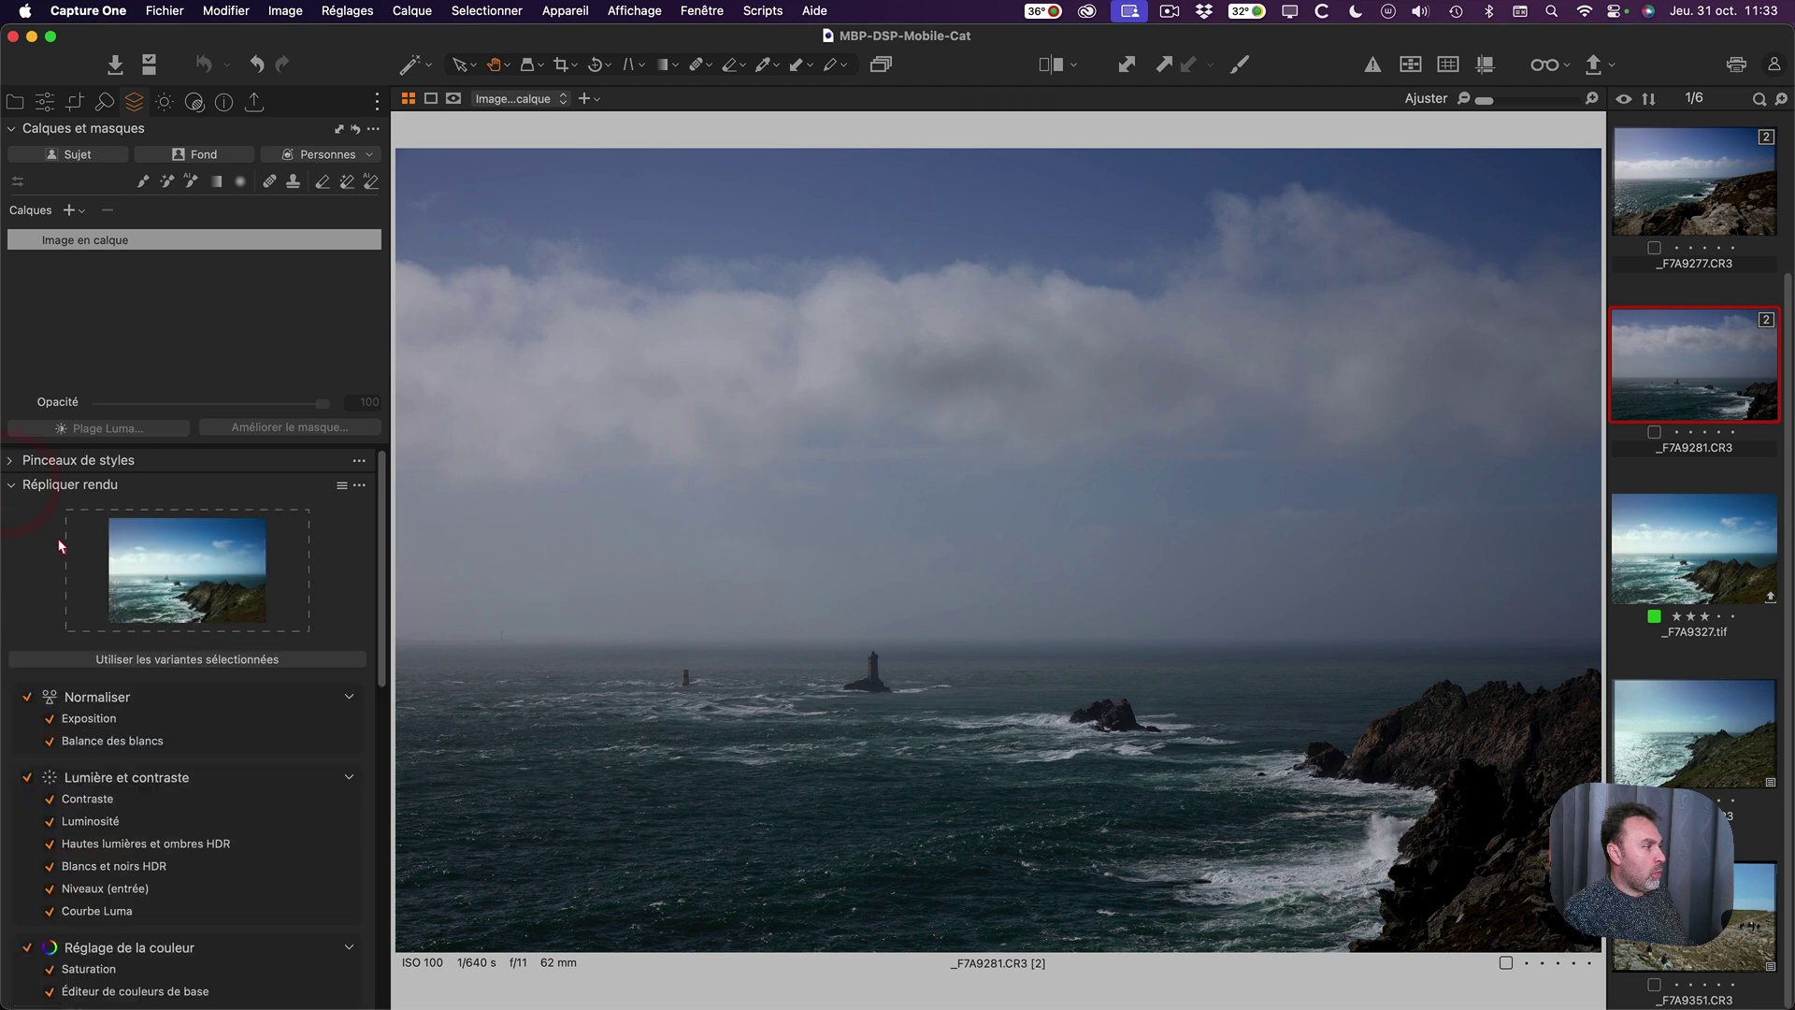
{"action": "scroll", "coordinate": [215, 823], "scroll_direction": "down", "scroll_amount": 5}
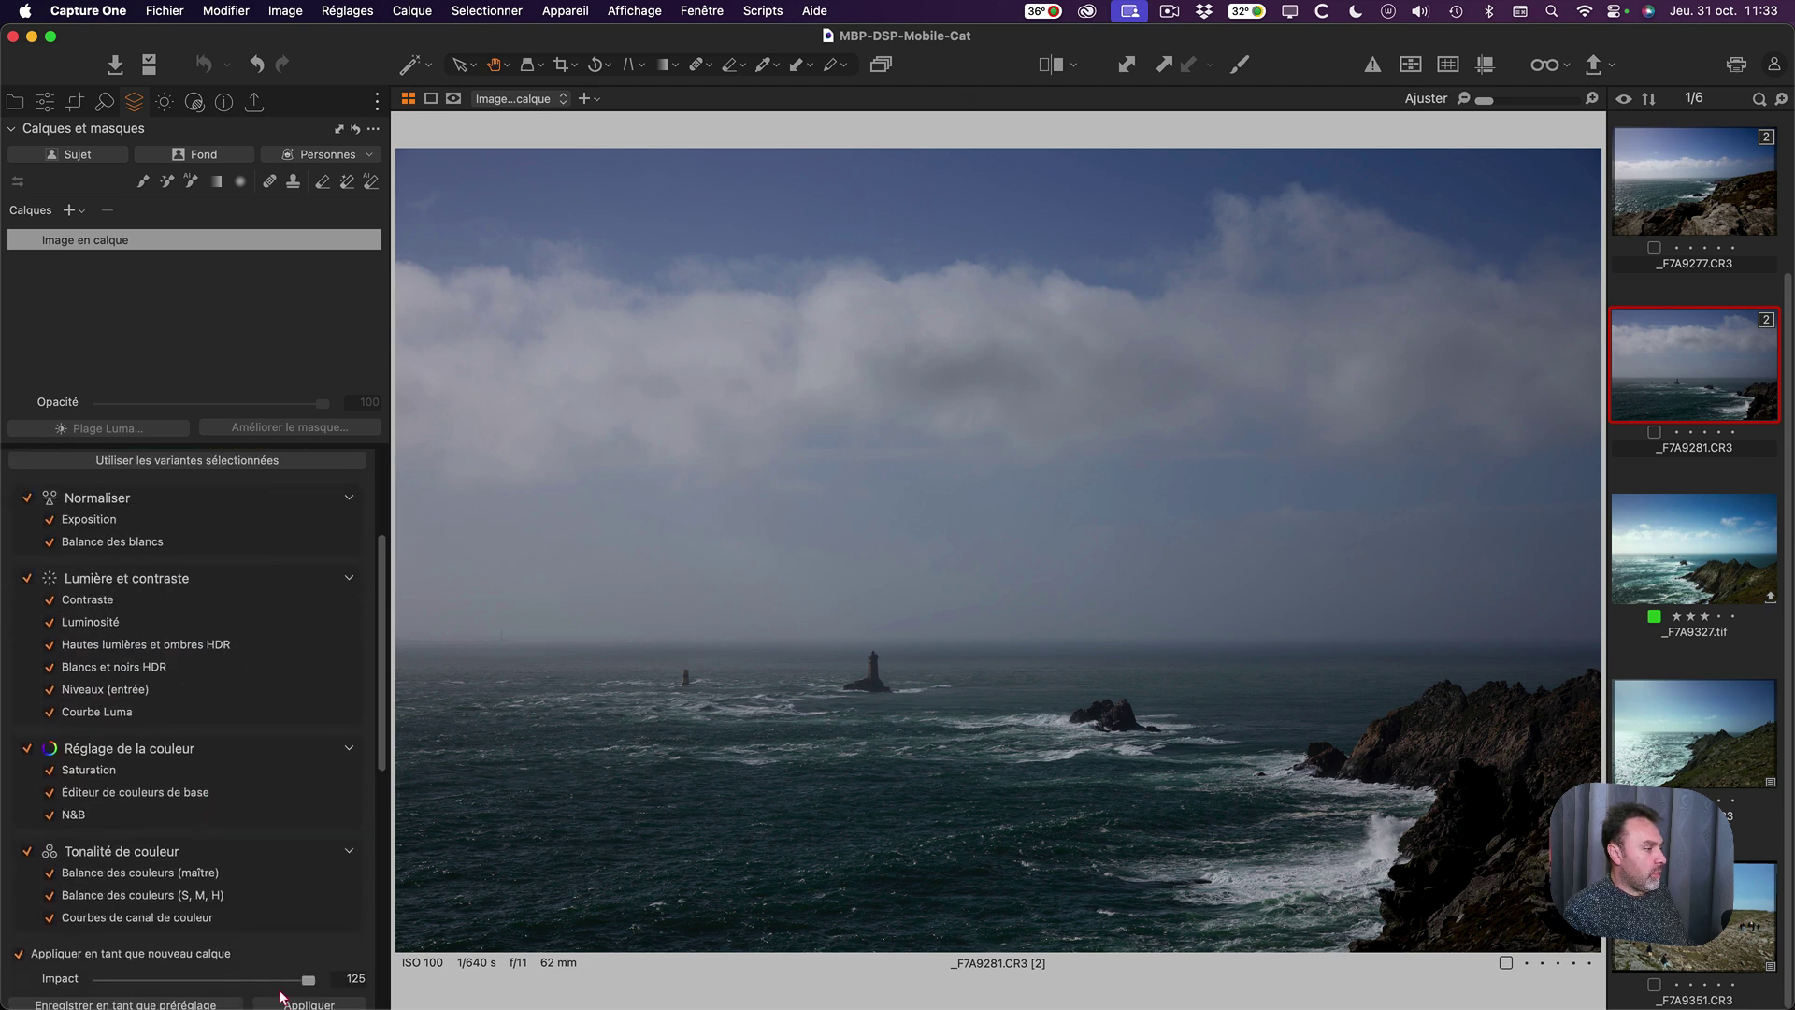
{"action": "double_click", "coordinate": [309, 979]}
{"action": "scroll", "coordinate": [309, 841], "scroll_direction": "down", "scroll_amount": 8}
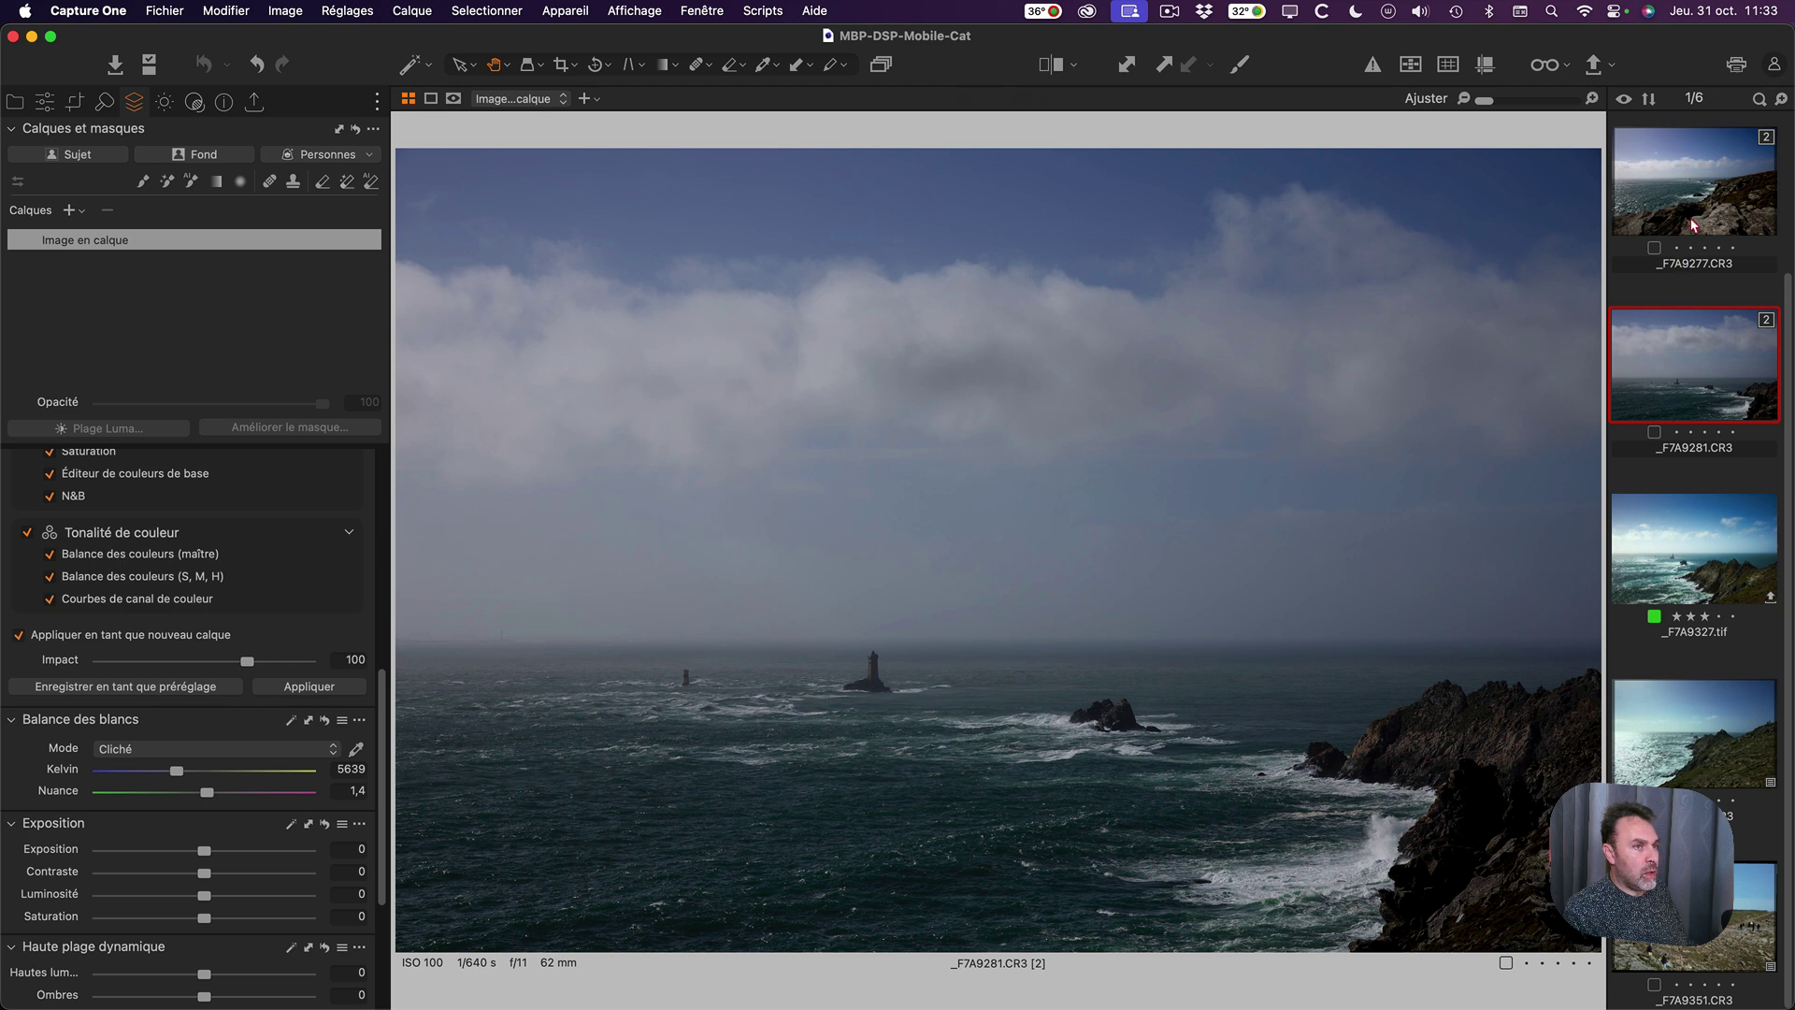
Select _F7A9277.CR3 and _F7A9281.CR3 together, with _F7A9277.CR3 active, and apply Répliquer rendu.
{"action": "left_click", "coordinate": [1697, 185]}
{"action": "left_click", "coordinate": [1651, 372]}
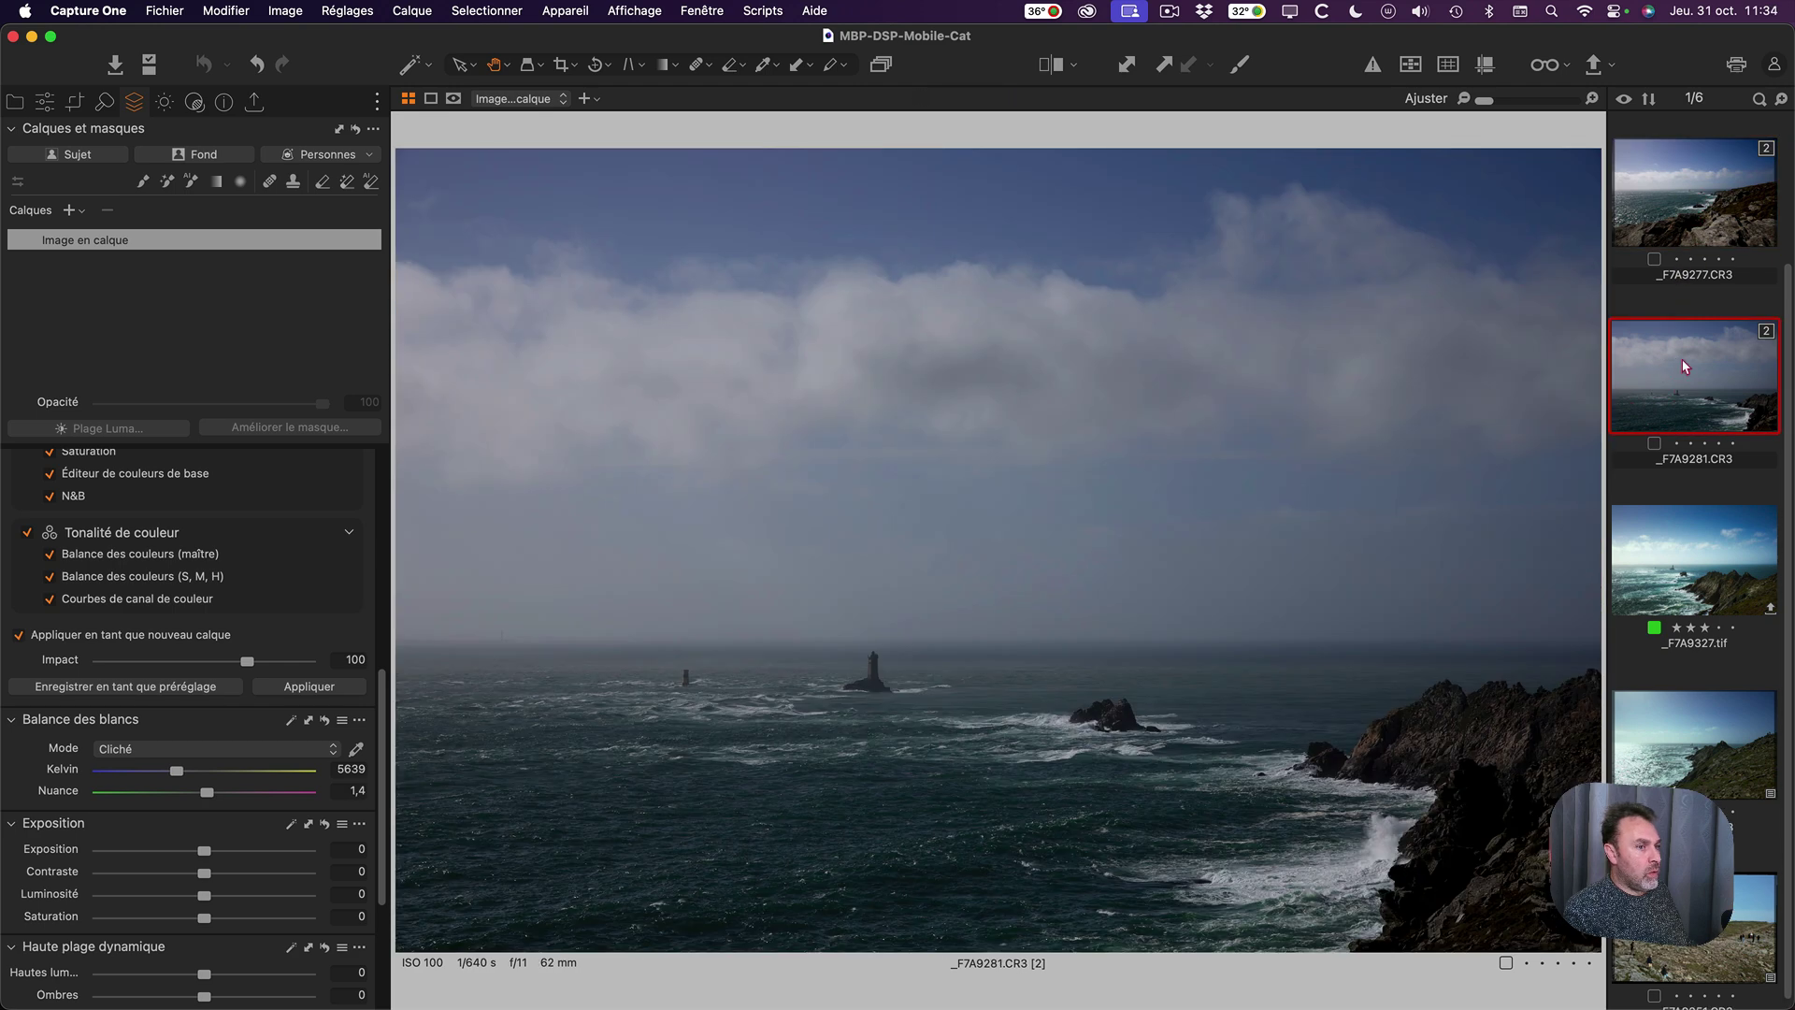
{"action": "left_click", "coordinate": [1680, 230]}
{"action": "left_click", "coordinate": [1663, 346], "text": "super"}
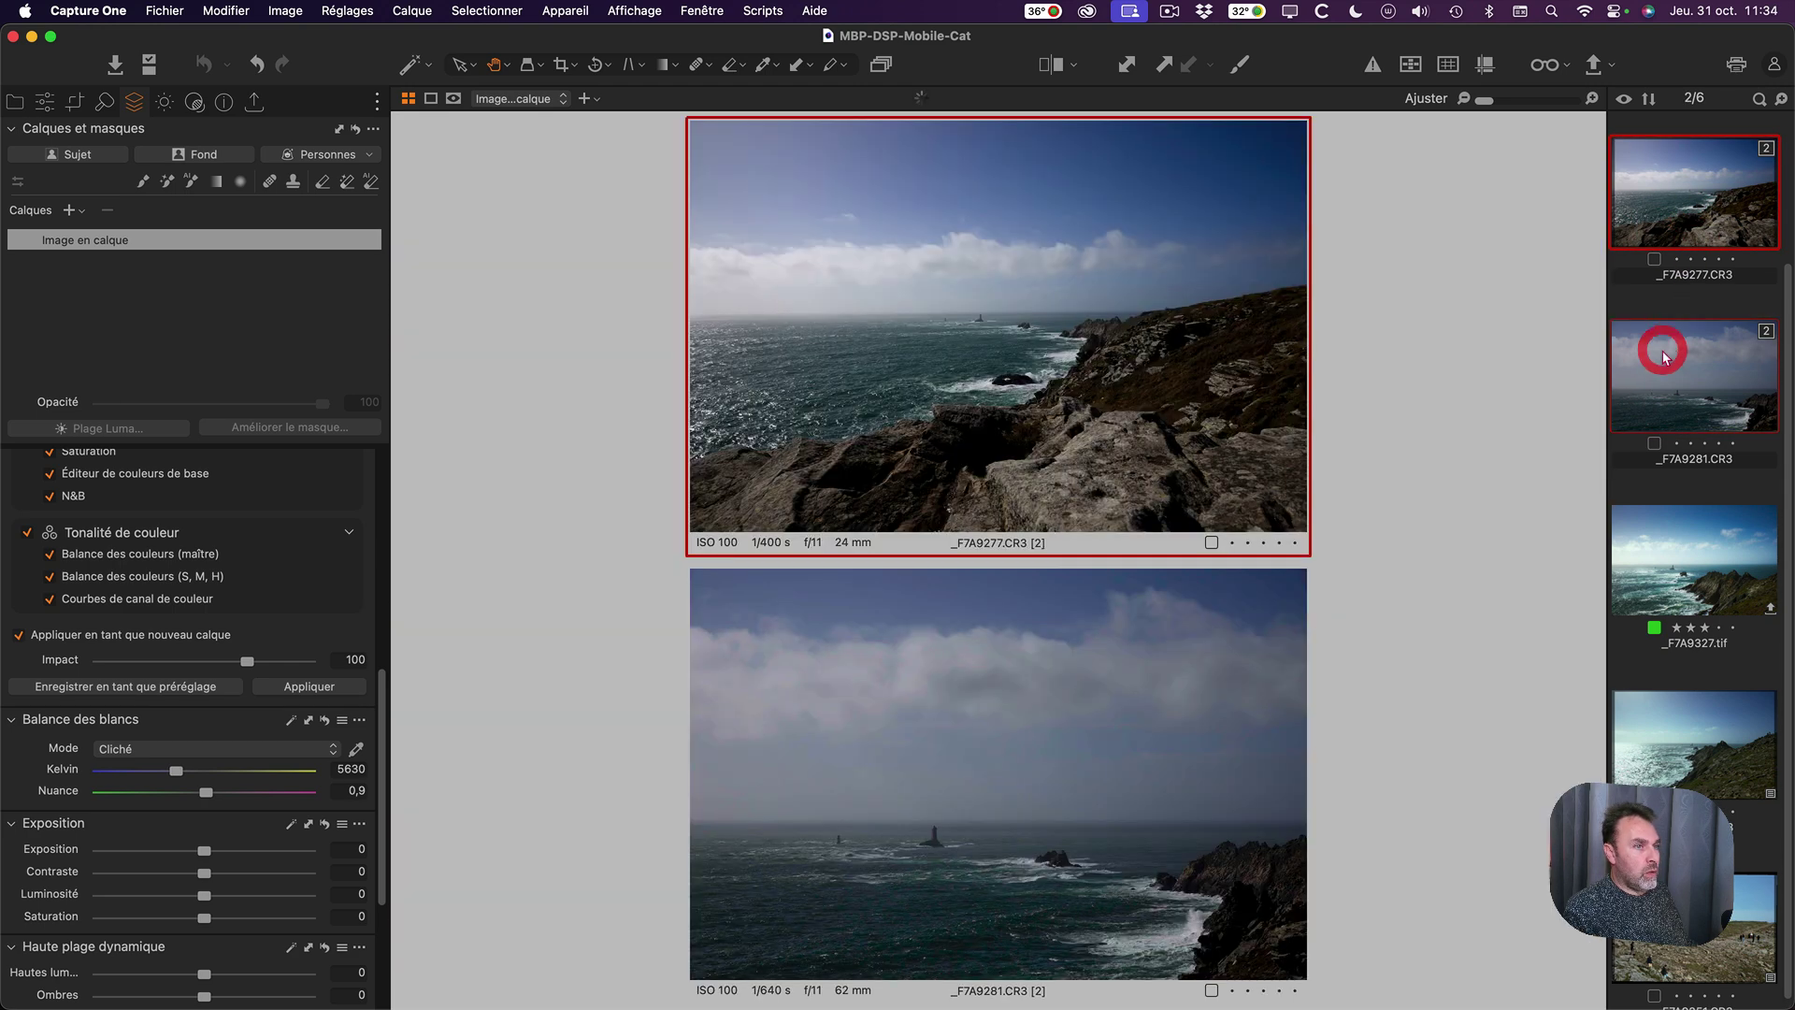
{"action": "left_click", "coordinate": [283, 689]}
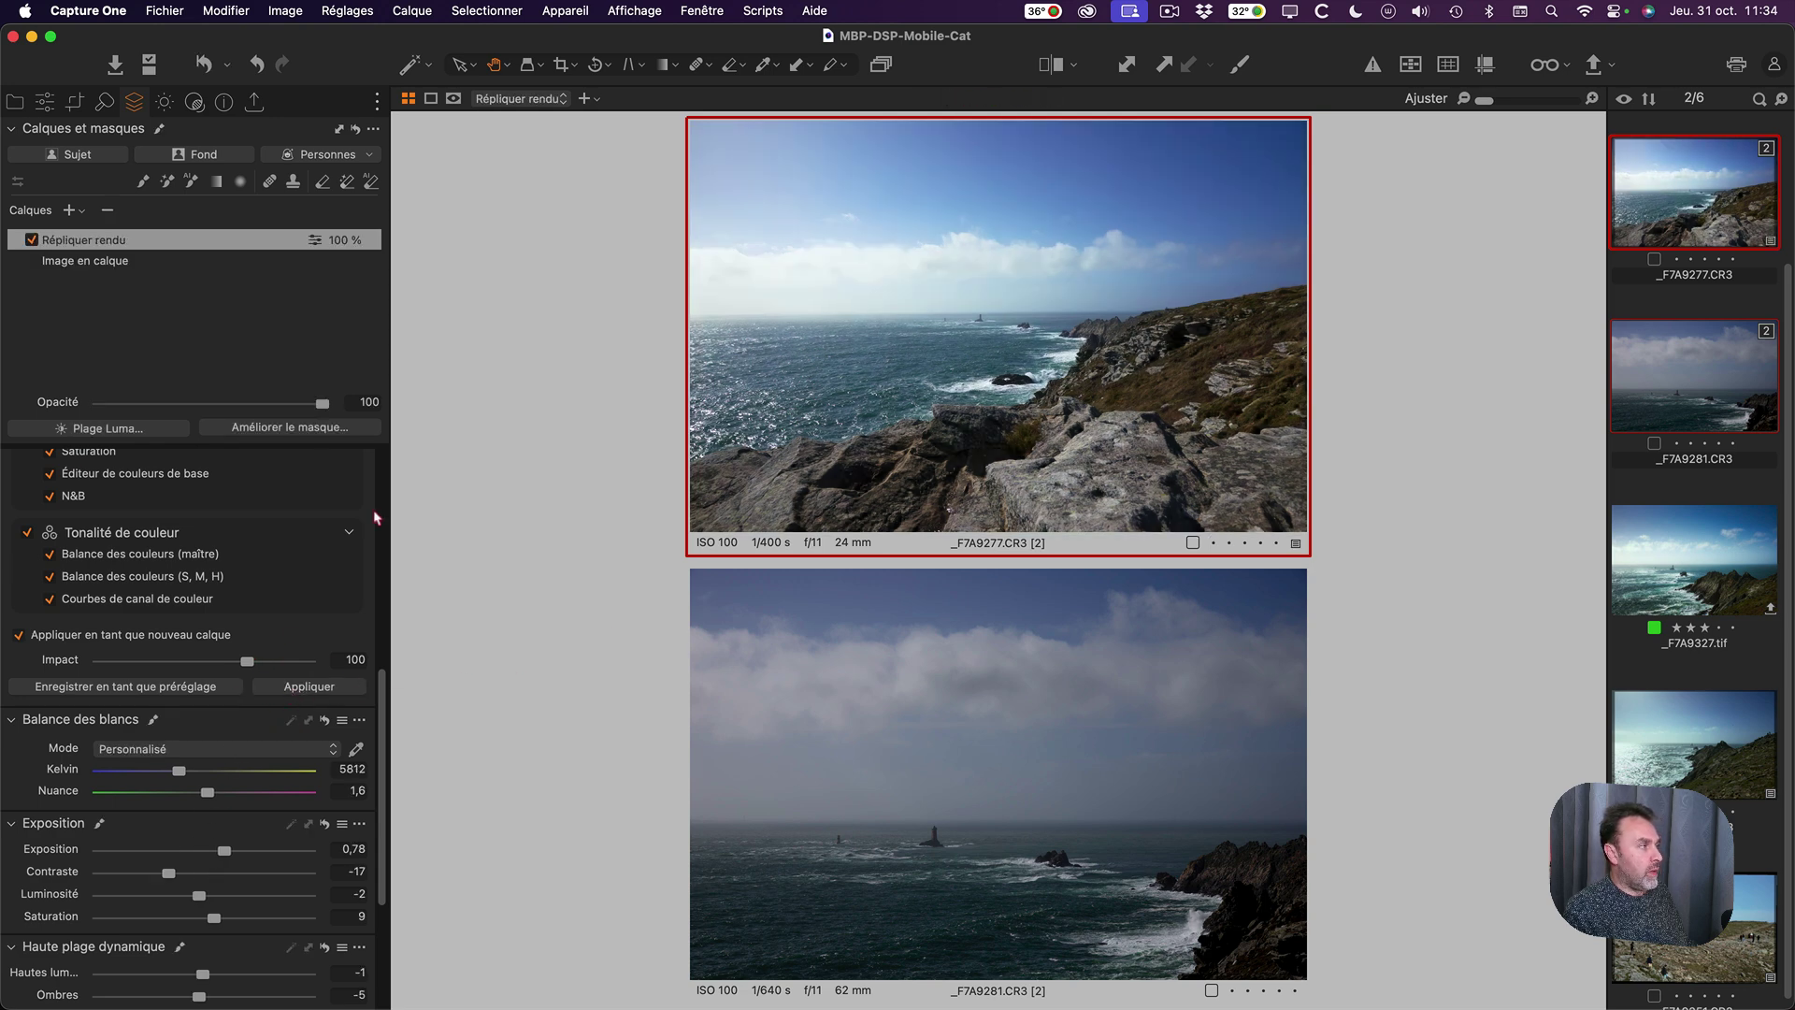
Add _F7A9327.tif to the comparison and apply Répliquer rendu to _F7A9281.CR3 with Normaliser turned off.
{"action": "scroll", "coordinate": [308, 551], "scroll_direction": "up", "scroll_amount": 5}
{"action": "left_click", "coordinate": [1744, 571], "text": "super"}
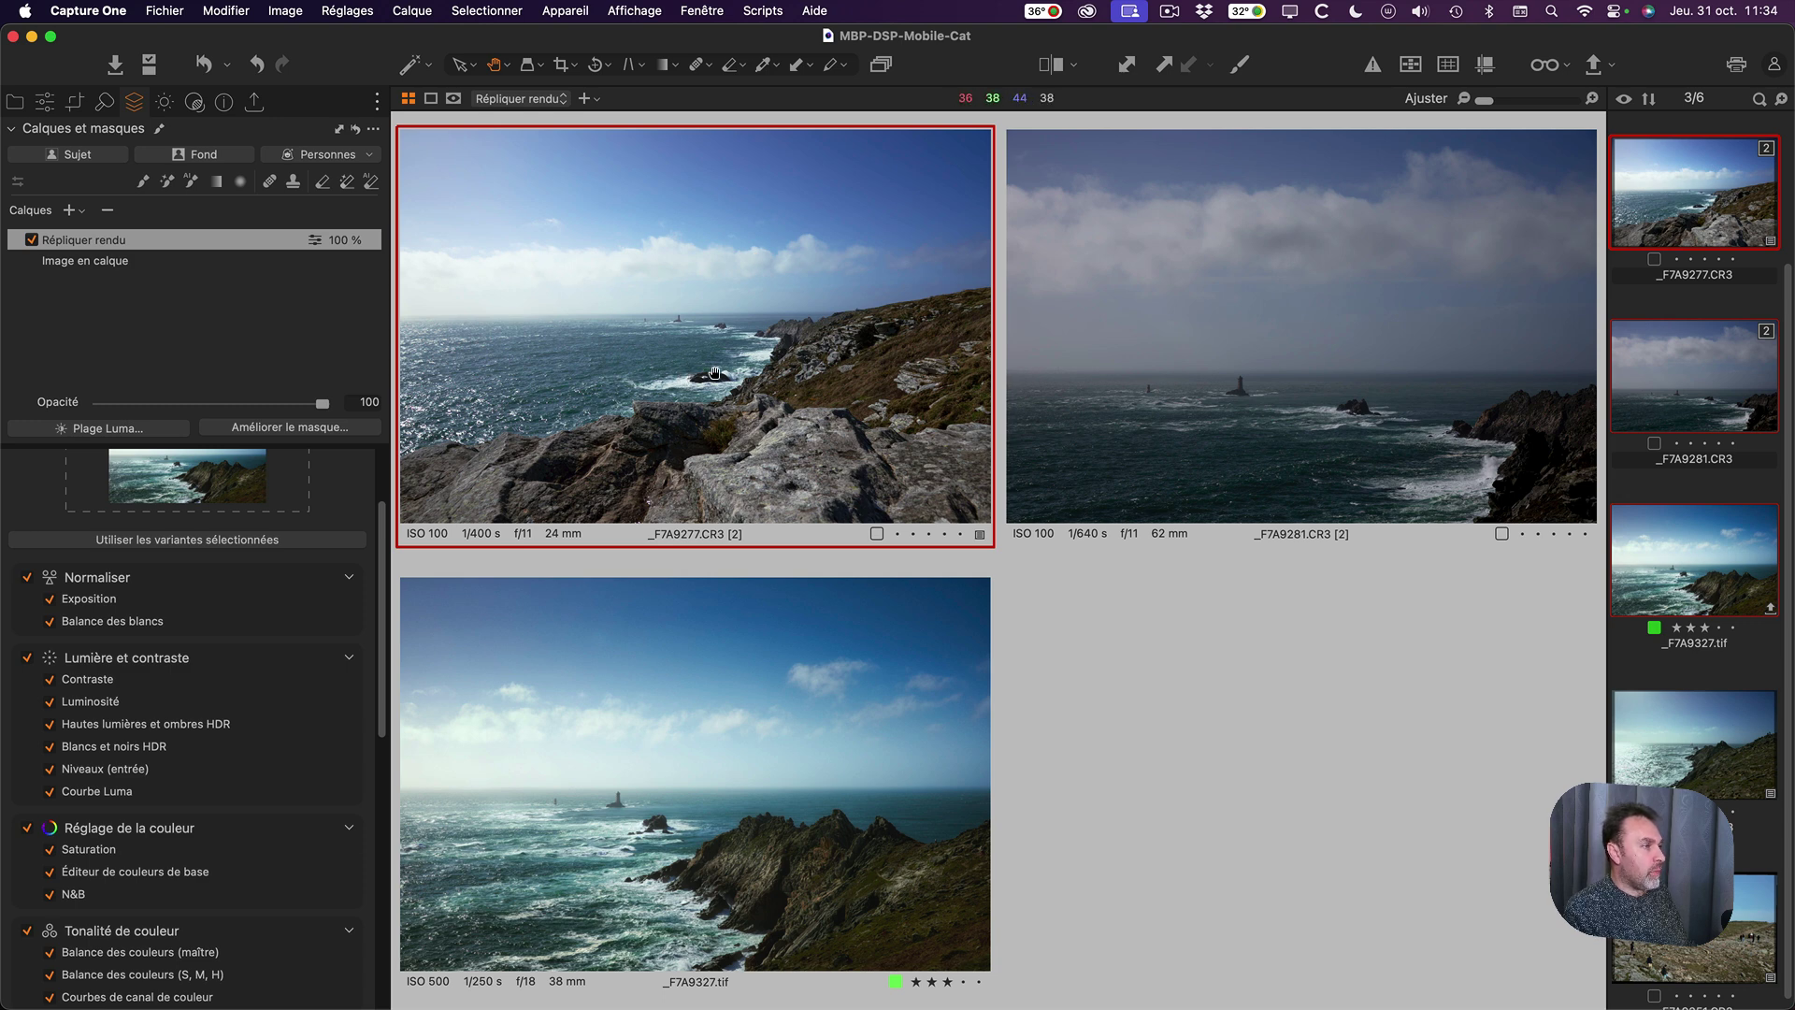
{"action": "left_click", "coordinate": [1104, 414]}
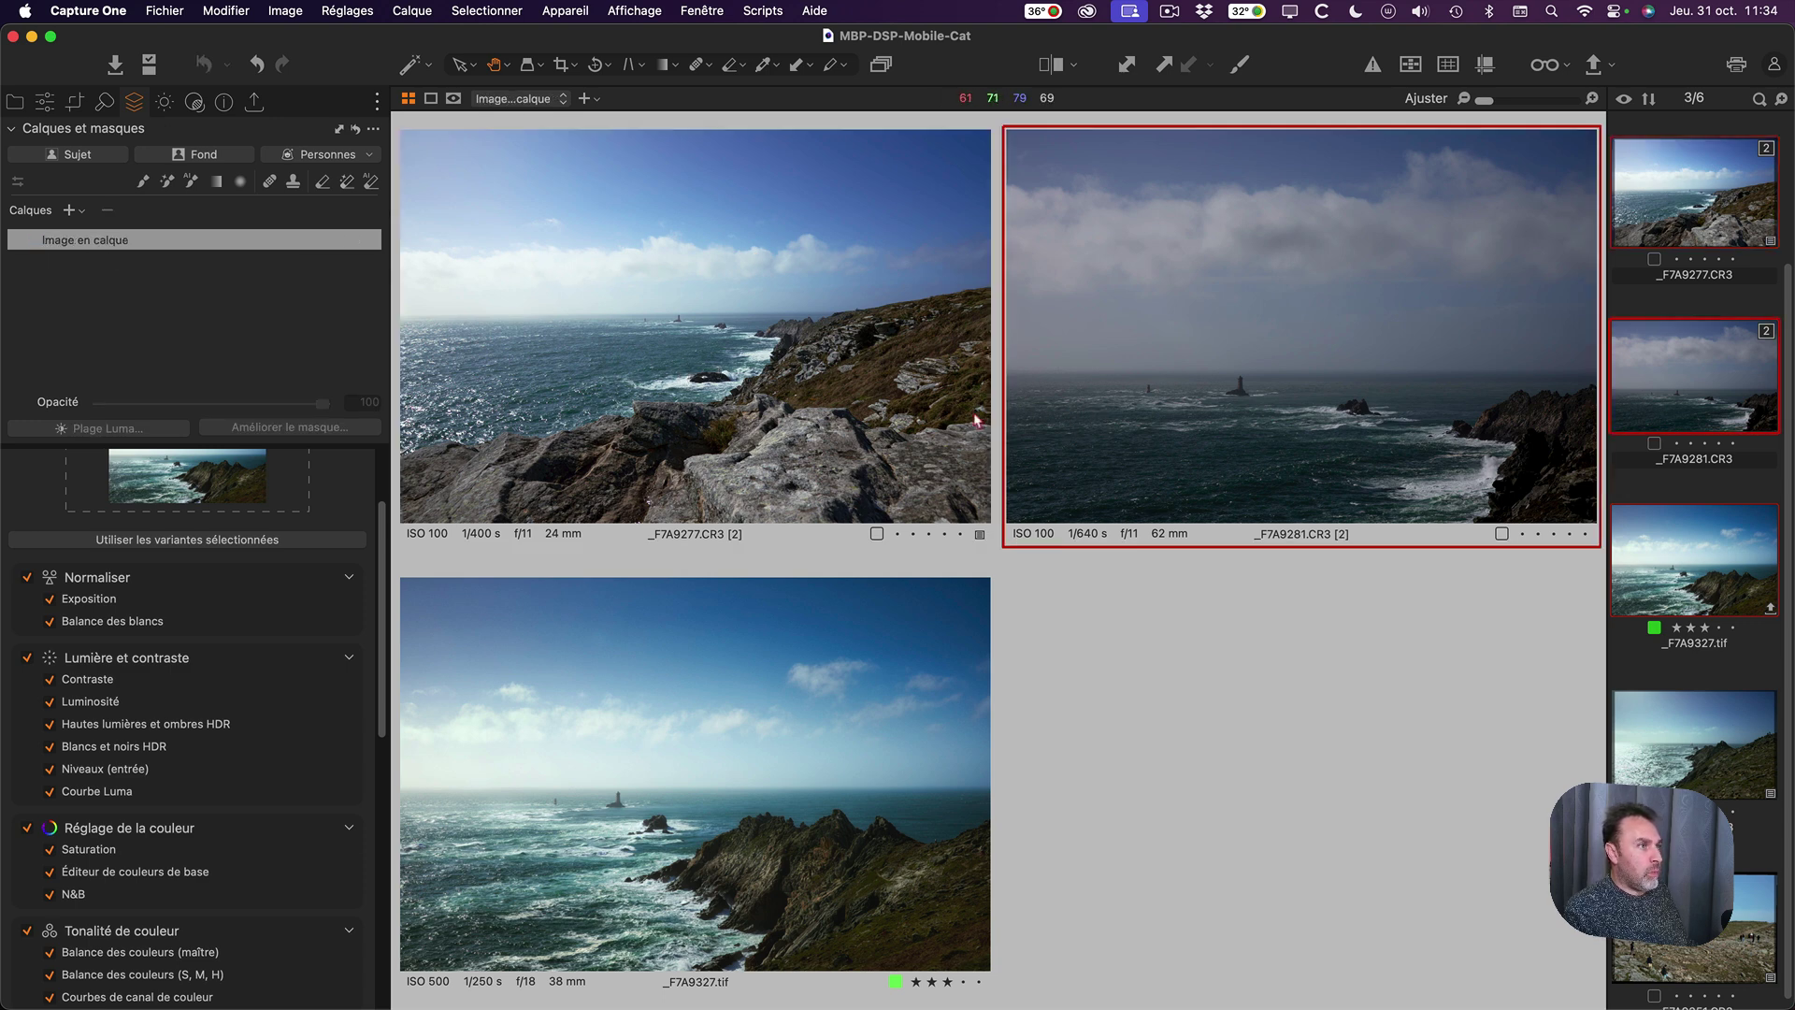
{"action": "left_click", "coordinate": [27, 578]}
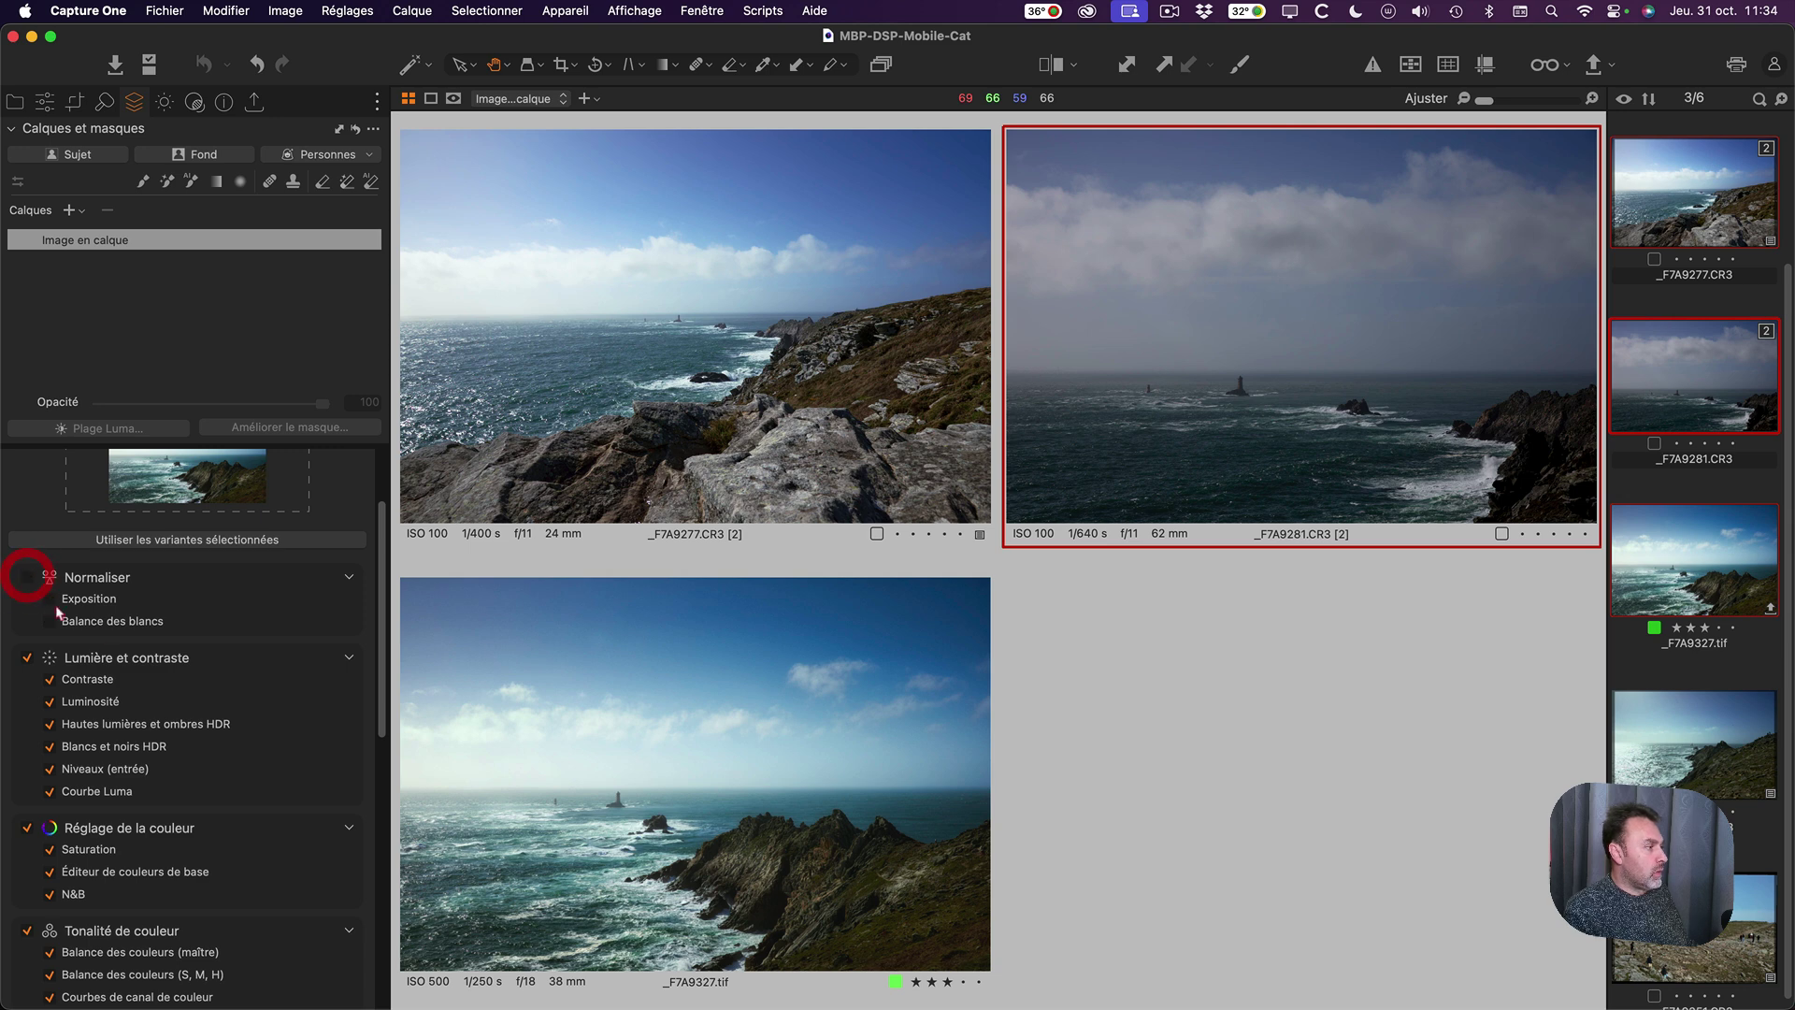
{"action": "scroll", "coordinate": [151, 695], "scroll_direction": "down", "scroll_amount": 1}
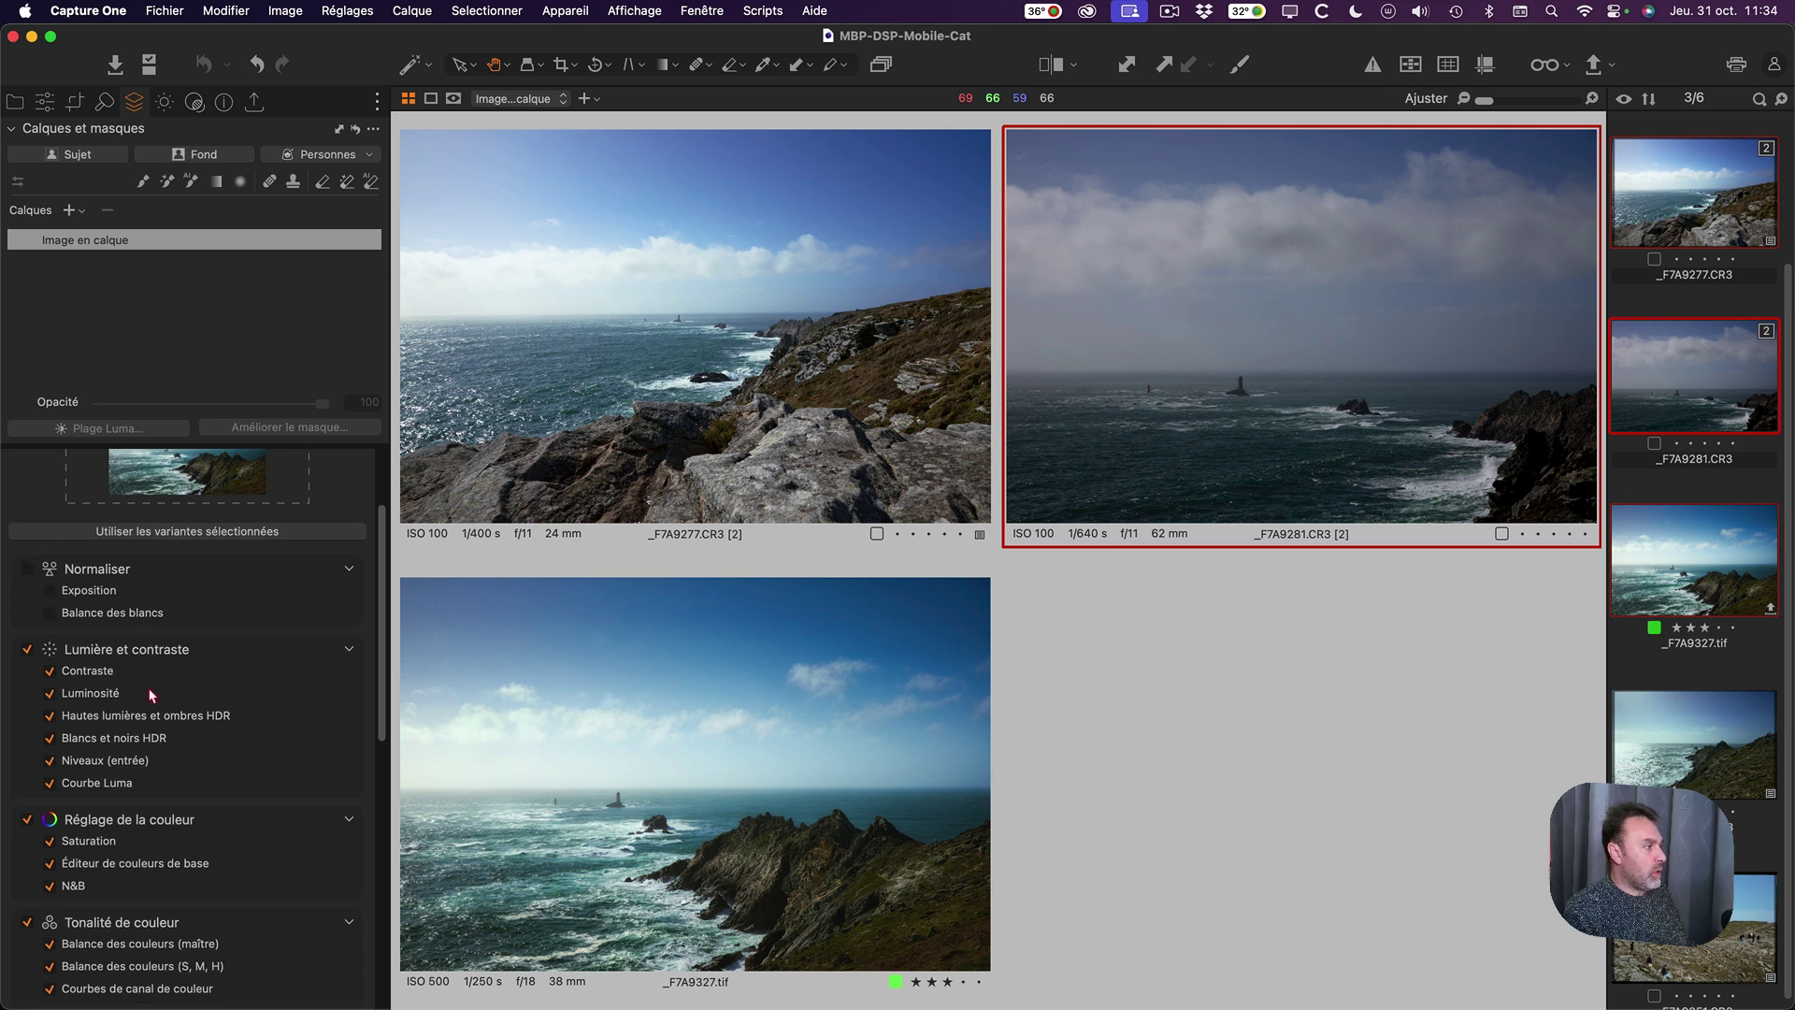
{"action": "scroll", "coordinate": [140, 659], "scroll_direction": "down", "scroll_amount": 5}
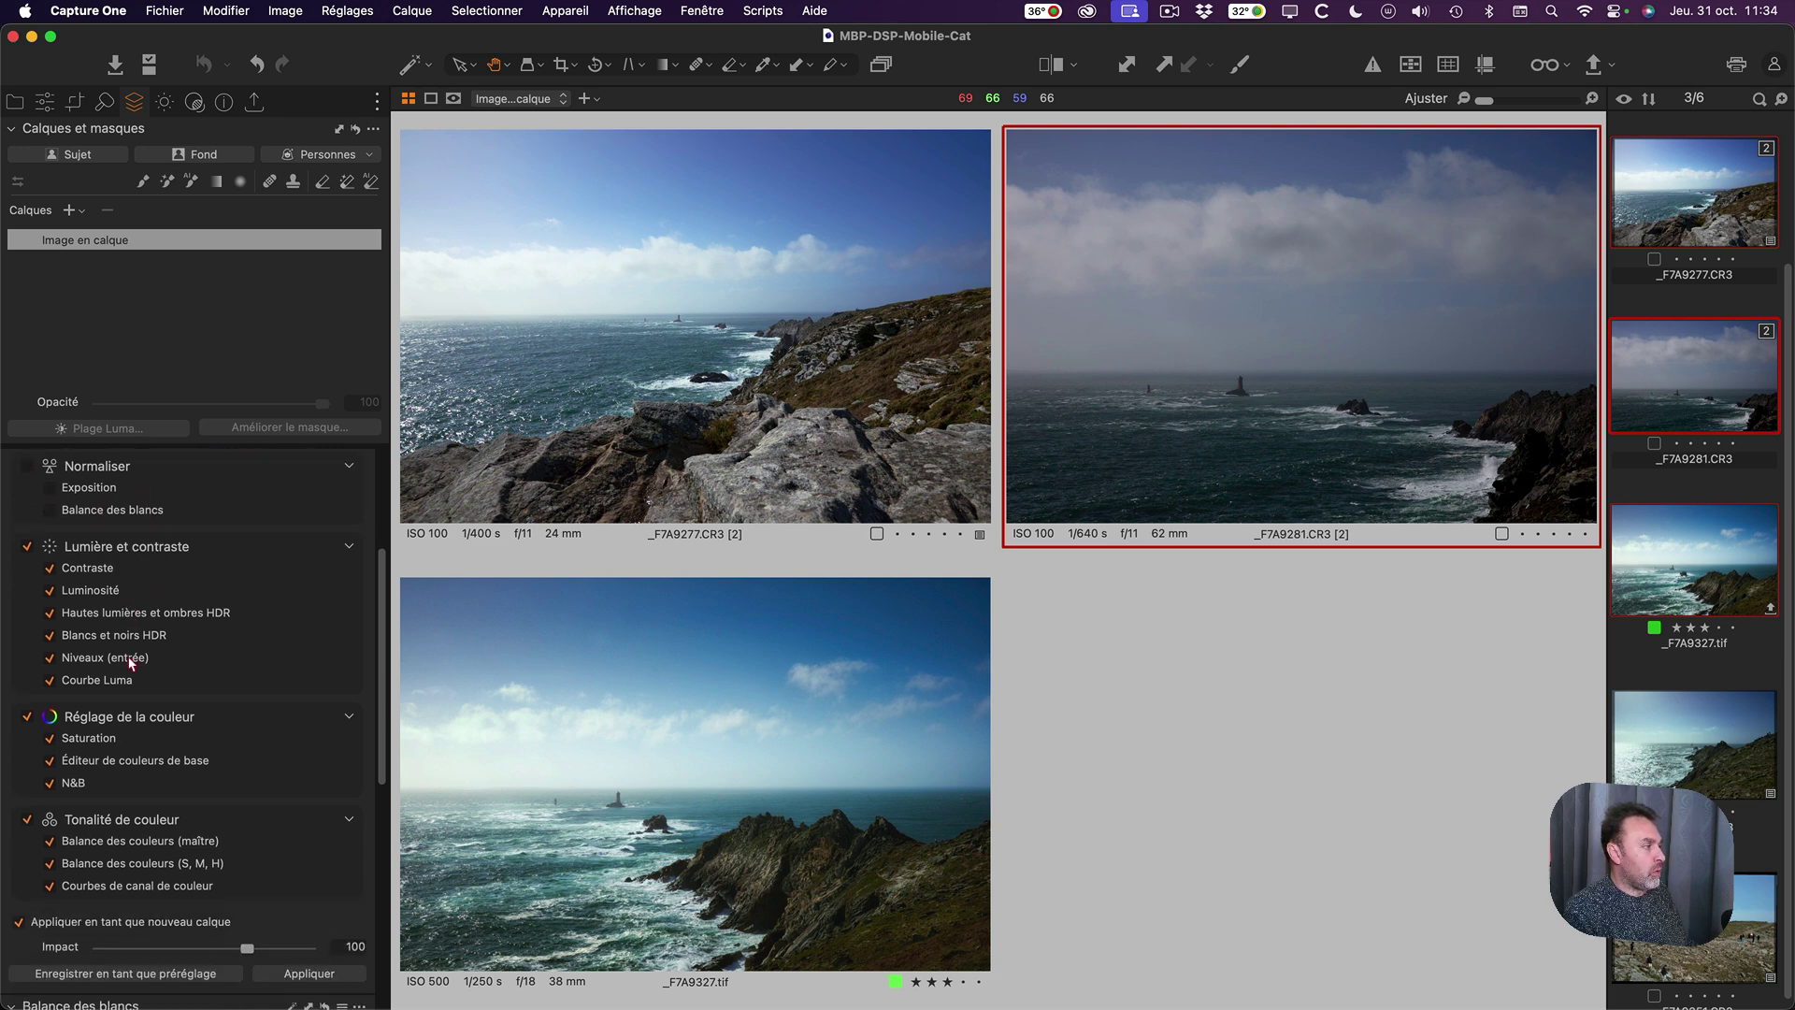
{"action": "left_click", "coordinate": [295, 804]}
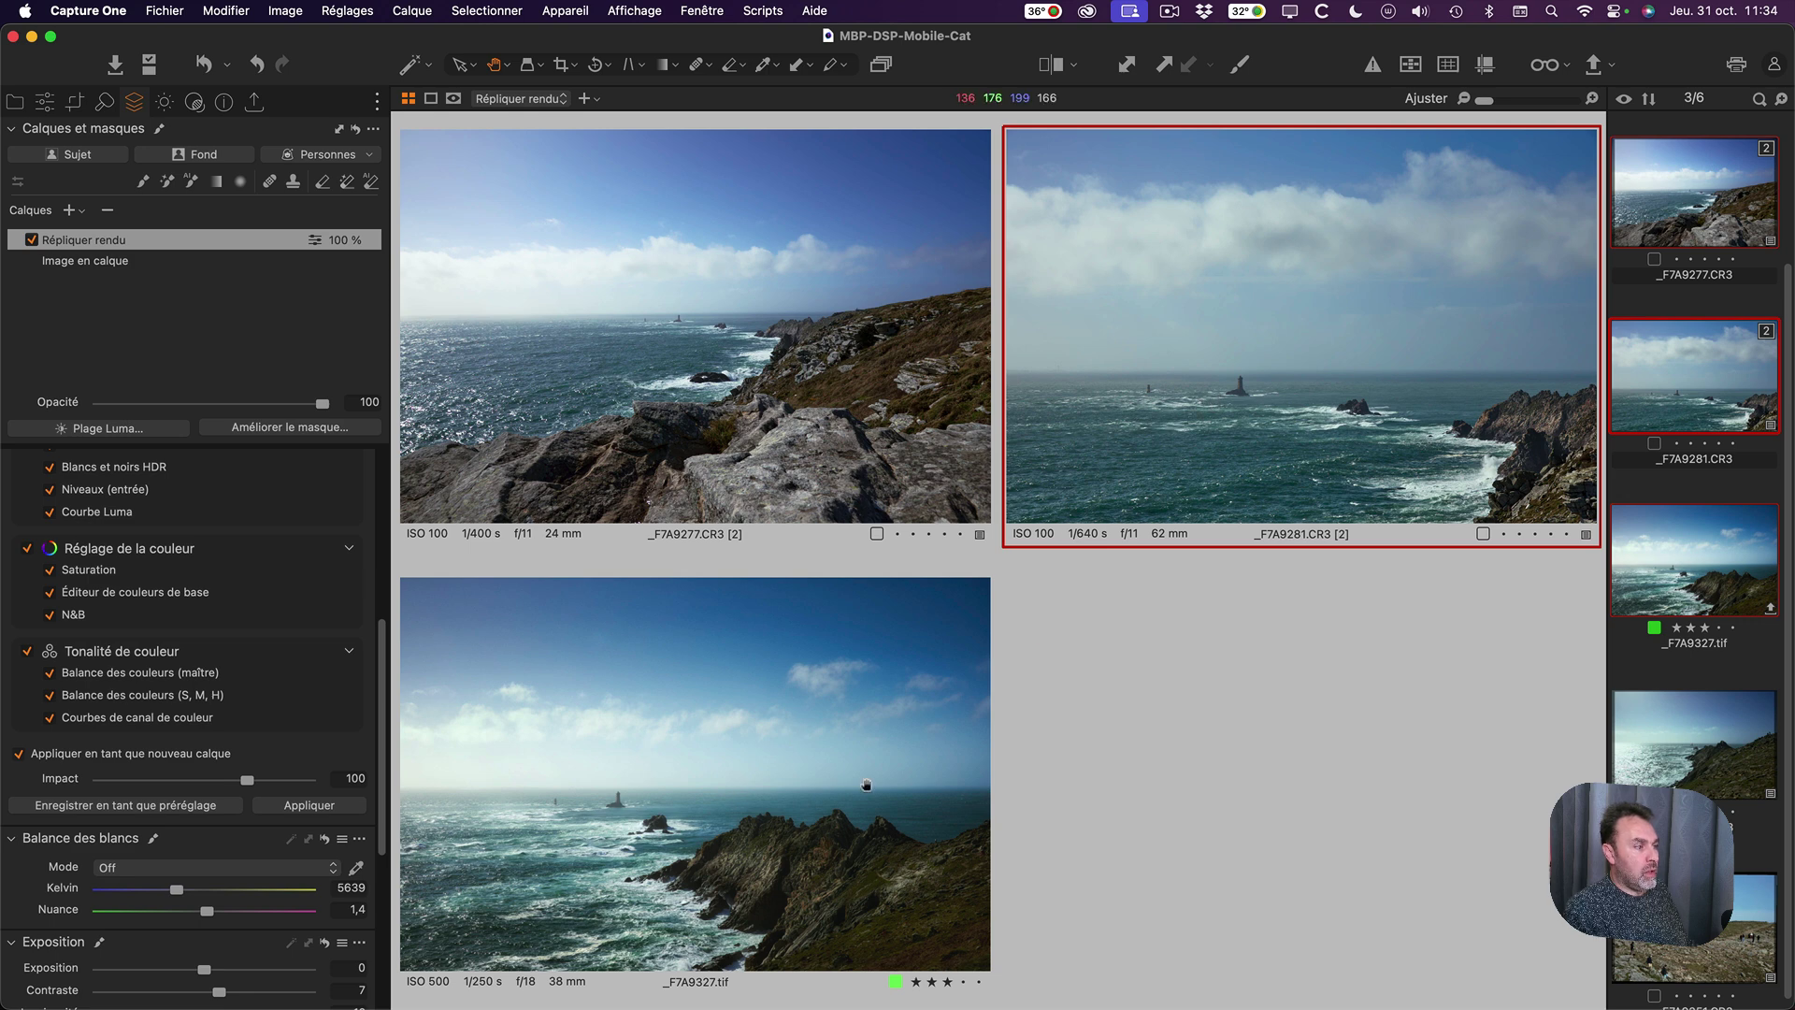
Reset the adjustments on _F7A9277.CR3 and reapply Répliquer rendu without Normaliser.
{"action": "left_click", "coordinate": [761, 428]}
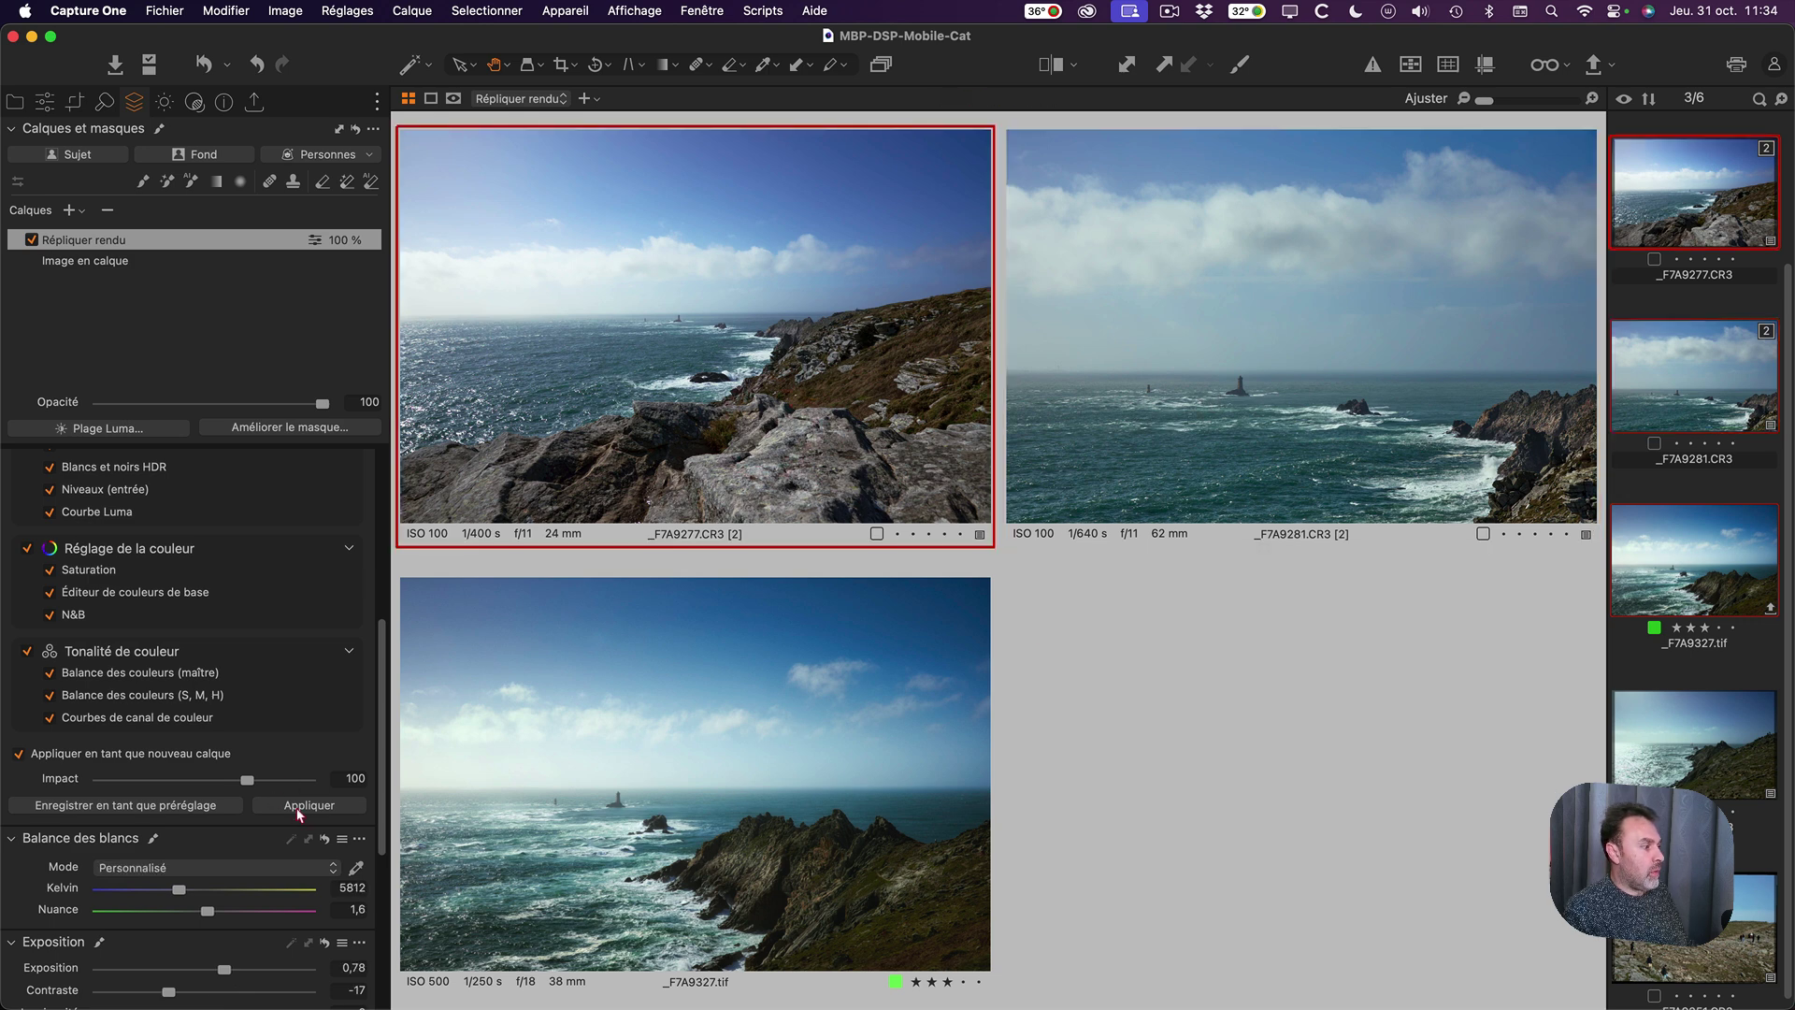
{"action": "left_click", "coordinate": [208, 65]}
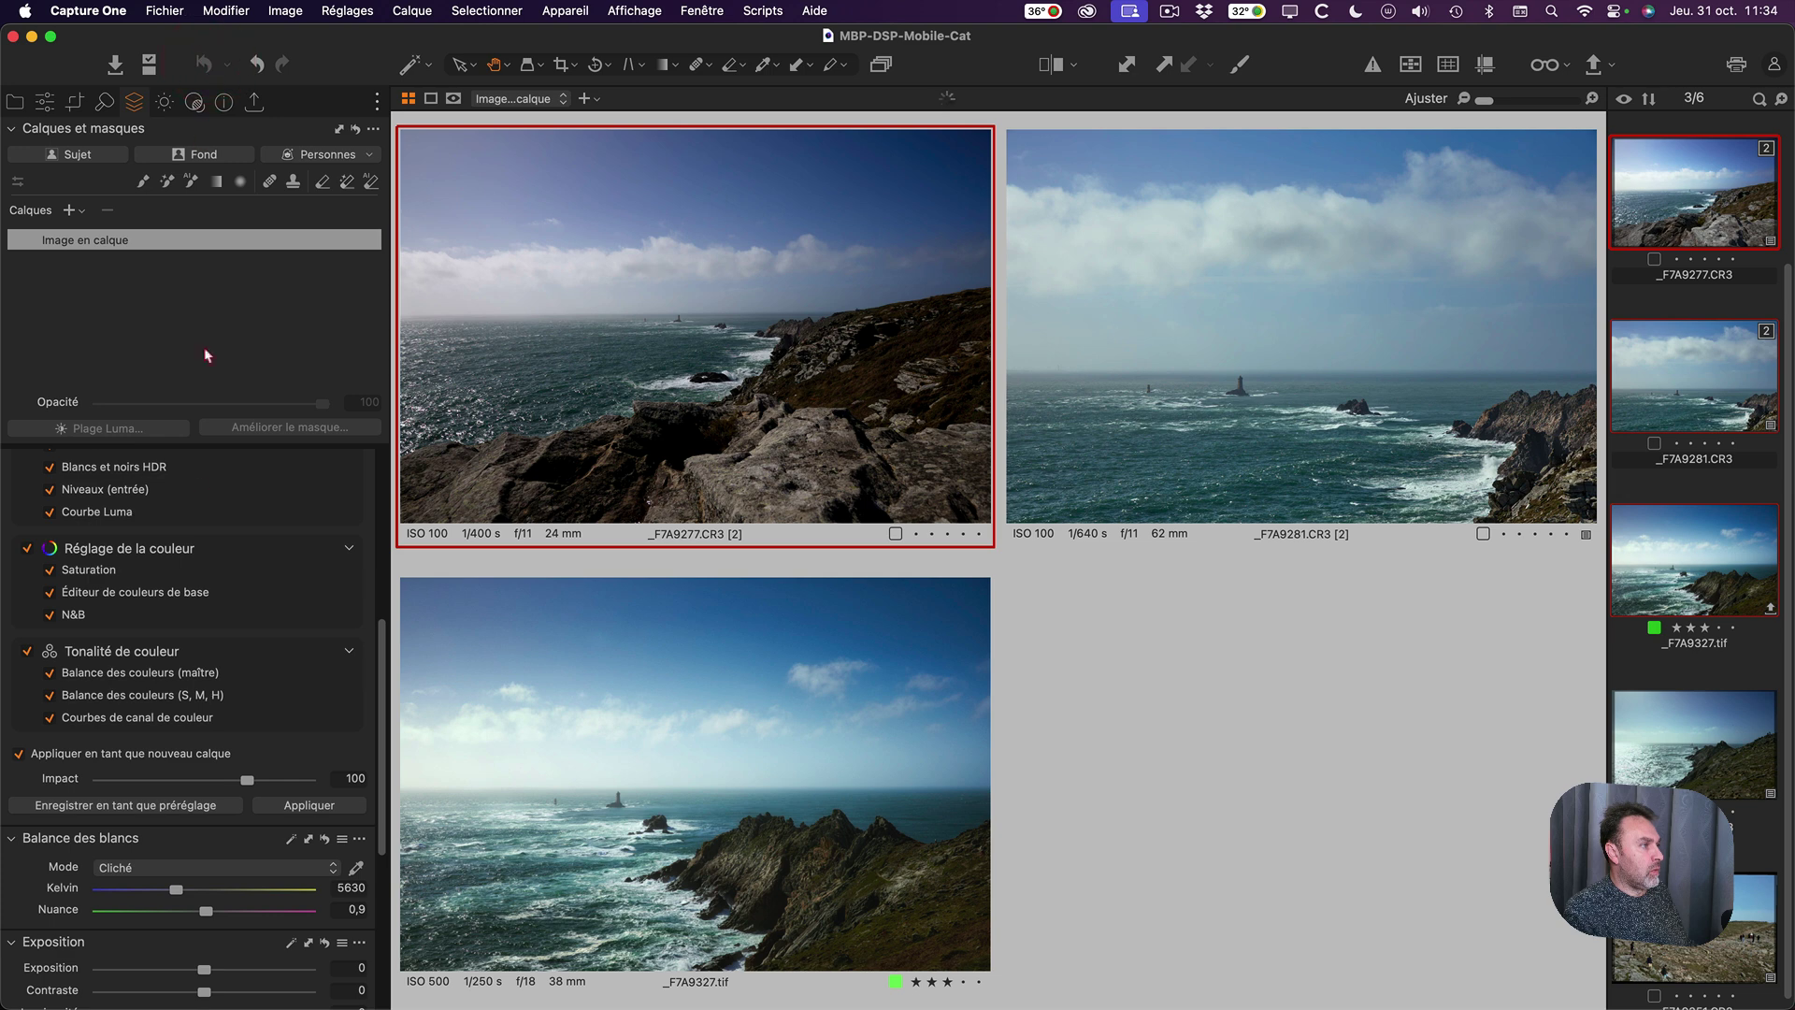
{"action": "left_click", "coordinate": [303, 806]}
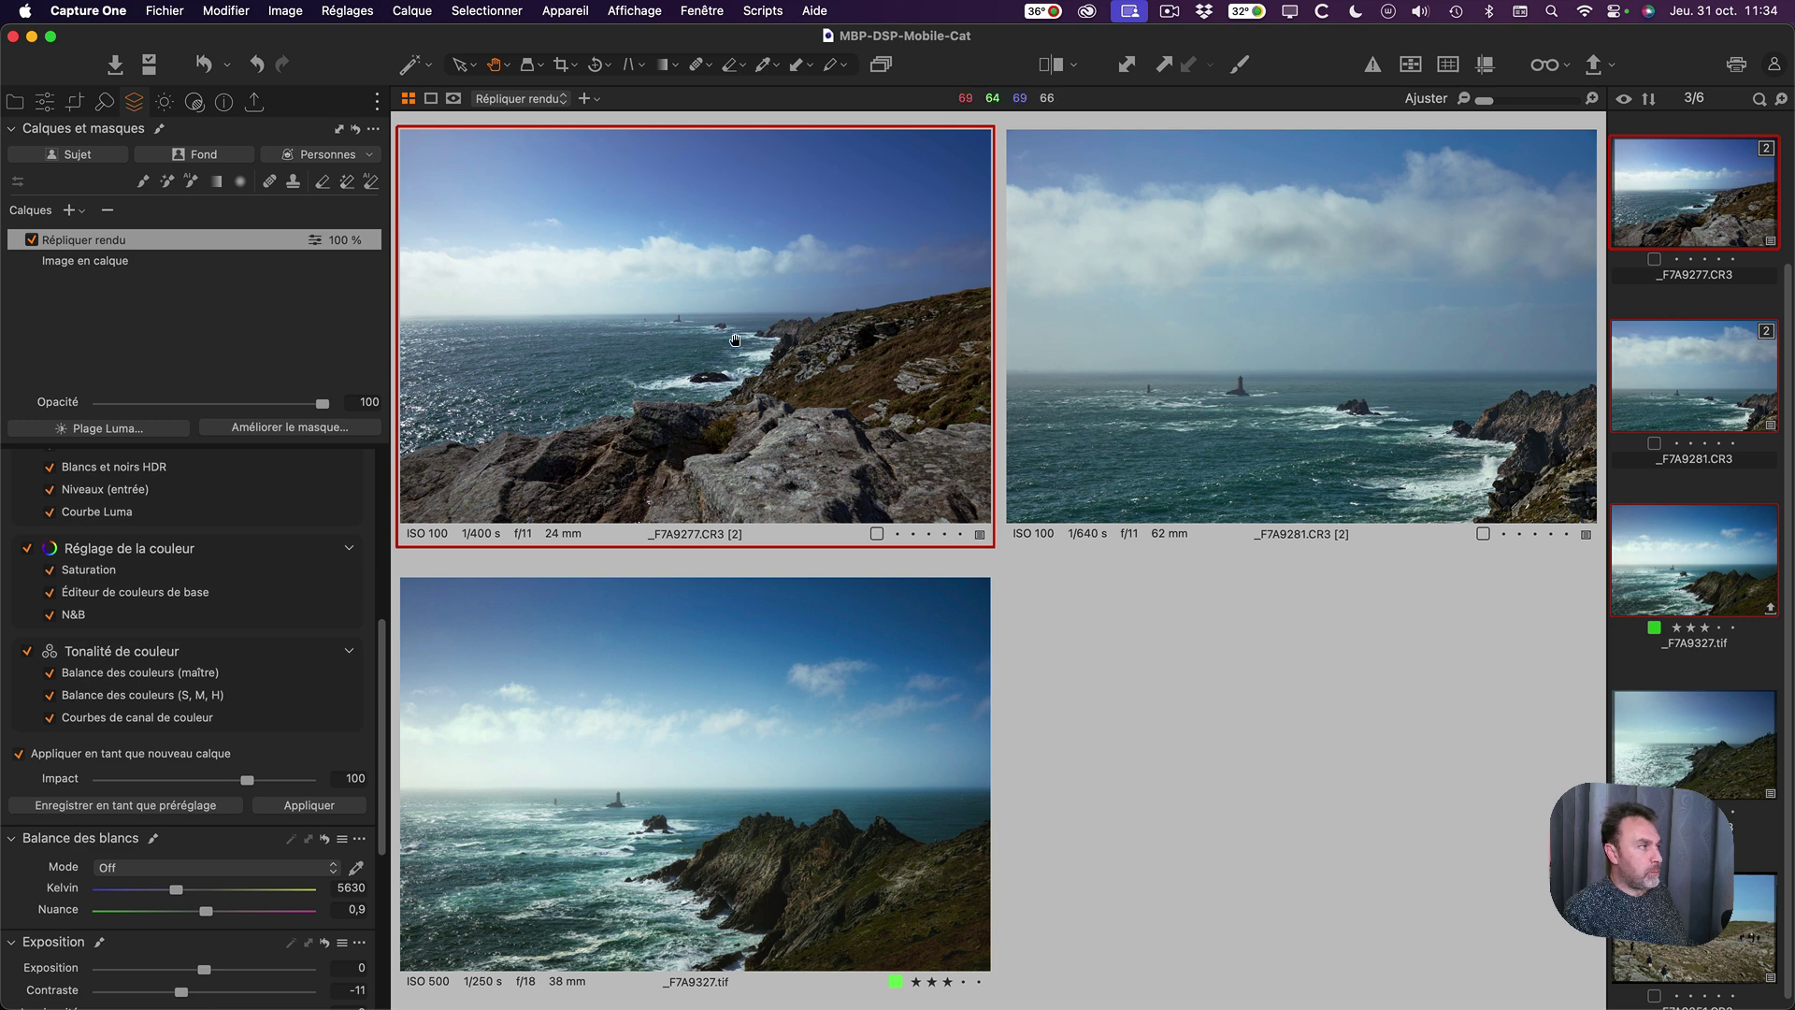
Compare the renderings of _F7A9277.CR3 and _F7A9281.CR3 with the _F7A9327.tif reference.
{"action": "left_click", "coordinate": [1120, 286]}
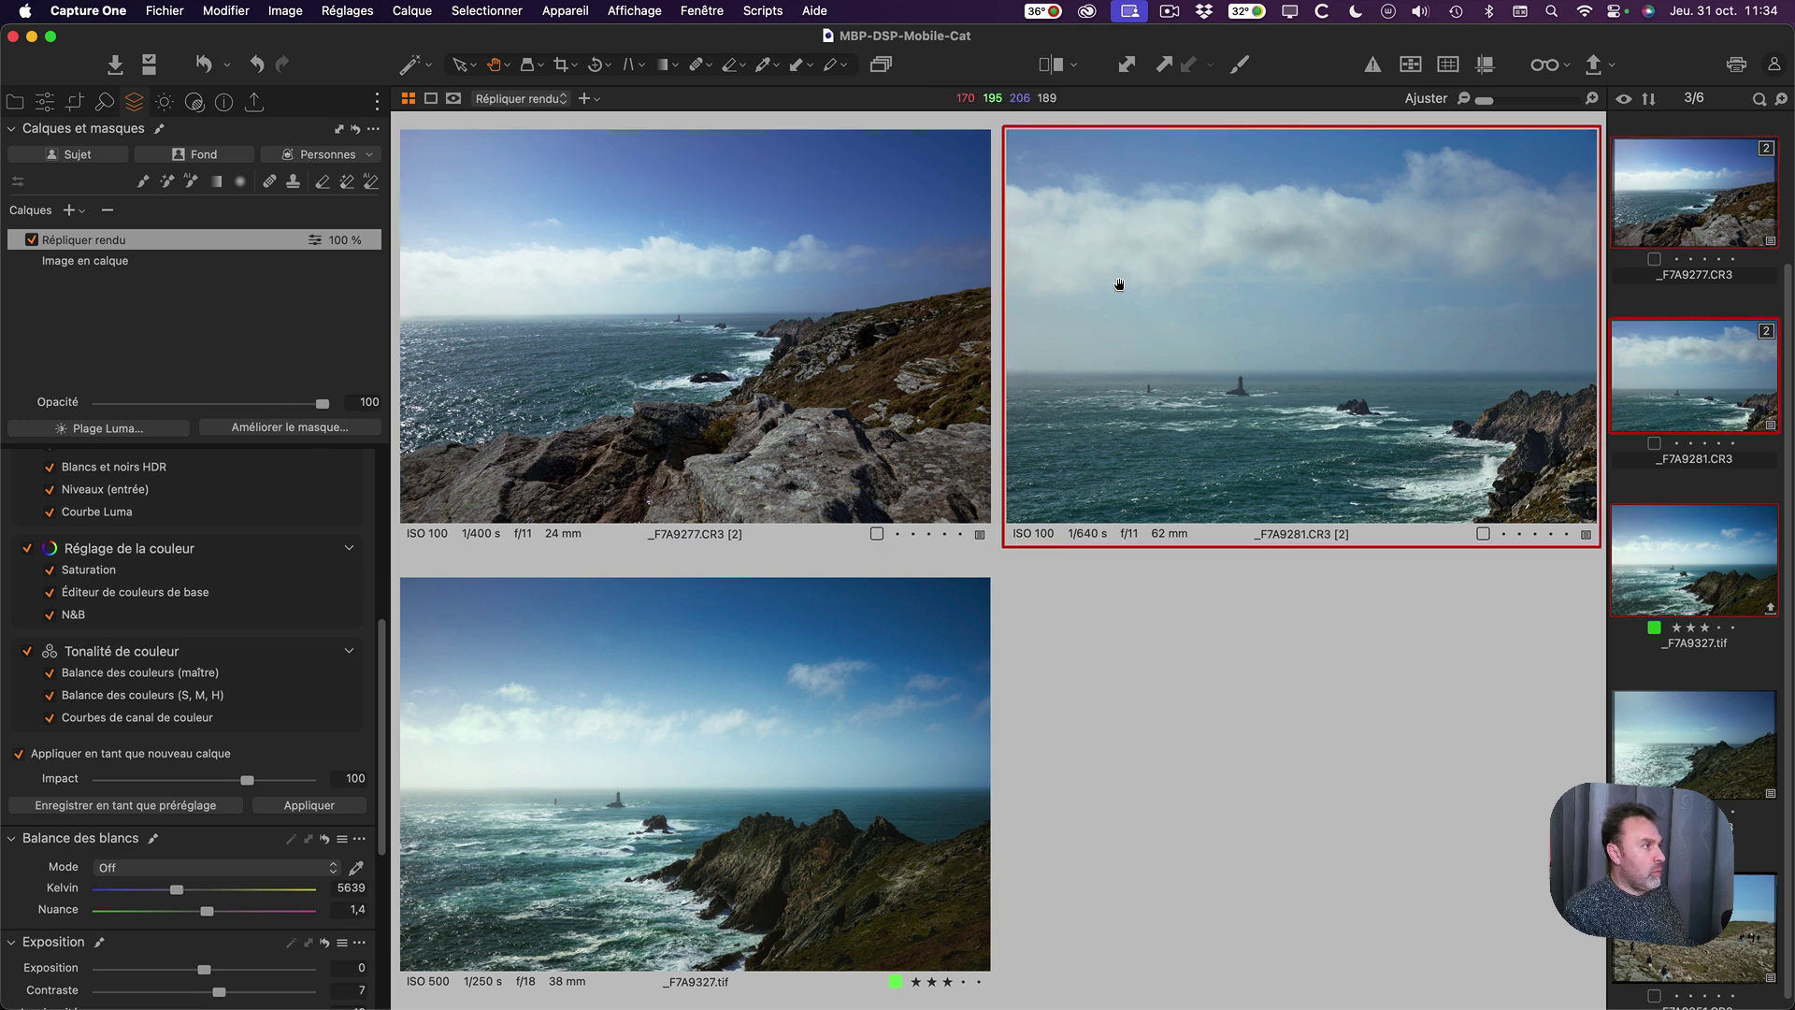
{"action": "left_click", "coordinate": [642, 643]}
{"action": "left_click", "coordinate": [669, 372]}
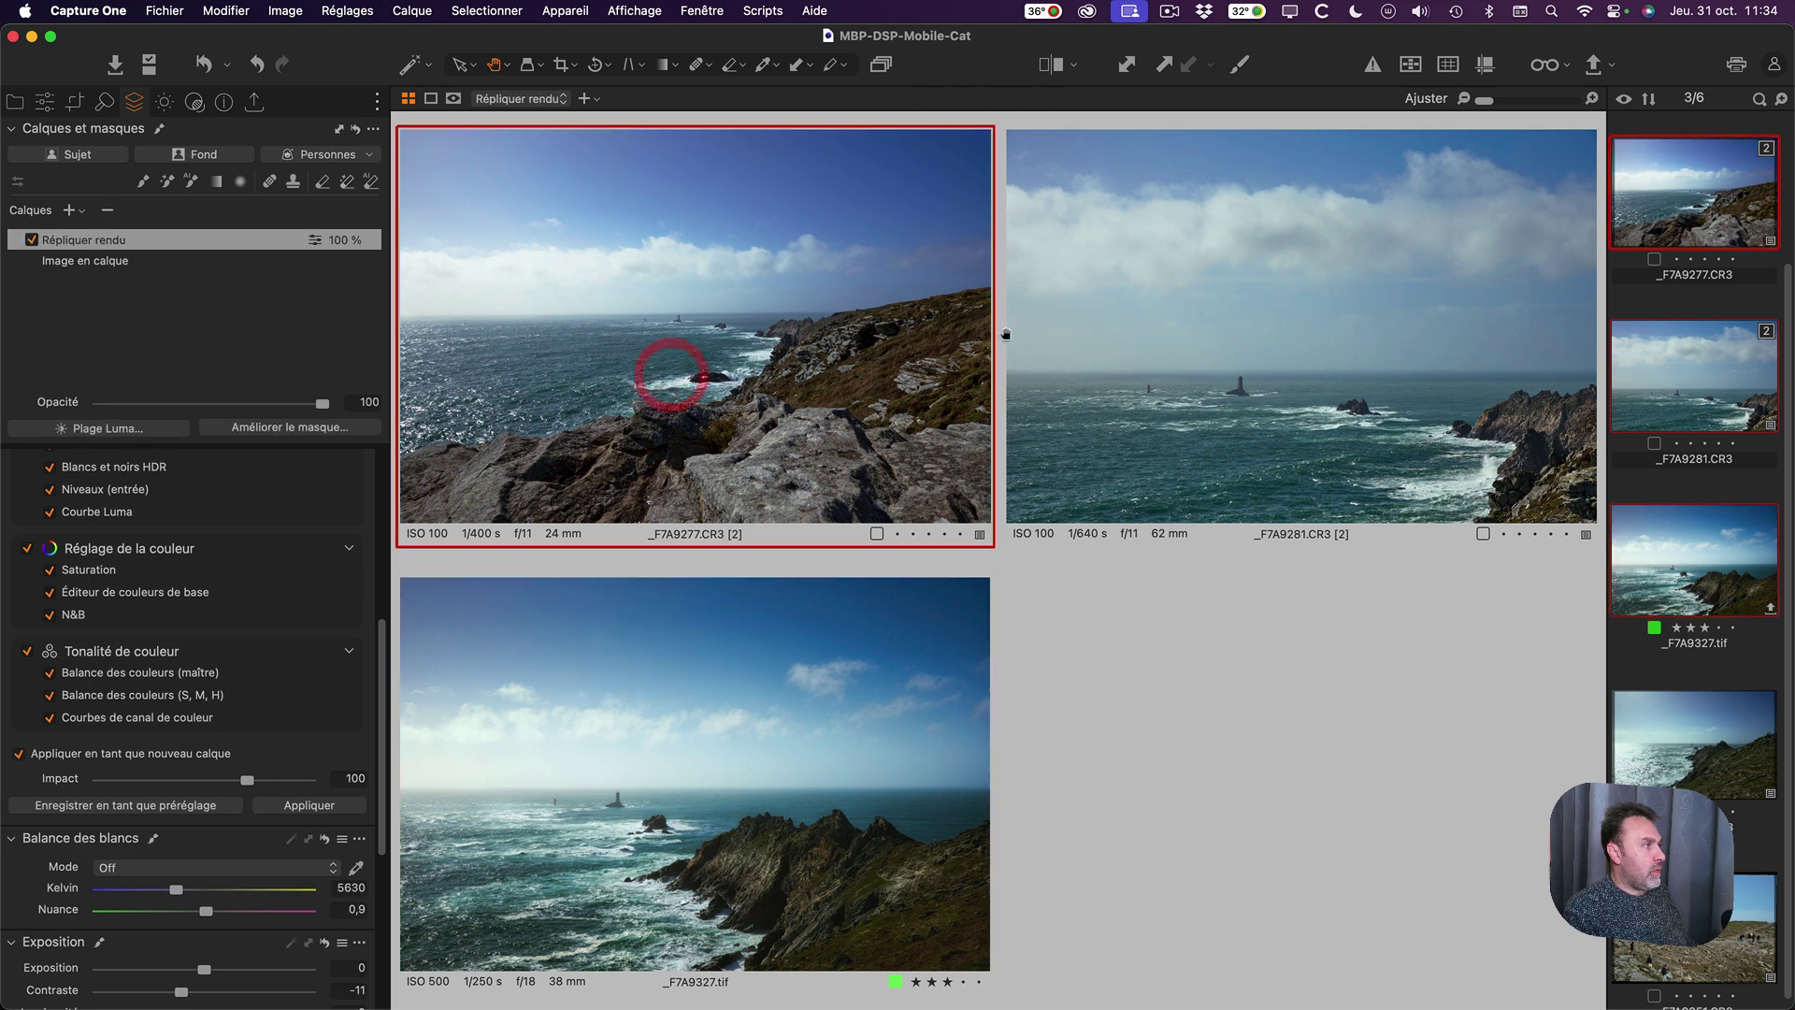
{"action": "left_click", "coordinate": [1082, 329]}
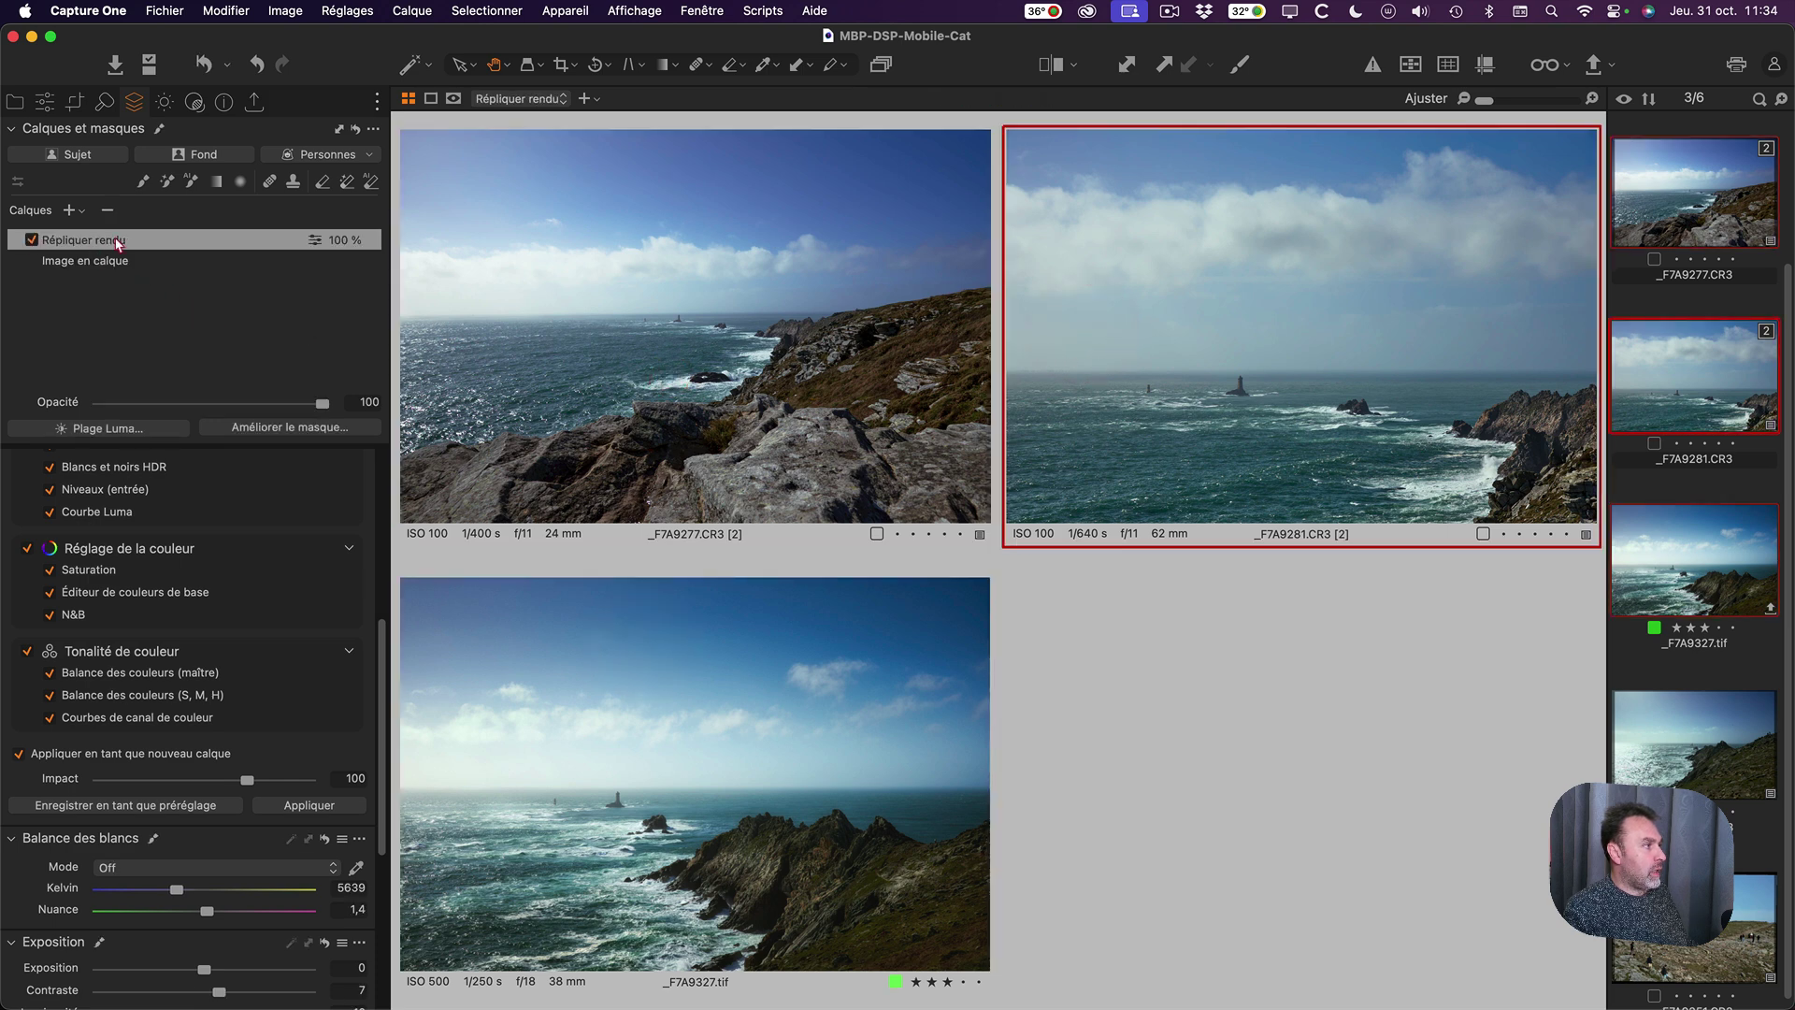
Make _F7A9277.CR3 the active photo and test the opacity of its Répliquer rendu layer, leaving it at 100.
{"action": "left_click", "coordinate": [777, 305]}
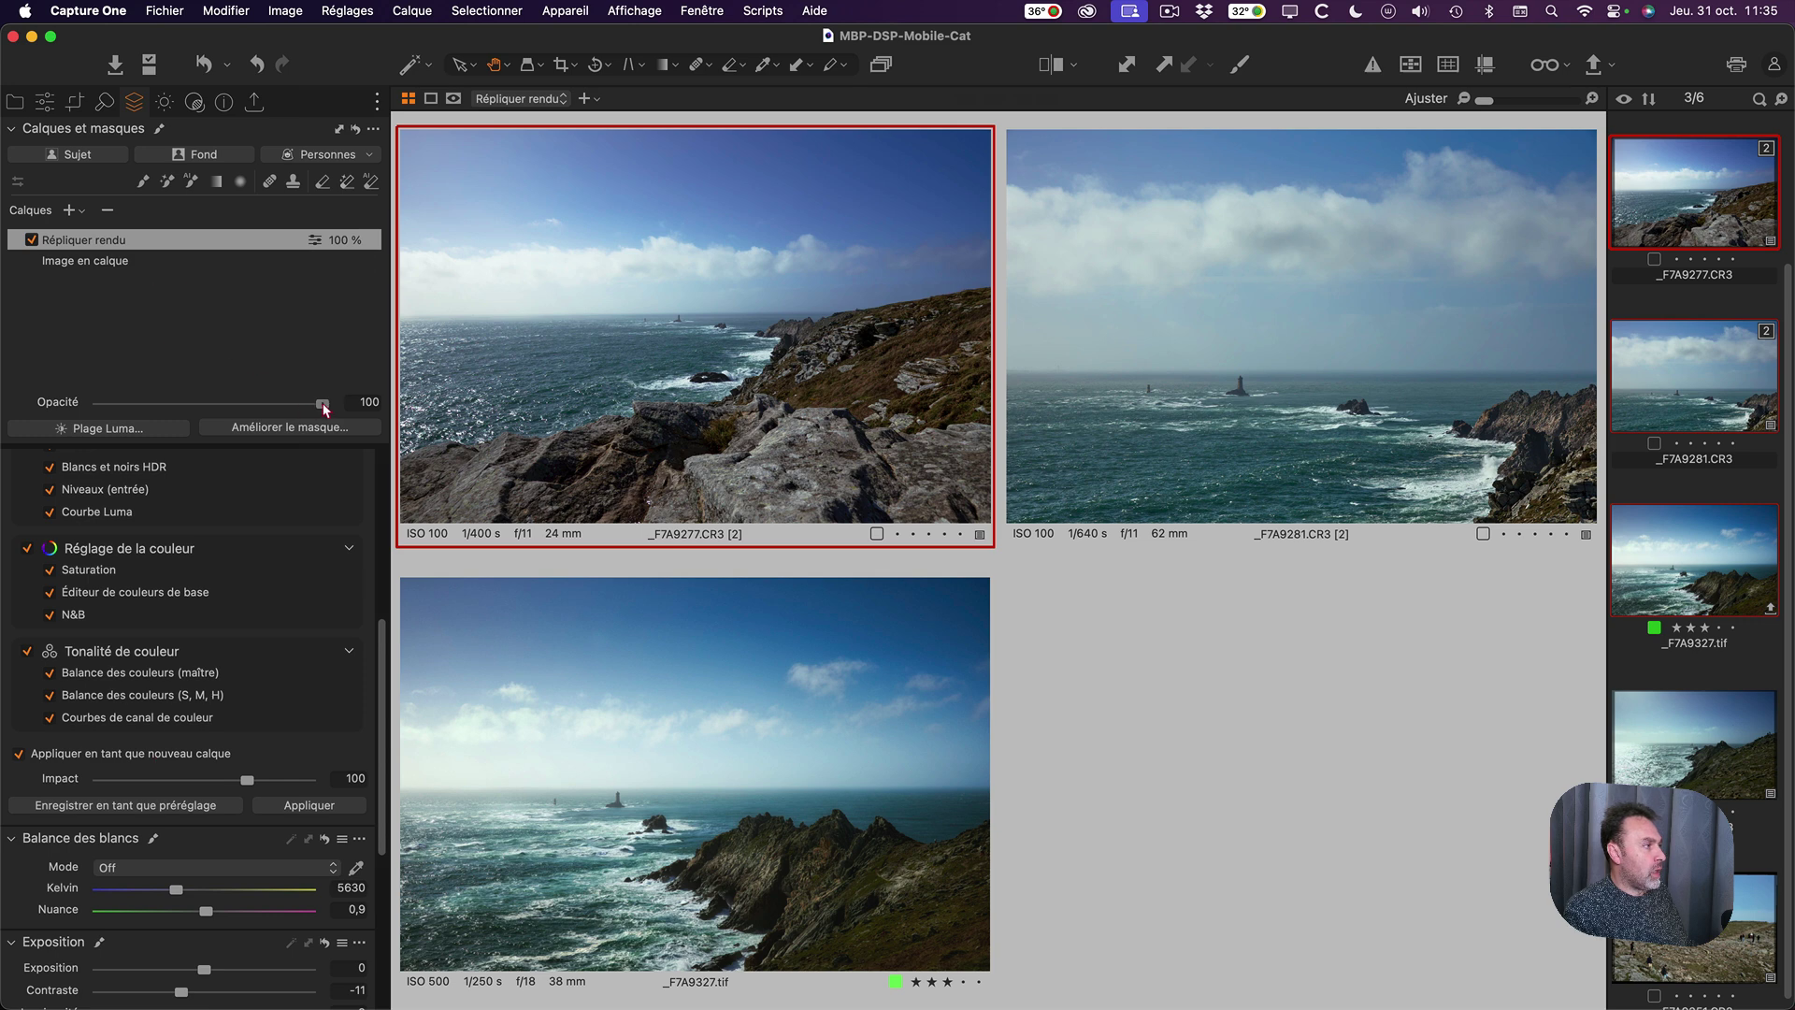
{"action": "mouse_move", "coordinate": [322, 403]}
{"action": "left_mouse_down"}
{"action": "mouse_move", "coordinate": [75, 393]}
{"action": "mouse_move", "coordinate": [322, 402]}
{"action": "left_mouse_up"}
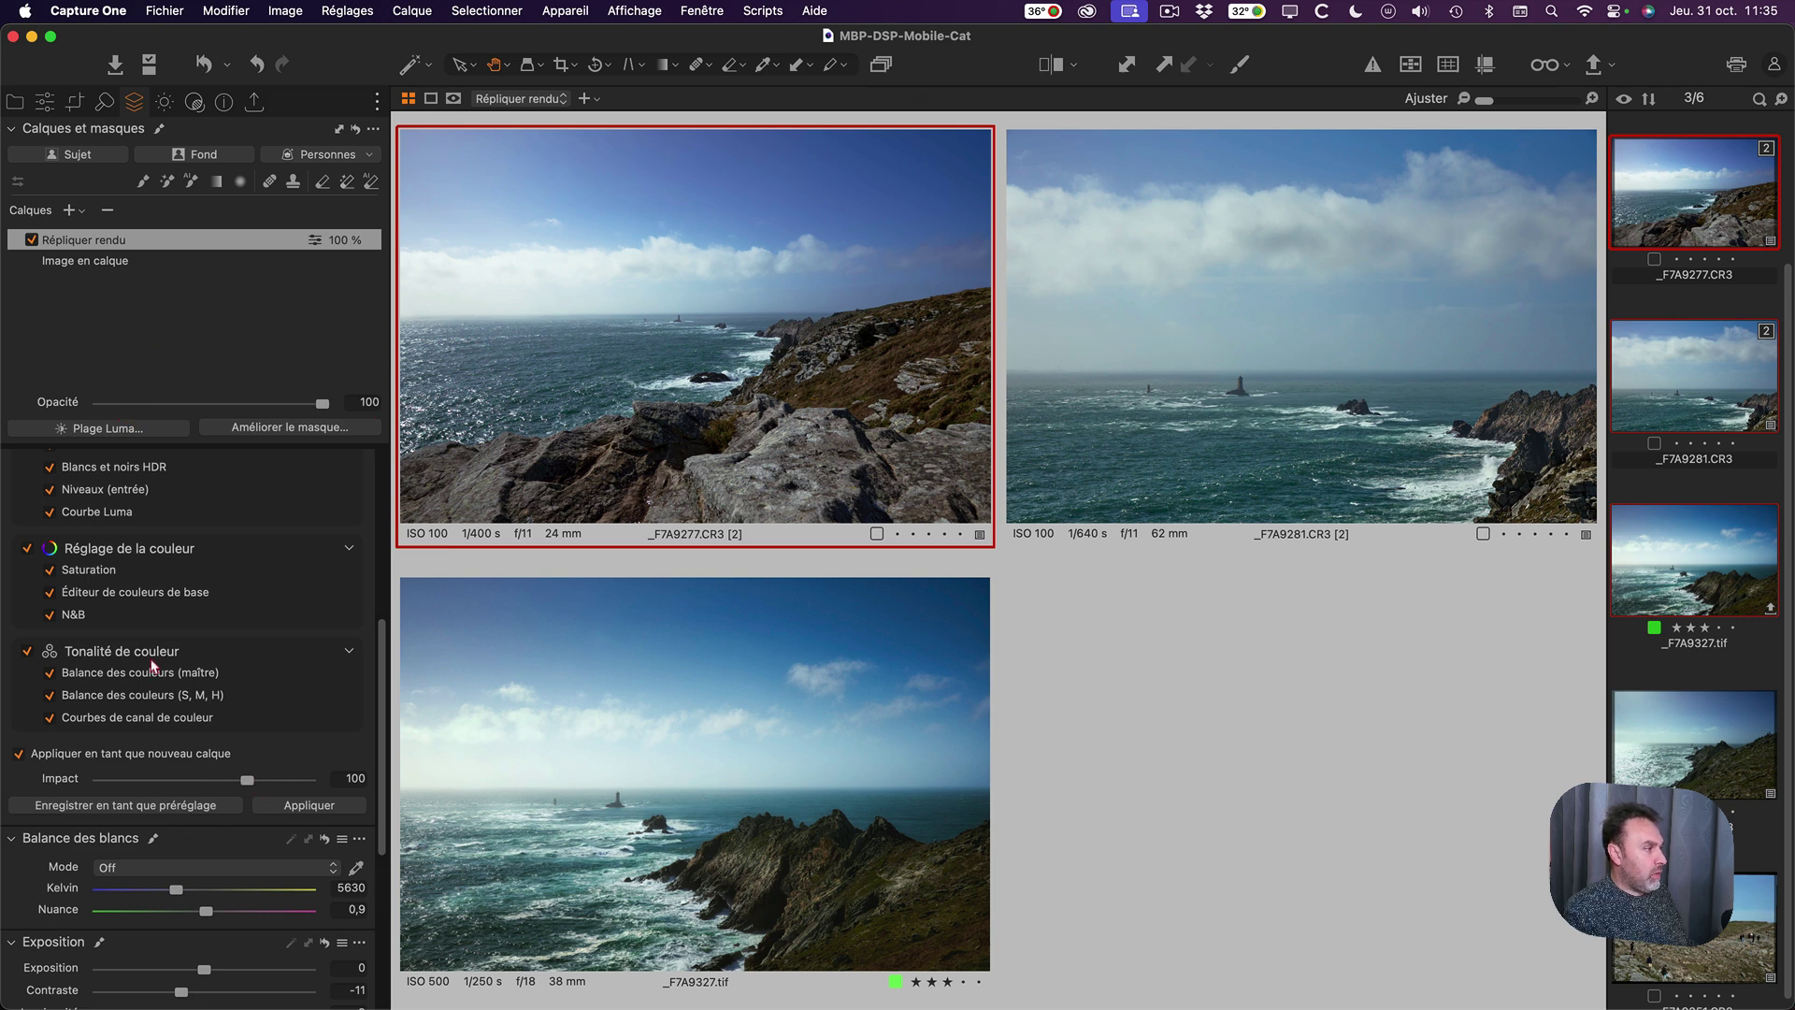
Turn on Normaliser, with Exposition and Balance des blancs, in the Répliquer rendu options.
{"action": "scroll", "coordinate": [154, 665], "scroll_direction": "up", "scroll_amount": 10}
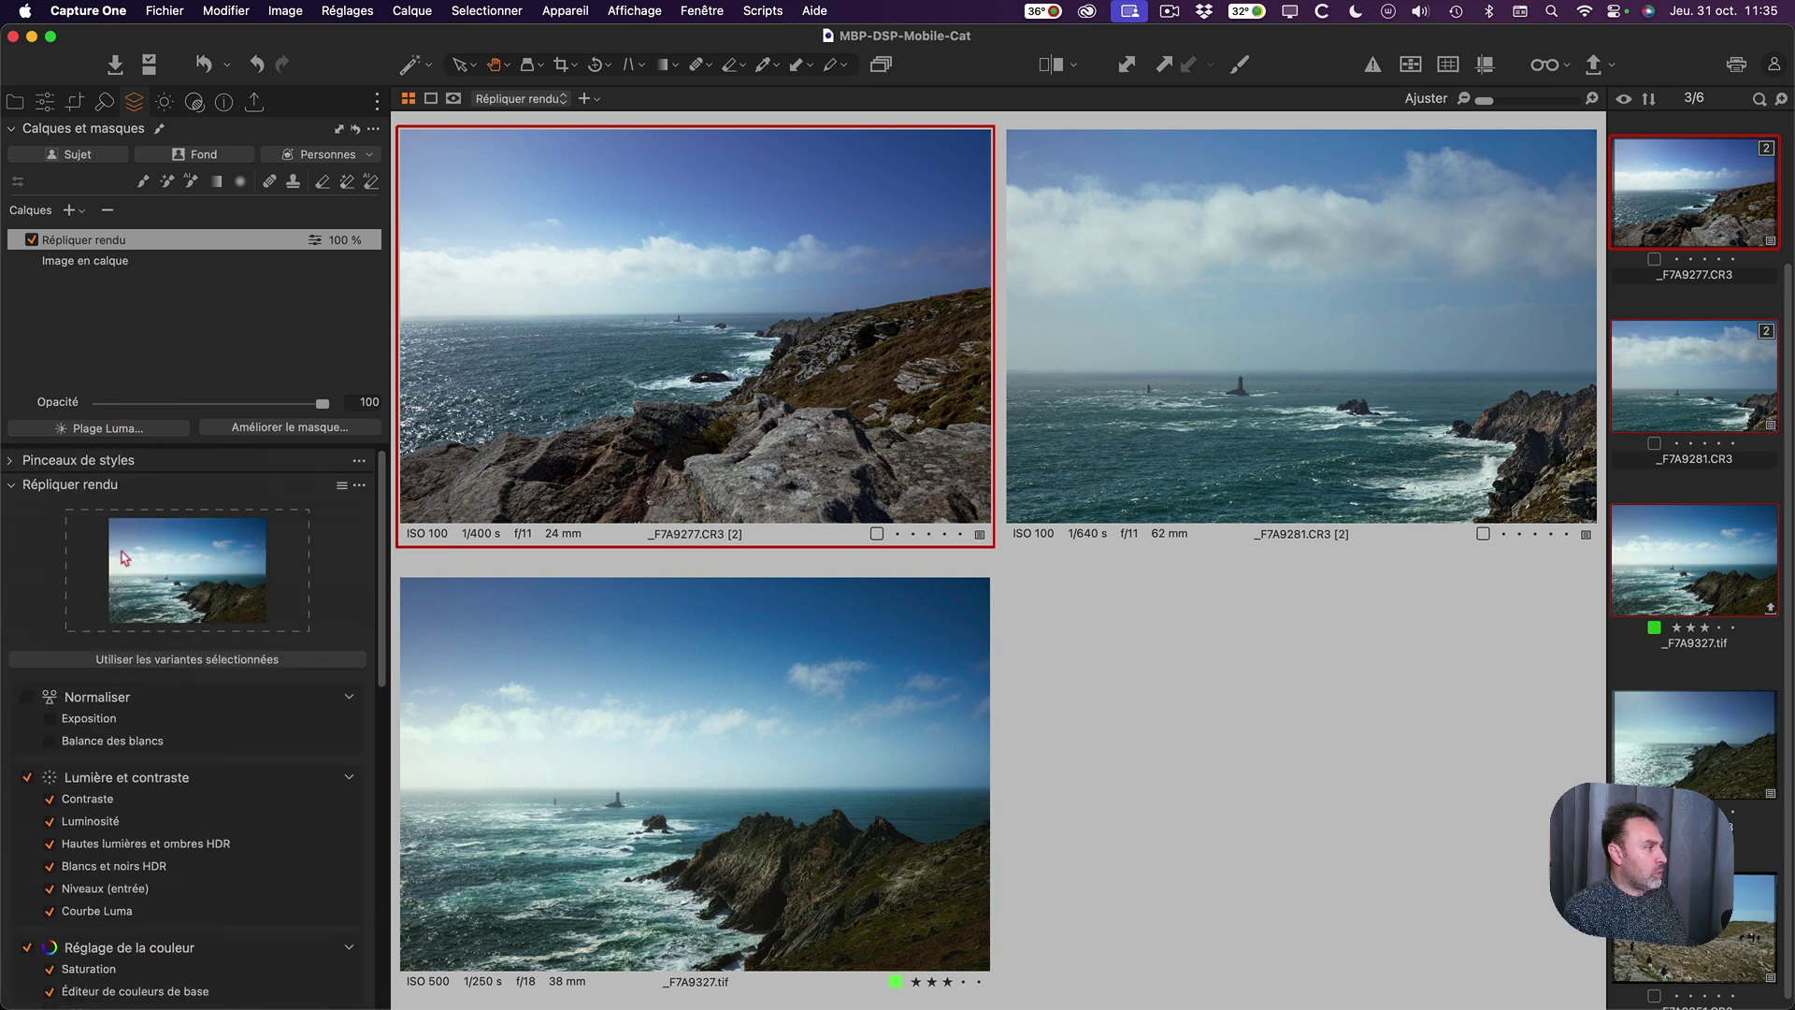
{"action": "scroll", "coordinate": [141, 617], "scroll_direction": "down", "scroll_amount": 10}
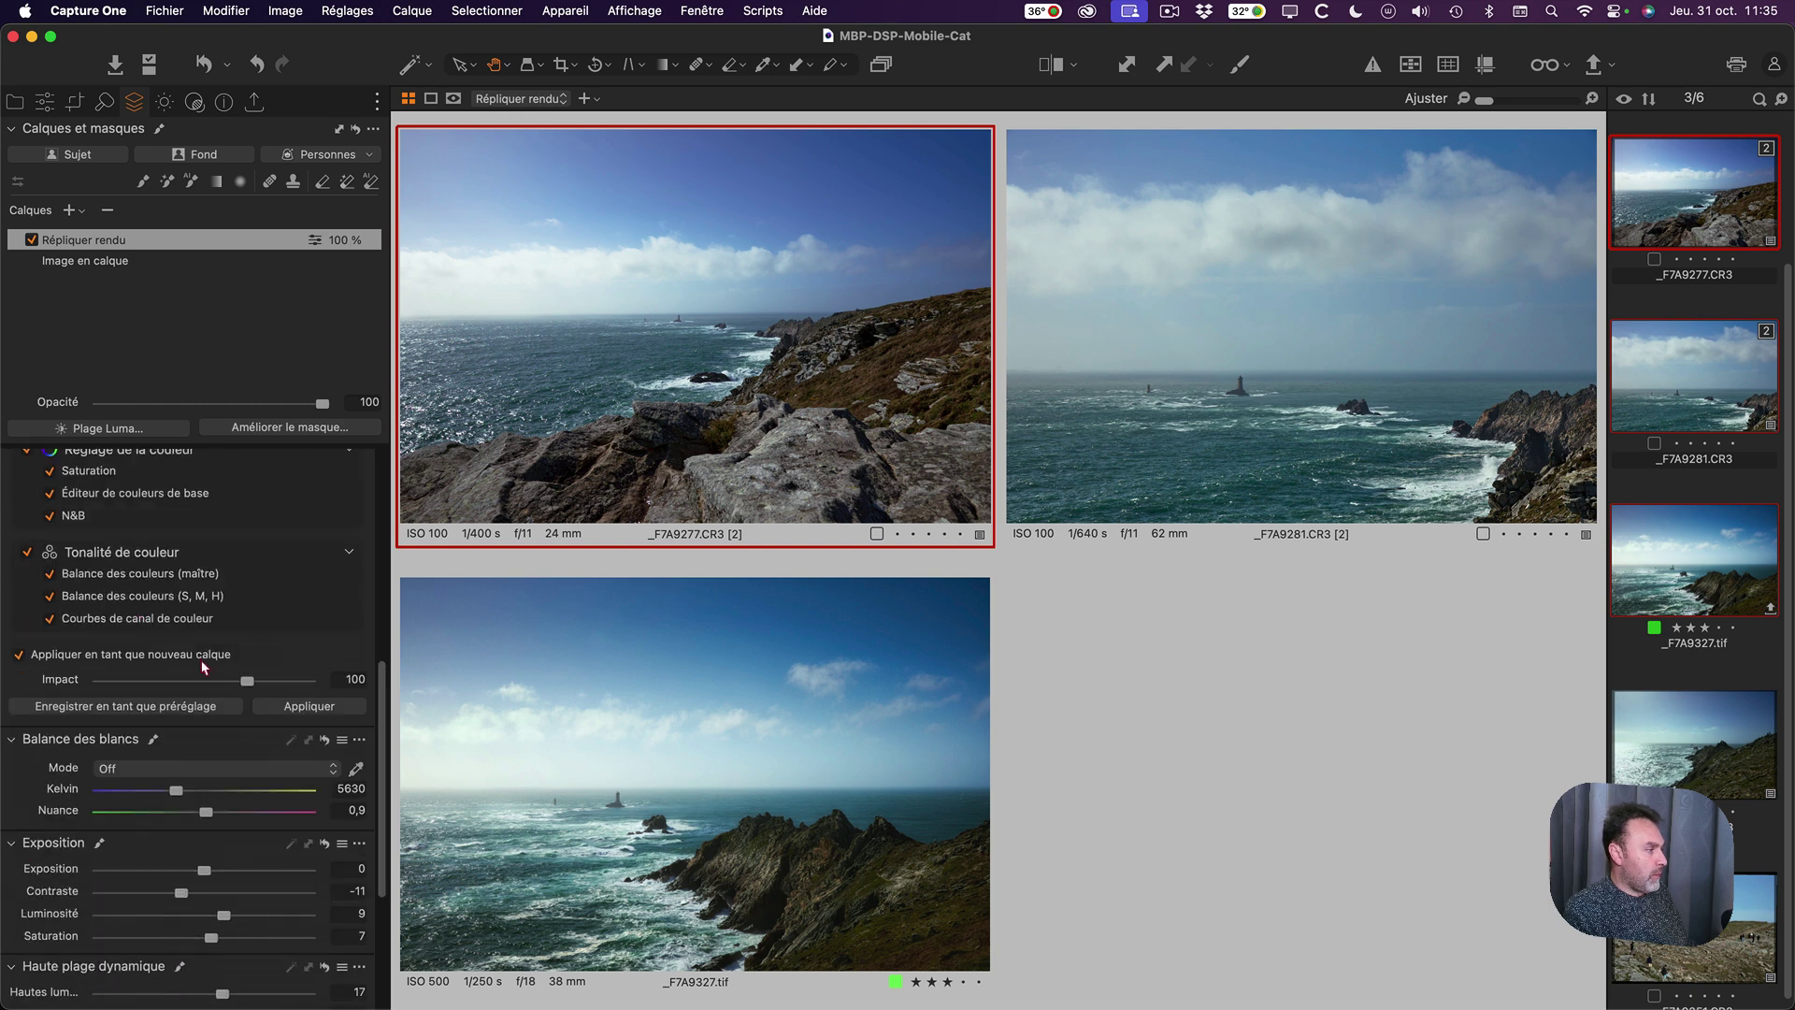
{"action": "scroll", "coordinate": [204, 667], "scroll_direction": "up", "scroll_amount": 5}
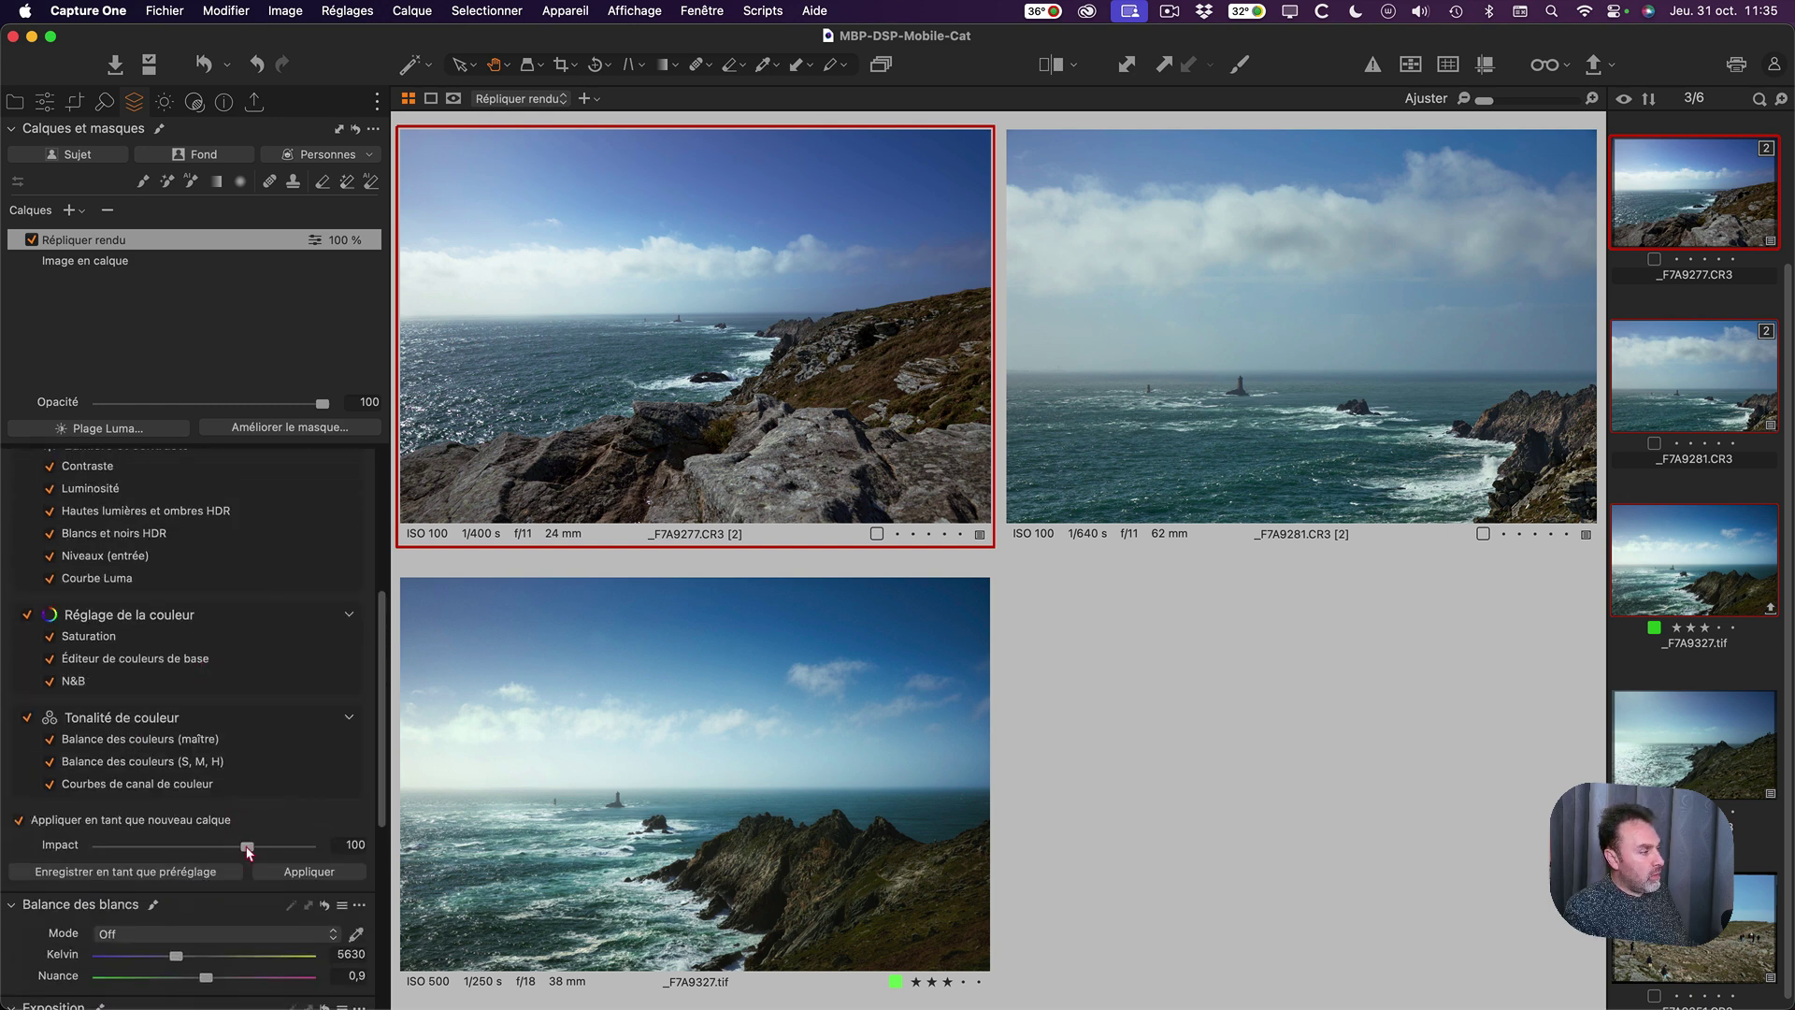
{"action": "scroll", "coordinate": [228, 739], "scroll_direction": "up", "scroll_amount": 2}
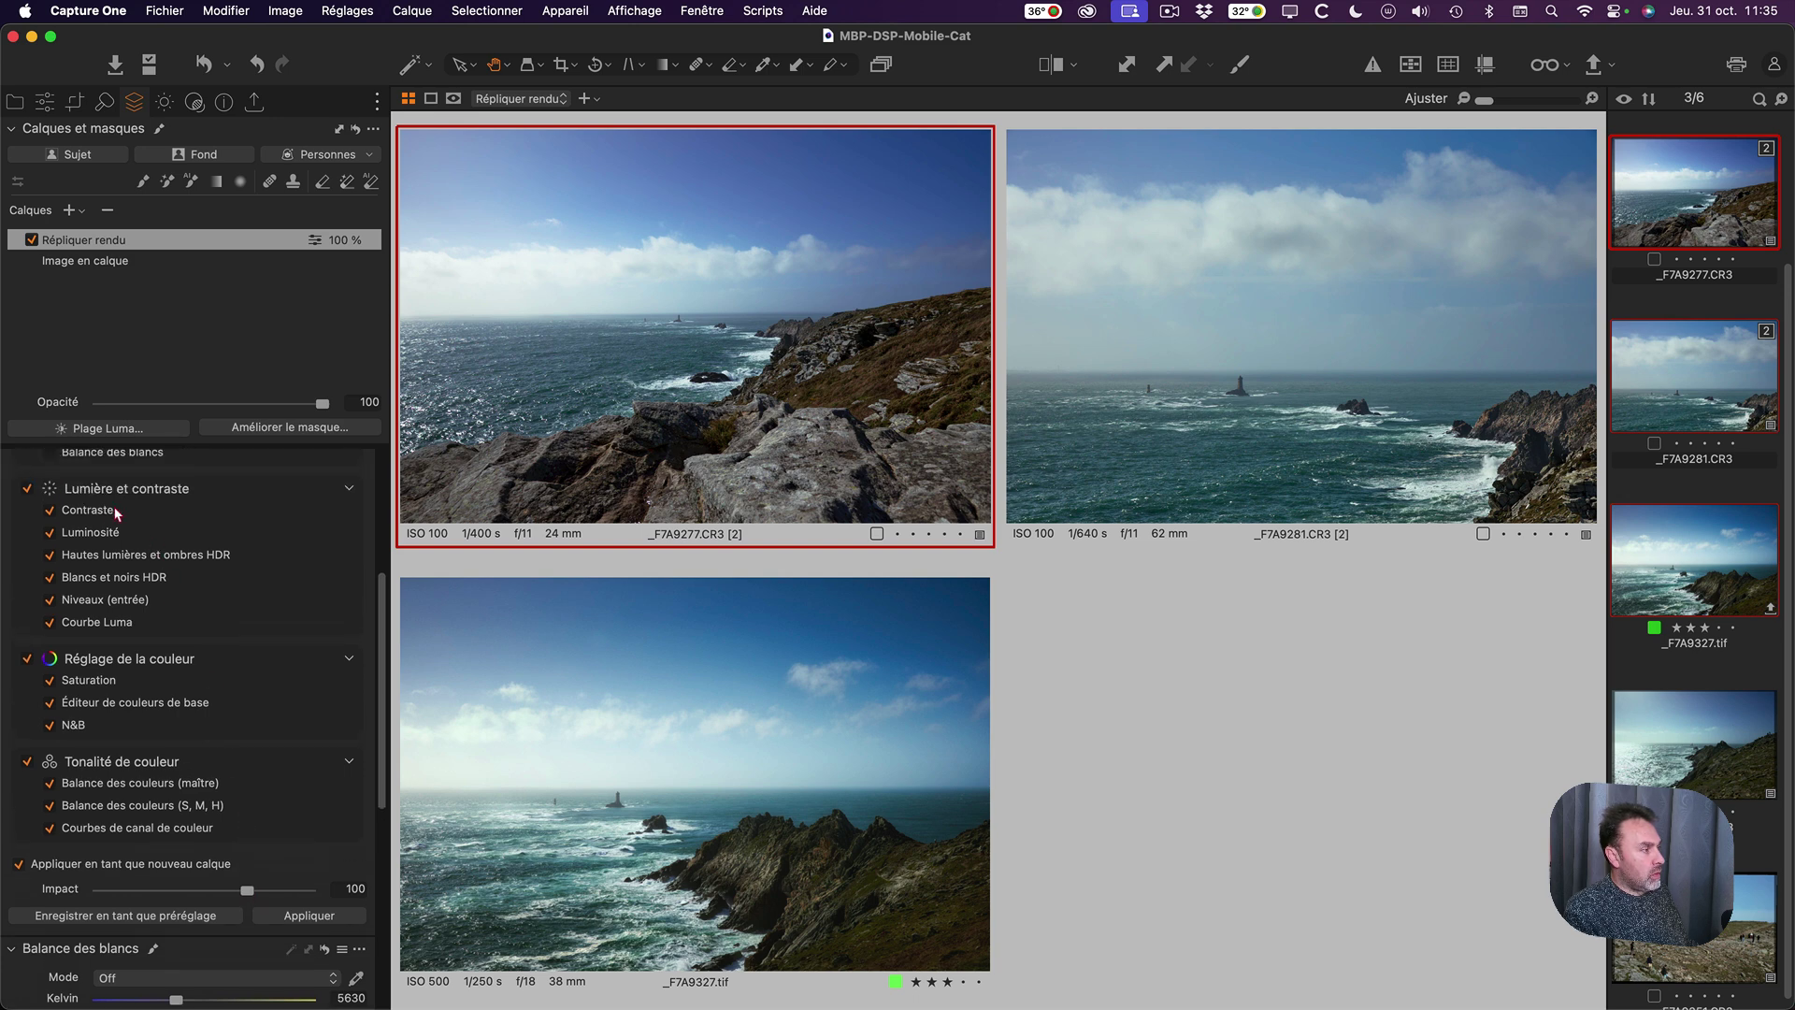
{"action": "scroll", "coordinate": [100, 547], "scroll_direction": "up", "scroll_amount": 5}
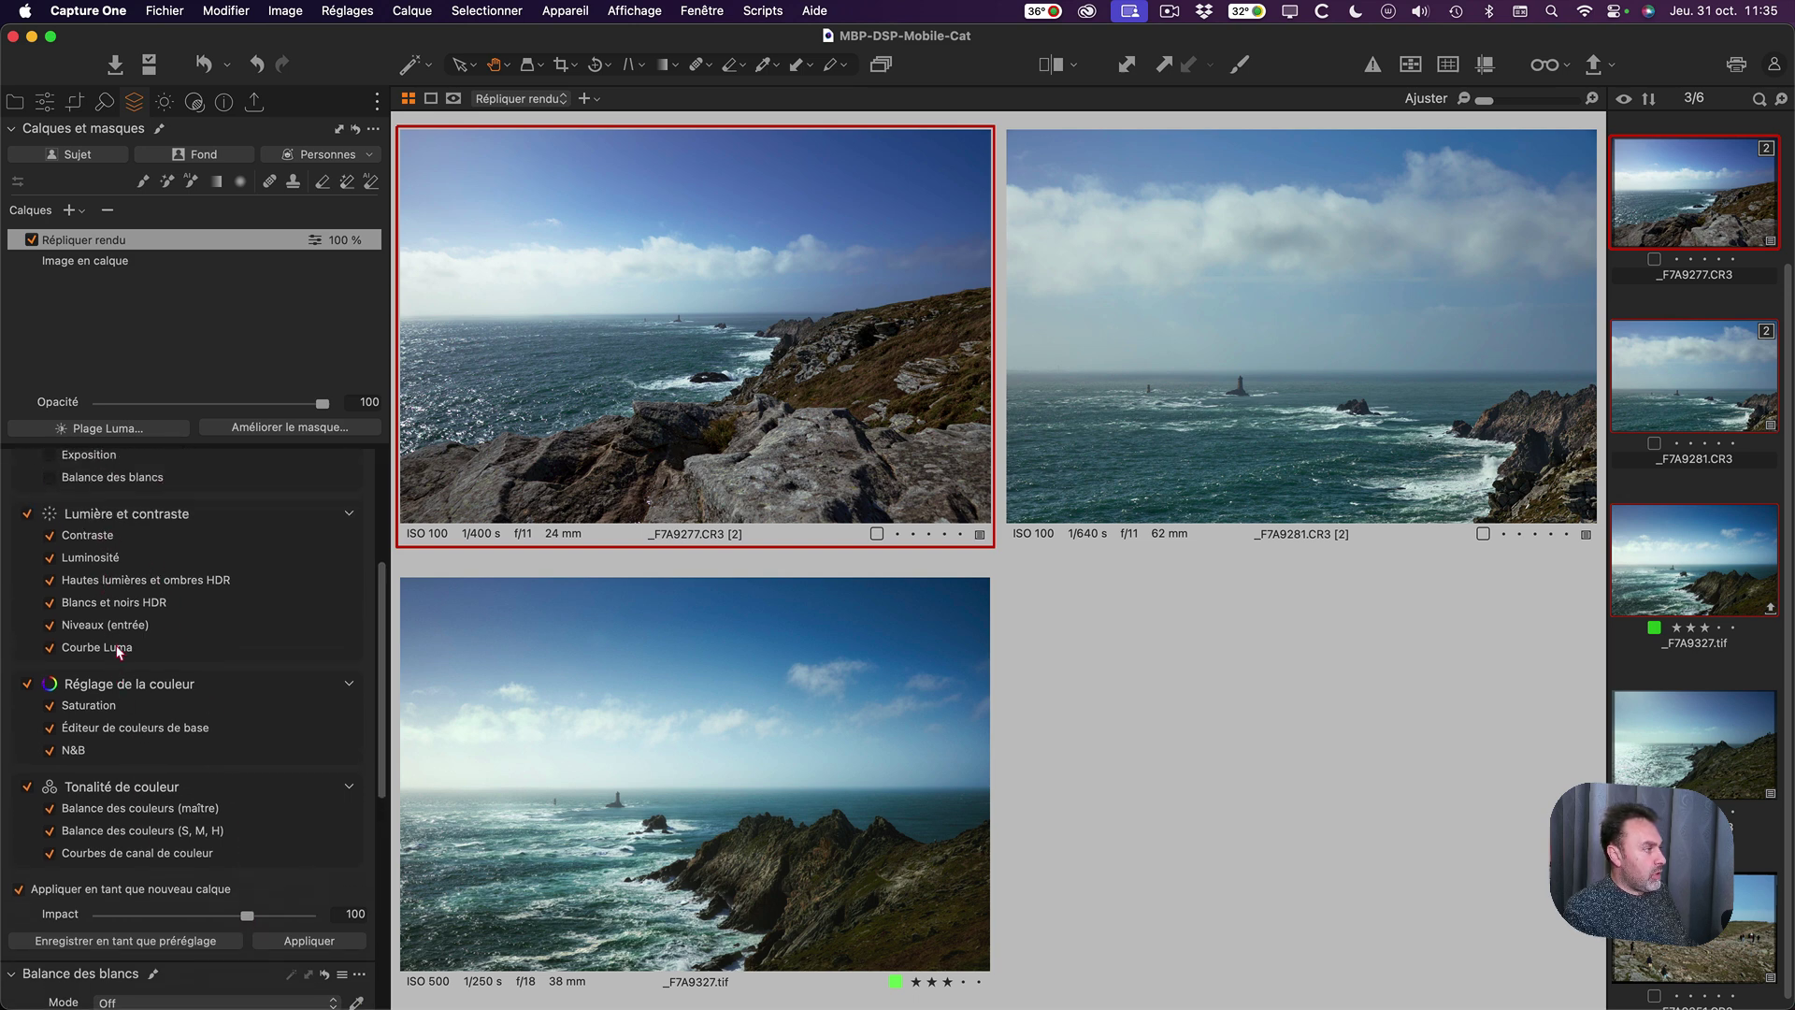
{"action": "left_click", "coordinate": [28, 564]}
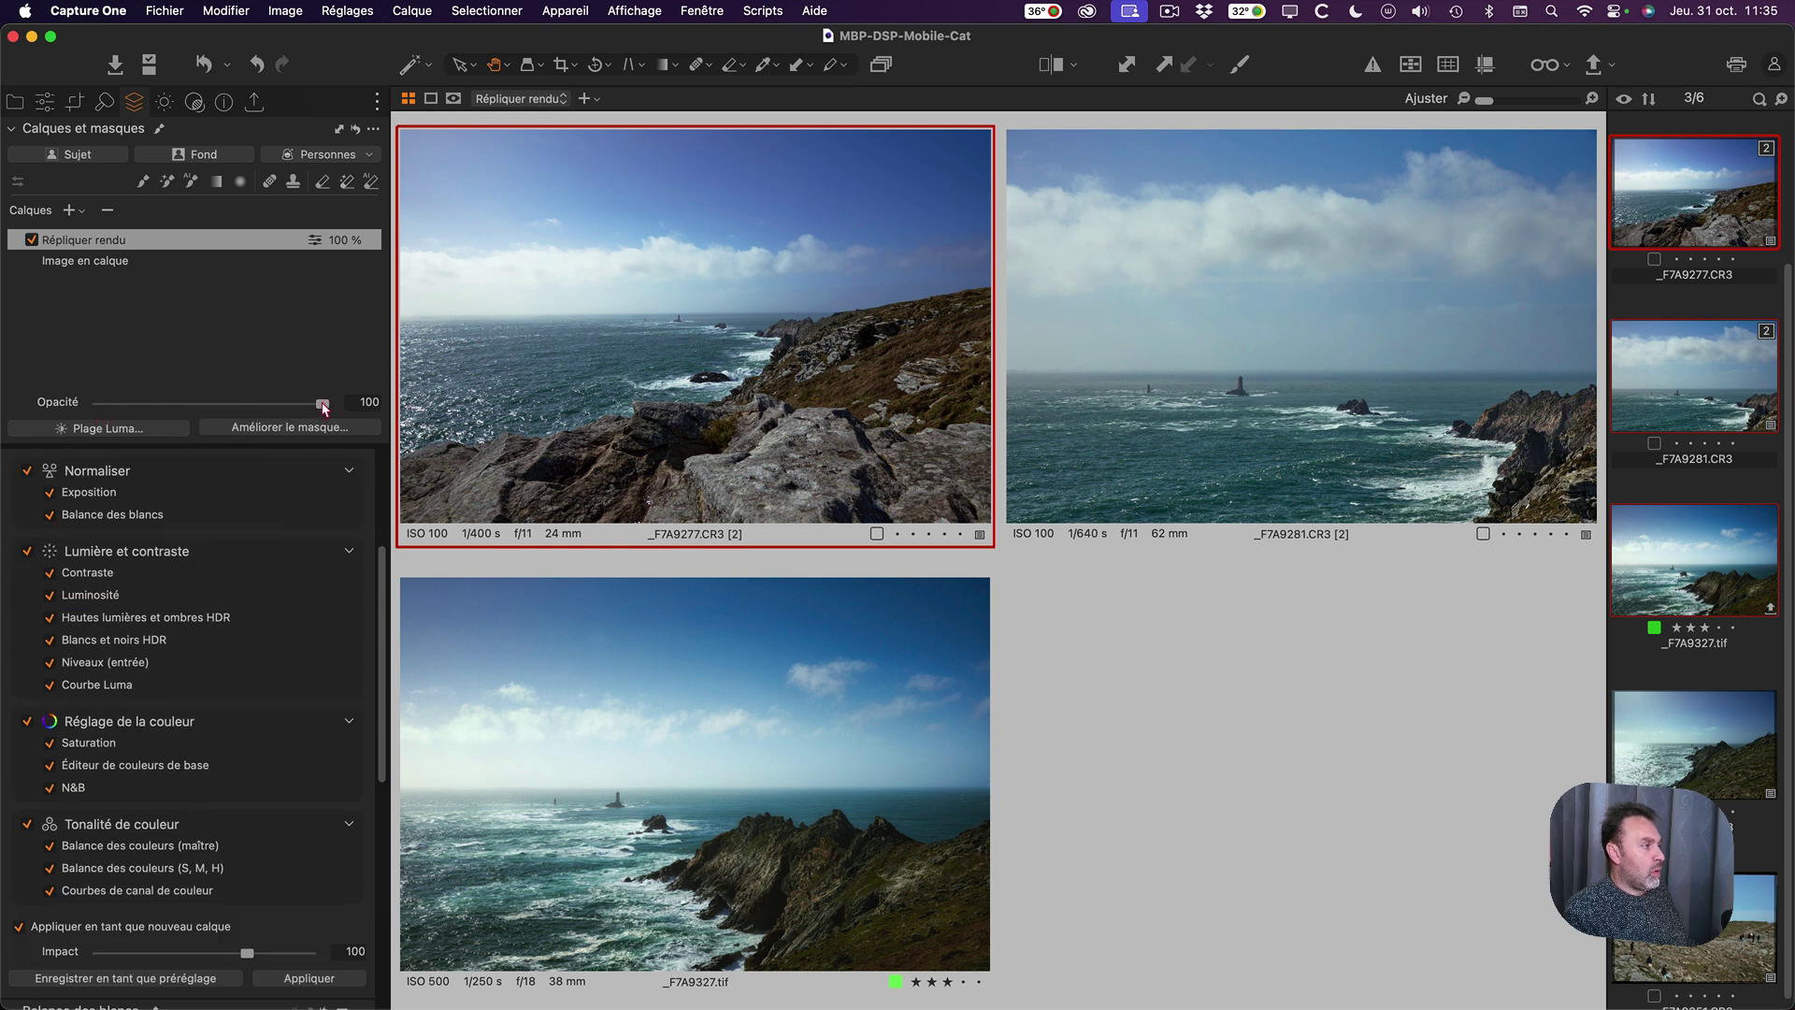
Vary the opacity of the Répliquer rendu layer on _F7A9277.CR3 and return it to 100.
{"action": "left_click_drag", "start_coordinate": [323, 408], "coordinate": [378, 411]}
{"action": "mouse_move", "coordinate": [323, 404]}
{"action": "left_mouse_down"}
{"action": "mouse_move", "coordinate": [198, 411]}
{"action": "mouse_move", "coordinate": [345, 418]}
{"action": "left_mouse_up"}
Examine the Répliquer rendu options in Normaliser, Lumière et contraste, Réglage de la couleur and Tonalité de couleur, along with the Impact setting.
{"action": "scroll", "coordinate": [192, 596], "scroll_direction": "up", "scroll_amount": 3}
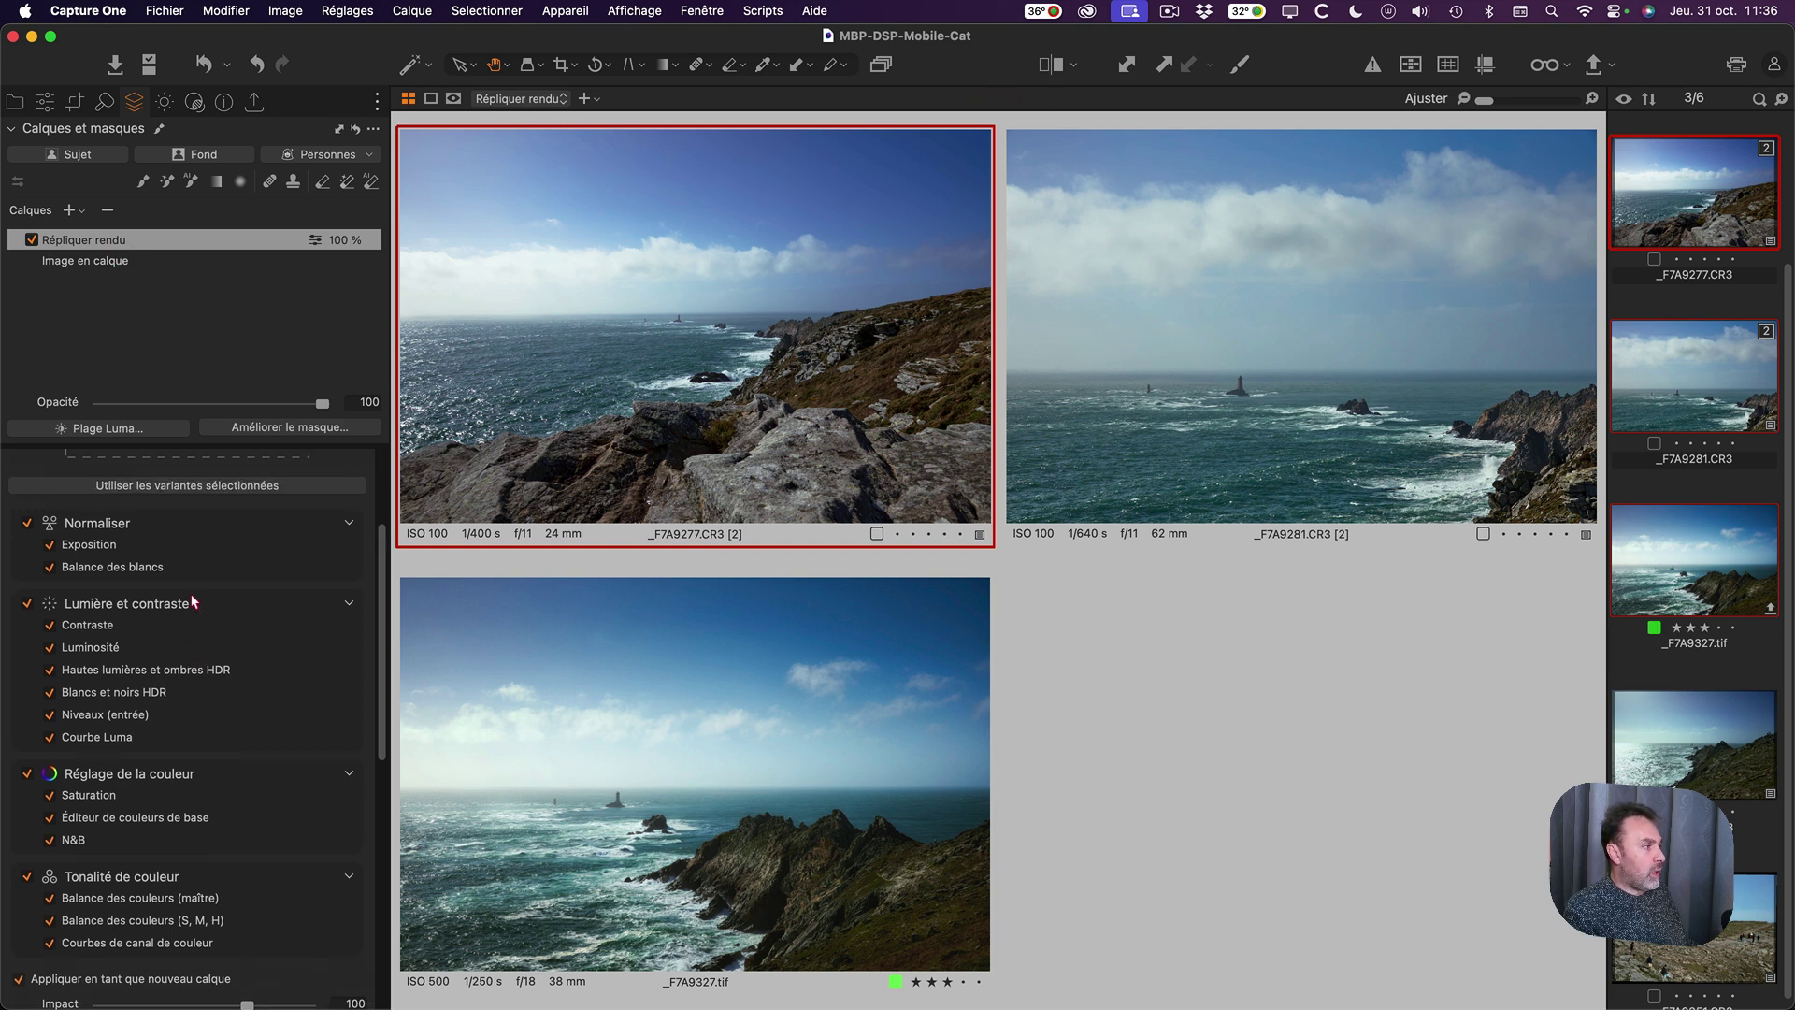
{"action": "scroll", "coordinate": [191, 598], "scroll_direction": "up", "scroll_amount": 1}
{"action": "scroll", "coordinate": [182, 594], "scroll_direction": "down", "scroll_amount": 5}
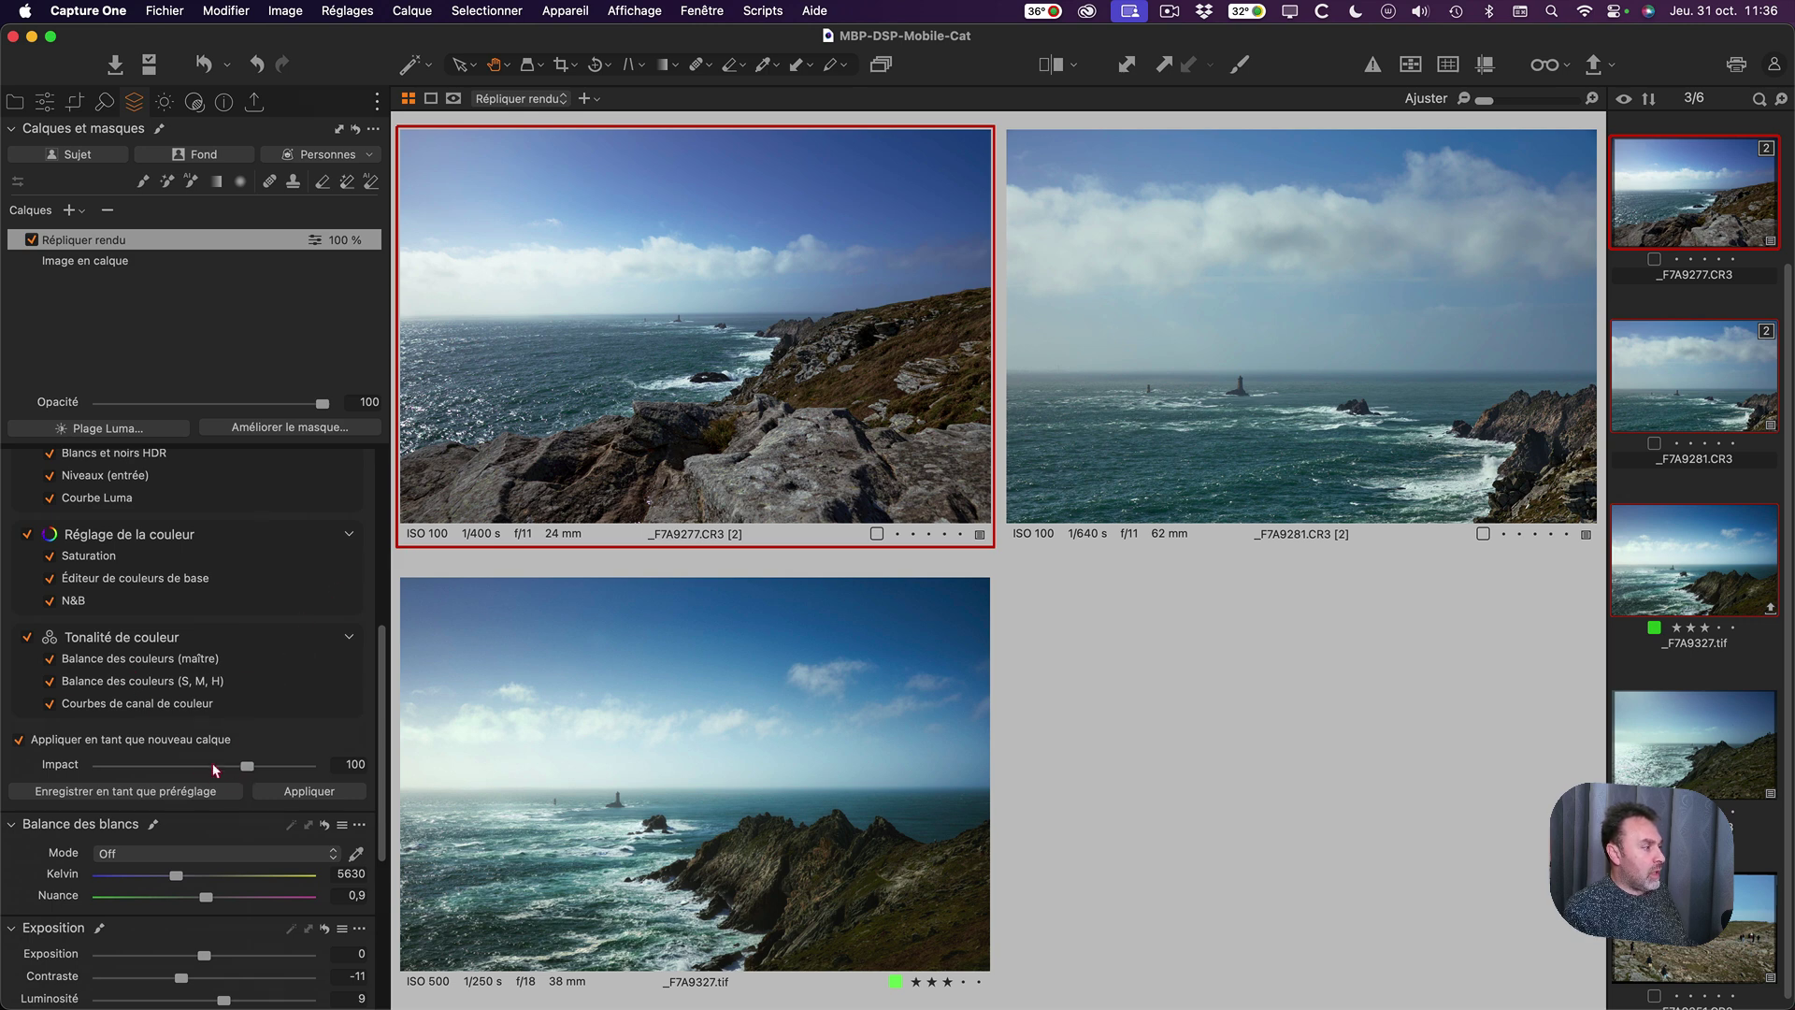
{"action": "scroll", "coordinate": [150, 759], "scroll_direction": "up", "scroll_amount": 3}
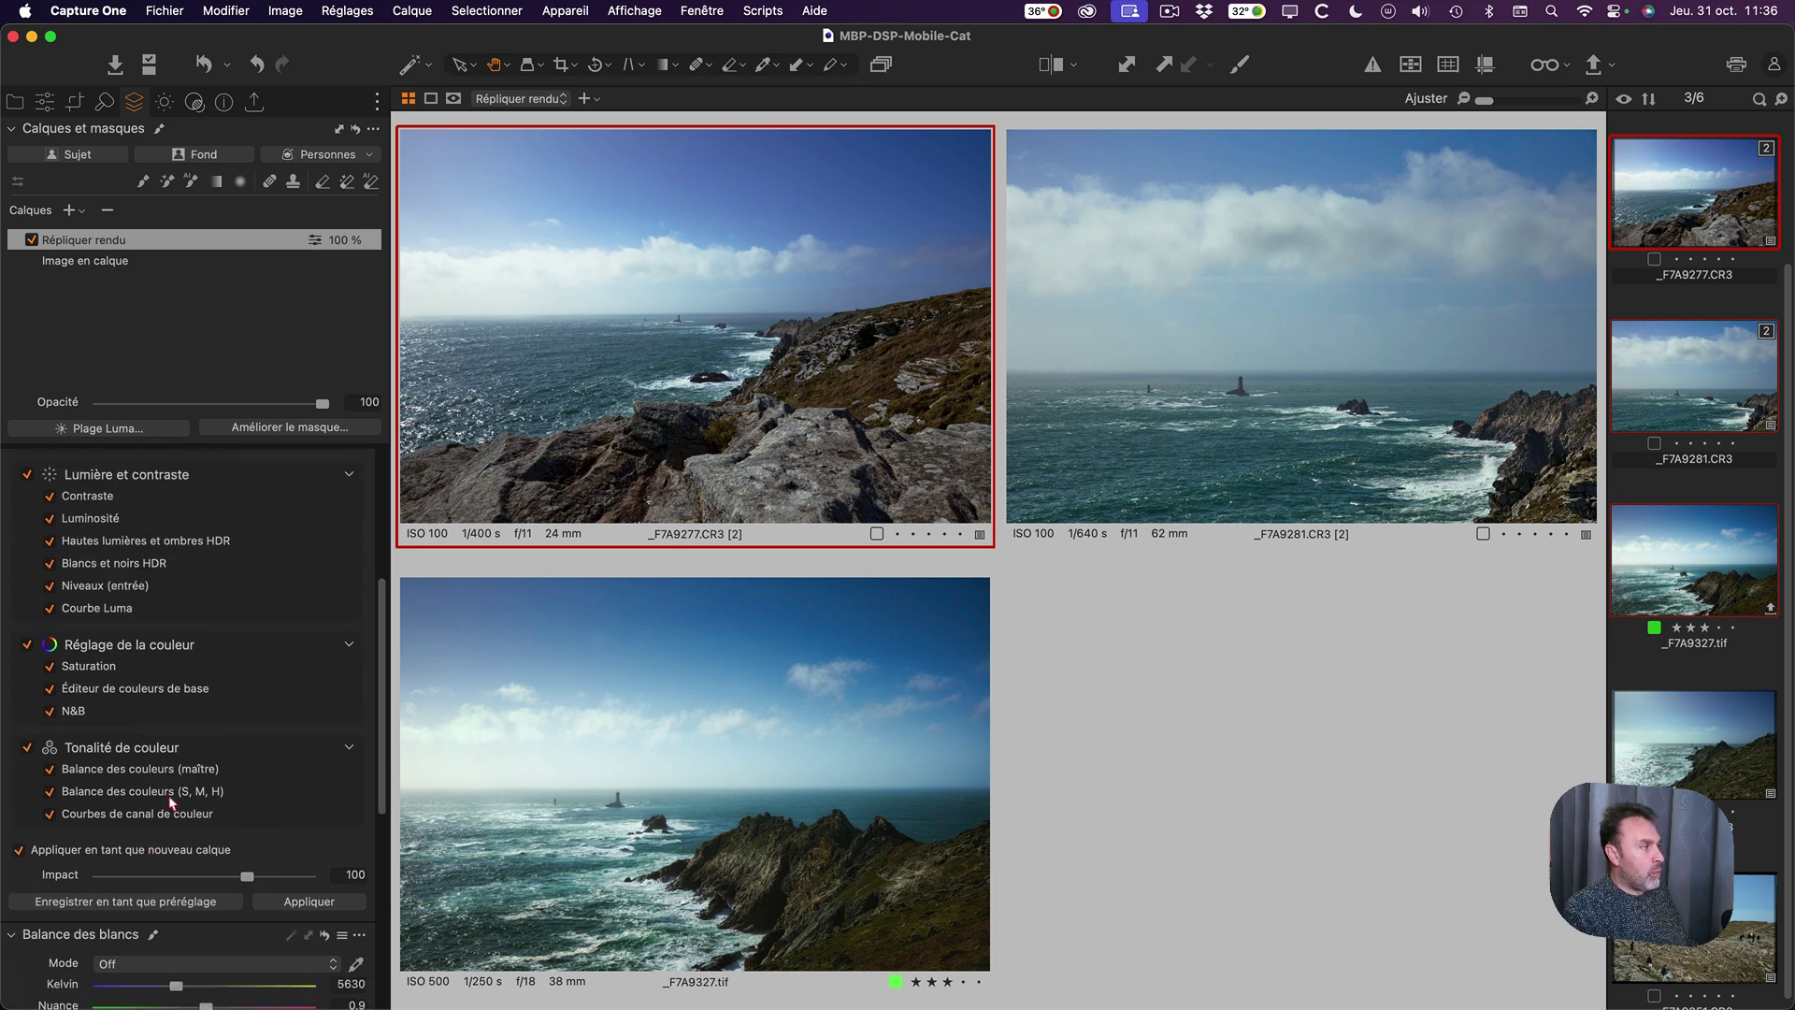
{"action": "scroll", "coordinate": [173, 794], "scroll_direction": "up", "scroll_amount": 7}
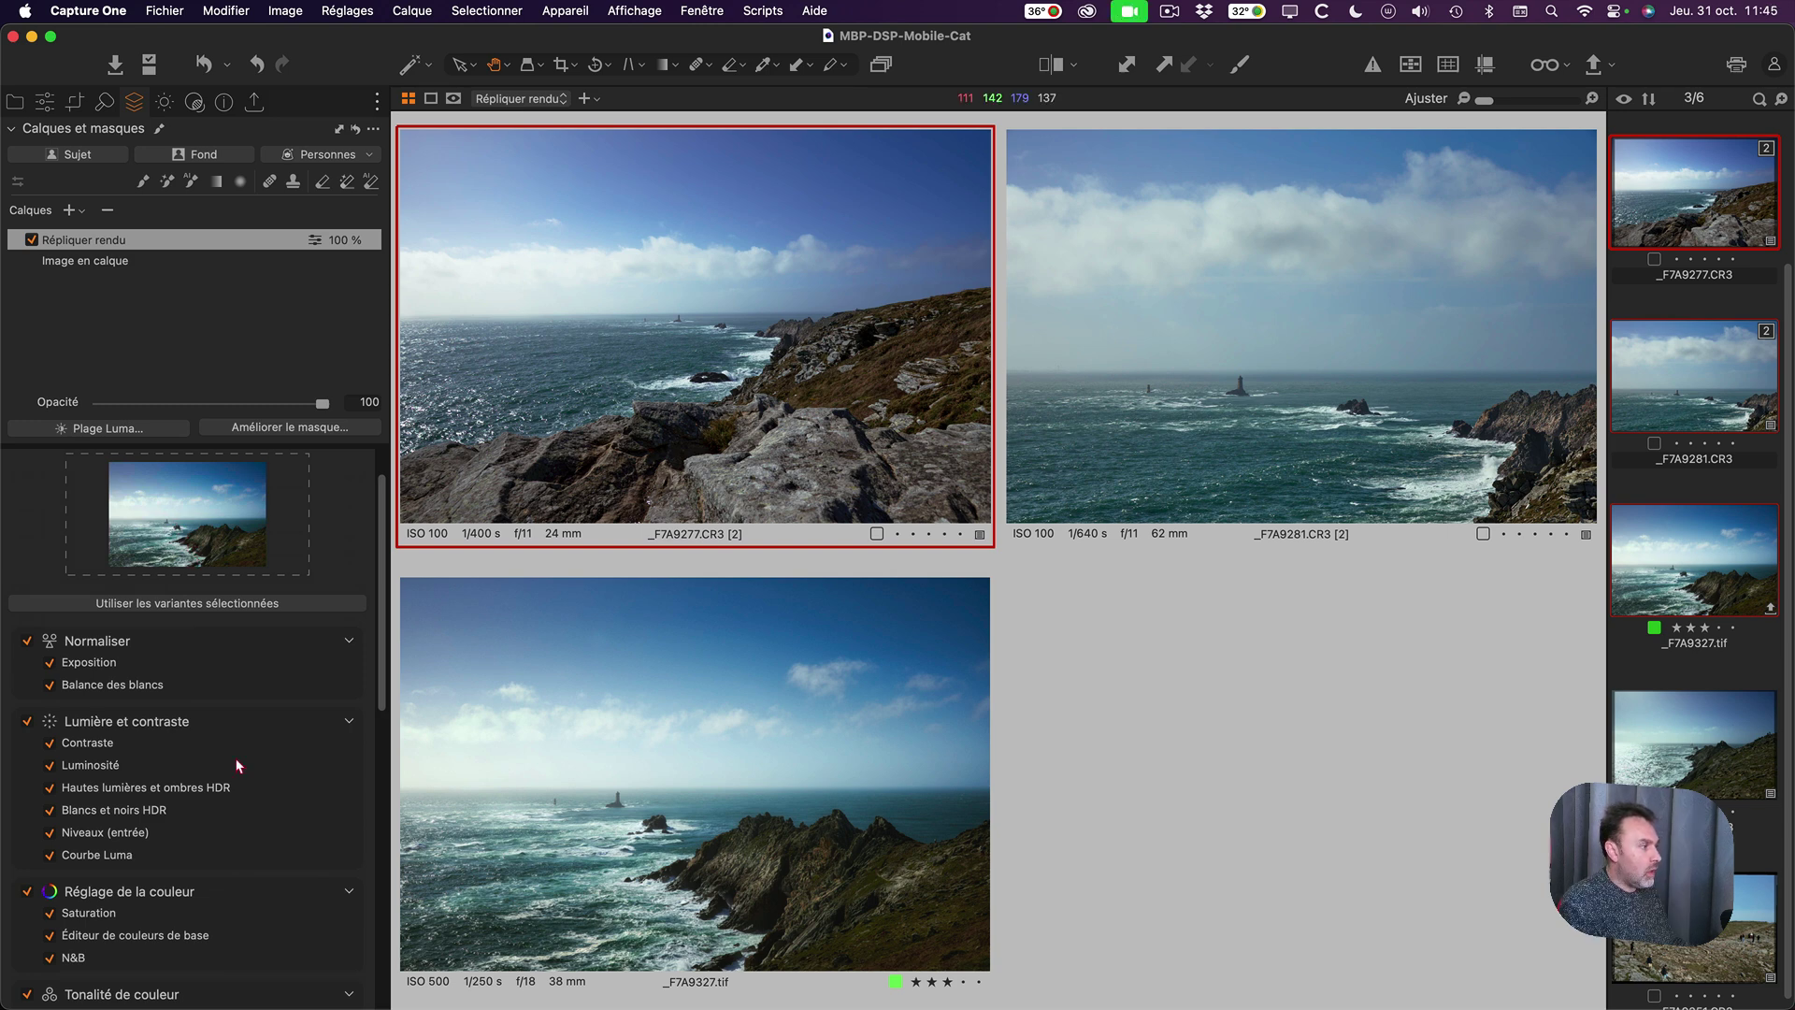
{"action": "scroll", "coordinate": [234, 762], "scroll_direction": "down", "scroll_amount": 7}
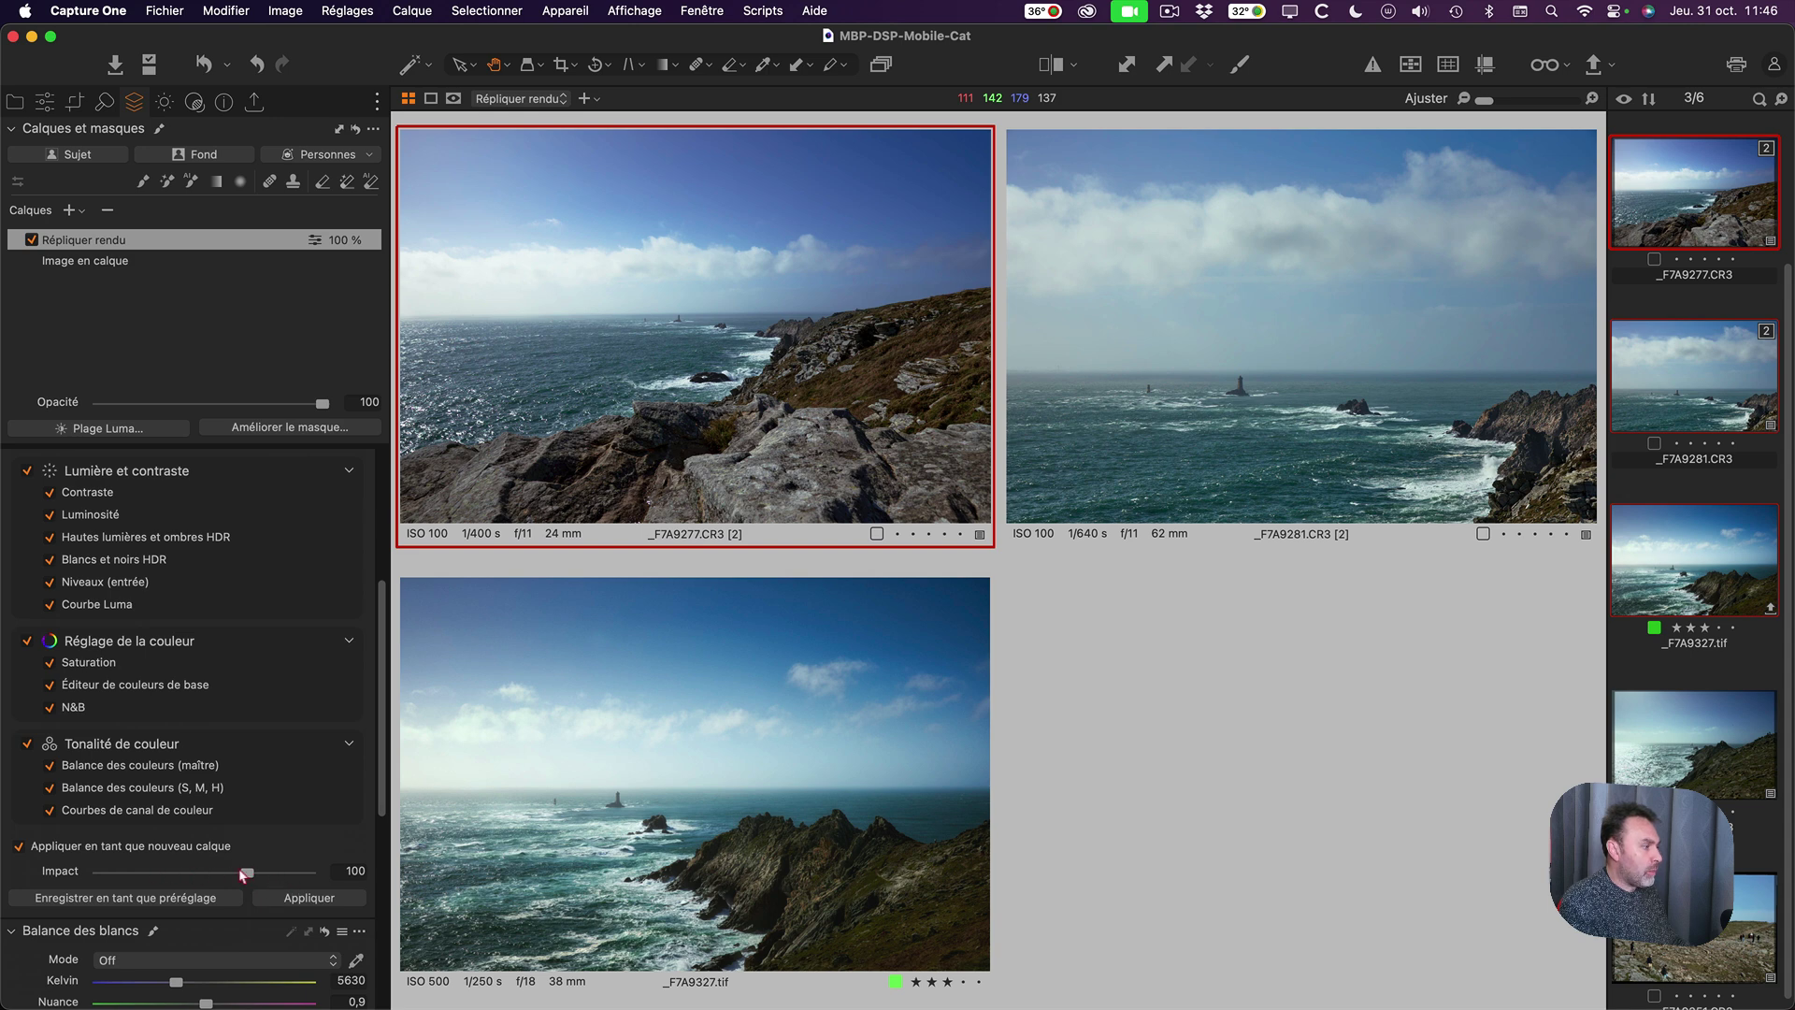
{"action": "scroll", "coordinate": [117, 794], "scroll_direction": "up", "scroll_amount": 1}
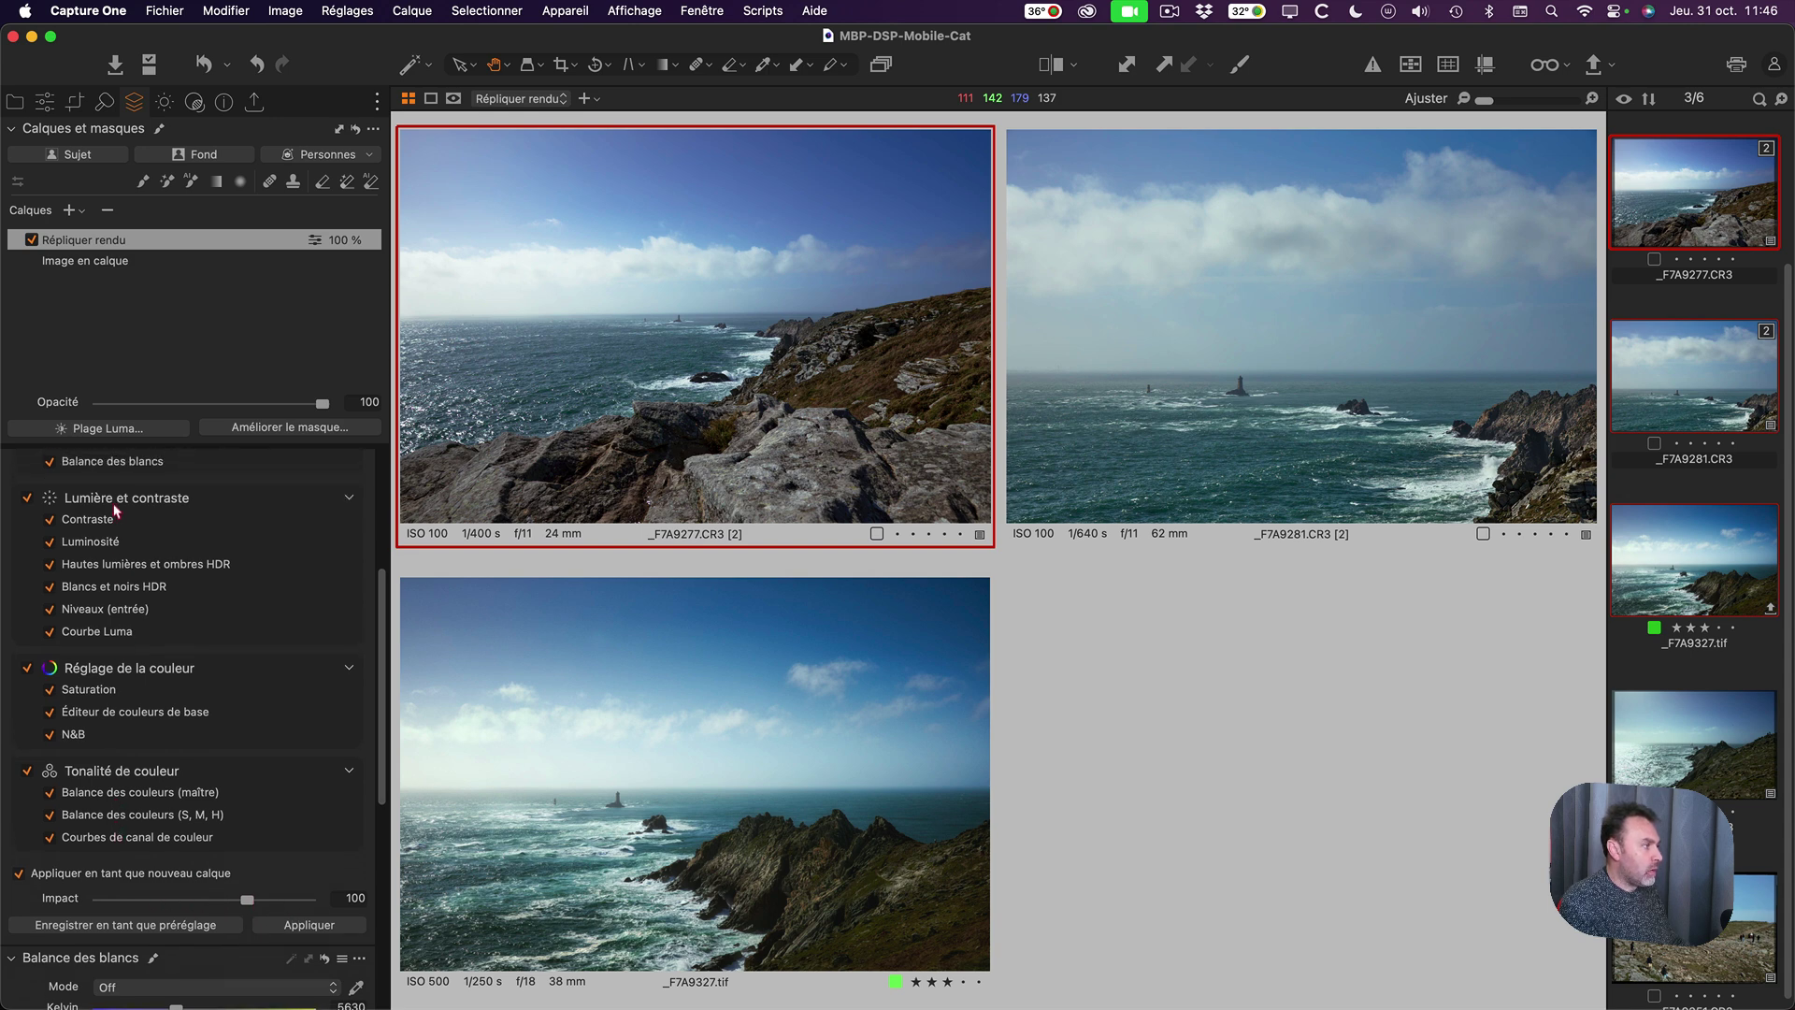
{"action": "scroll", "coordinate": [117, 617], "scroll_direction": "up", "scroll_amount": 4}
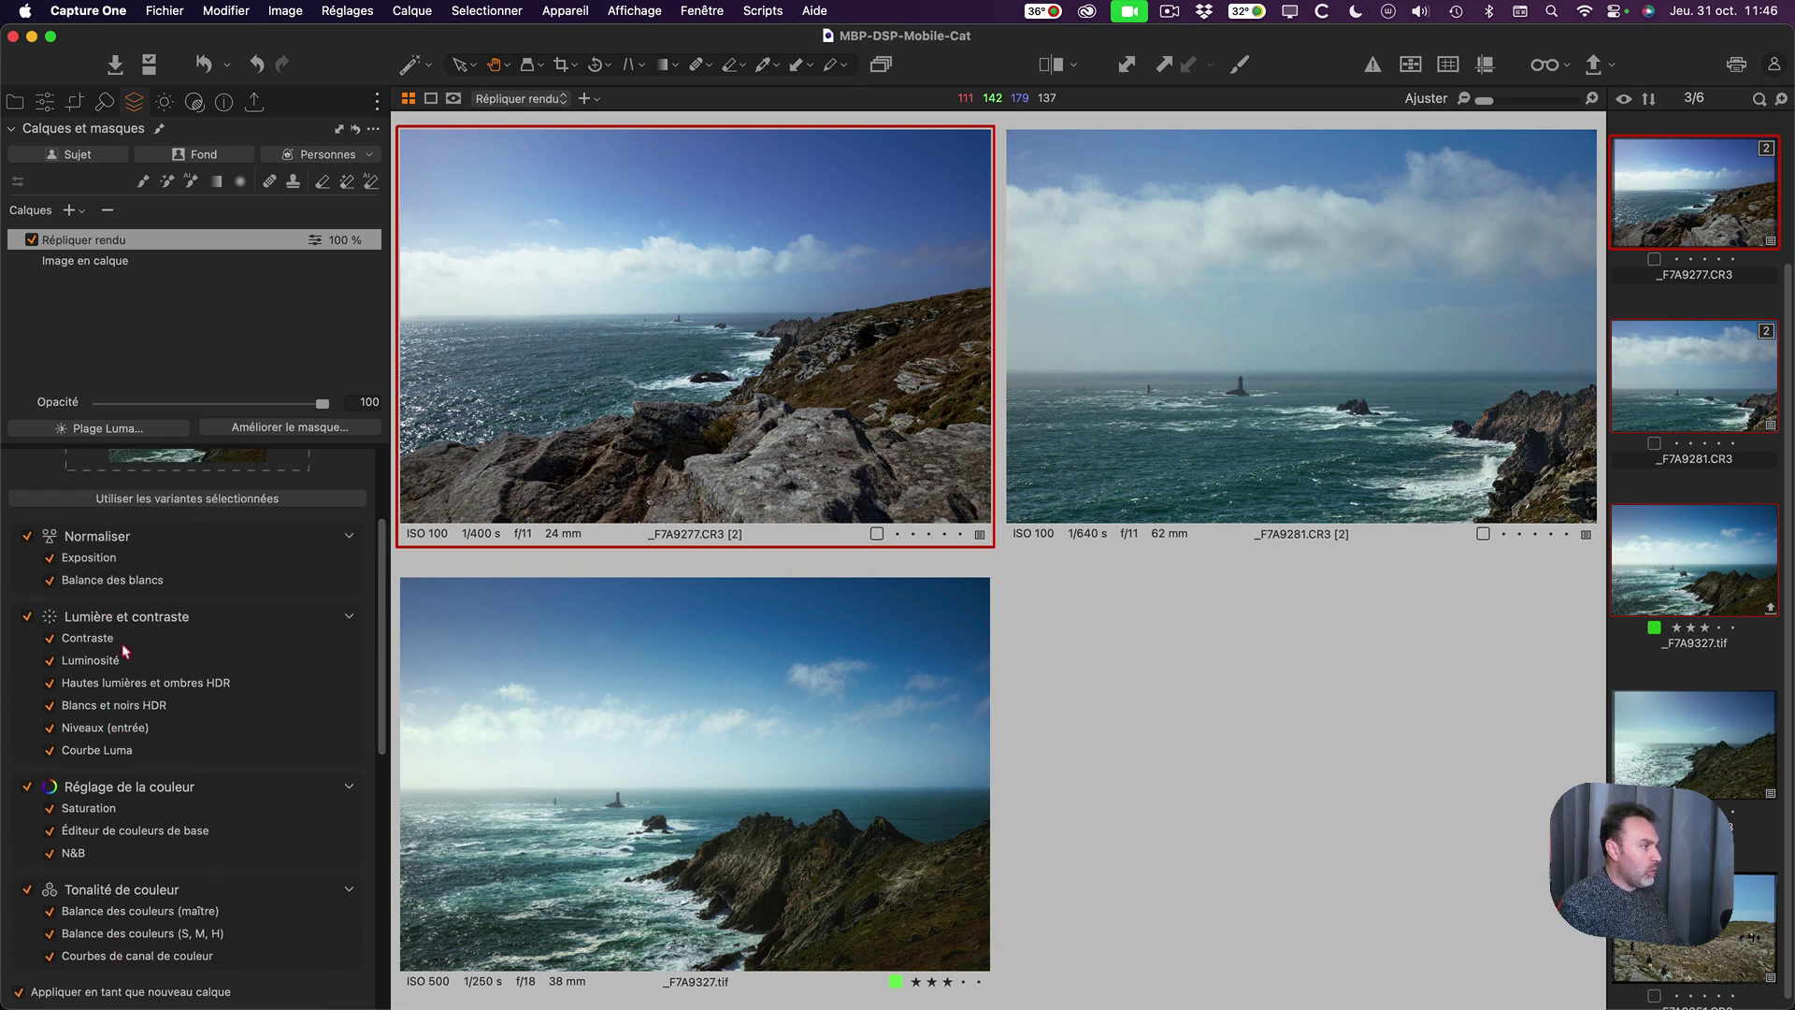
{"action": "scroll", "coordinate": [128, 652], "scroll_direction": "down", "scroll_amount": 3}
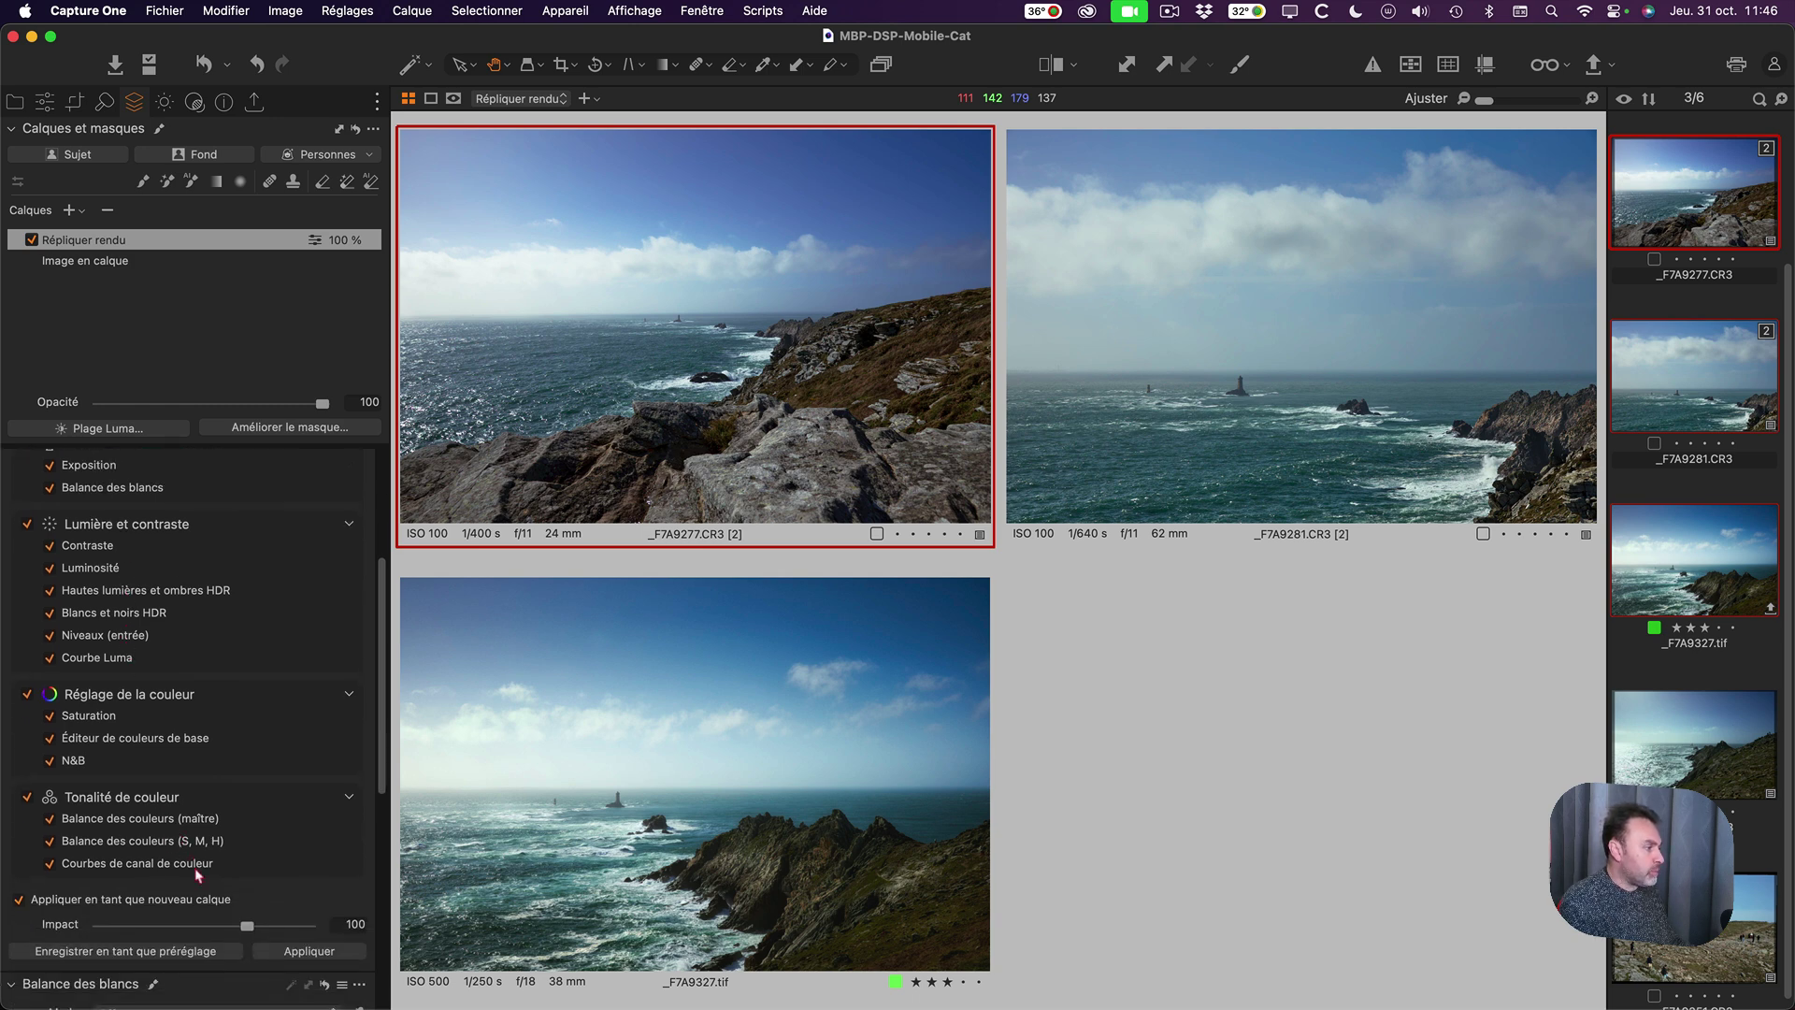
{"action": "scroll", "coordinate": [154, 715], "scroll_direction": "up", "scroll_amount": 5}
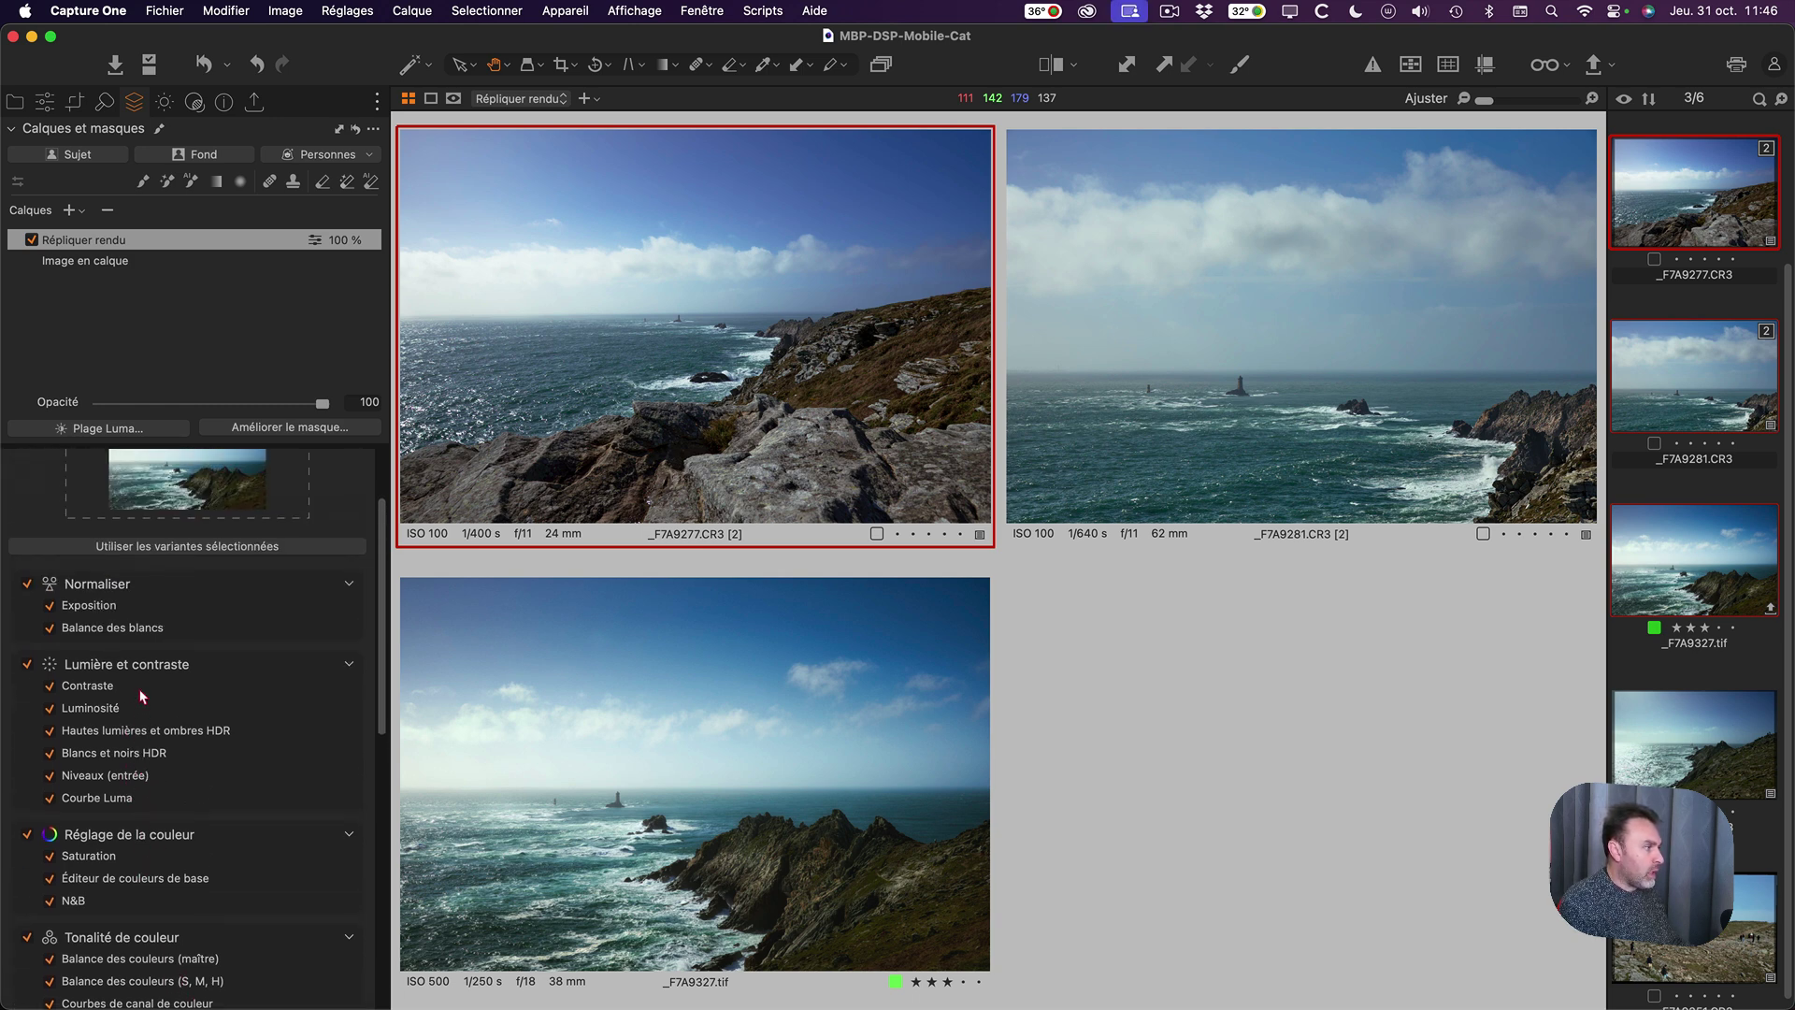
{"action": "scroll", "coordinate": [169, 861], "scroll_direction": "down", "scroll_amount": 2}
{"action": "scroll", "coordinate": [165, 634], "scroll_direction": "up", "scroll_amount": 4}
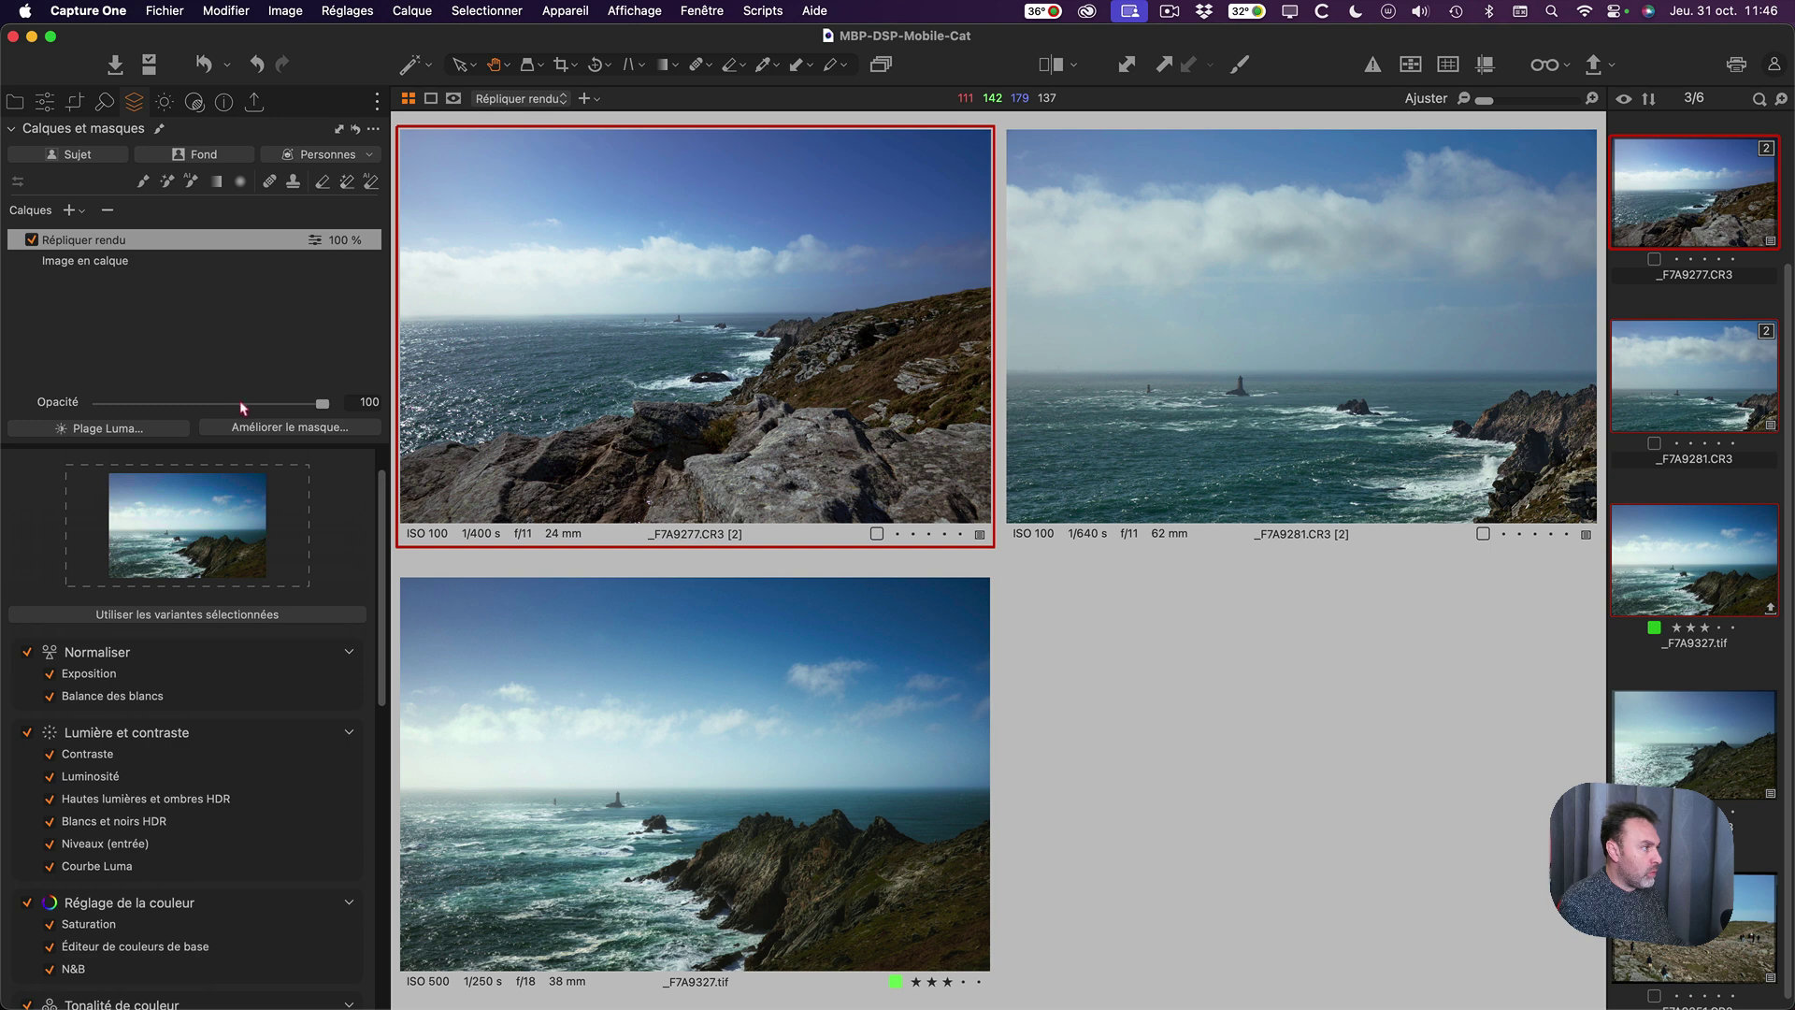
{"action": "scroll", "coordinate": [253, 726], "scroll_direction": "down", "scroll_amount": 9}
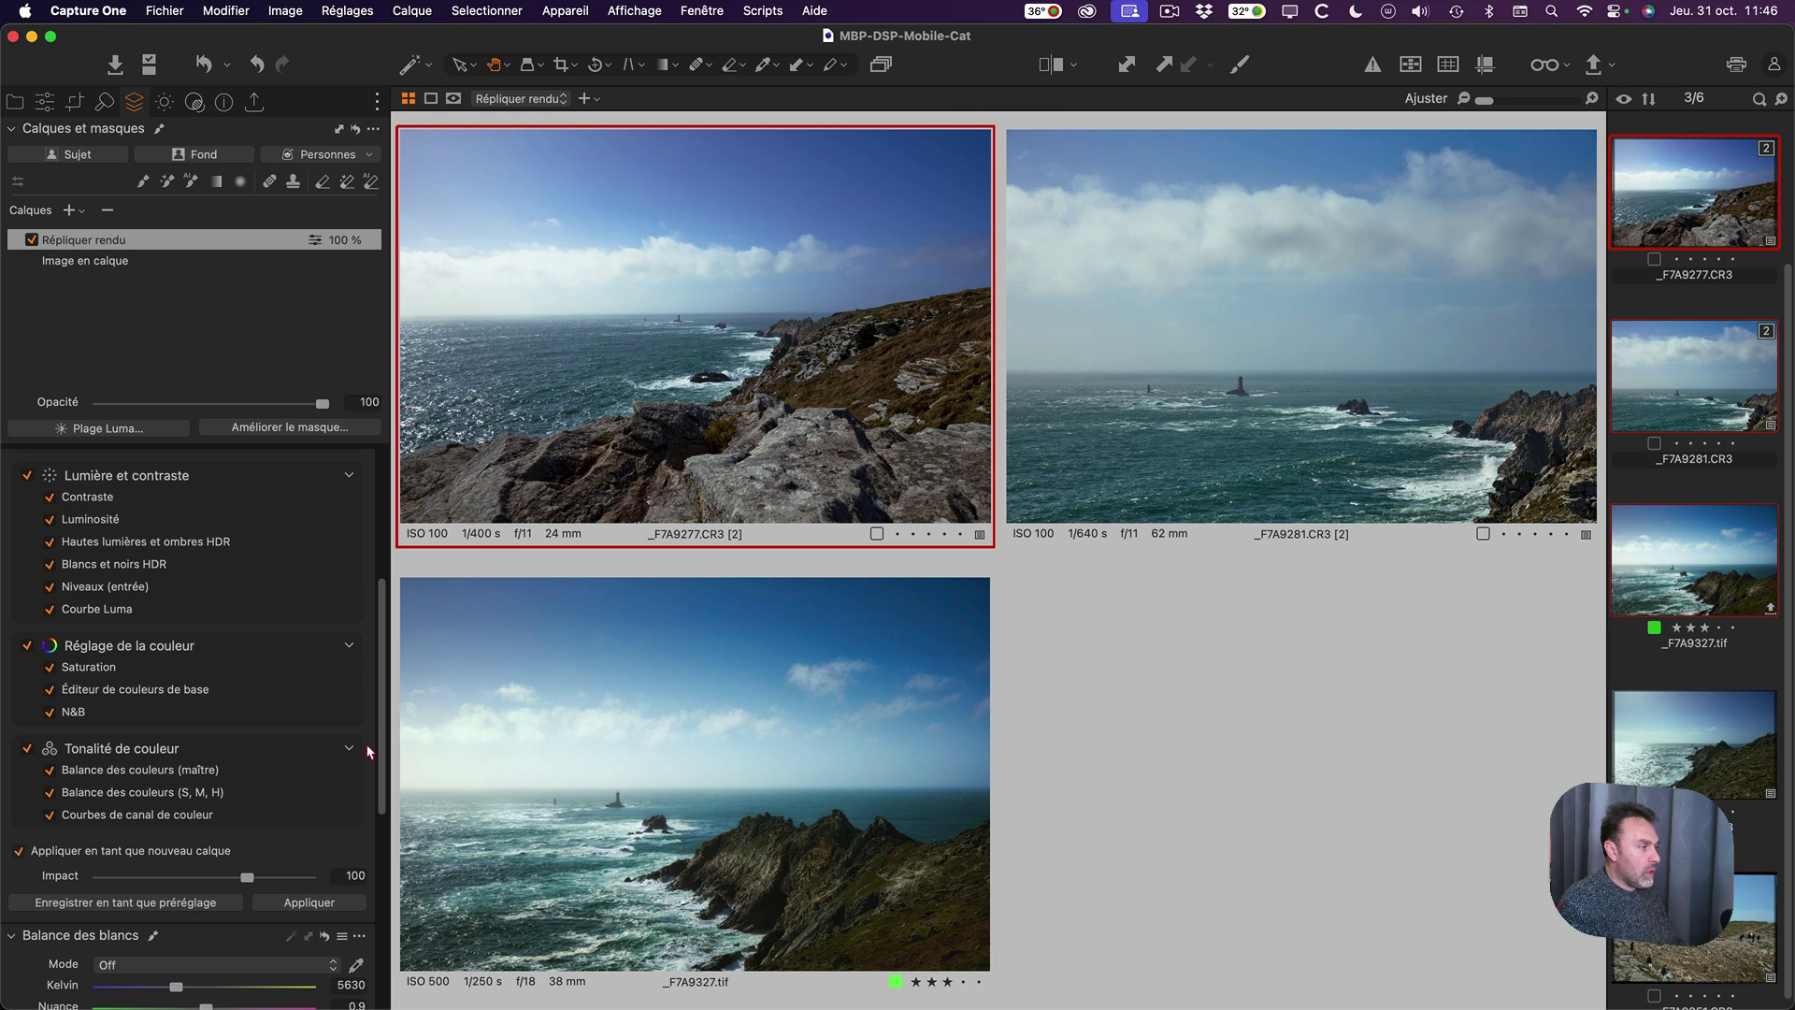
{"action": "scroll", "coordinate": [177, 828], "scroll_direction": "up", "scroll_amount": 3}
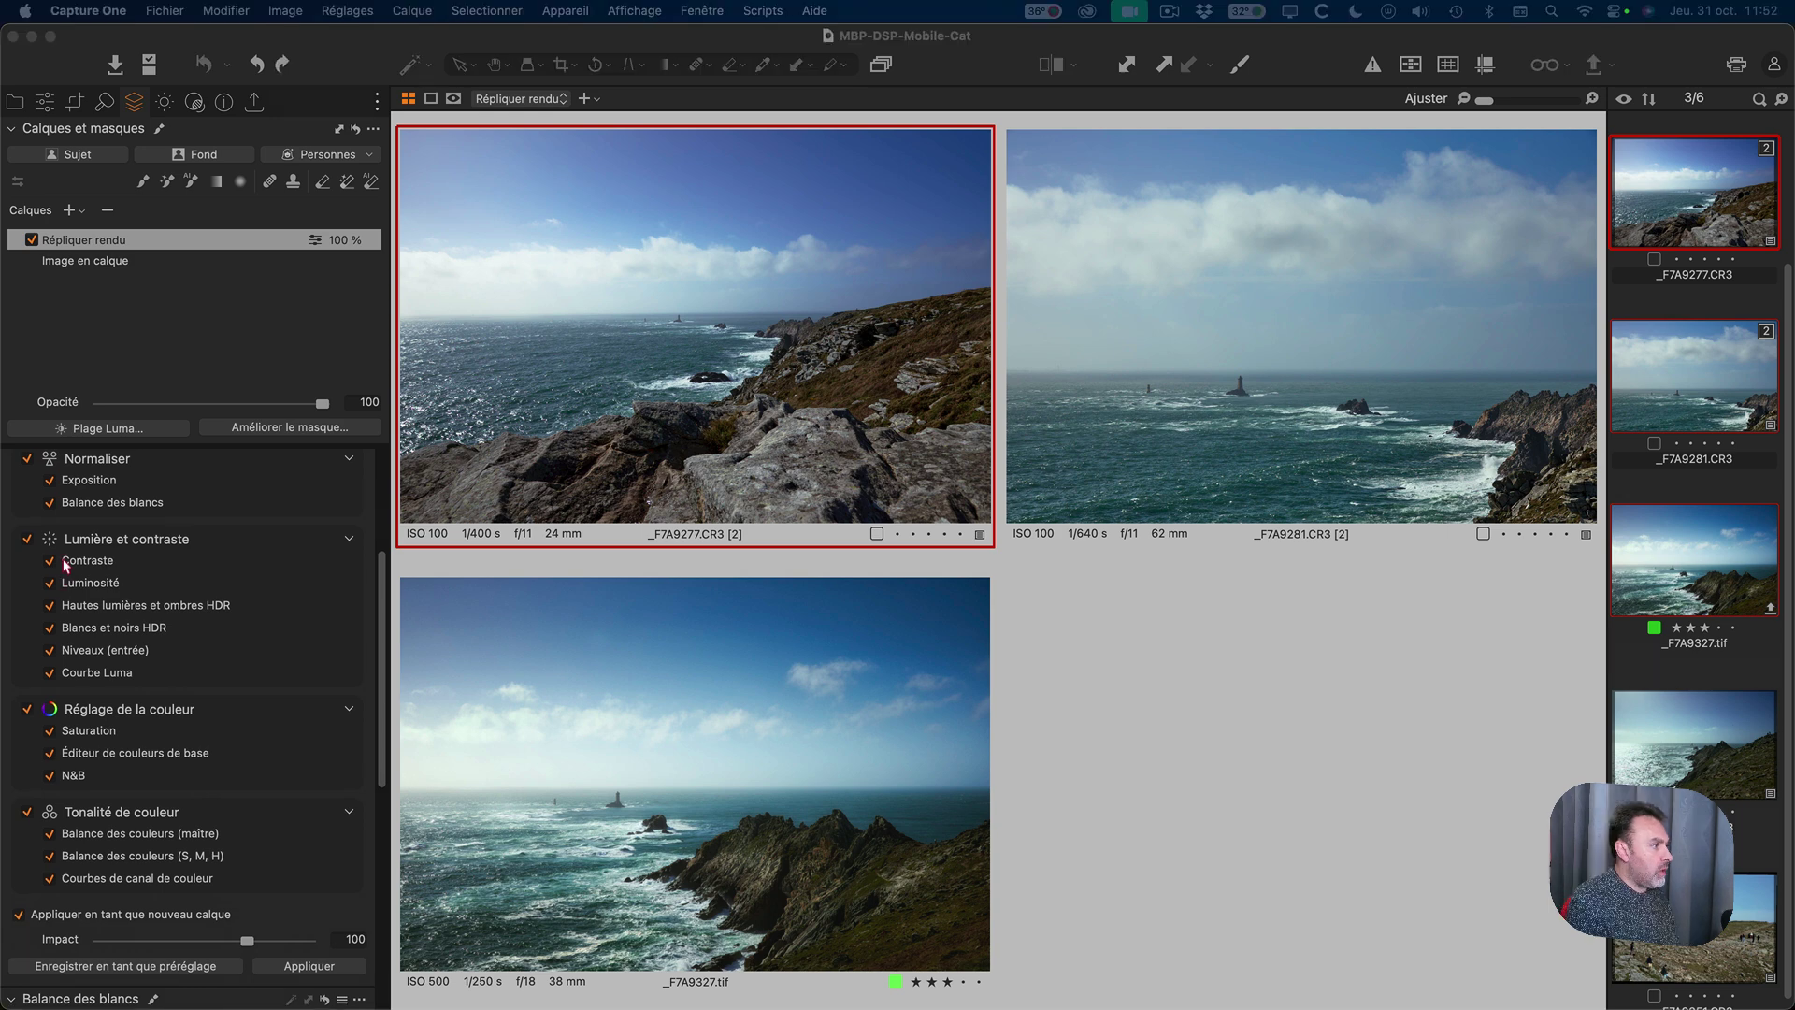
{"action": "scroll", "coordinate": [56, 585], "scroll_direction": "up", "scroll_amount": 5}
{"action": "scroll", "coordinate": [56, 607], "scroll_direction": "up", "scroll_amount": 2}
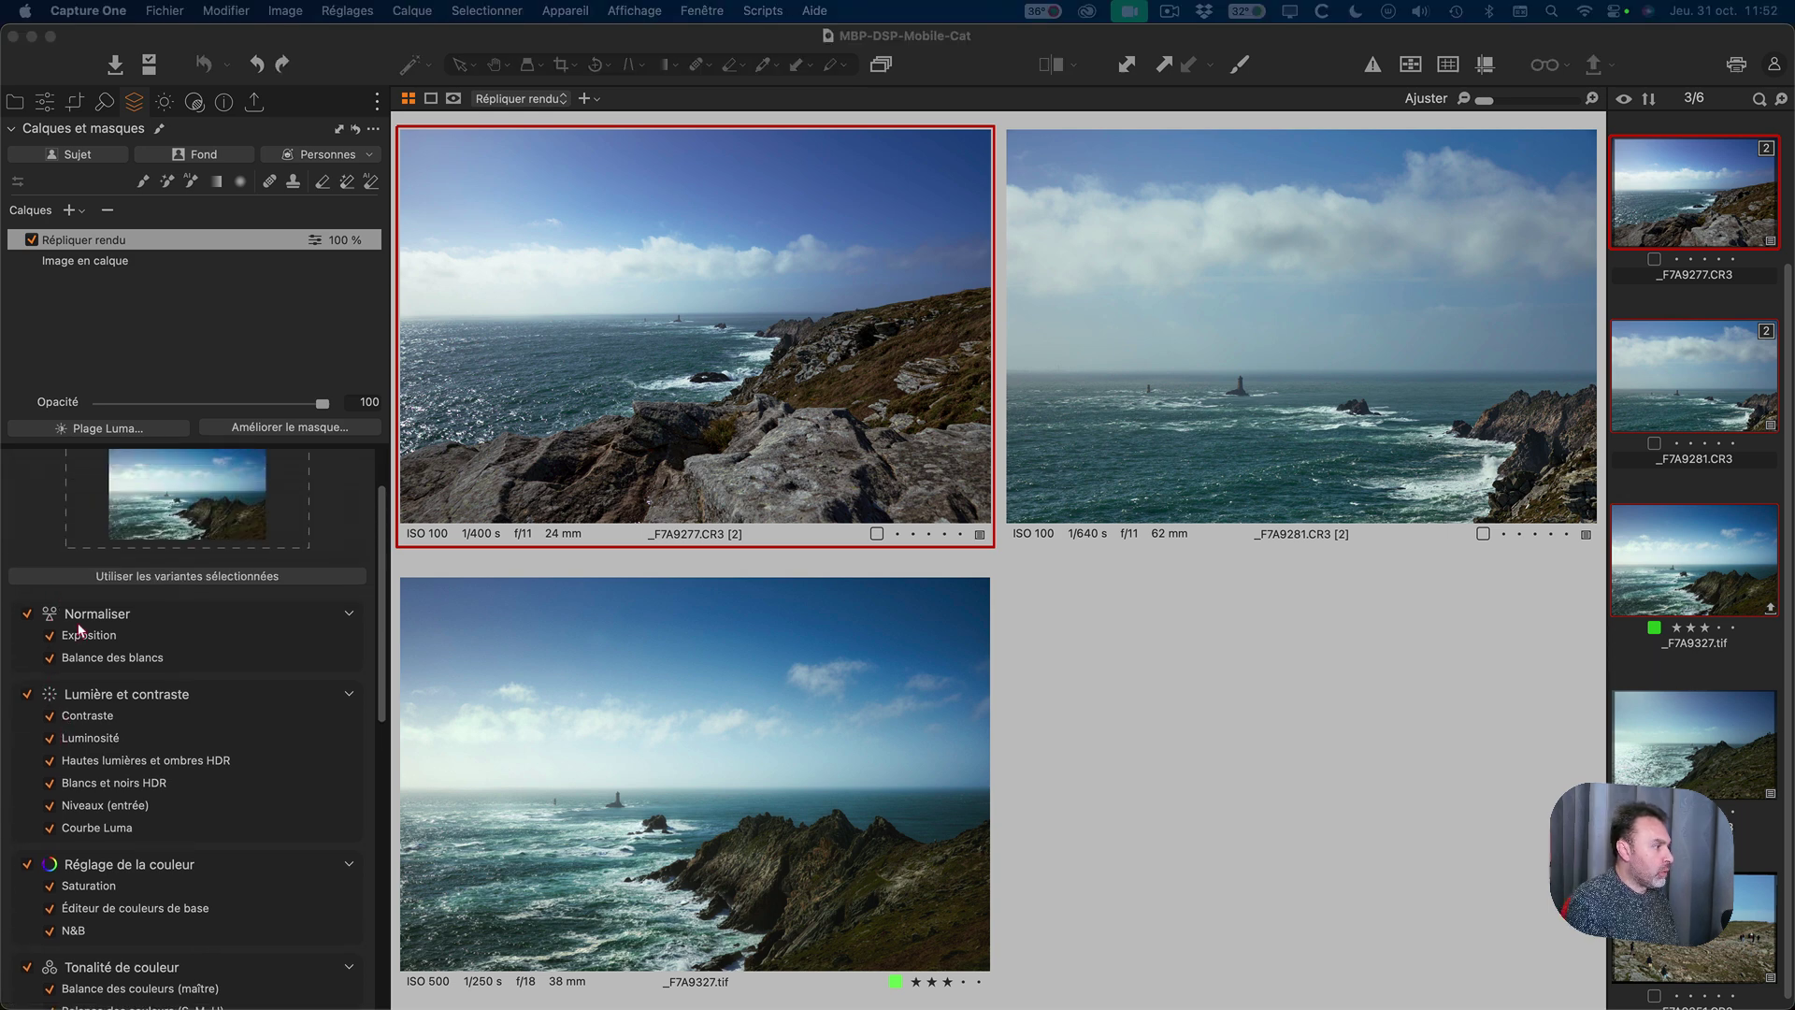
{"action": "scroll", "coordinate": [89, 636], "scroll_direction": "down", "scroll_amount": 1}
{"action": "scroll", "coordinate": [122, 600], "scroll_direction": "down", "scroll_amount": 5}
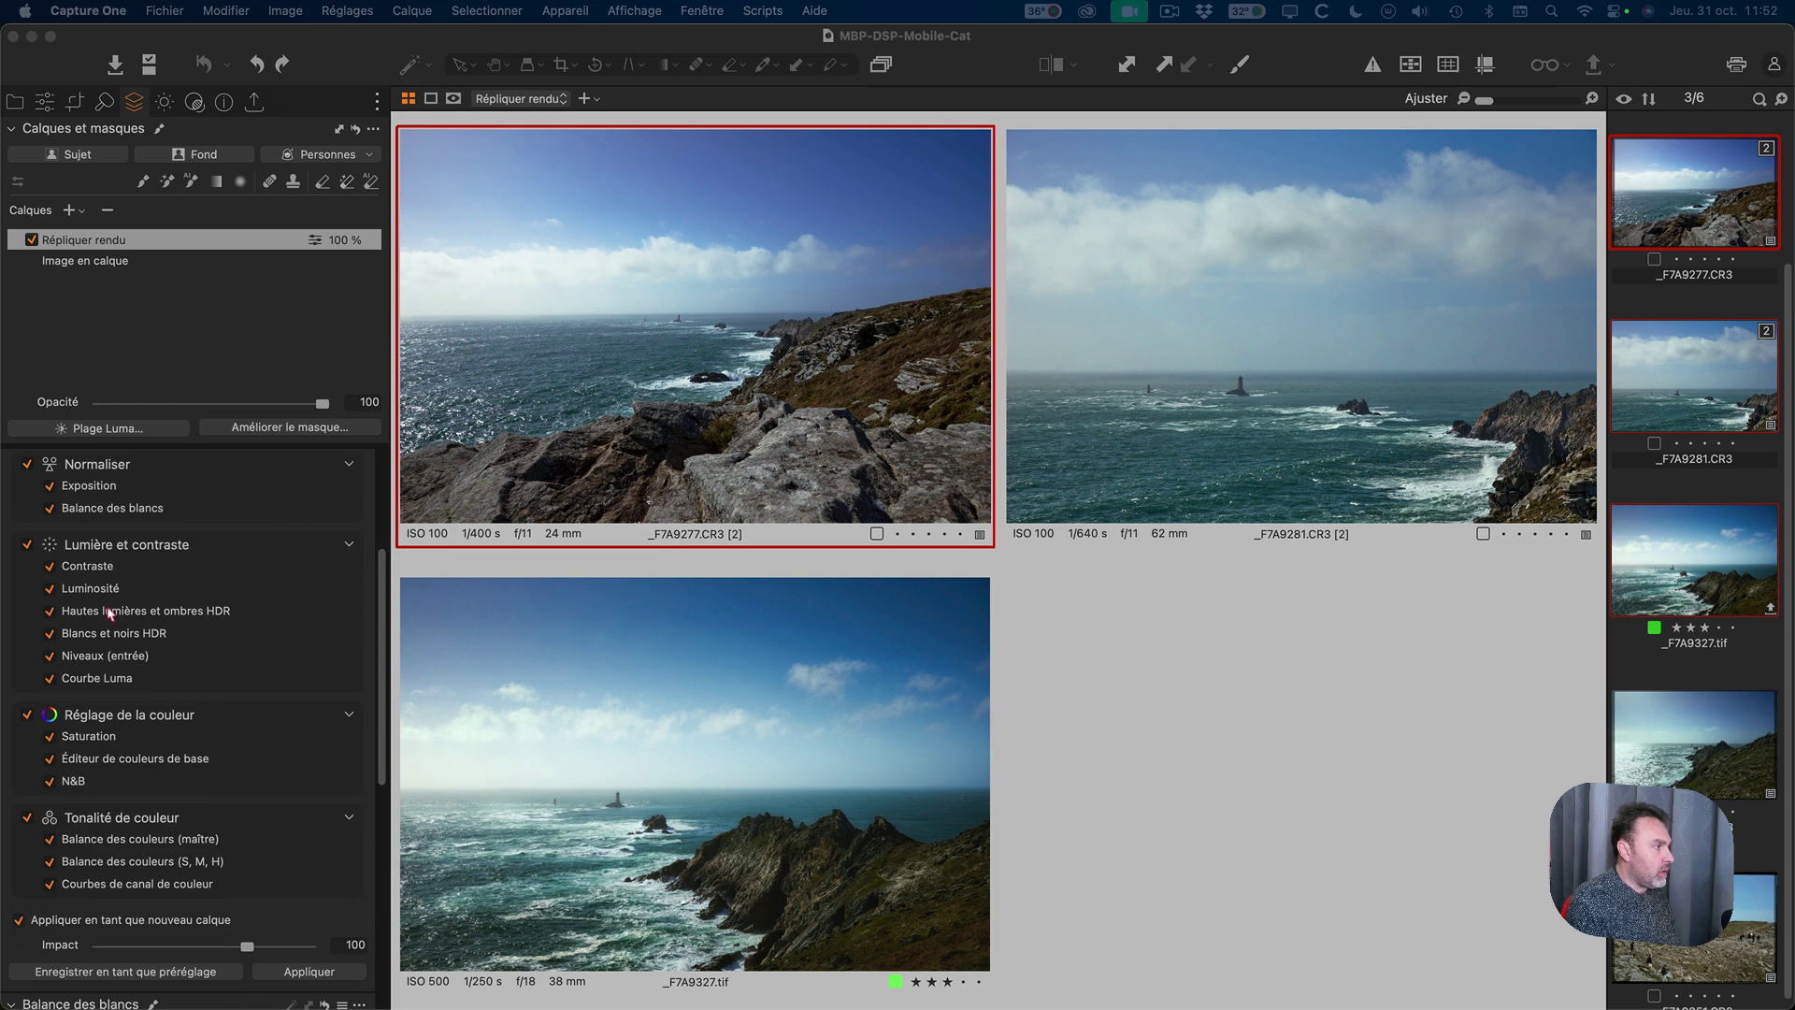
{"action": "scroll", "coordinate": [119, 718], "scroll_direction": "up", "scroll_amount": 9}
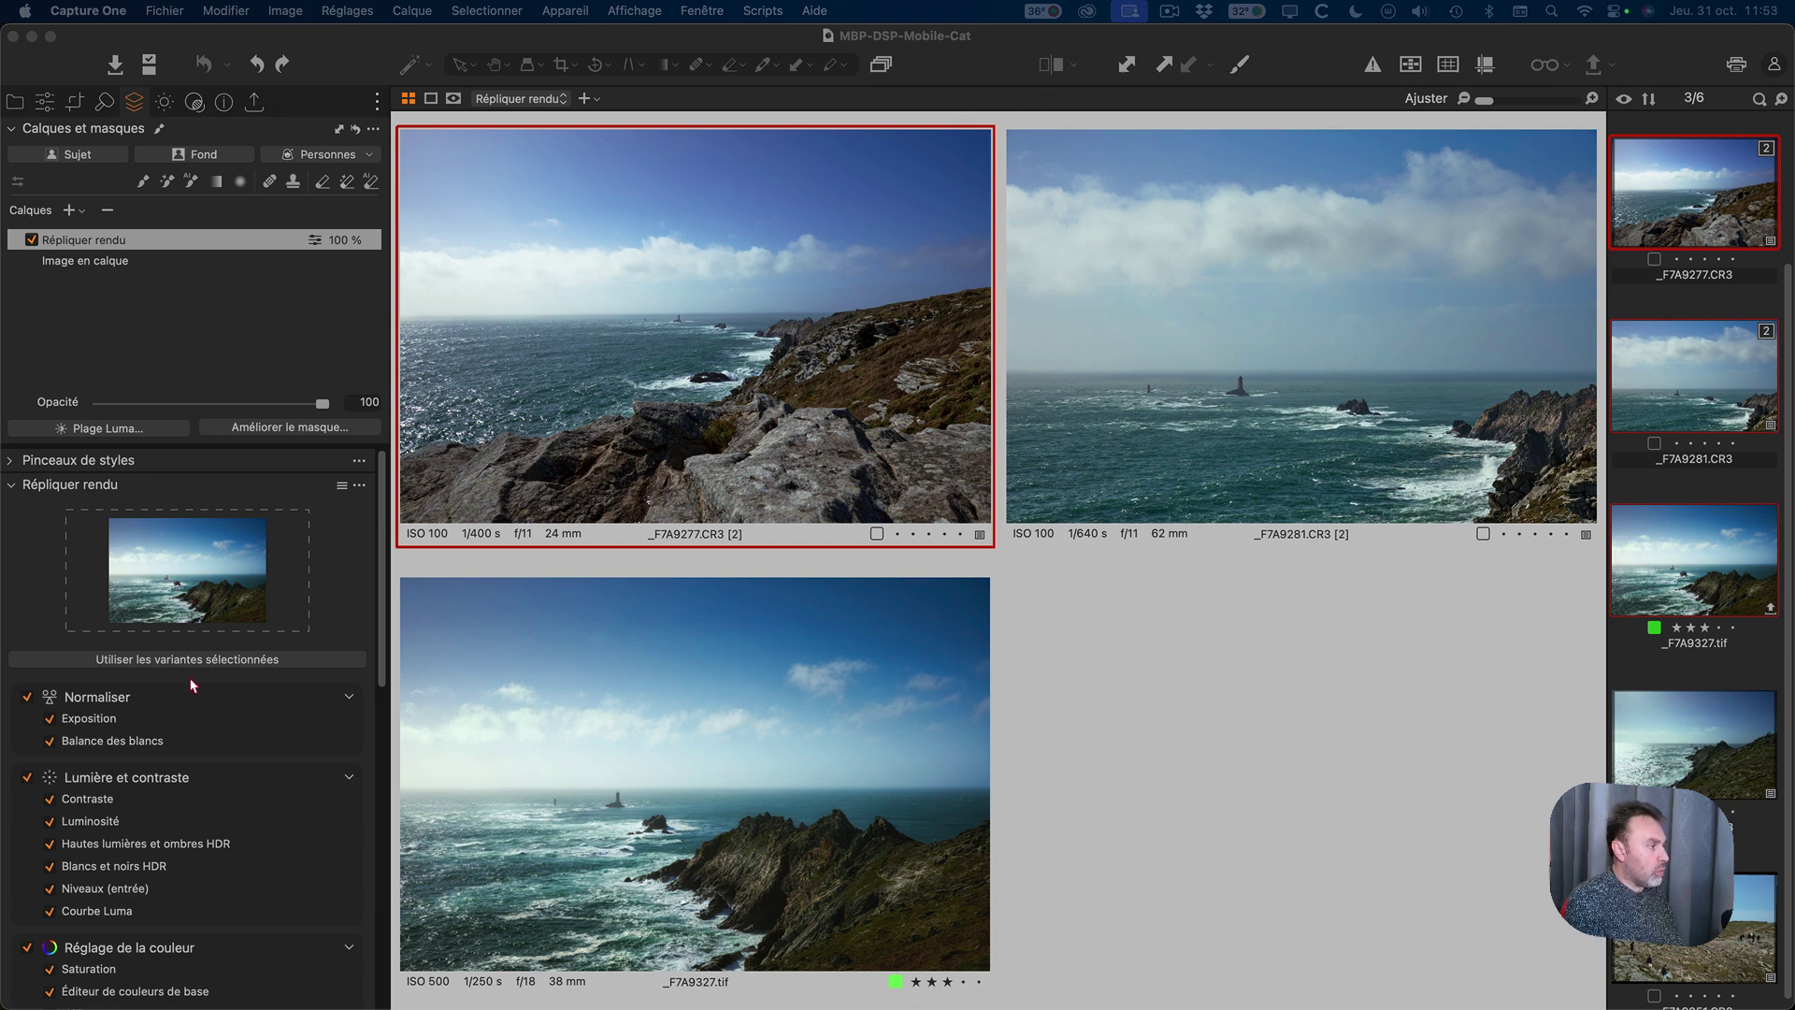
{"action": "scroll", "coordinate": [188, 687], "scroll_direction": "down", "scroll_amount": 7}
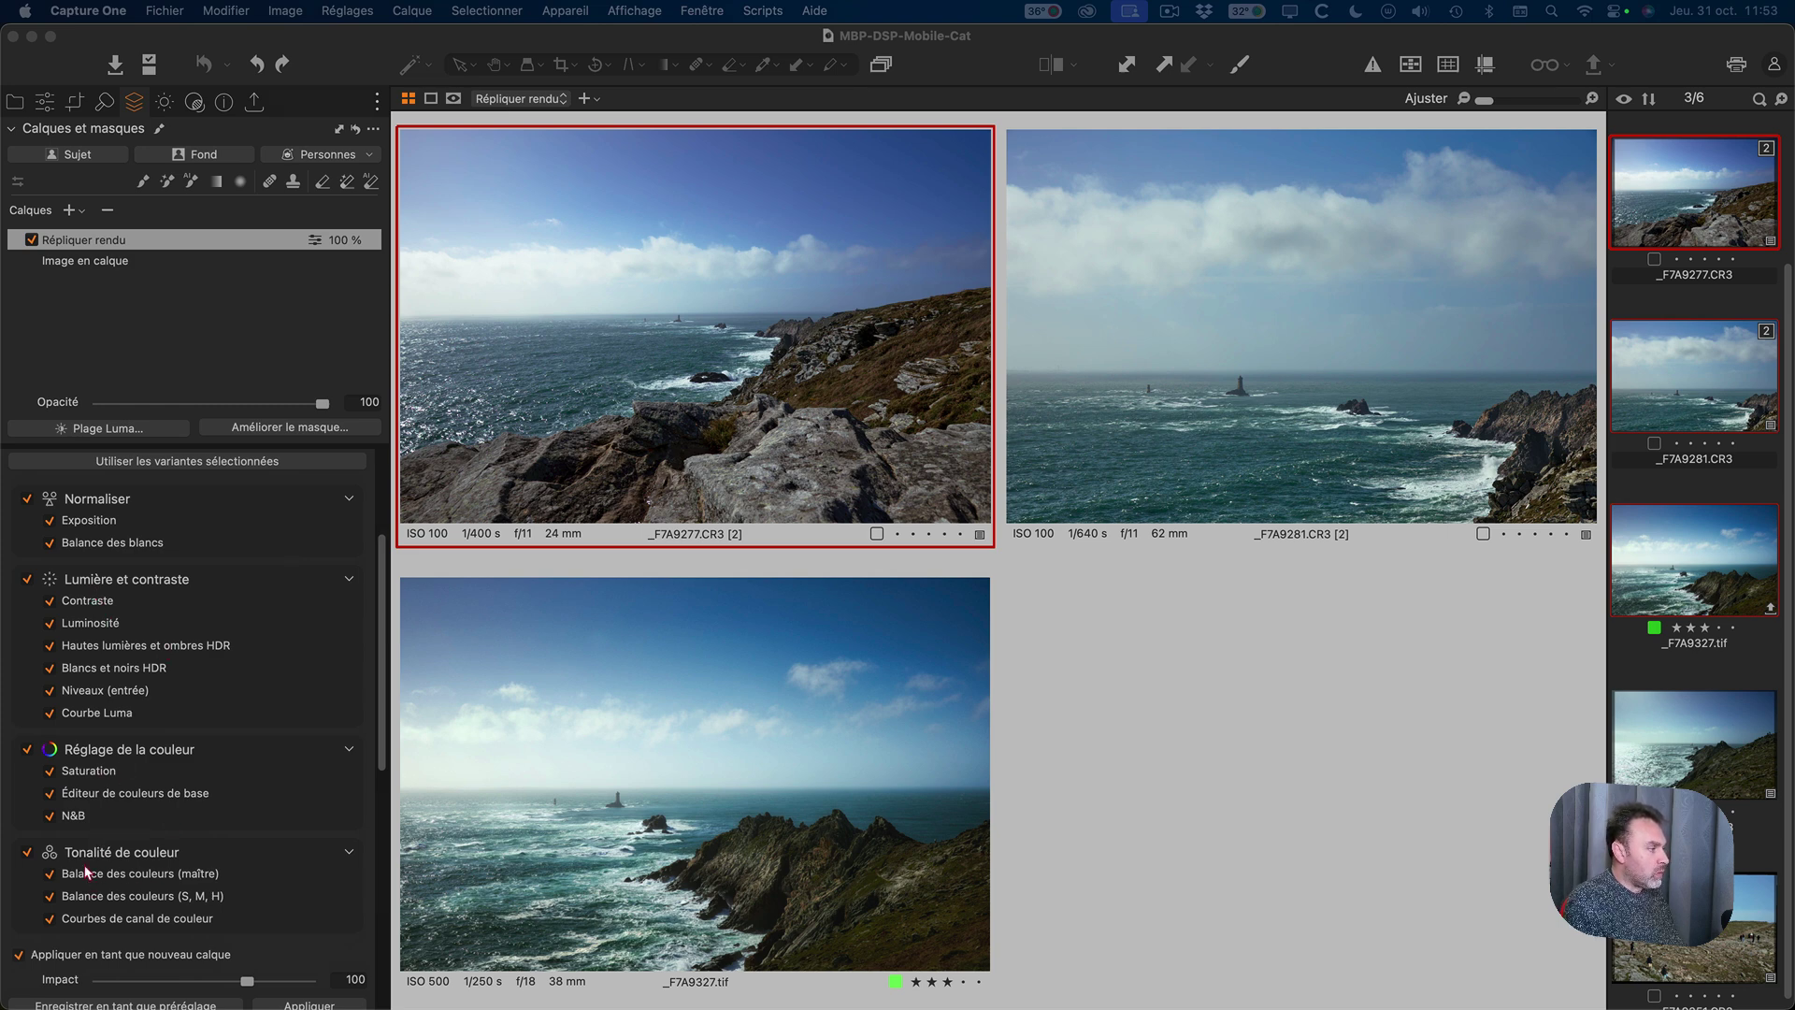
{"action": "scroll", "coordinate": [104, 799], "scroll_direction": "up", "scroll_amount": 7}
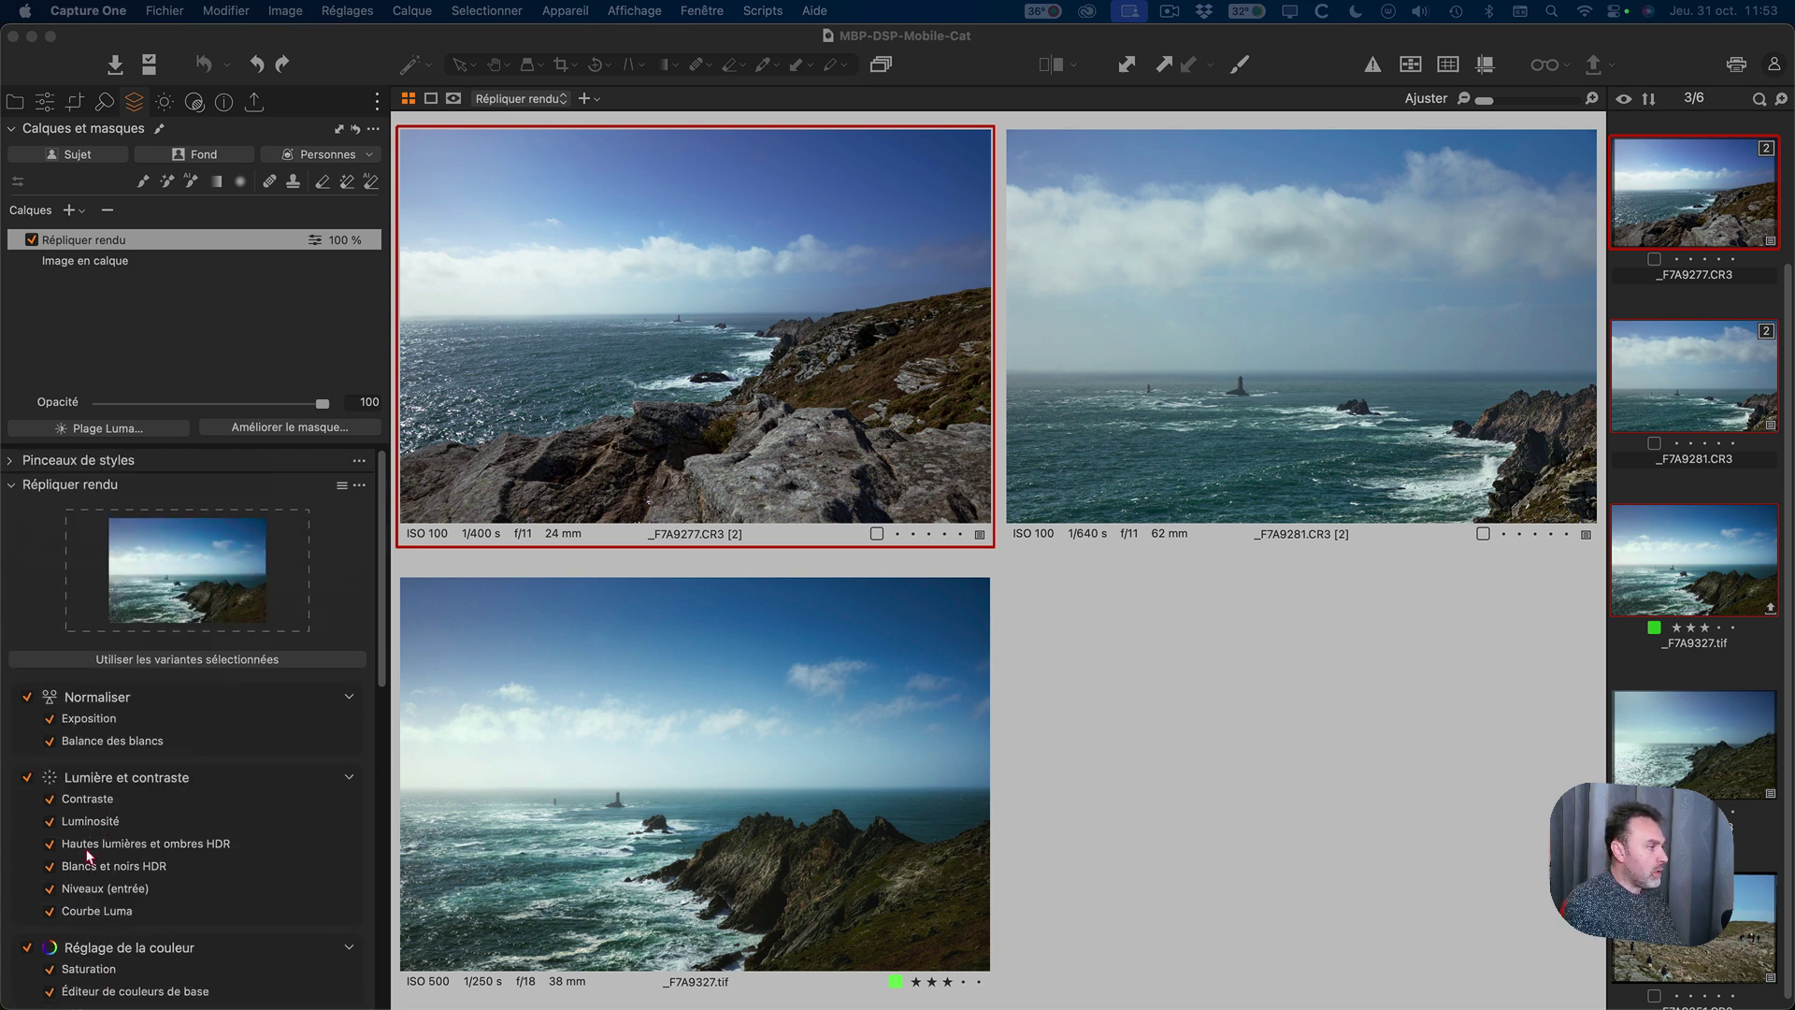
{"action": "scroll", "coordinate": [90, 855], "scroll_direction": "down", "scroll_amount": 10}
{"action": "scroll", "coordinate": [129, 797], "scroll_direction": "up", "scroll_amount": 10}
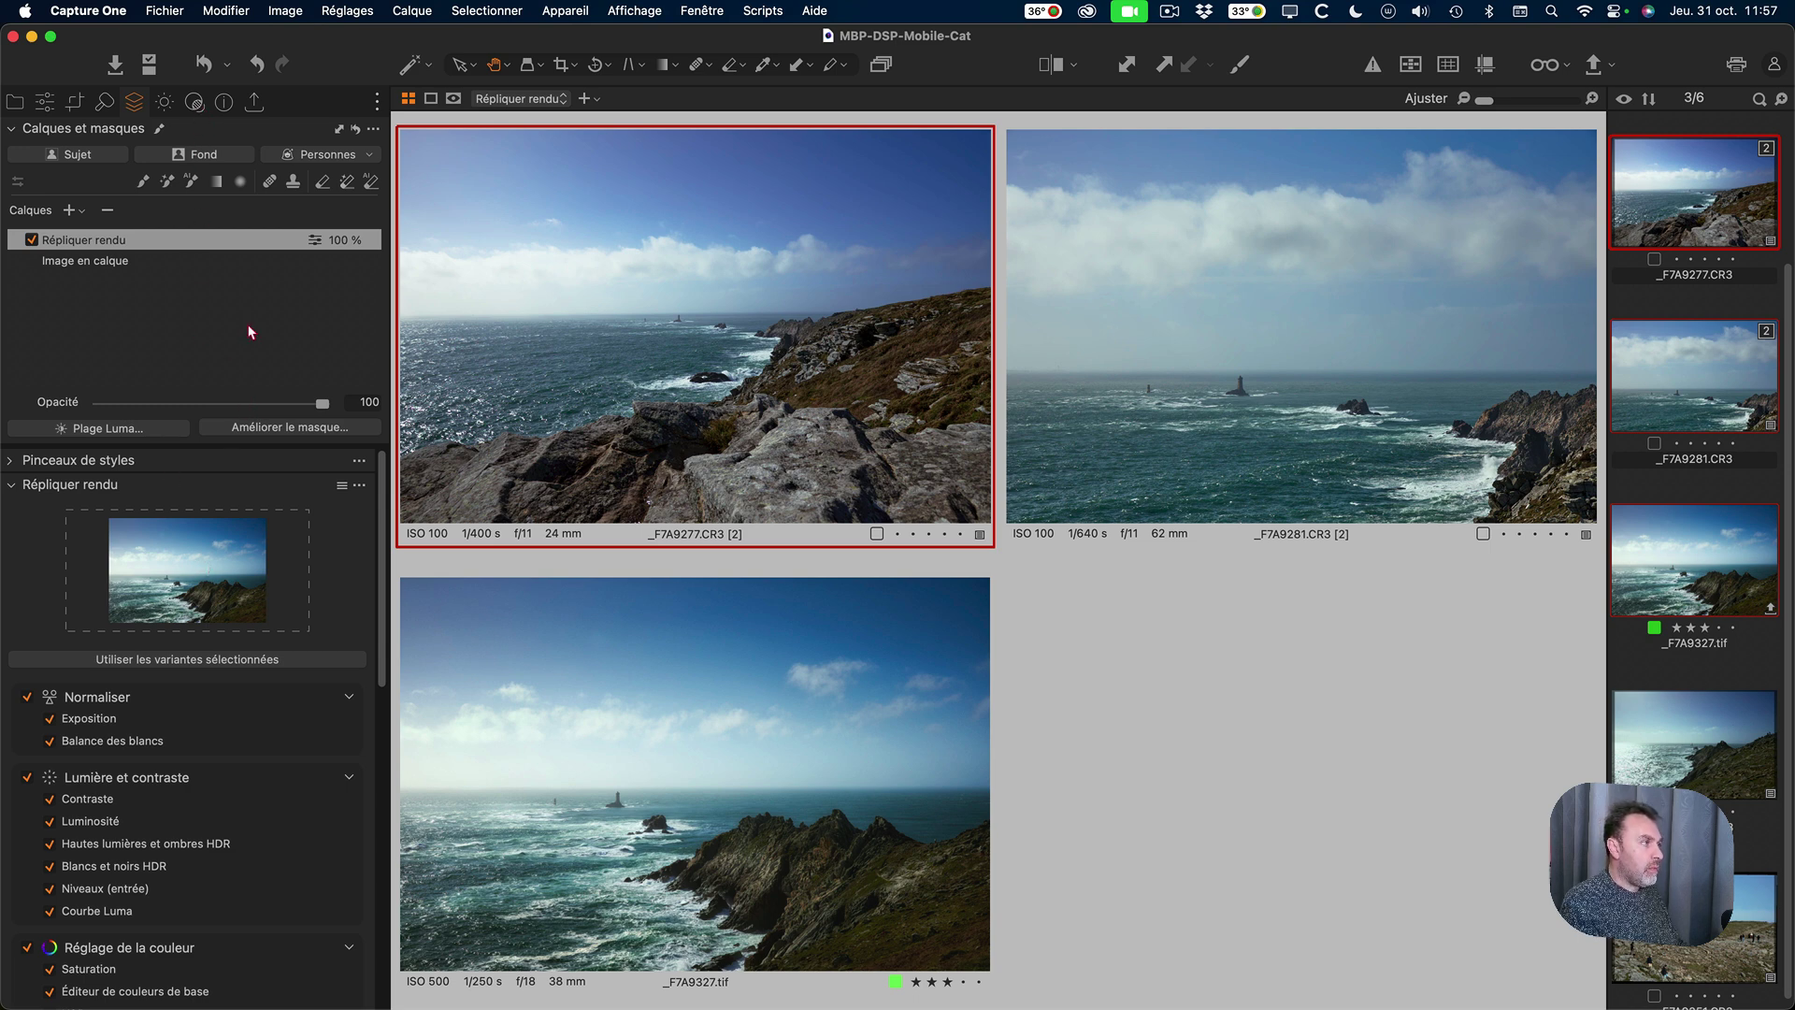
Examine the Balance des blancs, Exposition and Haute plage dynamique adjustments on the Répliquer rendu layer, and review the reference image and matching options.
{"action": "scroll", "coordinate": [187, 654], "scroll_direction": "down", "scroll_amount": 10}
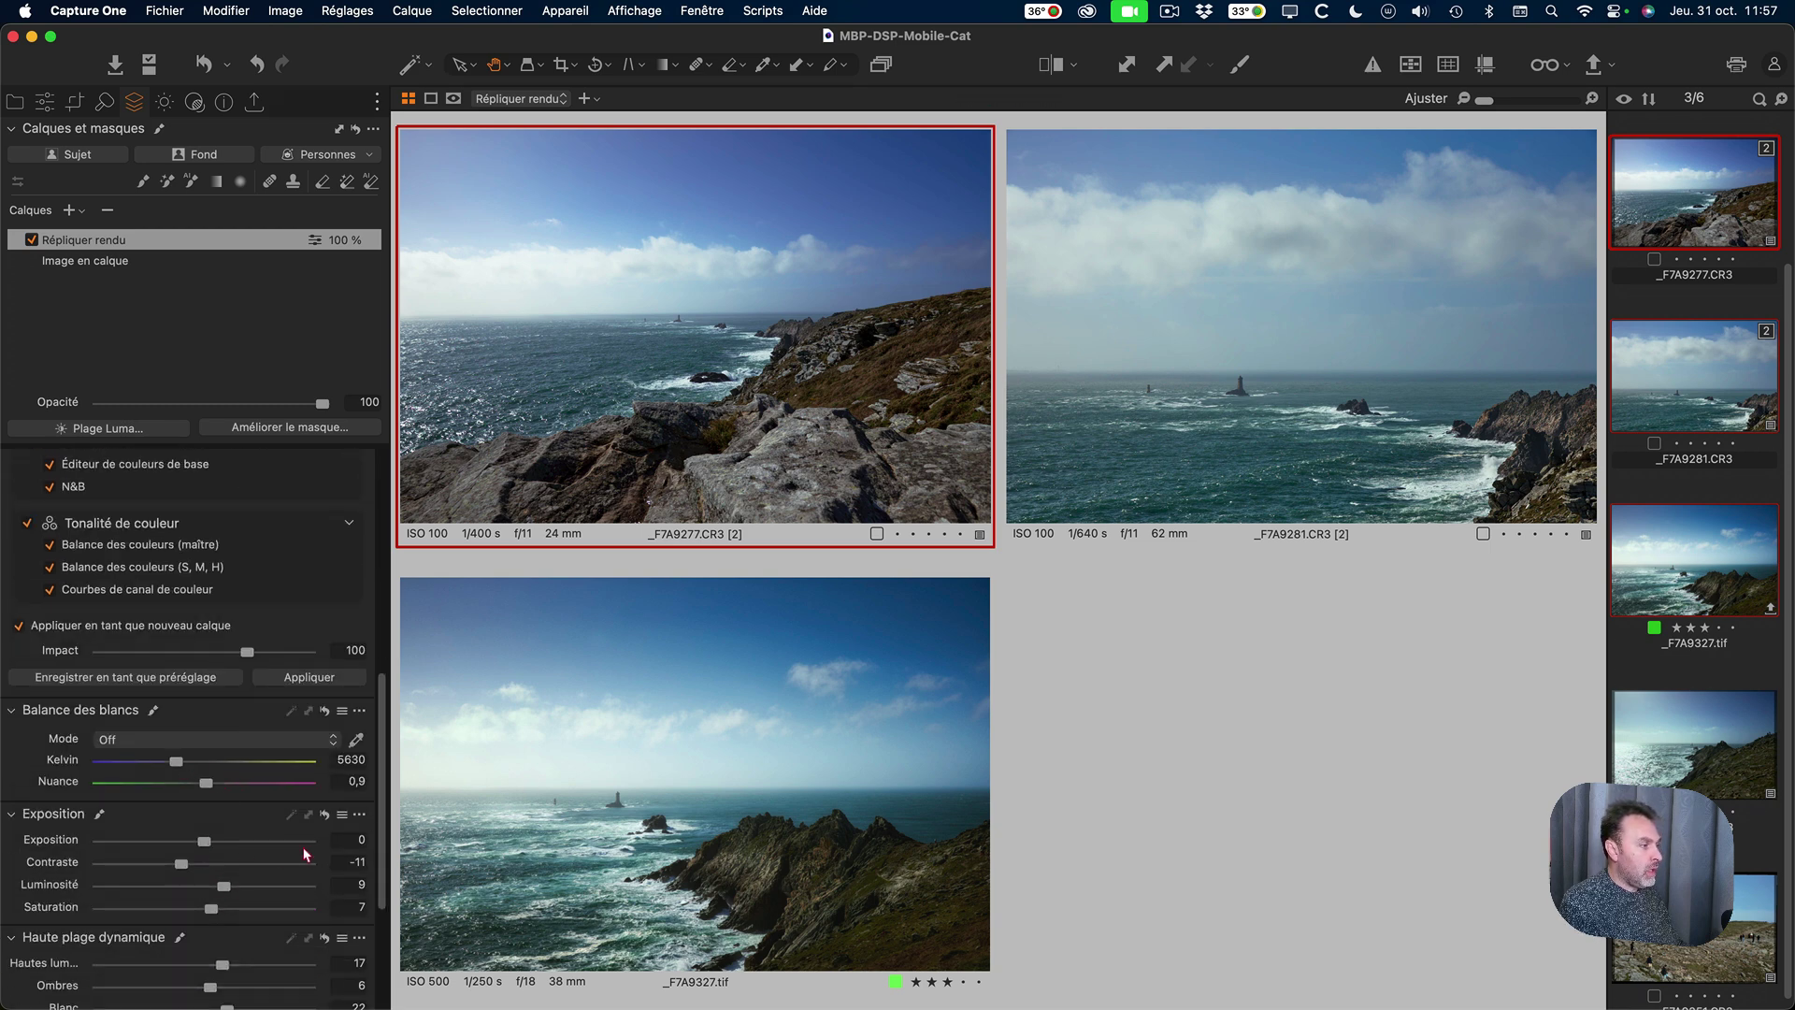
{"action": "scroll", "coordinate": [358, 911], "scroll_direction": "down", "scroll_amount": 1}
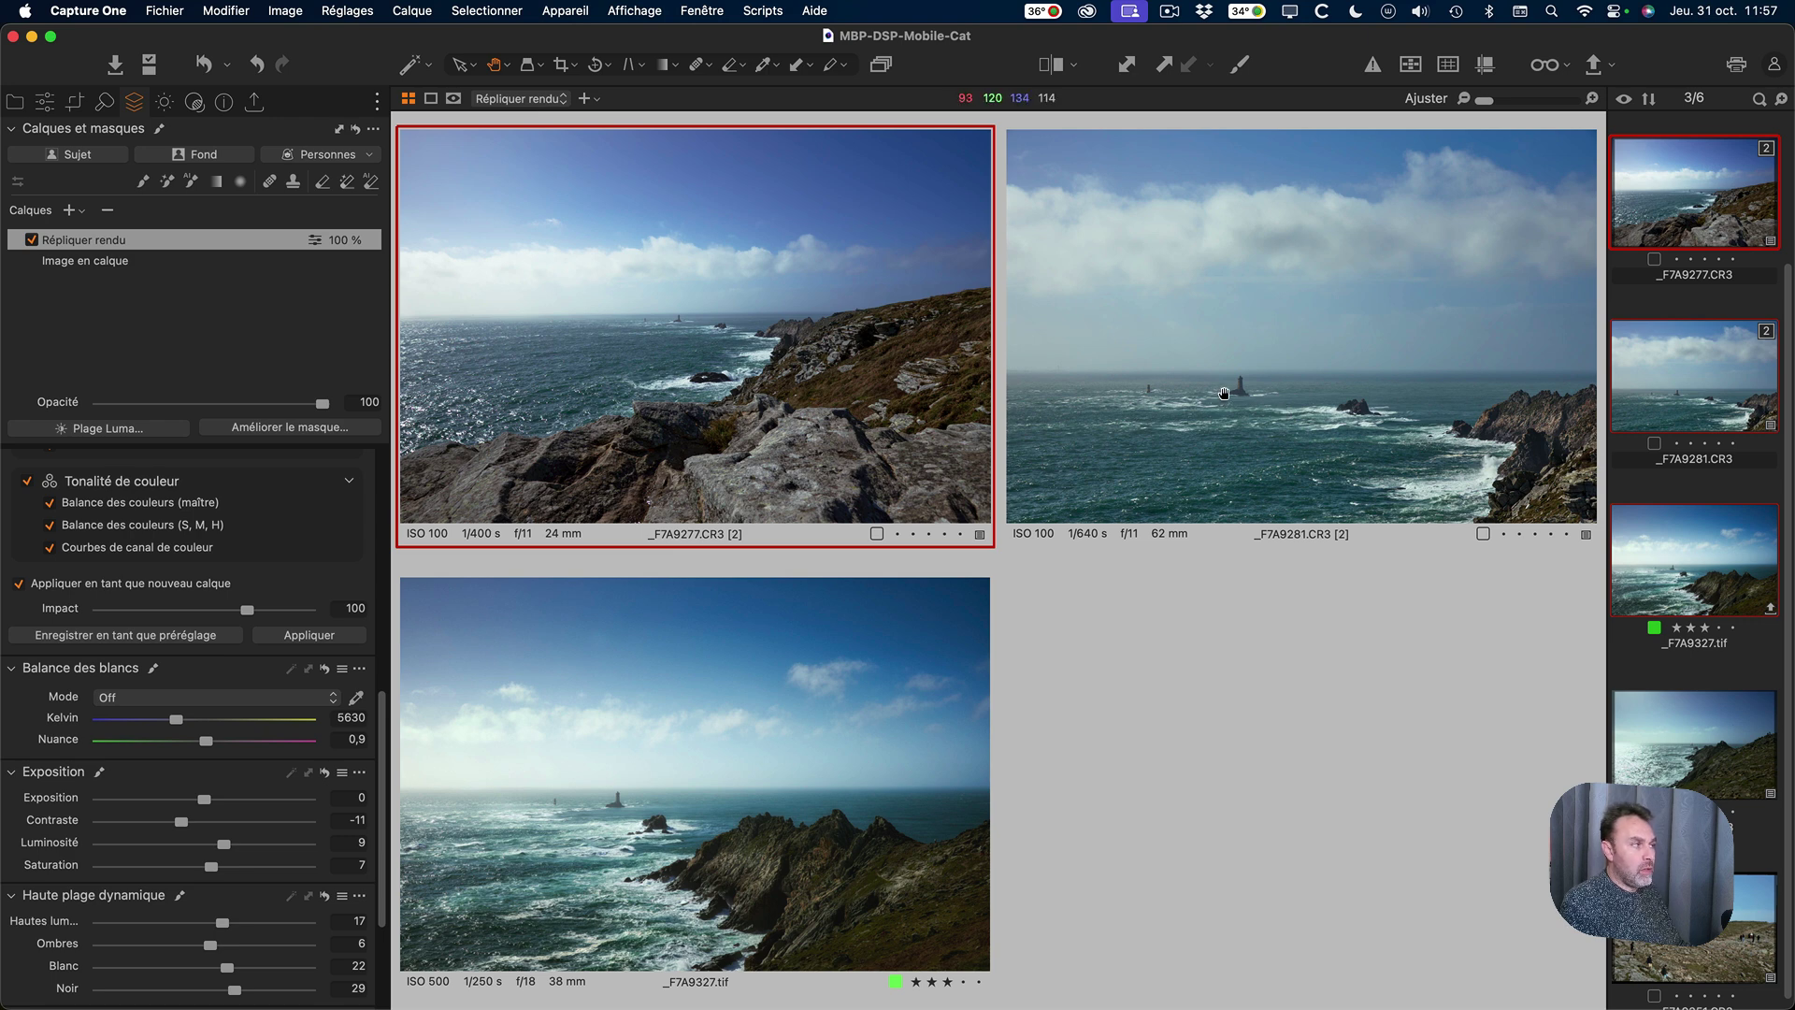
{"action": "scroll", "coordinate": [114, 564], "scroll_direction": "up", "scroll_amount": 5}
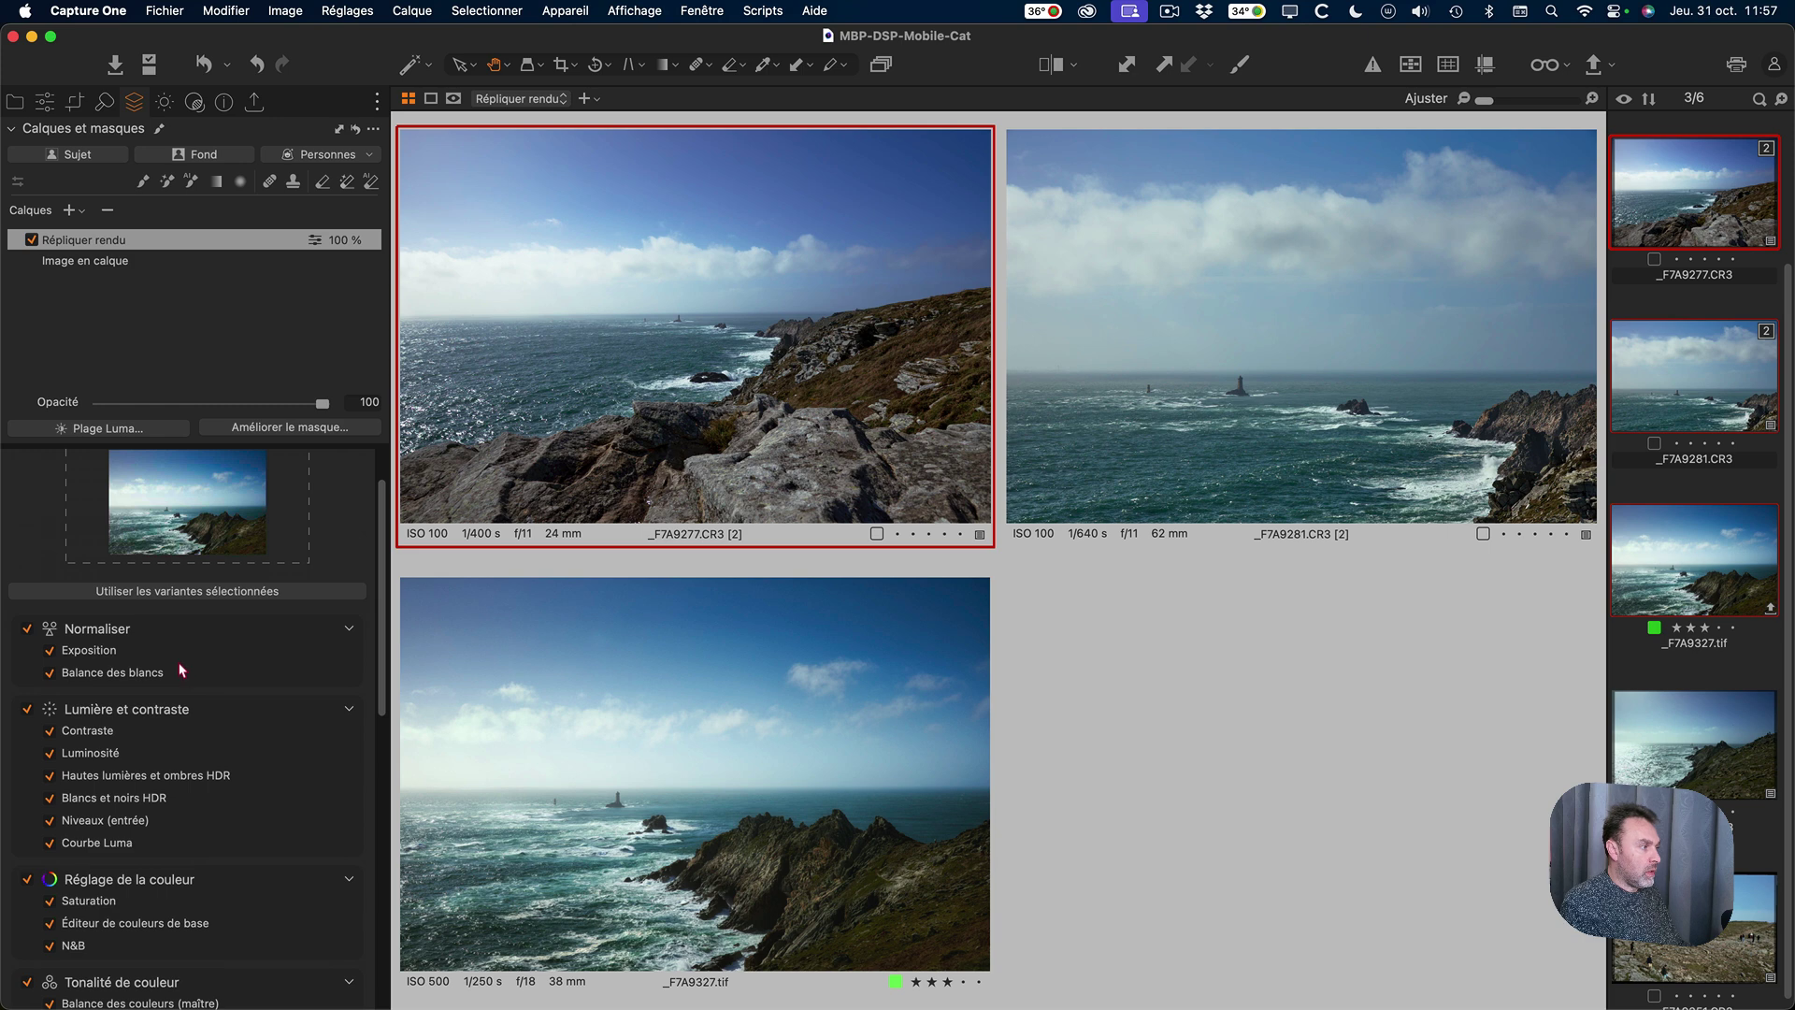
{"action": "scroll", "coordinate": [194, 680], "scroll_direction": "up", "scroll_amount": 2}
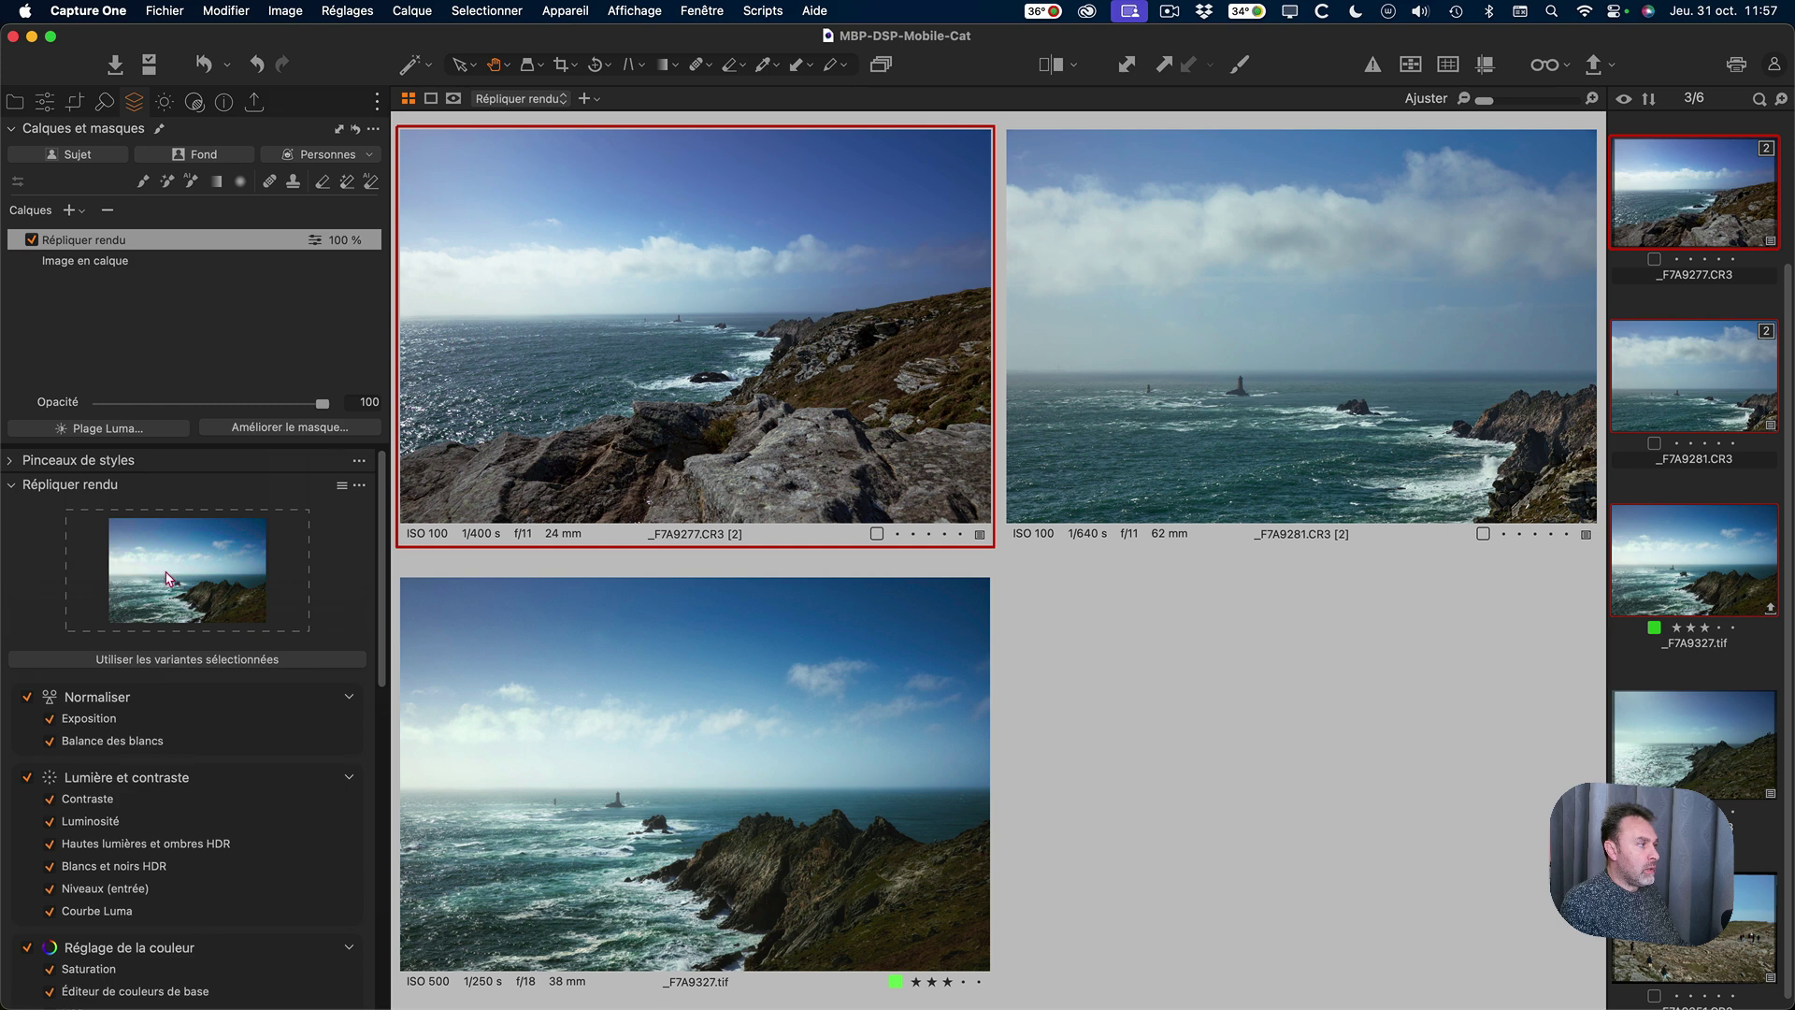
{"action": "scroll", "coordinate": [115, 776], "scroll_direction": "down", "scroll_amount": 4}
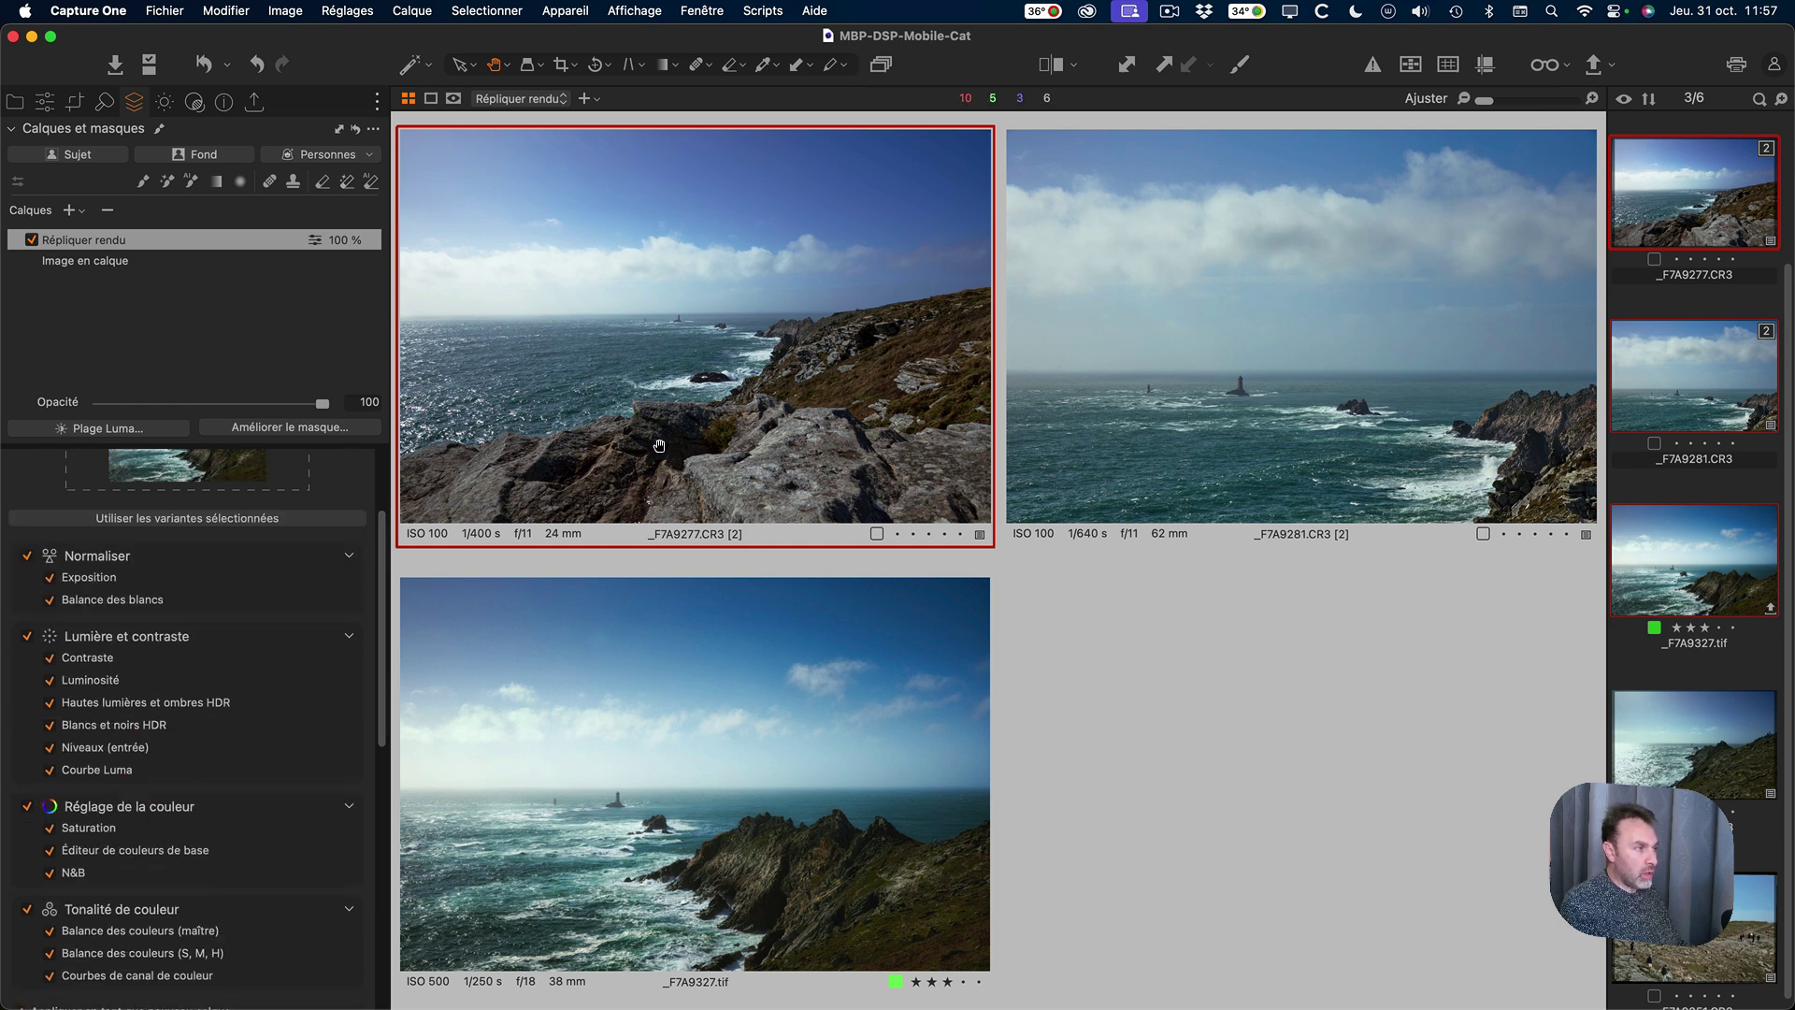
{"action": "scroll", "coordinate": [236, 617], "scroll_direction": "up", "scroll_amount": 3}
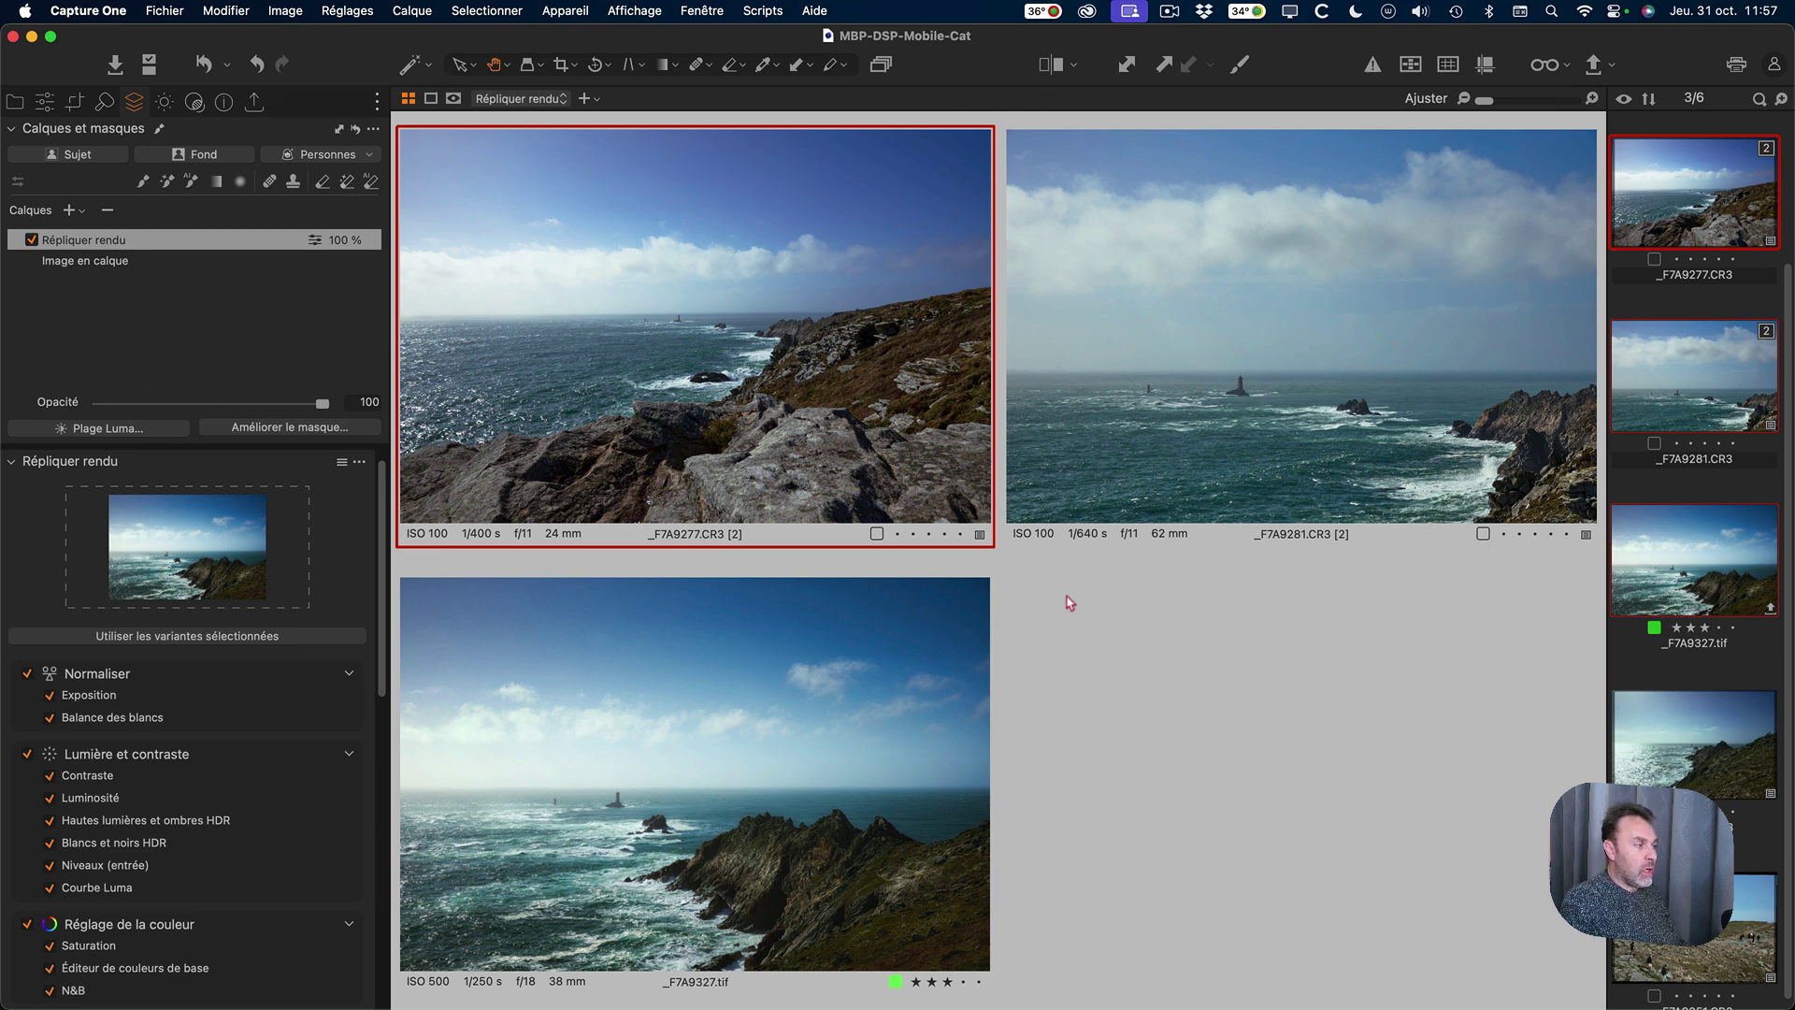
{"action": "scroll", "coordinate": [207, 835], "scroll_direction": "down", "scroll_amount": 3}
{"action": "scroll", "coordinate": [205, 823], "scroll_direction": "up", "scroll_amount": 1}
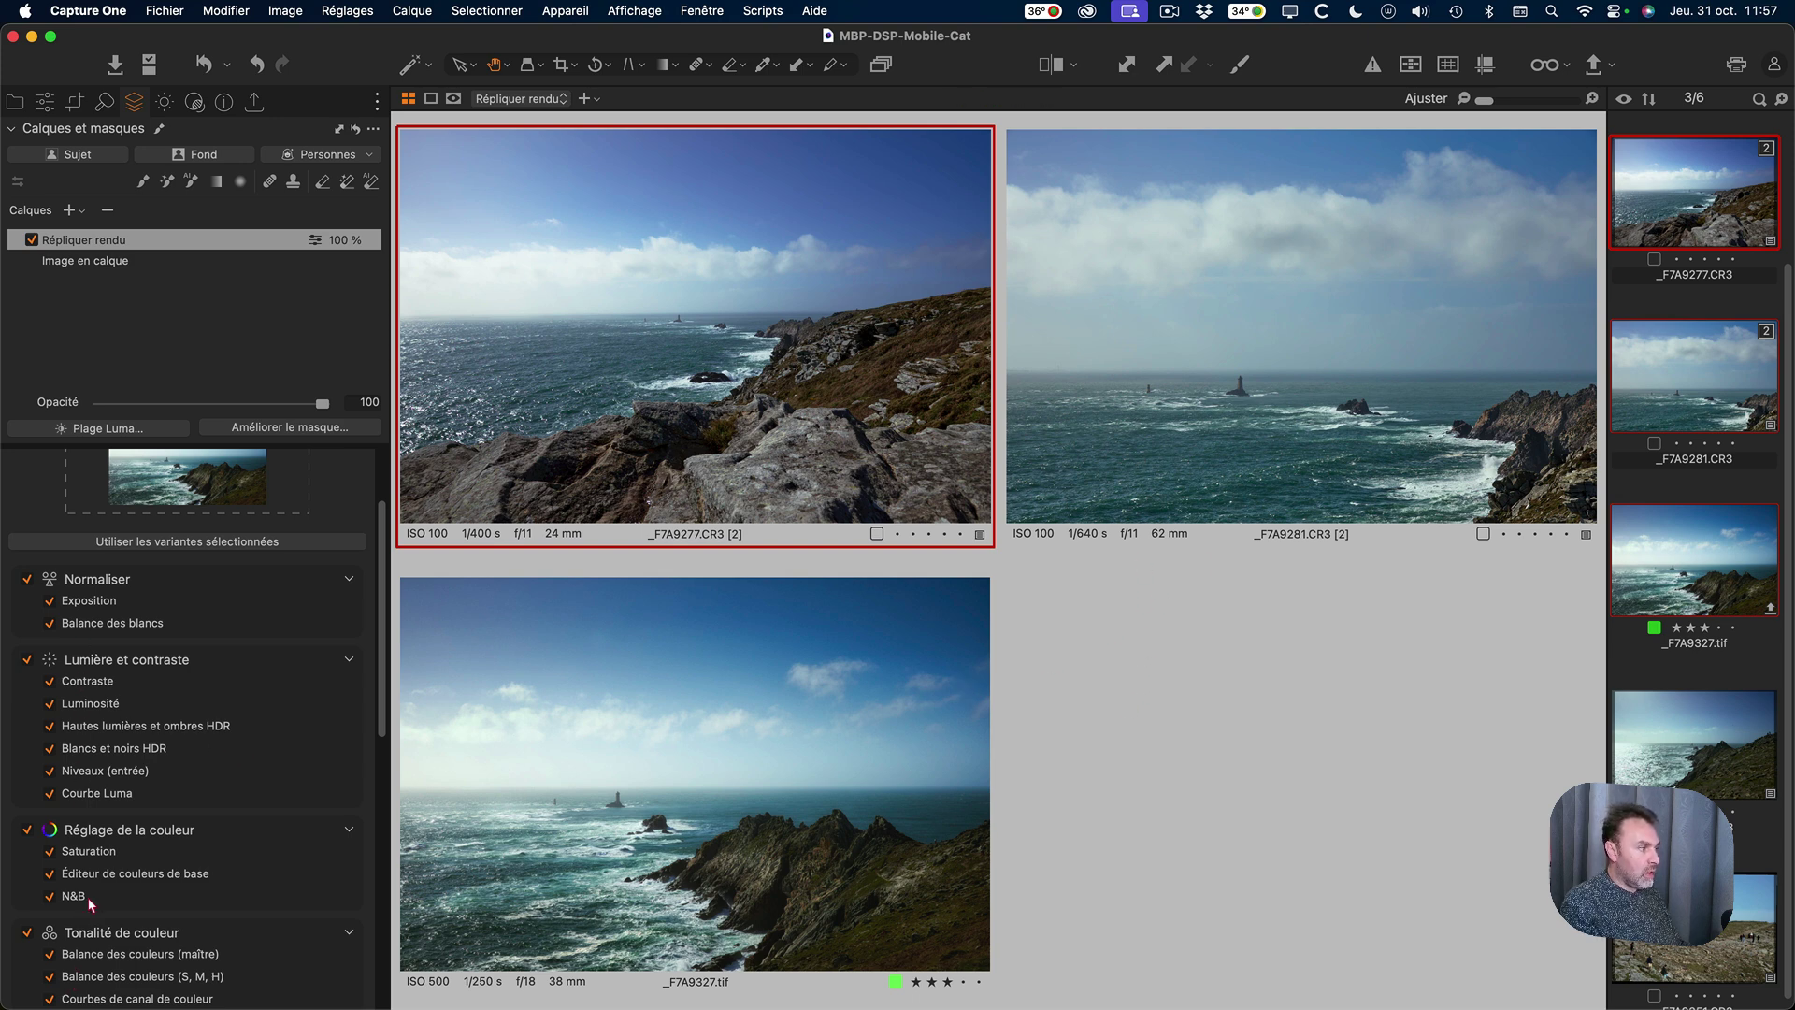
{"action": "scroll", "coordinate": [91, 903], "scroll_direction": "down", "scroll_amount": 4}
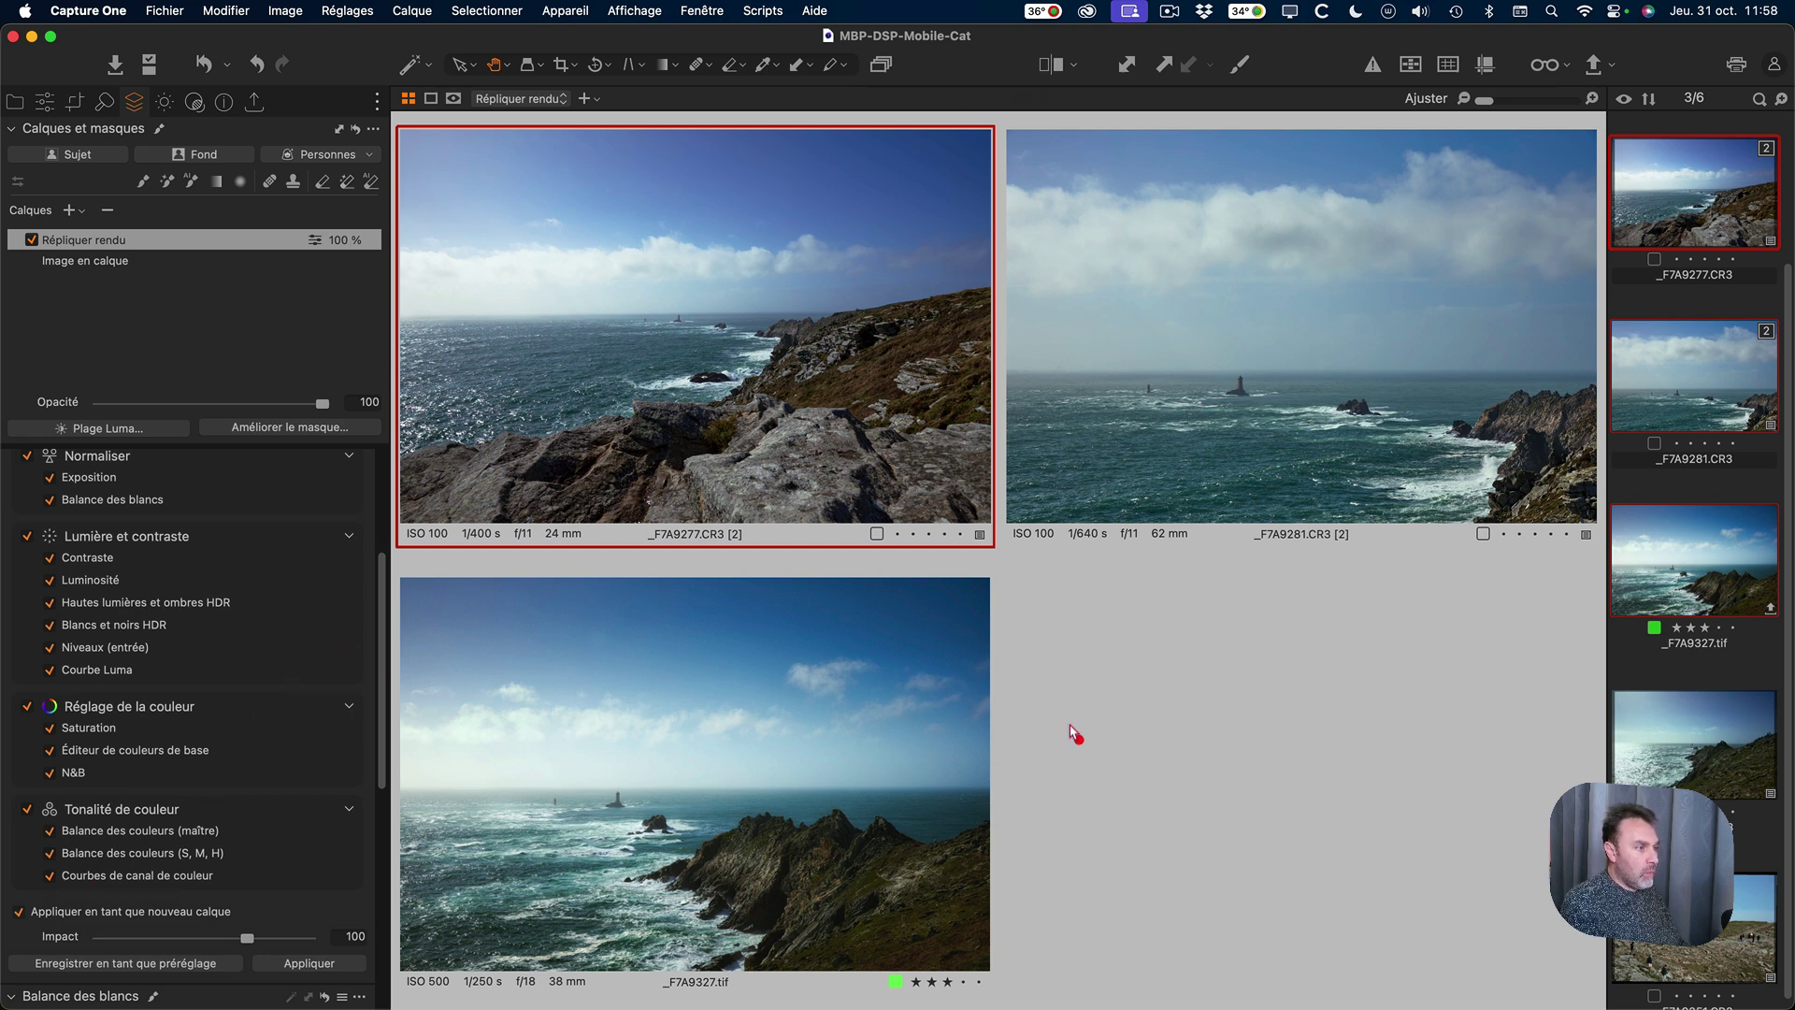
{"action": "scroll", "coordinate": [308, 541], "scroll_direction": "up", "scroll_amount": 8}
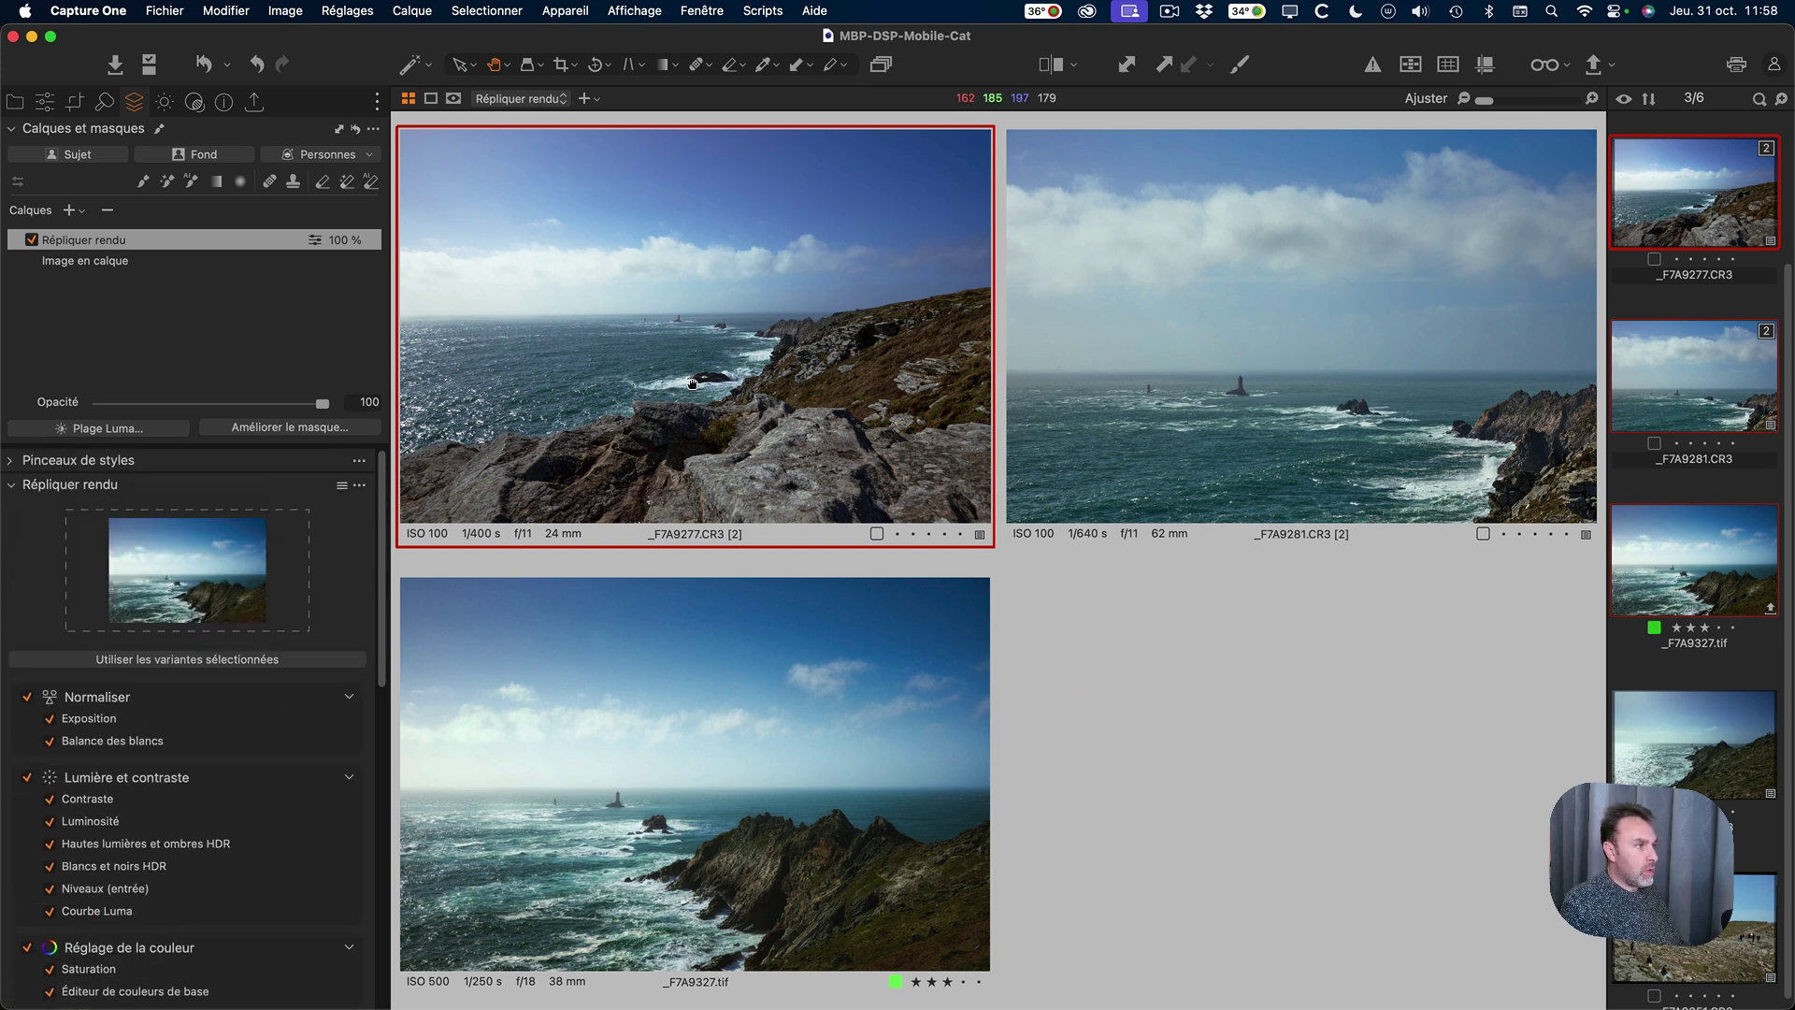
Undo the Répliquer rendu match on _F7A9277.CR3 and on _F7A9281.CR3.
{"action": "left_click", "coordinate": [204, 63]}
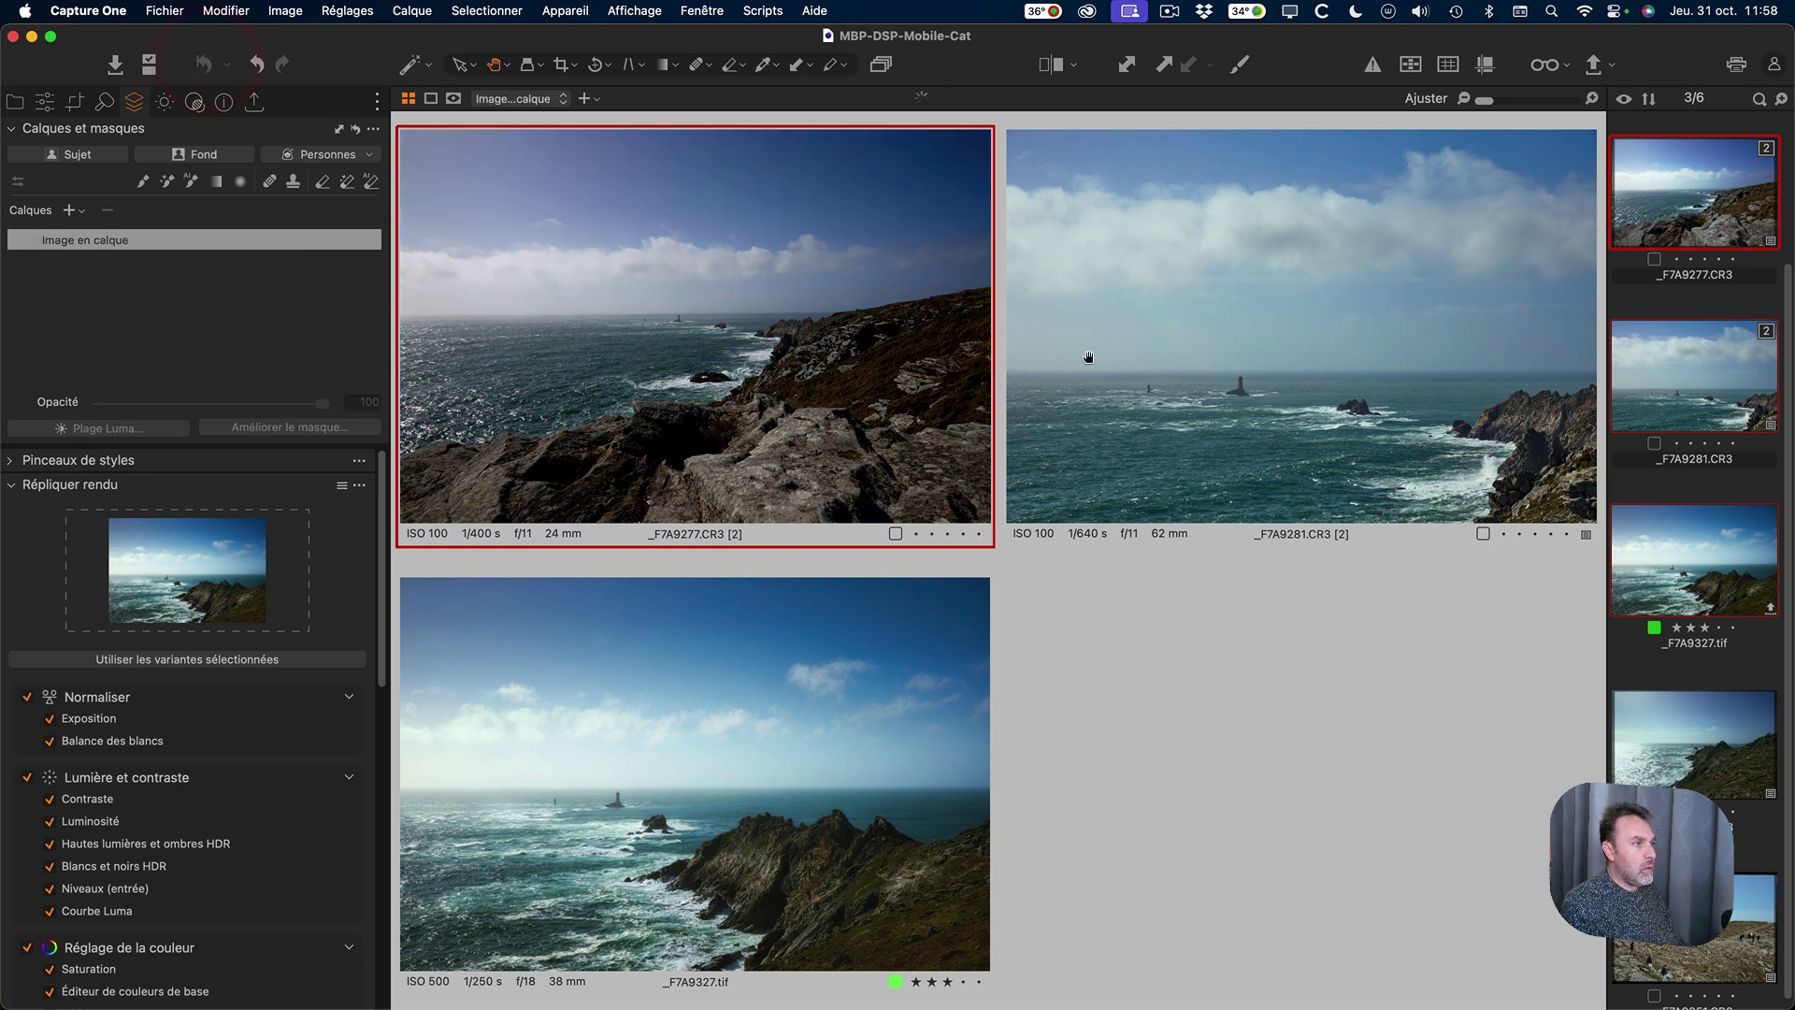
{"action": "left_click", "coordinate": [1089, 350]}
{"action": "left_click", "coordinate": [204, 64]}
Enable Editer Sélectionnées and apply the Répliquer rendu match to the selected photos with Appliquer en tant que nouveau calque turned off.
{"action": "scroll", "coordinate": [248, 607], "scroll_direction": "down", "scroll_amount": 5}
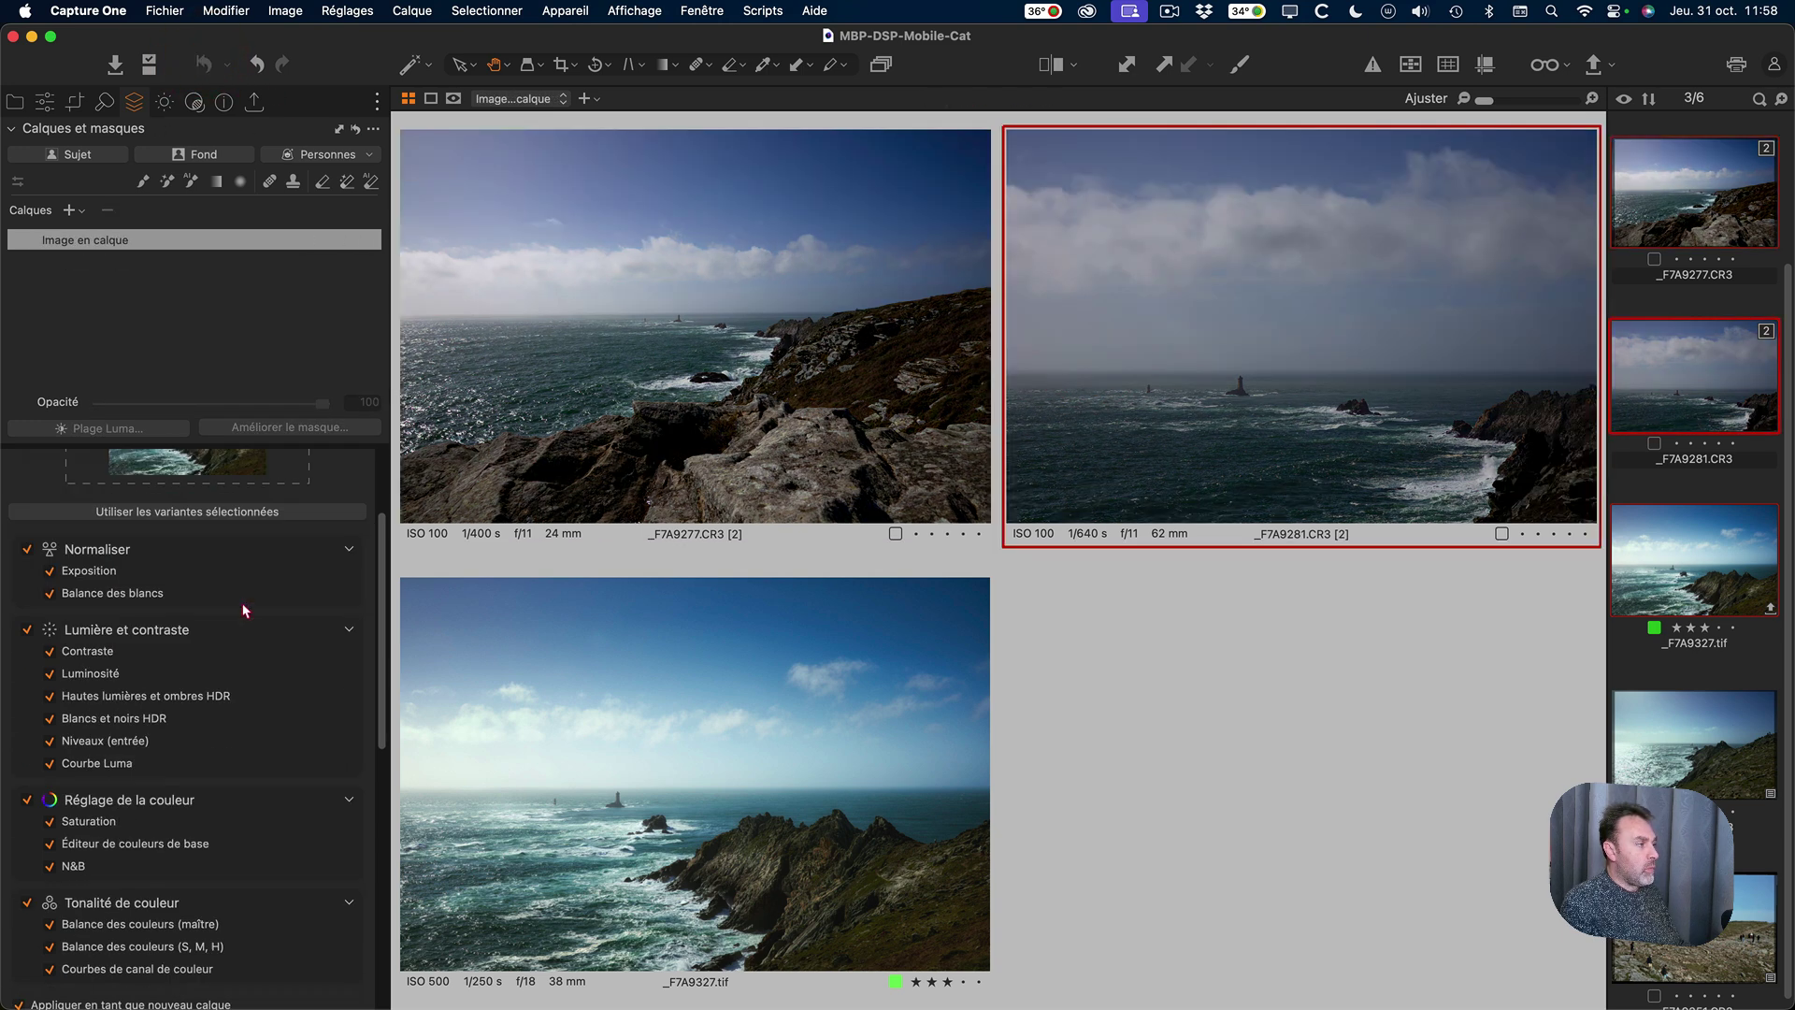
{"action": "left_click", "coordinate": [882, 65]}
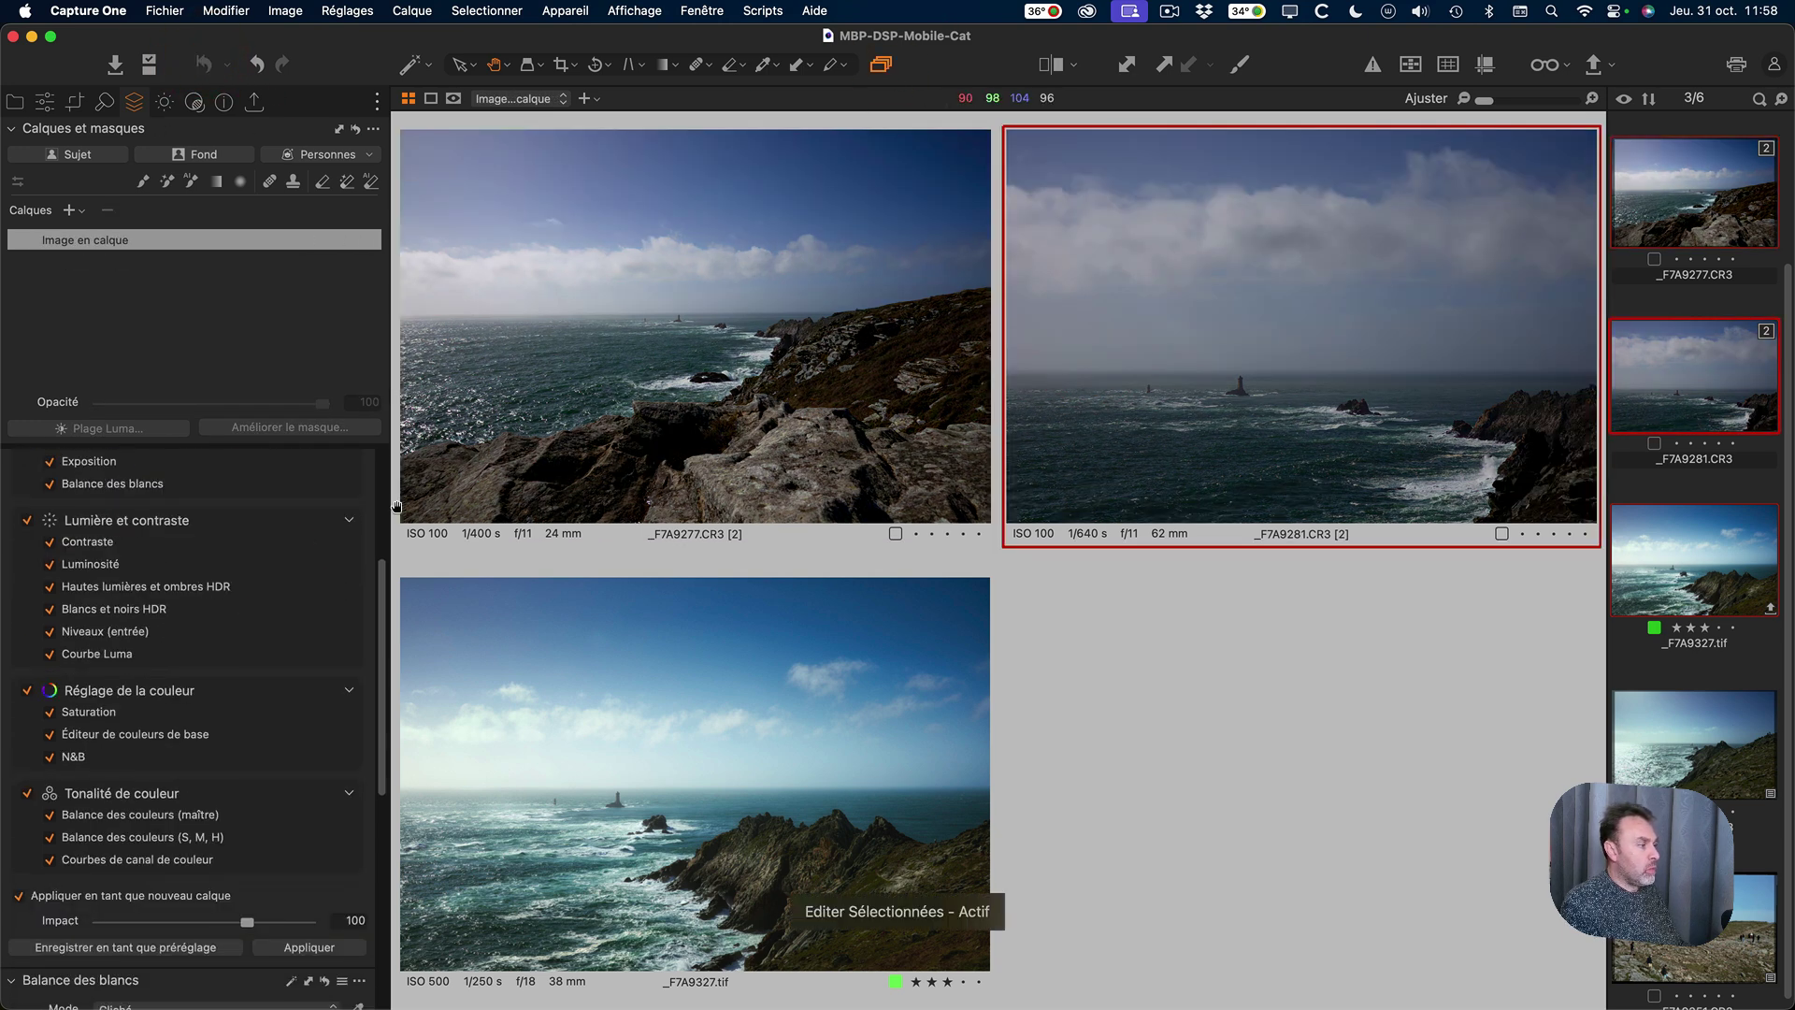
{"action": "scroll", "coordinate": [171, 892], "scroll_direction": "down", "scroll_amount": 1}
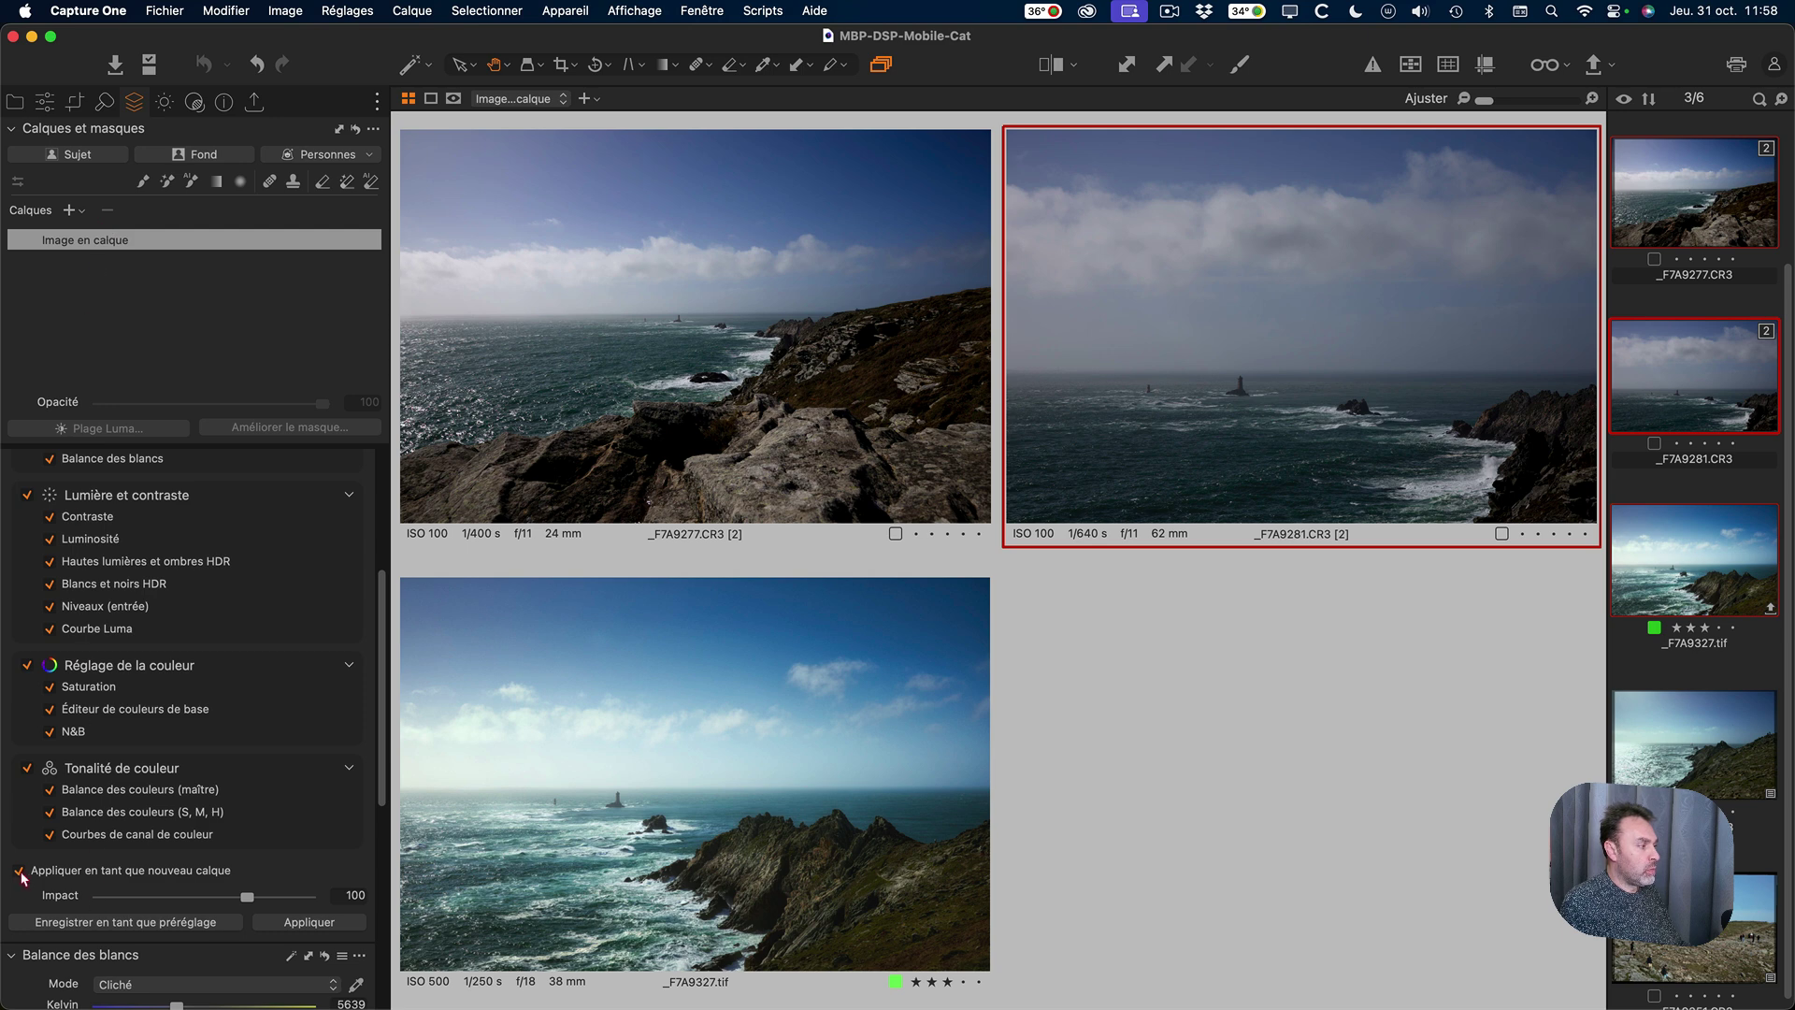
{"action": "left_click", "coordinate": [20, 871]}
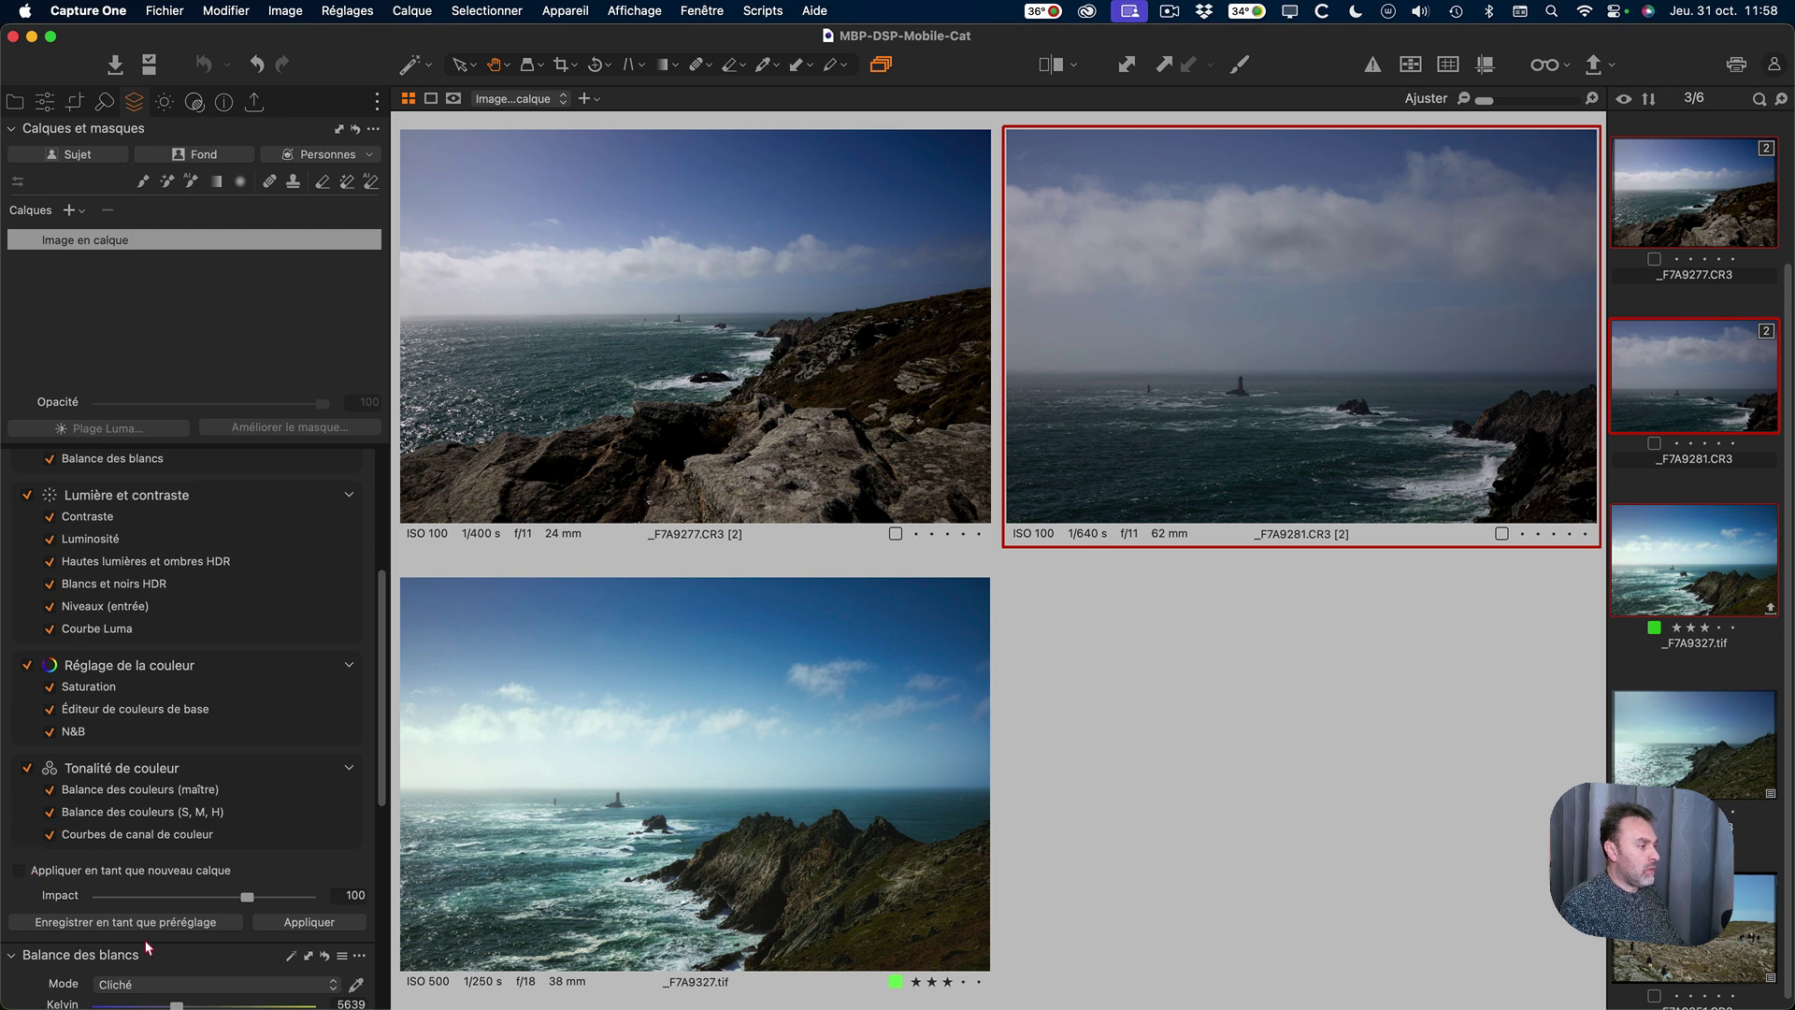
{"action": "left_click", "coordinate": [296, 925]}
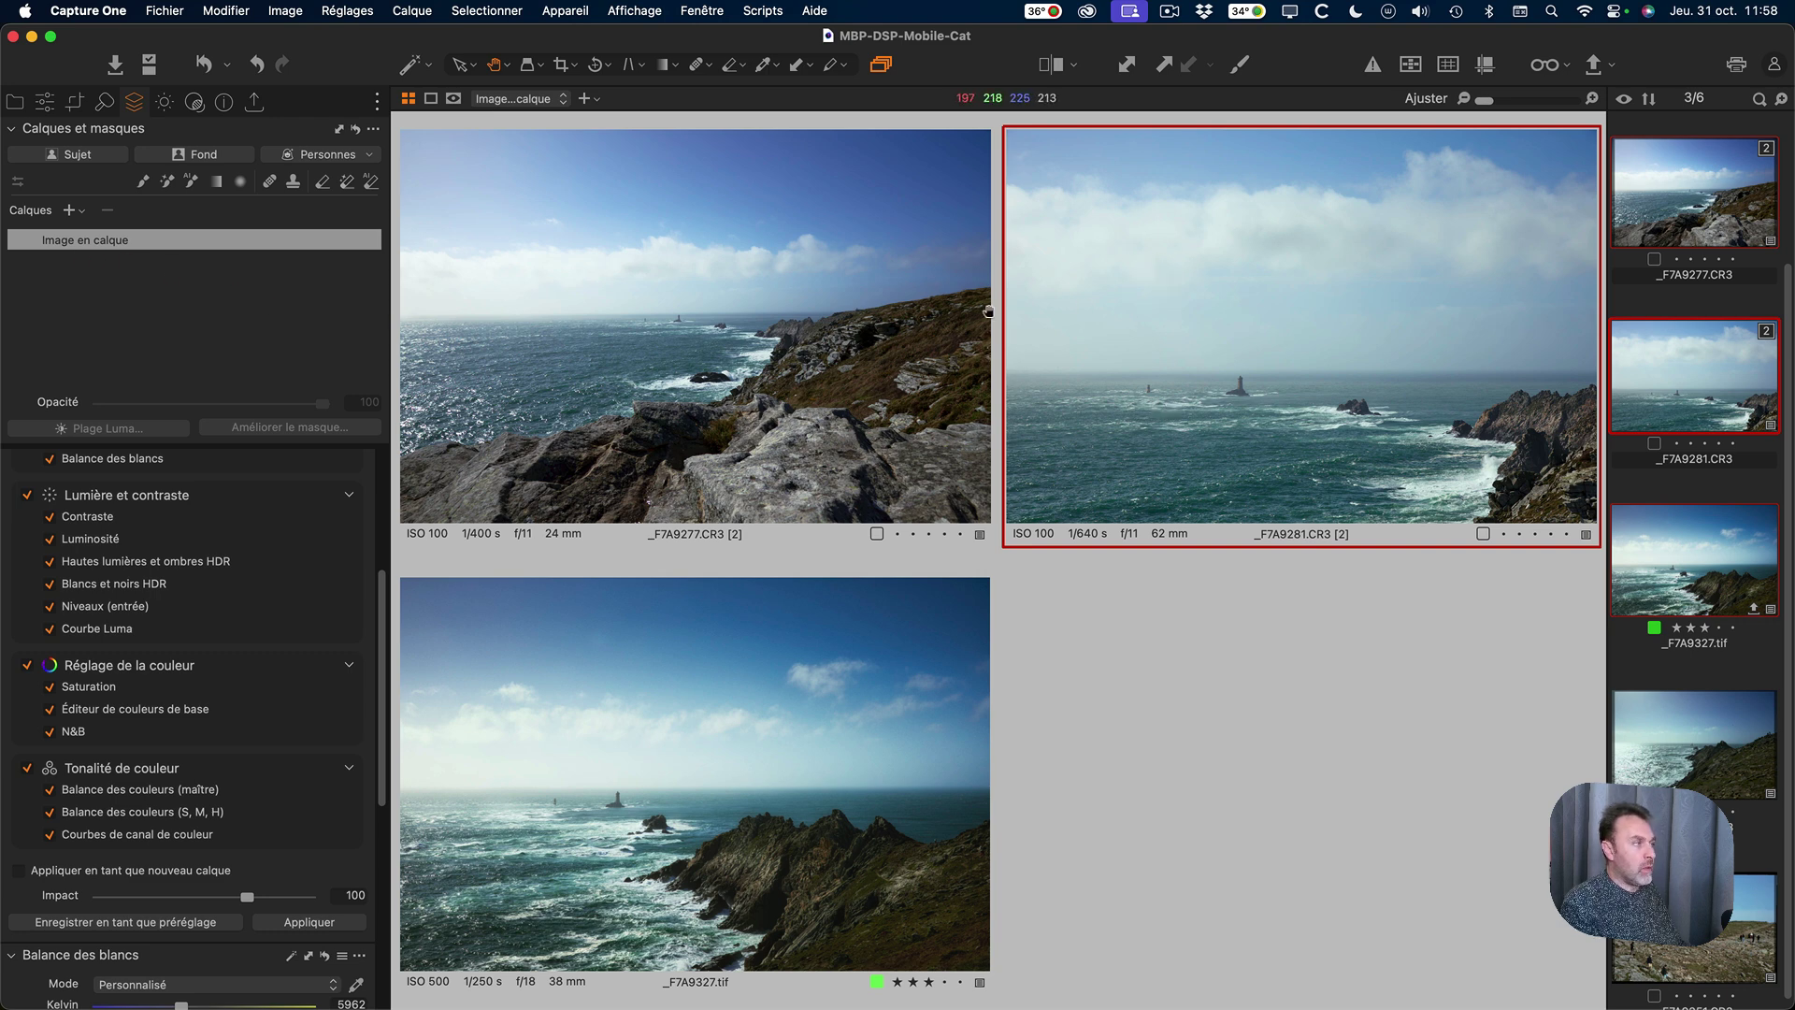
Examine the Balance des blancs, Exposition, Haute plage dynamique and Niveaux adjustments on the image layers of _F7A9277.CR3 and _F7A9281.CR3.
{"action": "scroll", "coordinate": [221, 721], "scroll_direction": "down", "scroll_amount": 5}
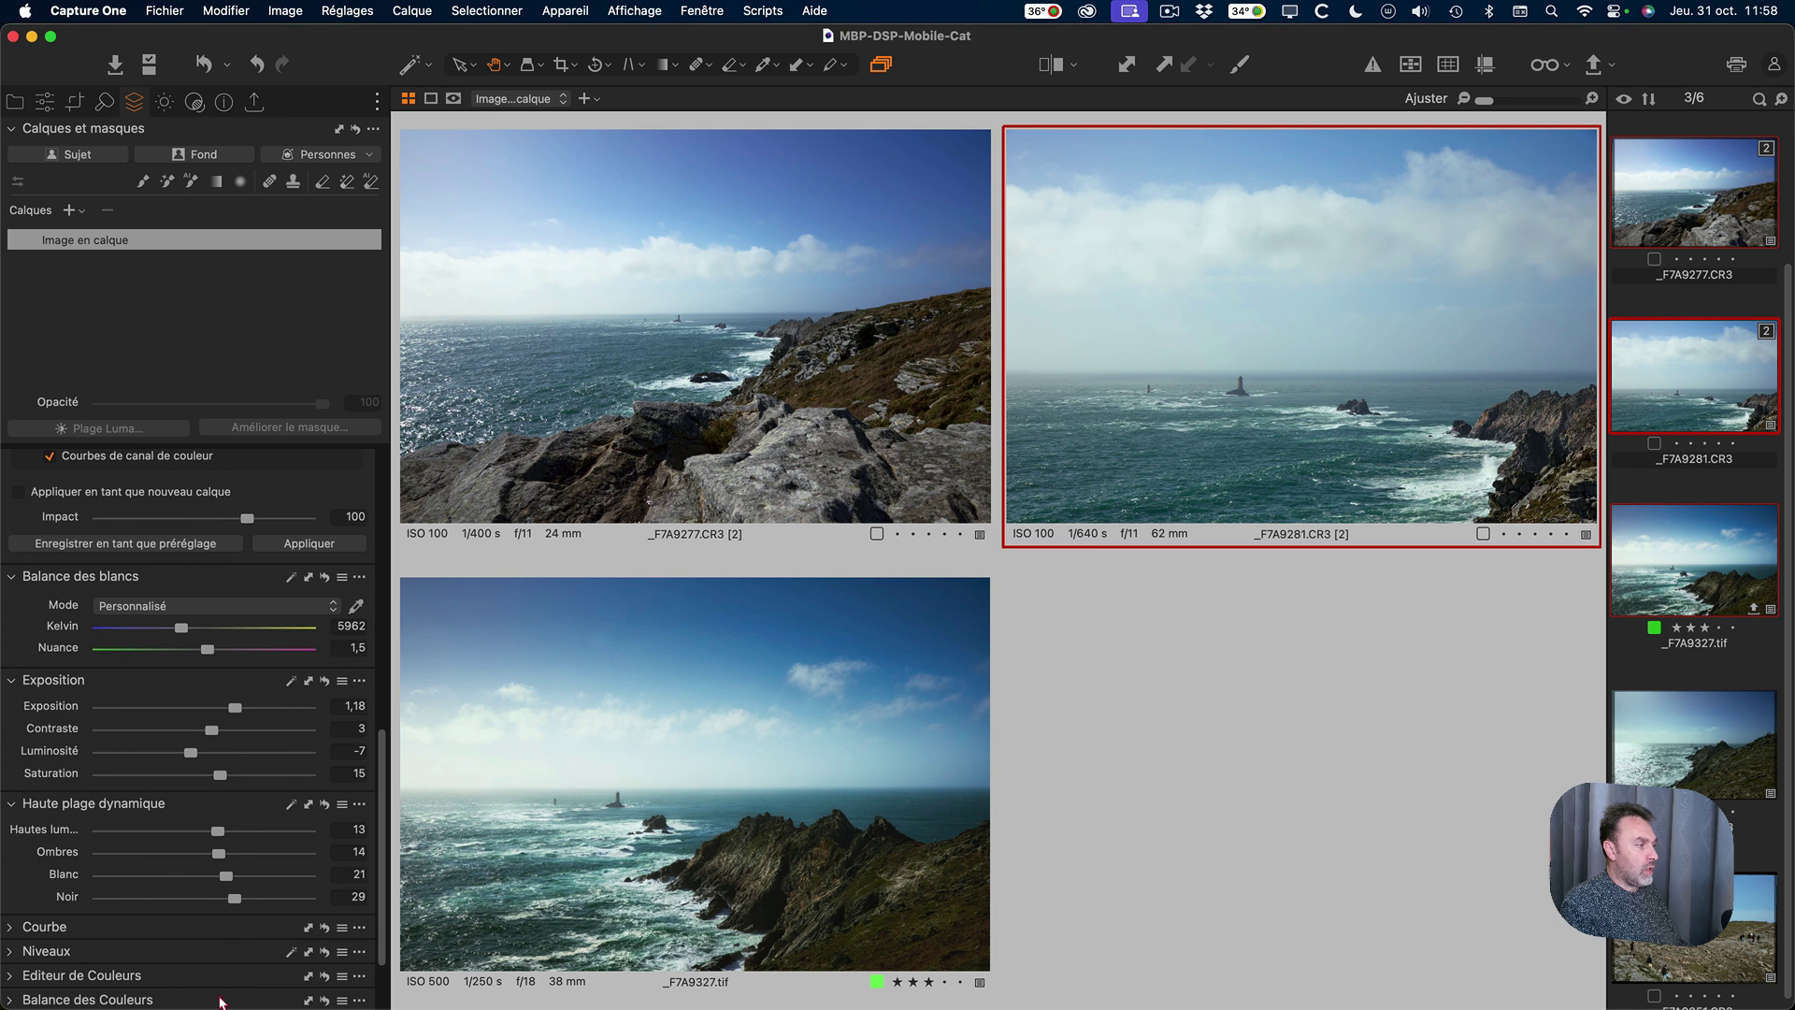
{"action": "scroll", "coordinate": [220, 935], "scroll_direction": "down", "scroll_amount": 2}
{"action": "left_click", "coordinate": [587, 458]}
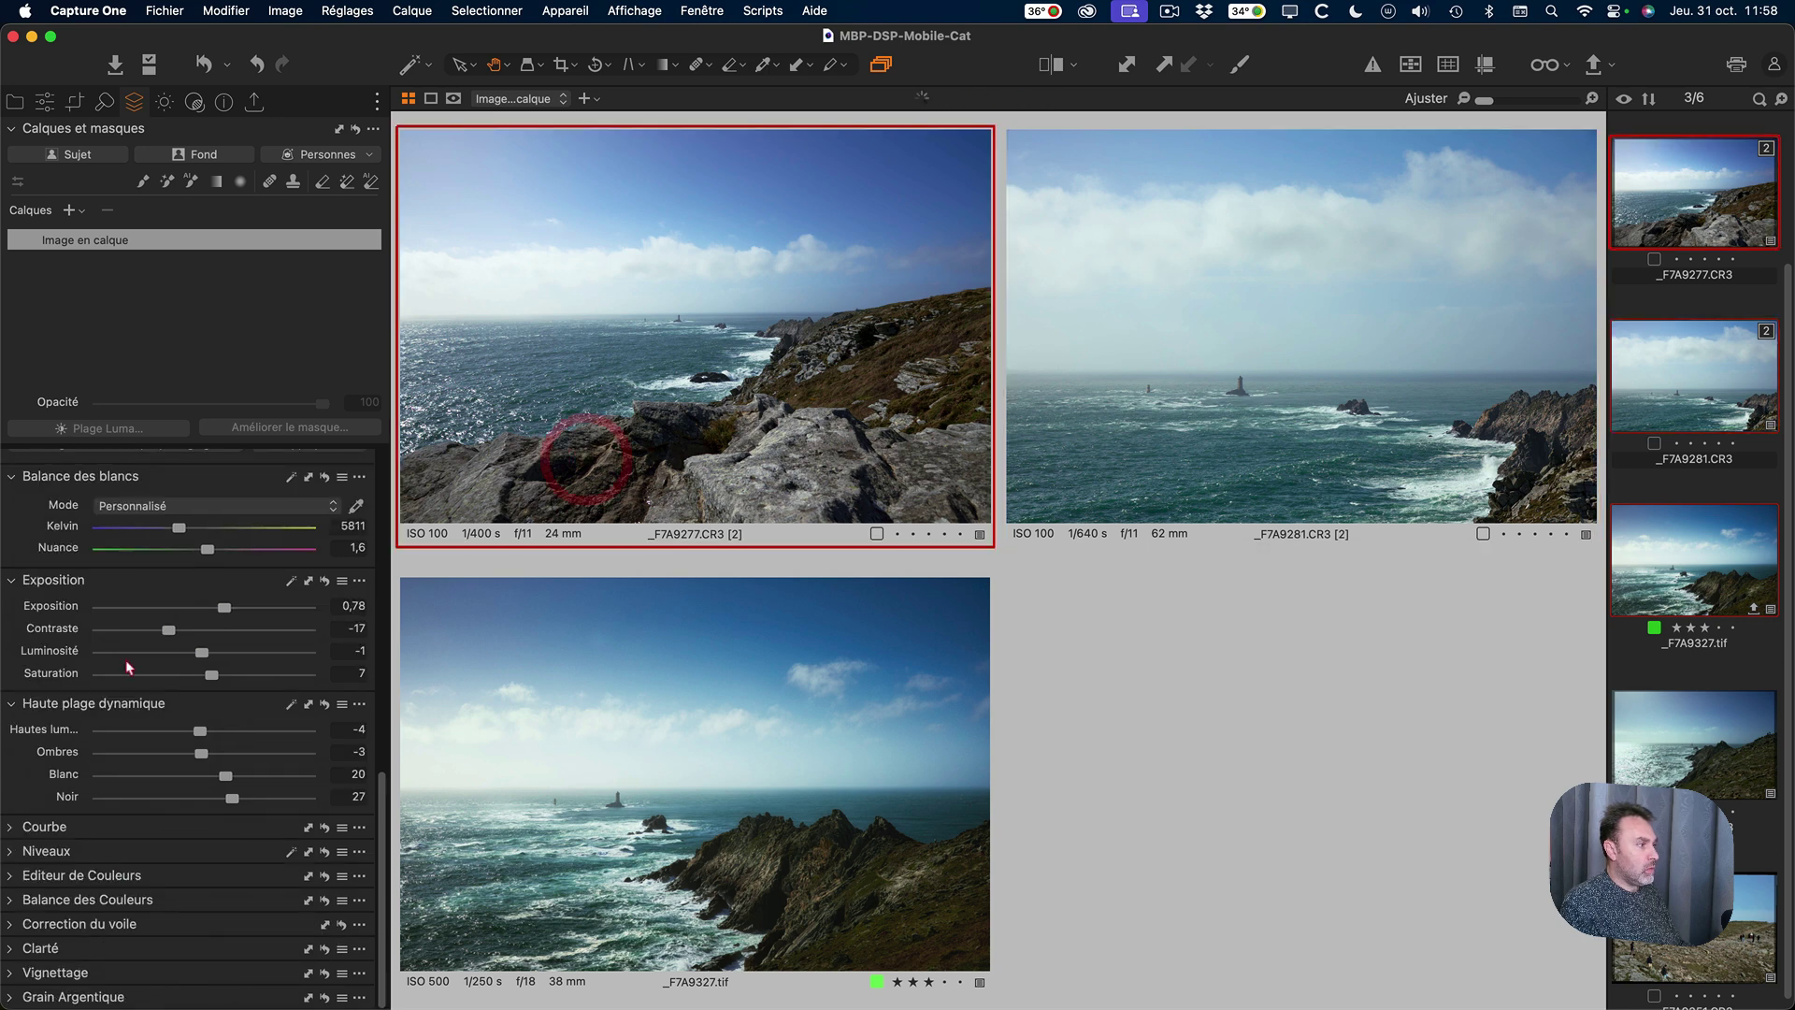
{"action": "left_click", "coordinate": [21, 856]}
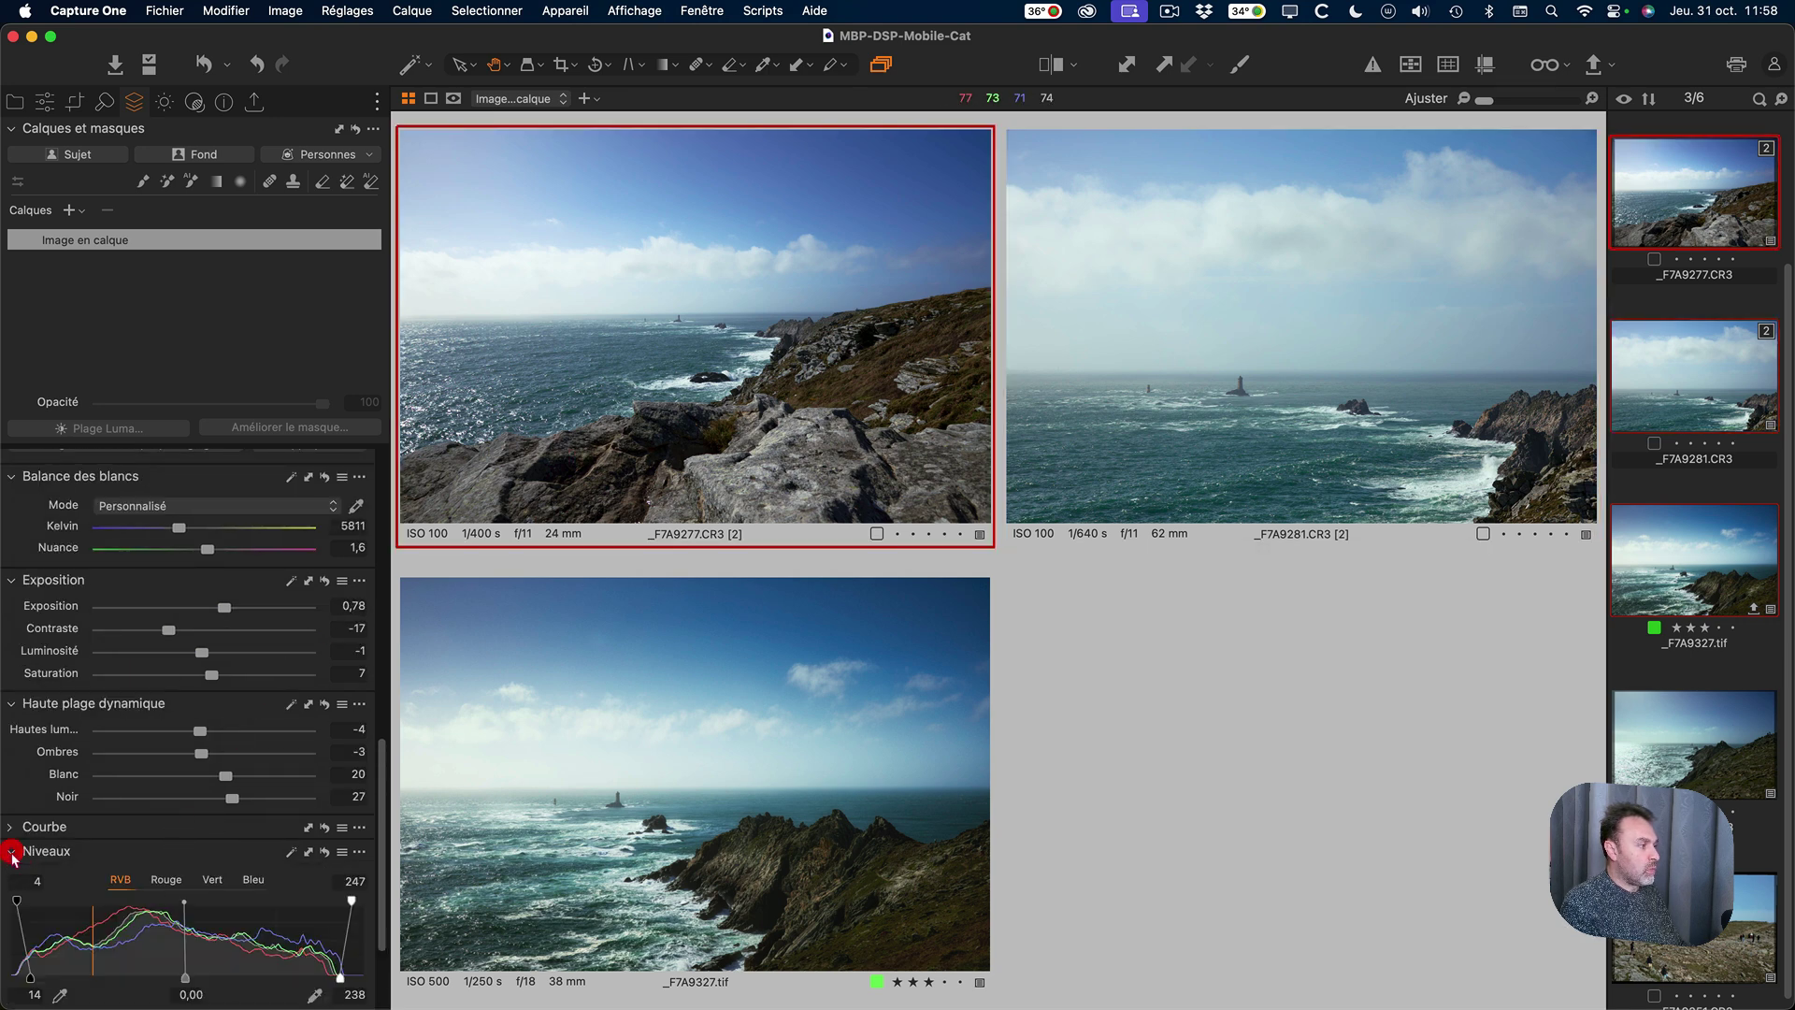
{"action": "left_click", "coordinate": [1274, 342]}
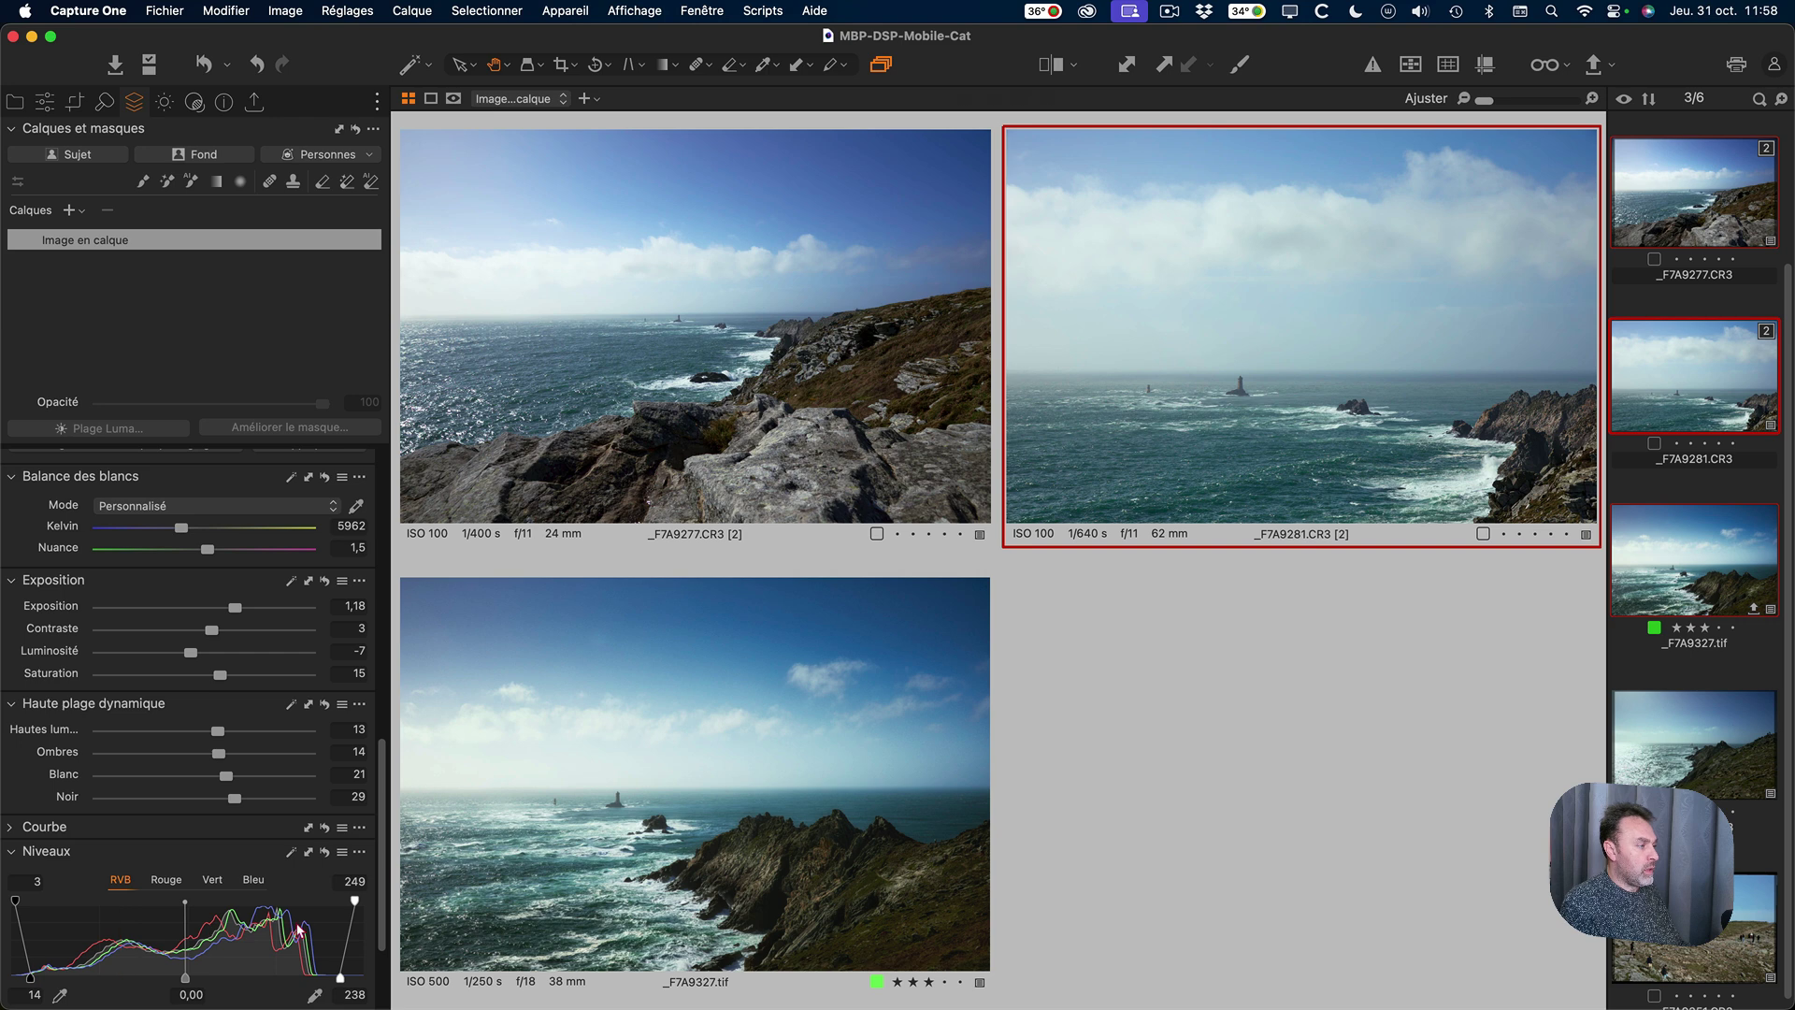
{"action": "scroll", "coordinate": [119, 566], "scroll_direction": "up", "scroll_amount": 15}
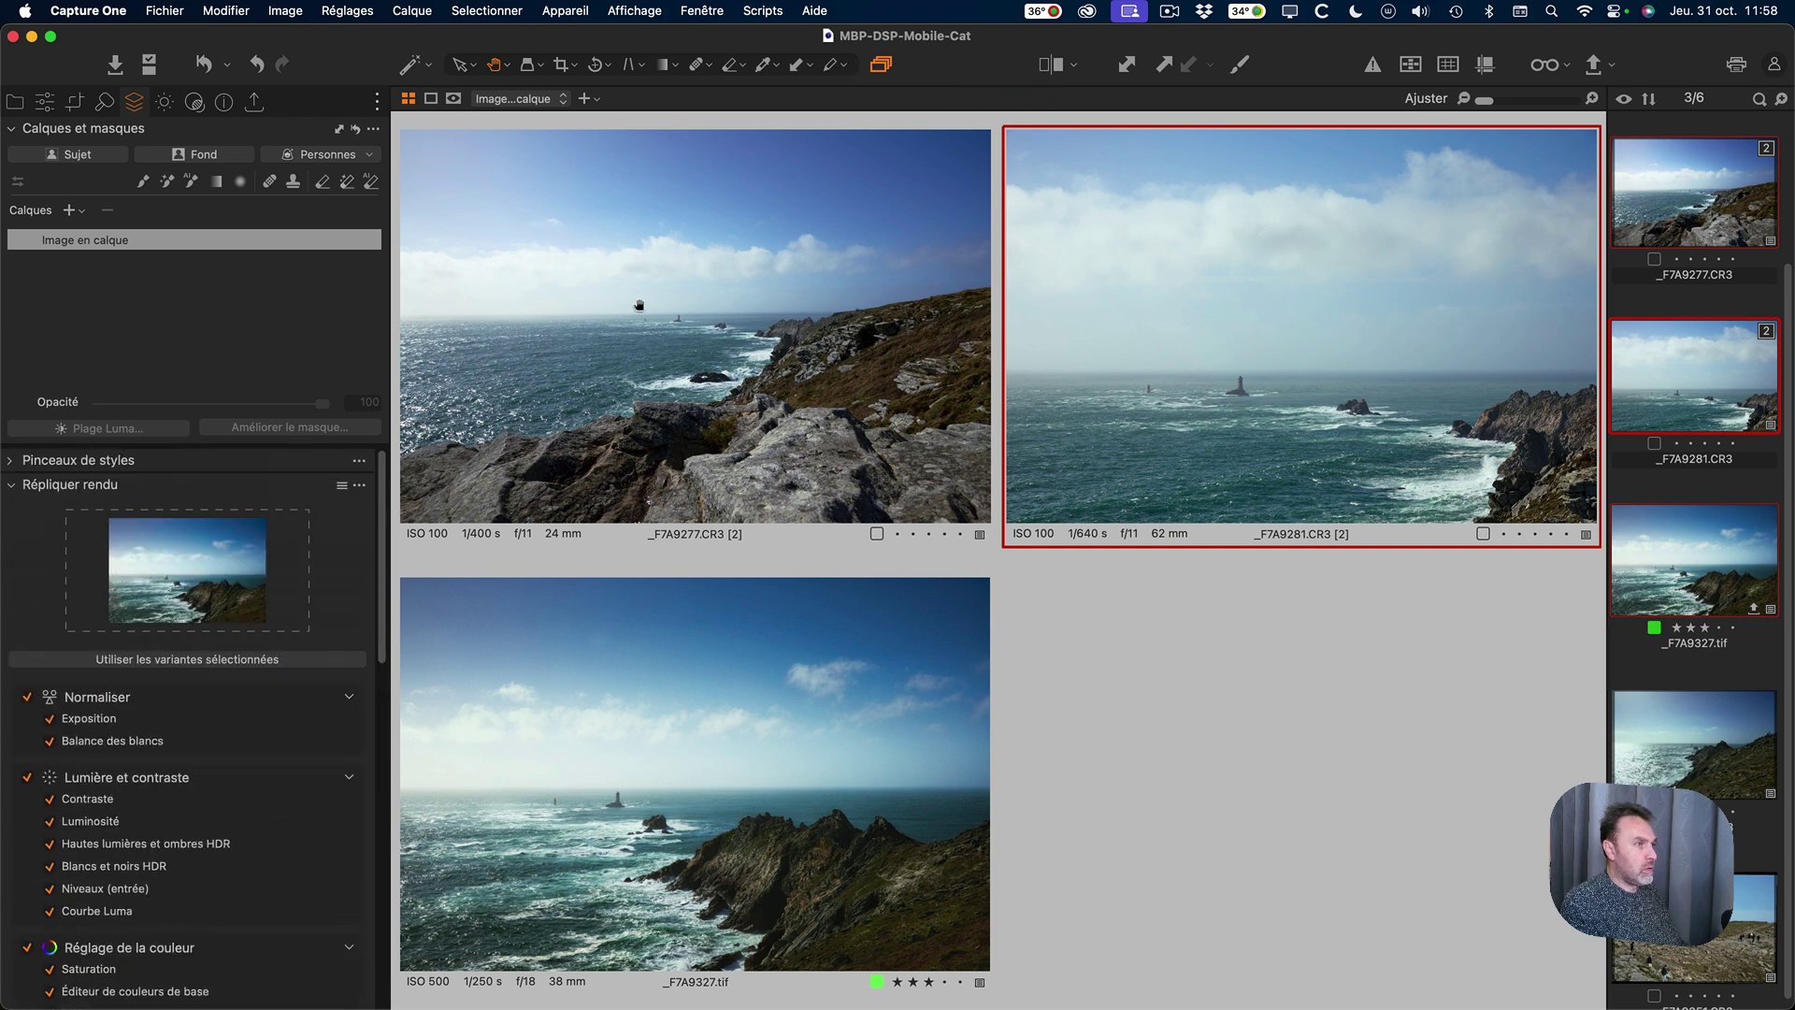
Move the image-layer adjustments of _F7A9281.CR3 to a new layer, then vary that layer's opacity and return it to 100.
{"action": "right_click", "coordinate": [143, 245]}
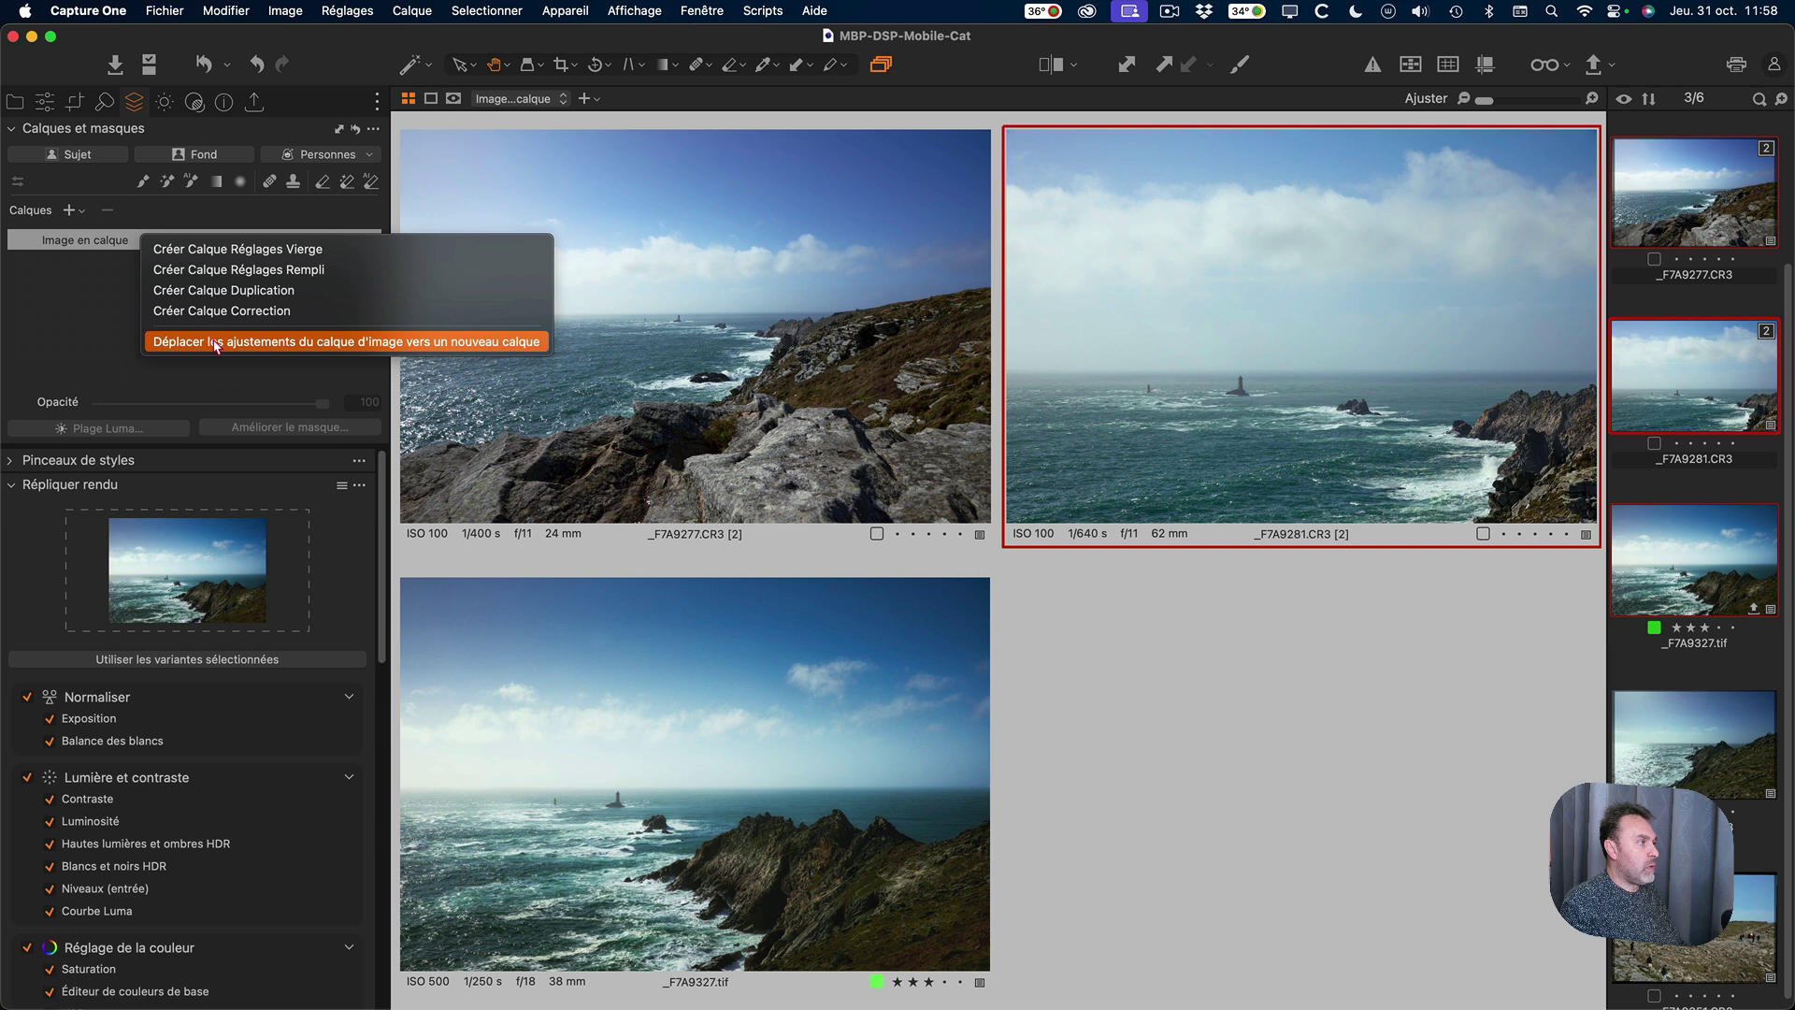
{"action": "left_click", "coordinate": [408, 342]}
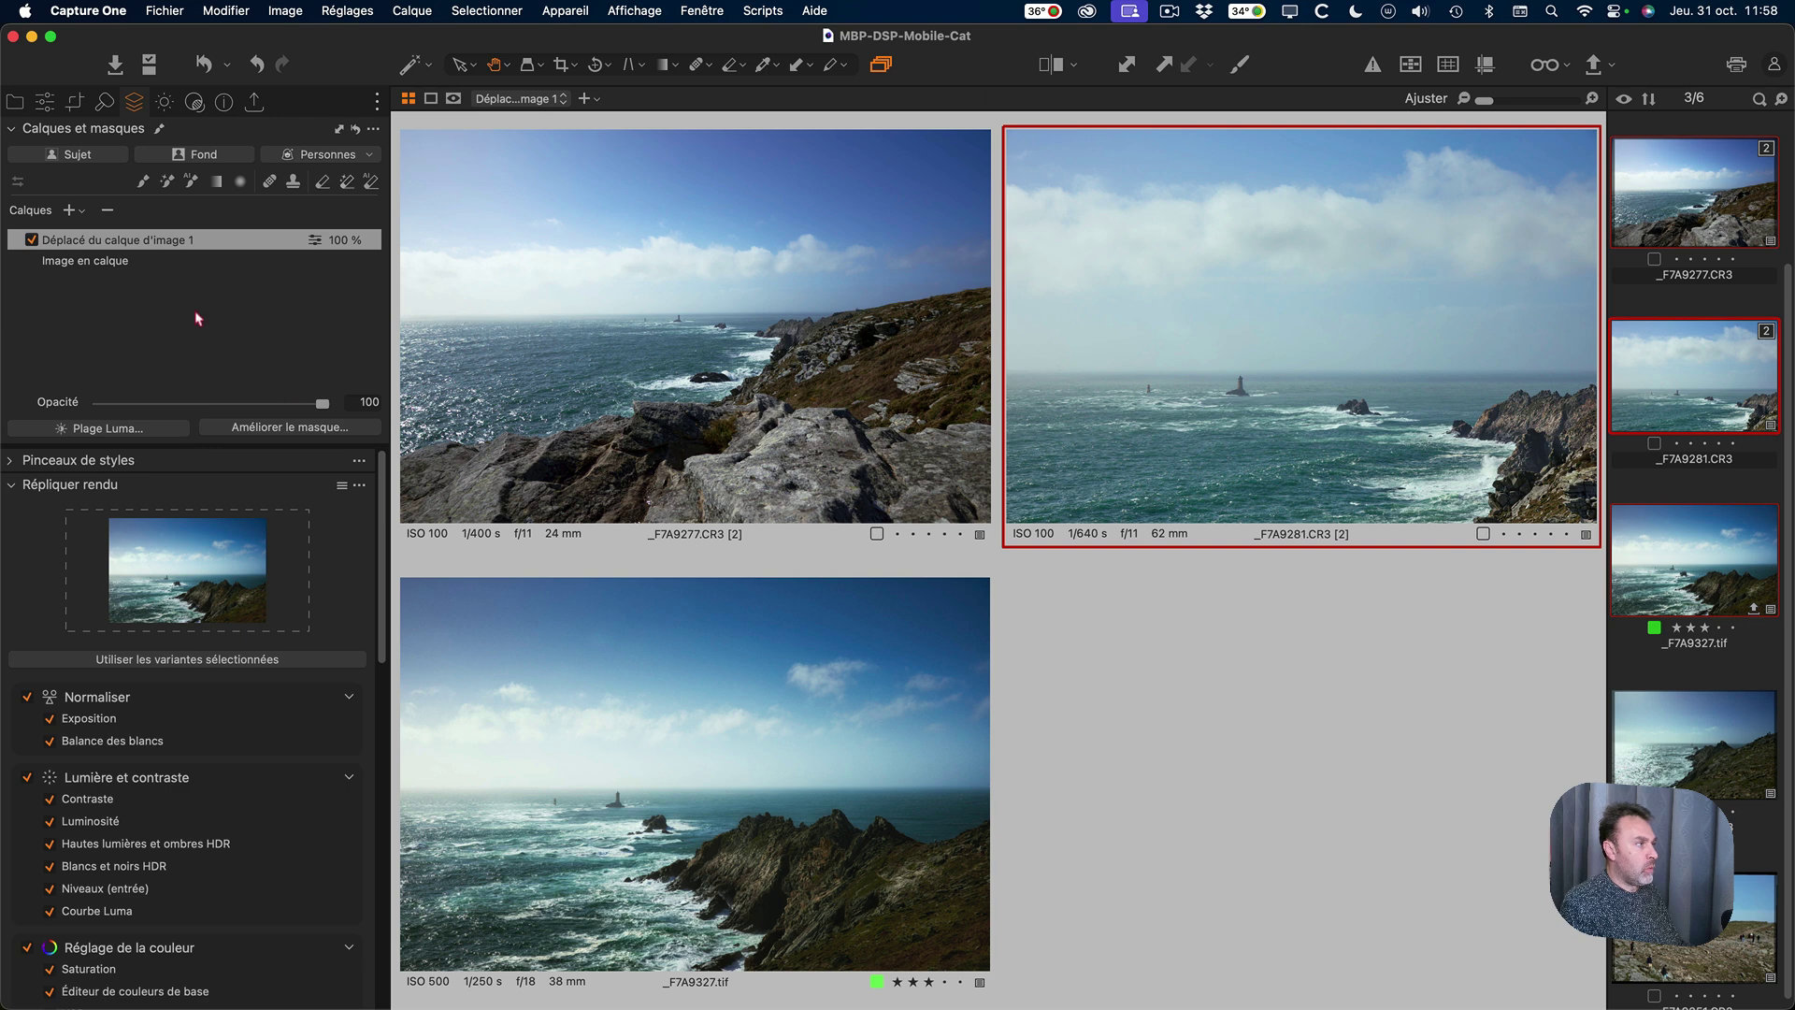
{"action": "scroll", "coordinate": [172, 743], "scroll_direction": "down", "scroll_amount": 10}
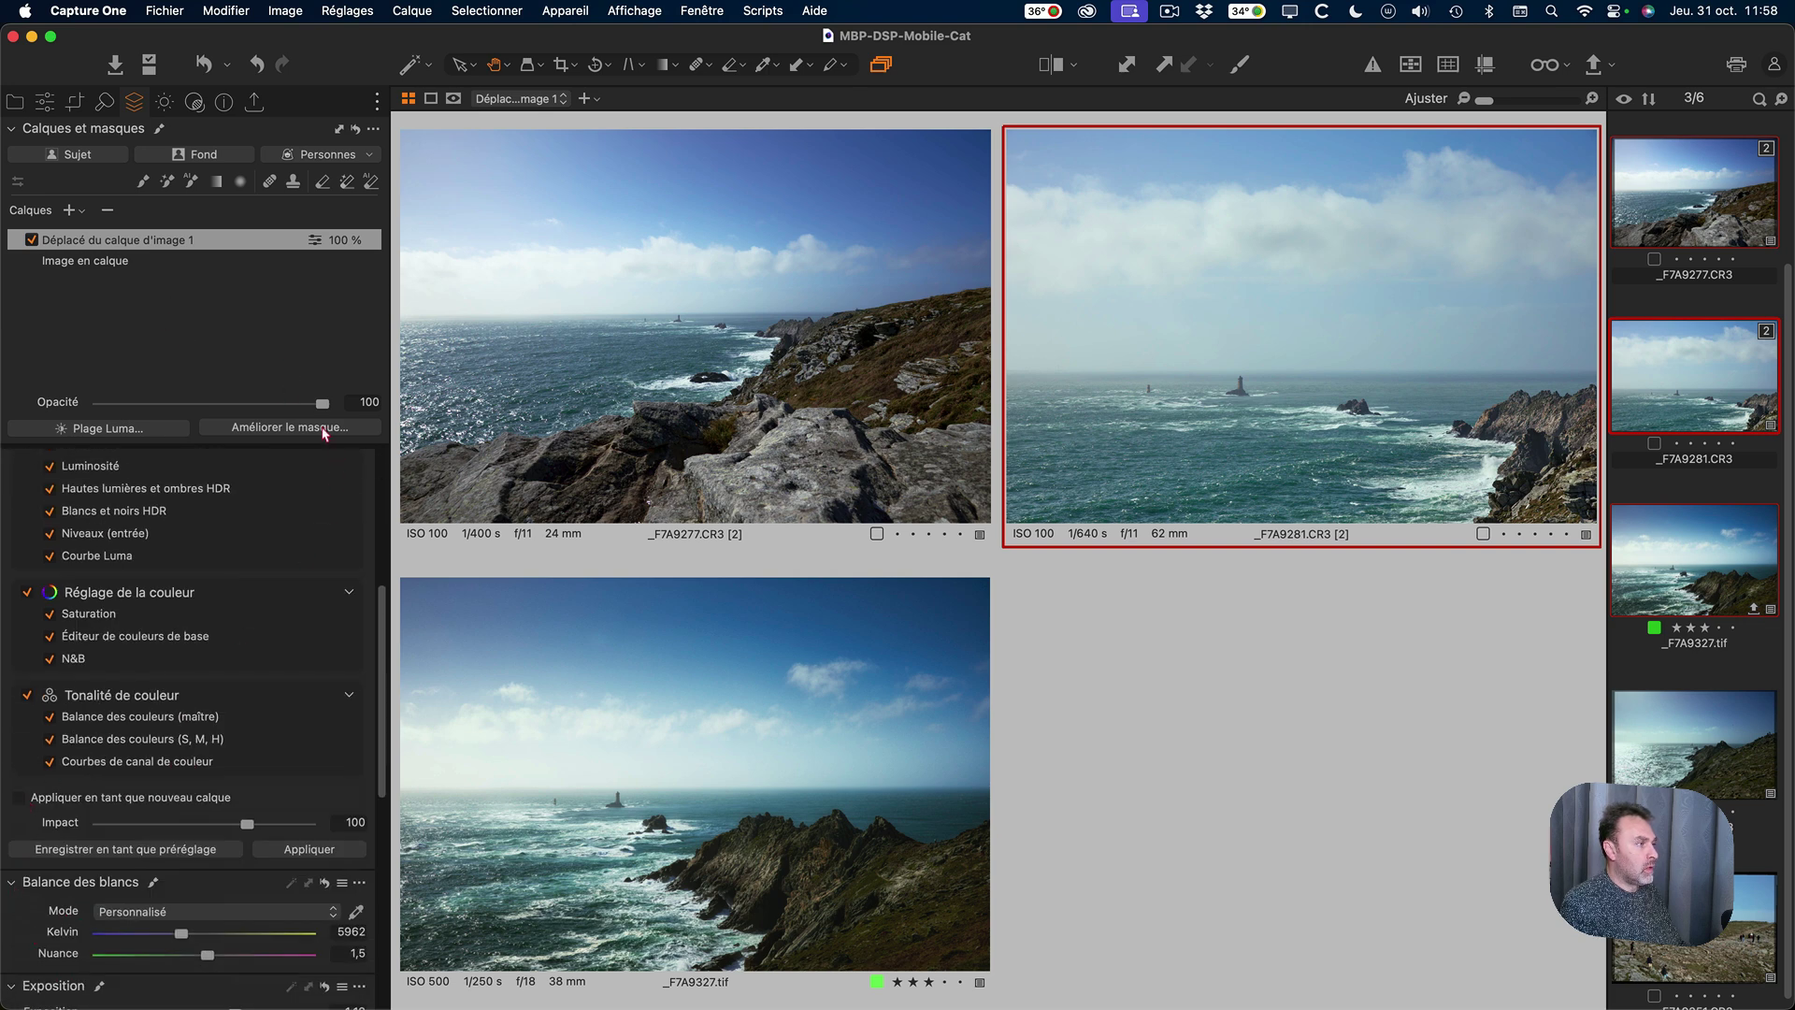
{"action": "mouse_move", "coordinate": [322, 404]}
{"action": "left_mouse_down"}
{"action": "mouse_move", "coordinate": [134, 403]}
{"action": "mouse_move", "coordinate": [323, 405]}
{"action": "mouse_move", "coordinate": [336, 431]}
{"action": "mouse_move", "coordinate": [155, 417]}
{"action": "mouse_move", "coordinate": [323, 404]}
{"action": "left_mouse_up"}
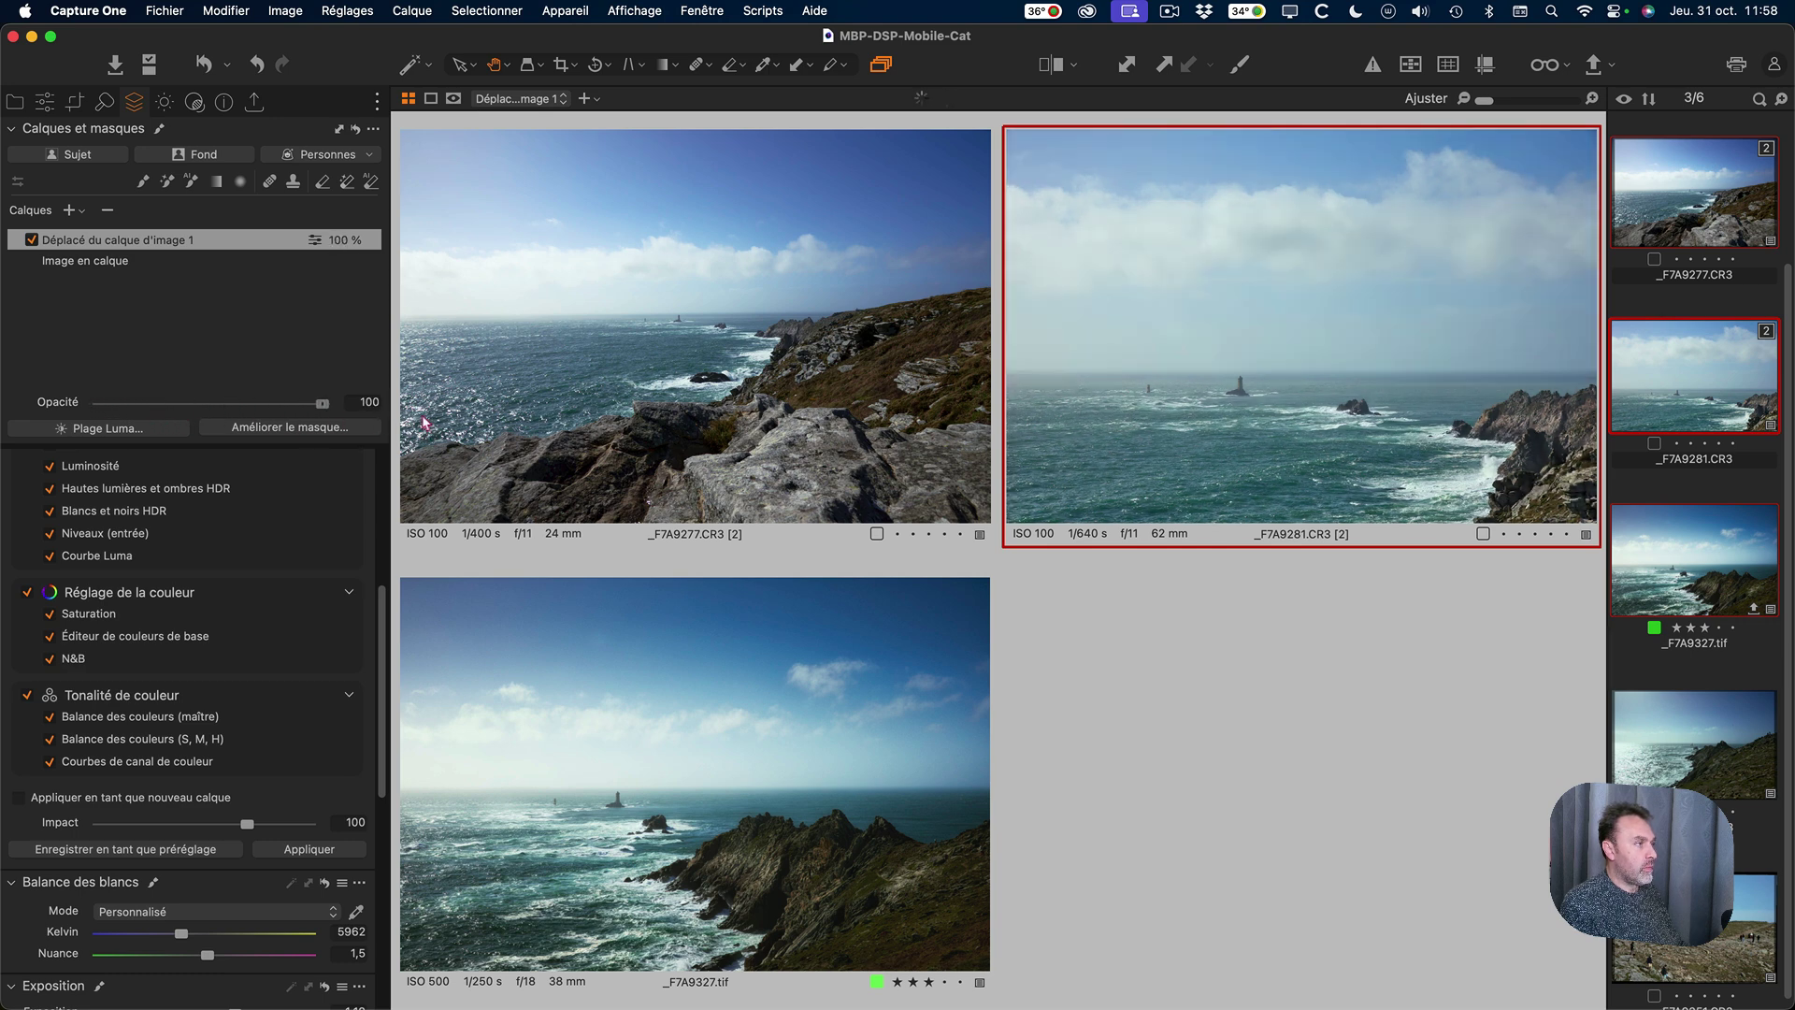
Save the Répliquer rendu settings as a custom preset named Bretagne in the Match Look folder.
{"action": "scroll", "coordinate": [250, 535], "scroll_direction": "up", "scroll_amount": 5}
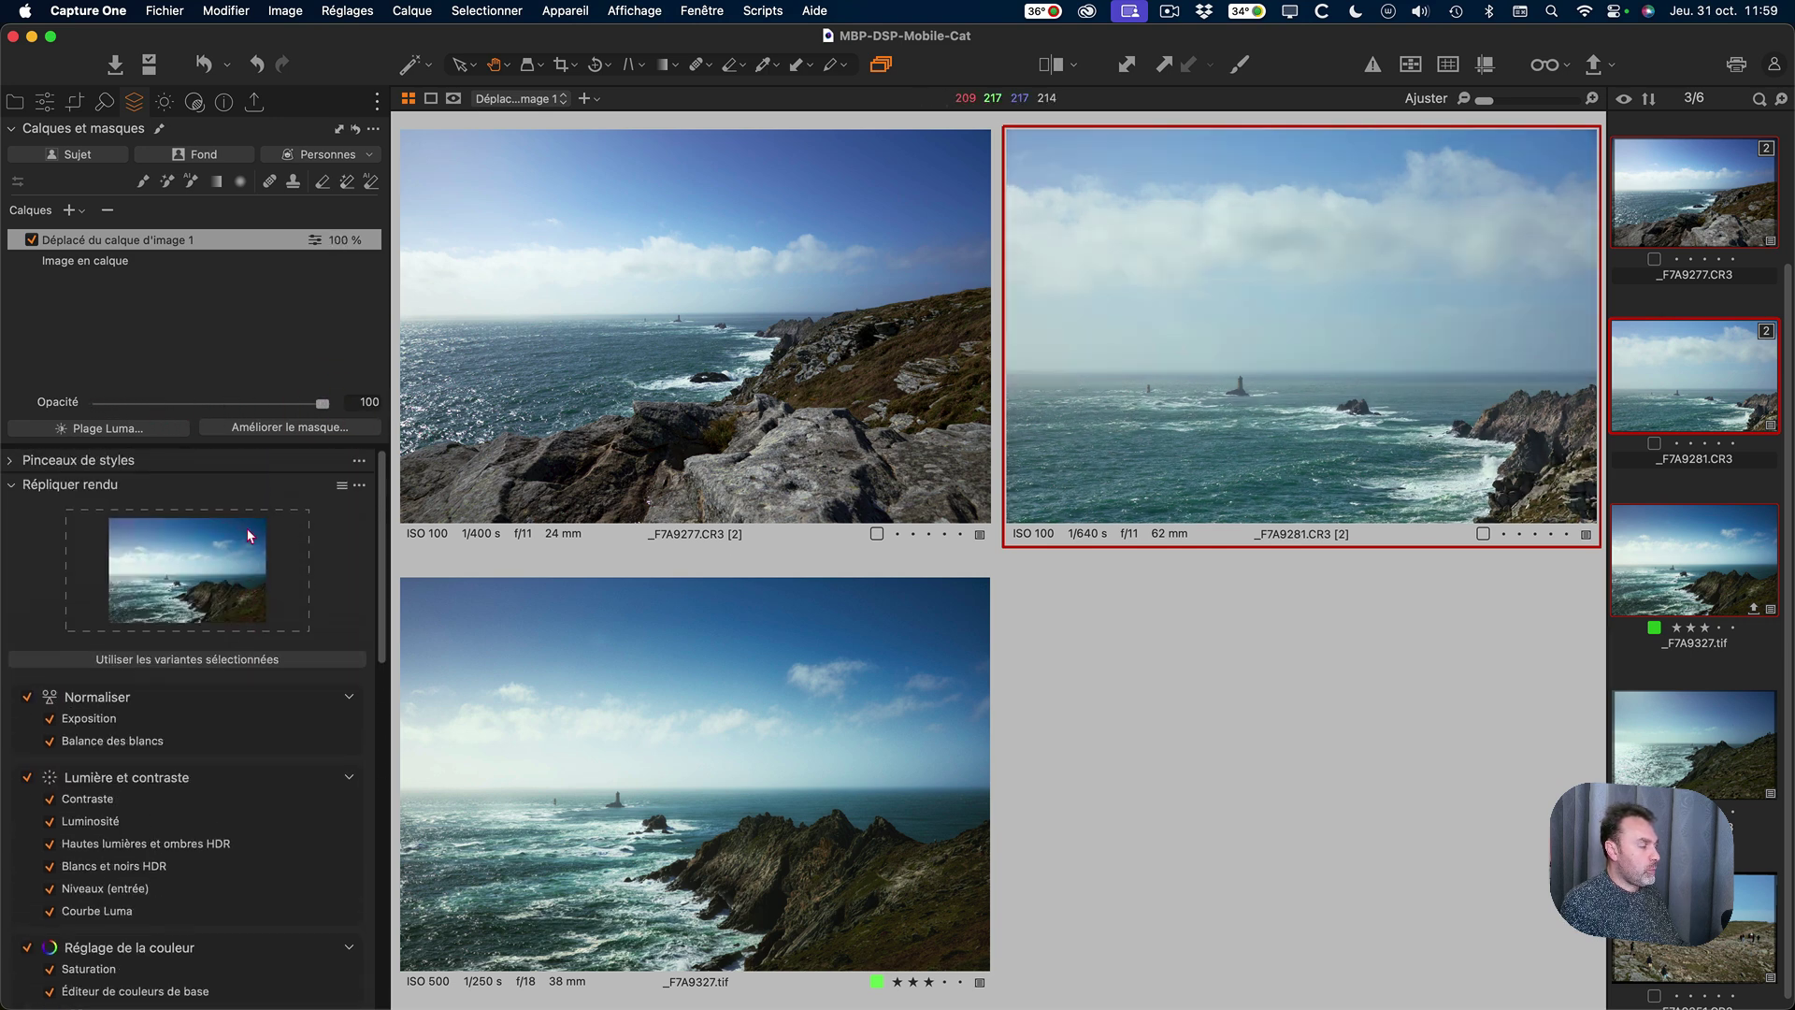
{"action": "scroll", "coordinate": [250, 538], "scroll_direction": "down", "scroll_amount": 5}
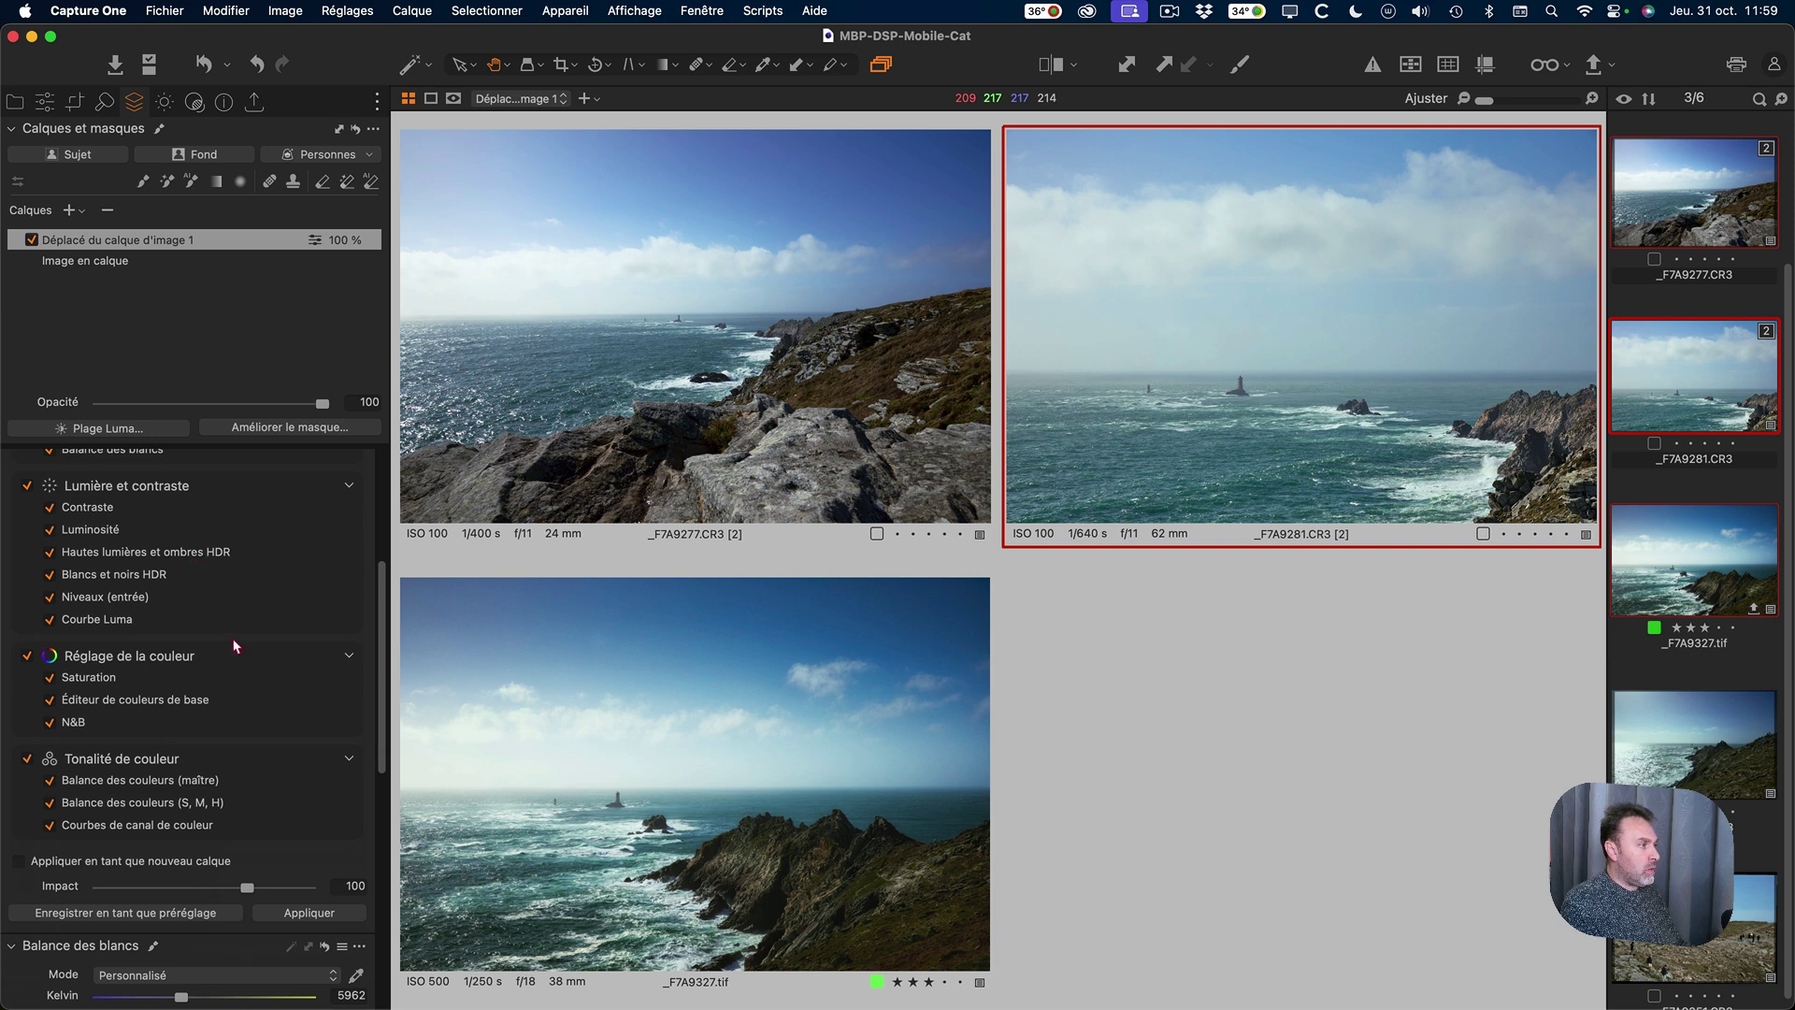
{"action": "scroll", "coordinate": [234, 645], "scroll_direction": "up", "scroll_amount": 5}
{"action": "scroll", "coordinate": [234, 648], "scroll_direction": "up", "scroll_amount": 2}
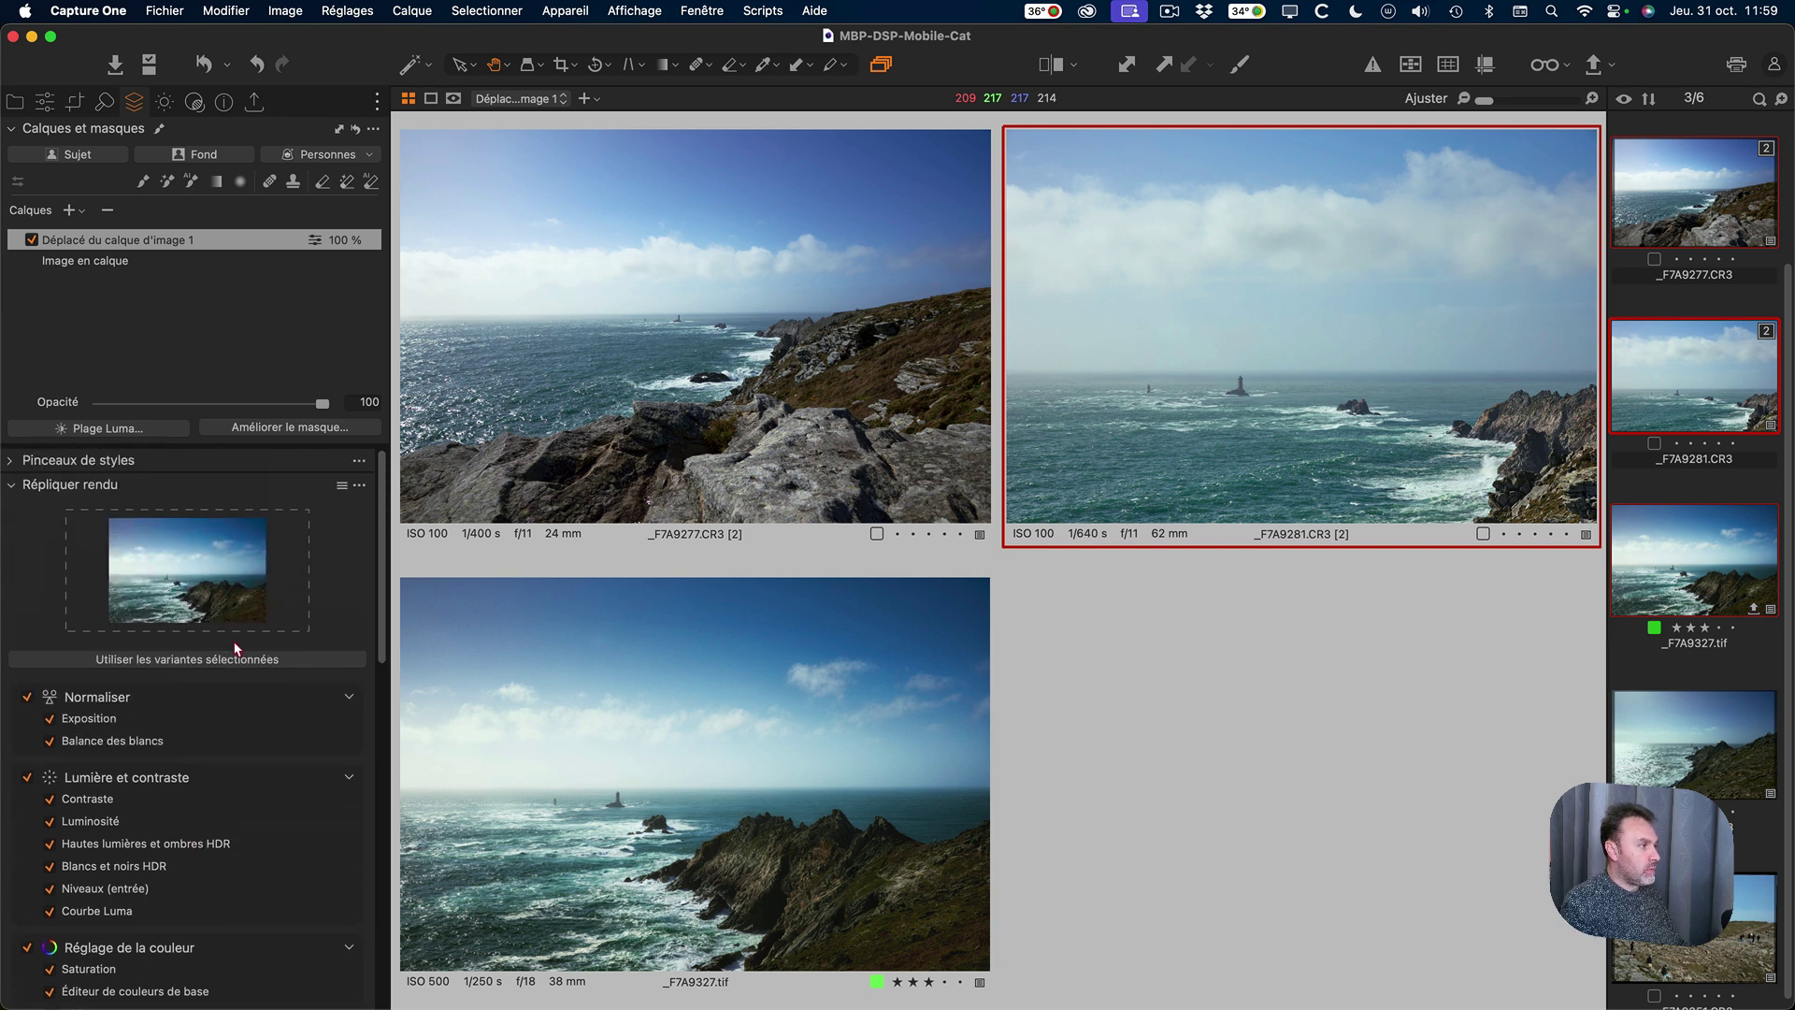
{"action": "left_click", "coordinate": [345, 487]}
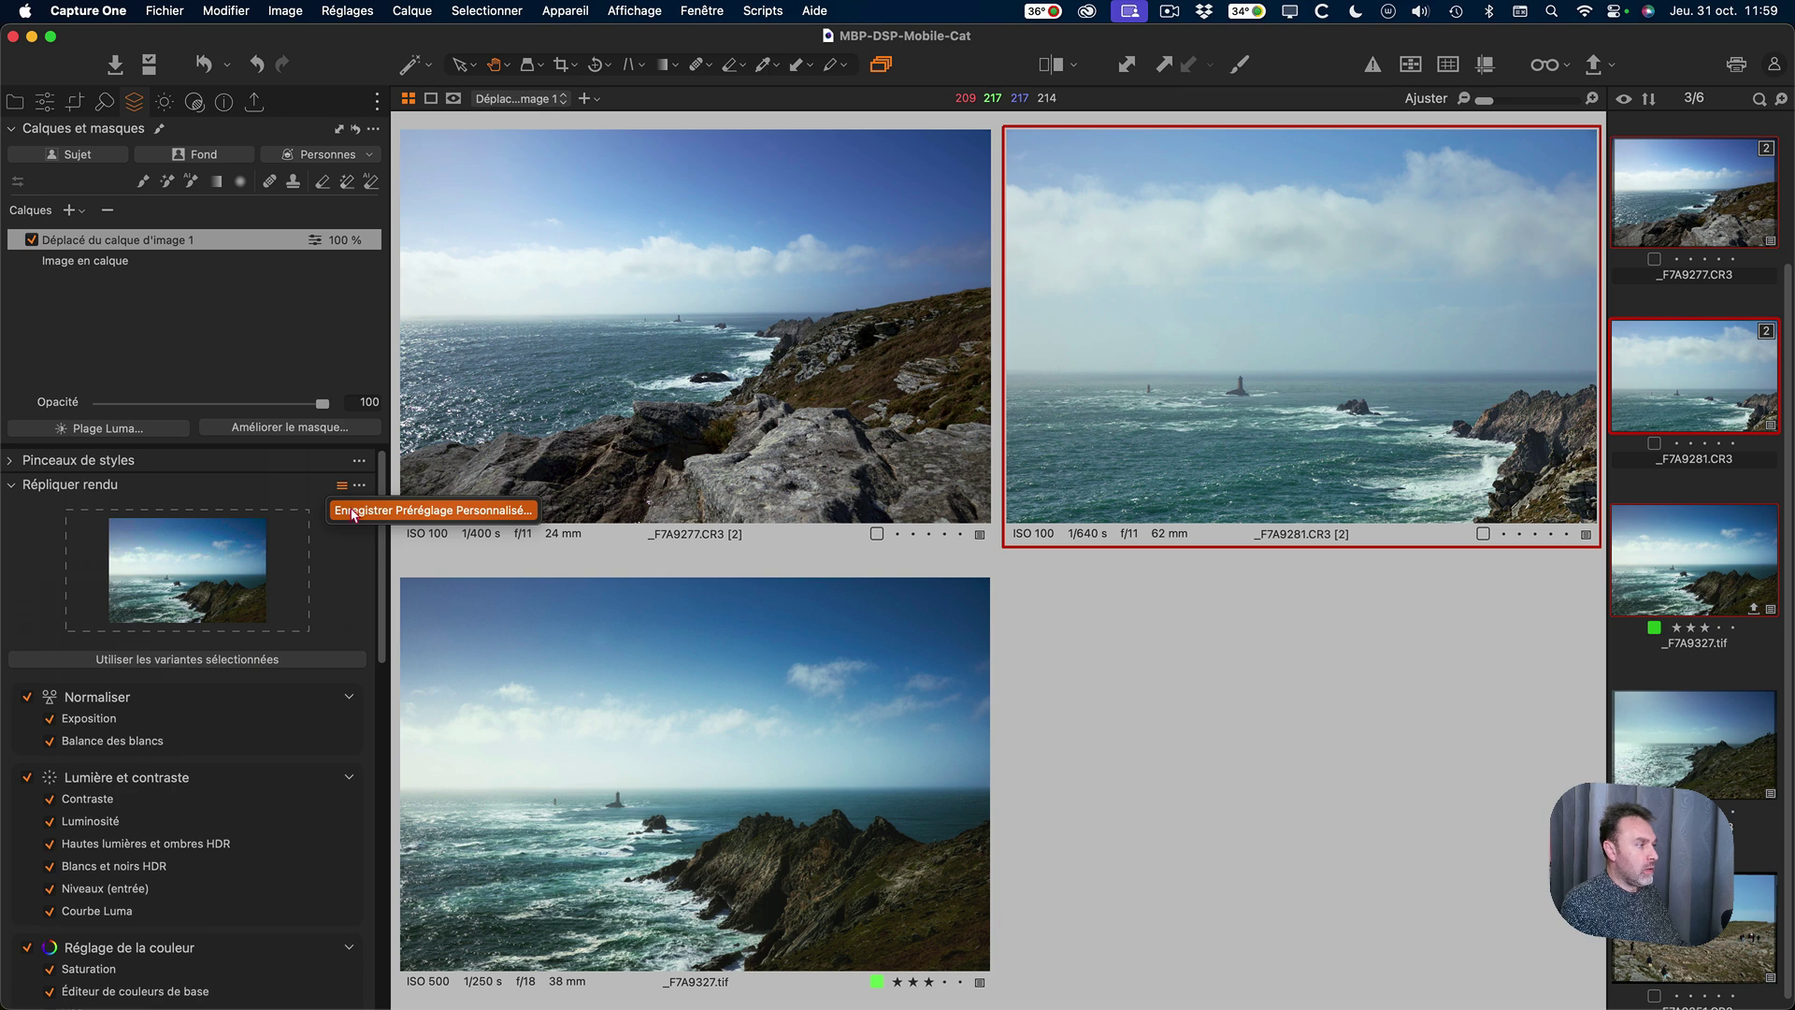
{"action": "left_click", "coordinate": [354, 513]}
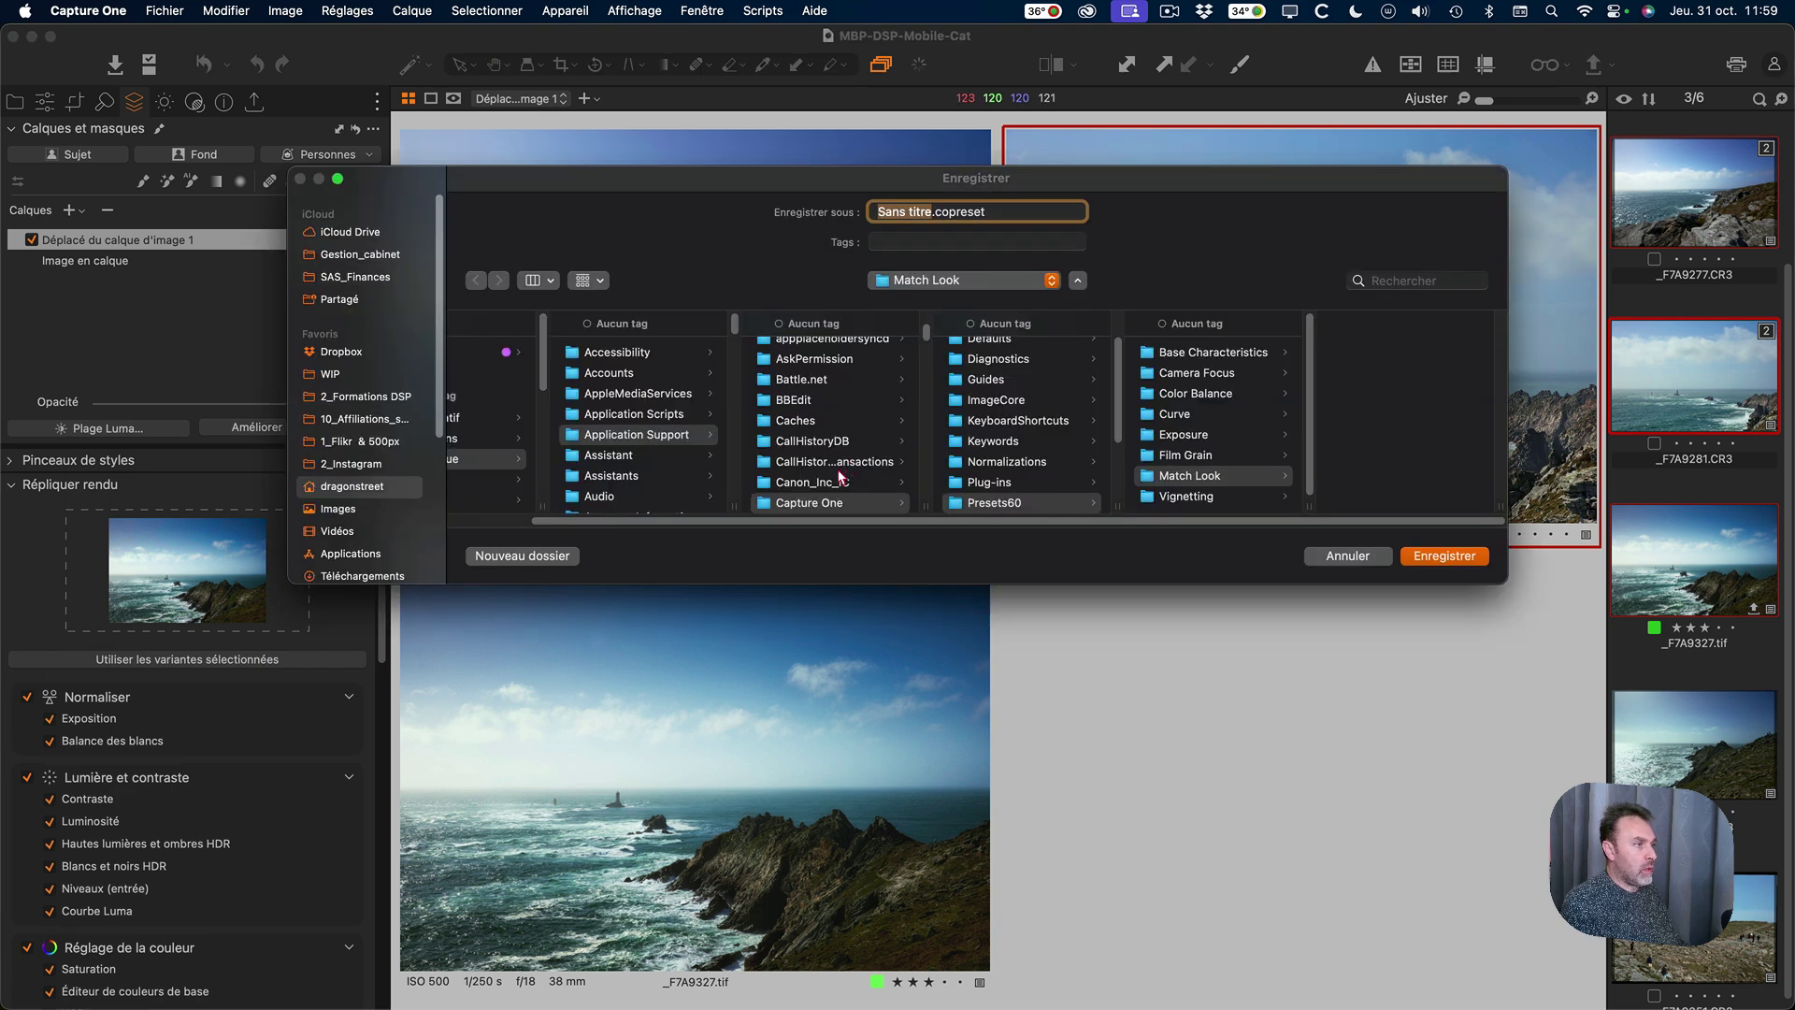
{"action": "type", "text": "Dragonstreet"}
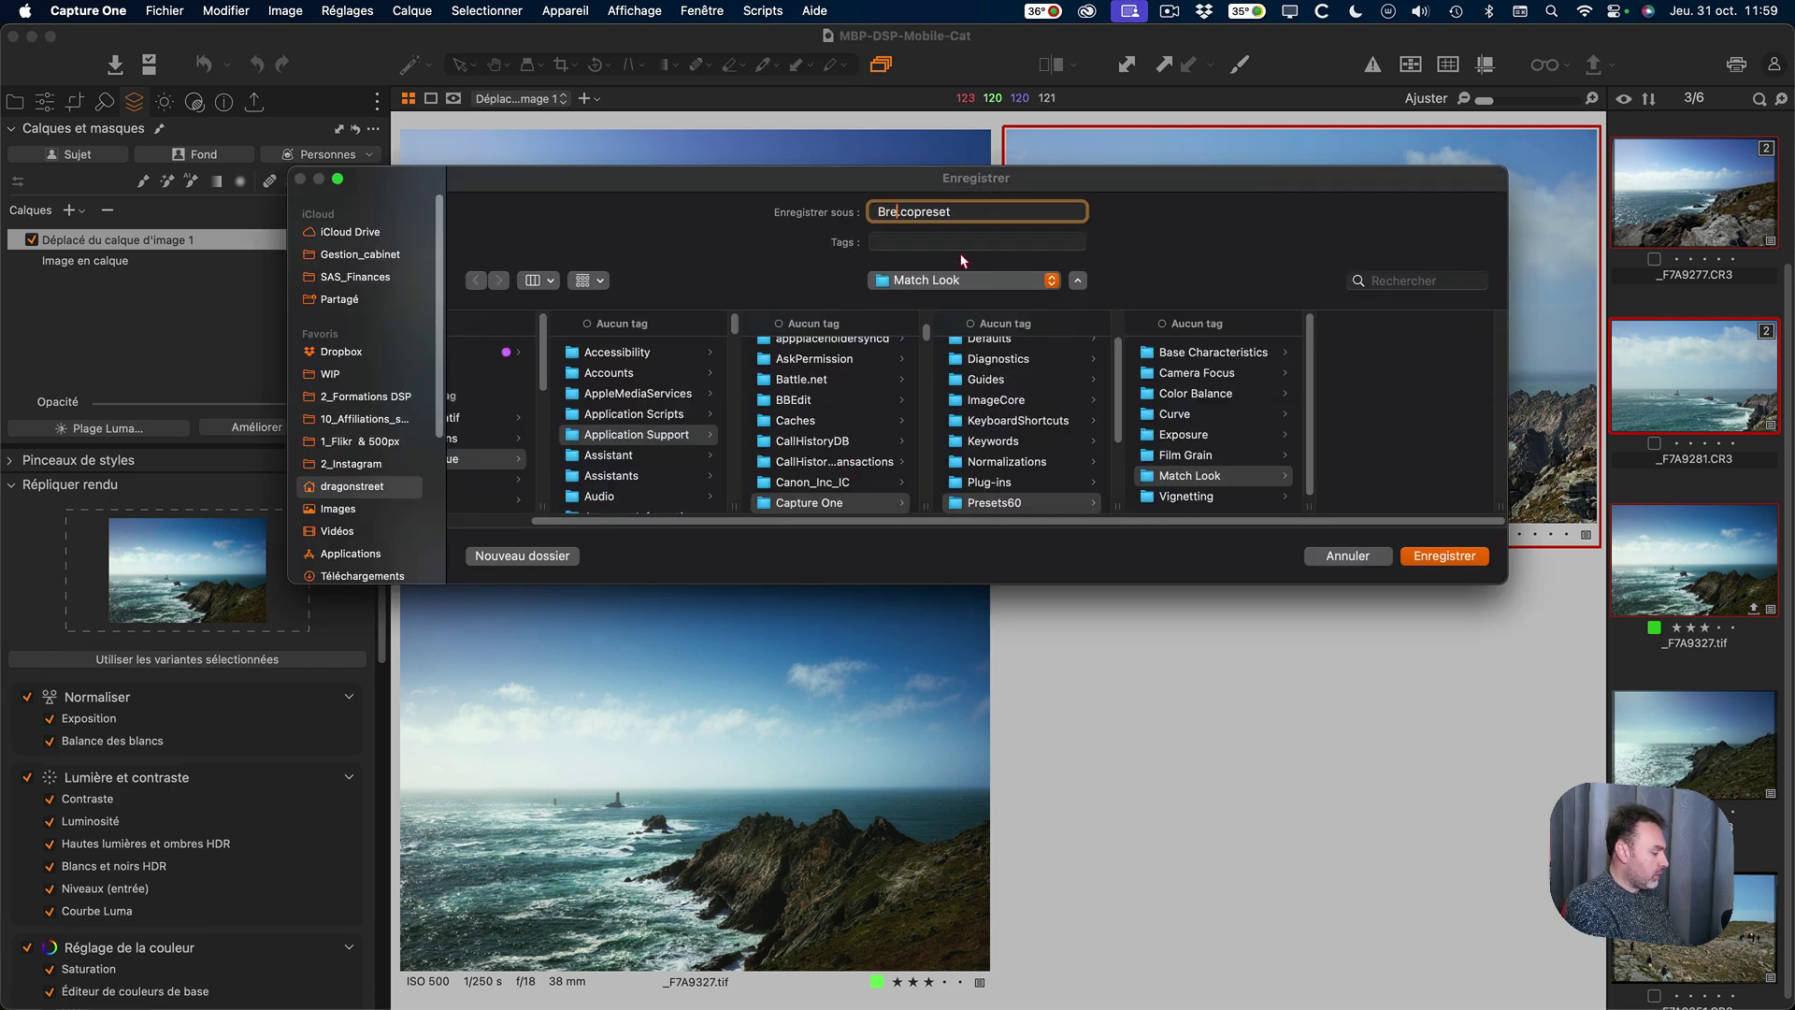
{"action": "key", "text": "Return"}
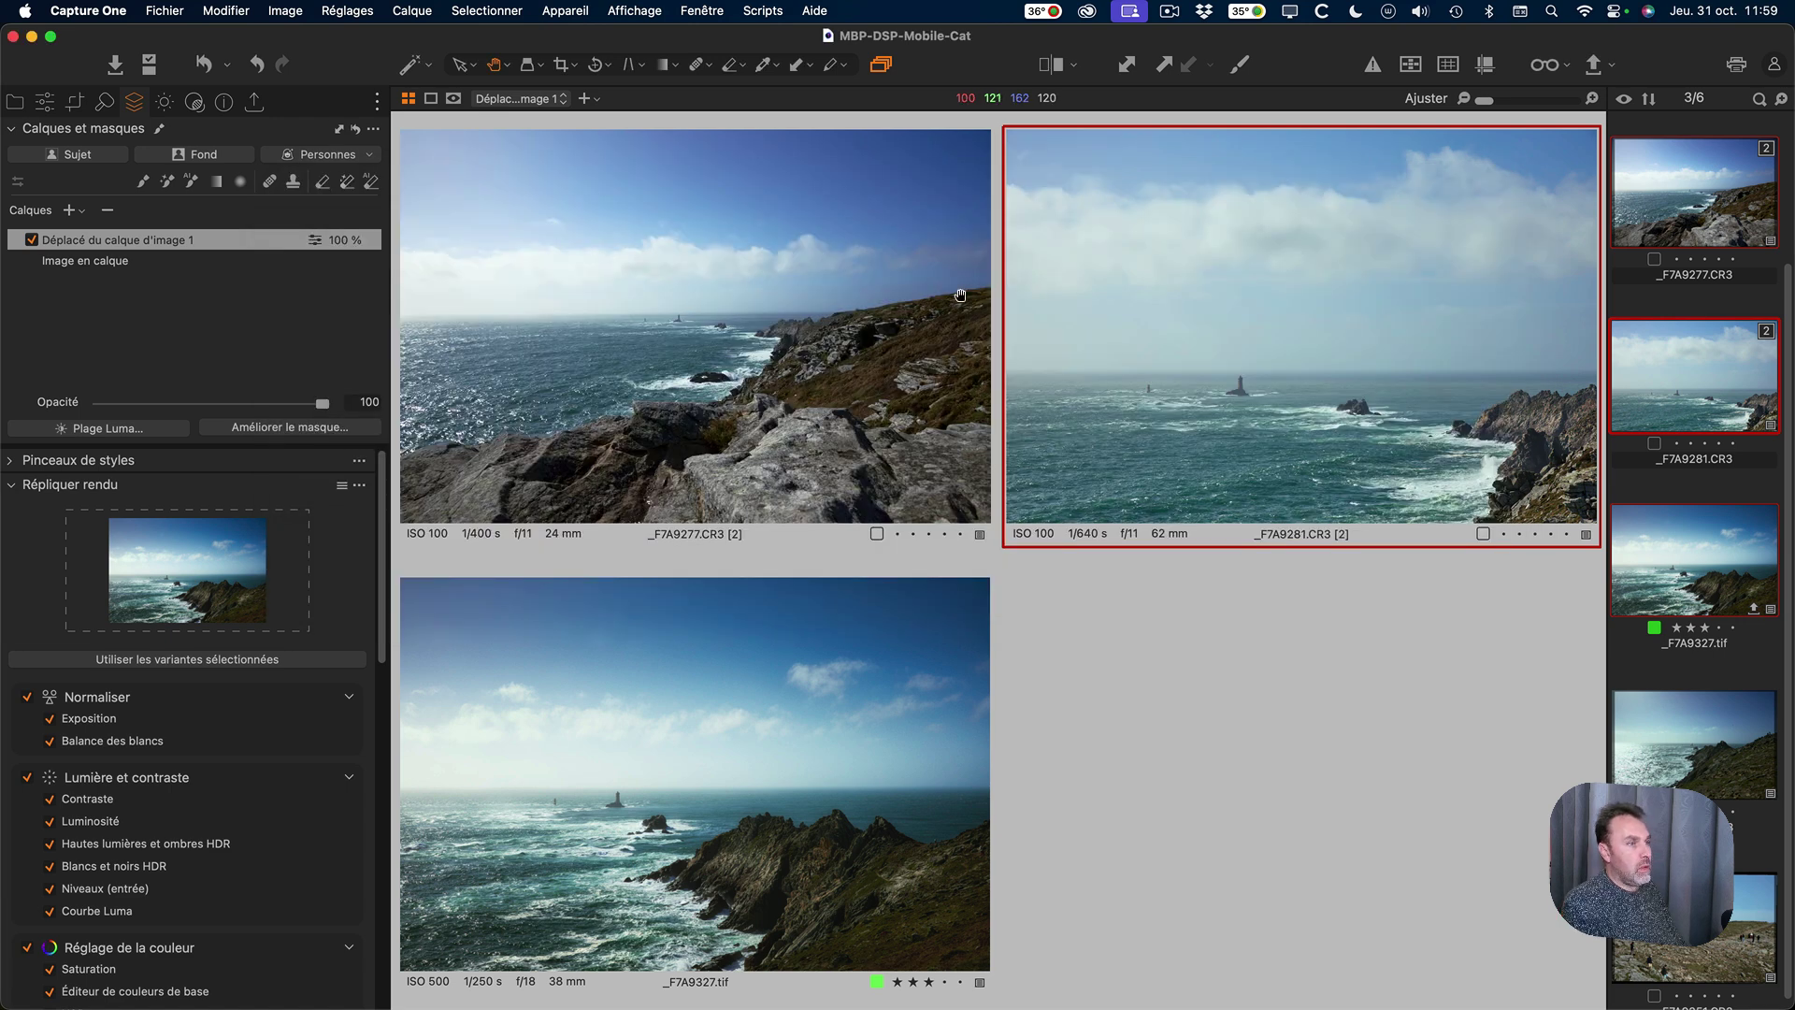
Check for the Bretagne preset in the Répliquer rendu preset list and in the Match Look folder, without saving another preset.
{"action": "left_click", "coordinate": [342, 486]}
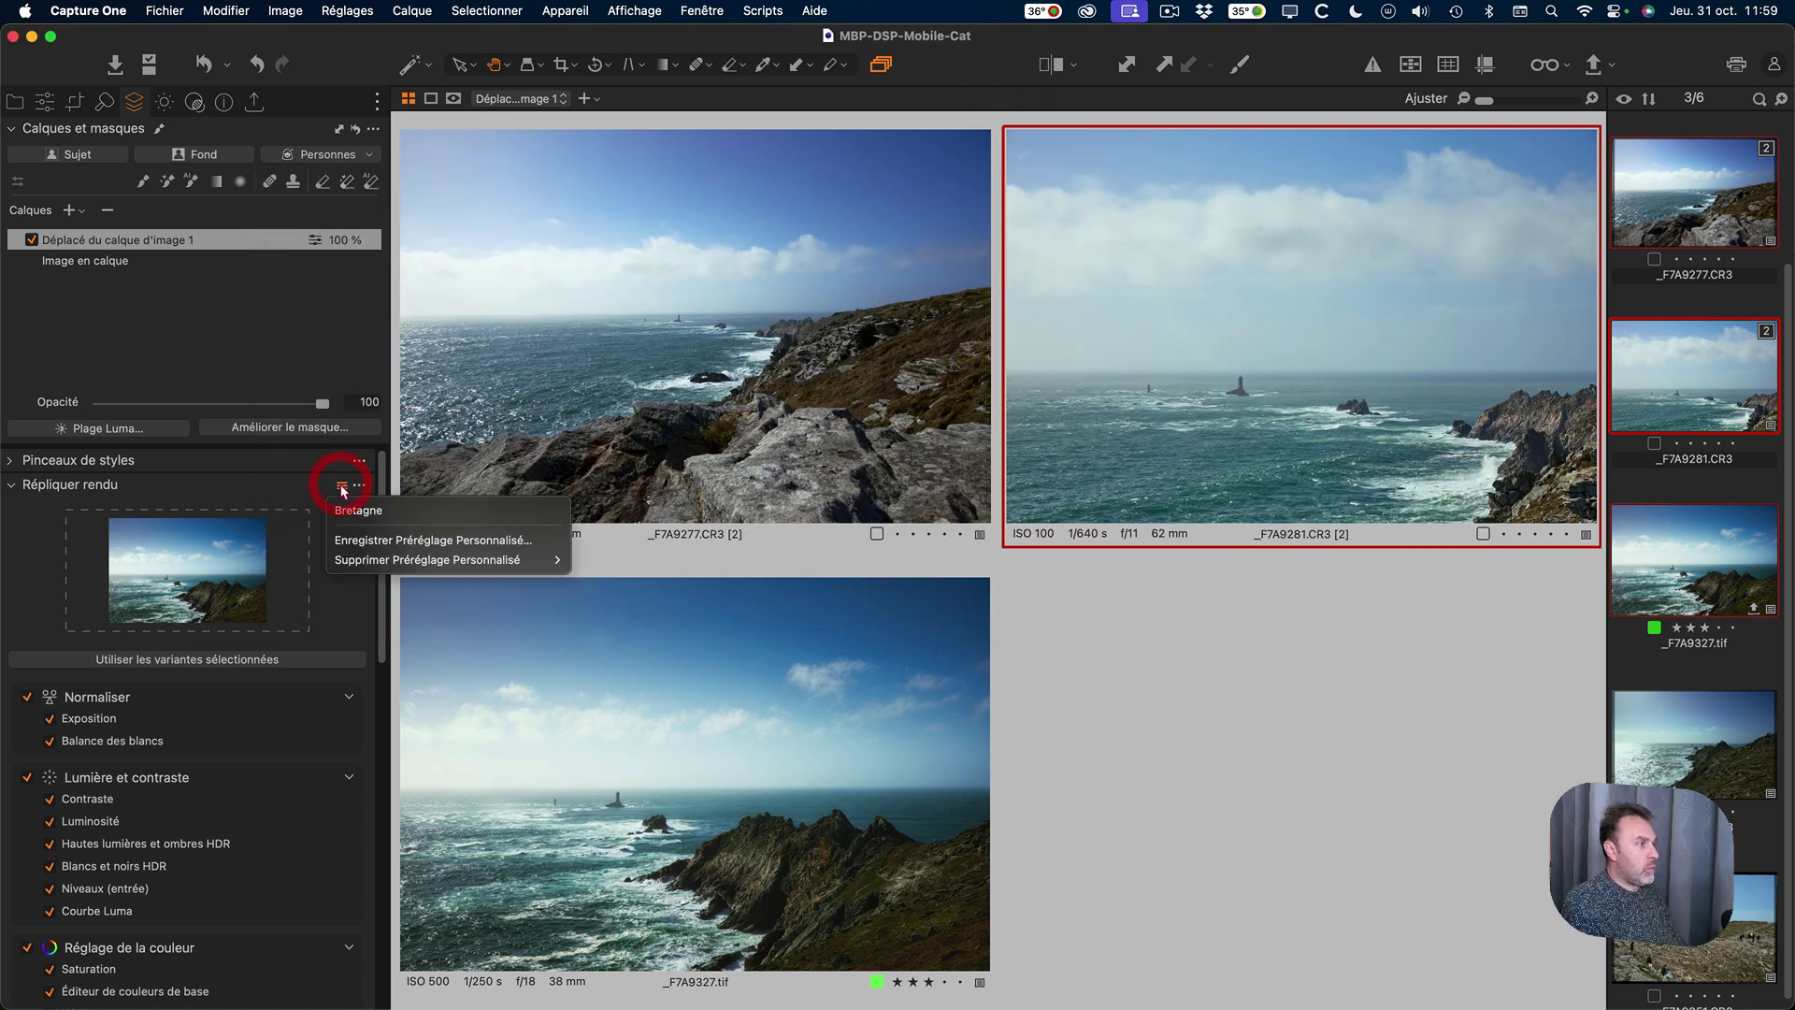
{"action": "left_click", "coordinate": [358, 519]}
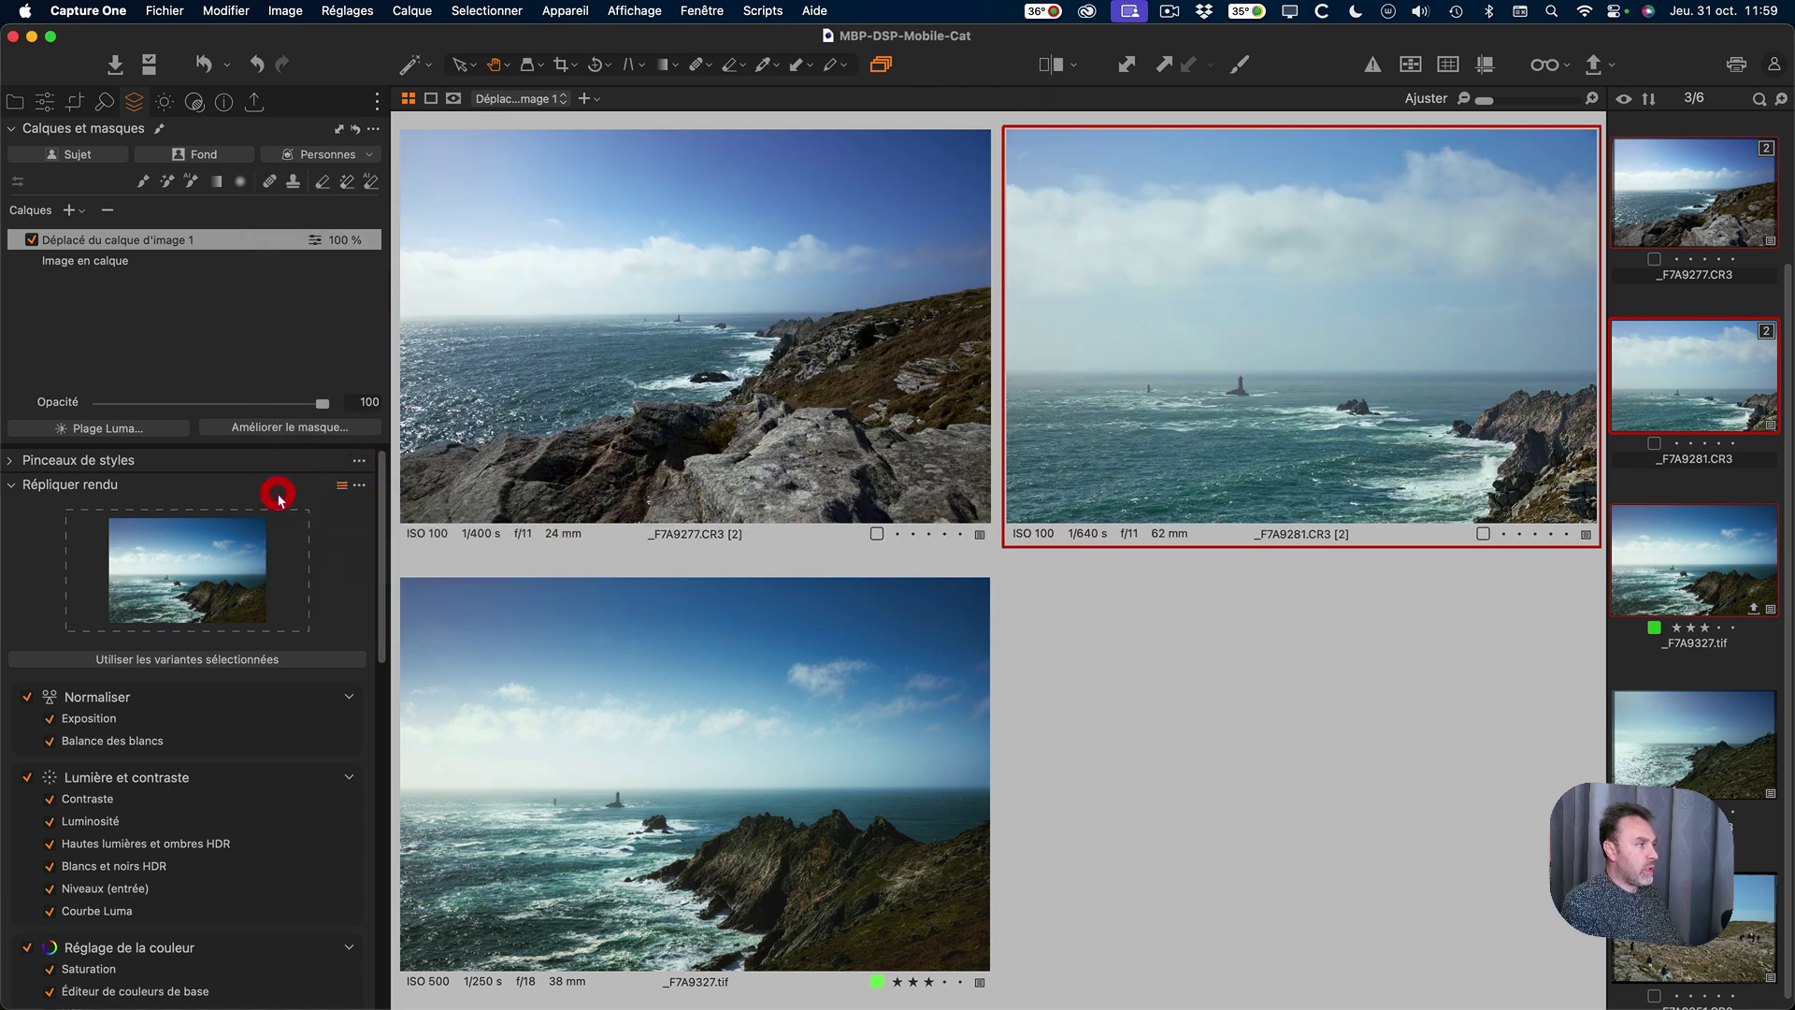
{"action": "scroll", "coordinate": [272, 496], "scroll_direction": "down", "scroll_amount": 5}
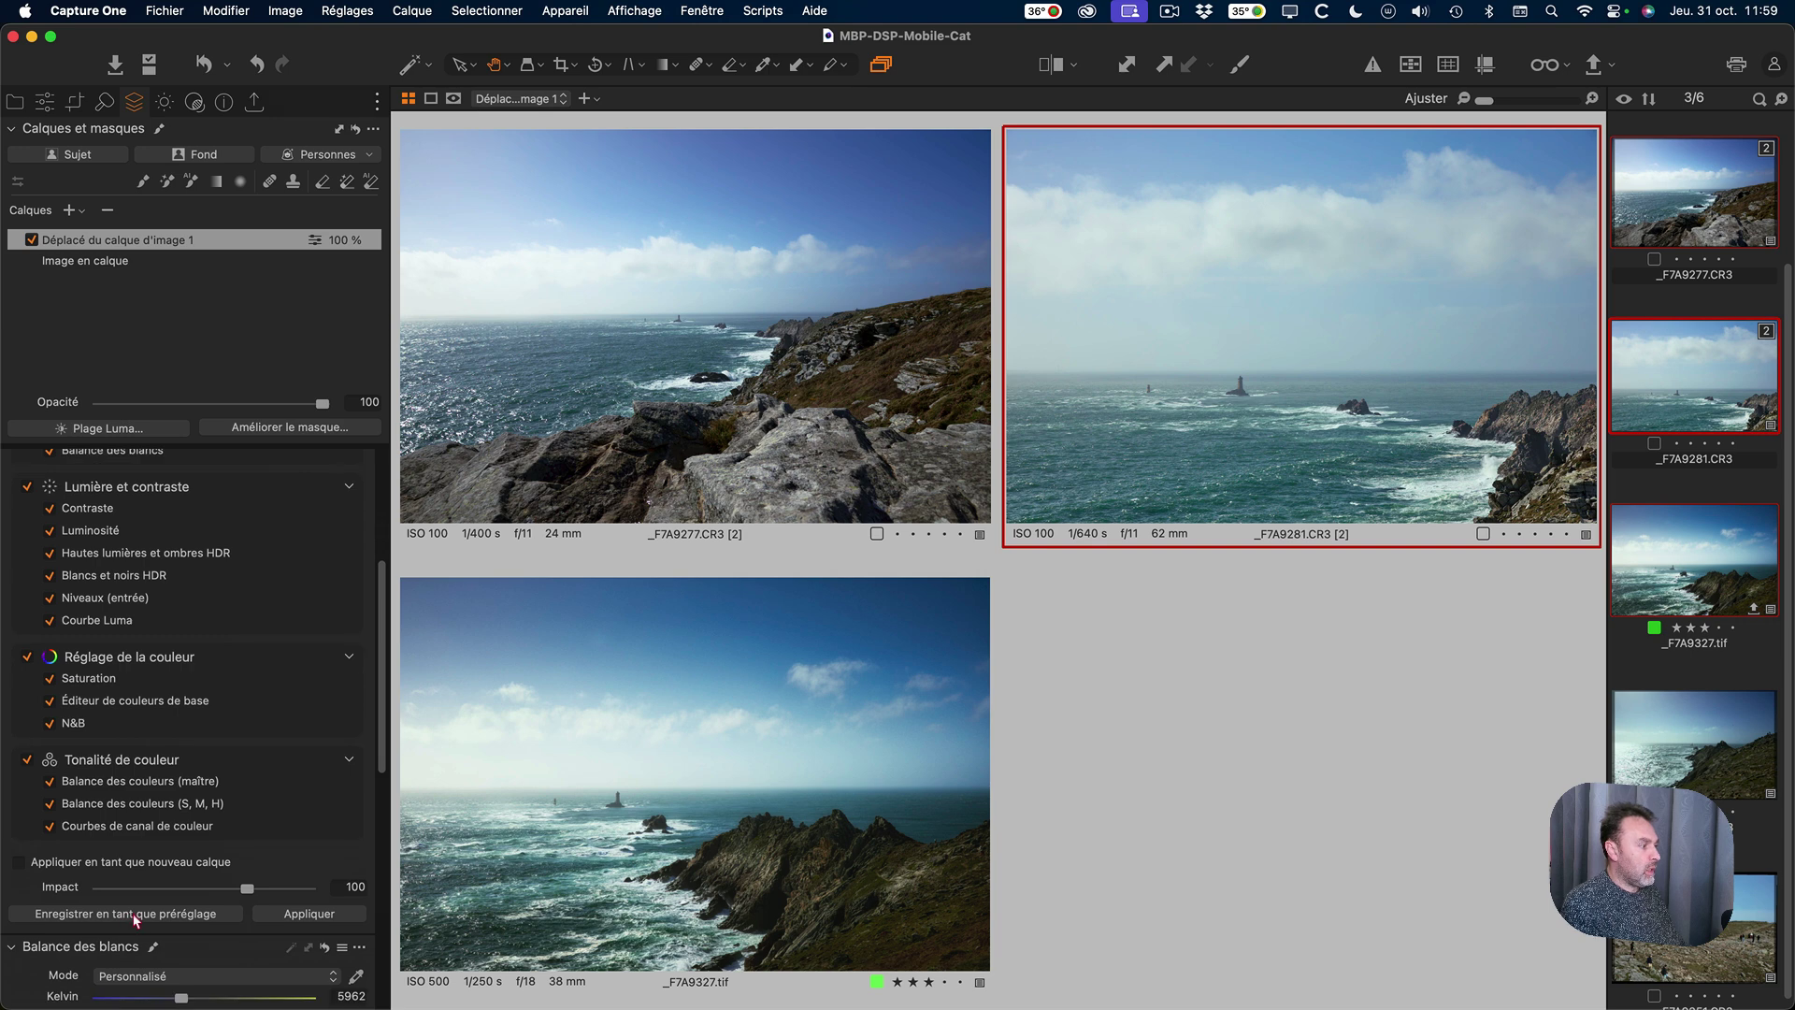
{"action": "left_click", "coordinate": [136, 914]}
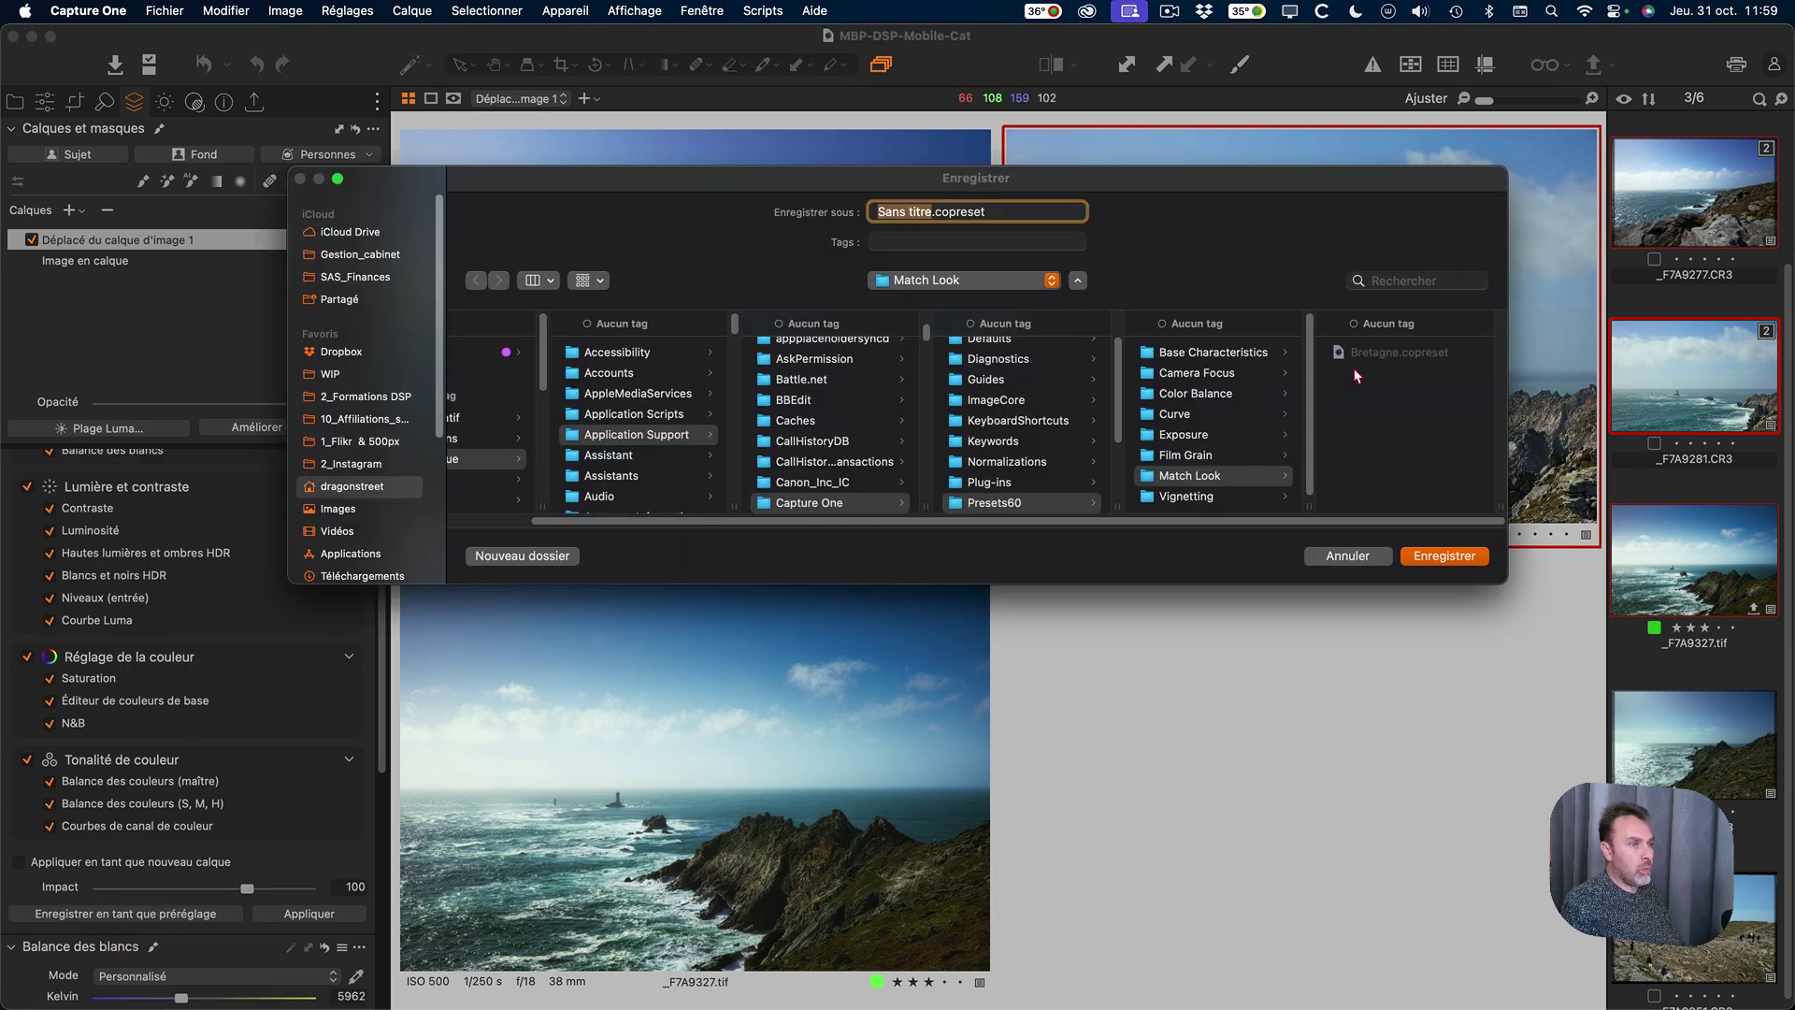
{"action": "left_click", "coordinate": [1330, 558]}
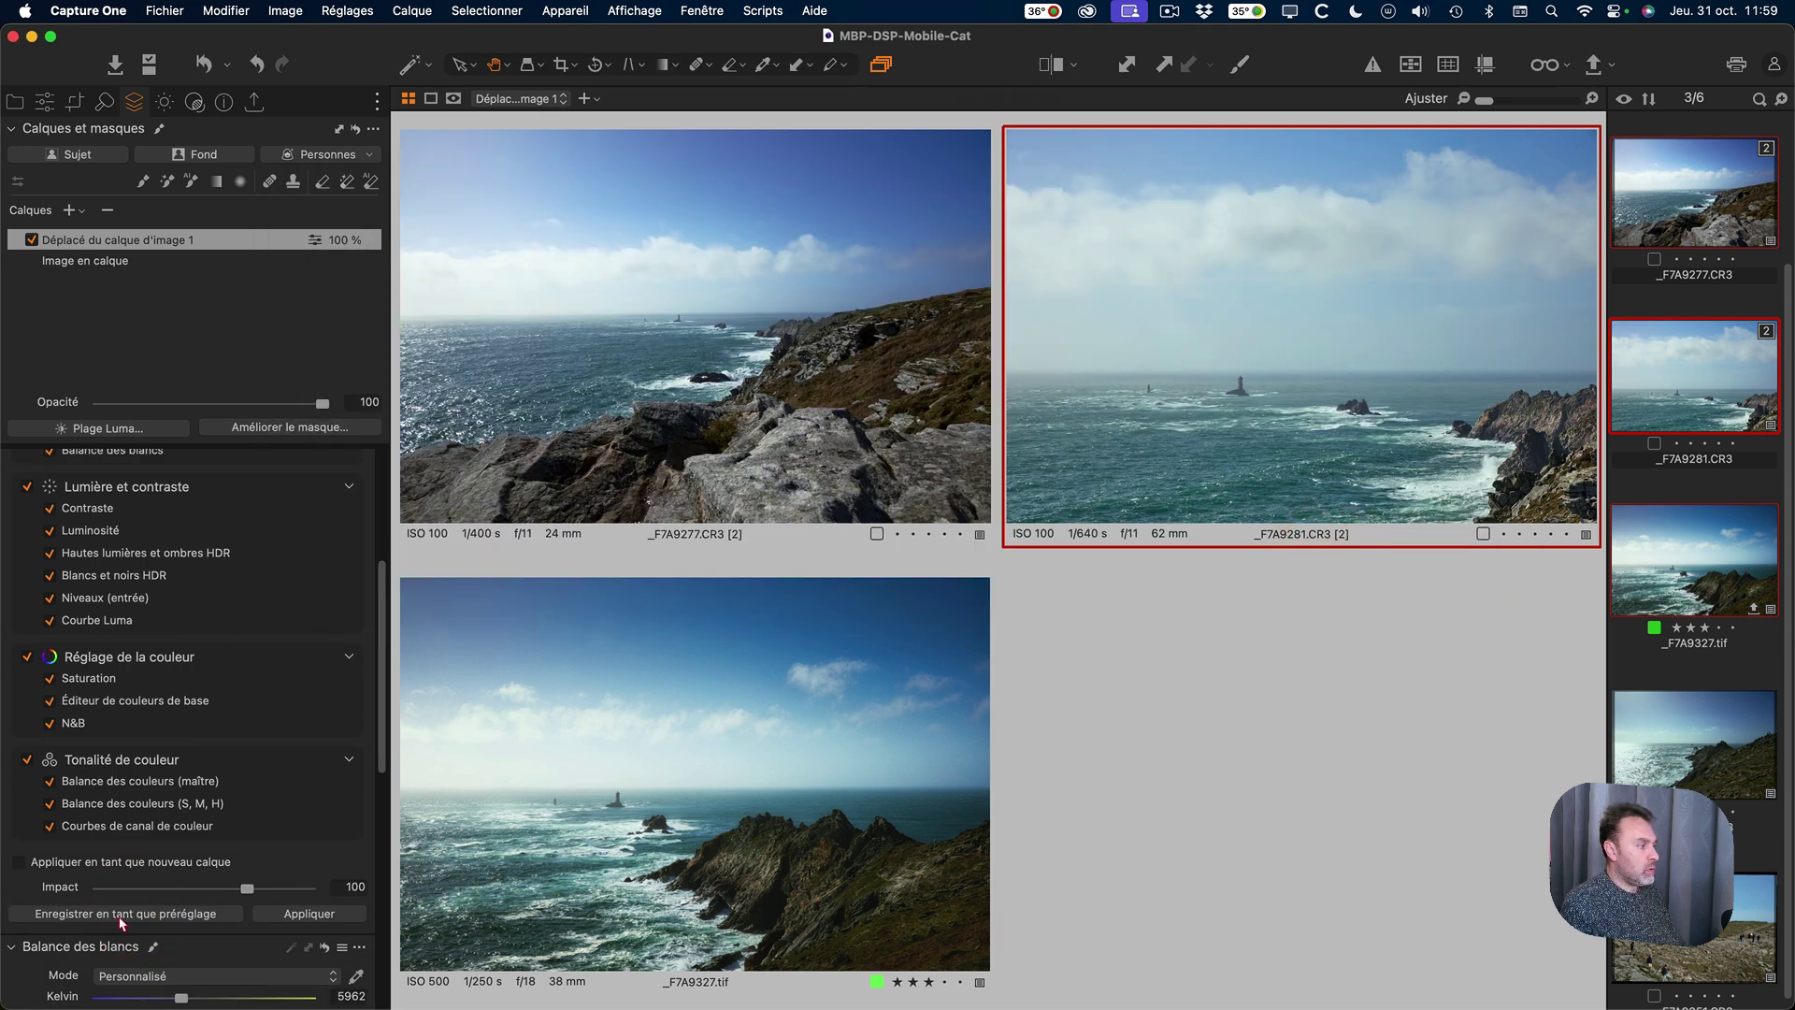
{"action": "scroll", "coordinate": [298, 879], "scroll_direction": "up", "scroll_amount": 5}
{"action": "left_click", "coordinate": [342, 485]}
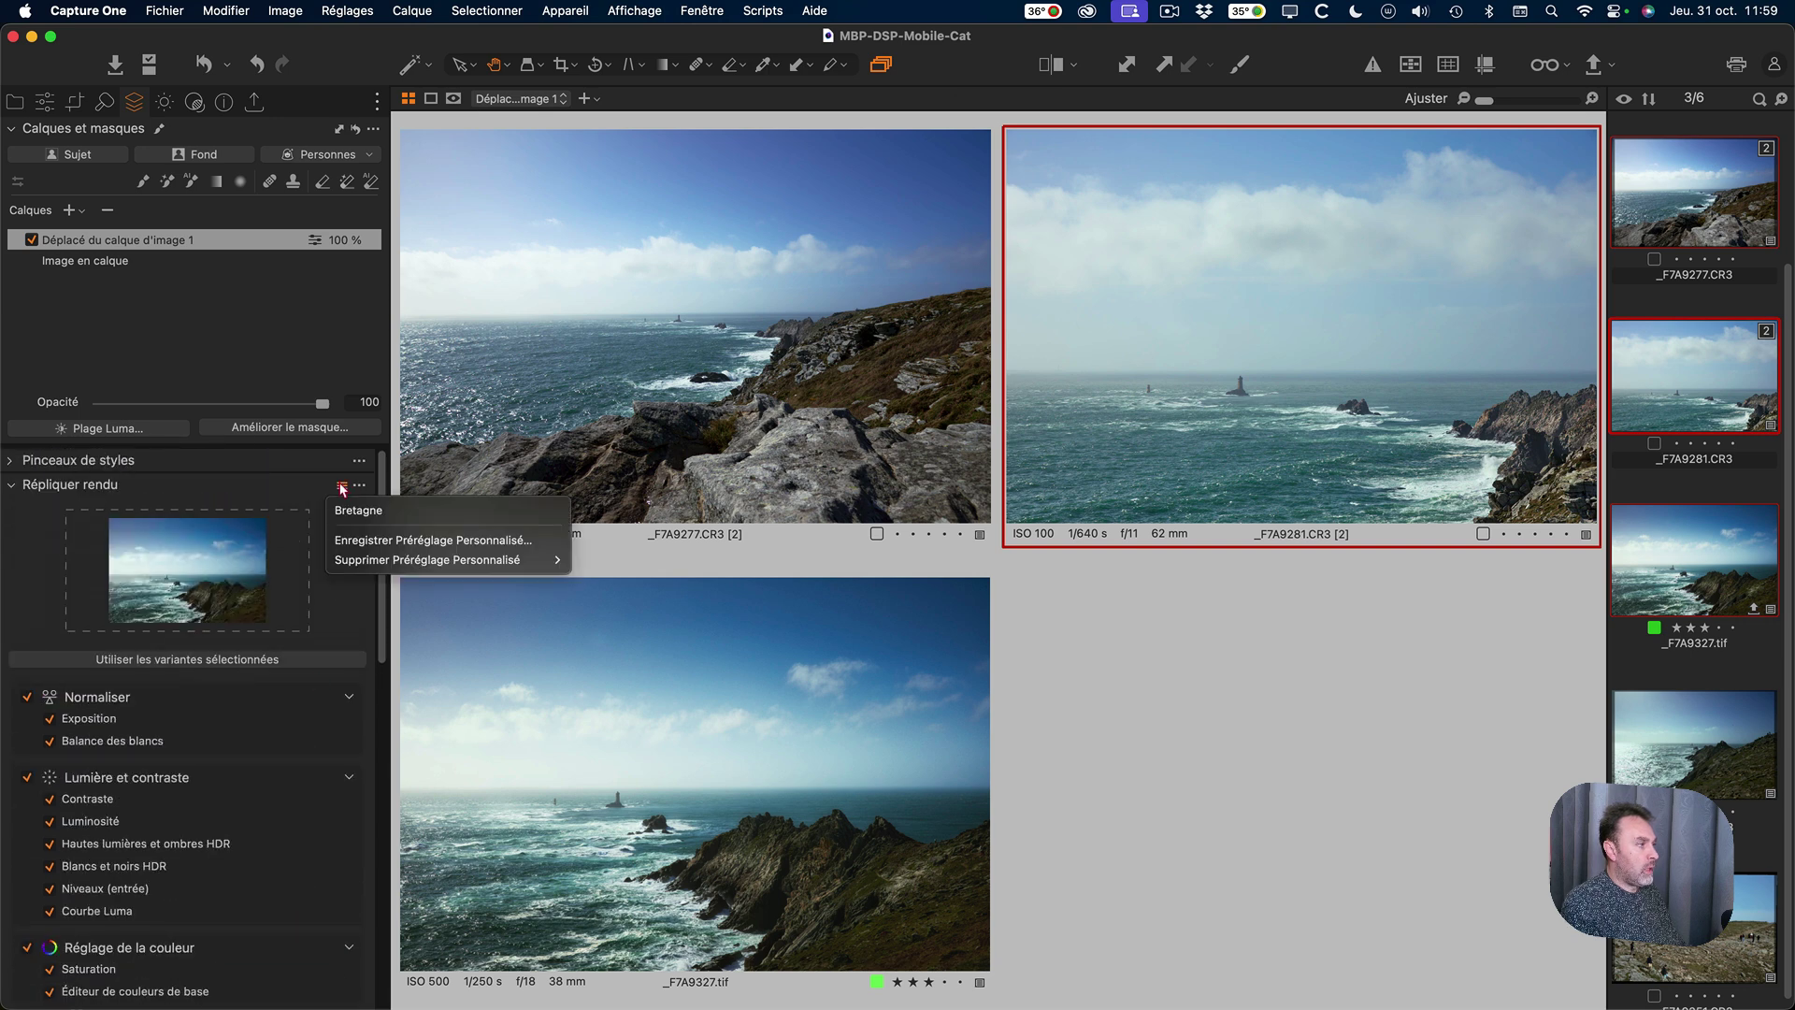
{"action": "left_click", "coordinate": [293, 492]}
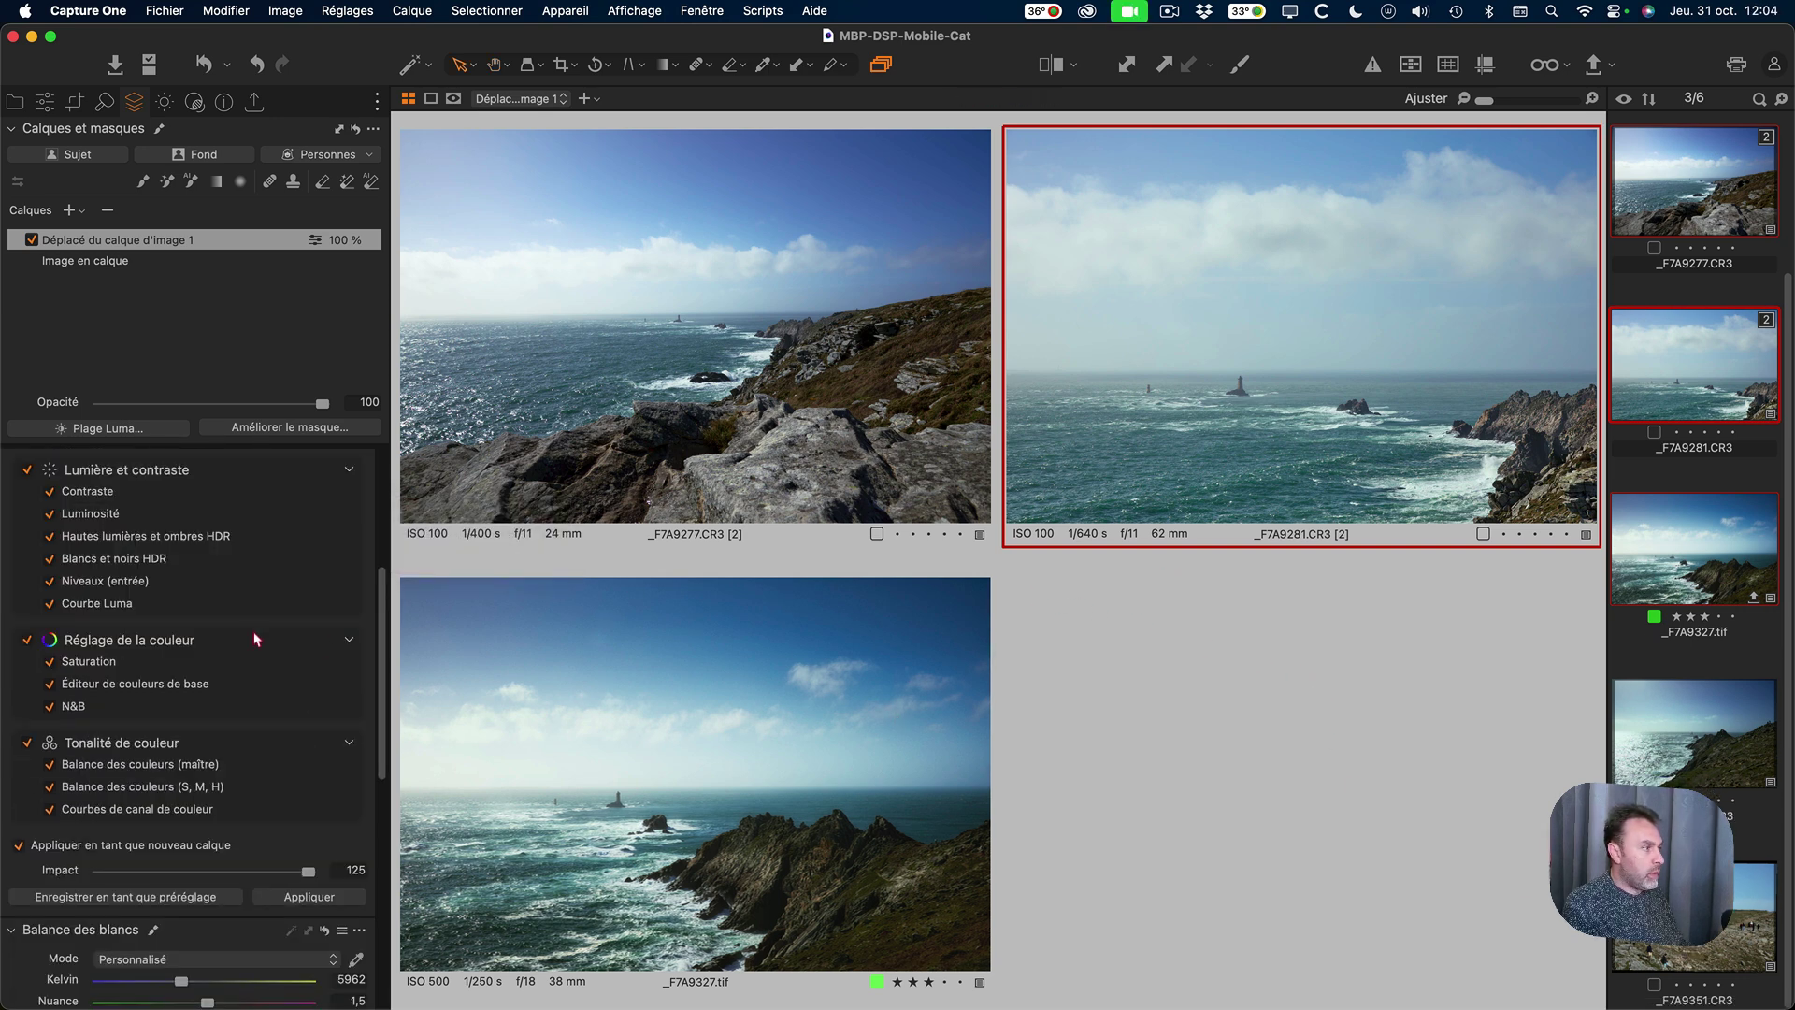
Select _F7A9351.CR3 and delete its Répliquer rendu layer.
{"action": "scroll", "coordinate": [251, 632], "scroll_direction": "up", "scroll_amount": 5}
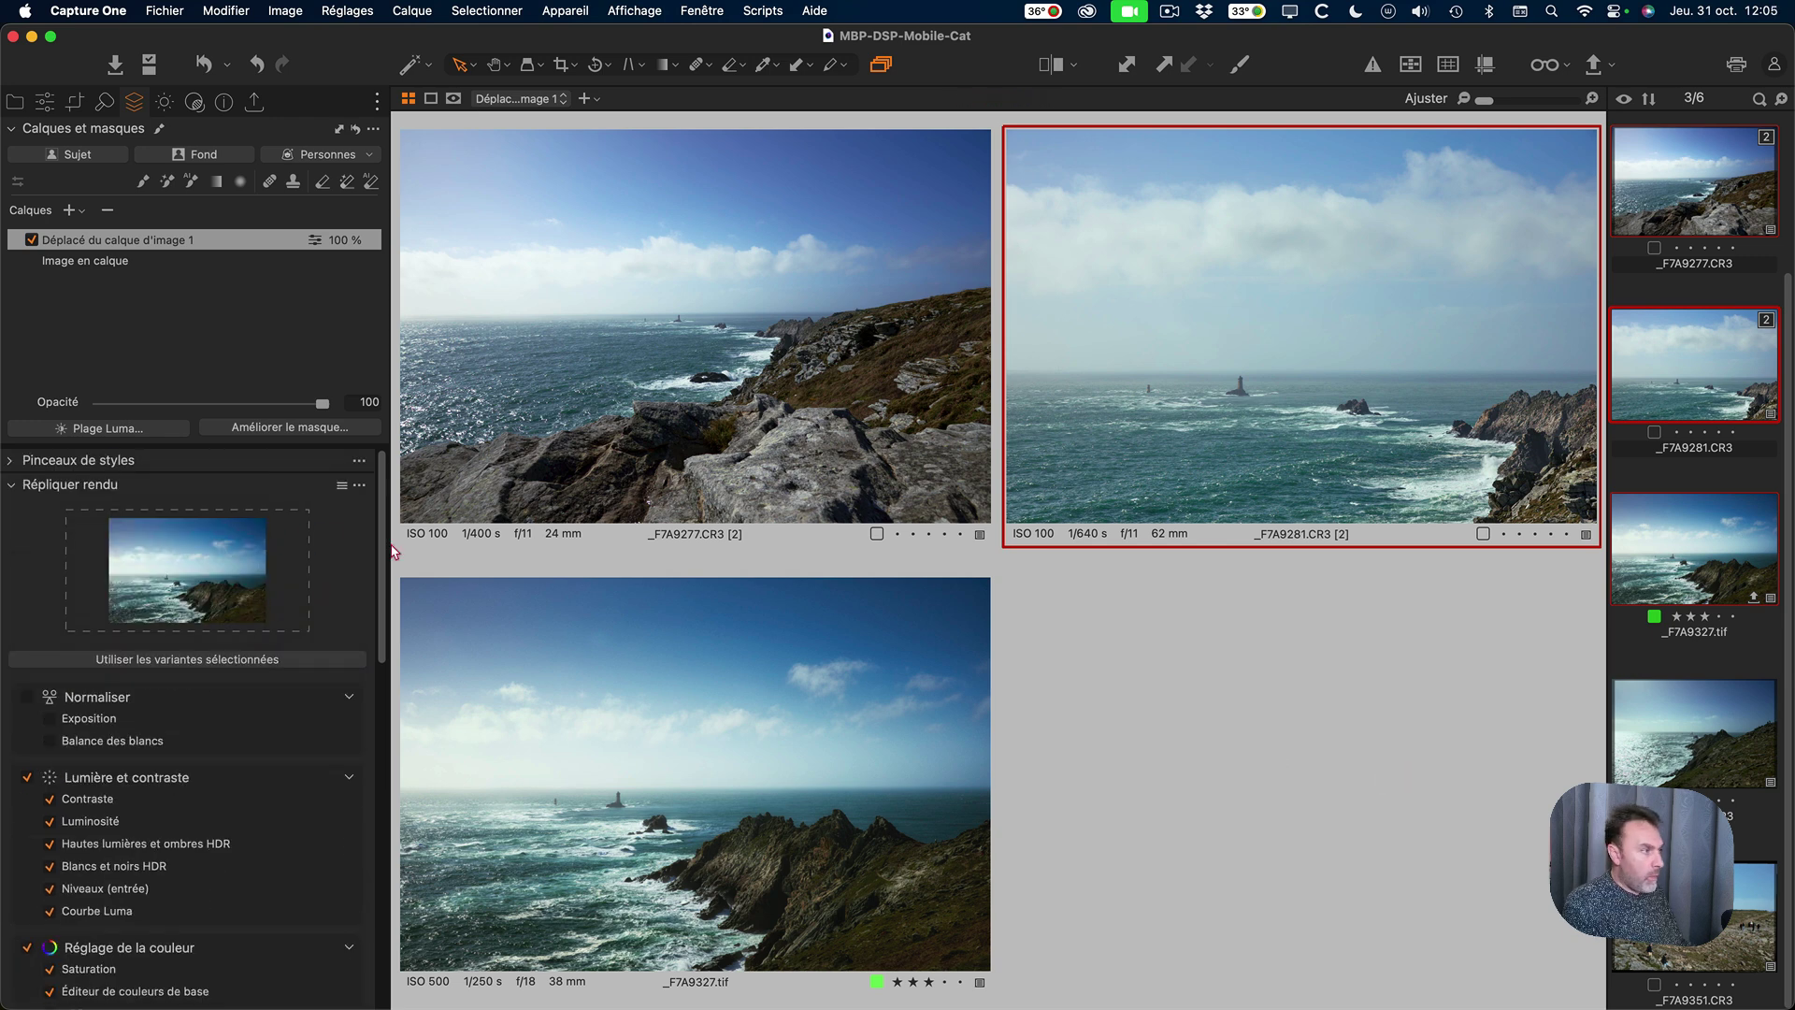
{"action": "left_click", "coordinate": [342, 486]}
{"action": "left_click", "coordinate": [1684, 906]}
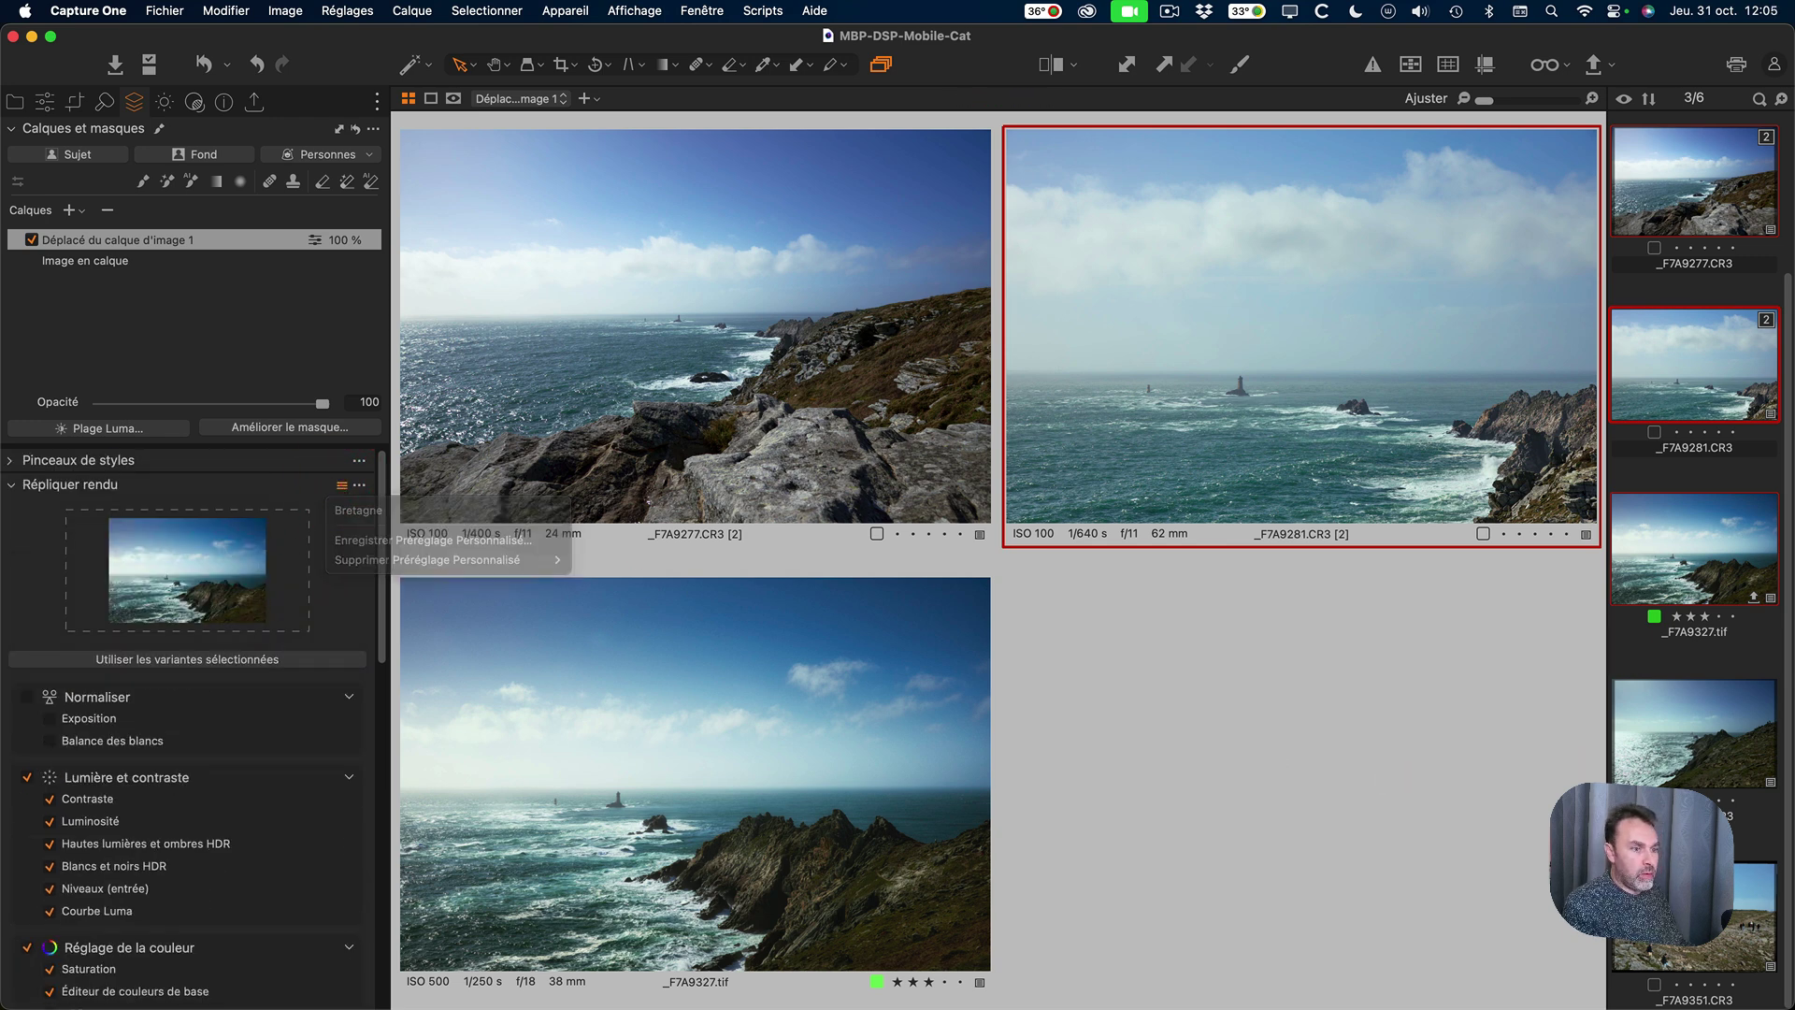
{"action": "left_click", "coordinate": [1684, 906]}
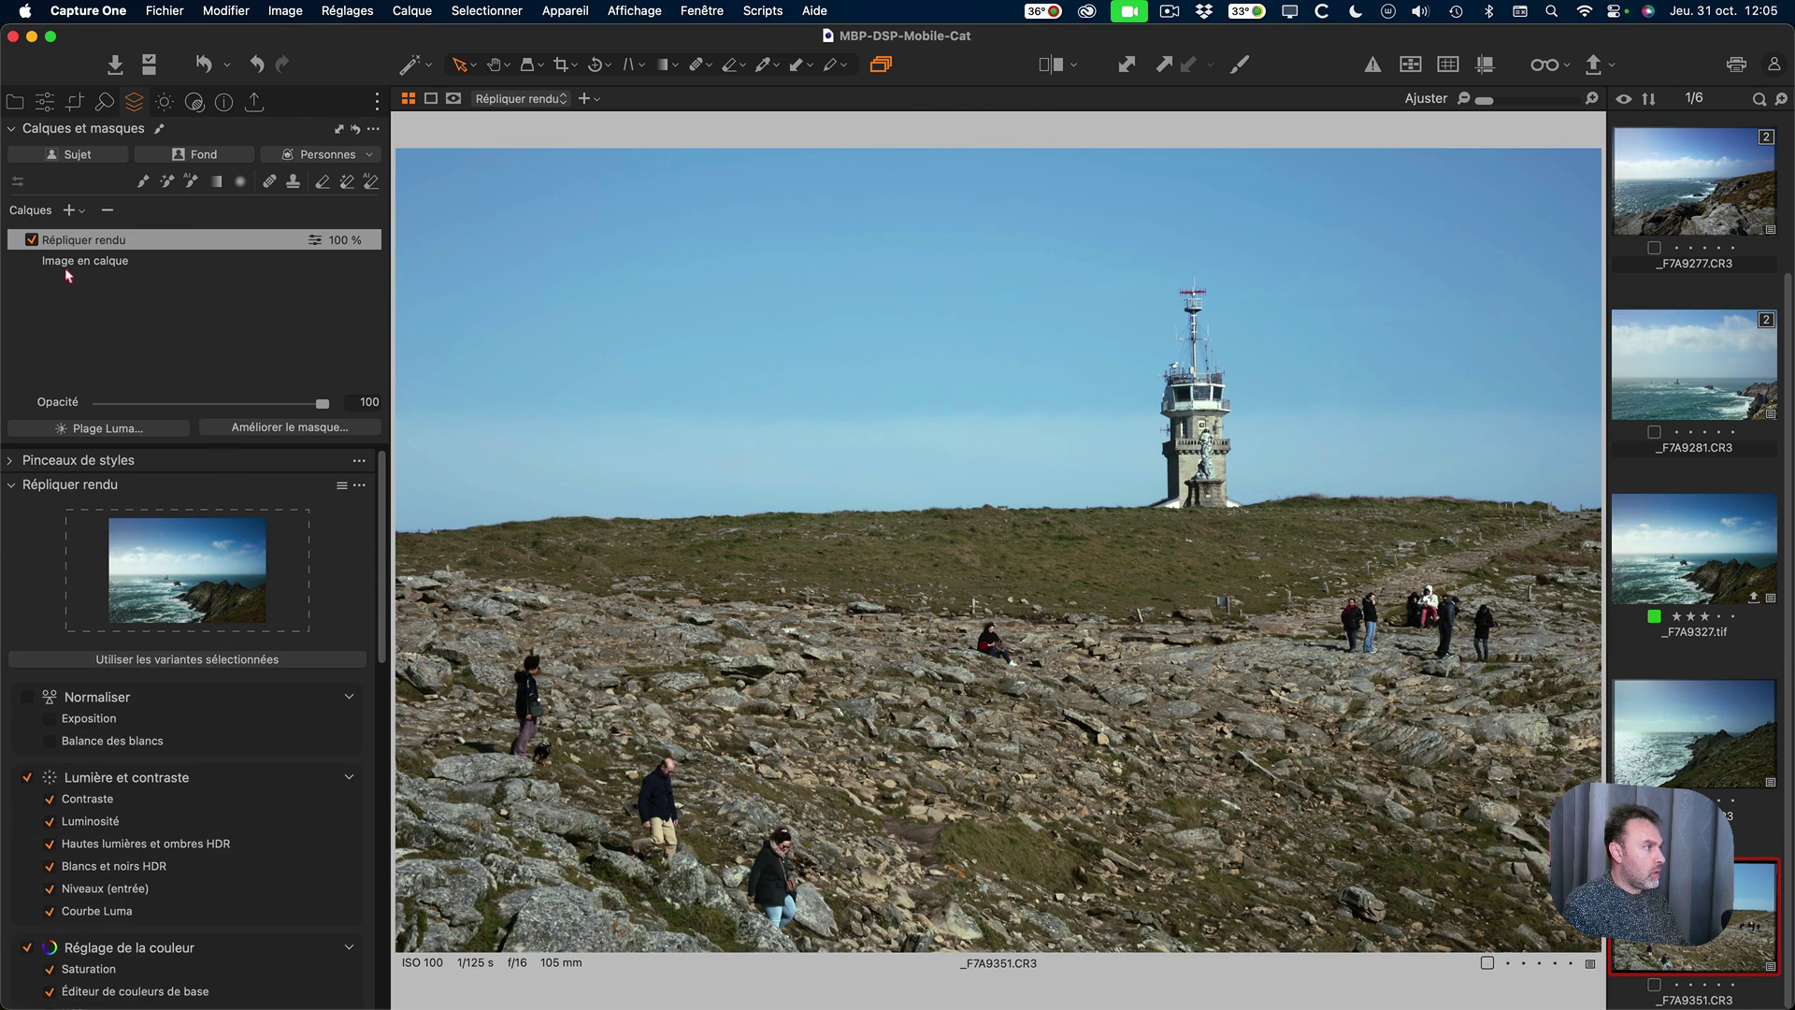
{"action": "left_click", "coordinate": [108, 211]}
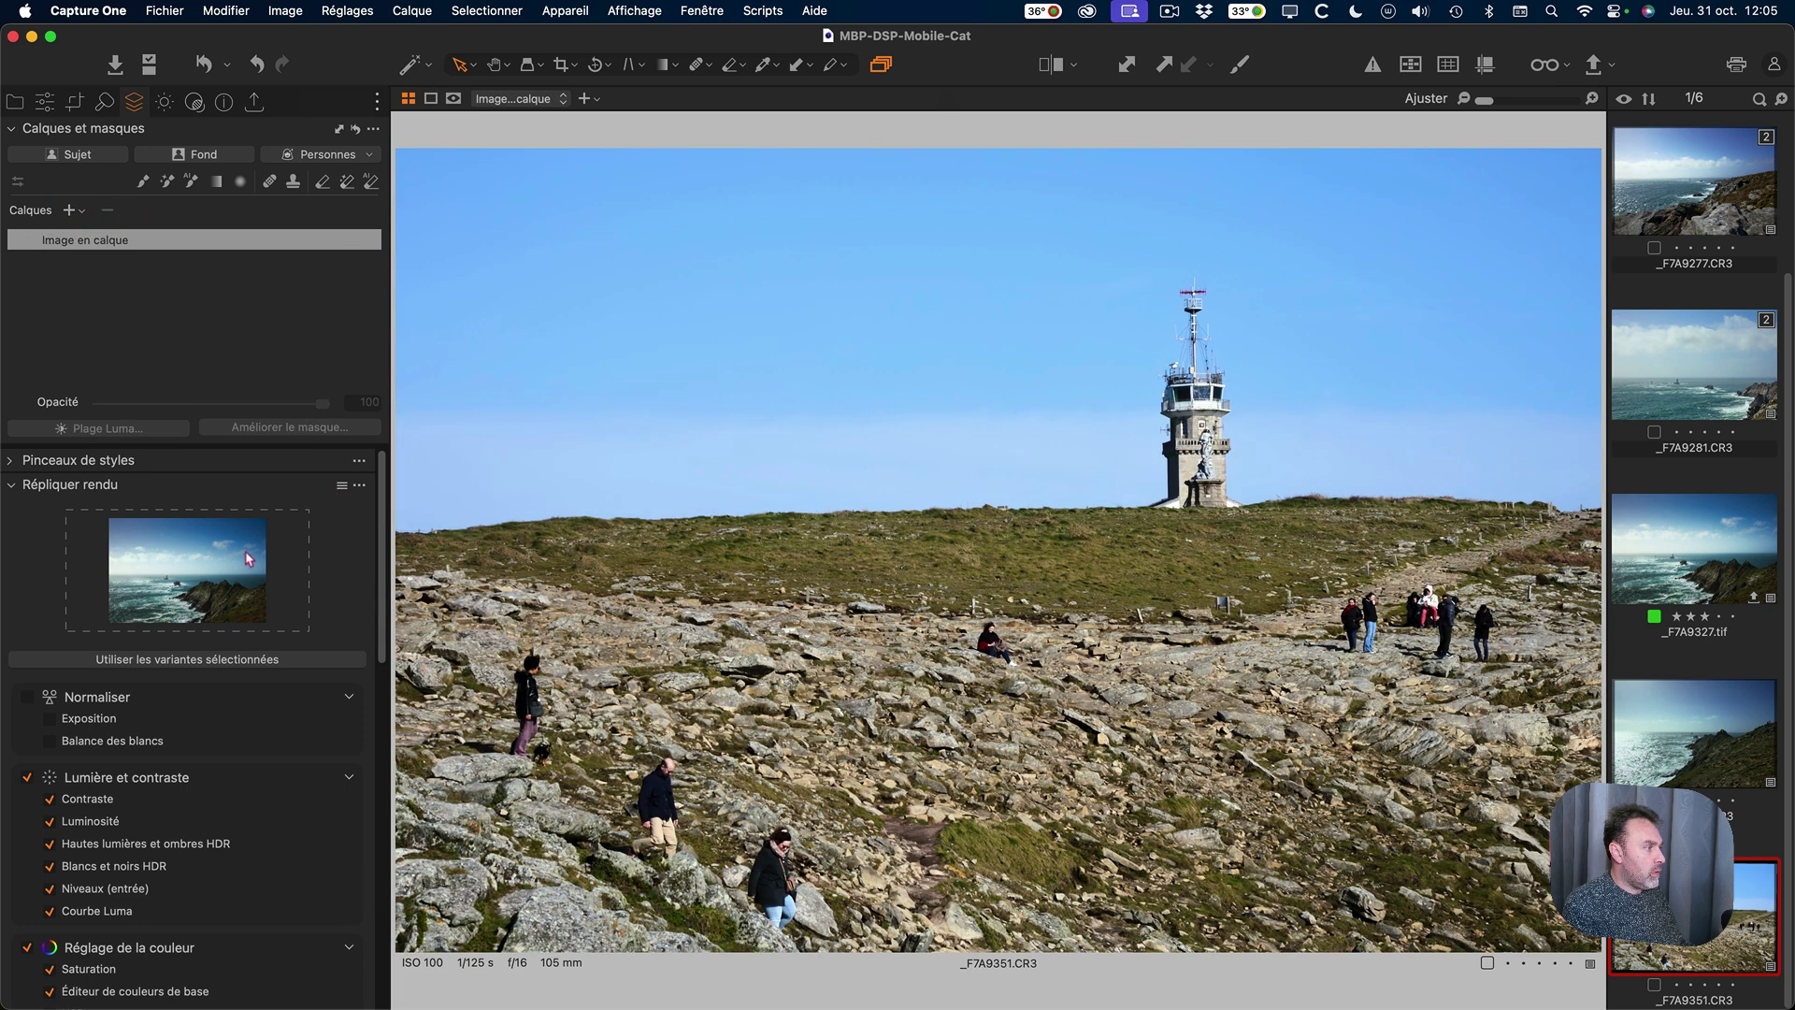
Reset the Répliquer rendu tool and apply the Bretagne preset to _F7A9351.CR3.
{"action": "left_click", "coordinate": [343, 486]}
{"action": "left_click", "coordinate": [374, 510]}
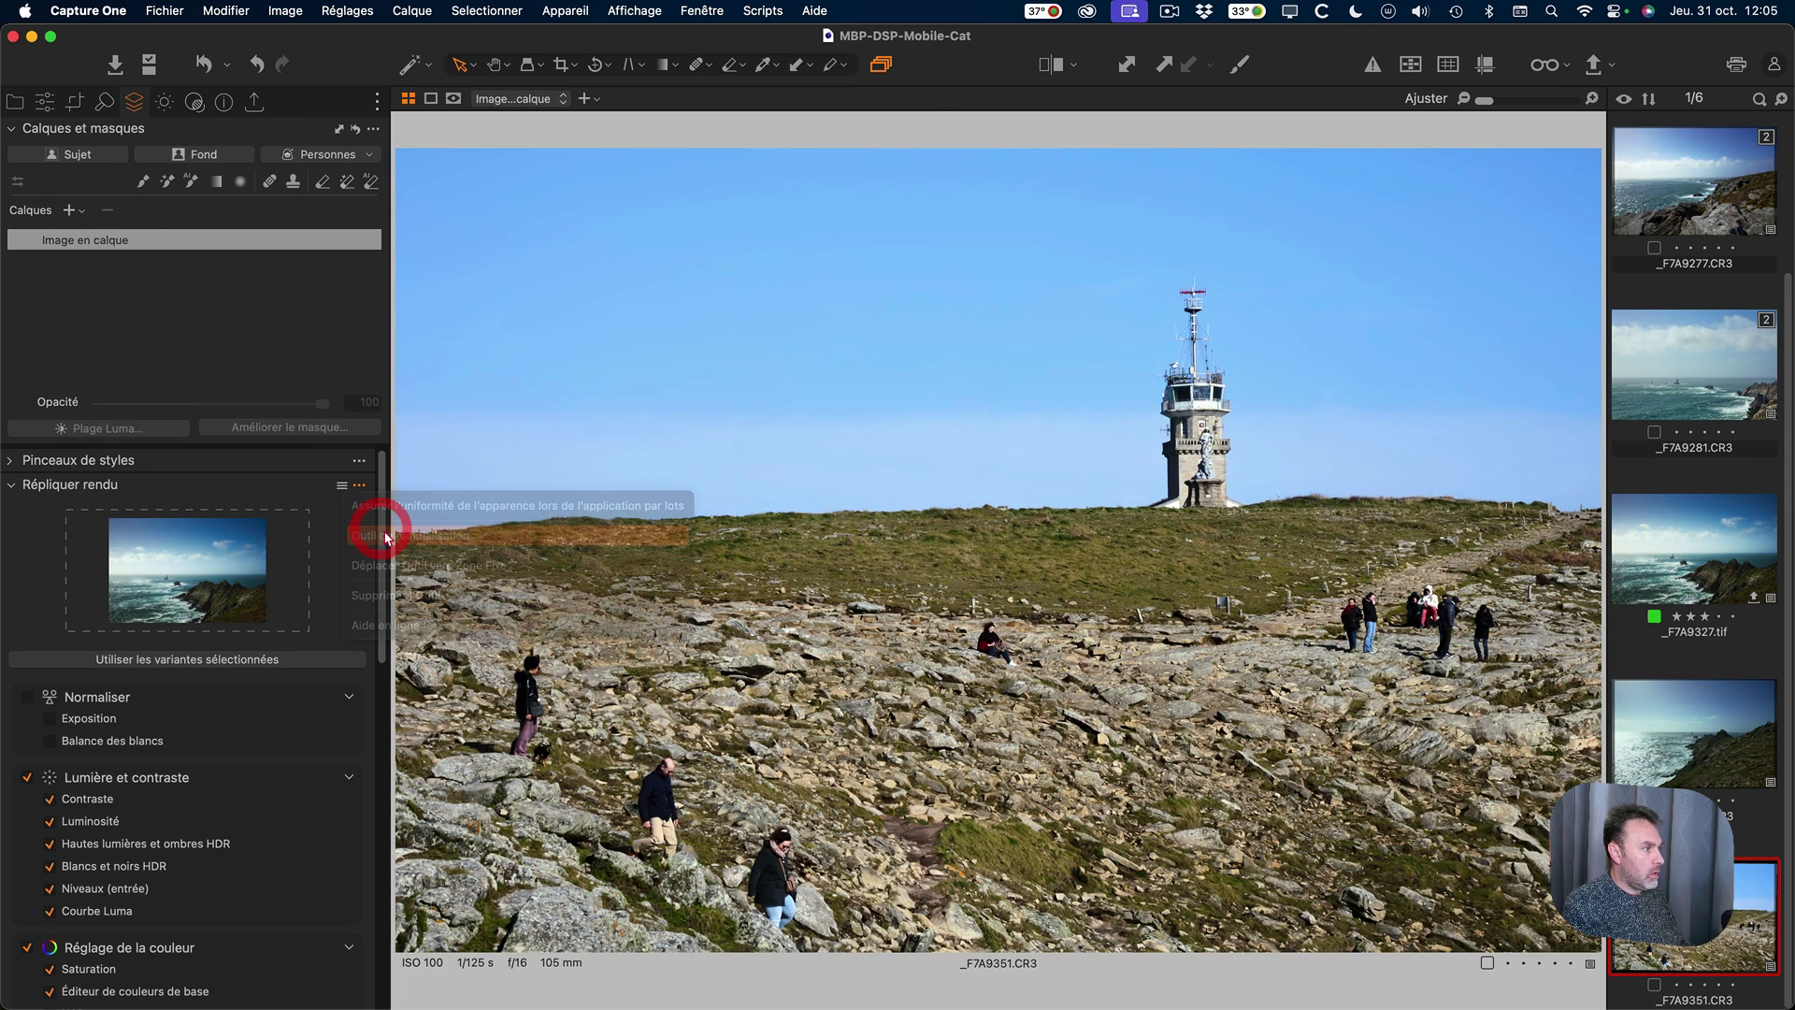
{"action": "left_click", "coordinate": [342, 487]}
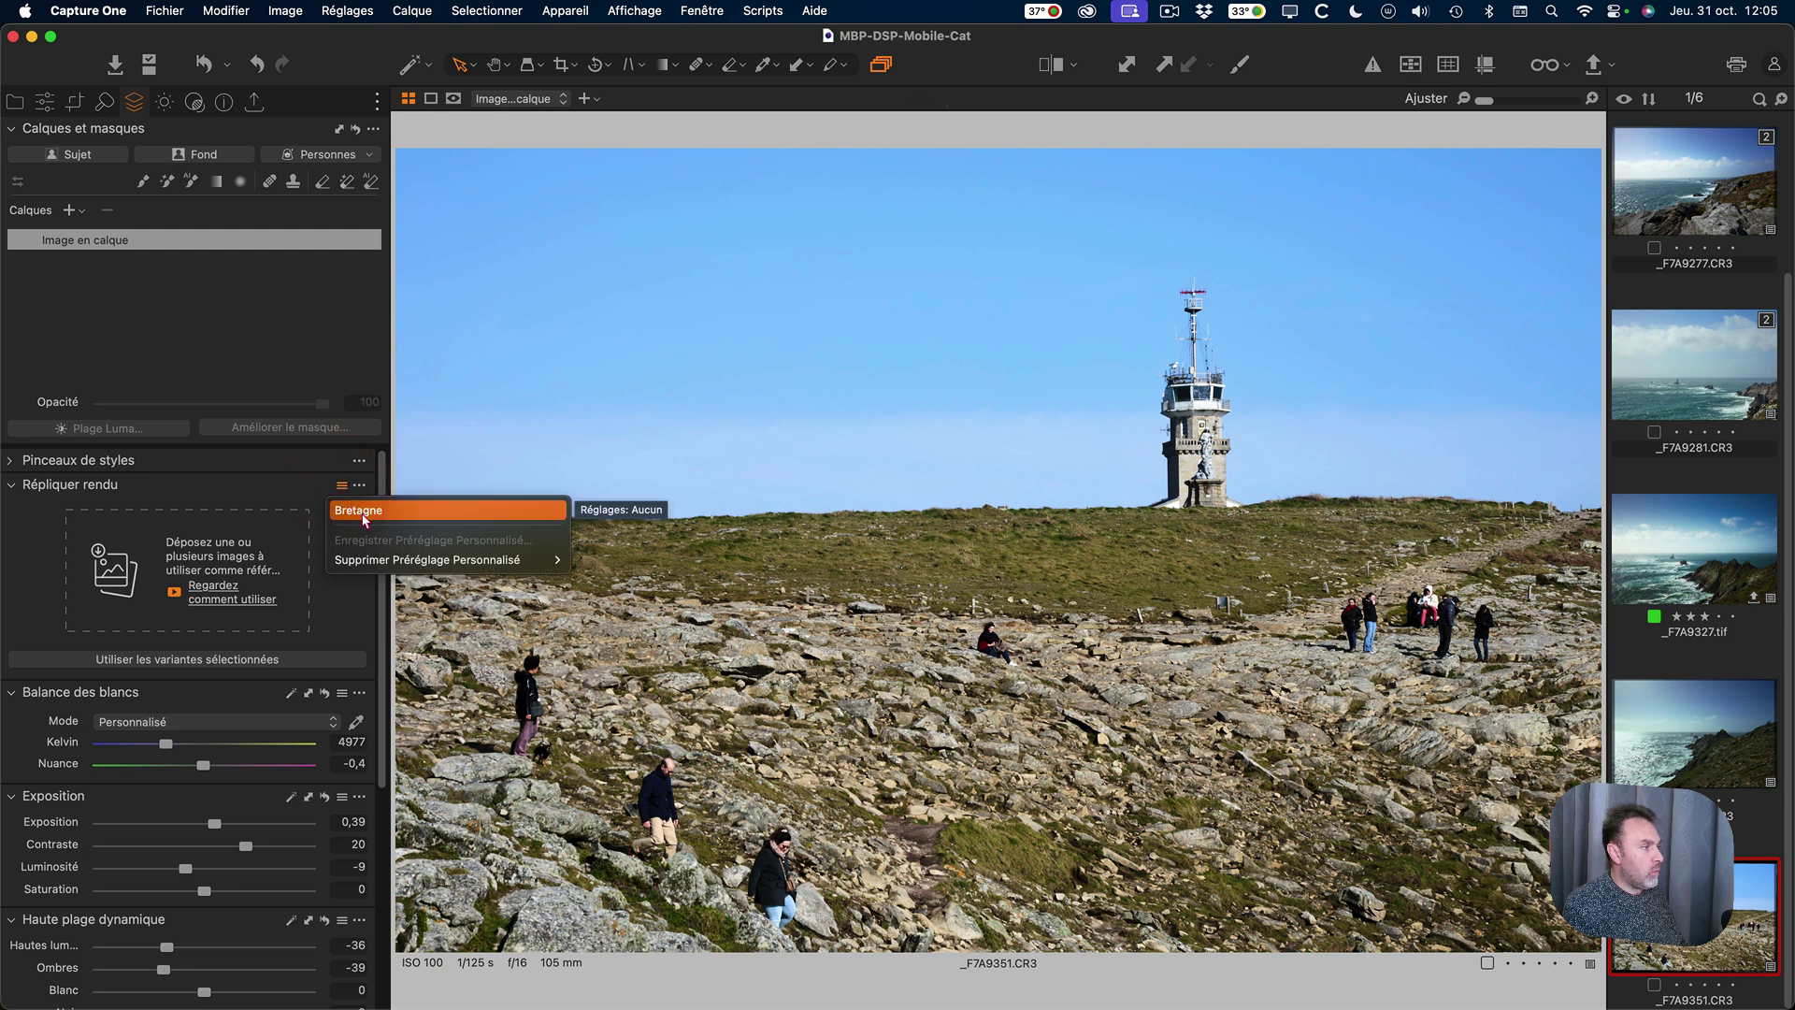
{"action": "left_click", "coordinate": [360, 512]}
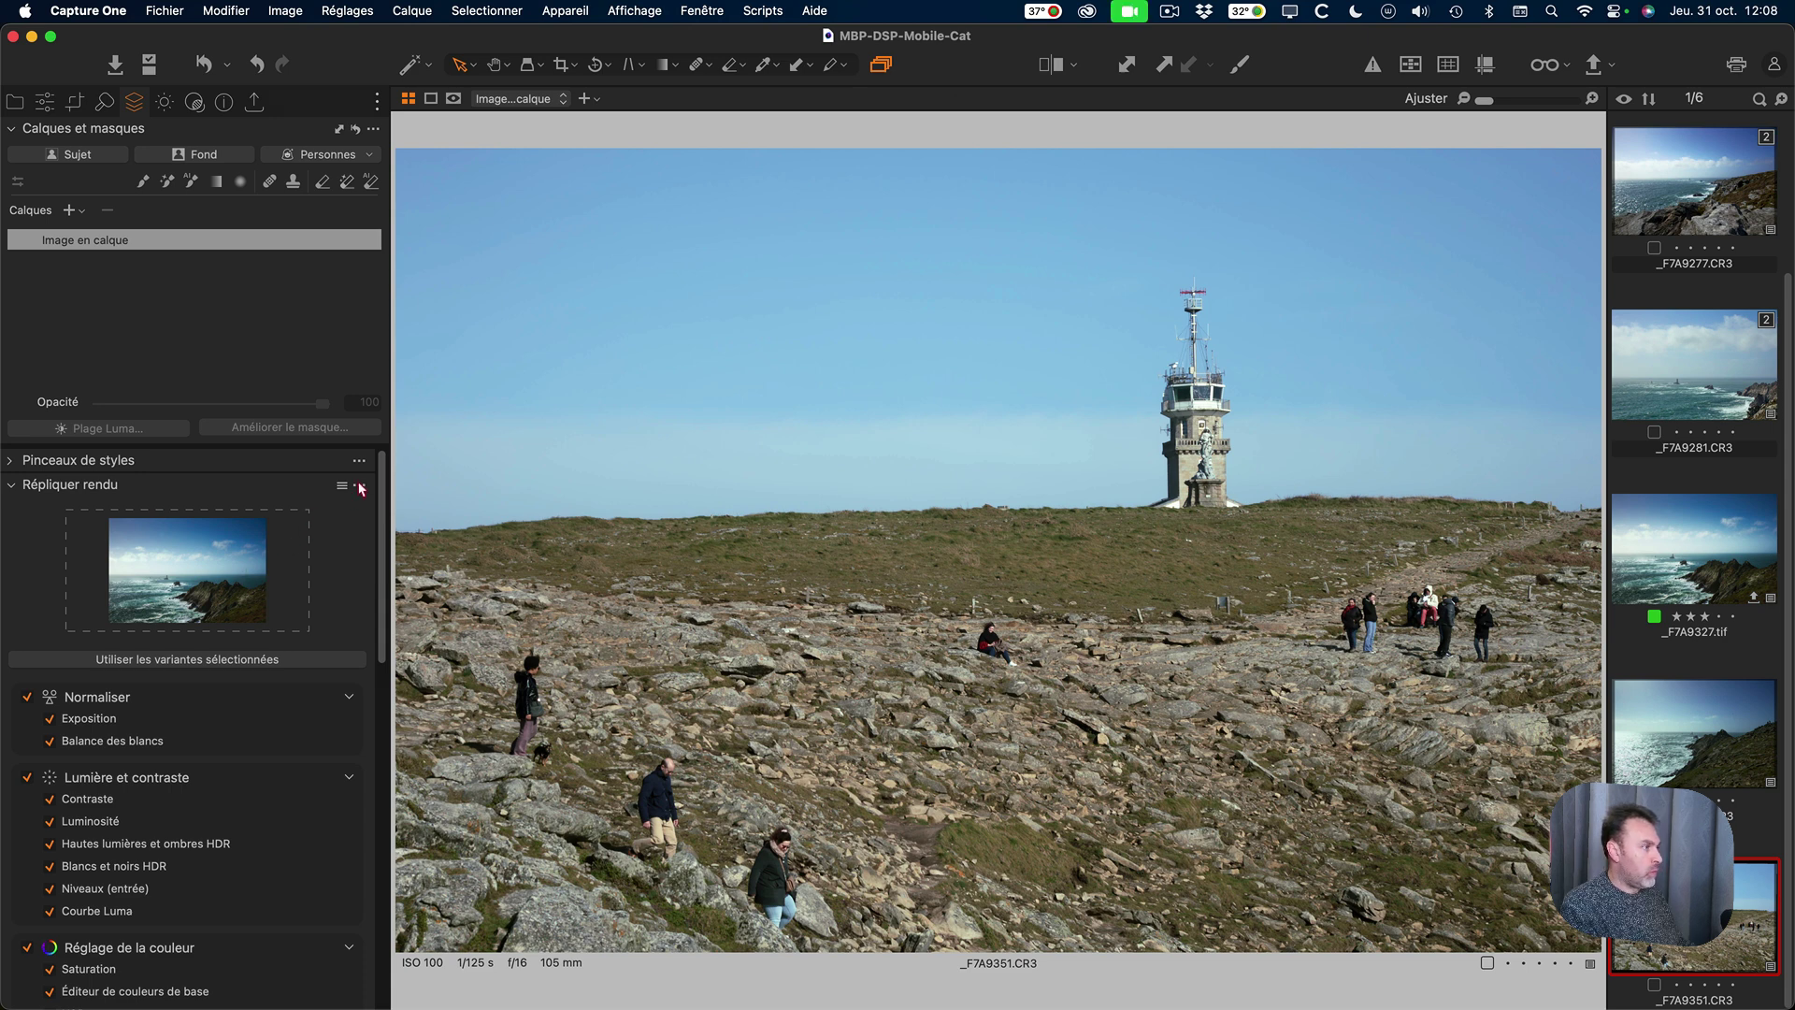
Reset the Répliquer rendu tool, and view its option for ensuring uniform appearance in batch application without choosing it.
{"action": "left_click", "coordinate": [360, 486]}
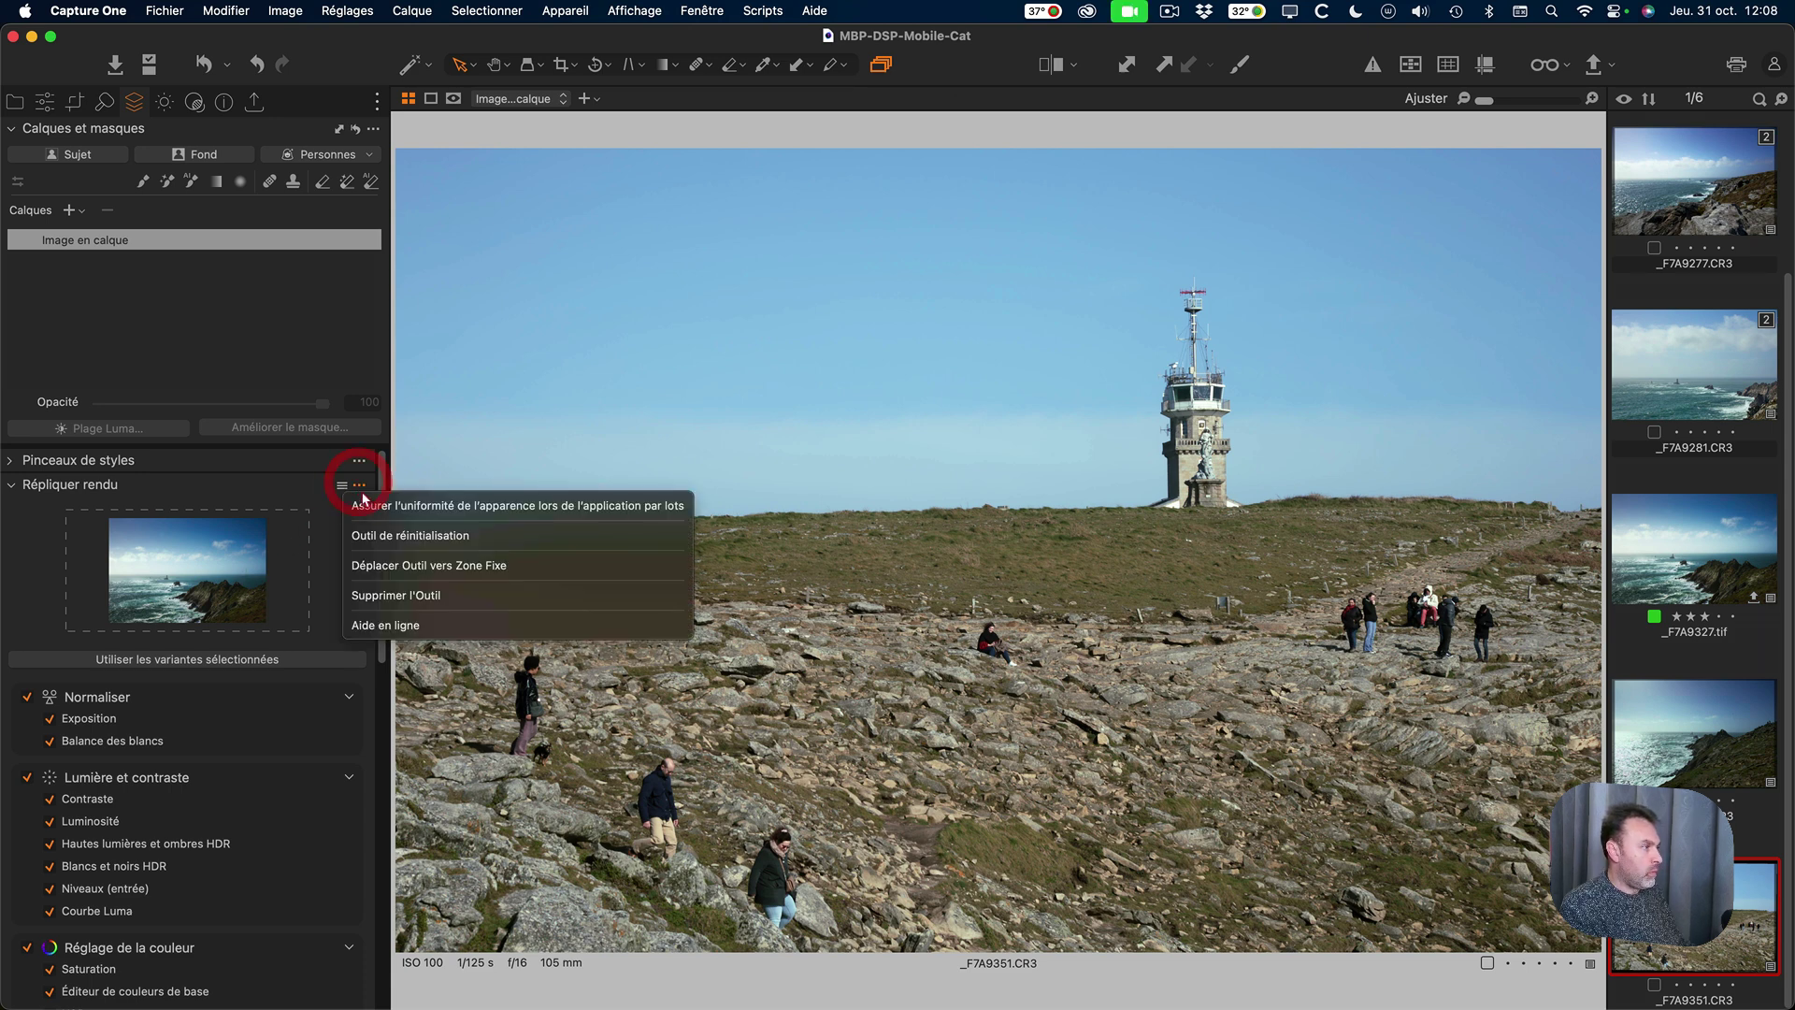
{"action": "left_click", "coordinate": [390, 537]}
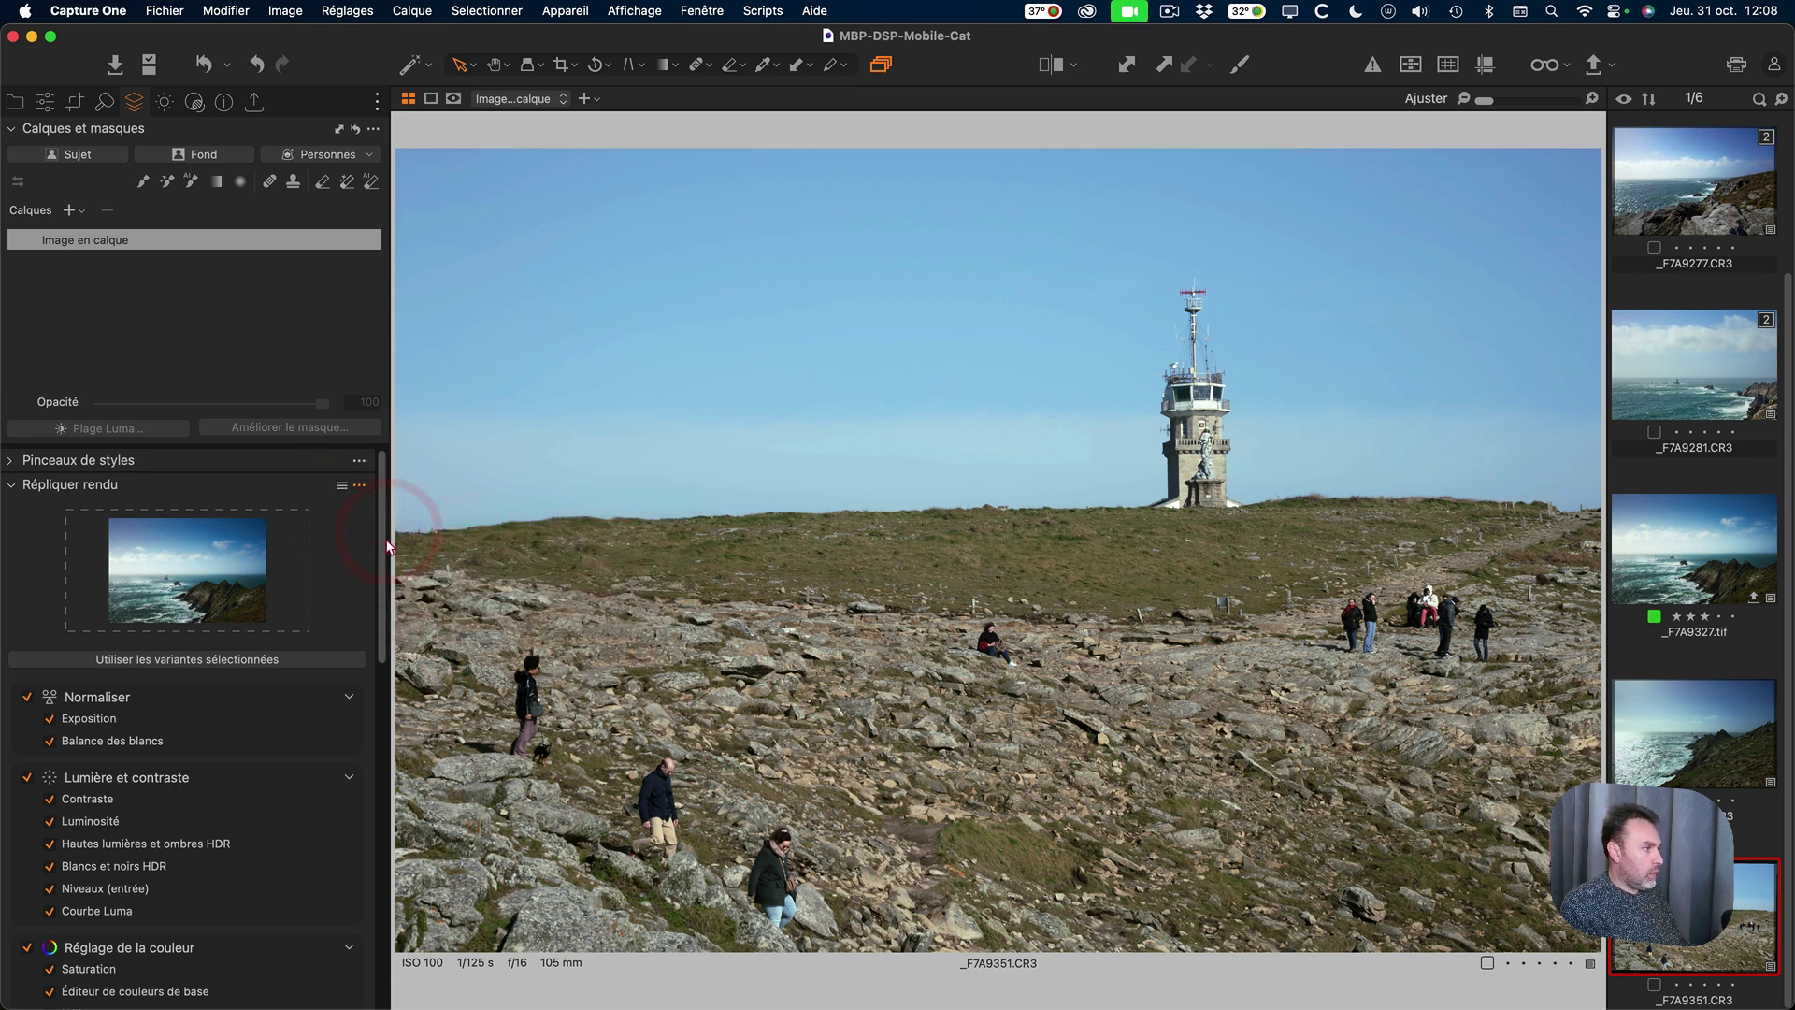
{"action": "left_click", "coordinate": [360, 486]}
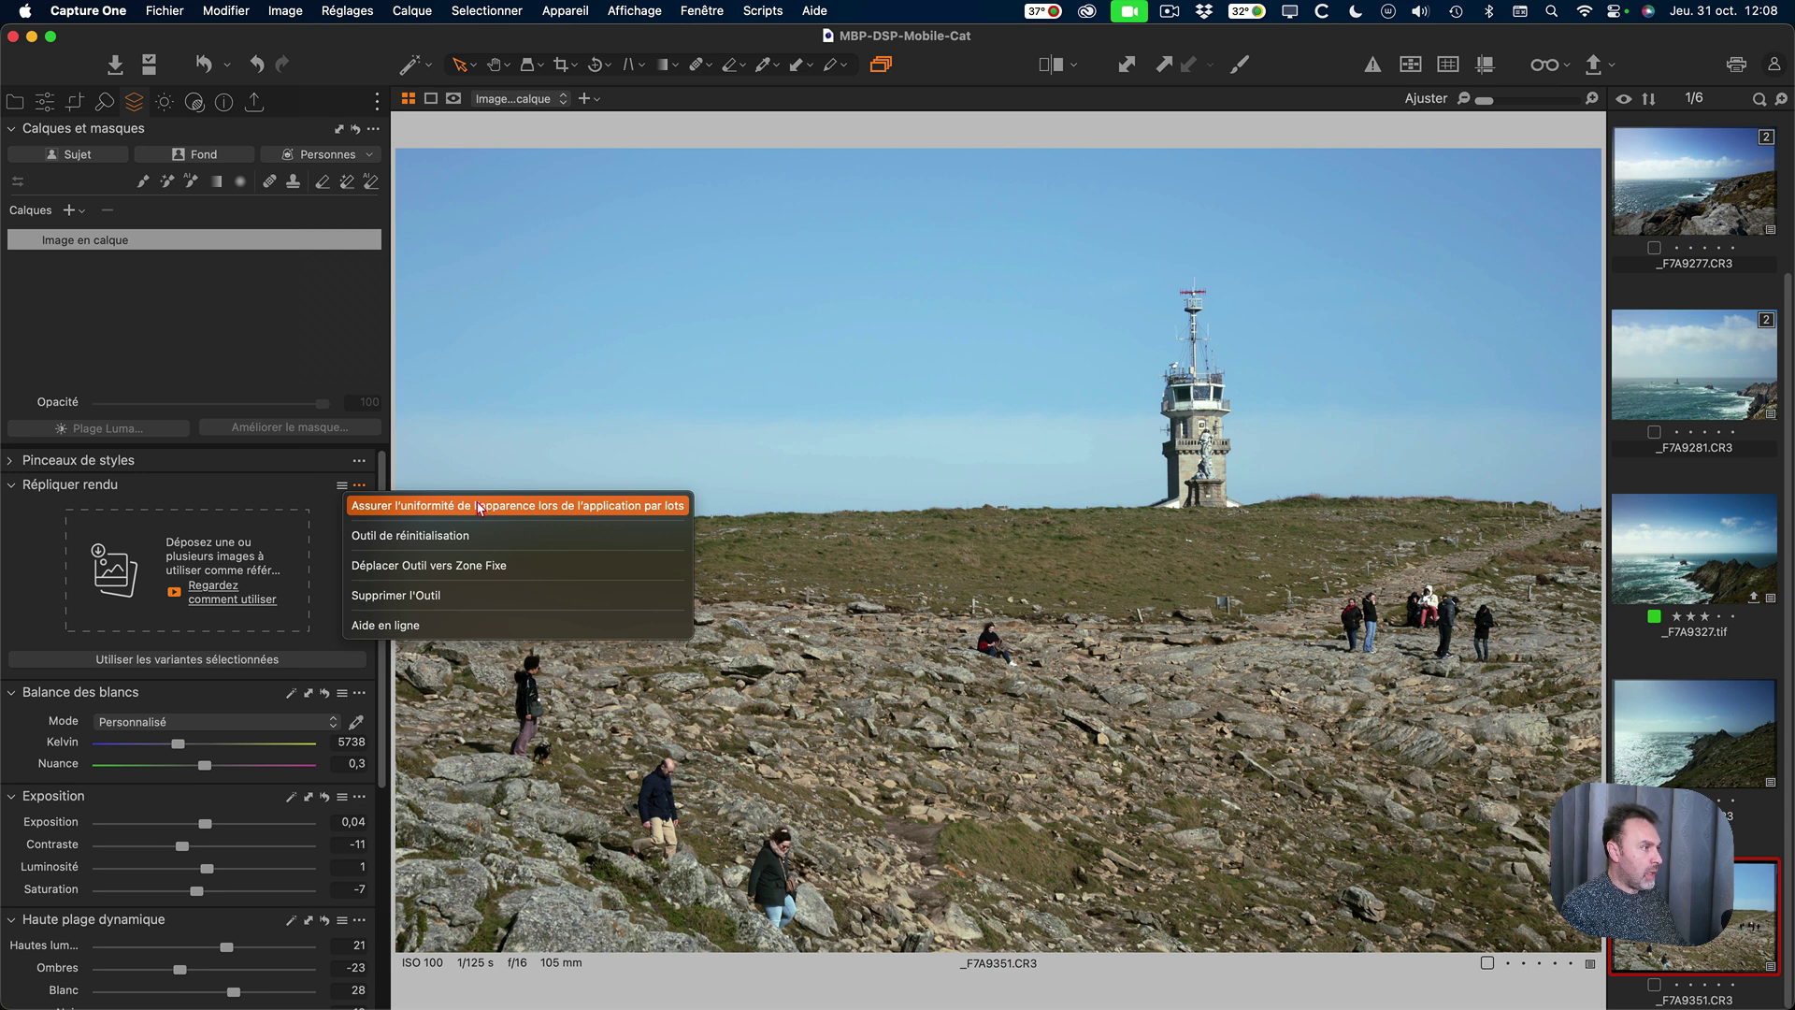
{"action": "left_click", "coordinate": [270, 484]}
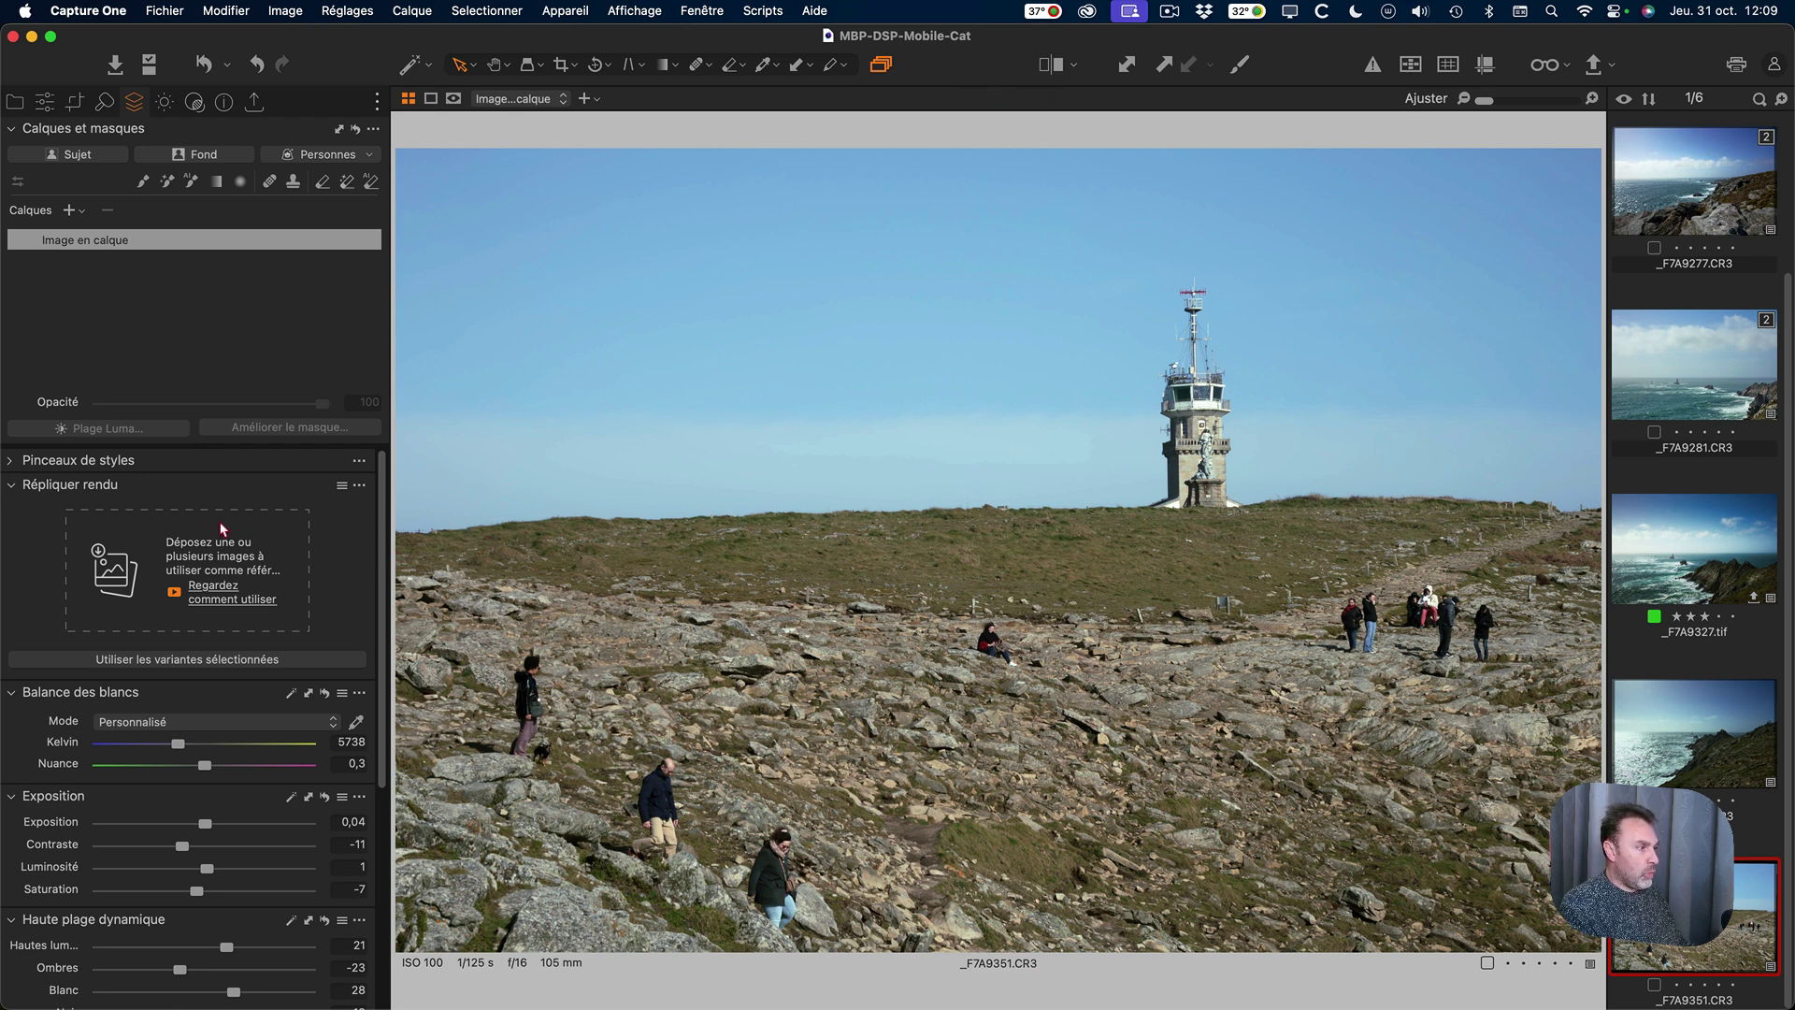
Collapse the Répliquer rendu, Balance des blancs, Exposition, Haute plage dynamique and Niveaux tools.
{"action": "left_click", "coordinate": [11, 491]}
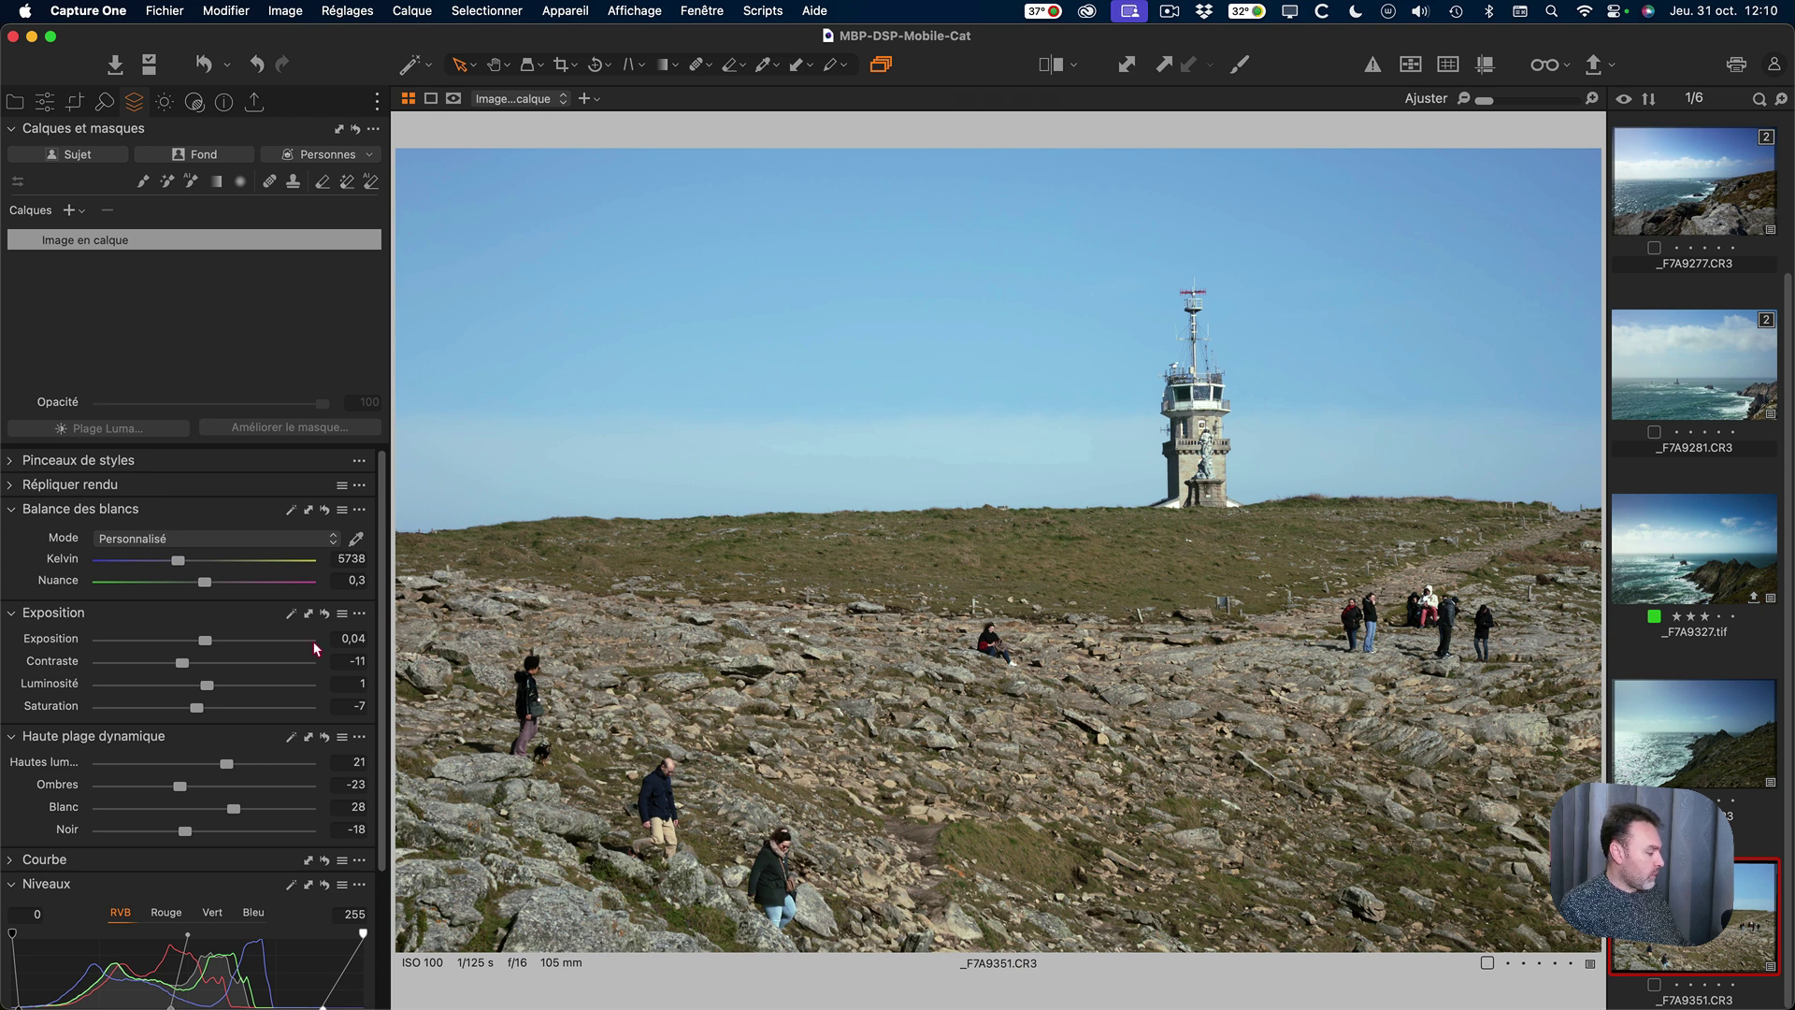
{"action": "left_click", "coordinate": [12, 509]}
{"action": "left_click", "coordinate": [11, 533]}
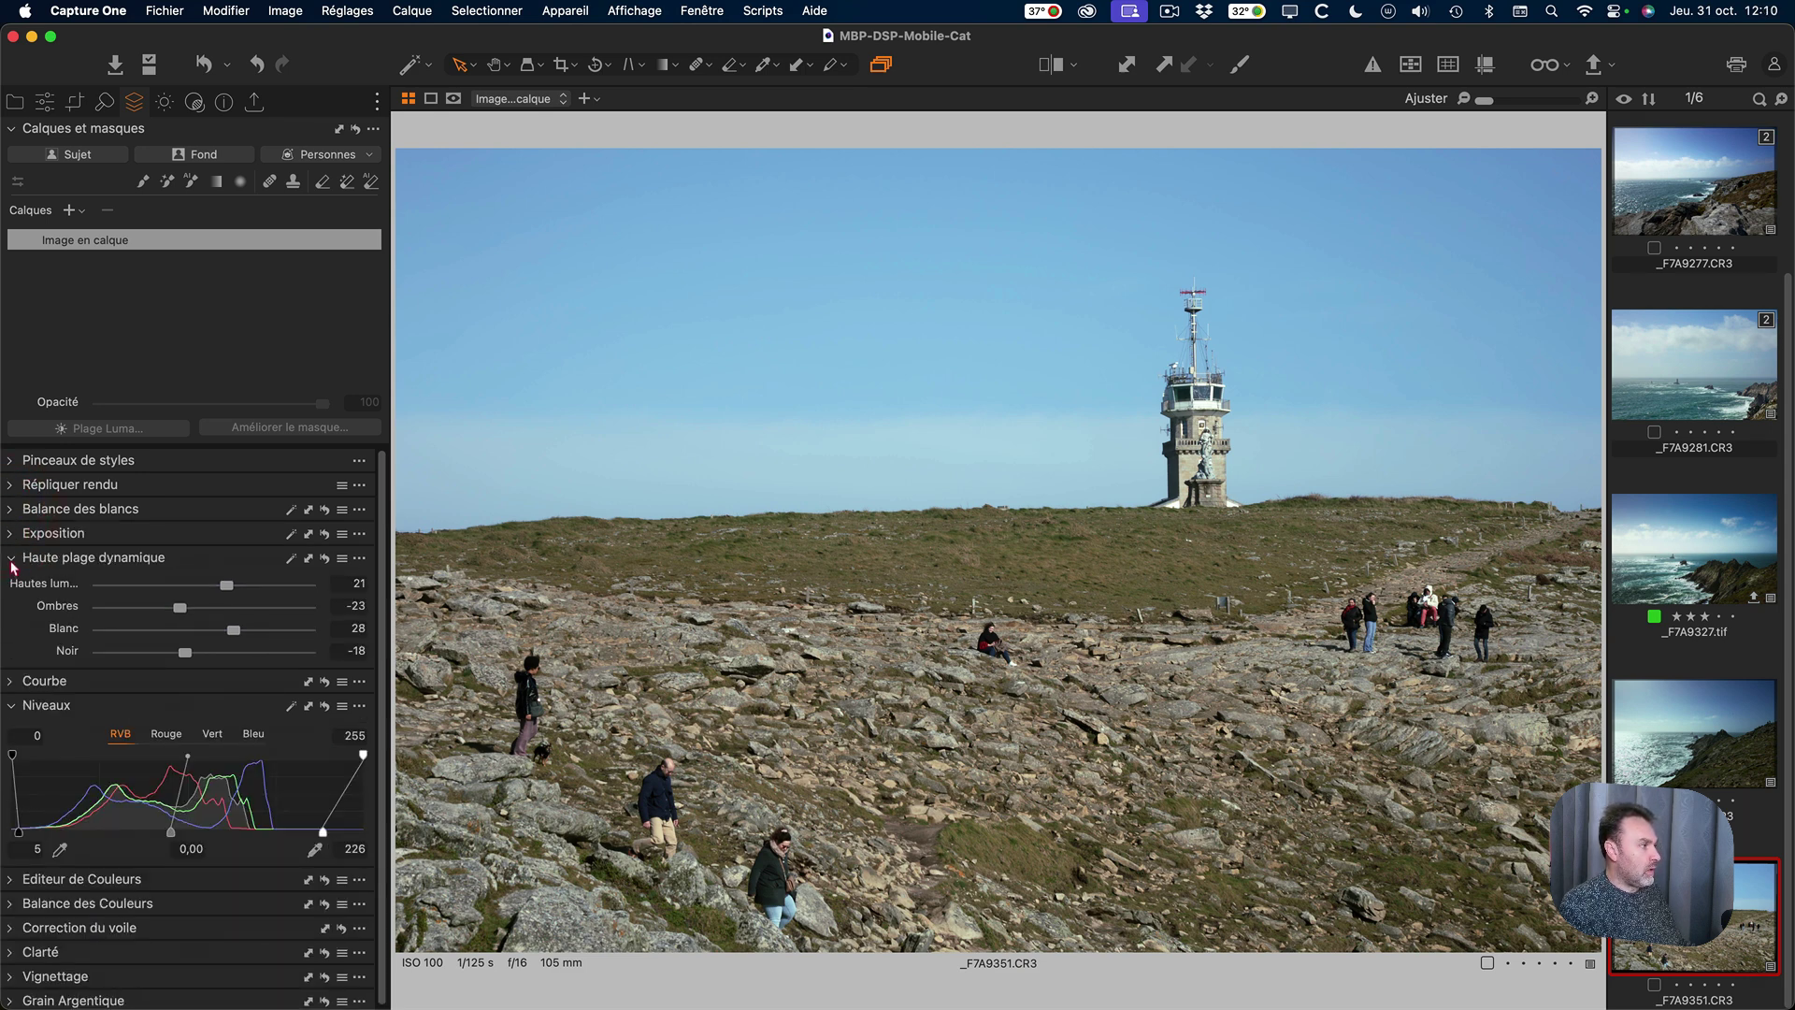
{"action": "left_click", "coordinate": [11, 559]}
{"action": "left_click", "coordinate": [12, 607]}
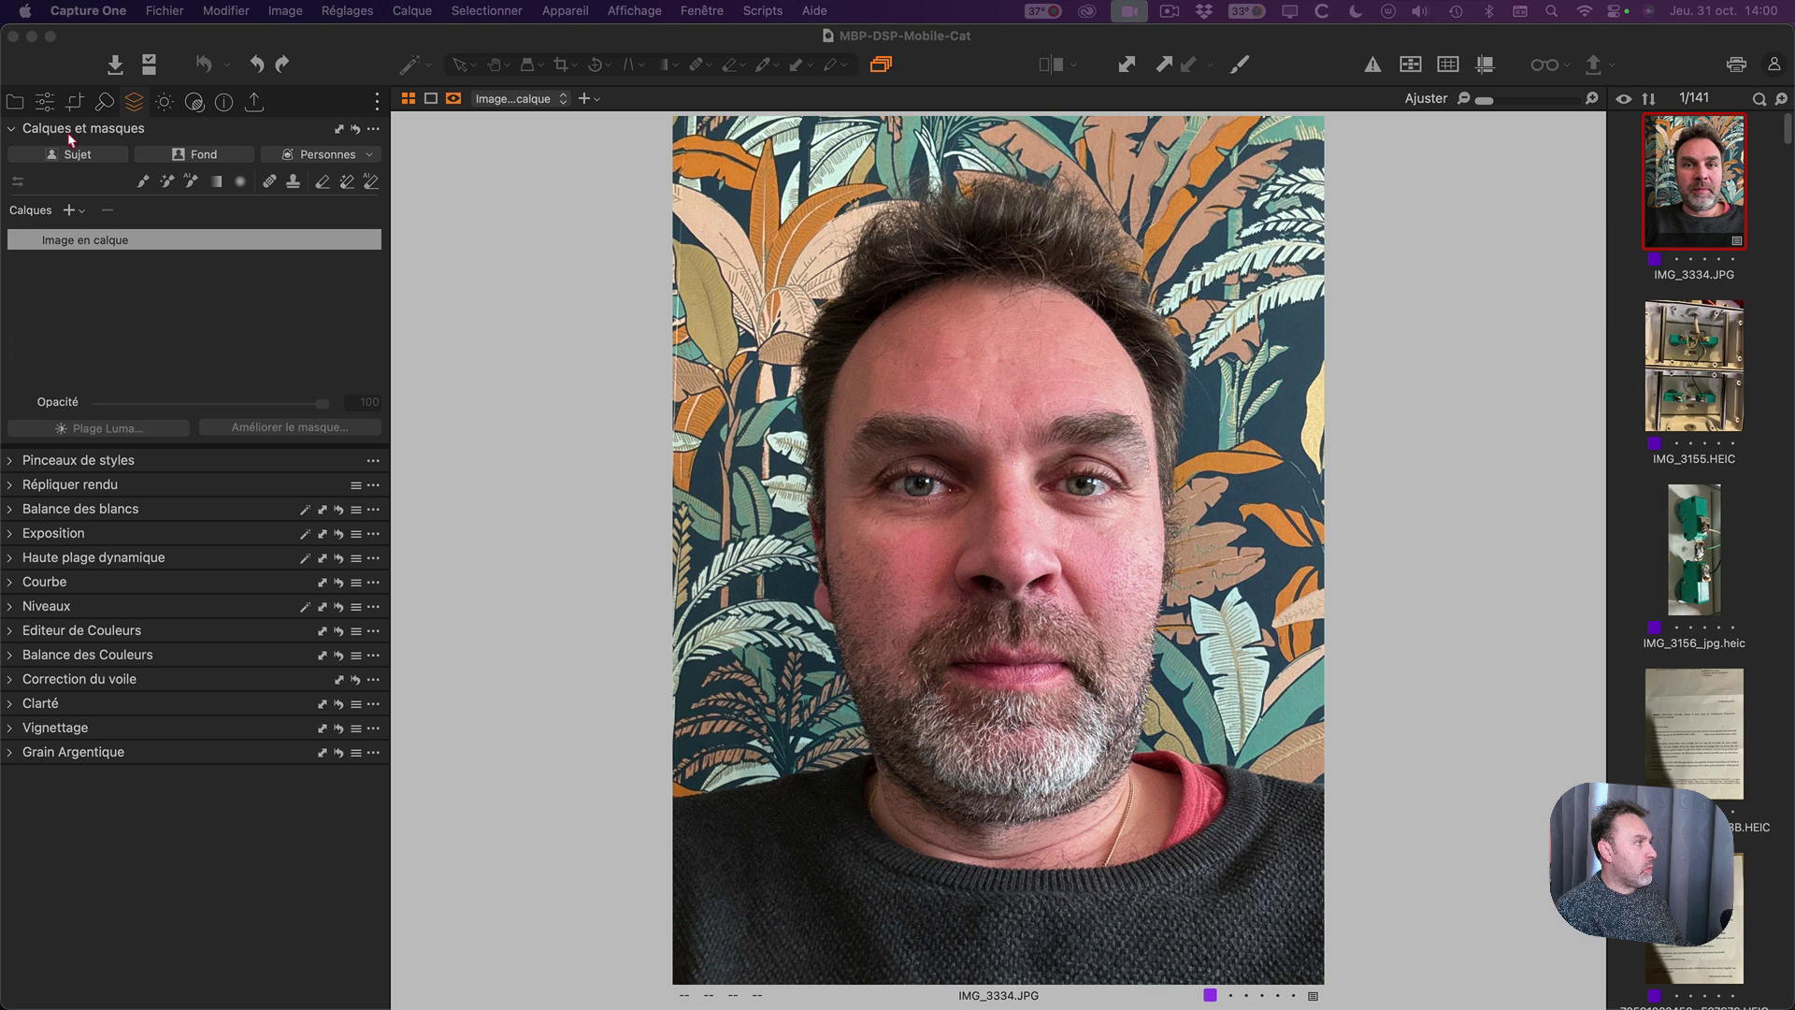
Create a people mask layer on portrait IMG_3334.JPG with only Peau du corps selected.
{"action": "left_click", "coordinate": [372, 159]}
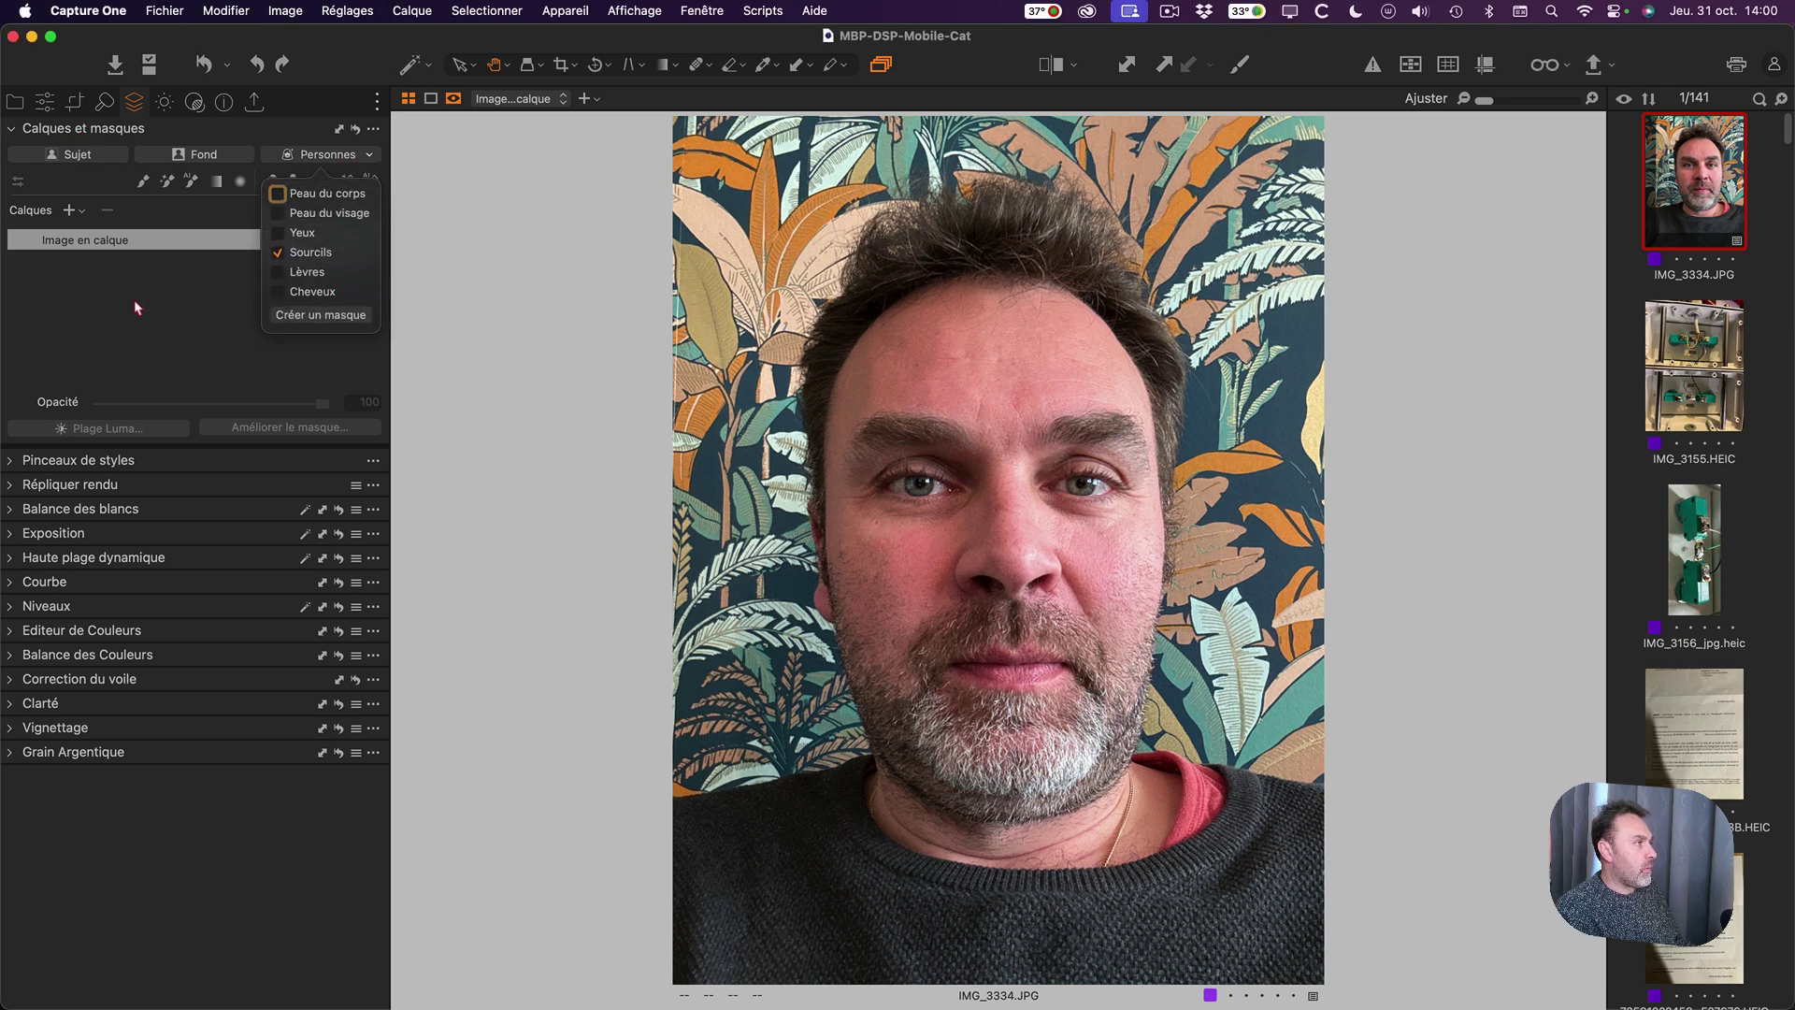
{"action": "left_click", "coordinate": [177, 285]}
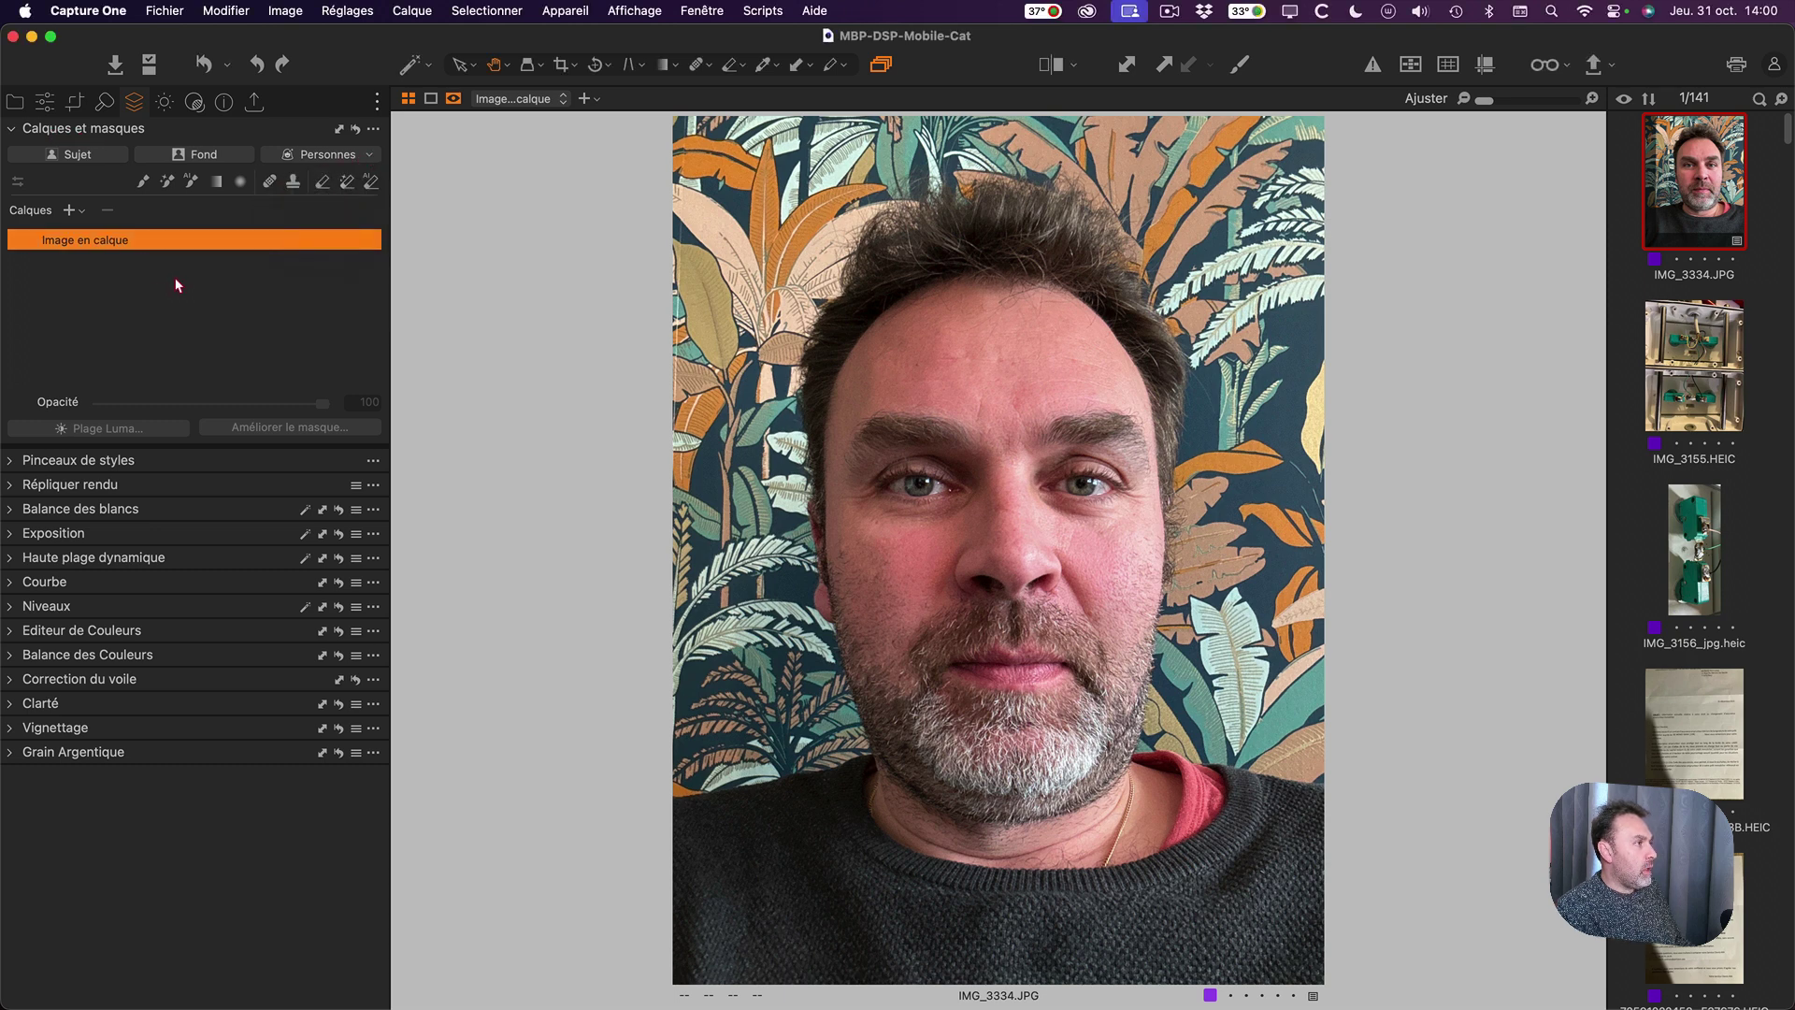
{"action": "left_click", "coordinate": [372, 160]}
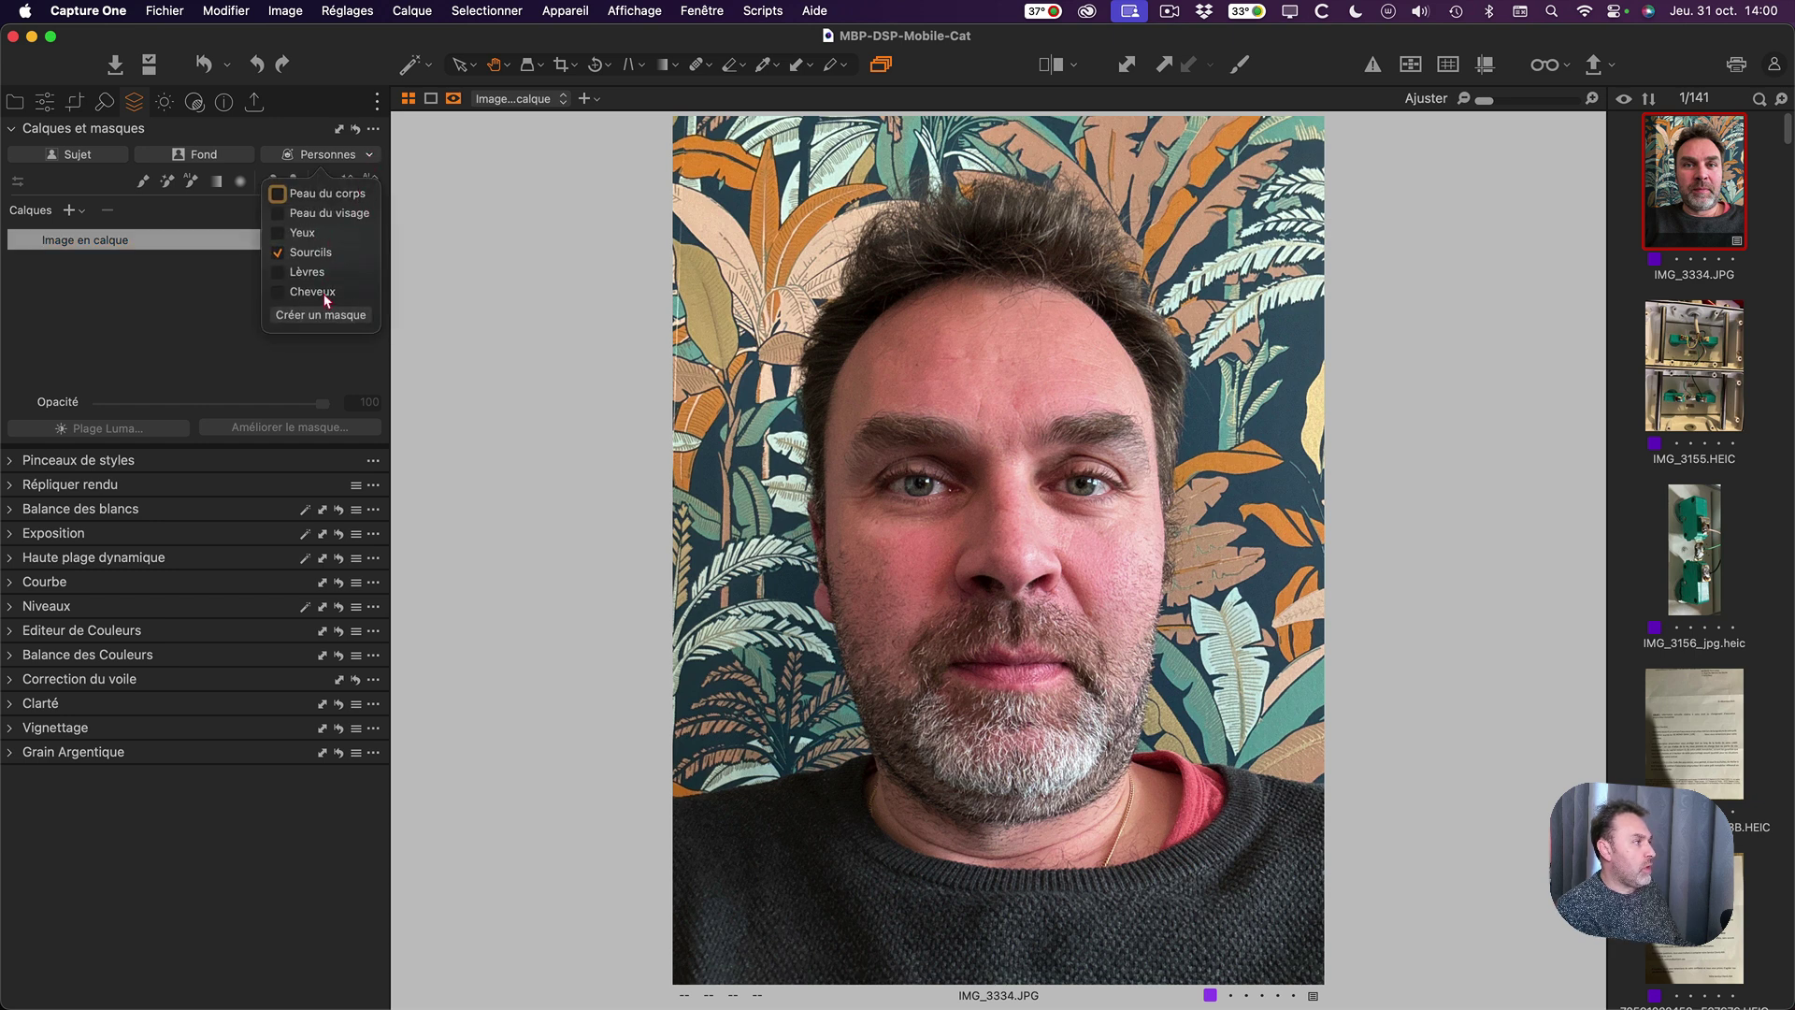
{"action": "left_click", "coordinate": [279, 196]}
{"action": "left_click", "coordinate": [279, 253]}
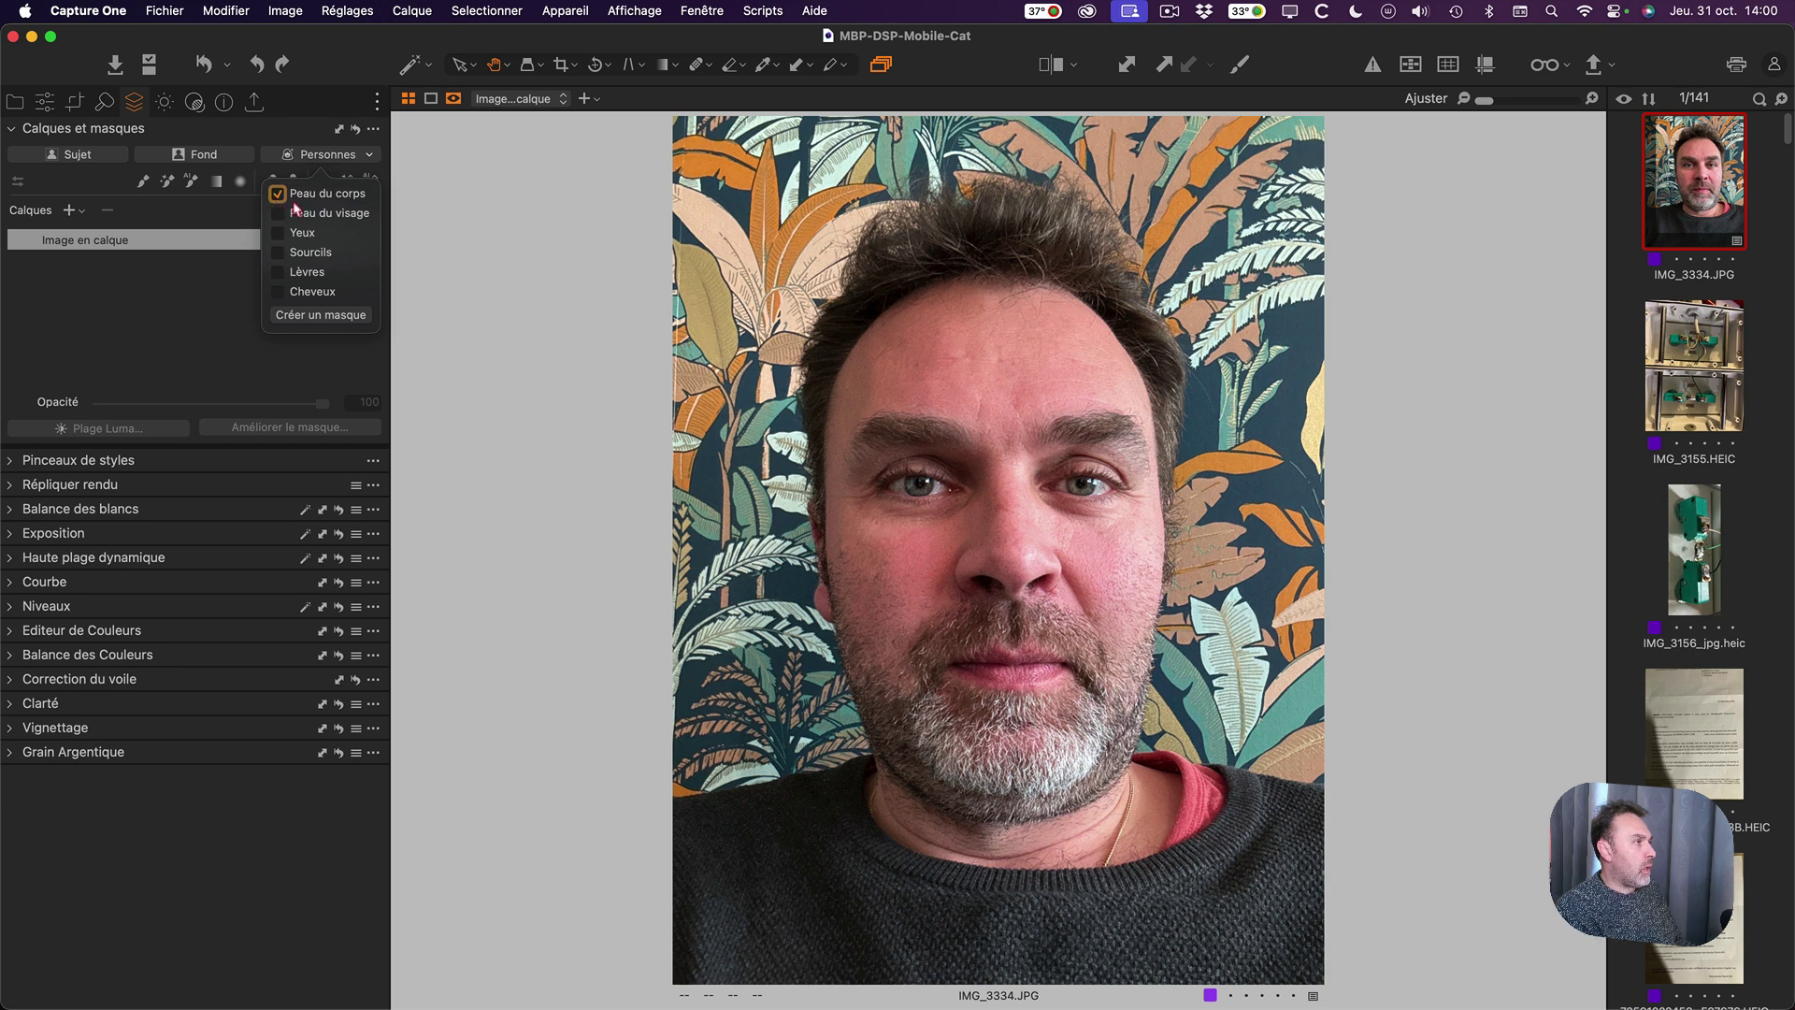
{"action": "left_click", "coordinate": [320, 312]}
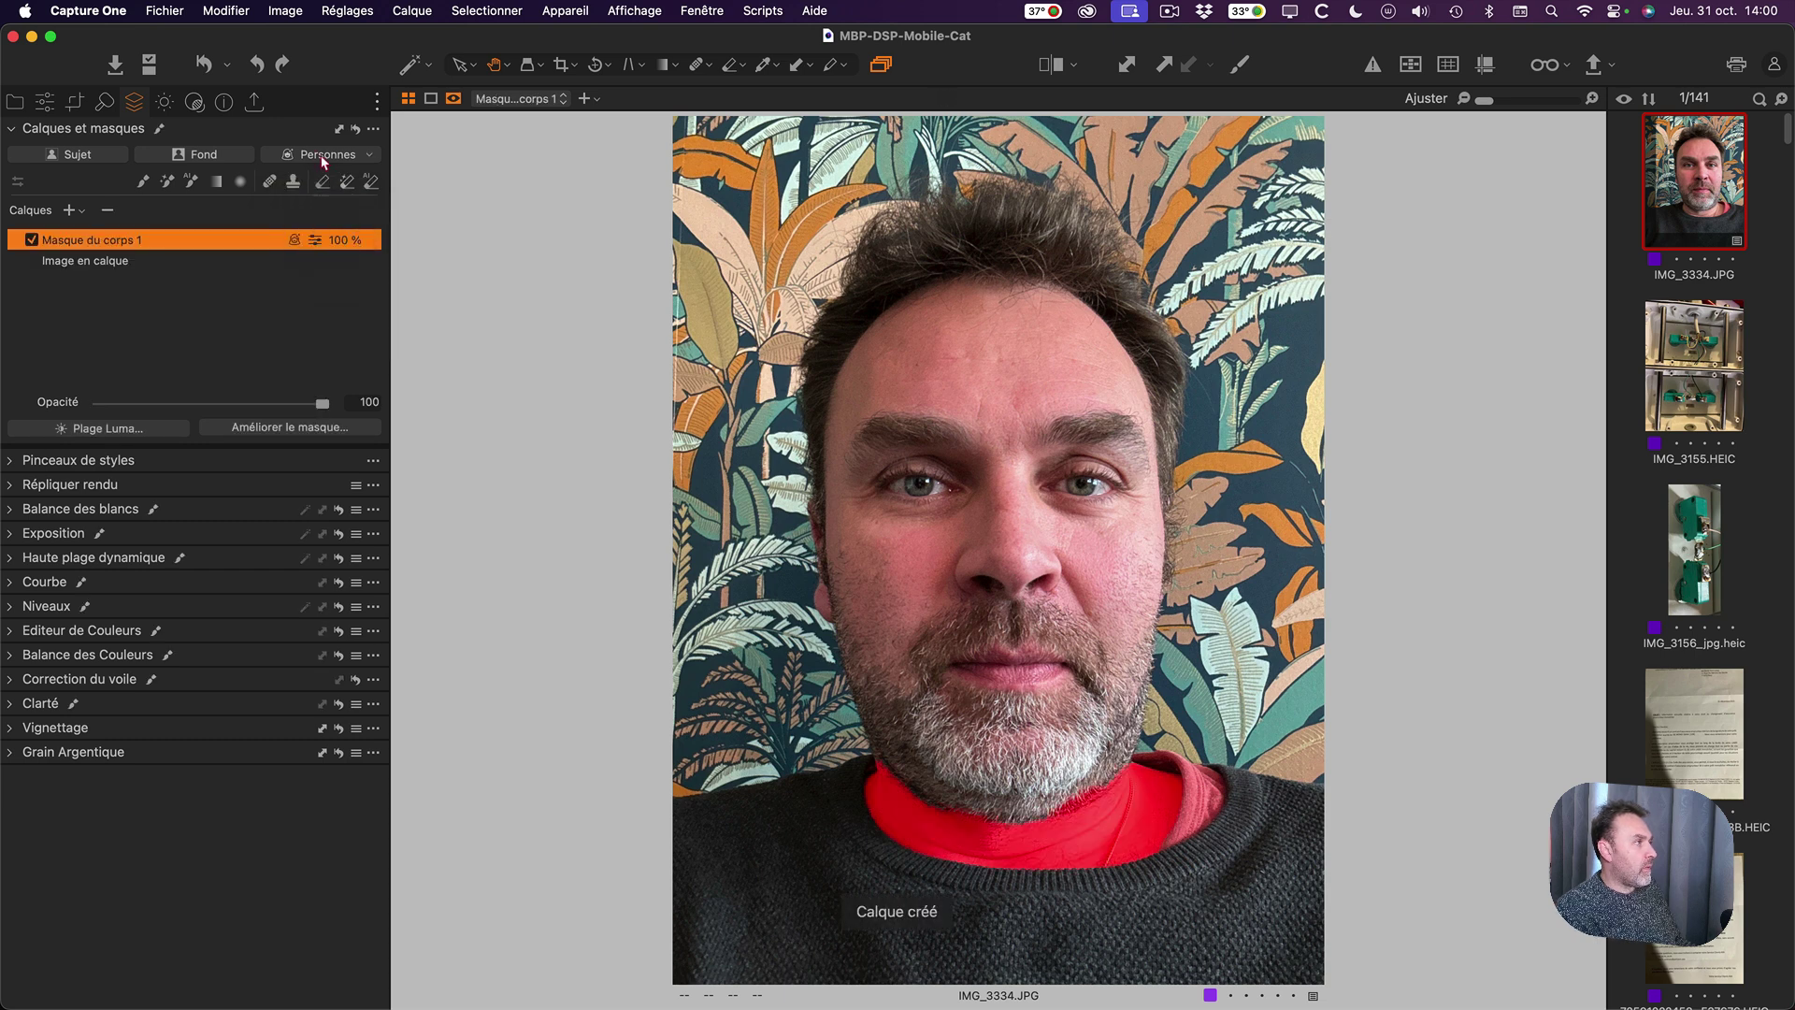
Create a people mask layer covering only Peau du visage.
{"action": "left_click", "coordinate": [369, 155]}
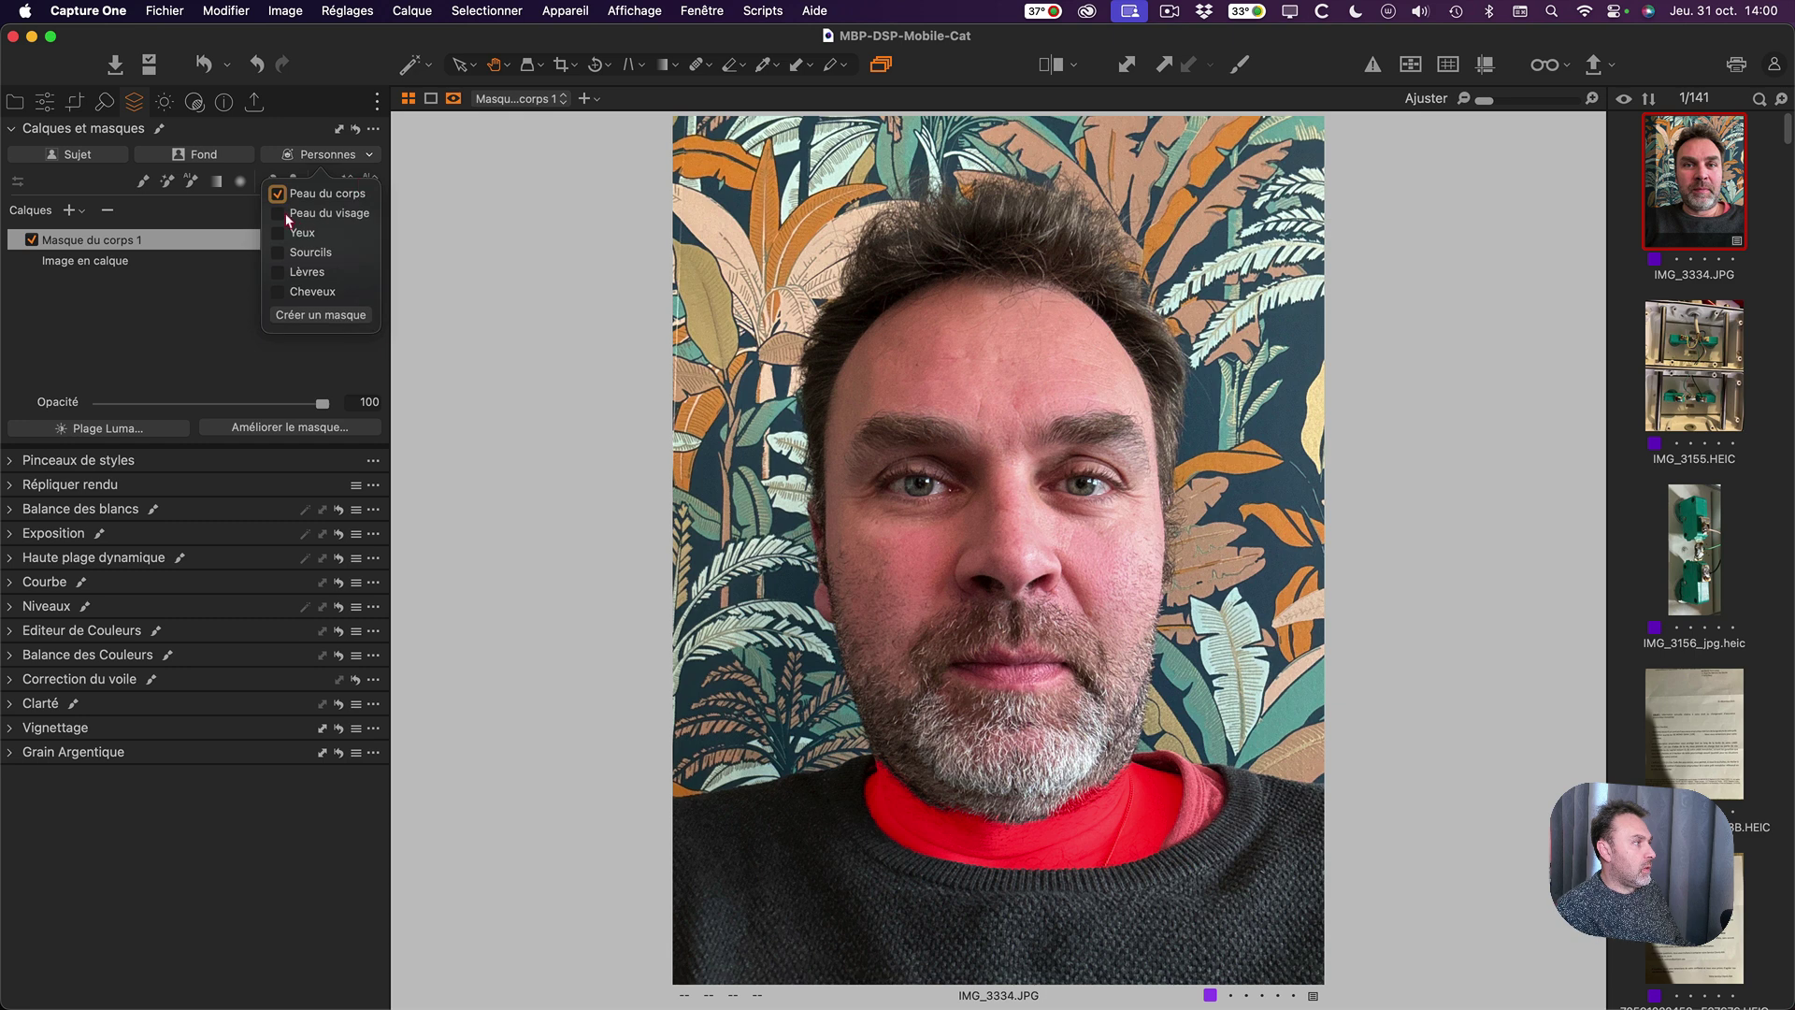
{"action": "left_click", "coordinate": [286, 214]}
{"action": "left_click", "coordinate": [279, 194]}
{"action": "left_click", "coordinate": [329, 314]}
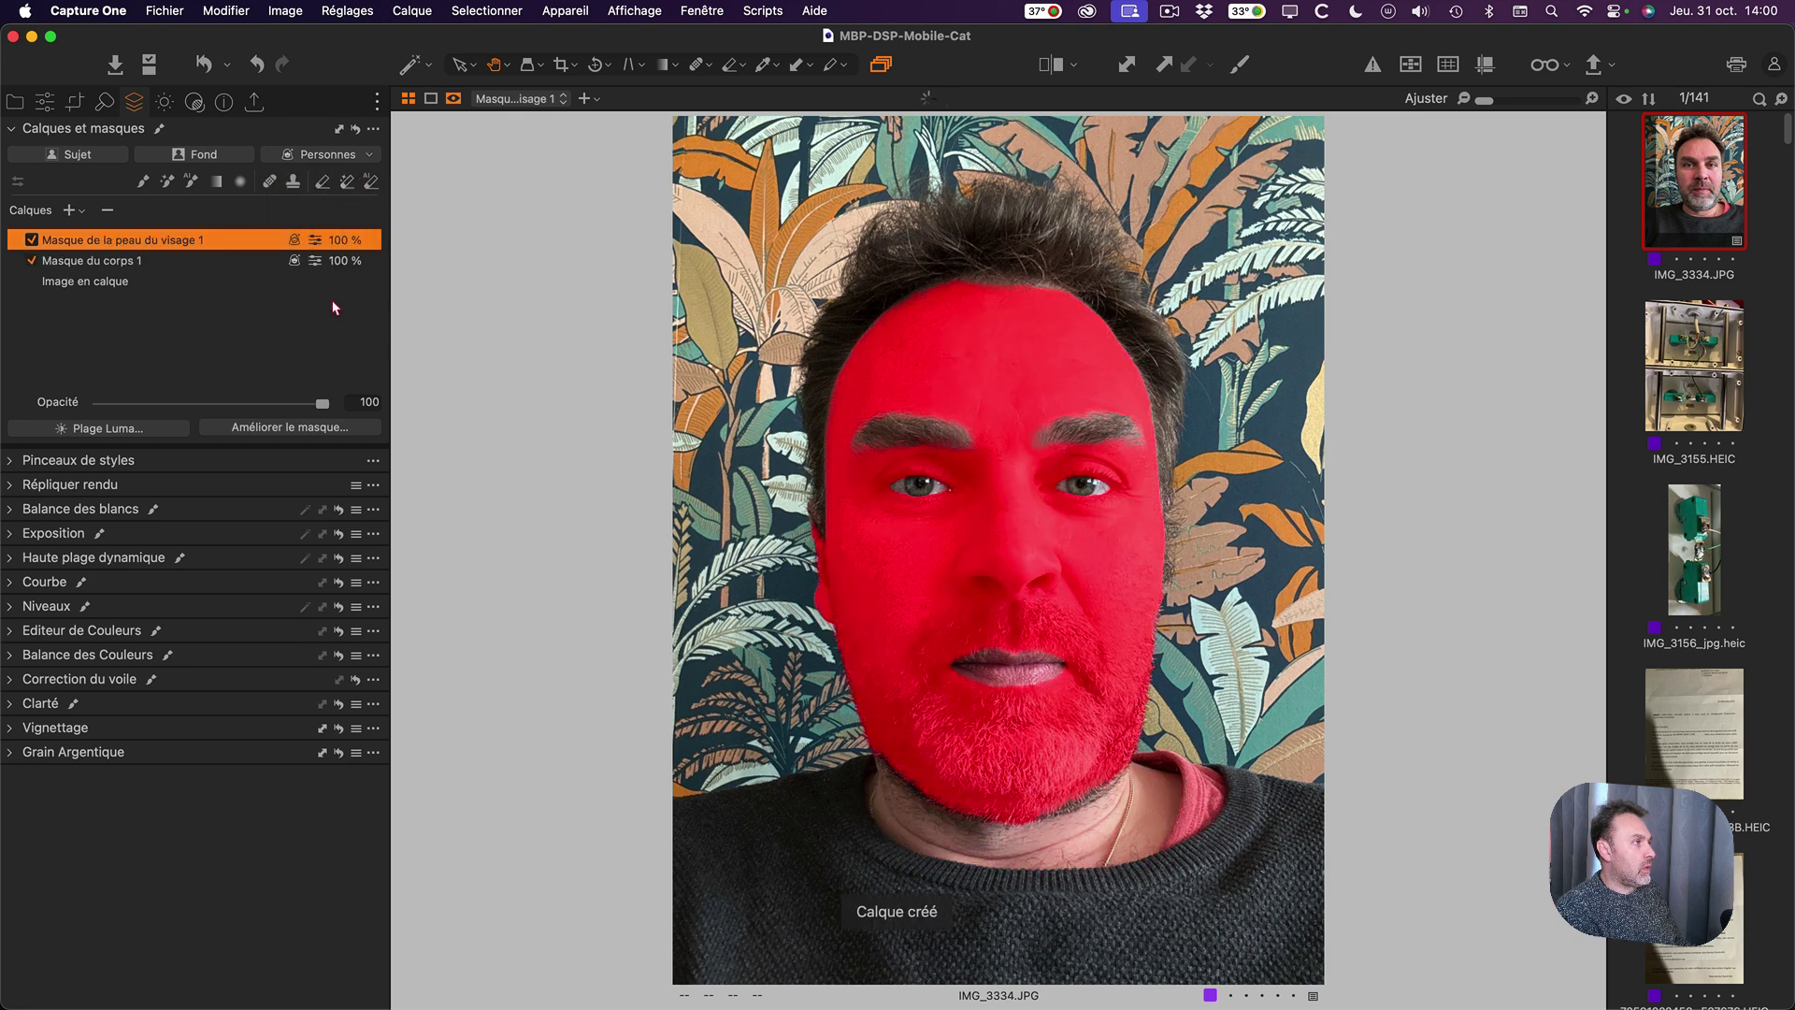
Create a people mask layer combining Peau du corps and Peau du visage.
{"action": "left_click", "coordinate": [369, 155]}
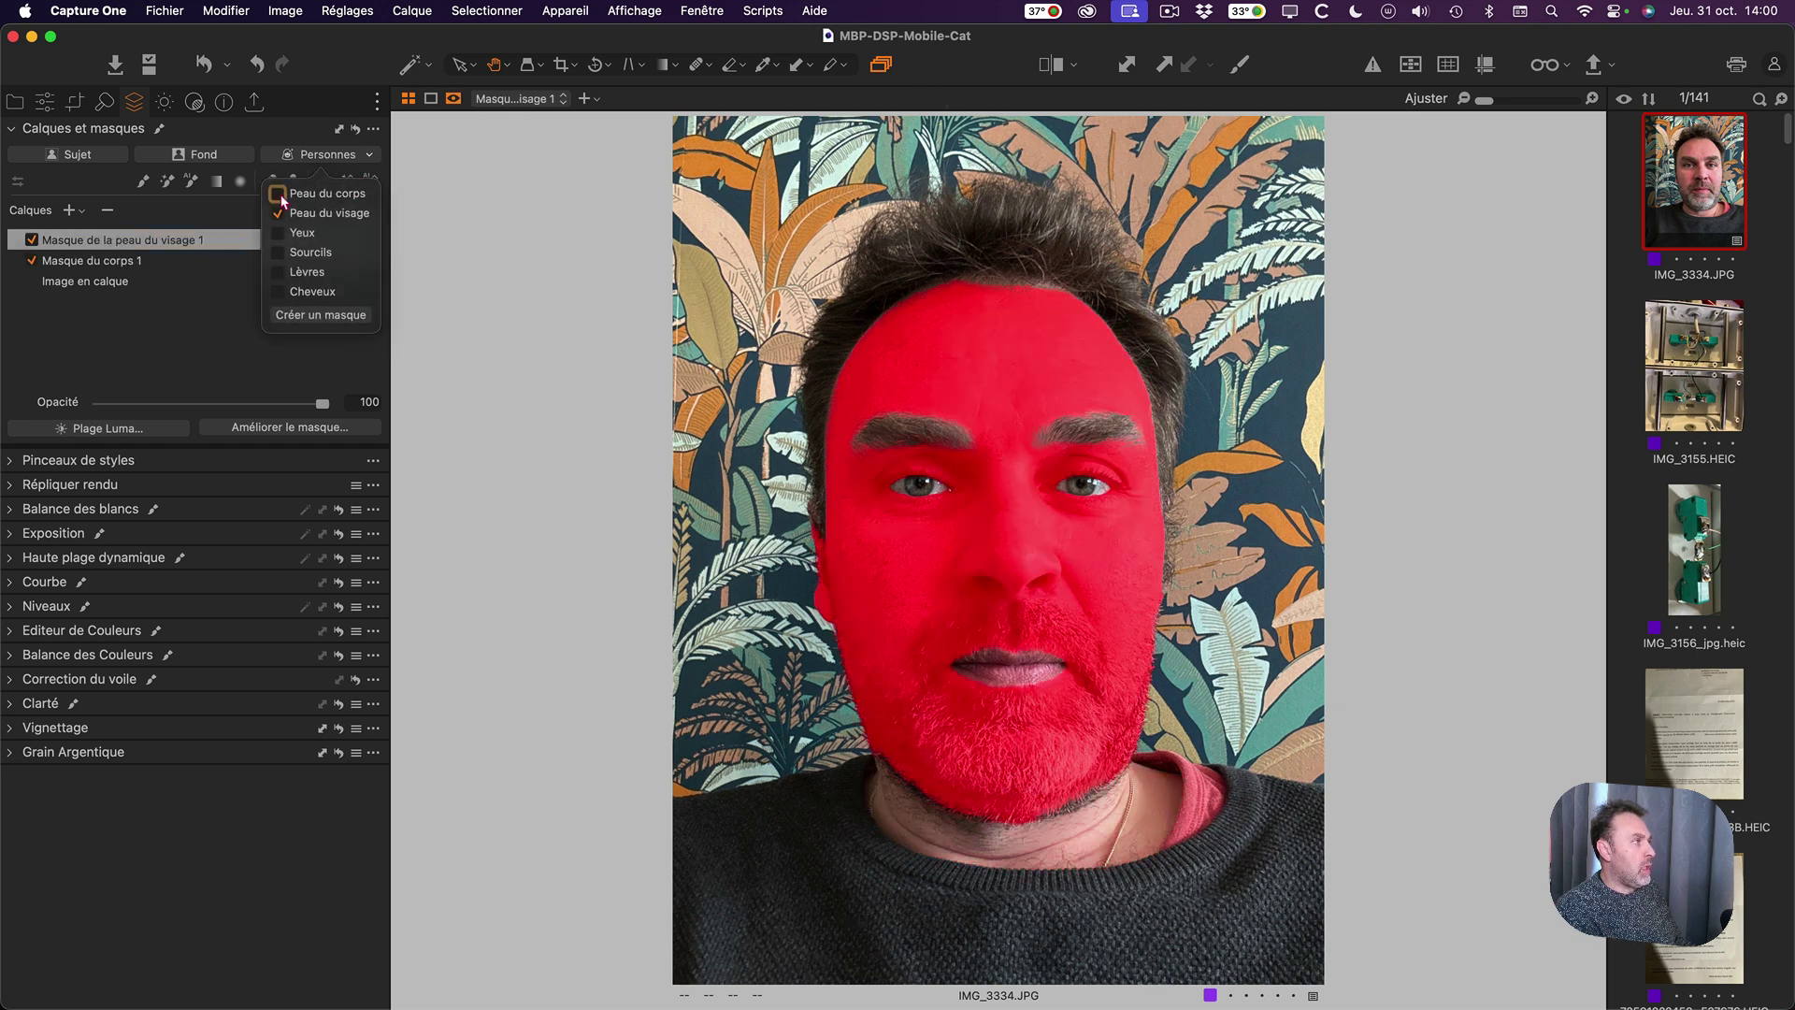
{"action": "left_click", "coordinate": [278, 194]}
{"action": "left_click", "coordinate": [318, 315]}
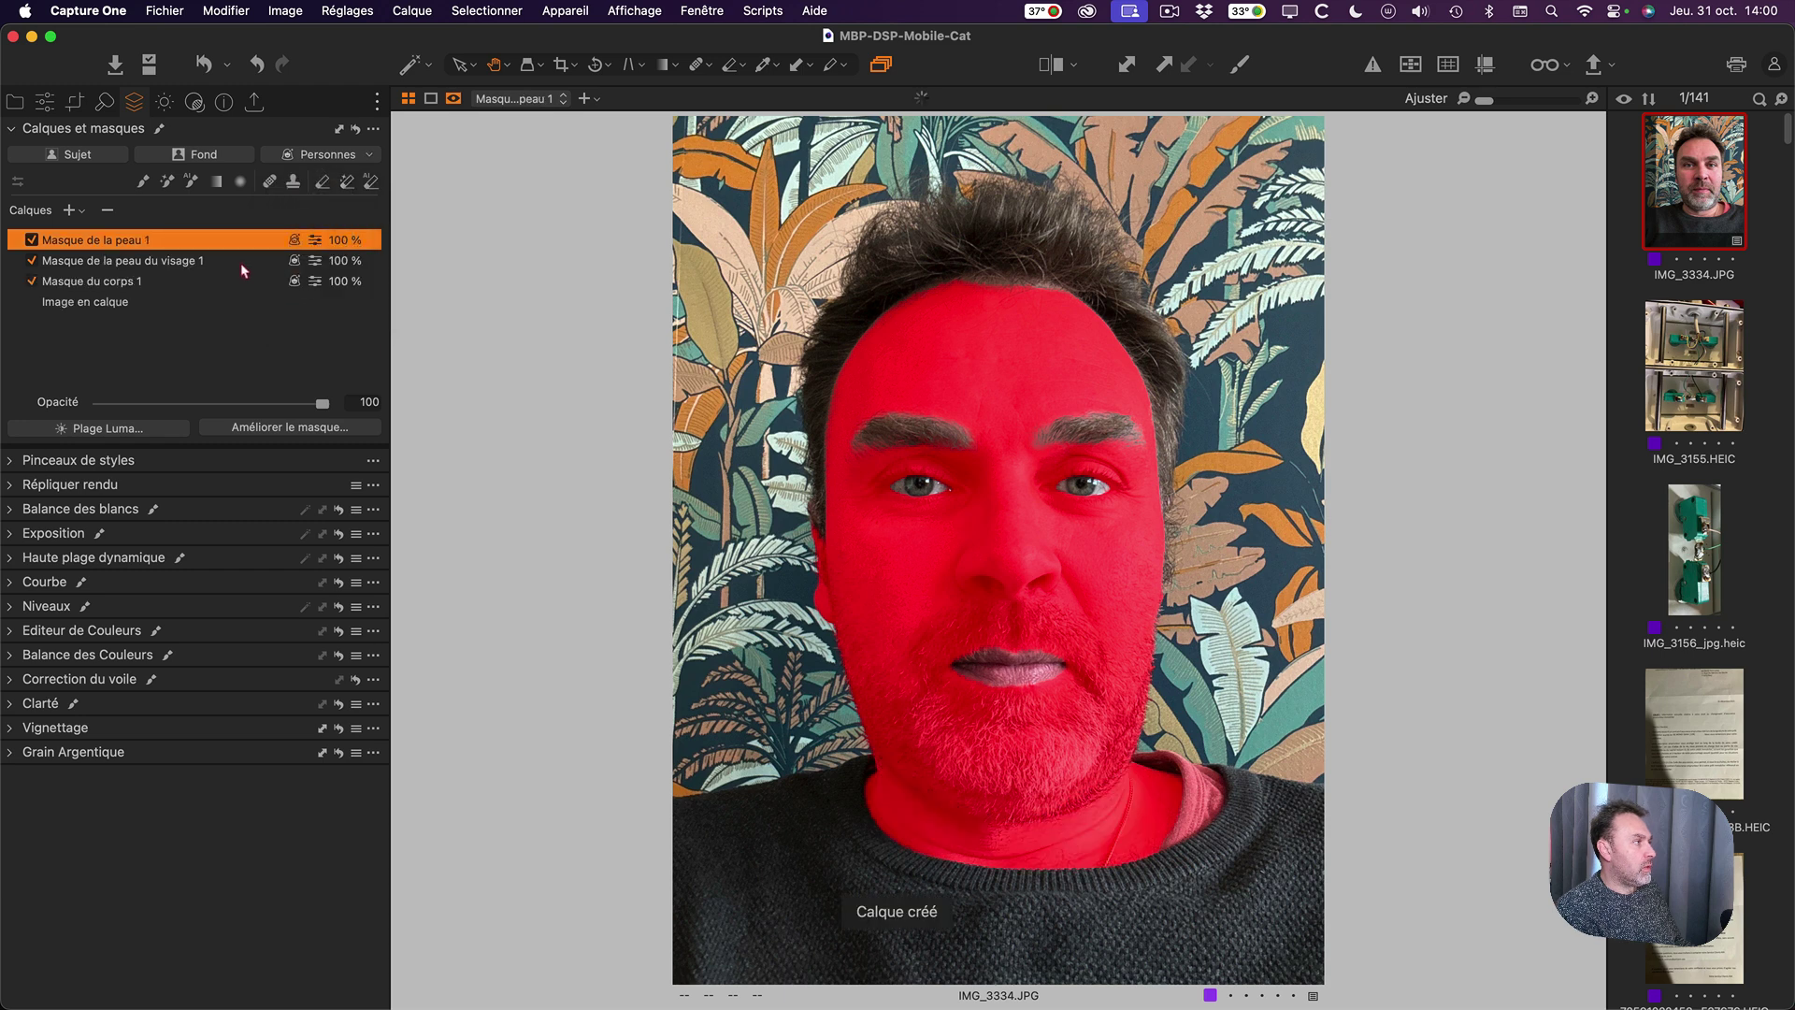
Create a people mask layer covering only Yeux.
{"action": "left_click", "coordinate": [369, 155]}
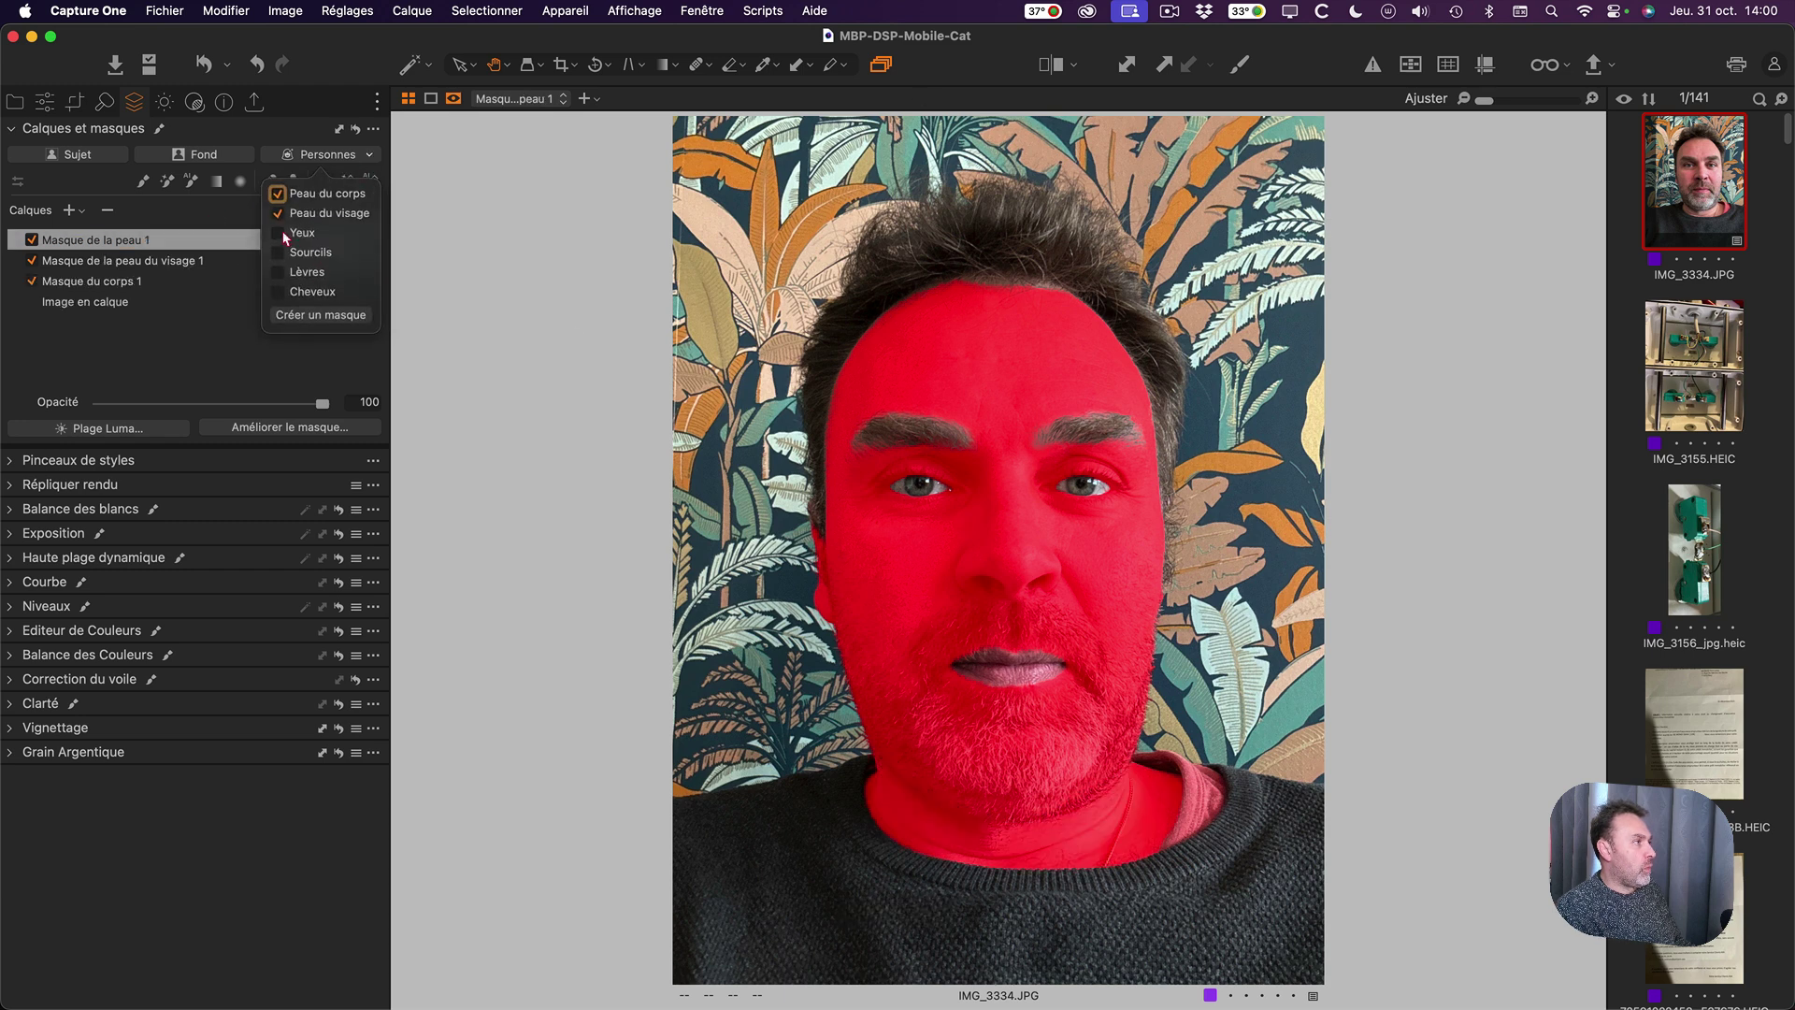
{"action": "left_click", "coordinate": [278, 232]}
{"action": "left_click", "coordinate": [277, 193]}
{"action": "left_click", "coordinate": [318, 315]}
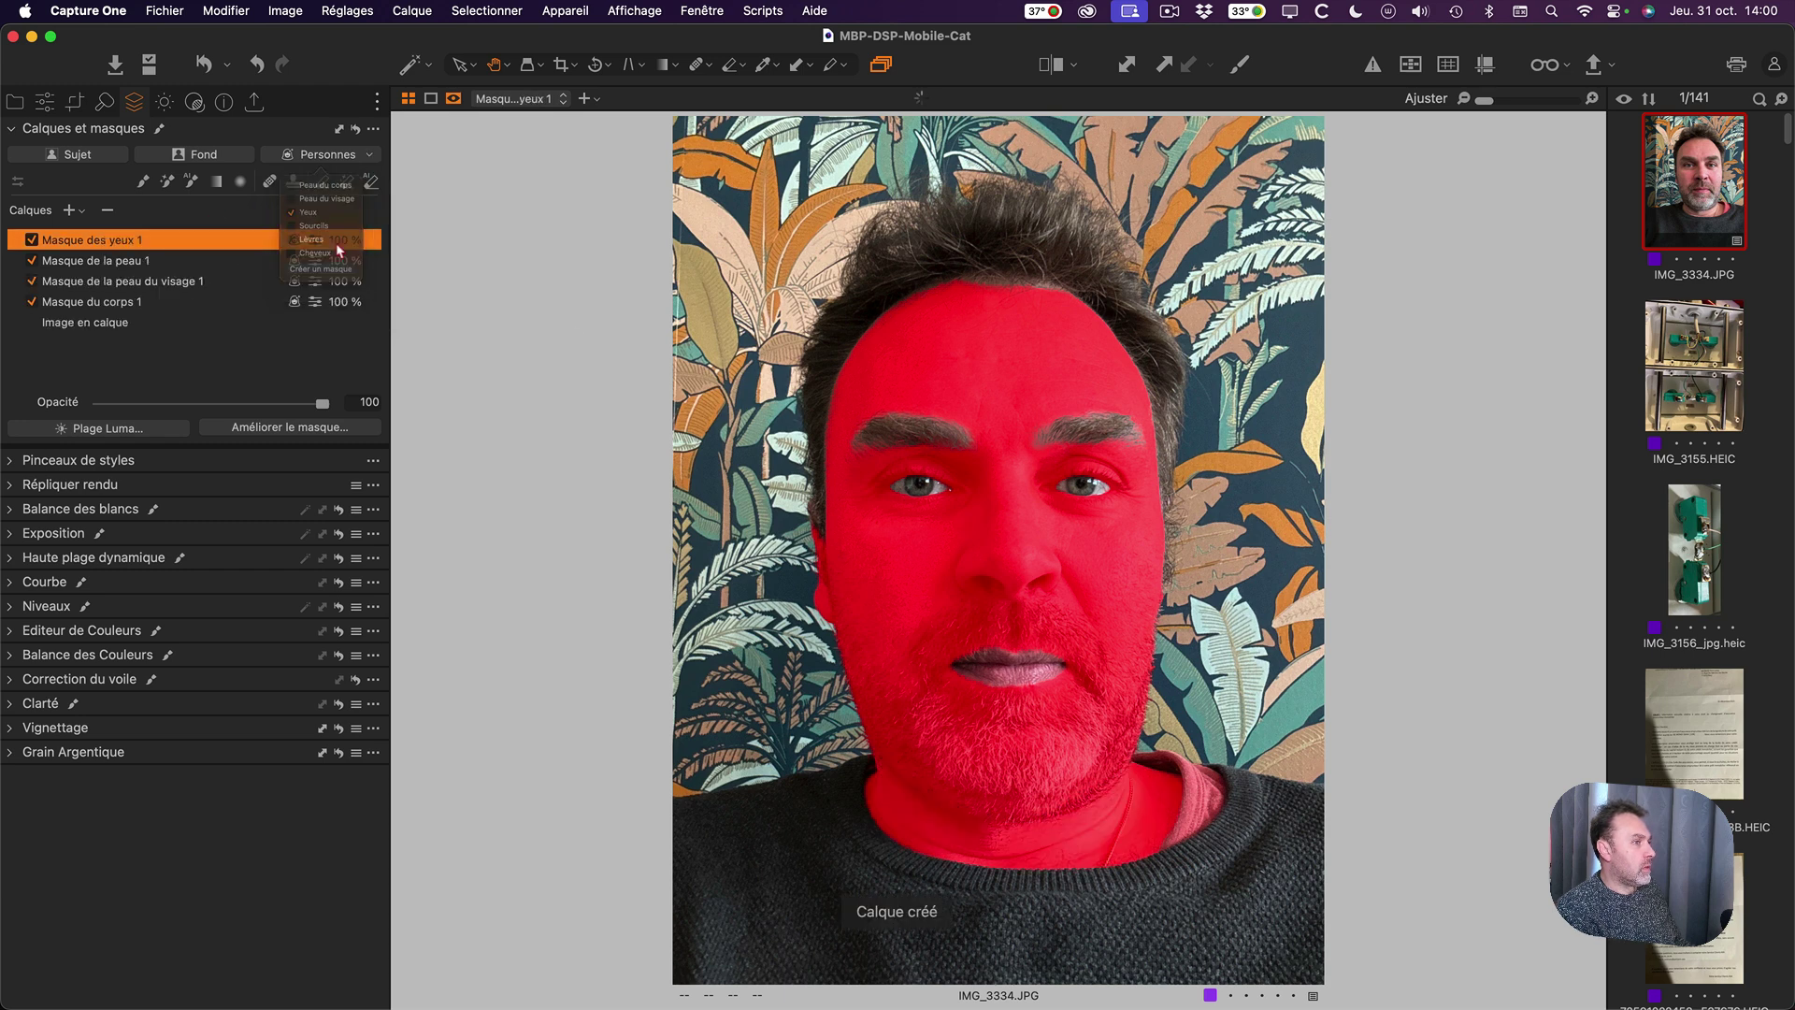
Create a people mask layer covering only Sourcils.
{"action": "left_click", "coordinate": [370, 155]}
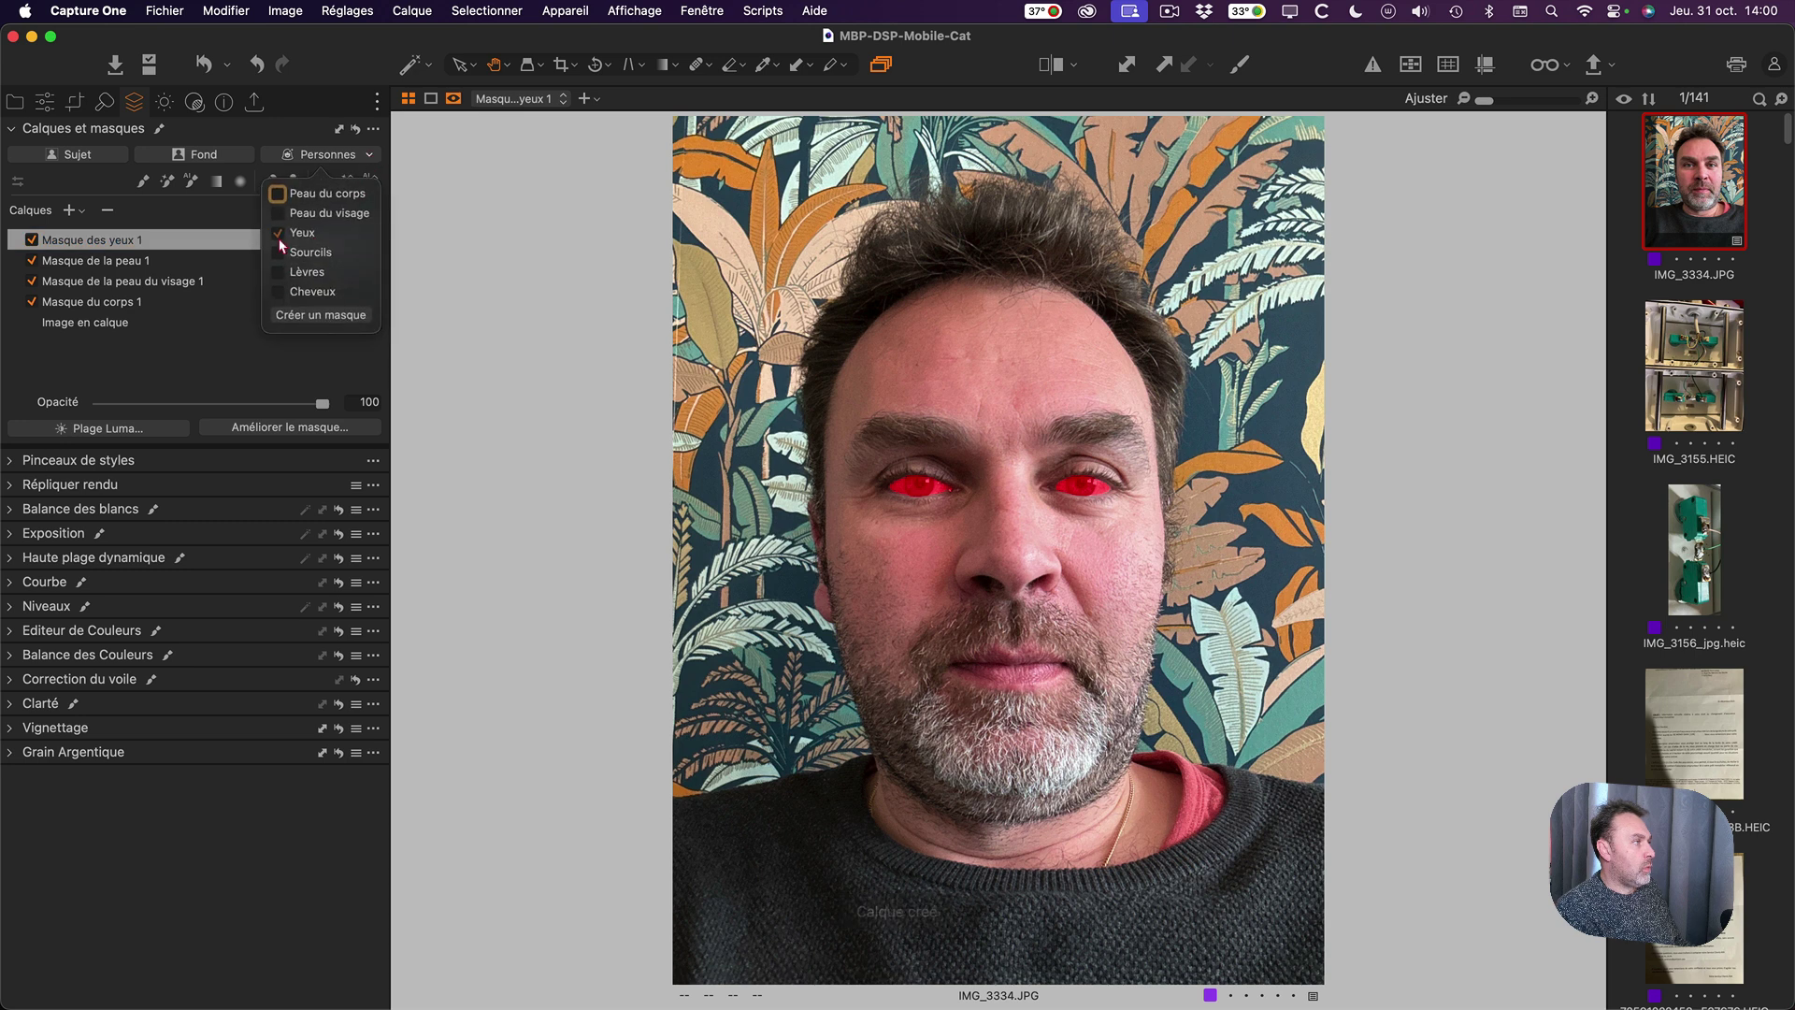
{"action": "left_click", "coordinate": [278, 232]}
{"action": "left_click", "coordinate": [277, 252]}
{"action": "left_click", "coordinate": [318, 315]}
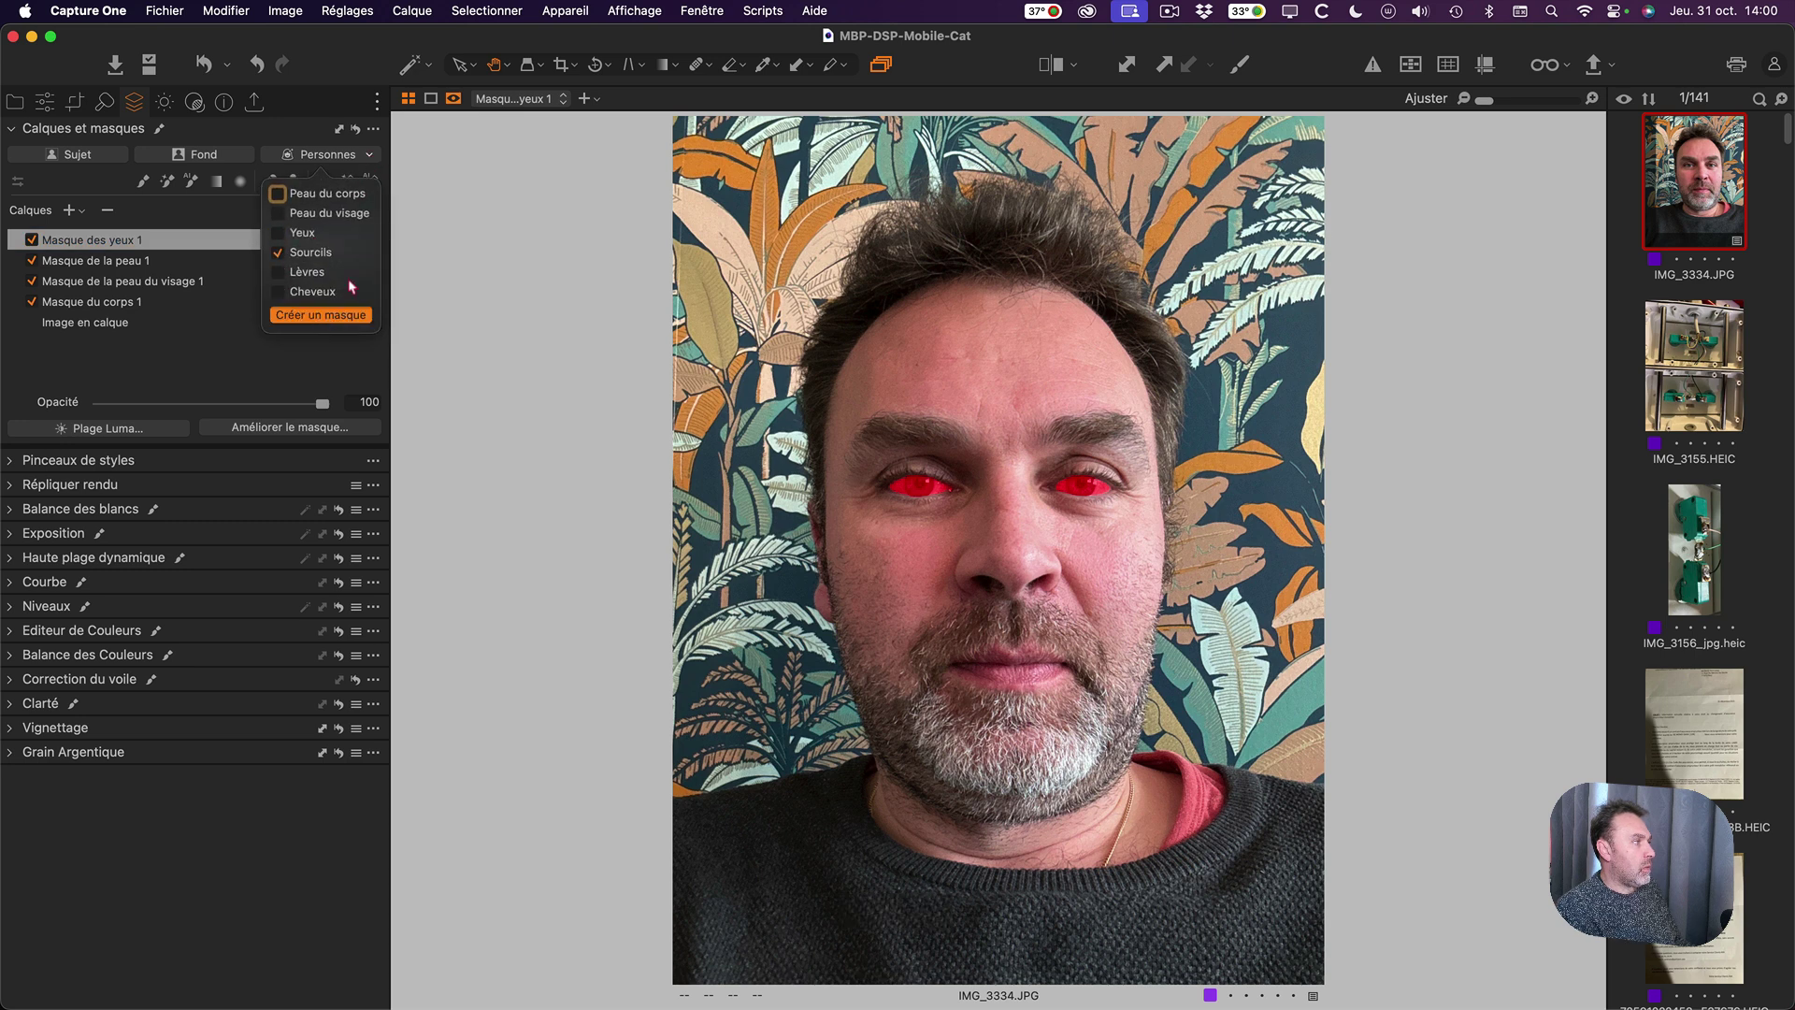
Create a people mask layer covering only Lèvres.
{"action": "left_click", "coordinate": [369, 155]}
{"action": "left_click", "coordinate": [277, 273]}
{"action": "left_click", "coordinate": [278, 252]}
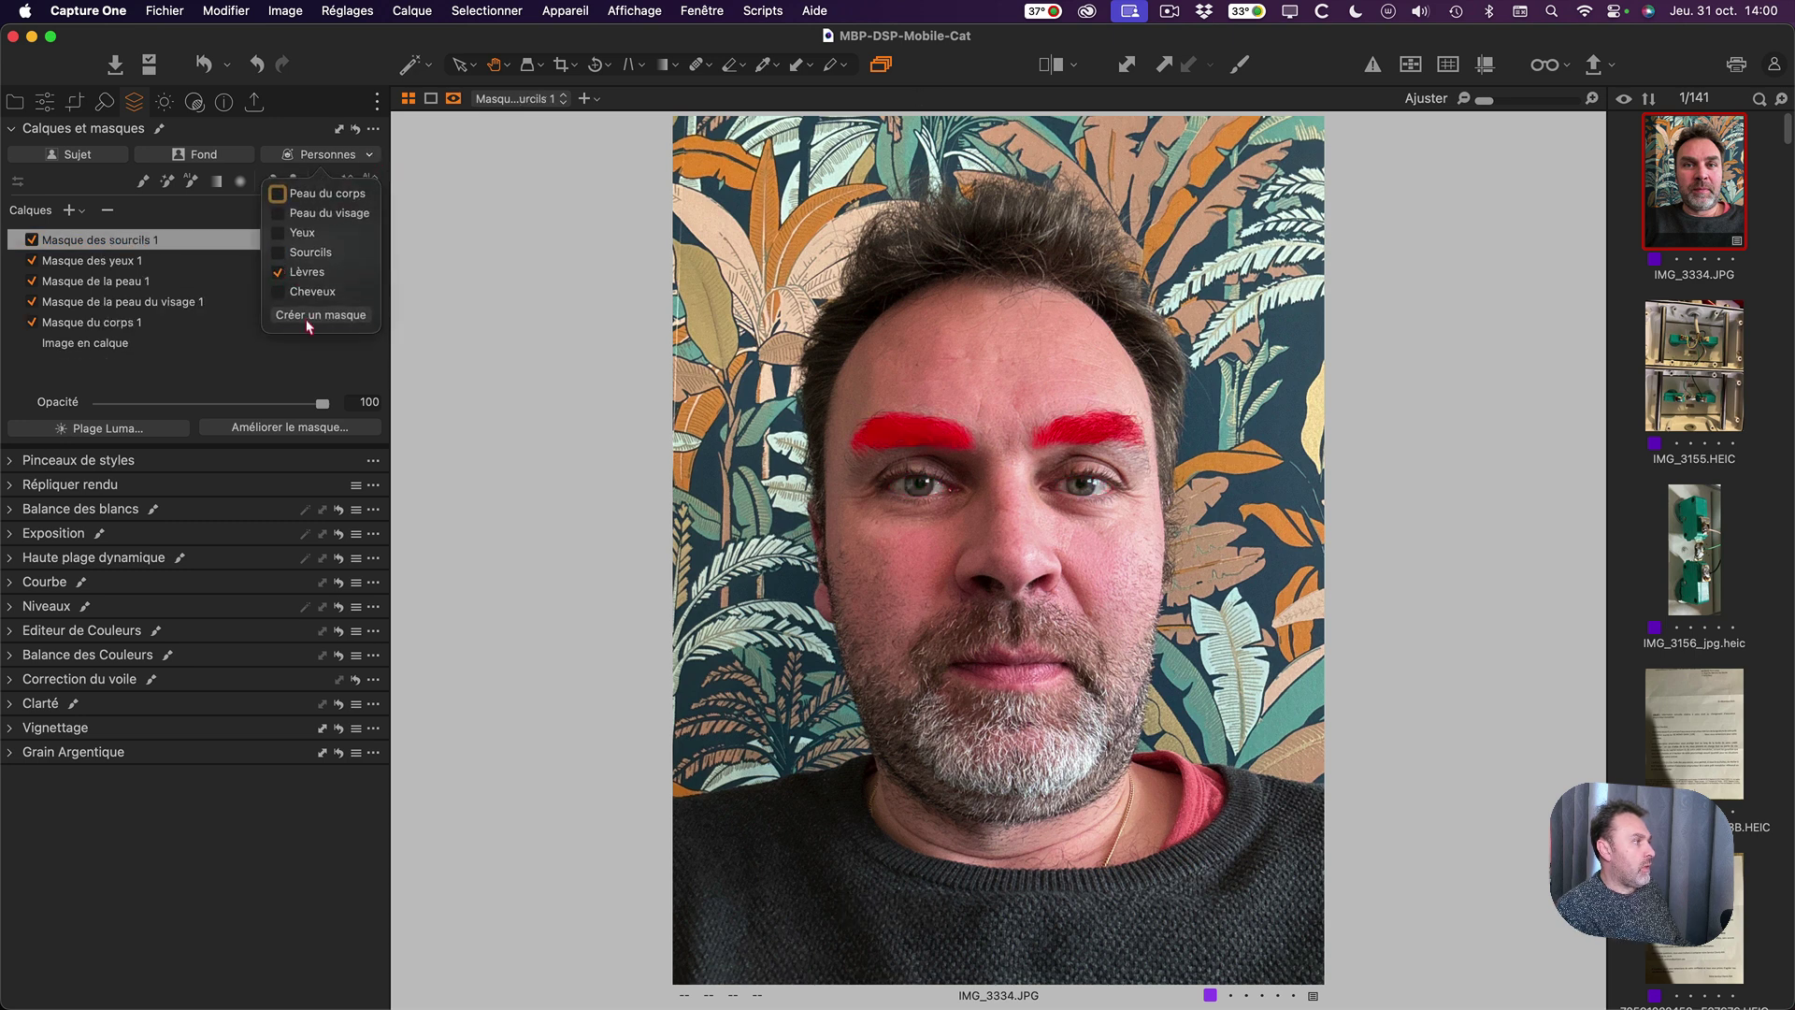
{"action": "left_click", "coordinate": [319, 315]}
Create one people mask layer combining Lèvres and Cheveux, and another covering only Cheveux.
{"action": "left_click", "coordinate": [369, 155]}
{"action": "left_click", "coordinate": [278, 292]}
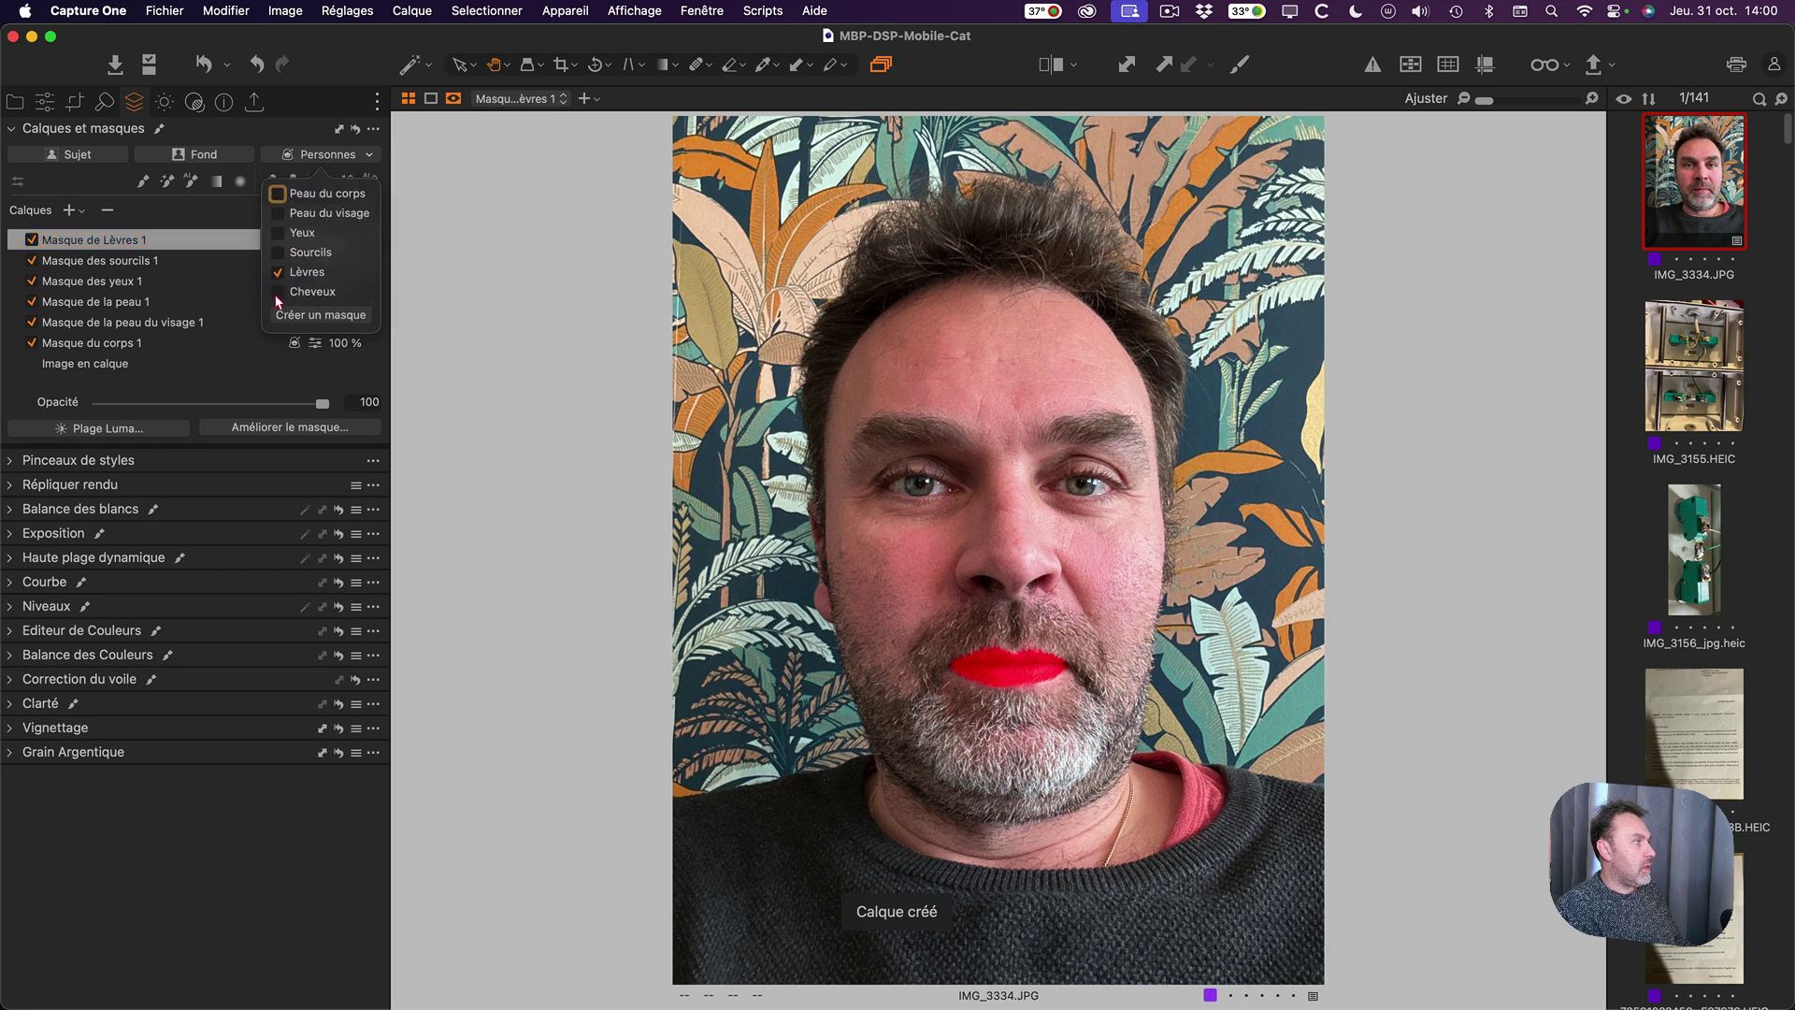
{"action": "left_click", "coordinate": [294, 316]}
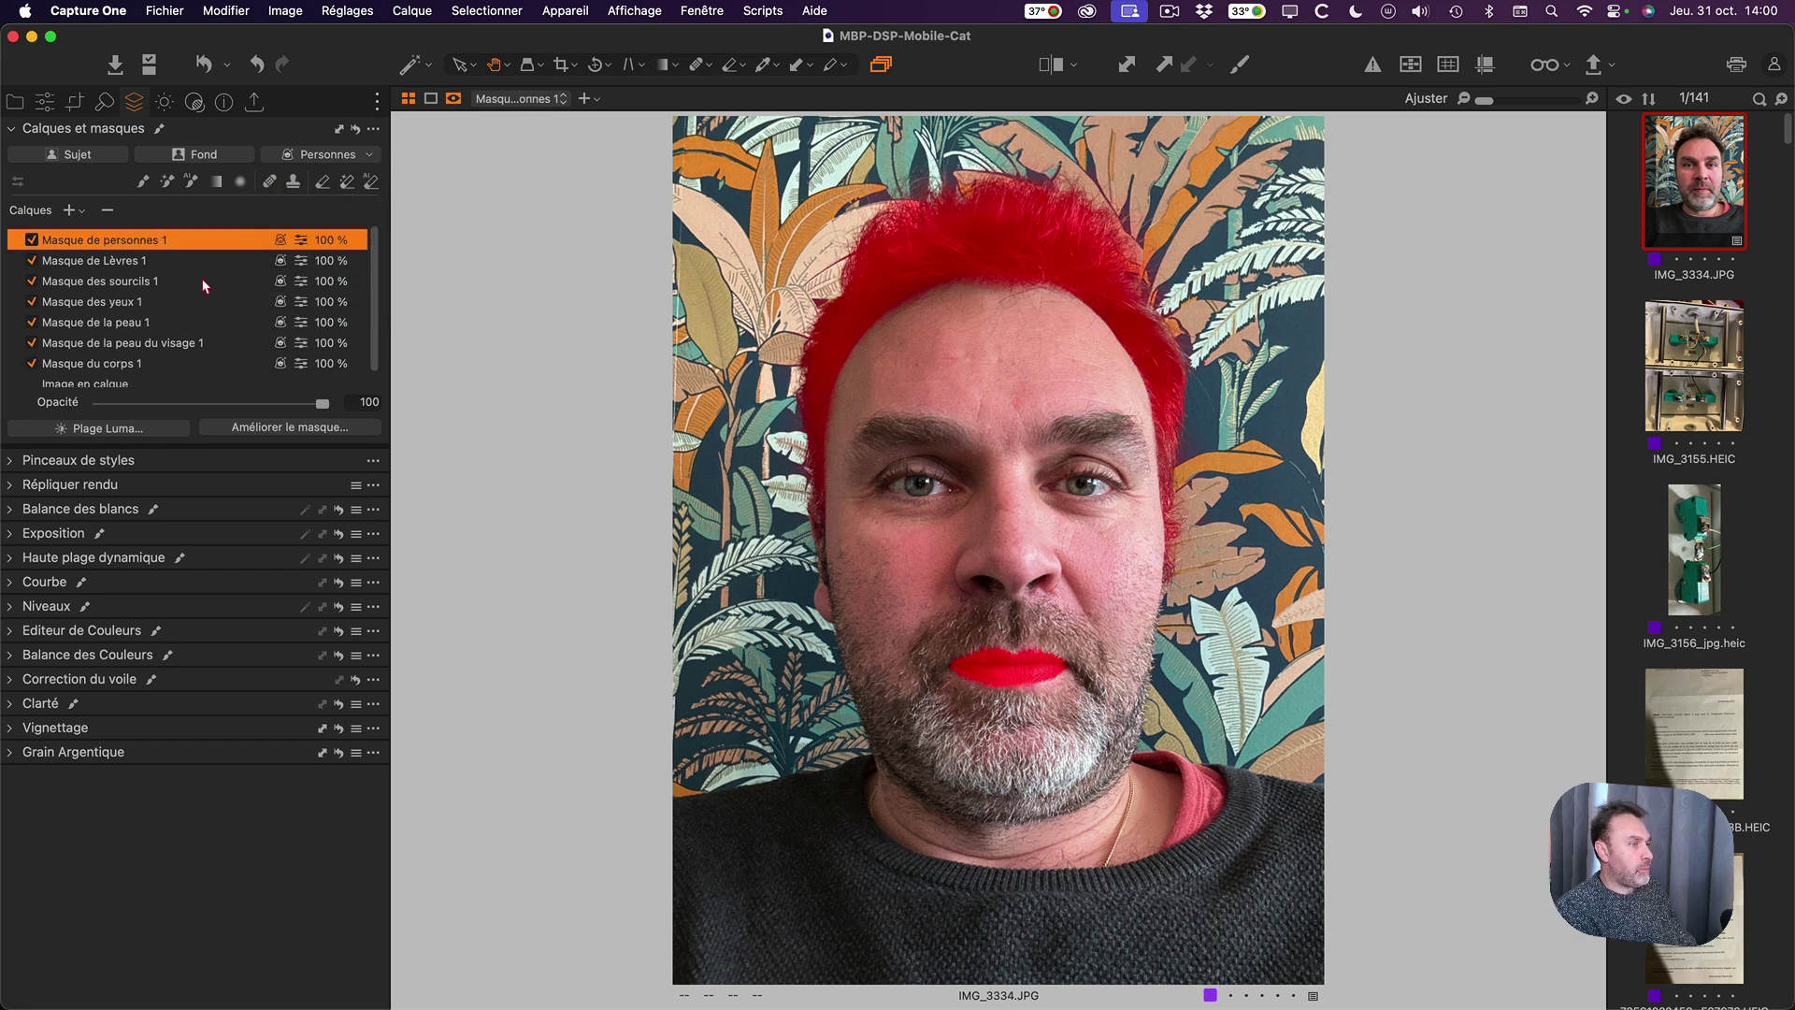
{"action": "left_click", "coordinate": [365, 156]}
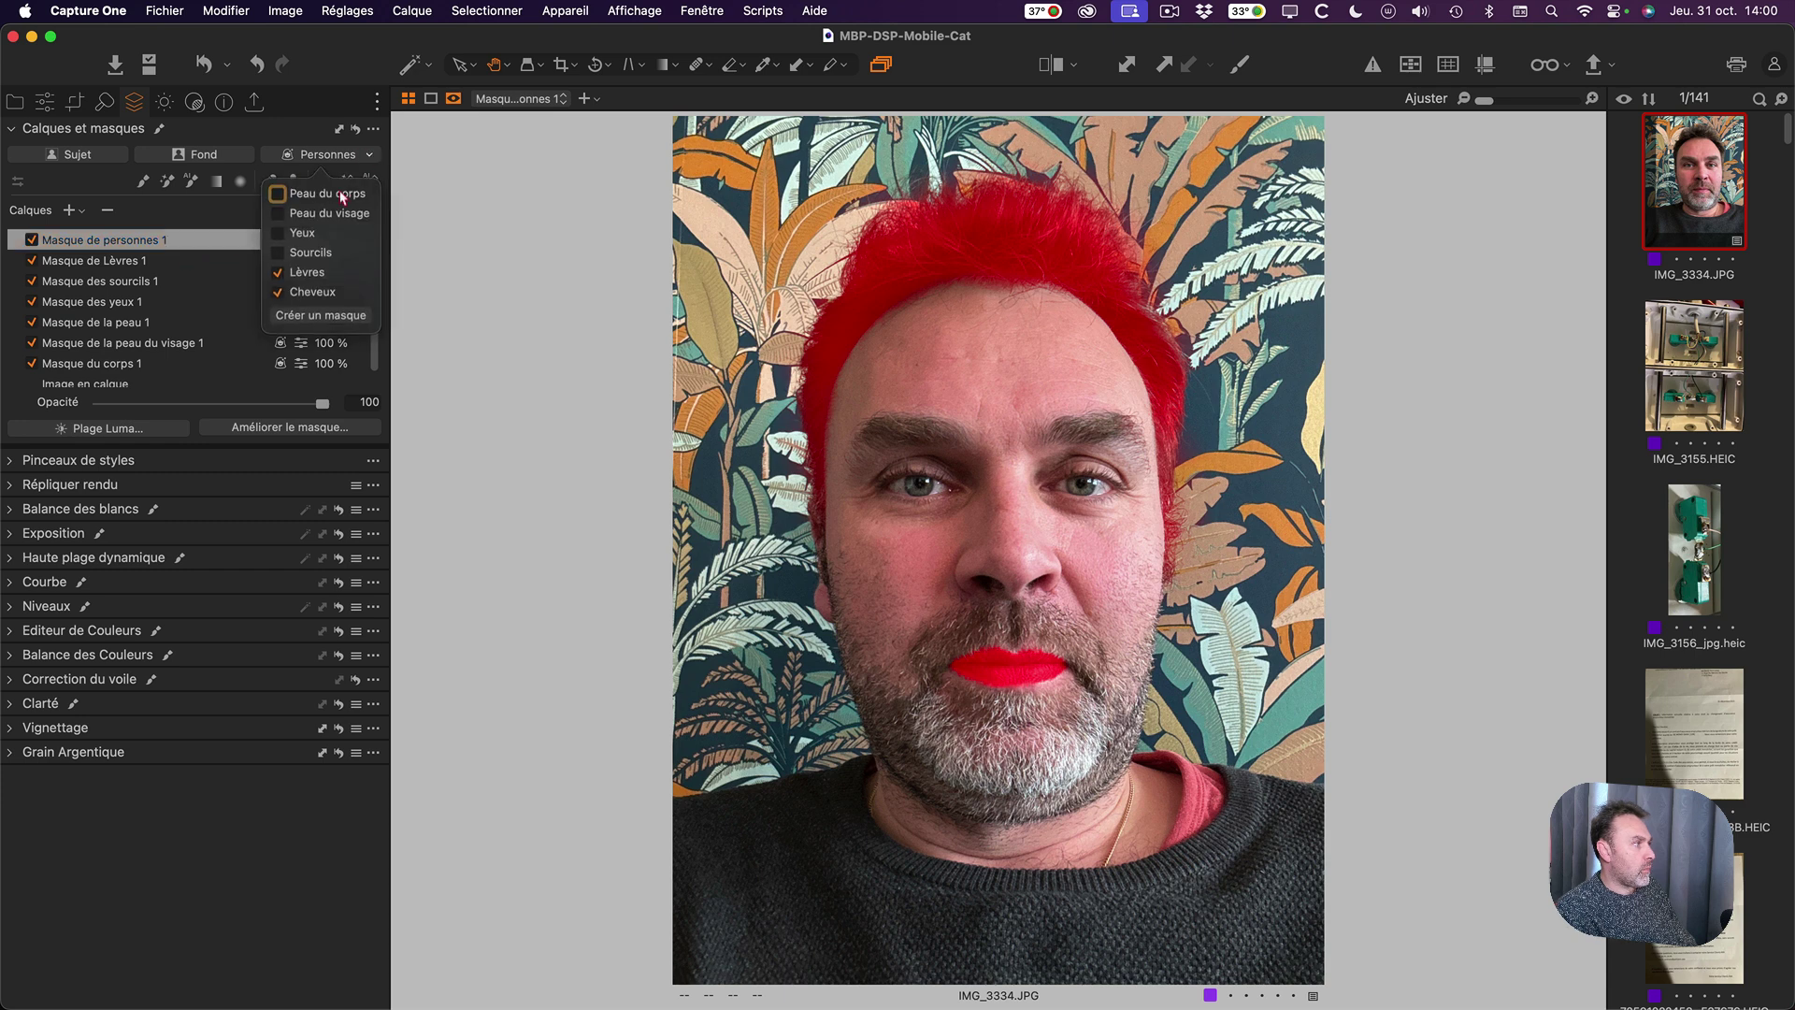
{"action": "left_click", "coordinate": [295, 316]}
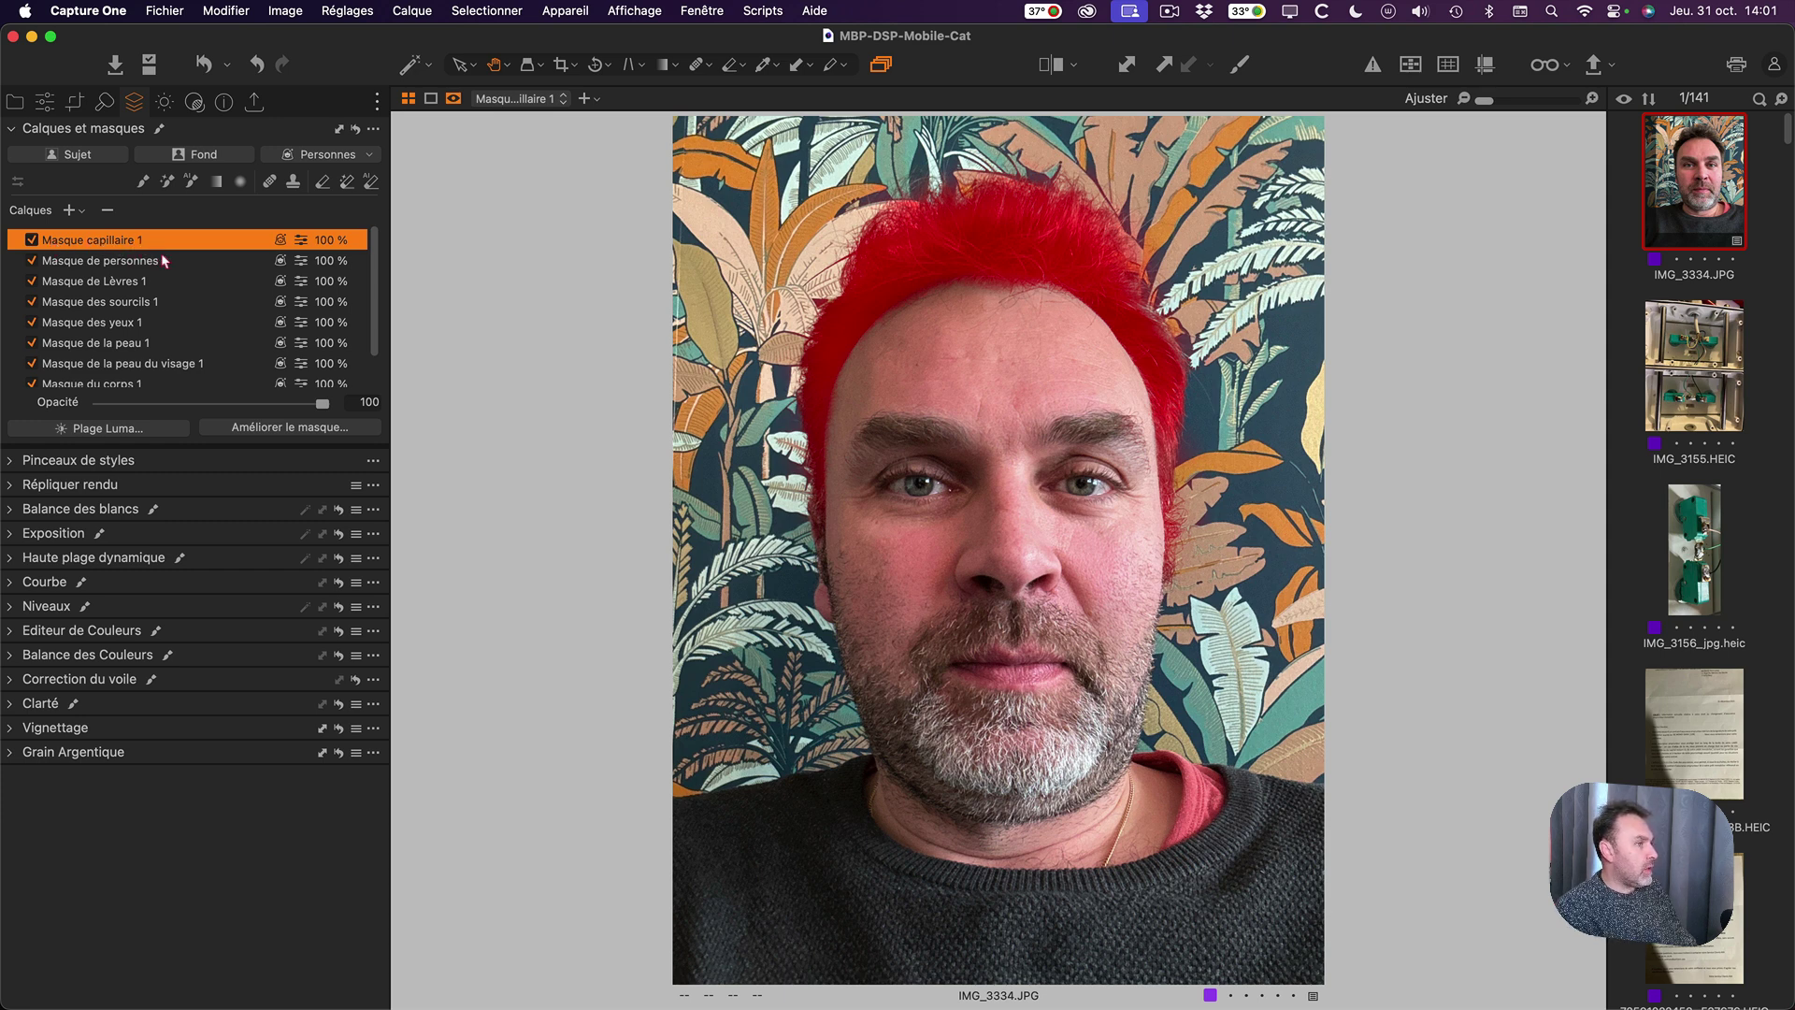
Examine the people mask layers one by one, from Masque de personnes 1 down to Masque du corps 1, and return to Masque capillaire 1.
{"action": "left_click", "coordinate": [262, 263]}
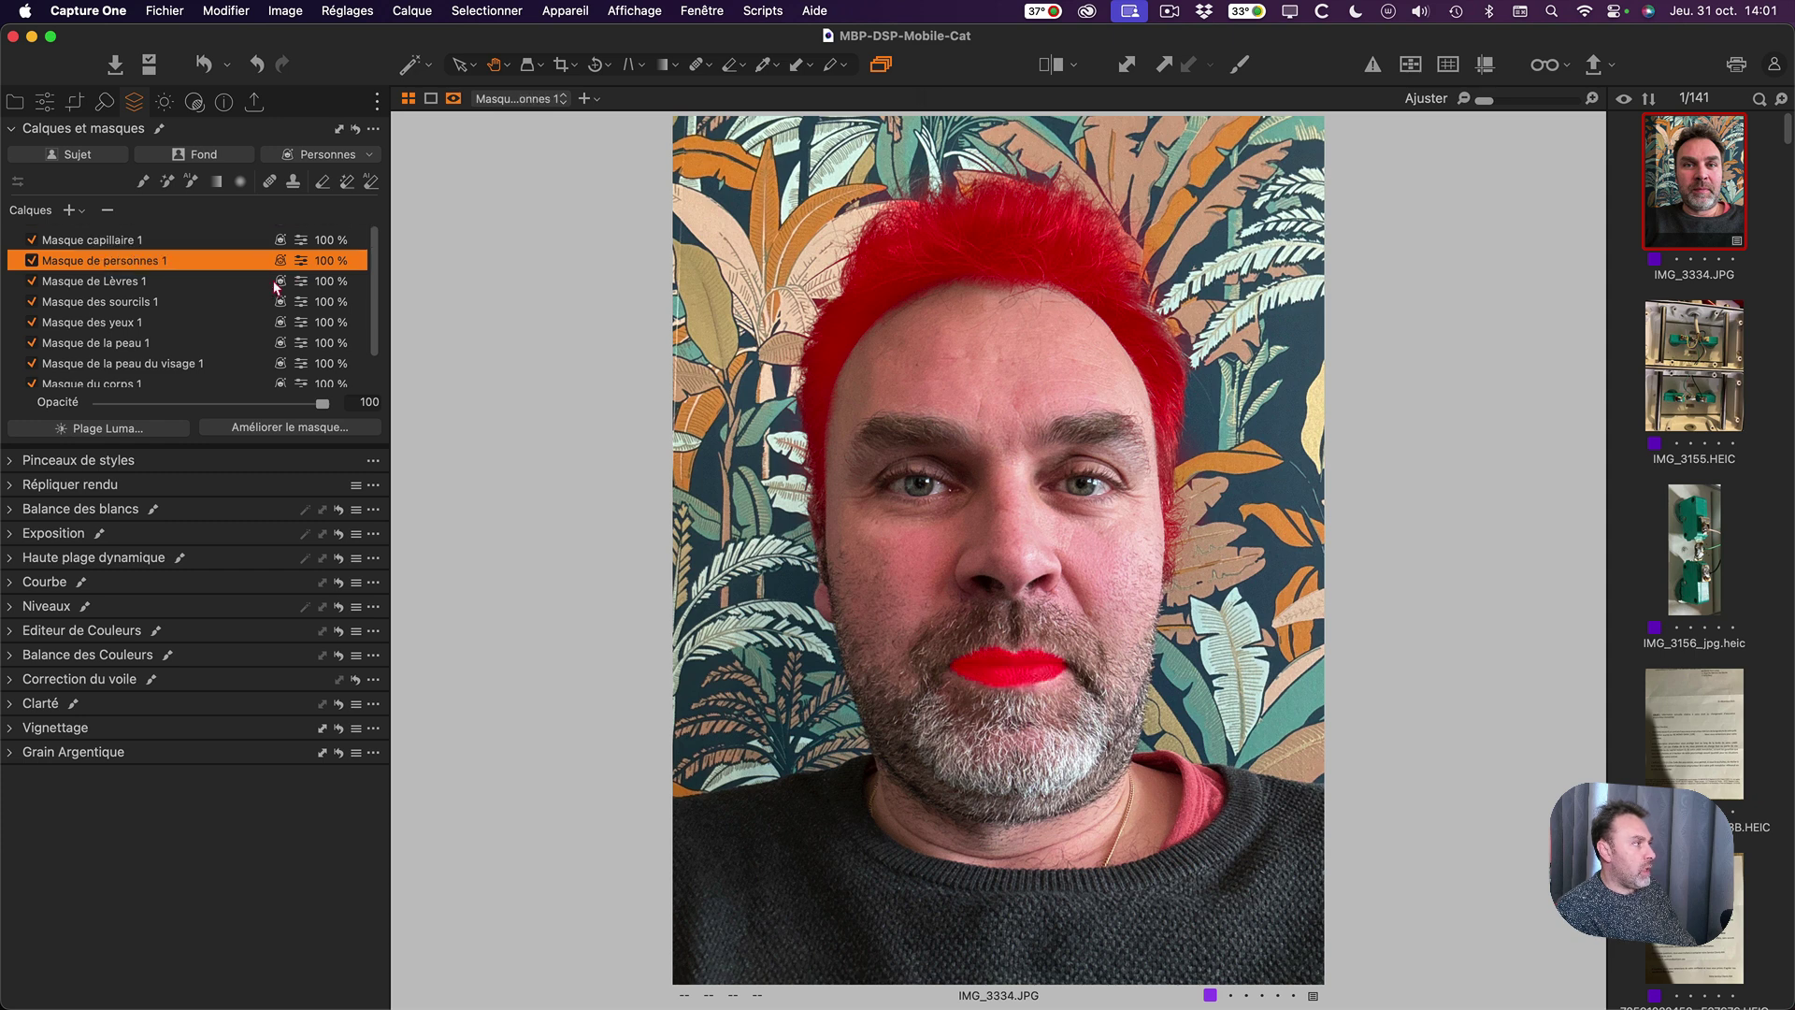
{"action": "left_click", "coordinate": [277, 282]}
{"action": "key", "text": "Down"}
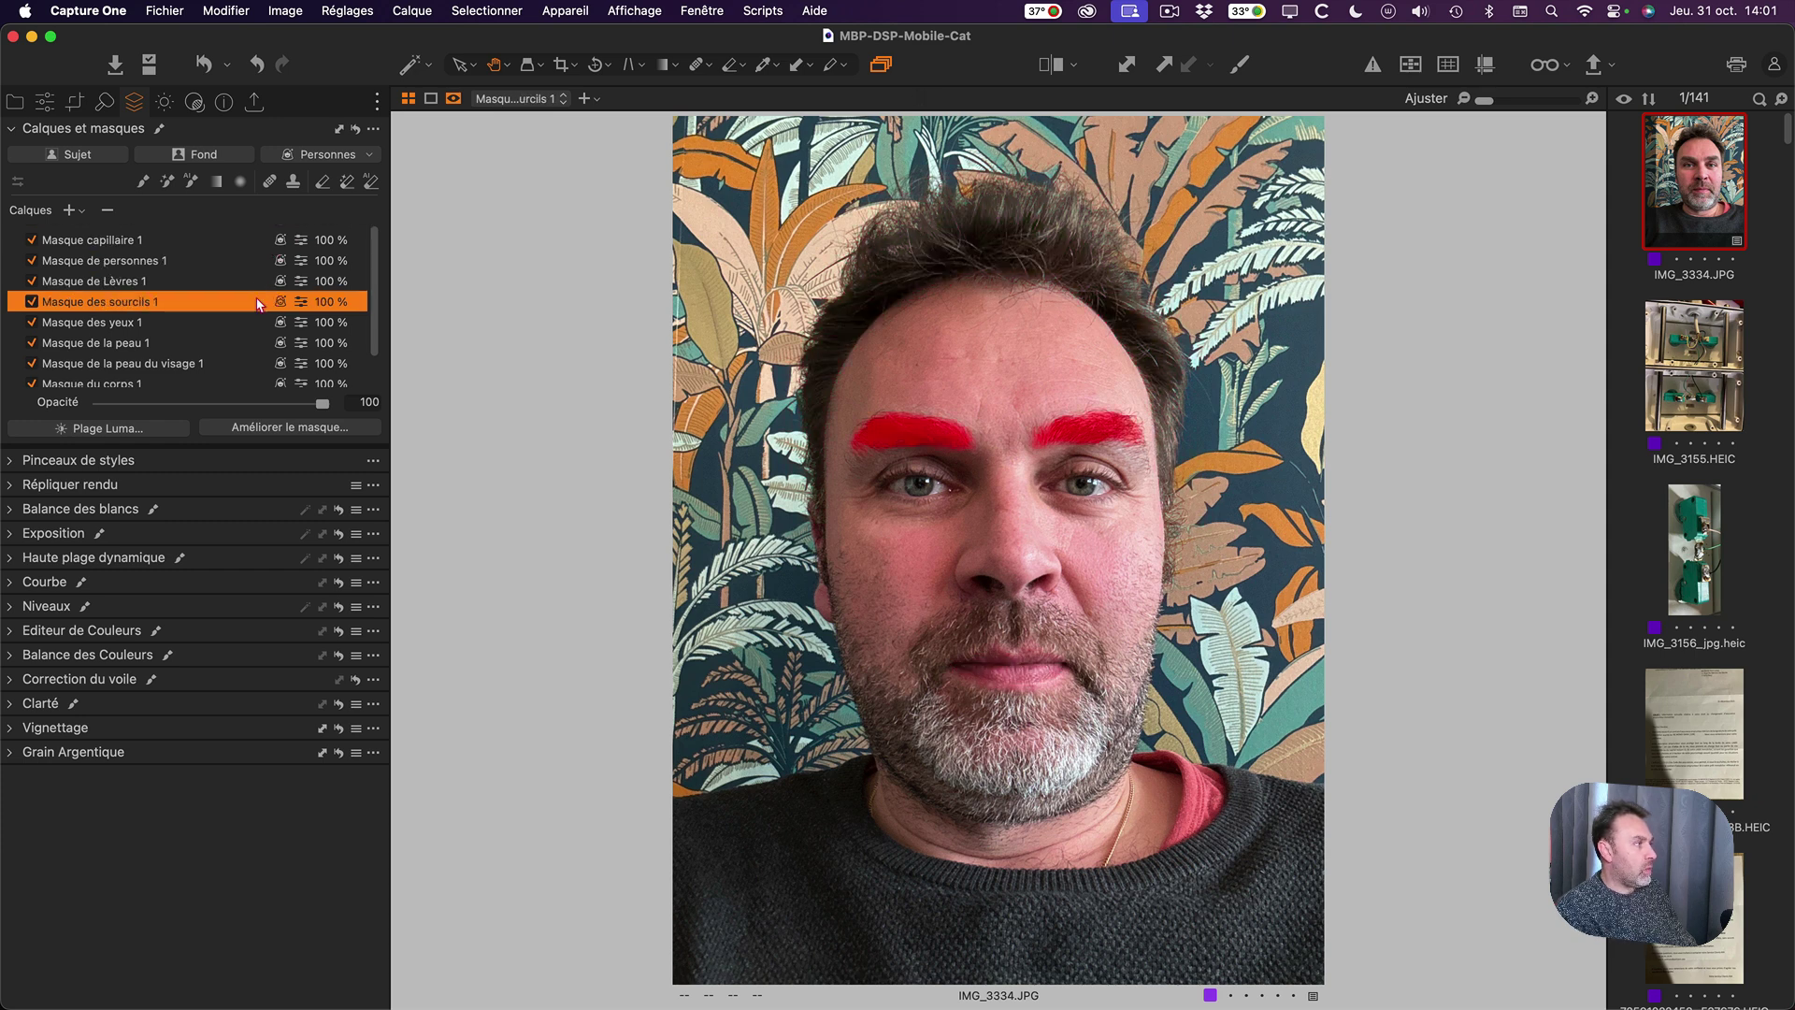
{"action": "key", "text": "Down"}
{"action": "key", "text": "Down"}
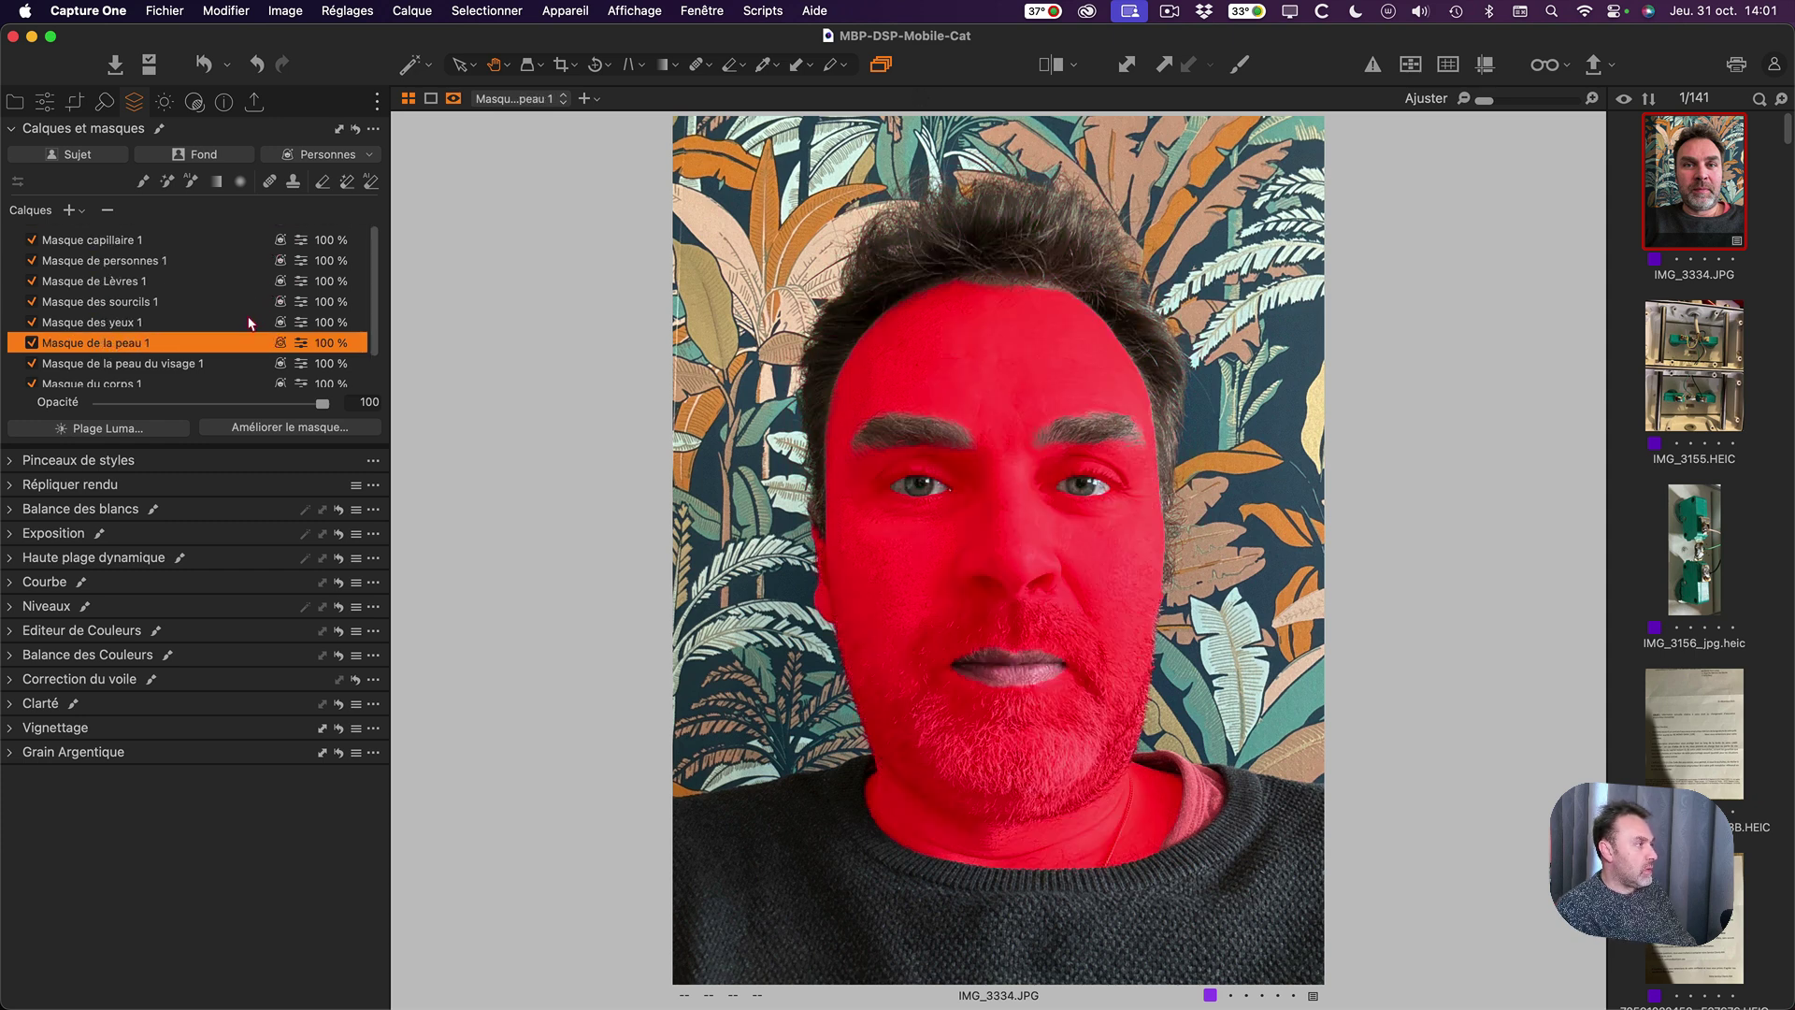
{"action": "key", "text": "Down"}
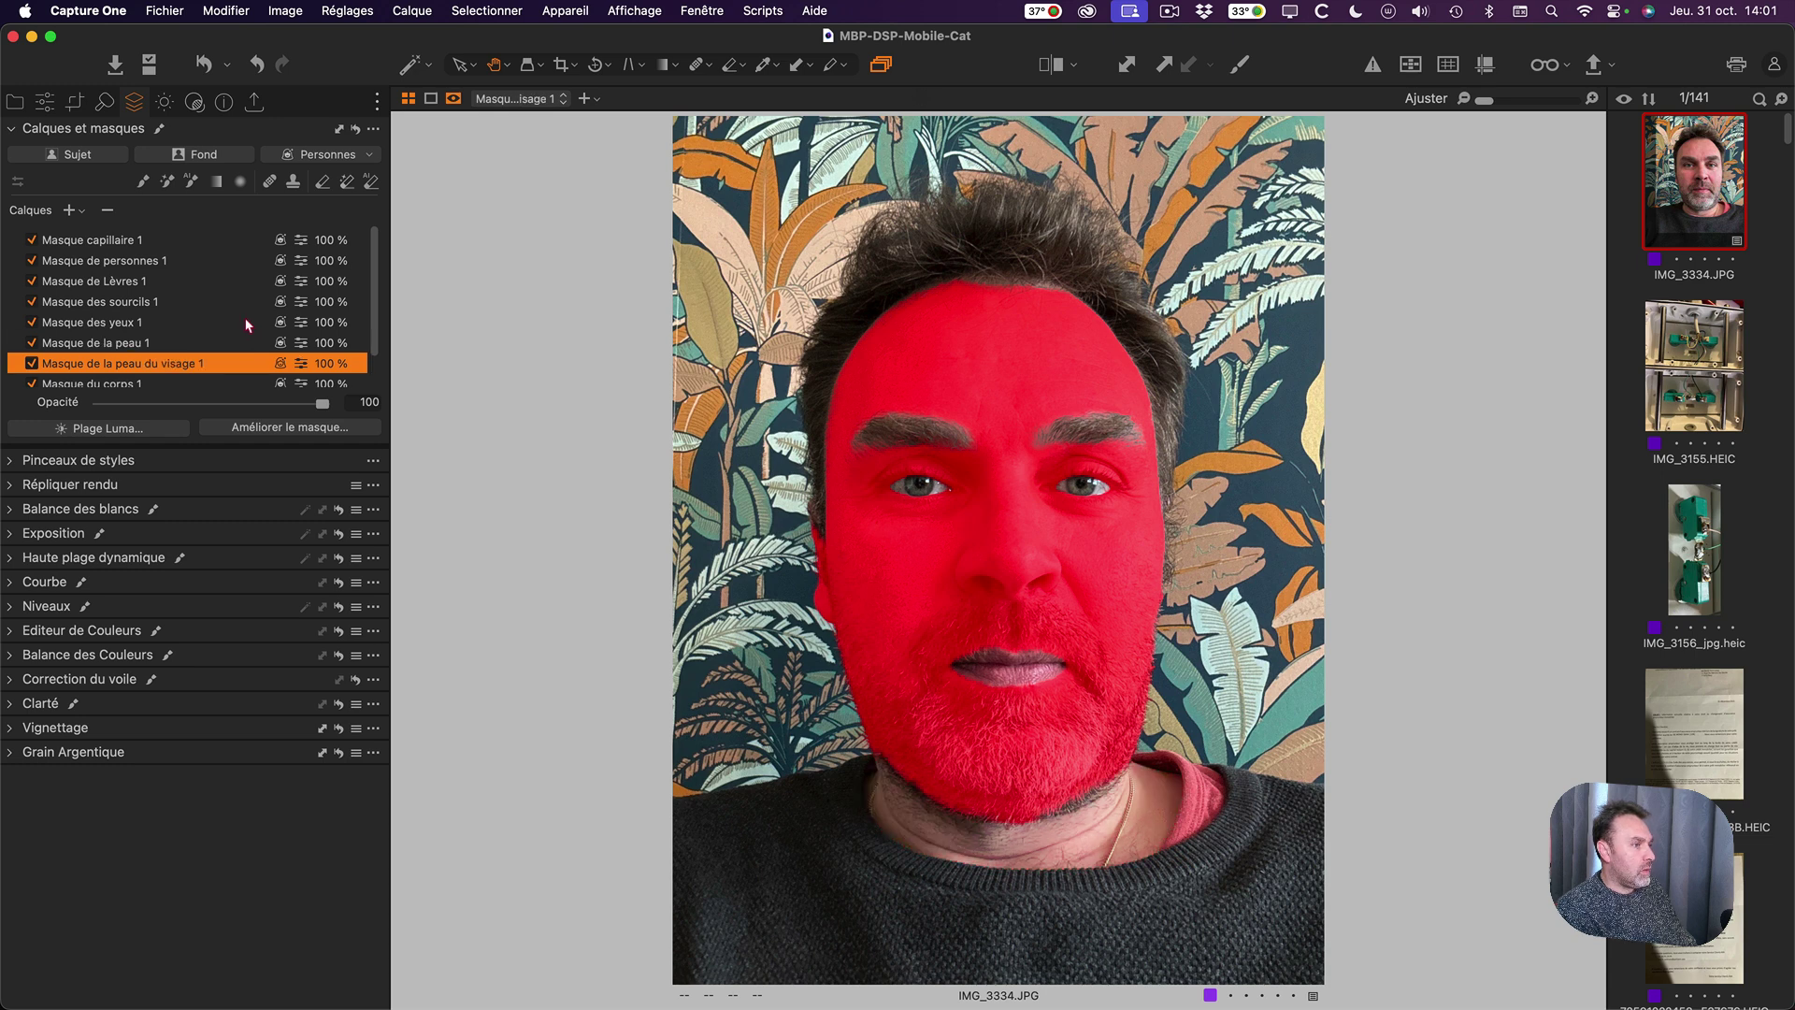
{"action": "key", "text": "Up"}
{"action": "key", "text": "Down"}
{"action": "key", "text": "Down"}
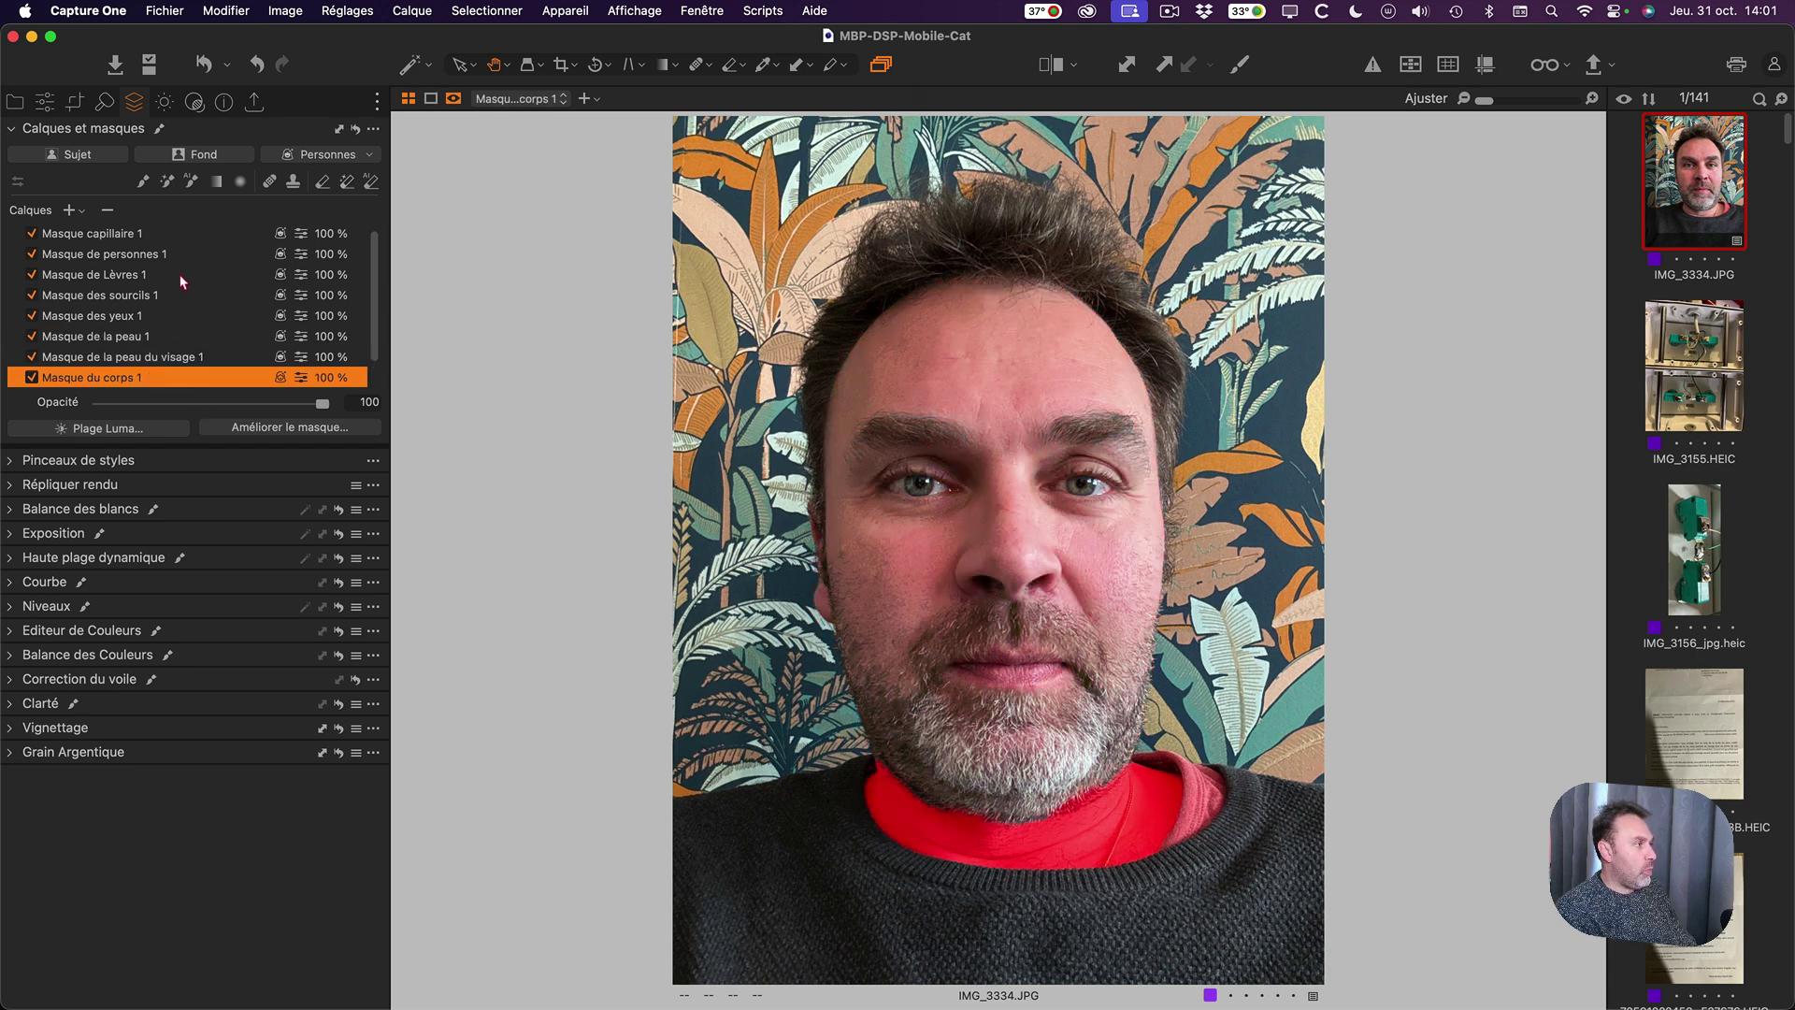
{"action": "scroll", "coordinate": [209, 337], "scroll_direction": "down", "scroll_amount": 1}
{"action": "scroll", "coordinate": [372, 252], "scroll_direction": "up", "scroll_amount": 1}
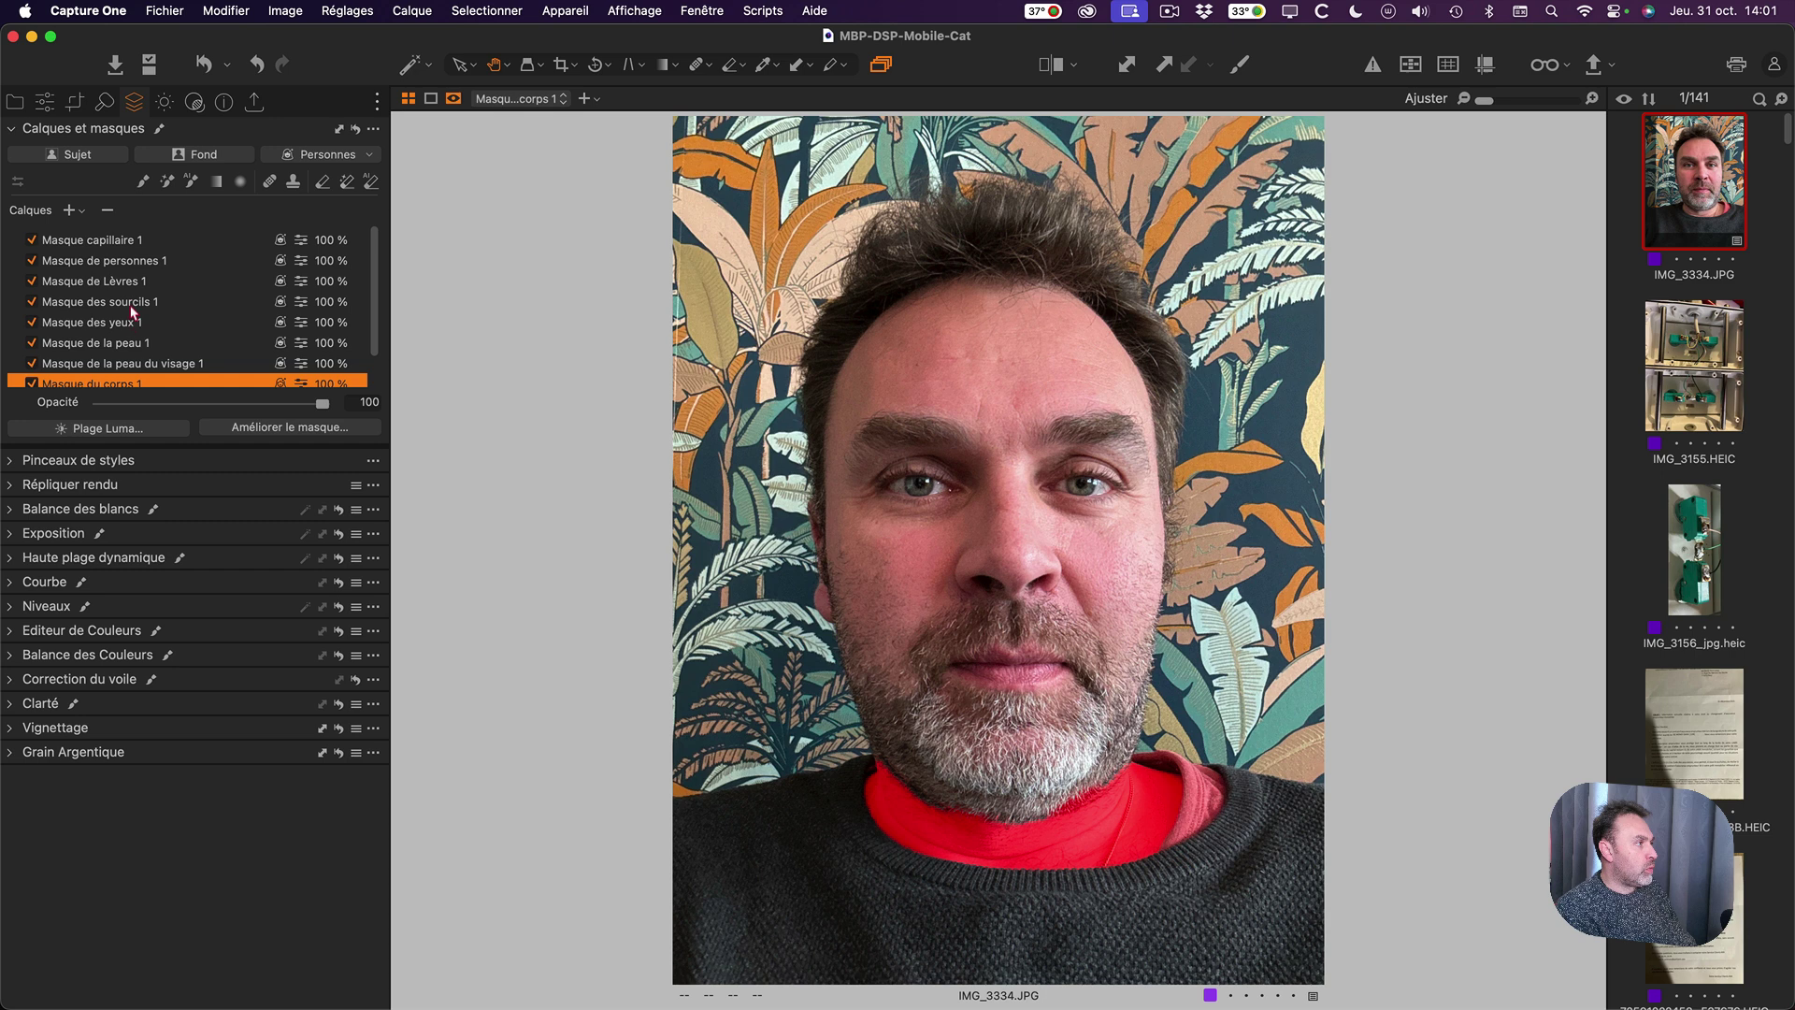
{"action": "left_click", "coordinate": [142, 241]}
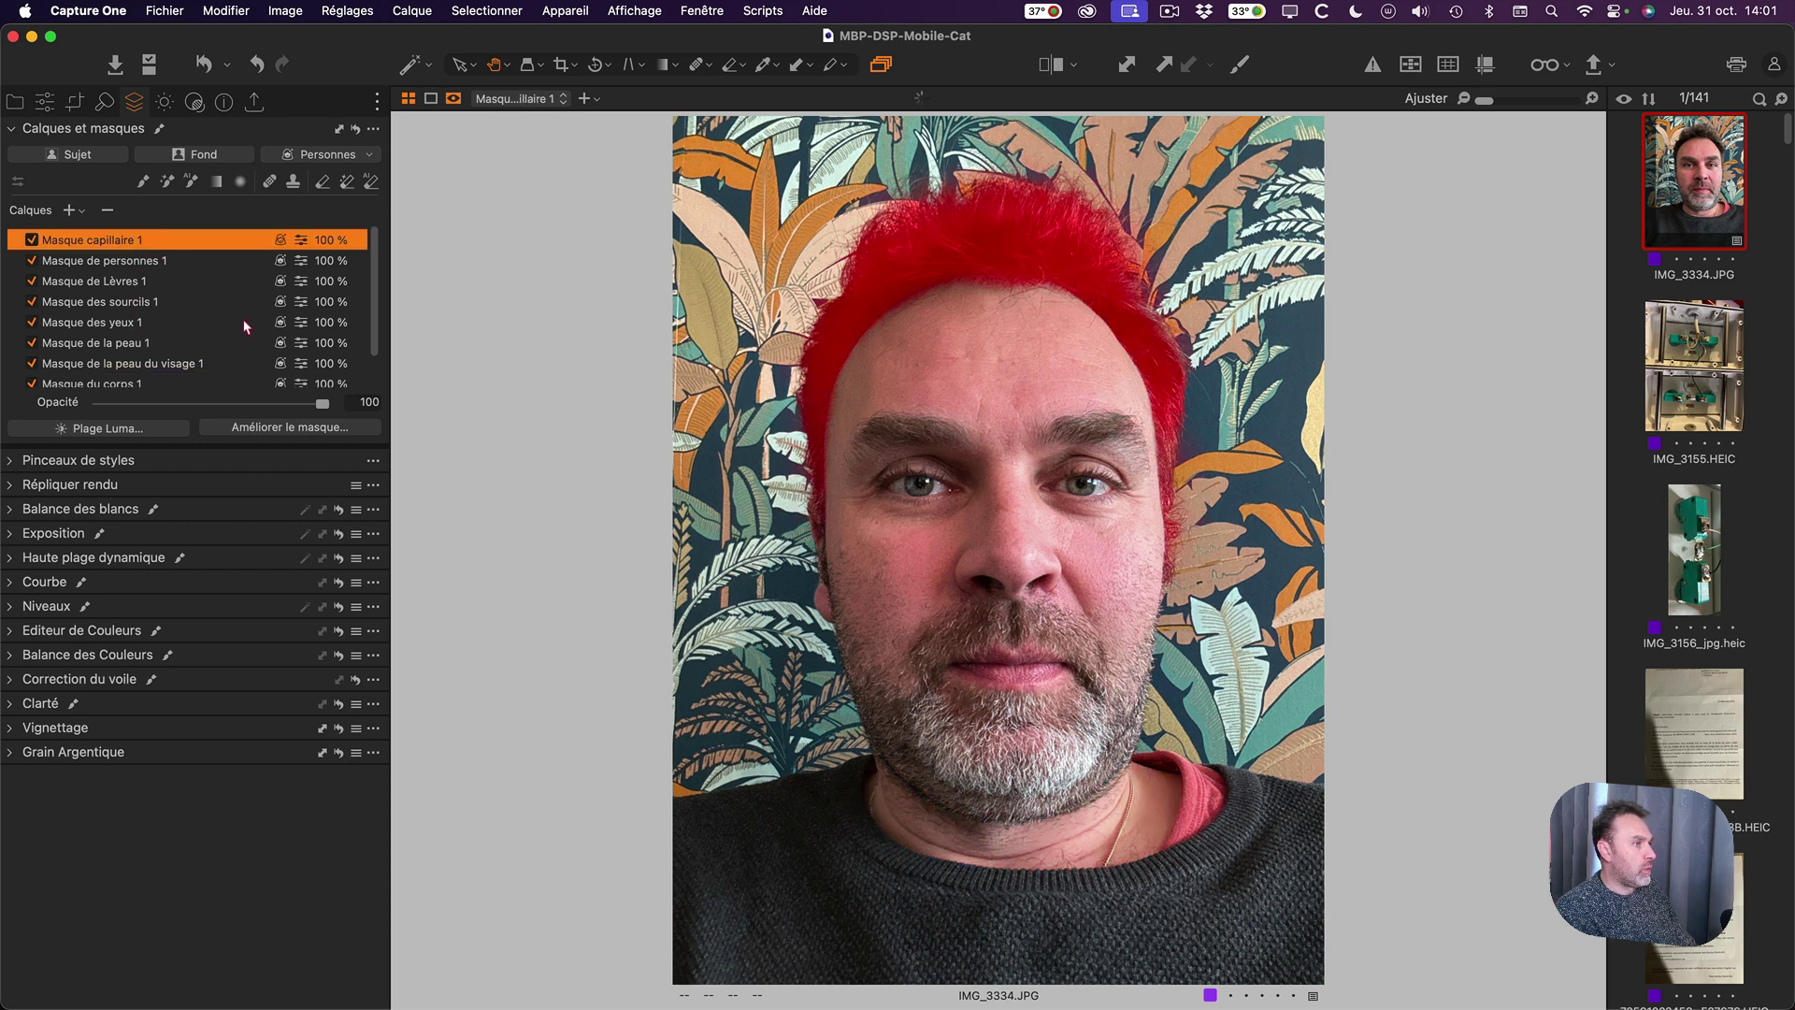
Try refining Masque capillaire 1 with Améliorer Masque at different Rayon values, and discard the preview.
{"action": "left_click", "coordinate": [289, 428]}
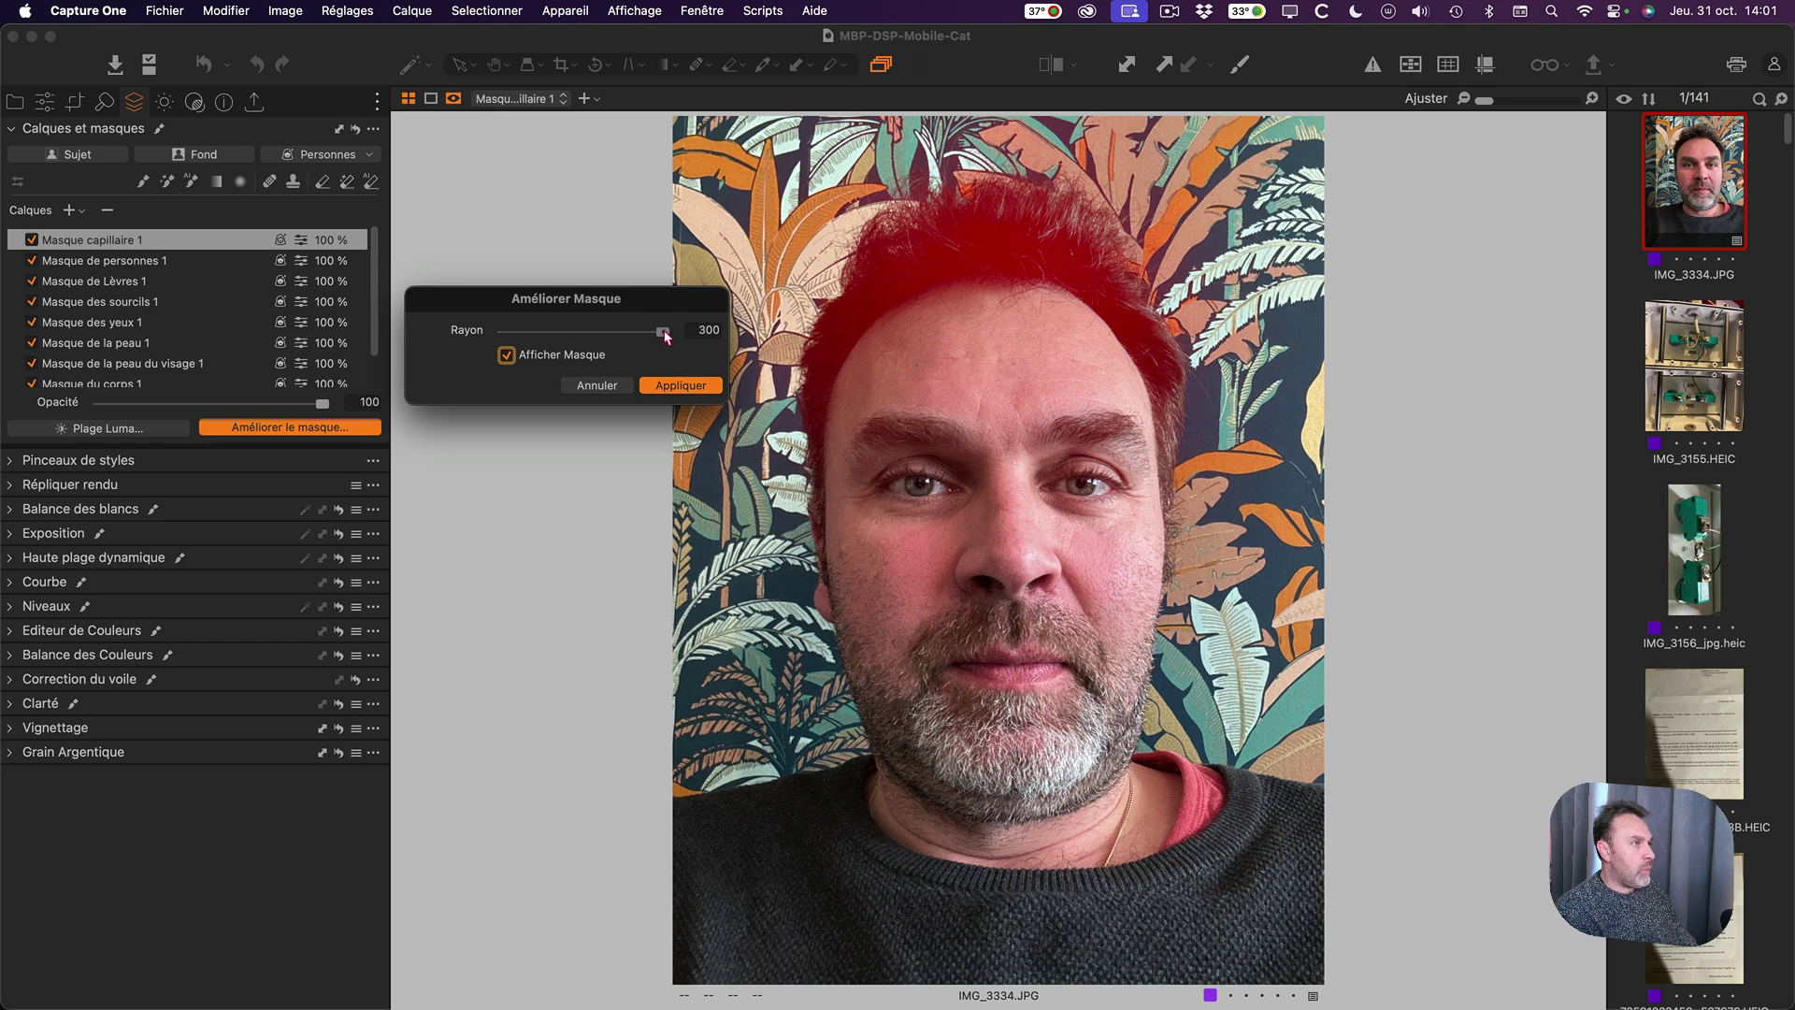
{"action": "mouse_move", "coordinate": [663, 334]}
{"action": "left_mouse_down"}
{"action": "mouse_move", "coordinate": [474, 337]}
{"action": "mouse_move", "coordinate": [648, 333]}
{"action": "mouse_move", "coordinate": [628, 333]}
{"action": "left_mouse_up"}
{"action": "left_click", "coordinate": [604, 387]}
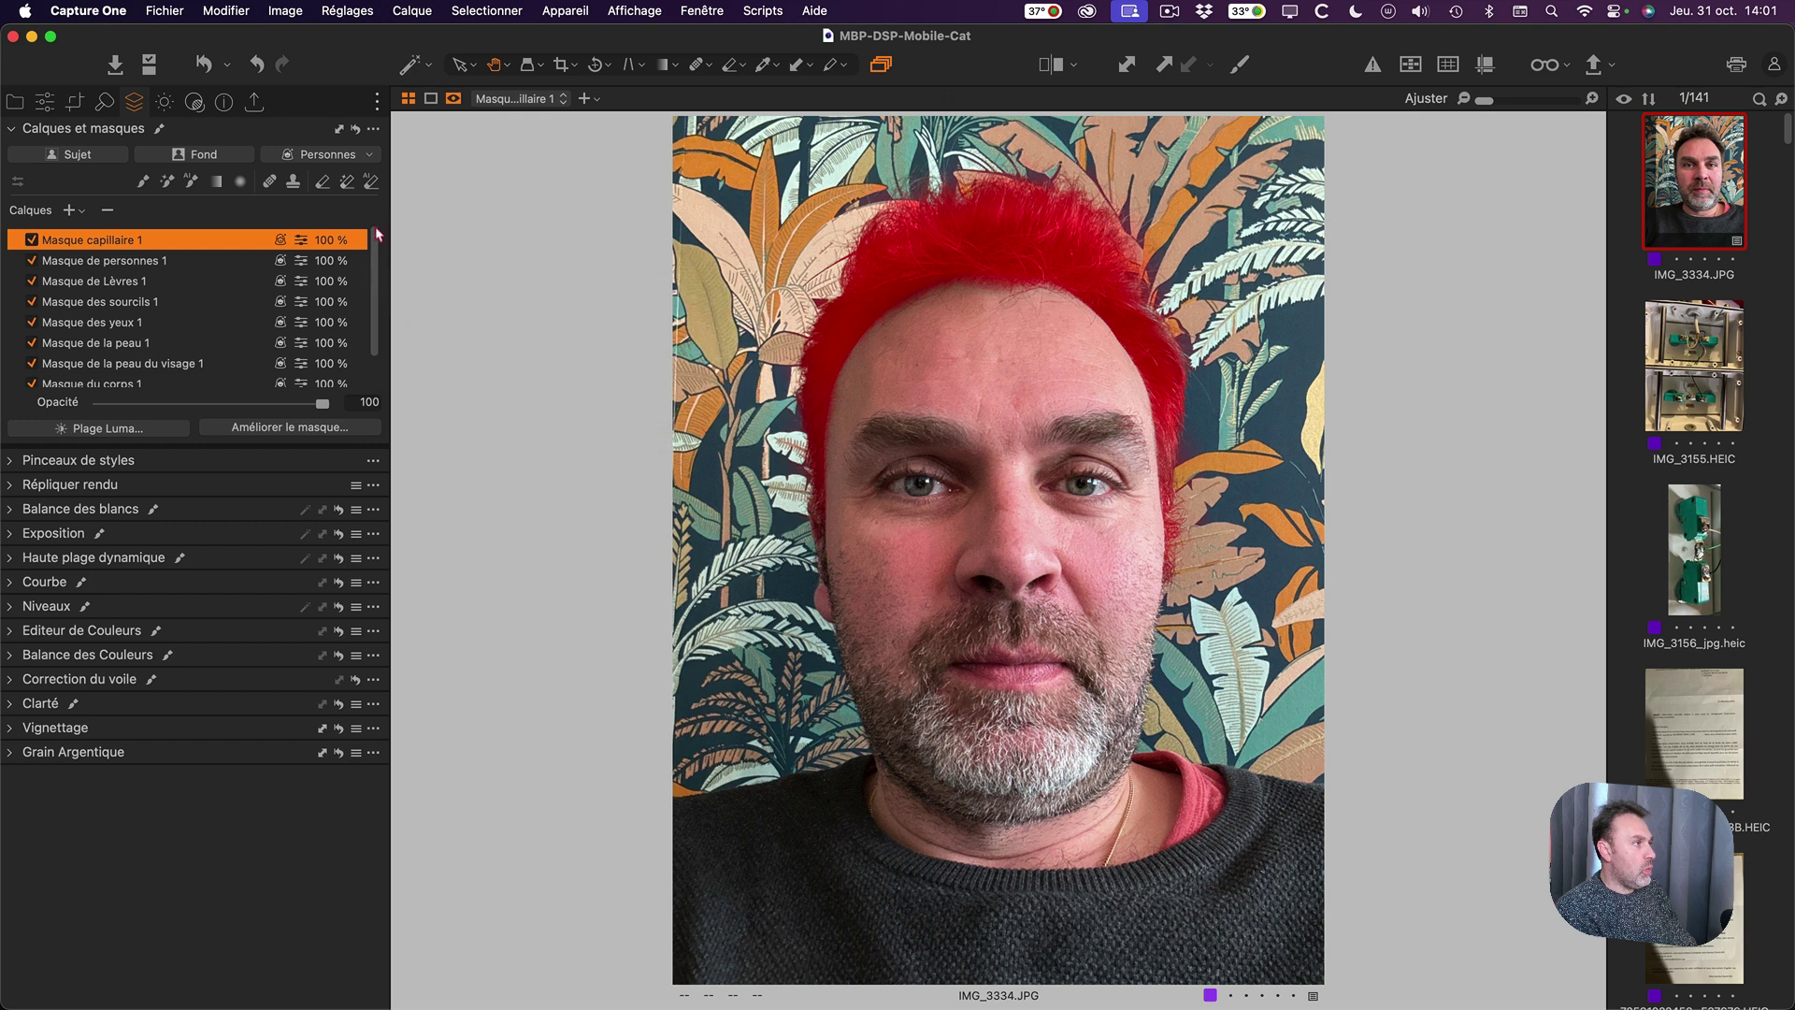
Try feathering Masque capillaire 1 with Contour Progressif Masque at Rayon 100, and discard the preview.
{"action": "left_click", "coordinate": [373, 131]}
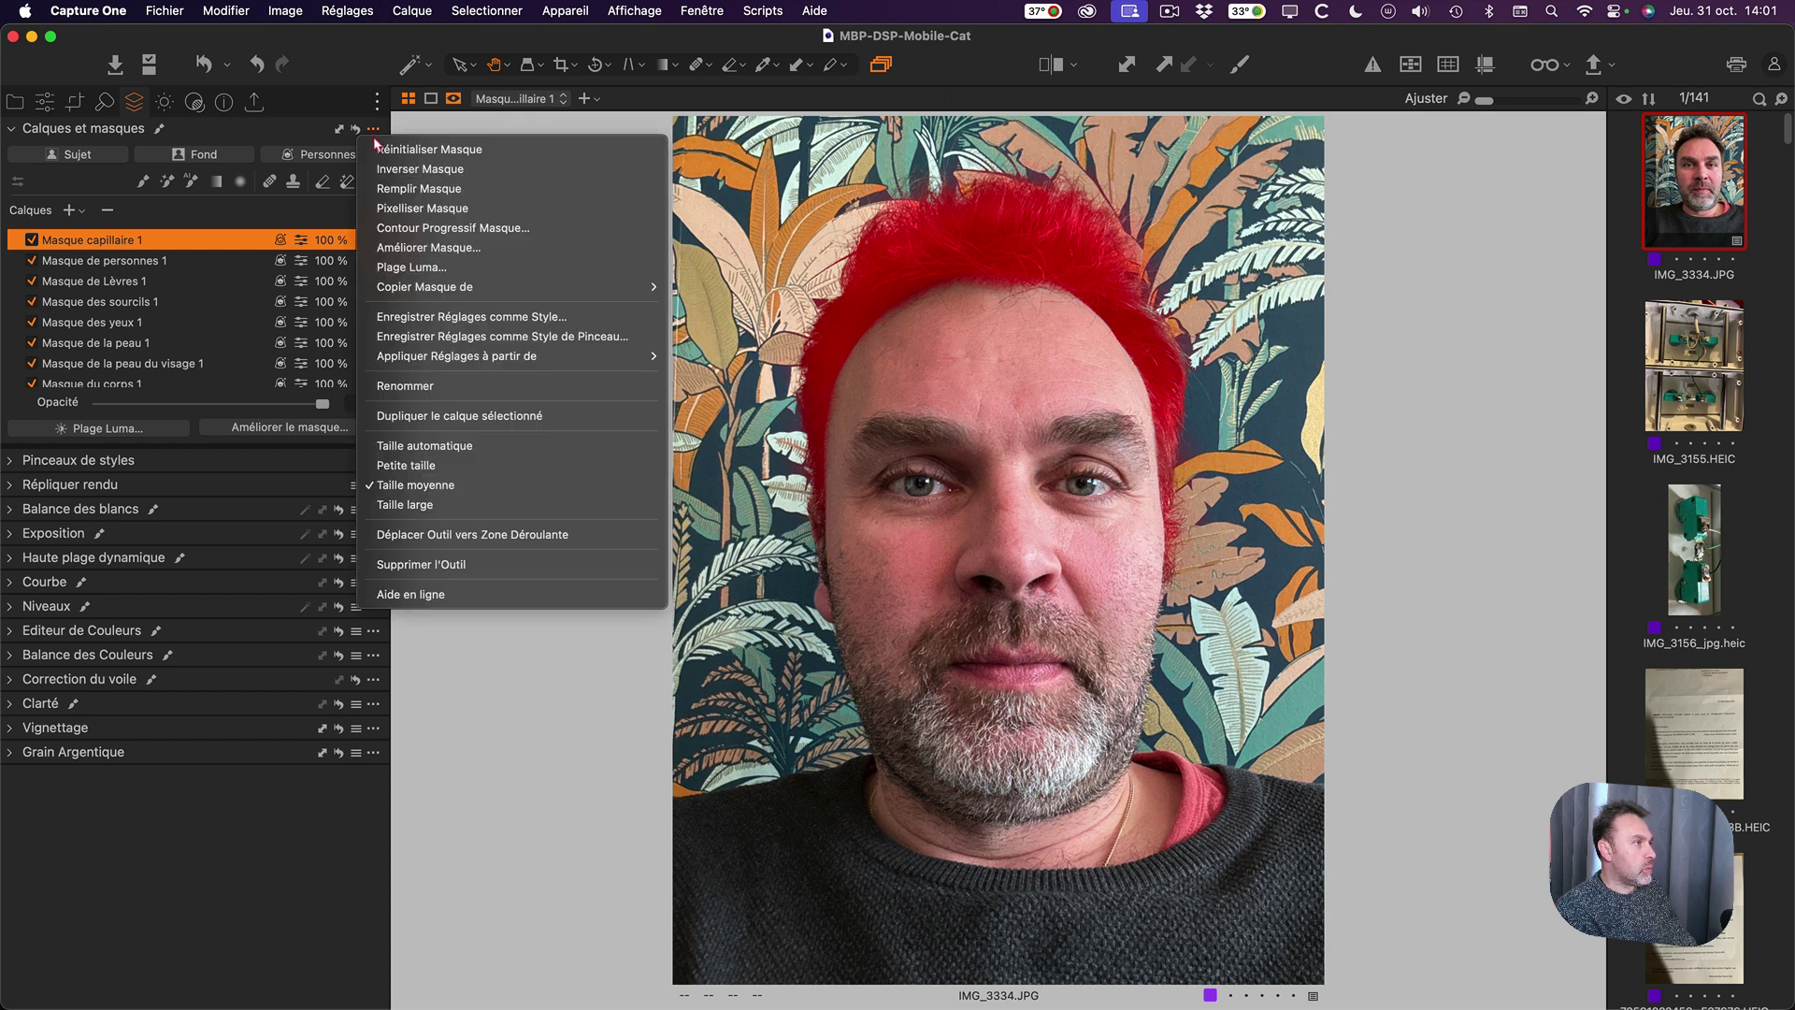
{"action": "left_click", "coordinate": [430, 228]}
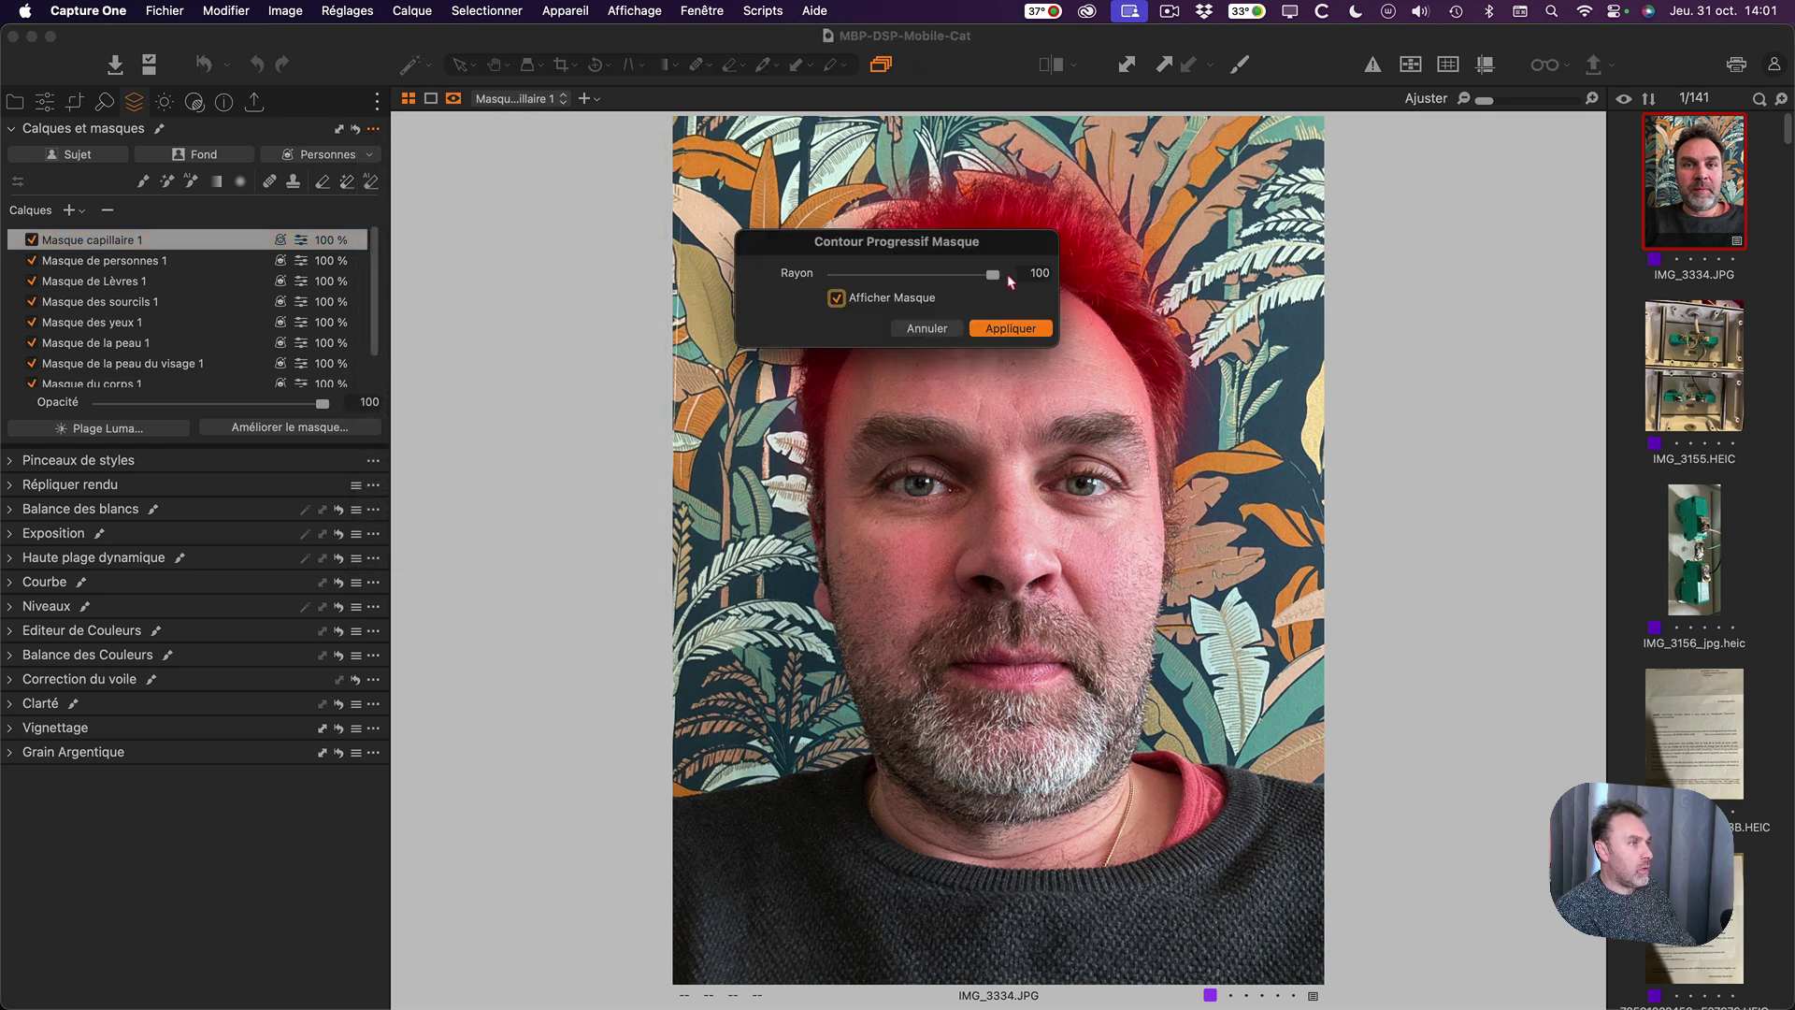
{"action": "left_click_drag", "start_coordinate": [934, 240], "coordinate": [748, 260]}
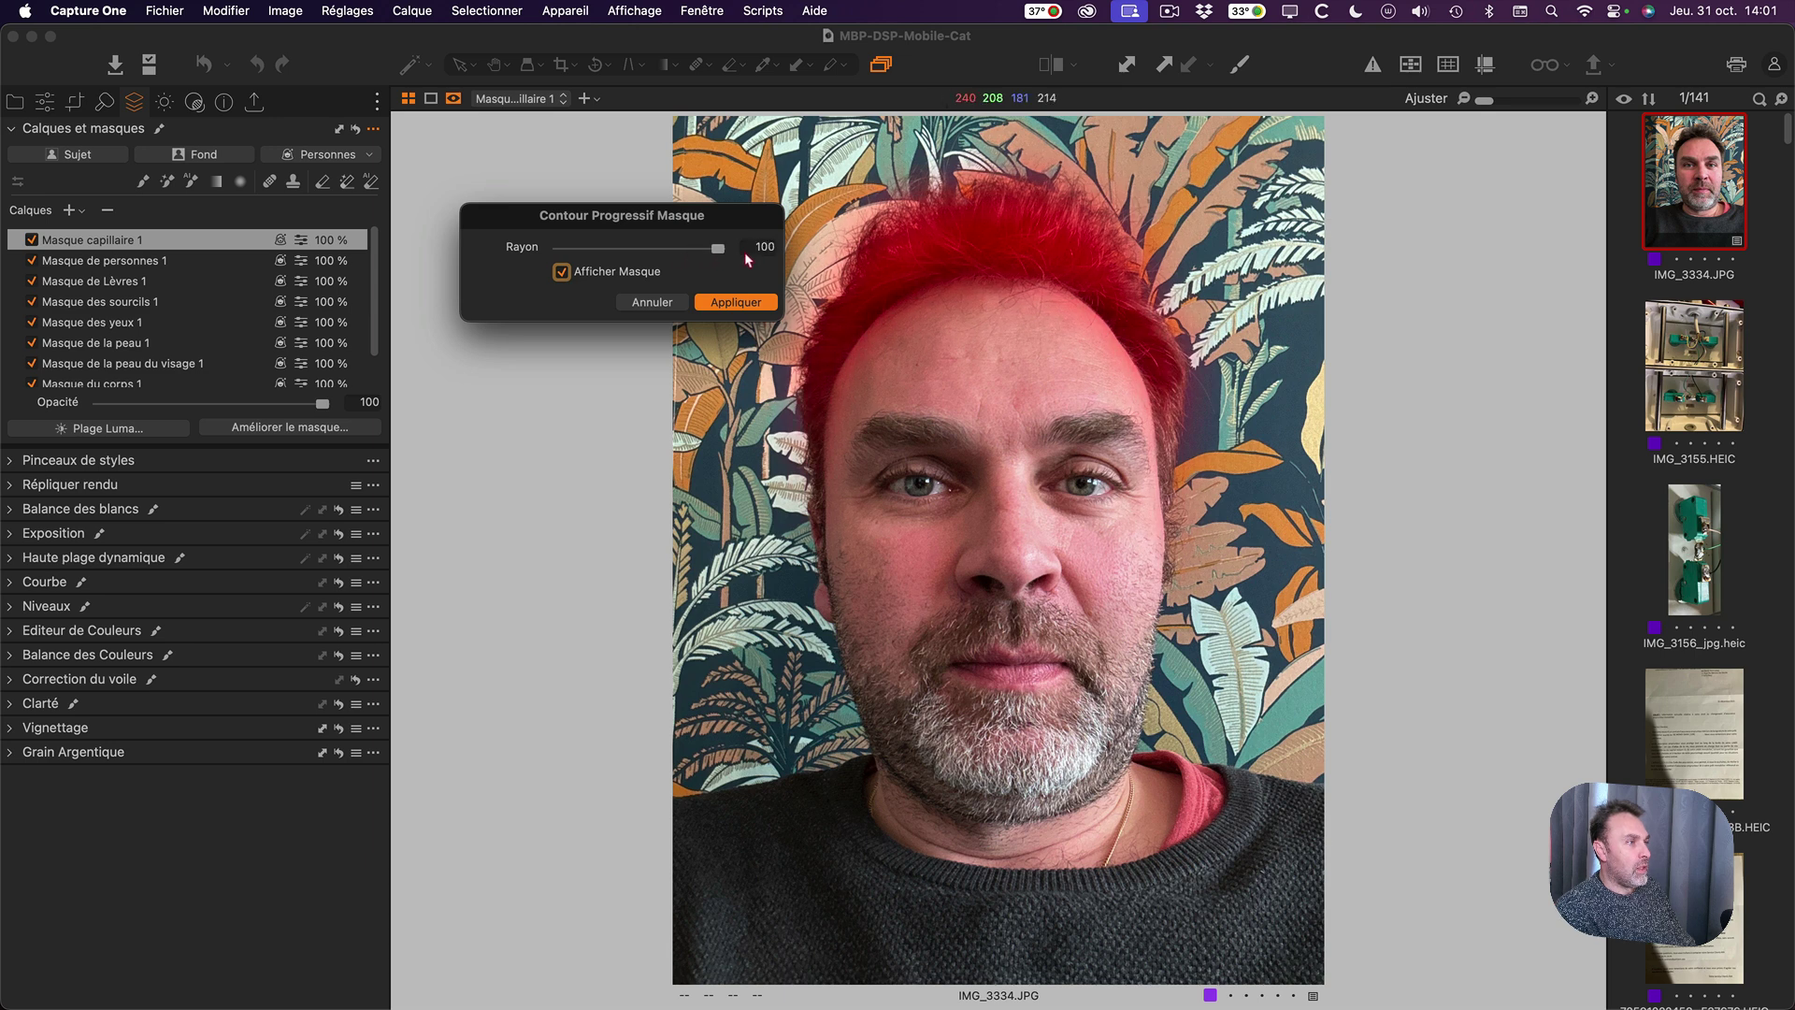
{"action": "left_click", "coordinate": [660, 305]}
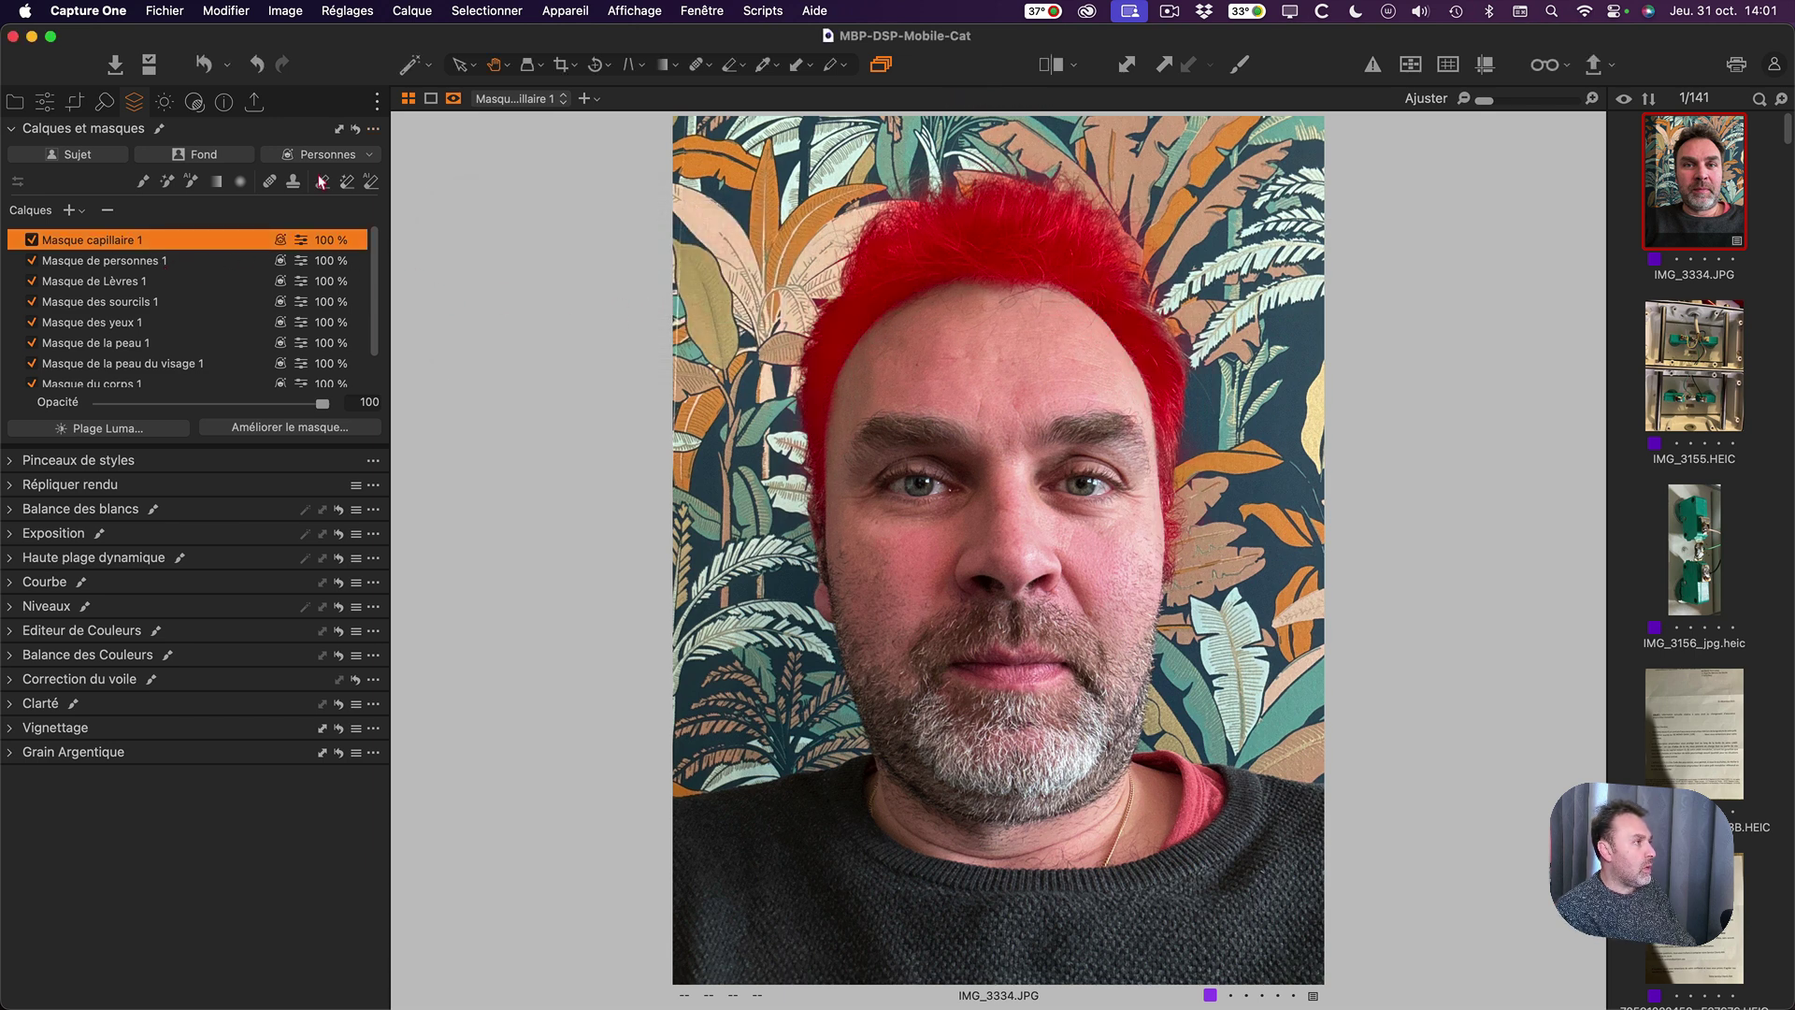
Examine the mask layers one by one from Masque capillaire 1 down to Masque du corps 1.
{"action": "left_click_drag", "start_coordinate": [377, 260], "coordinate": [381, 240]}
{"action": "key", "text": "Down"}
{"action": "key", "text": "Down"}
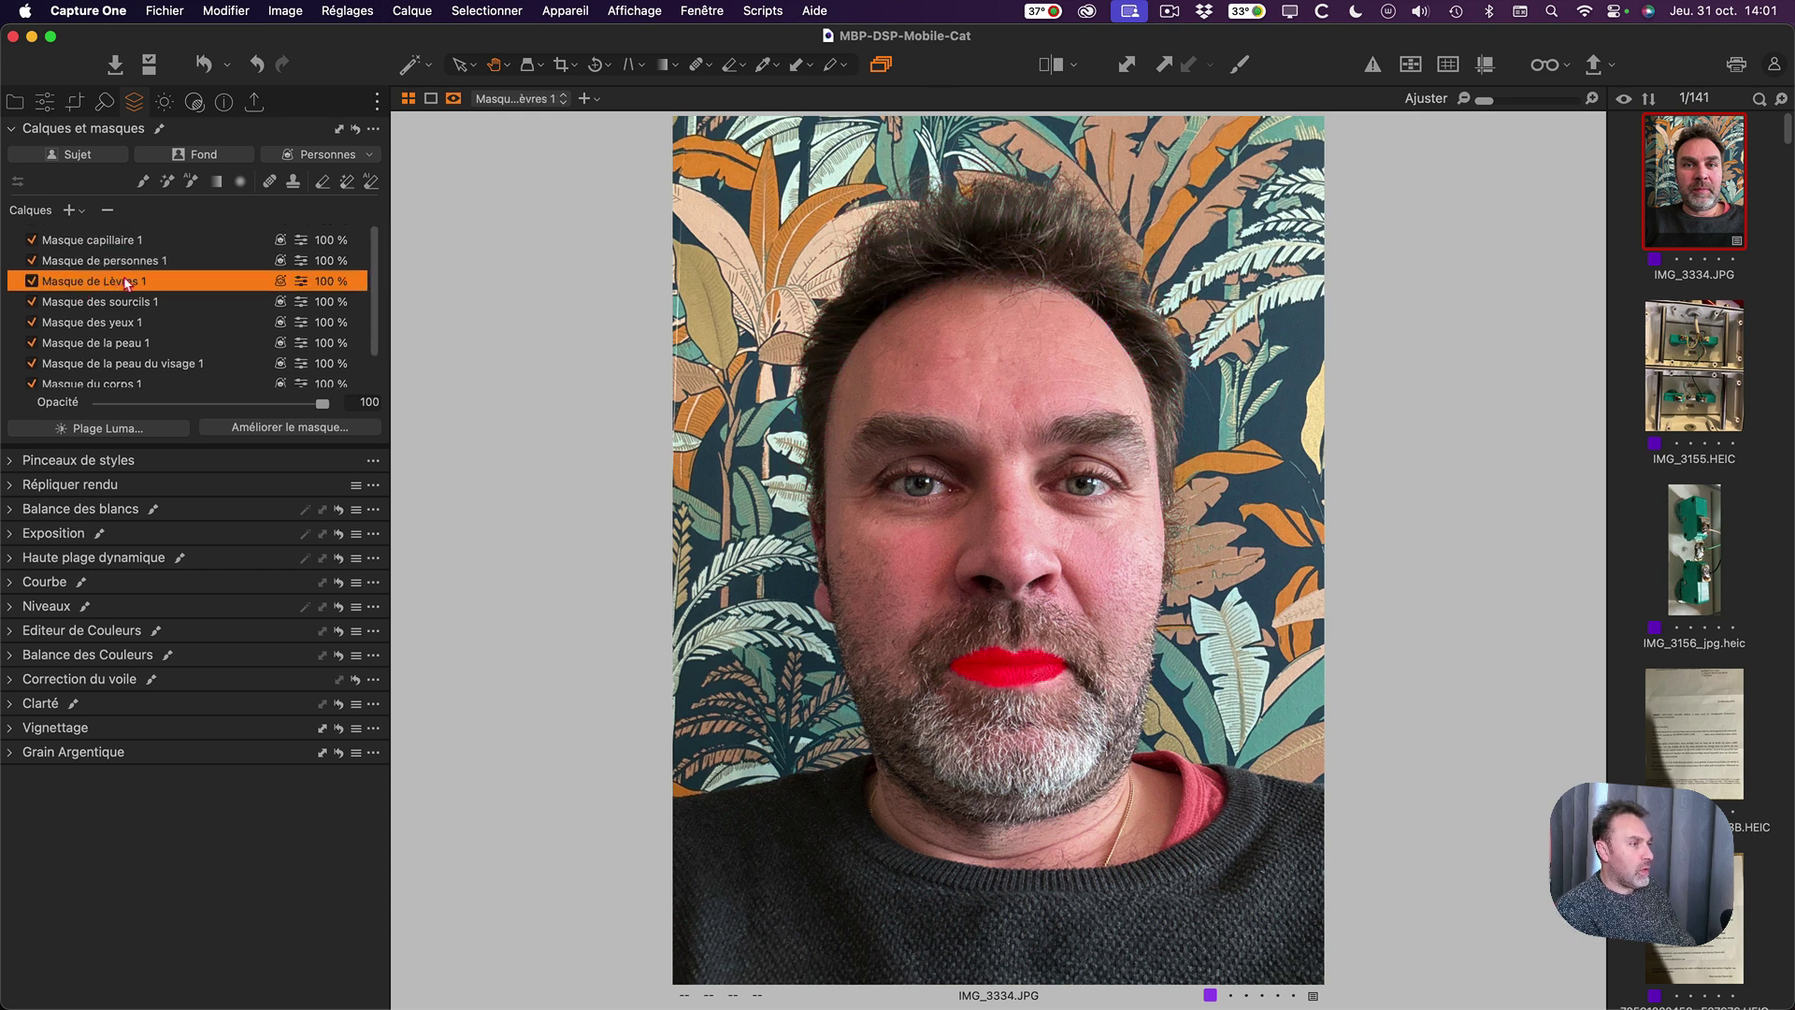
{"action": "key", "text": "Down"}
{"action": "key", "text": "Down"}
{"action": "key", "text": "Down"}
{"action": "key", "text": "Down"}
{"action": "key", "text": "Down"}
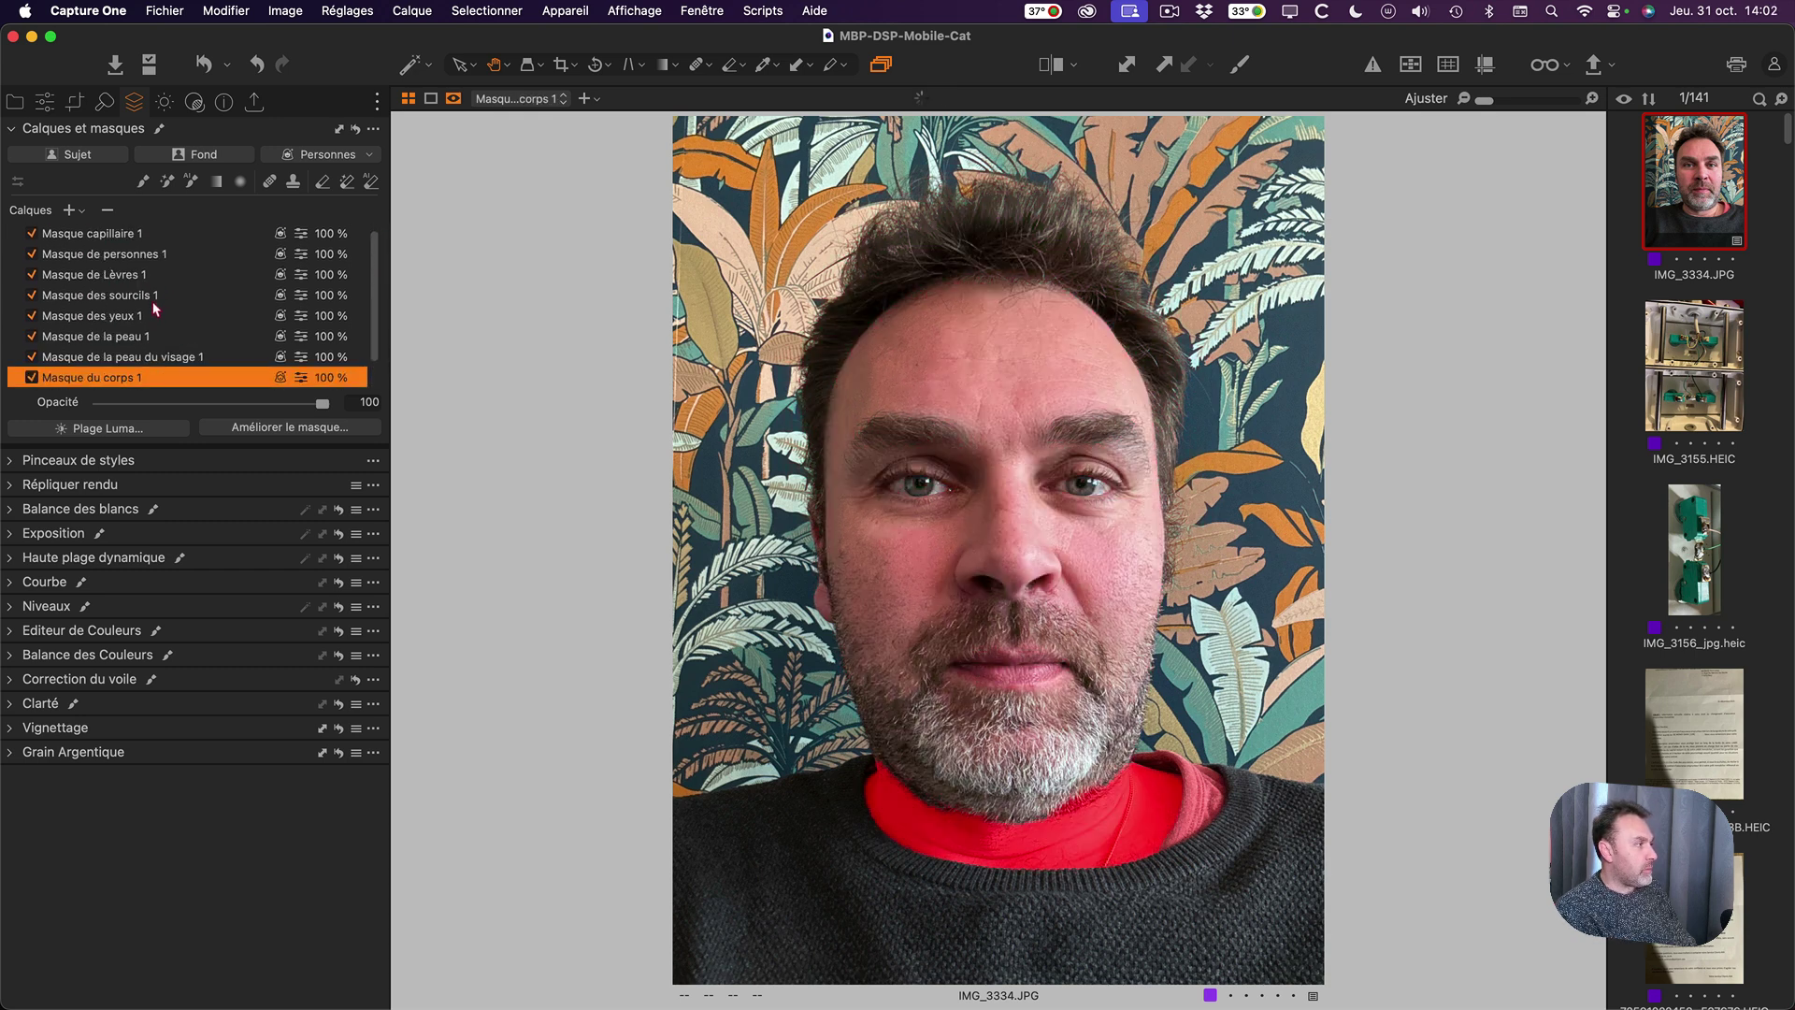
{"action": "scroll", "coordinate": [373, 347], "scroll_direction": "down", "scroll_amount": 2}
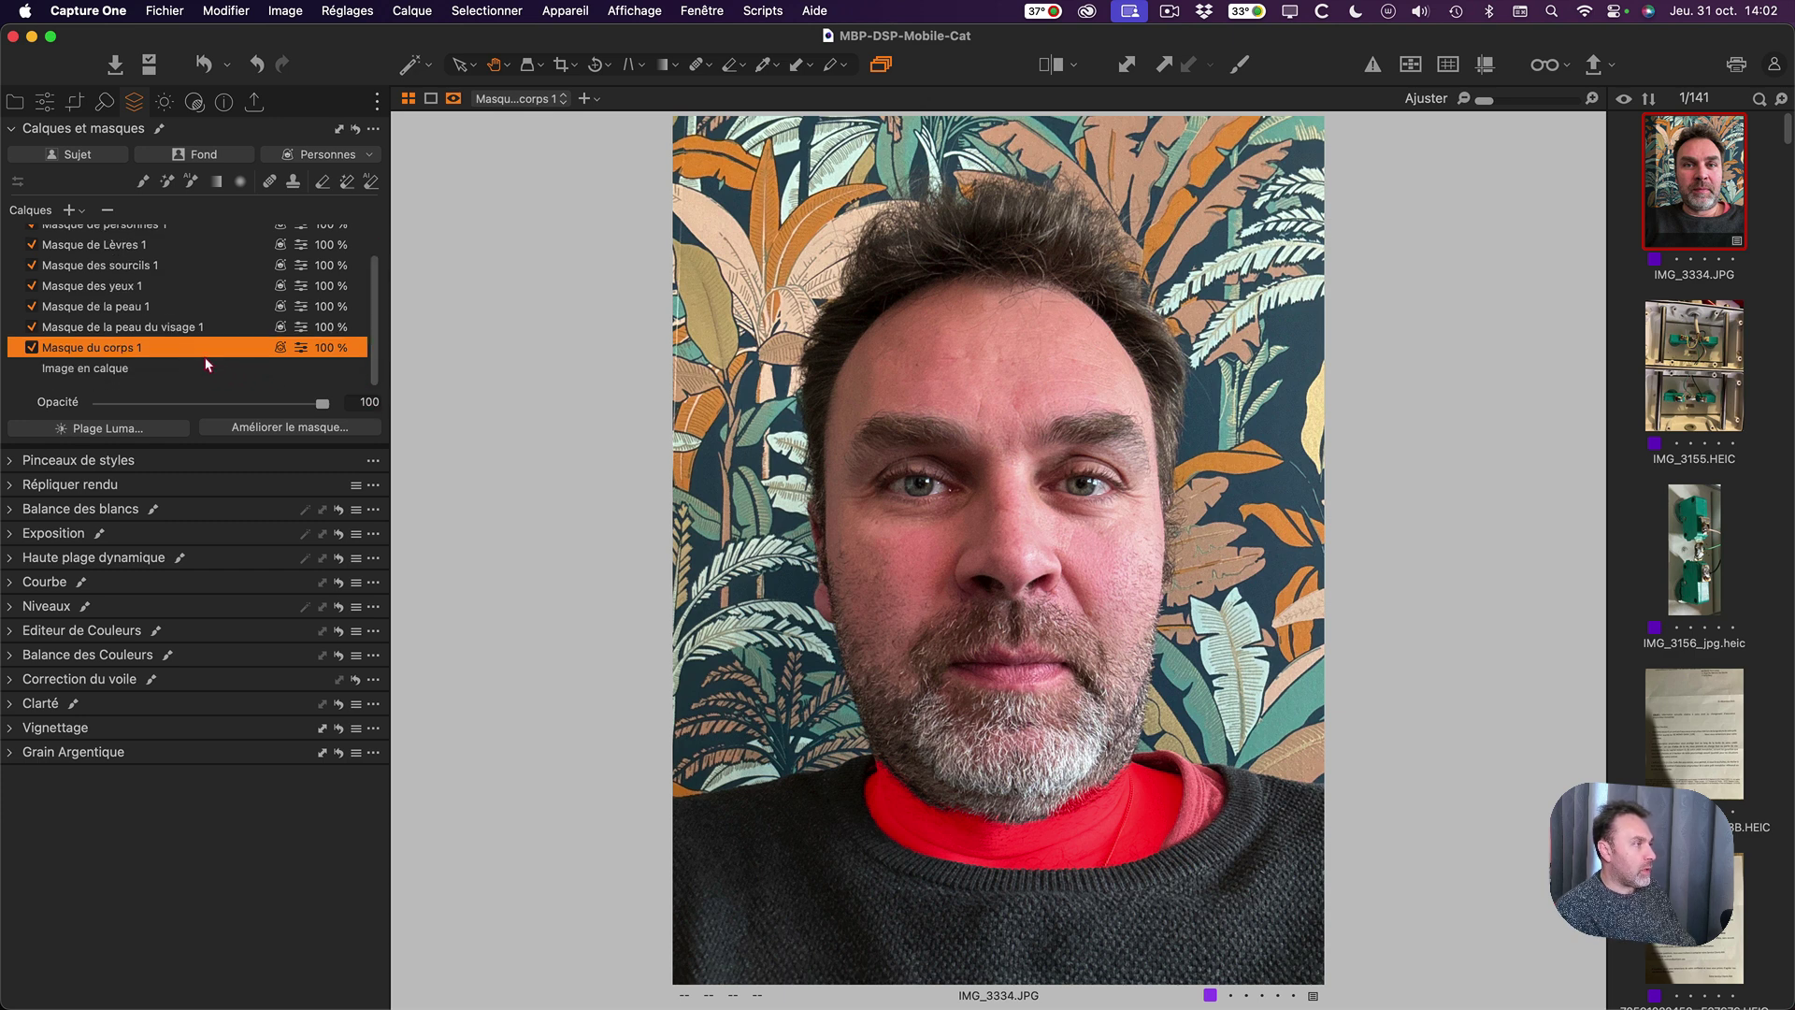
{"action": "scroll", "coordinate": [207, 366], "scroll_direction": "up", "scroll_amount": 2}
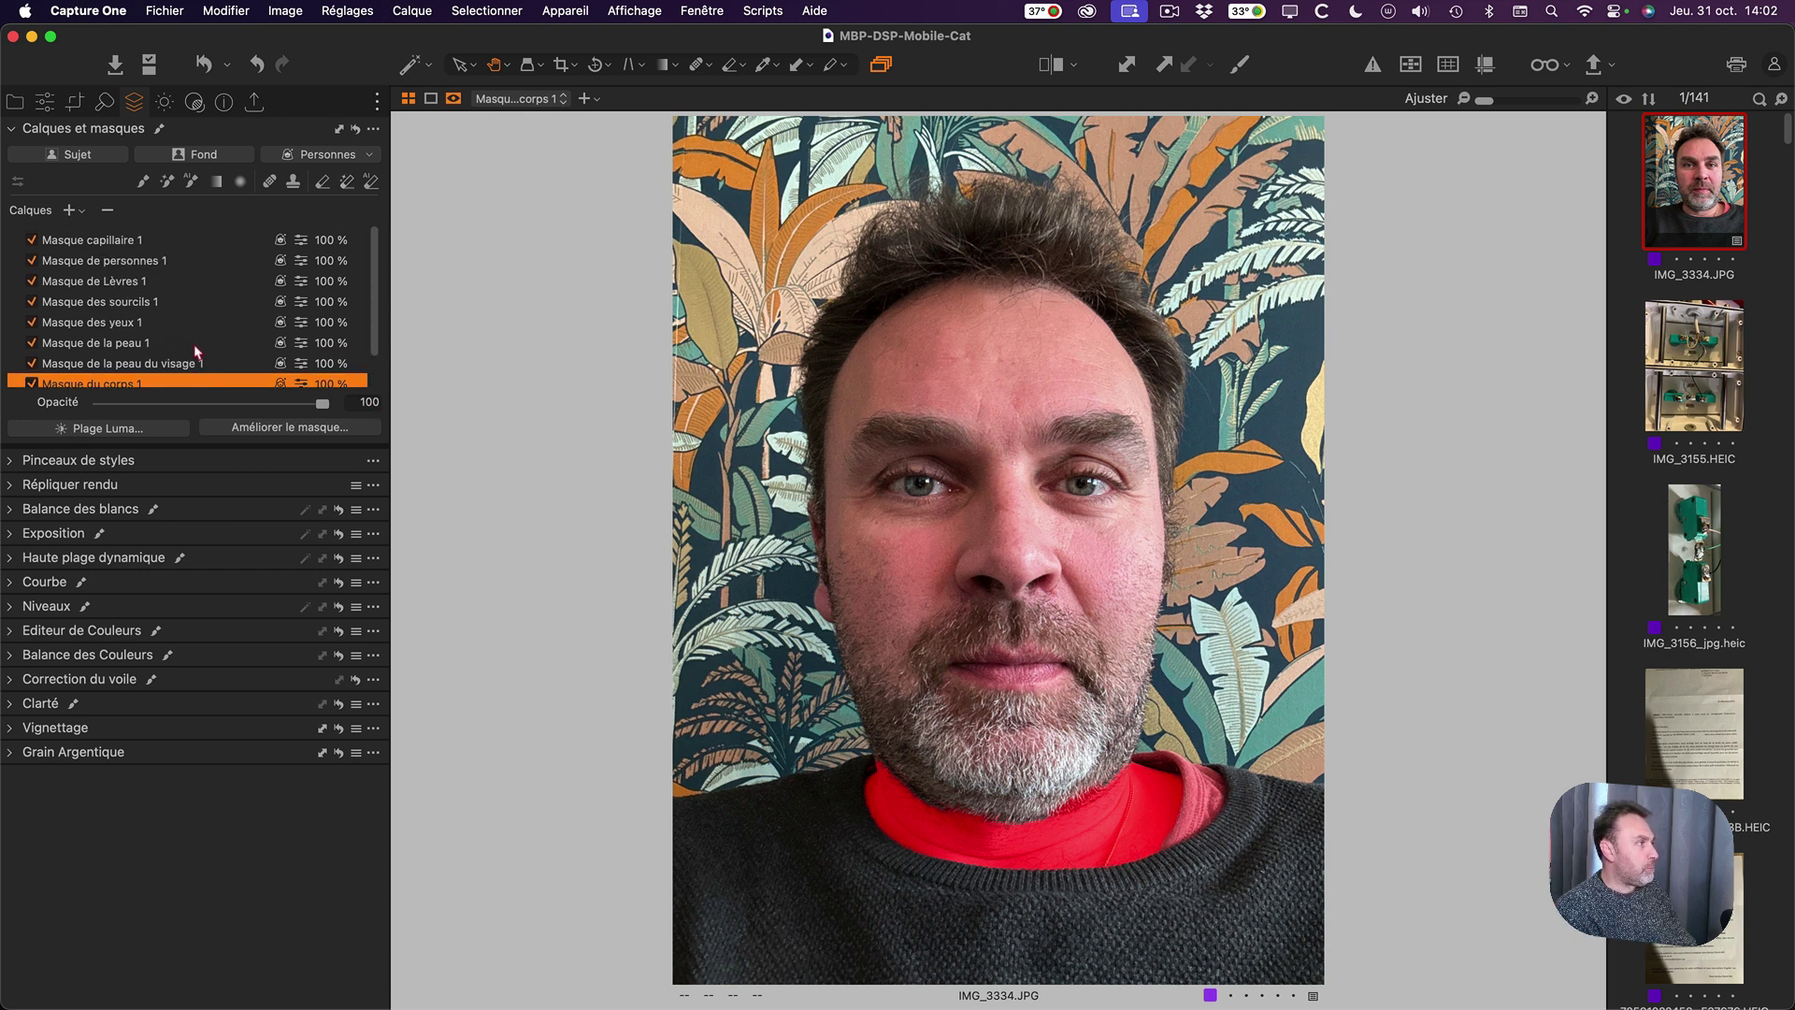
{"action": "scroll", "coordinate": [178, 332], "scroll_direction": "down", "scroll_amount": 2}
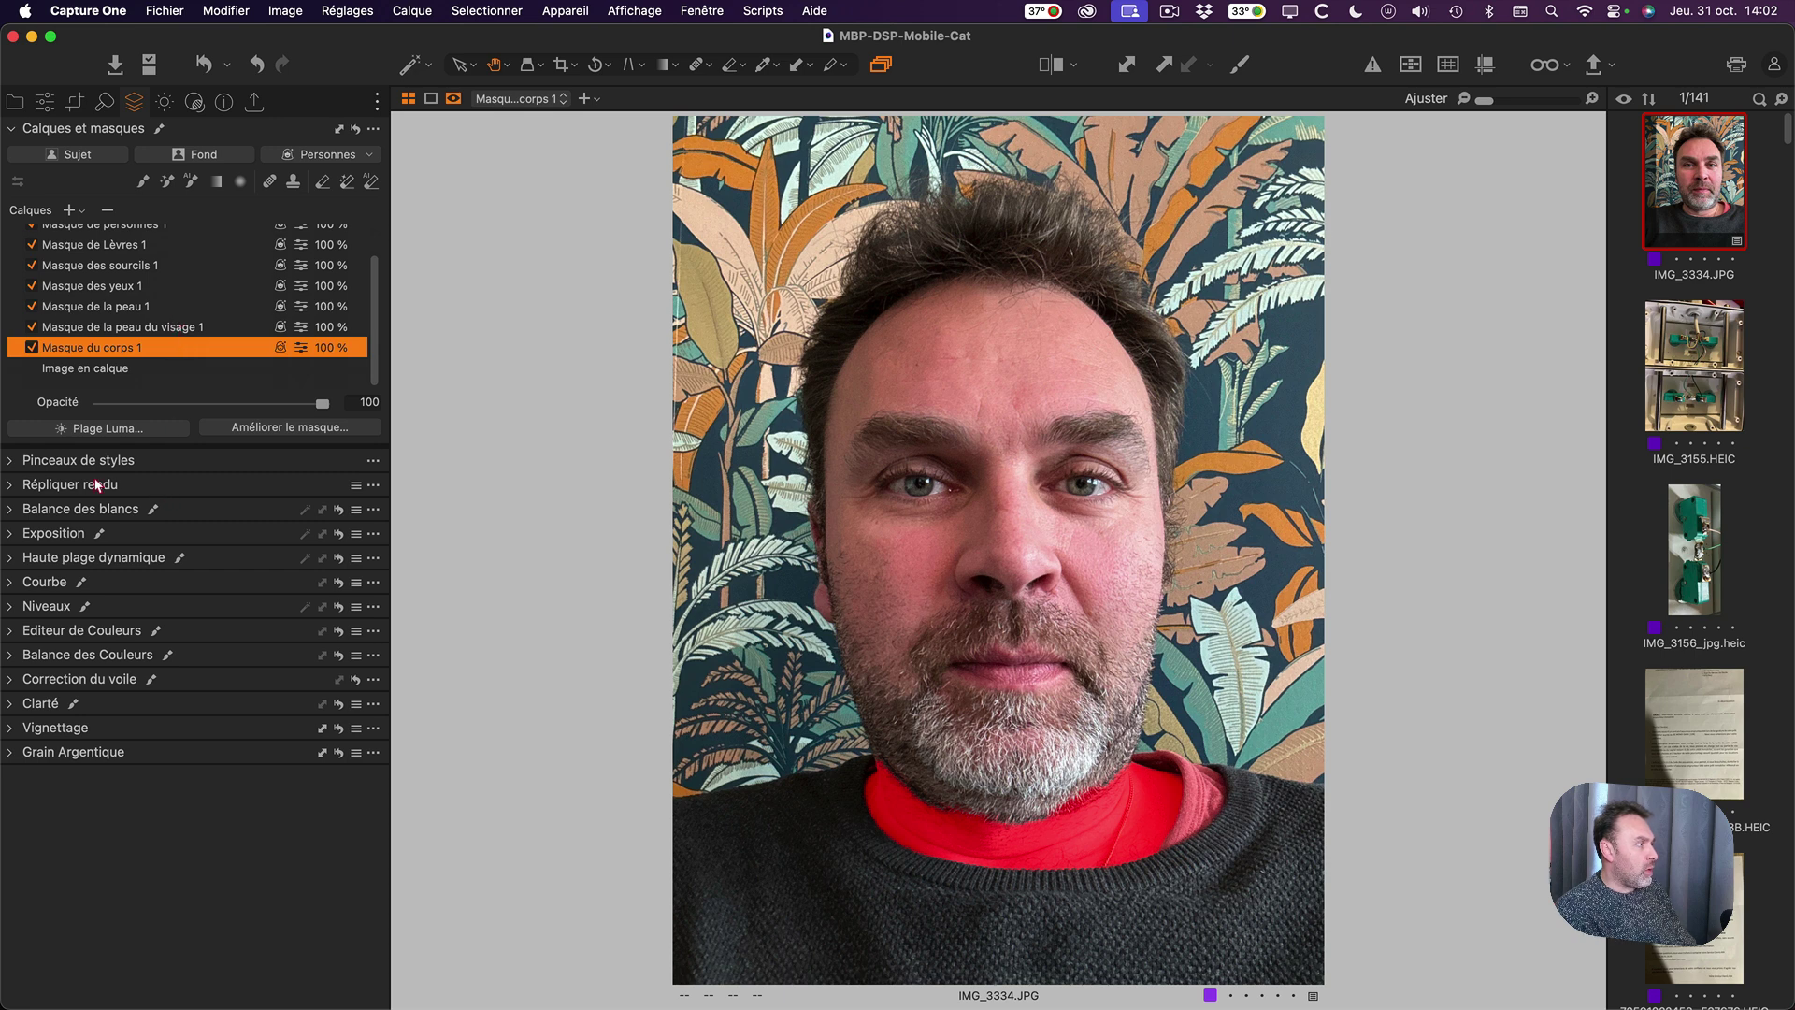
View the Répliquer rendu settings briefly, and display the Masque de la peau du visage 1 overlay.
{"action": "left_click", "coordinate": [10, 489]}
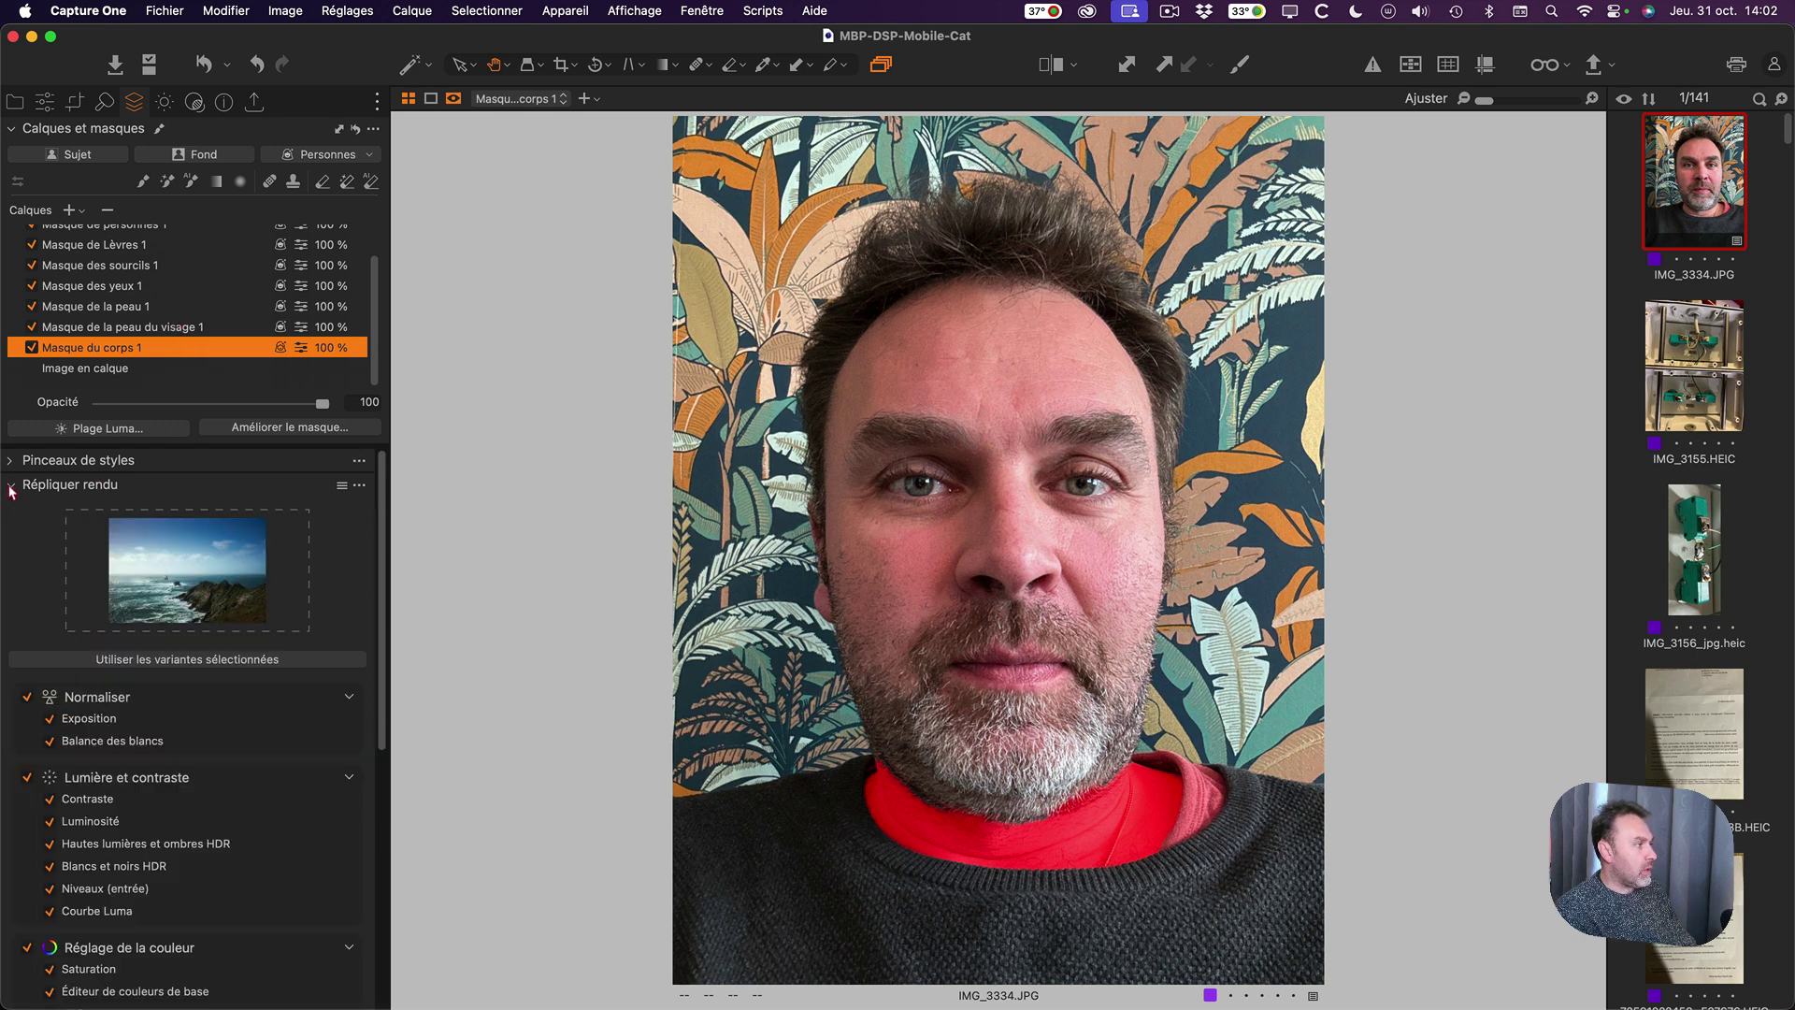
{"action": "left_click", "coordinate": [26, 488]}
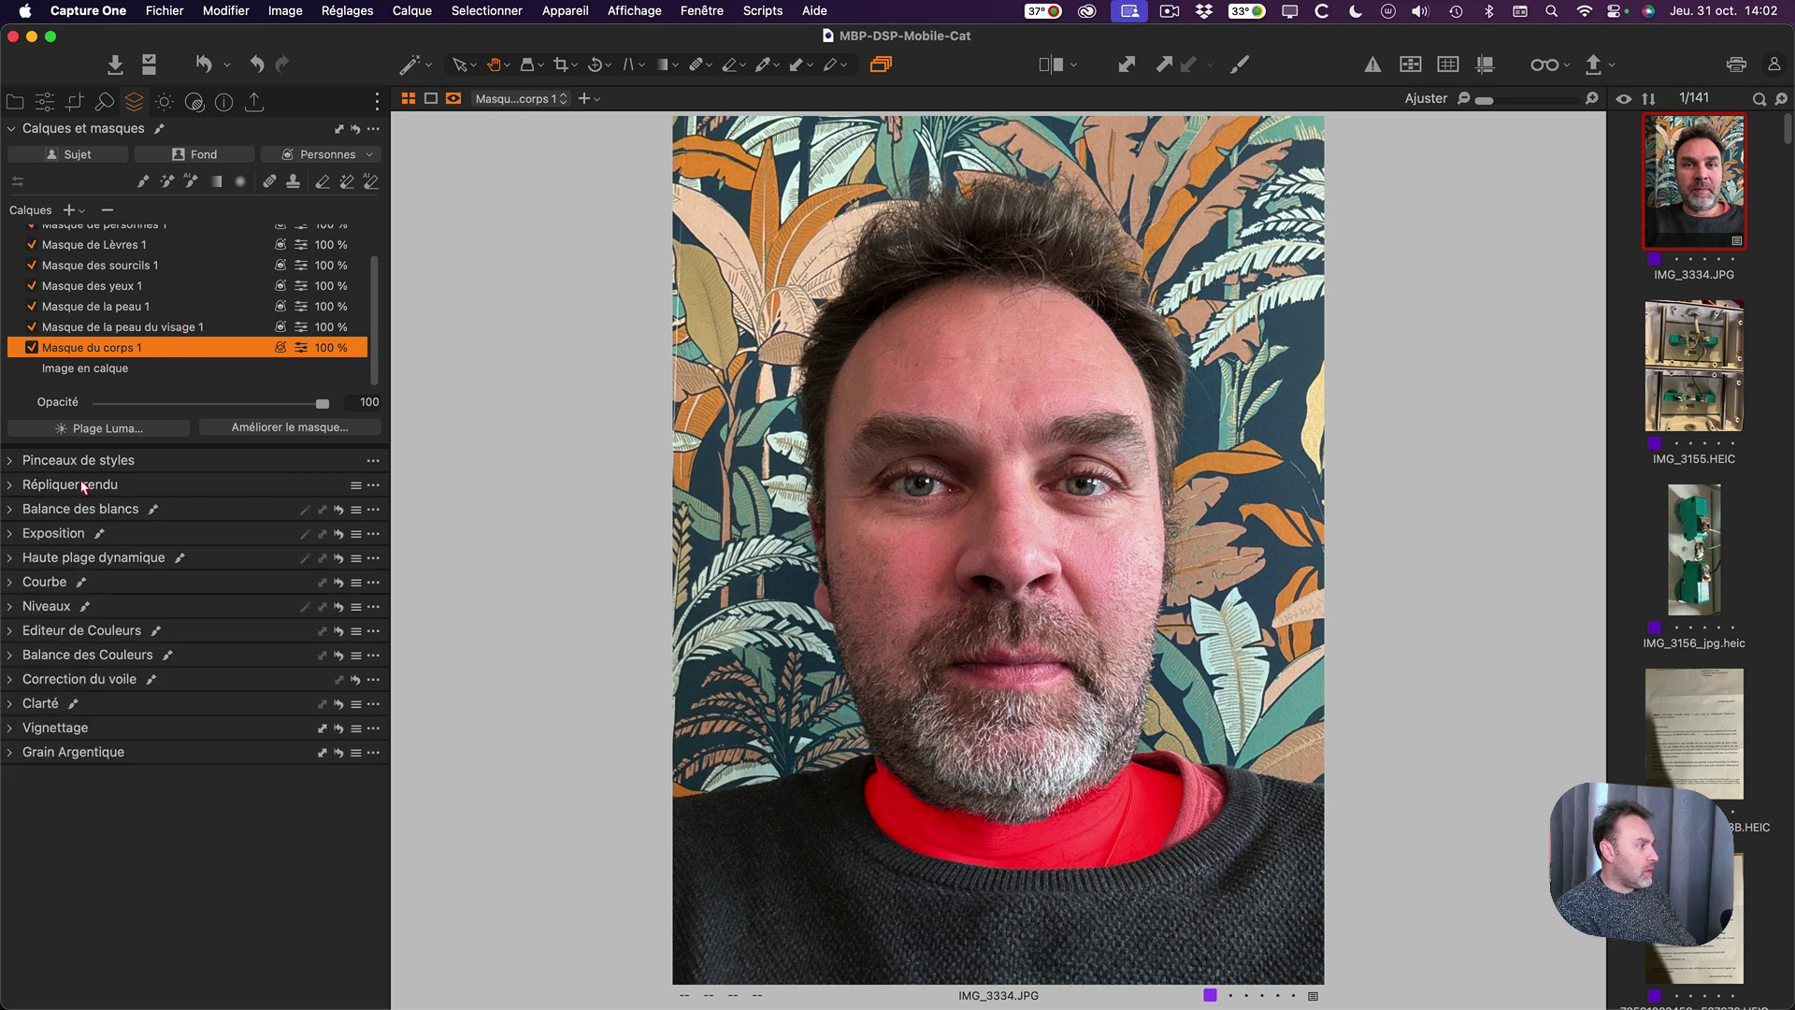
{"action": "left_click", "coordinate": [136, 329]}
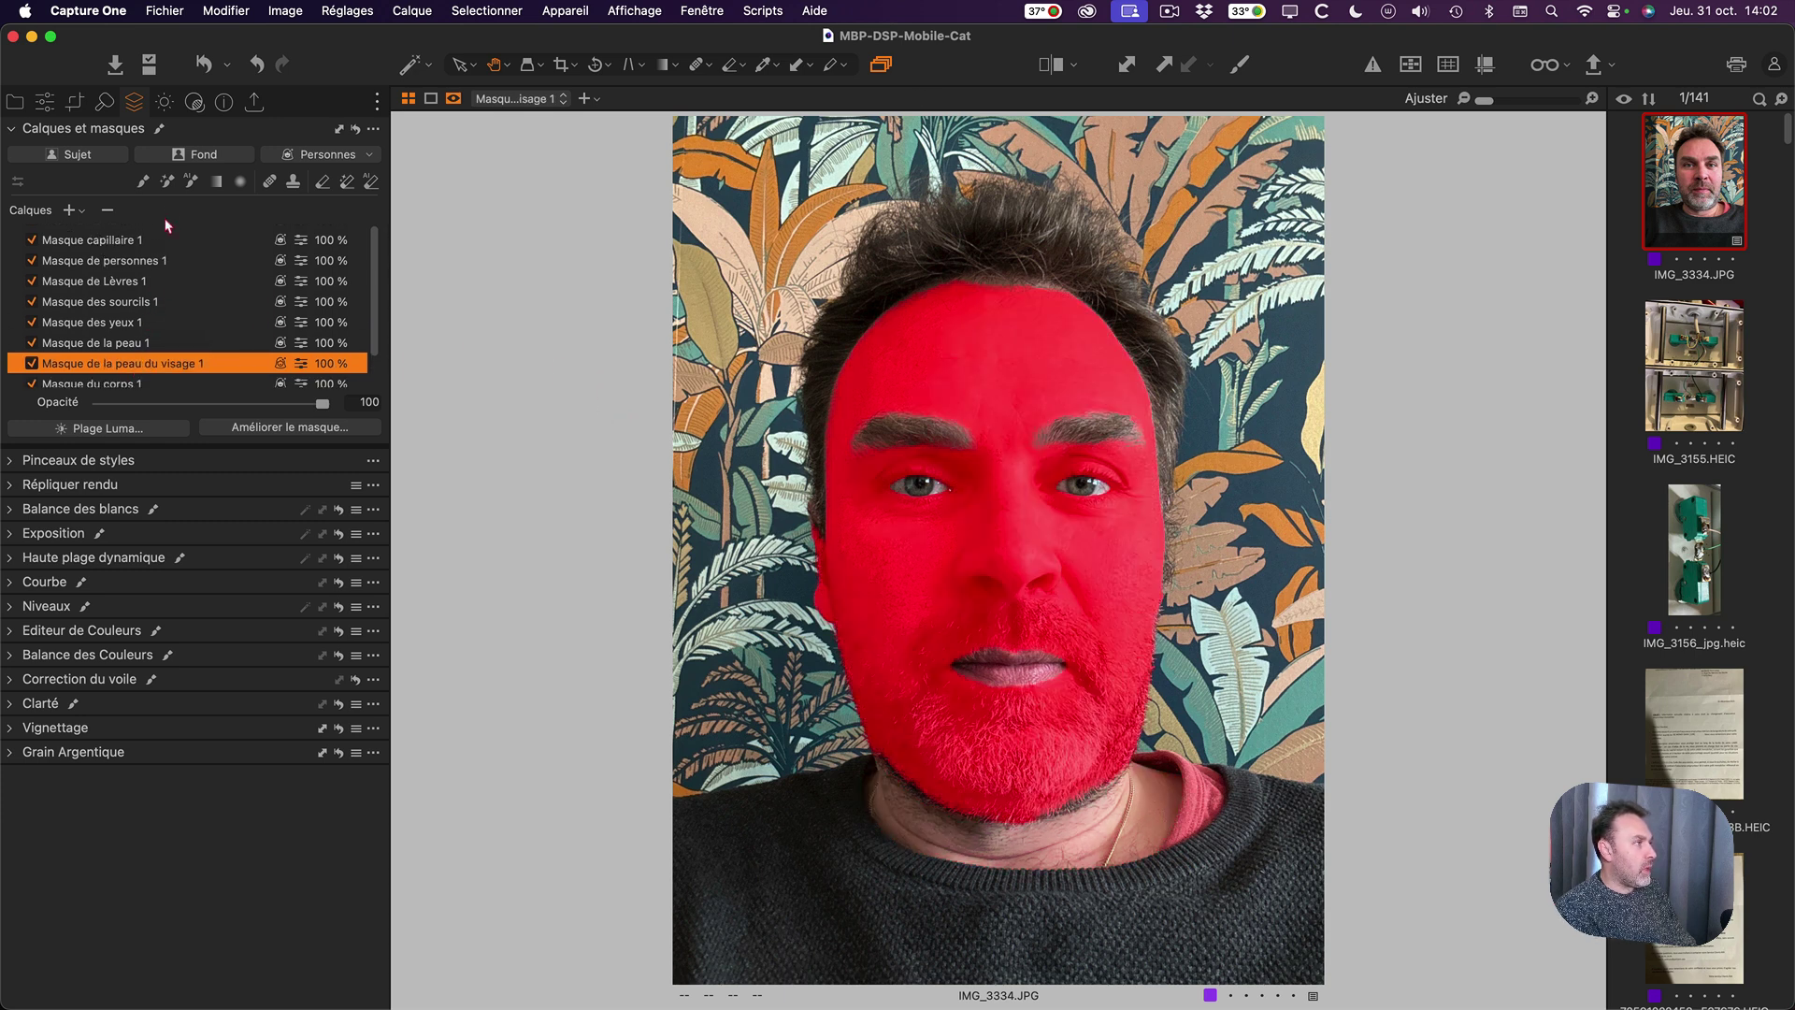
{"action": "scroll", "coordinate": [130, 264], "scroll_direction": "down", "scroll_amount": 2}
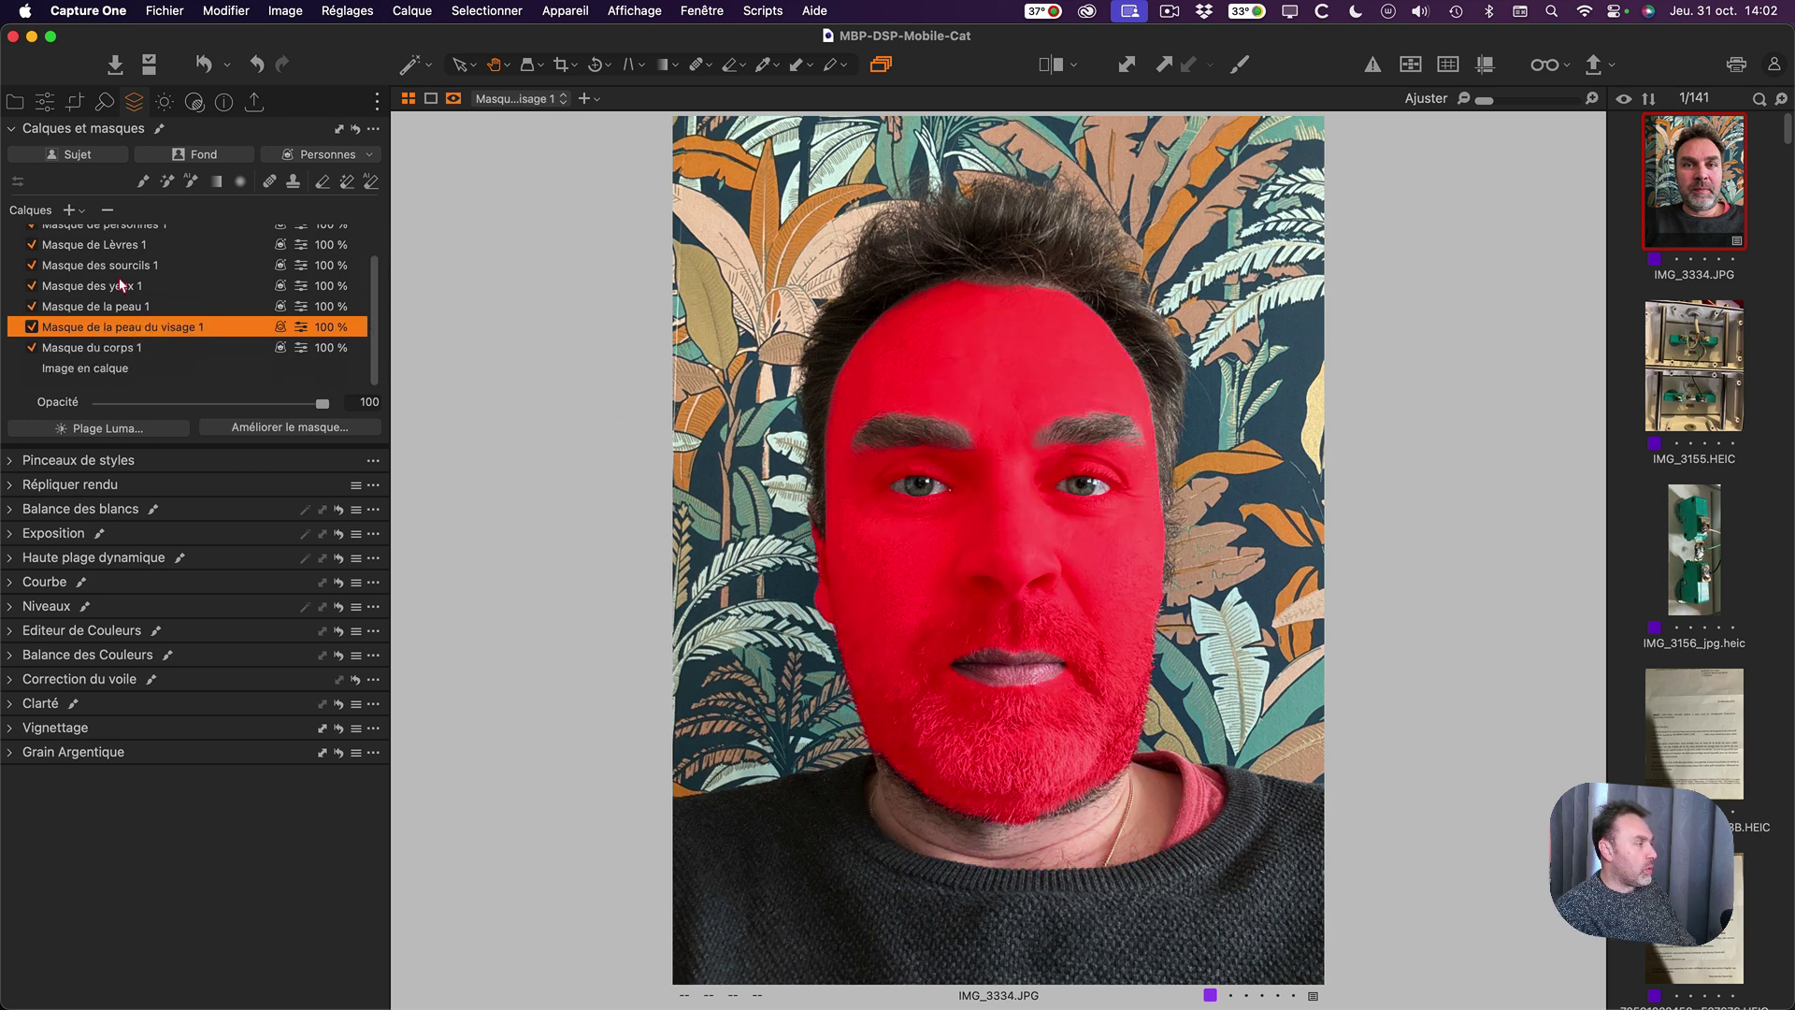
{"action": "scroll", "coordinate": [121, 285], "scroll_direction": "up", "scroll_amount": 2}
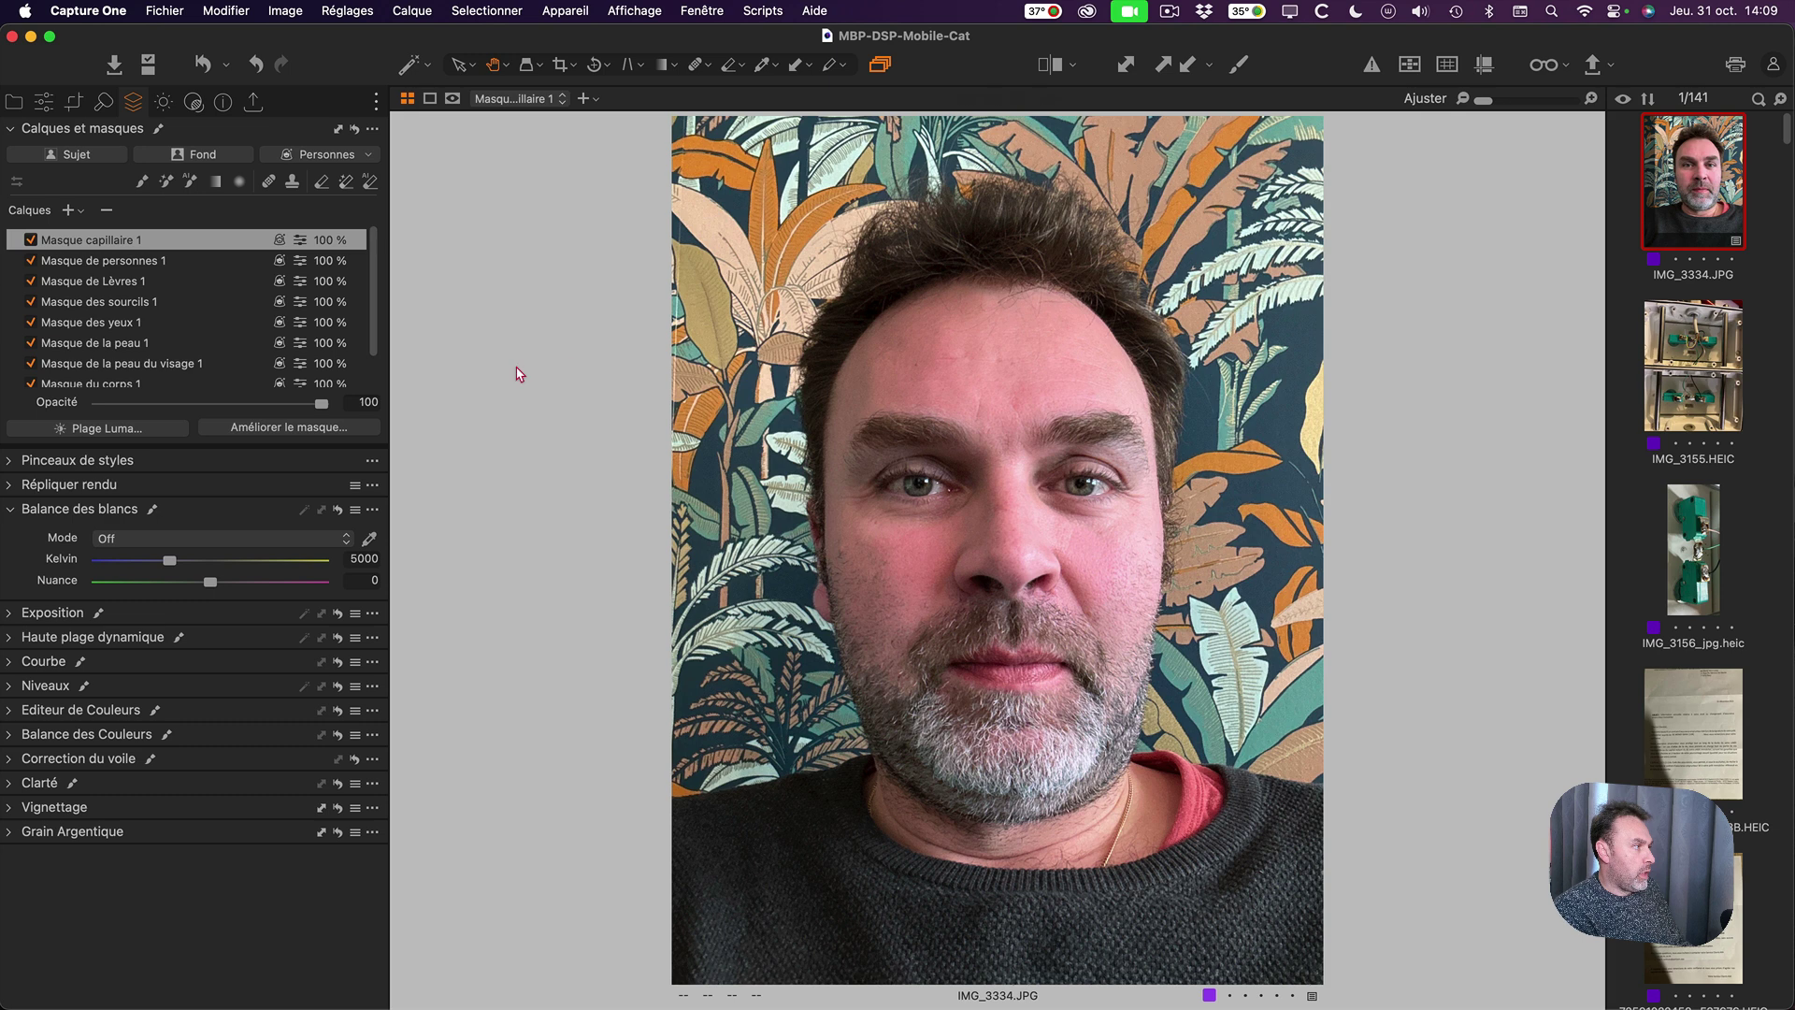
Compare the portrait before and after its adjustments several times, ending with the comparison off.
{"action": "key", "text": "y"}
{"action": "key", "text": "y"}
{"action": "key", "text": "y"}
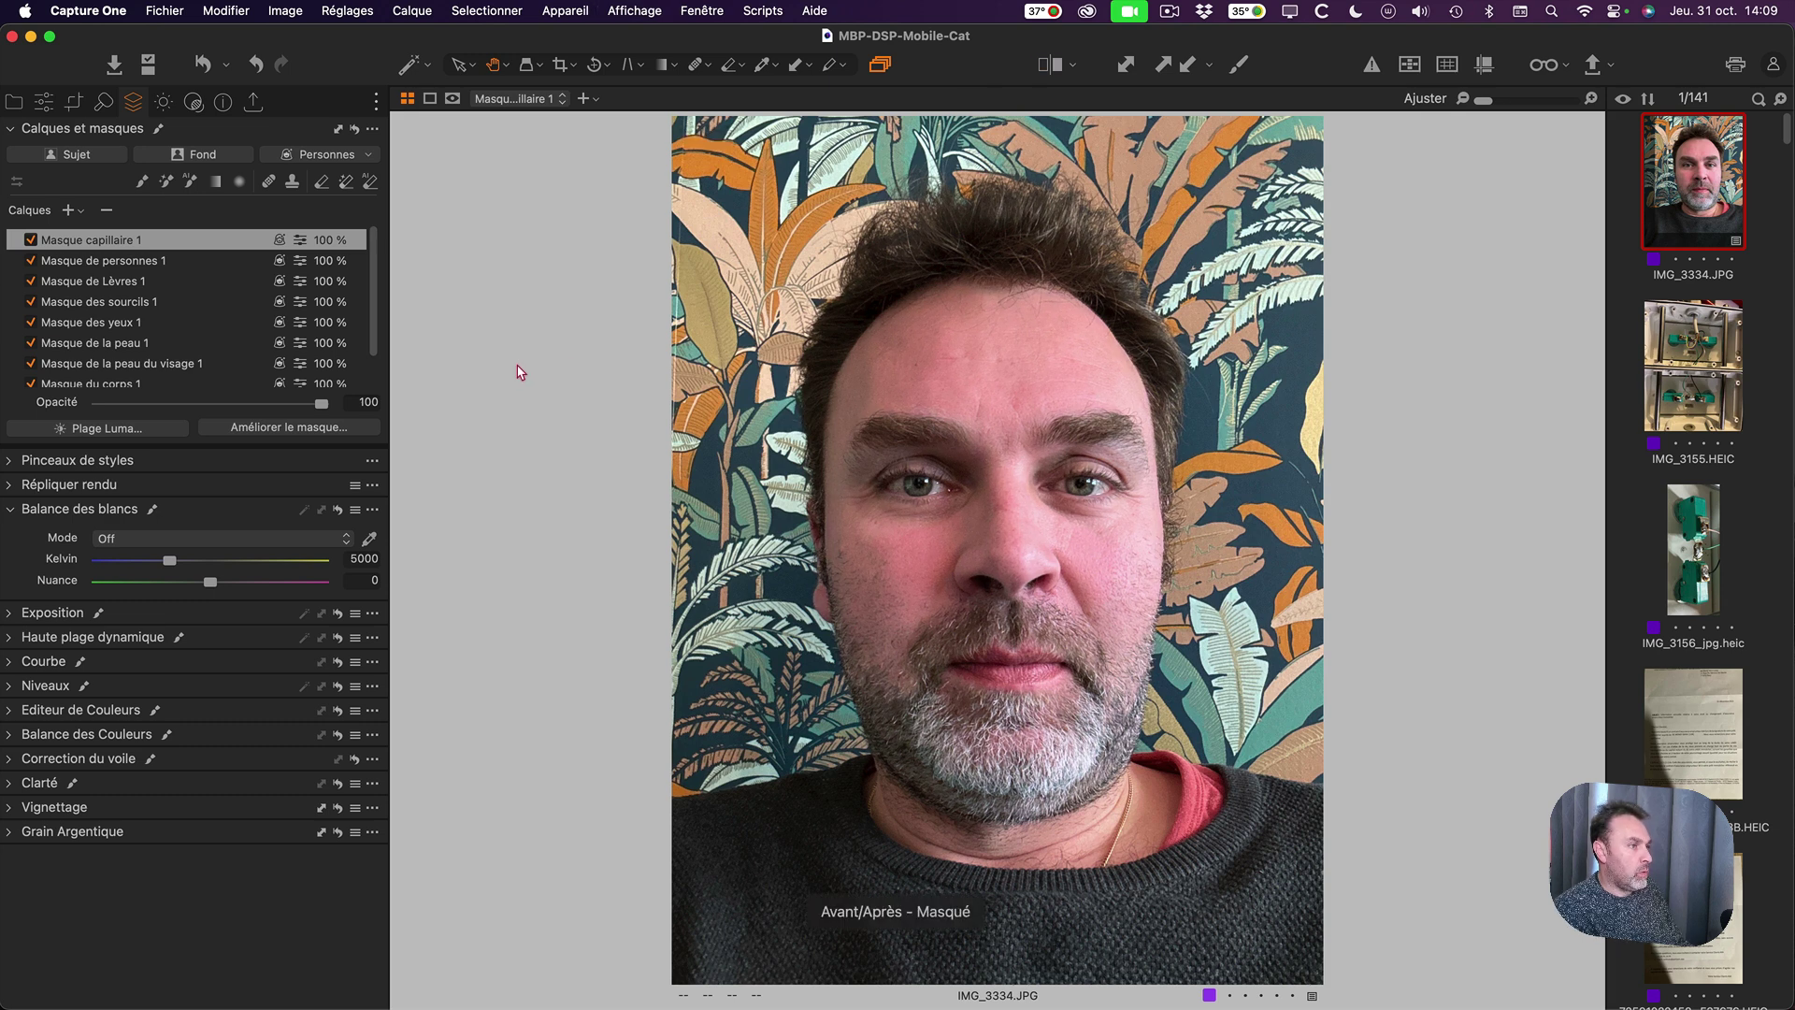
{"action": "key", "text": "y"}
{"action": "key", "text": "y"}
{"action": "key", "text": "y"}
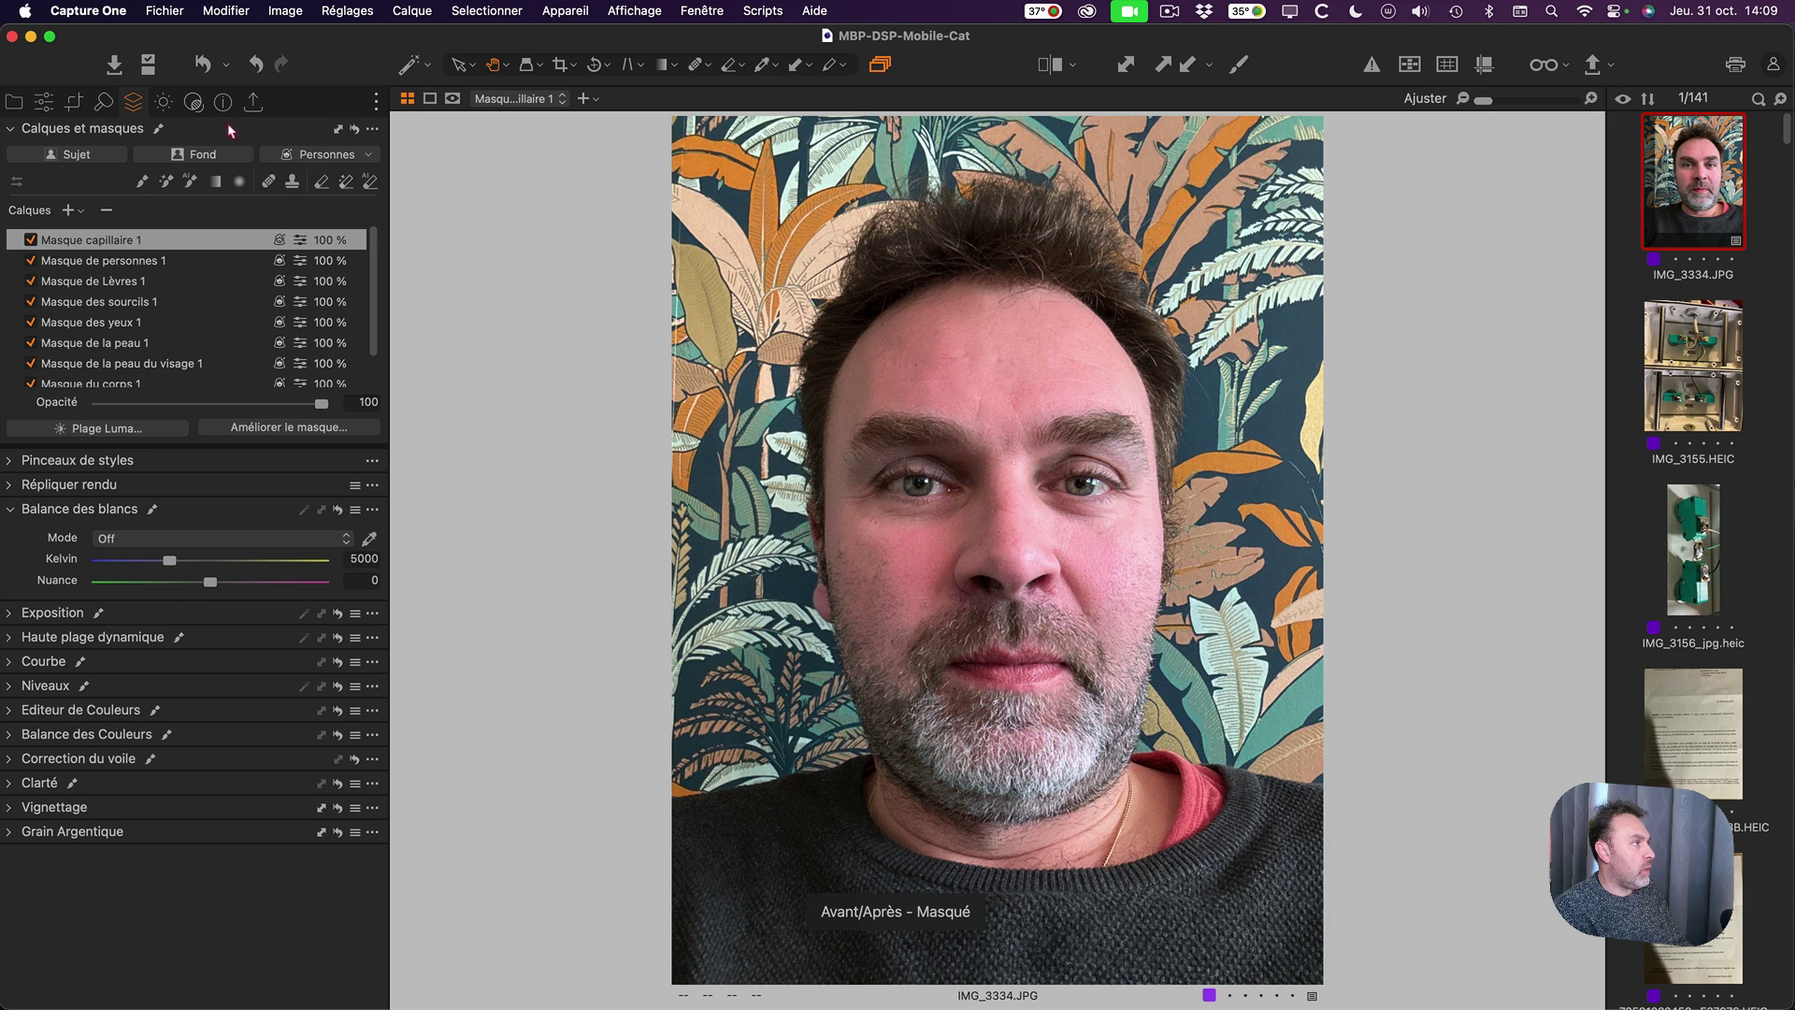
Save all eight mask layers and the Recadrage setting of IMG_3334 as a custom style named YoutTube.
{"action": "left_click", "coordinate": [193, 105]}
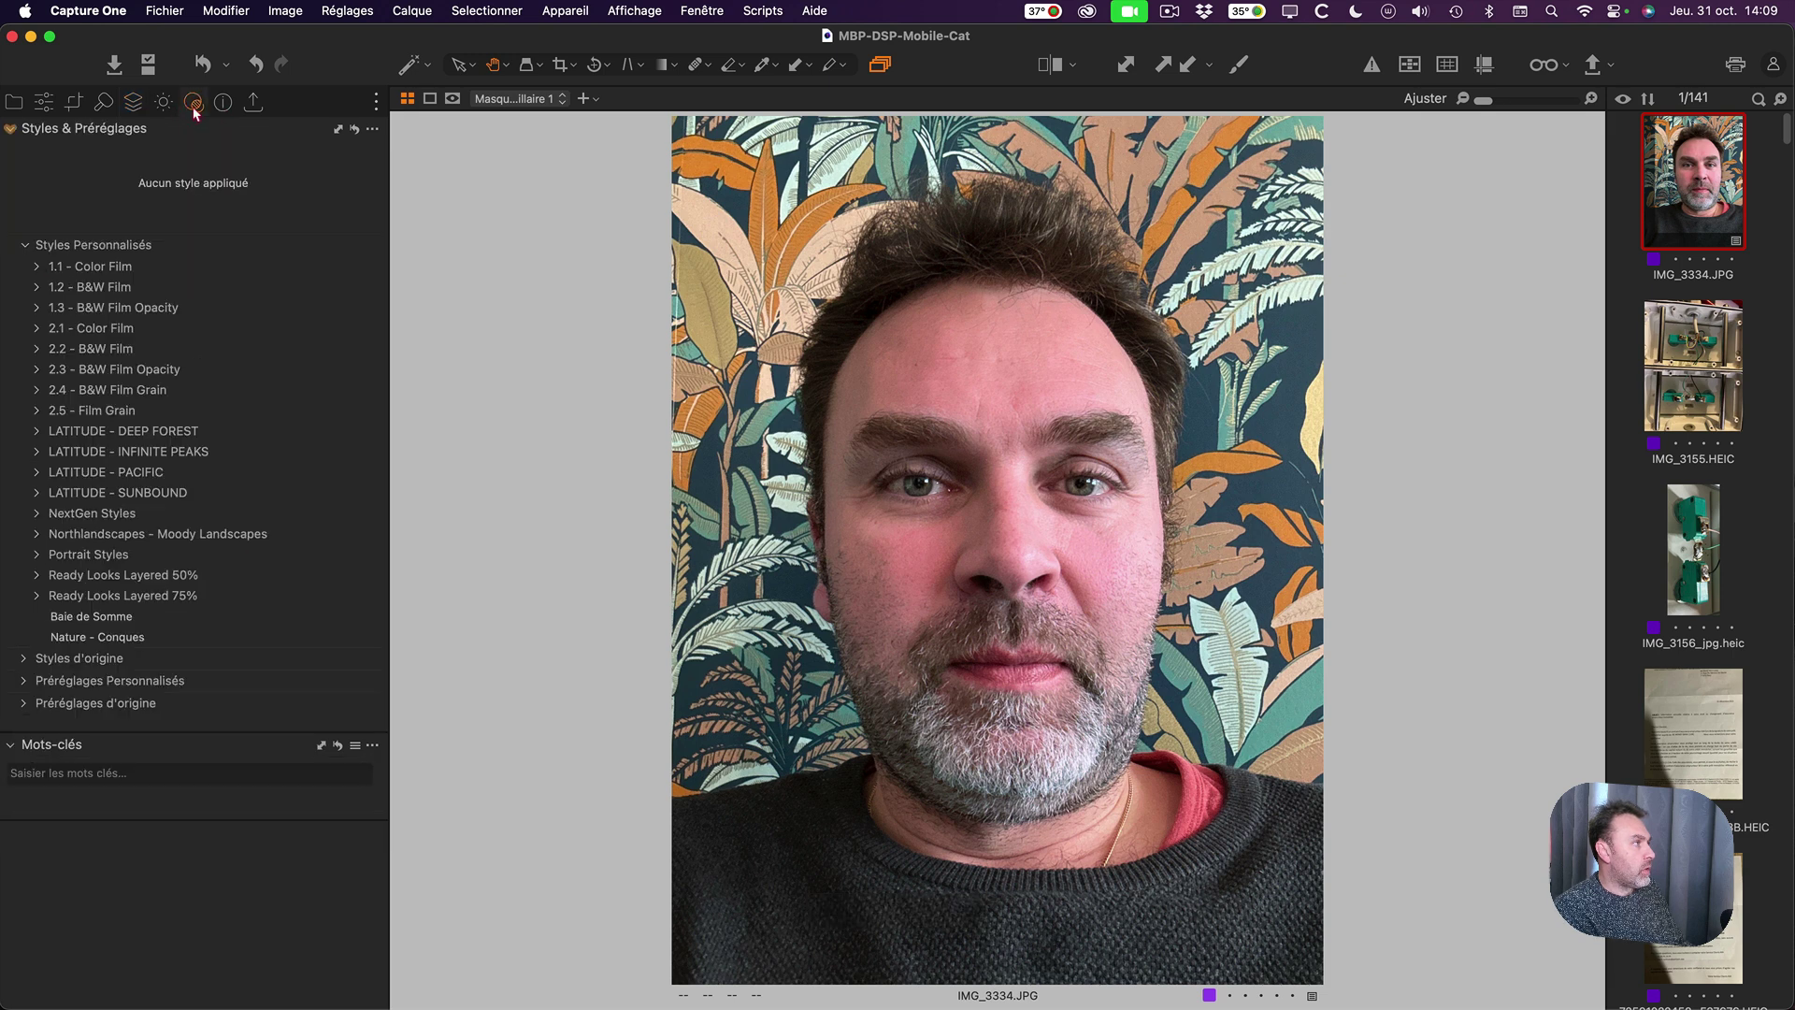
{"action": "left_click", "coordinate": [372, 128]}
{"action": "left_click", "coordinate": [430, 141]}
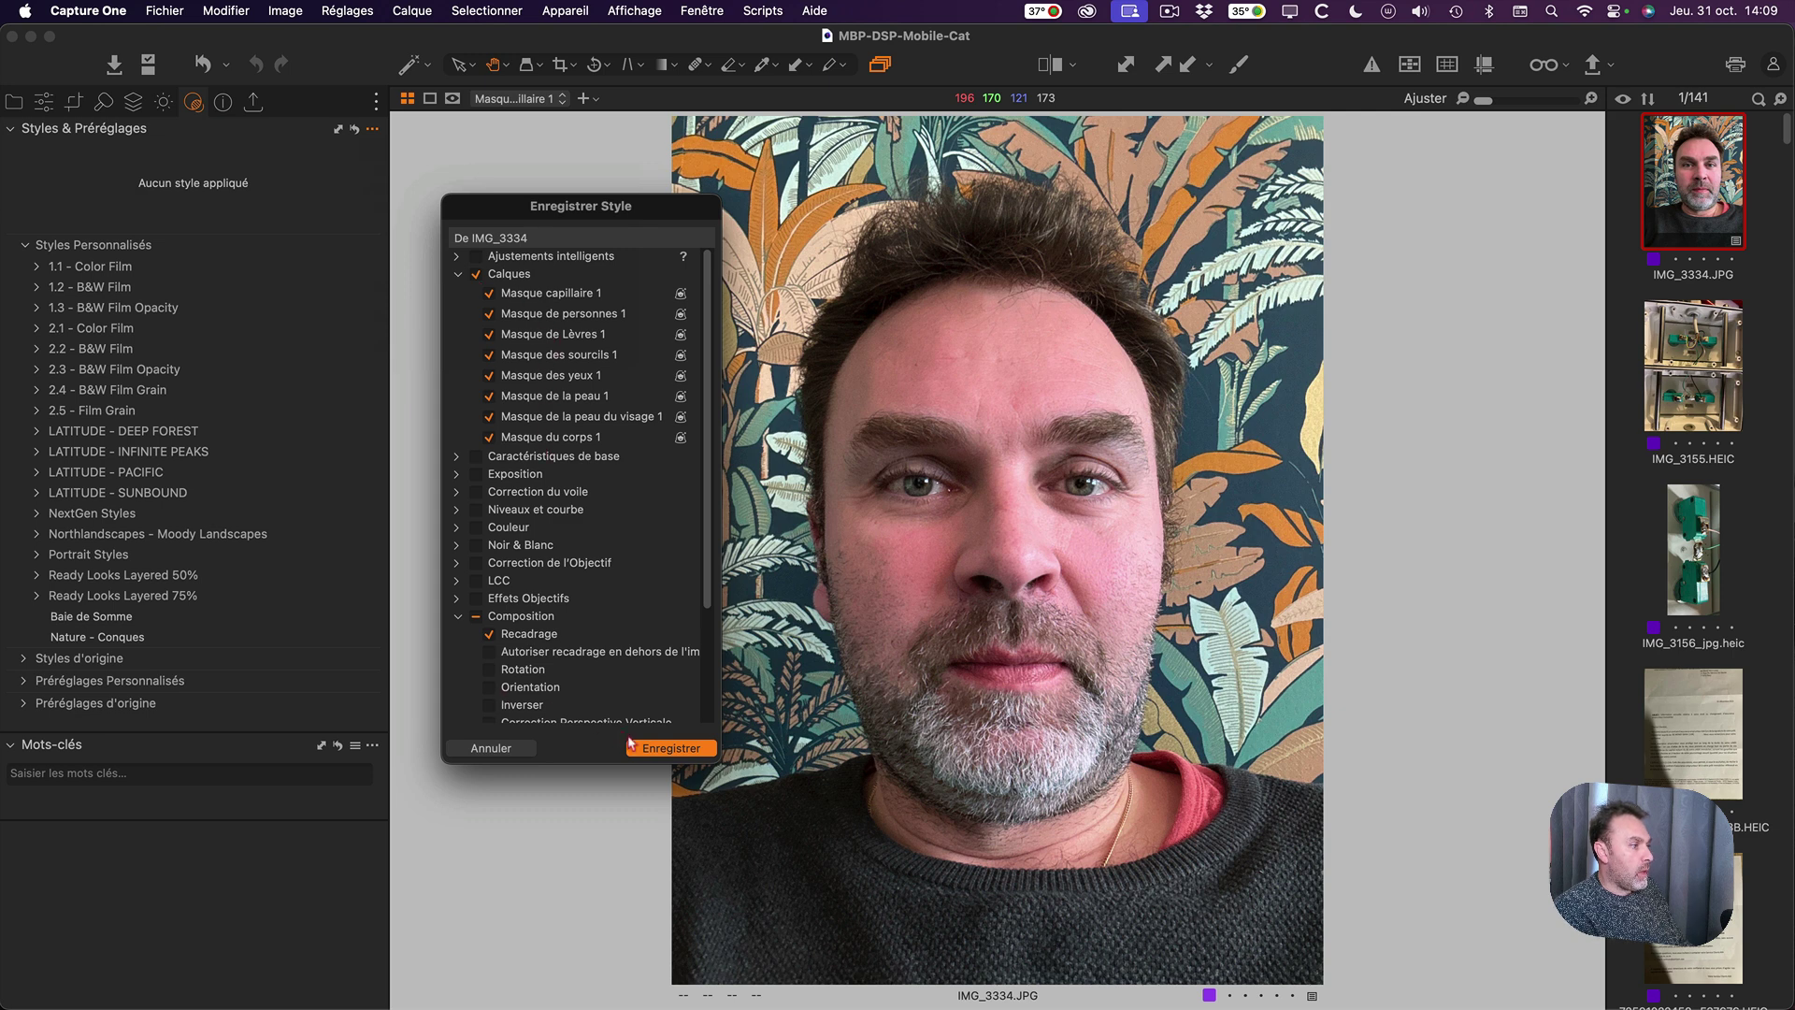
{"action": "left_click", "coordinate": [671, 749]}
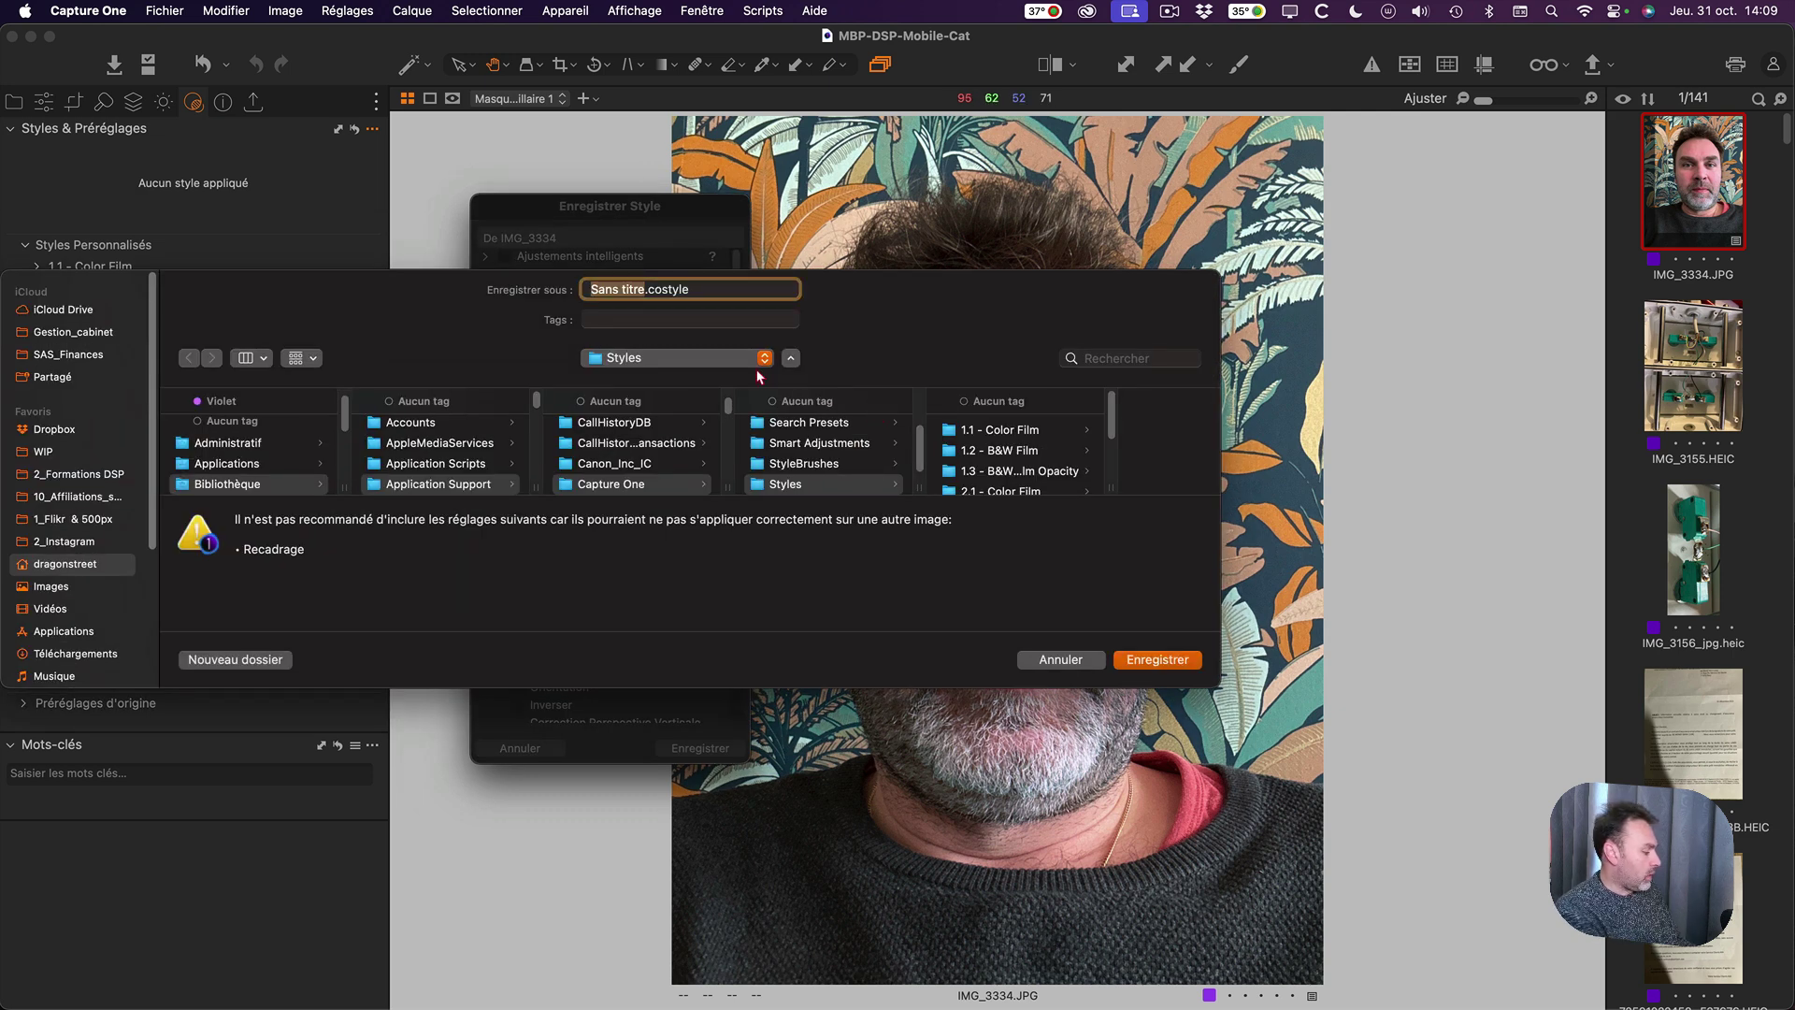
{"action": "type", "text": "YoutTube"}
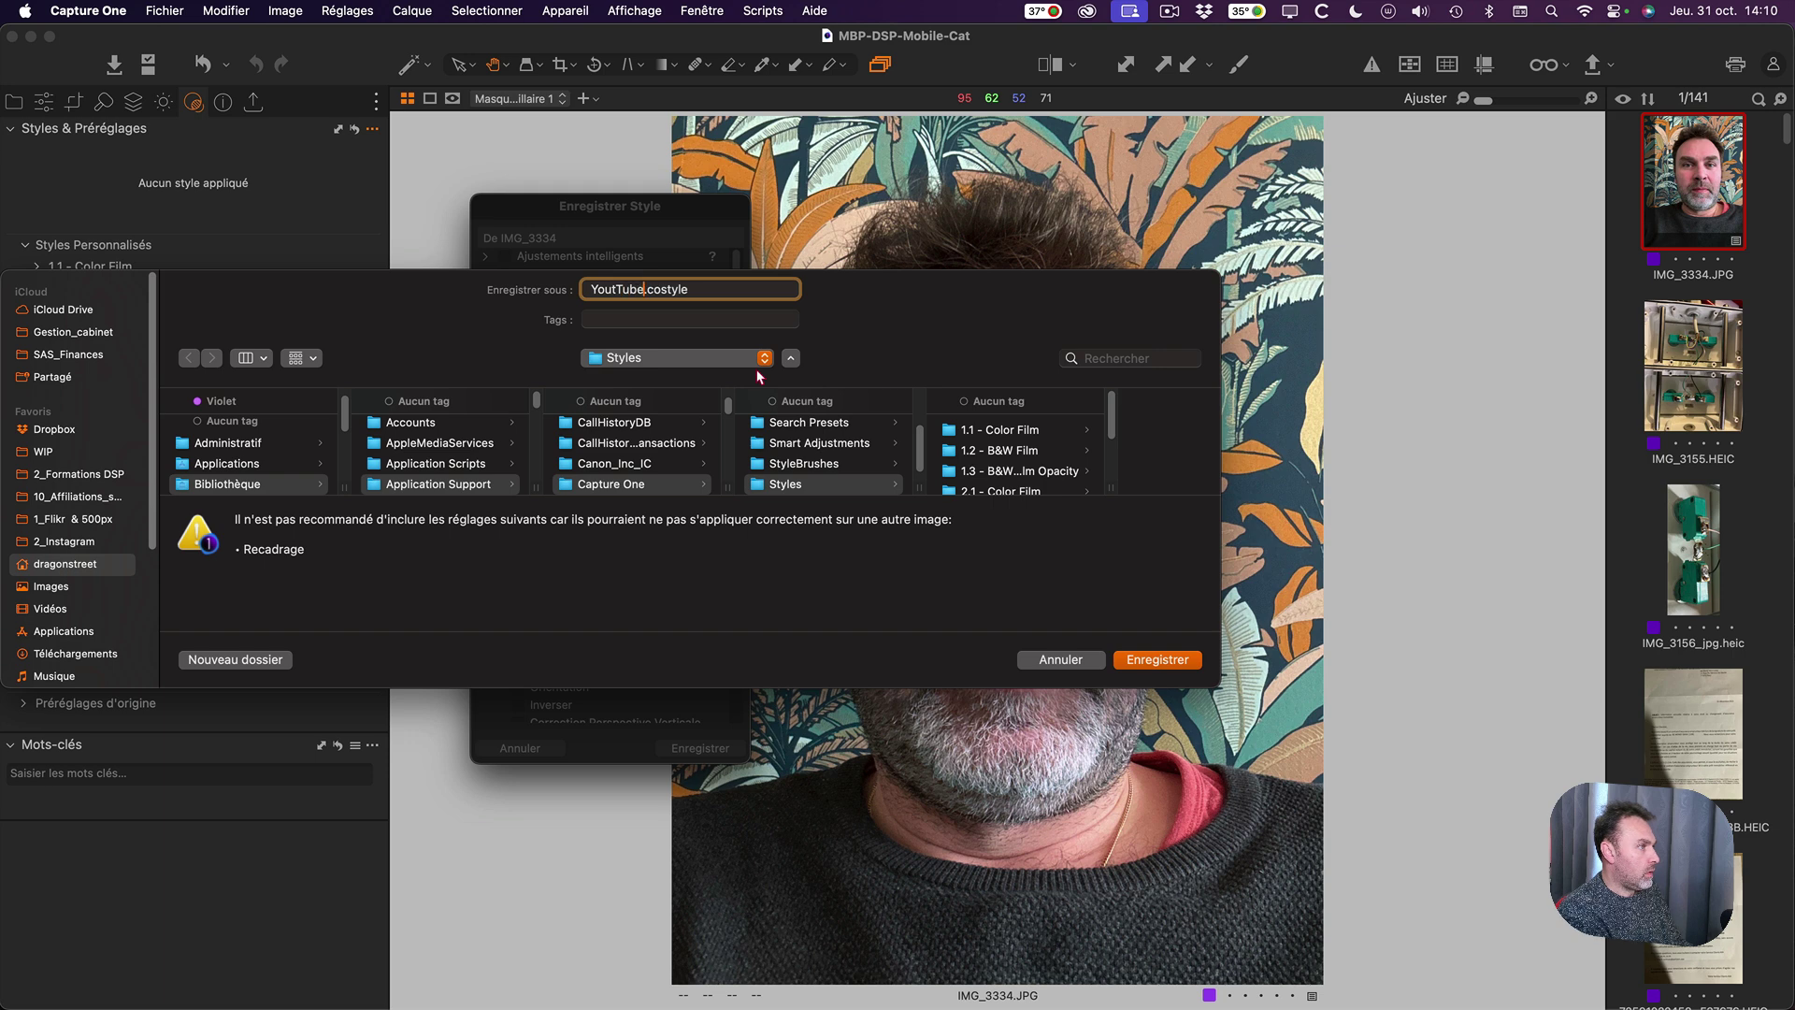
{"action": "key", "text": "Return"}
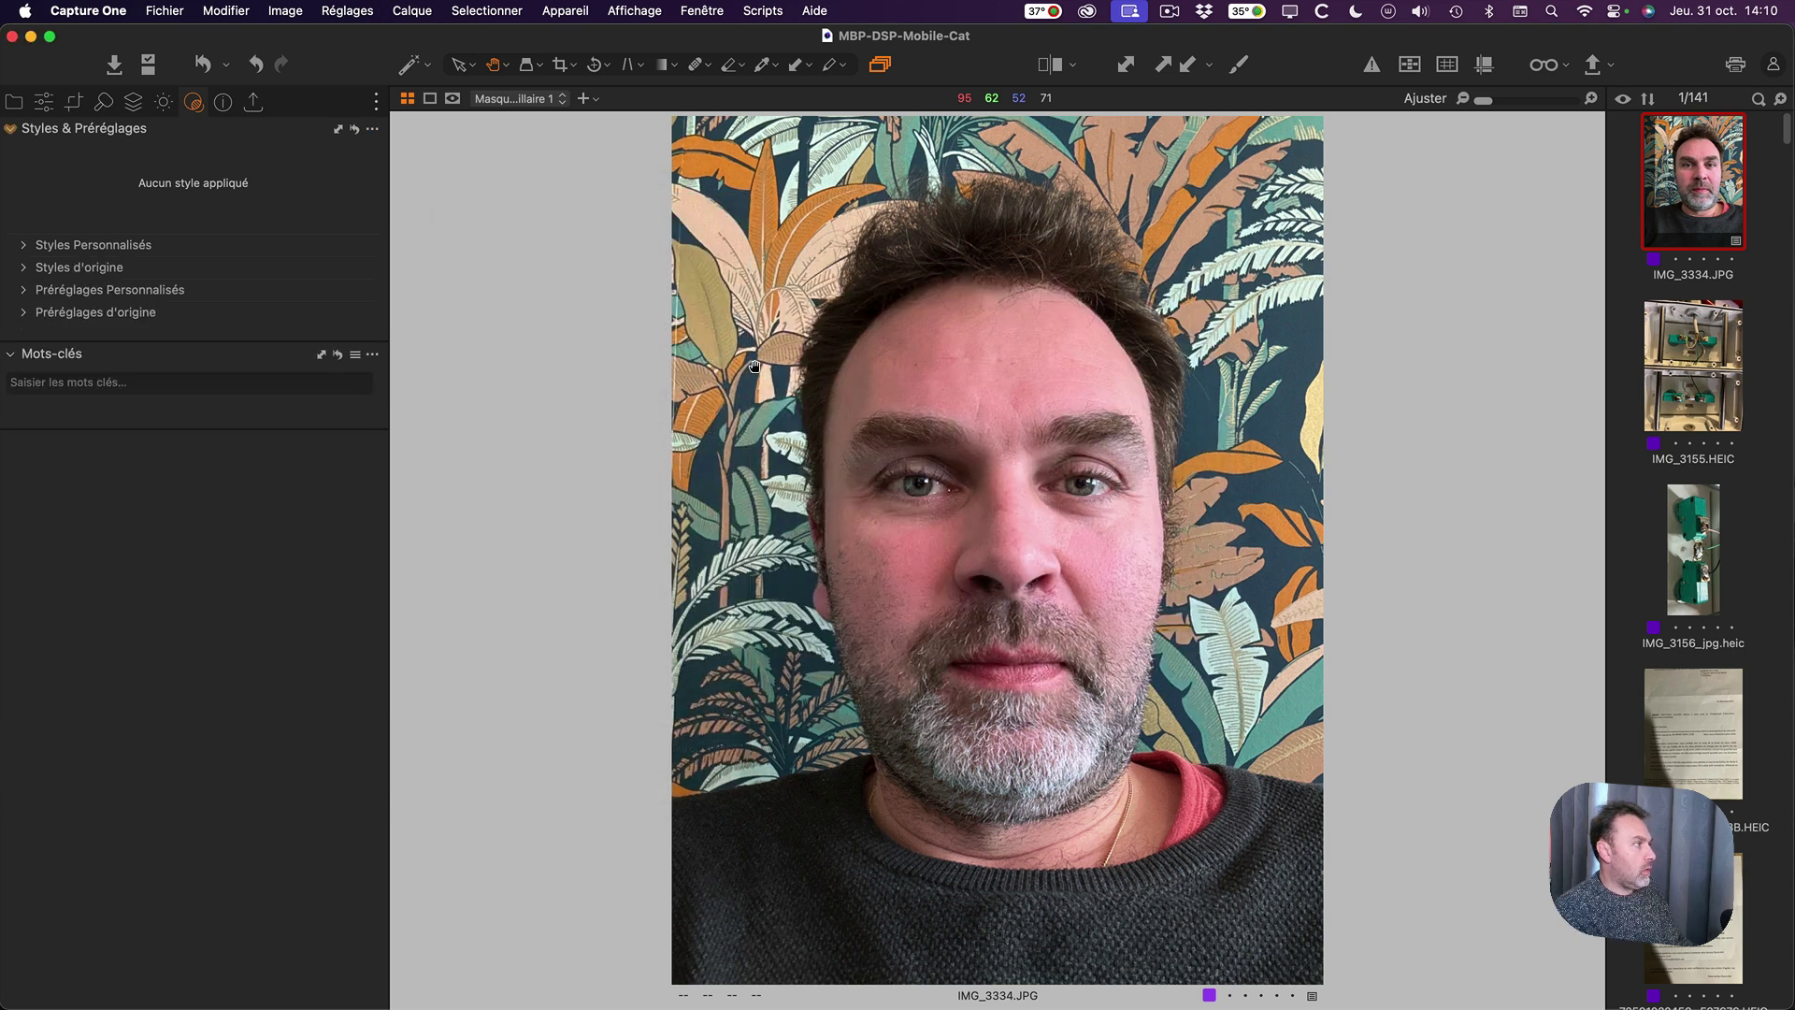
Reset the portrait's adjustments, apply the custom style YoutTube, and show the resulting layer list.
{"action": "left_click", "coordinate": [23, 246]}
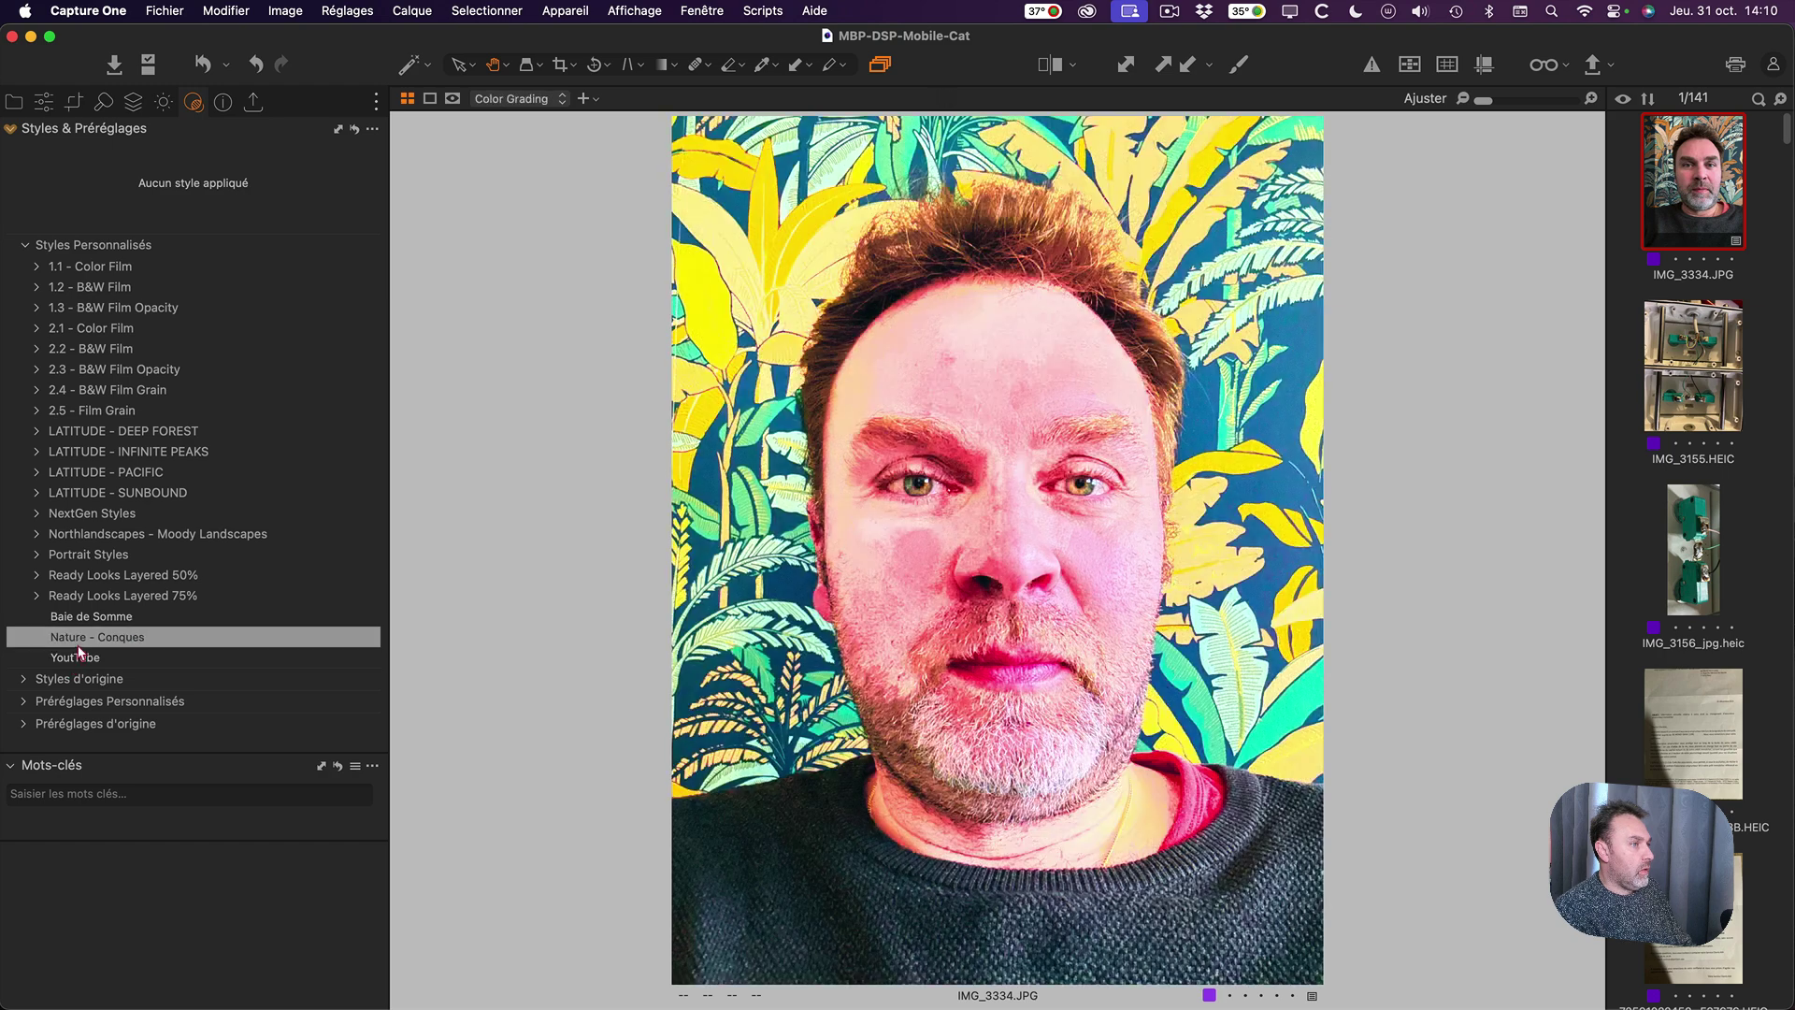
{"action": "left_click", "coordinate": [204, 63]}
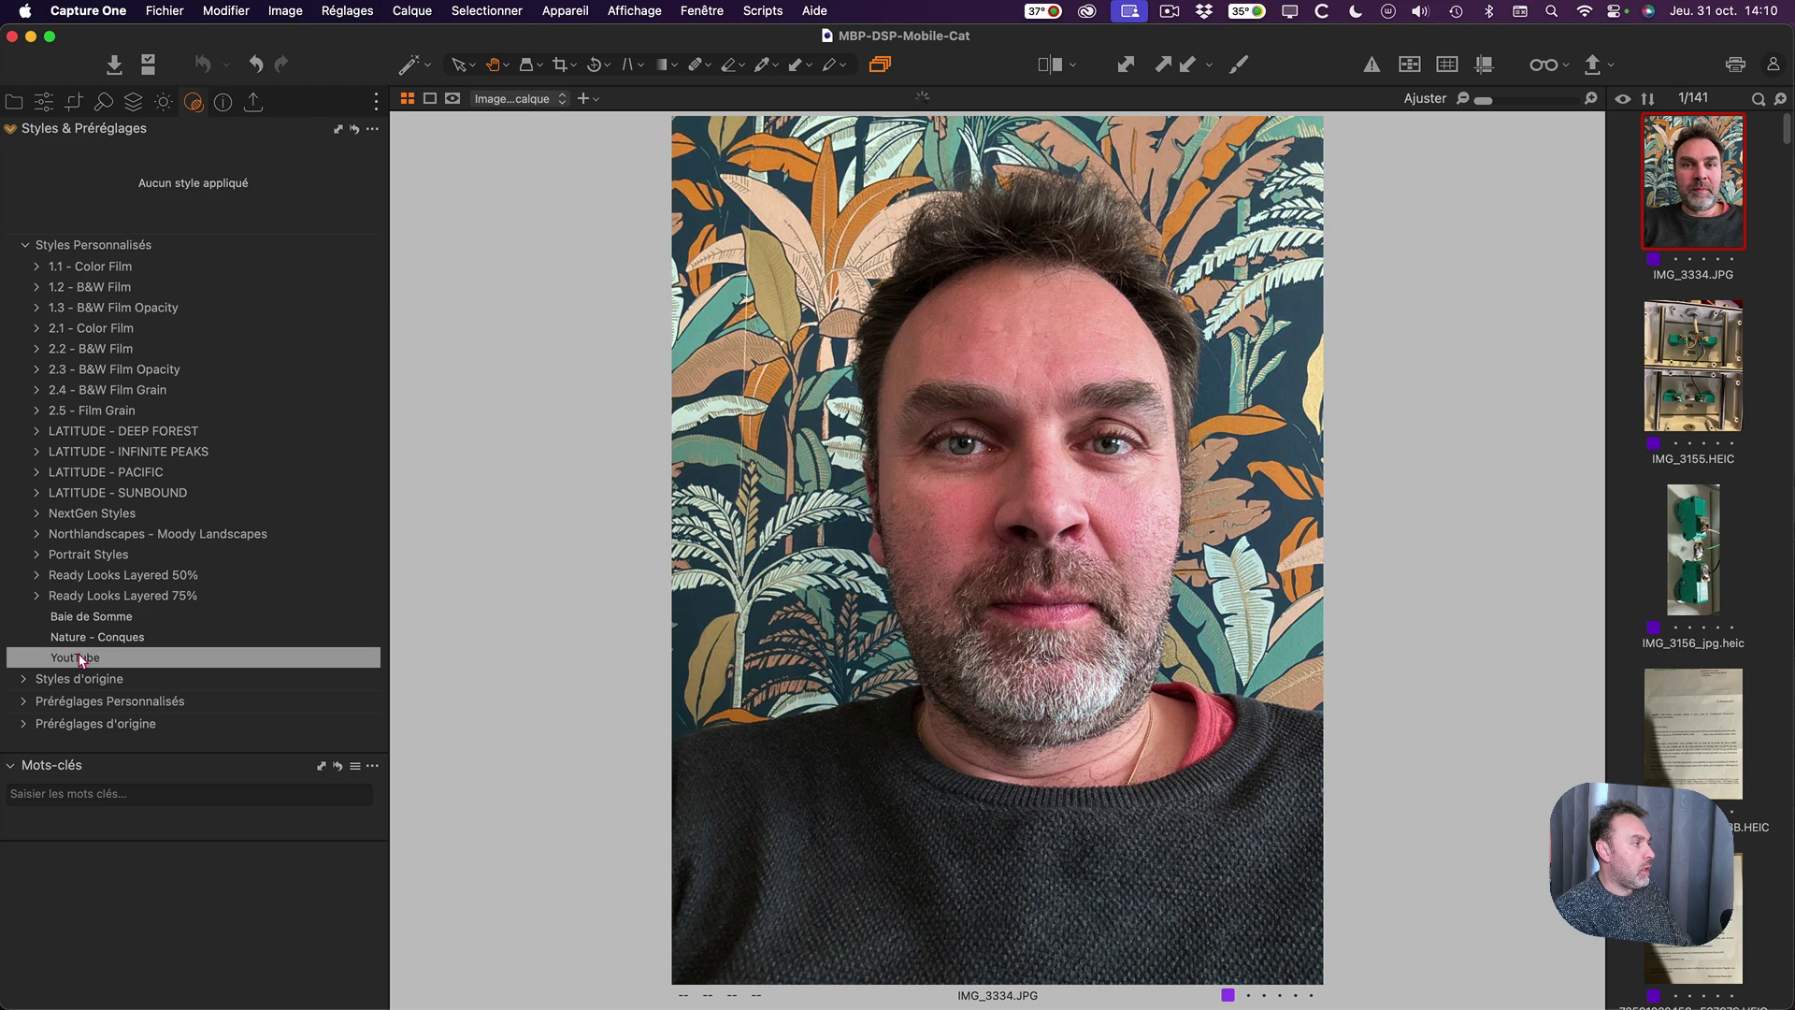
{"action": "left_click", "coordinate": [80, 659]}
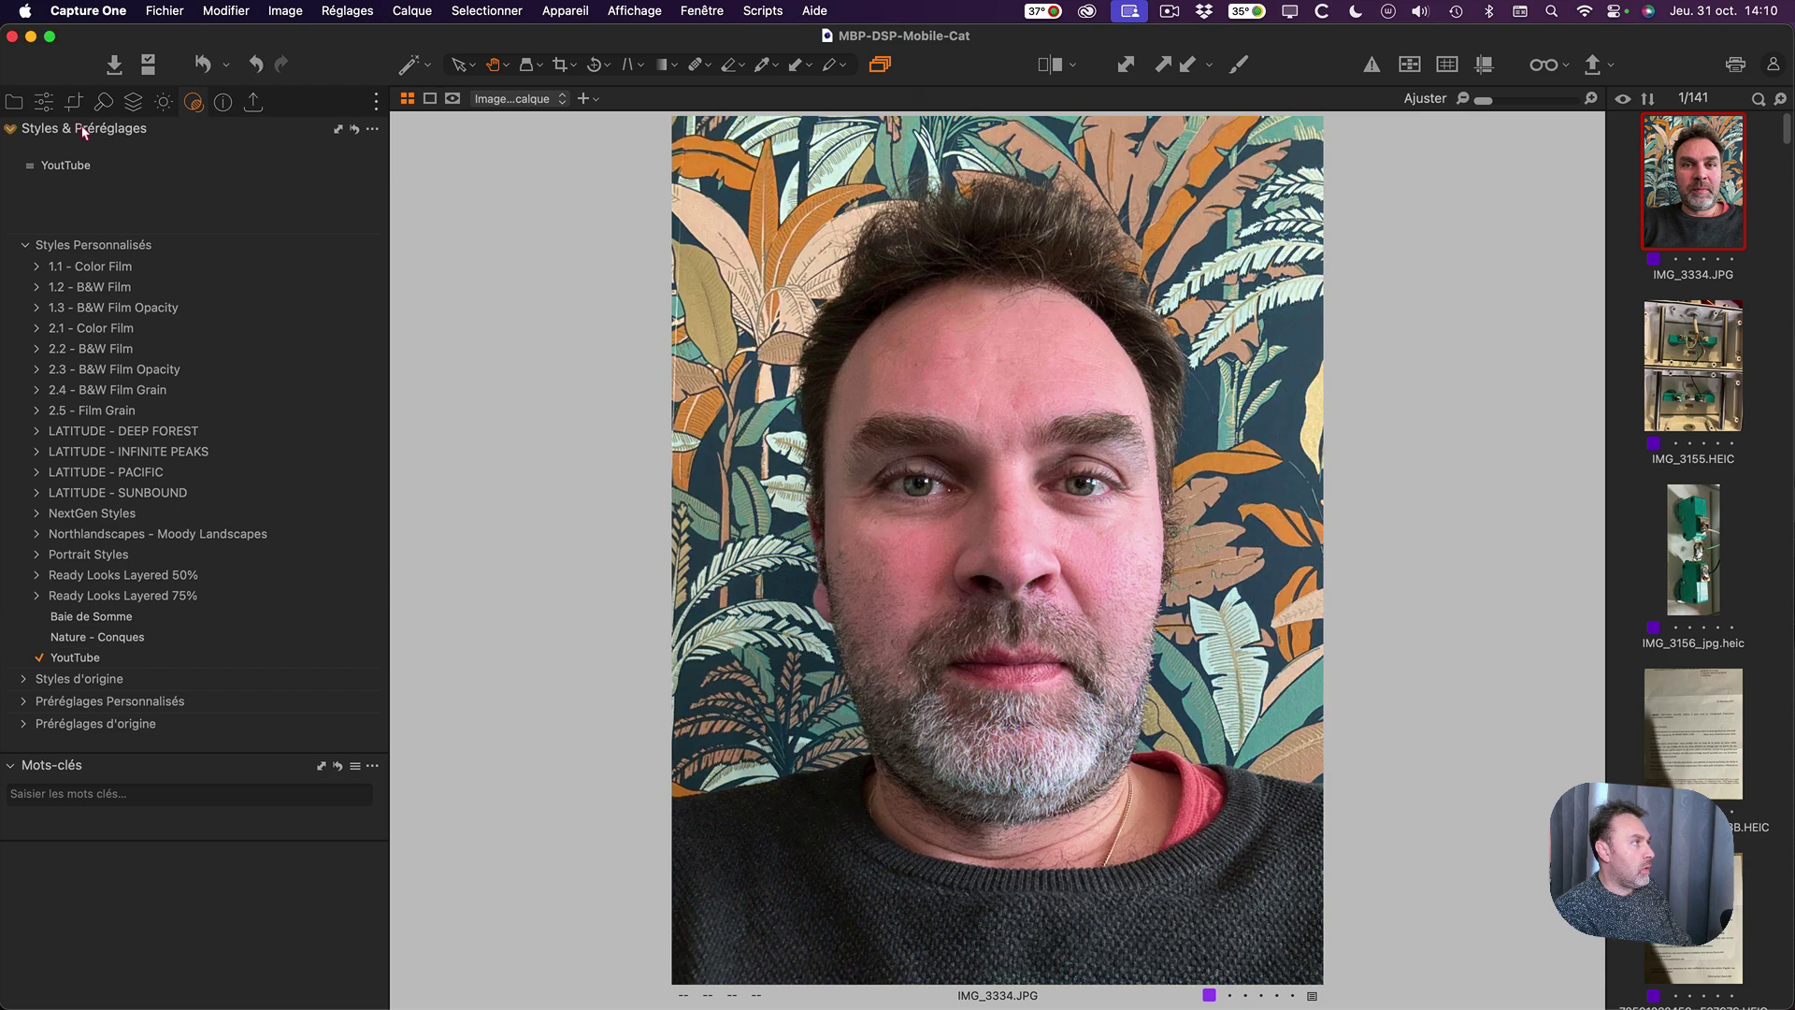
{"action": "left_click", "coordinate": [133, 103]}
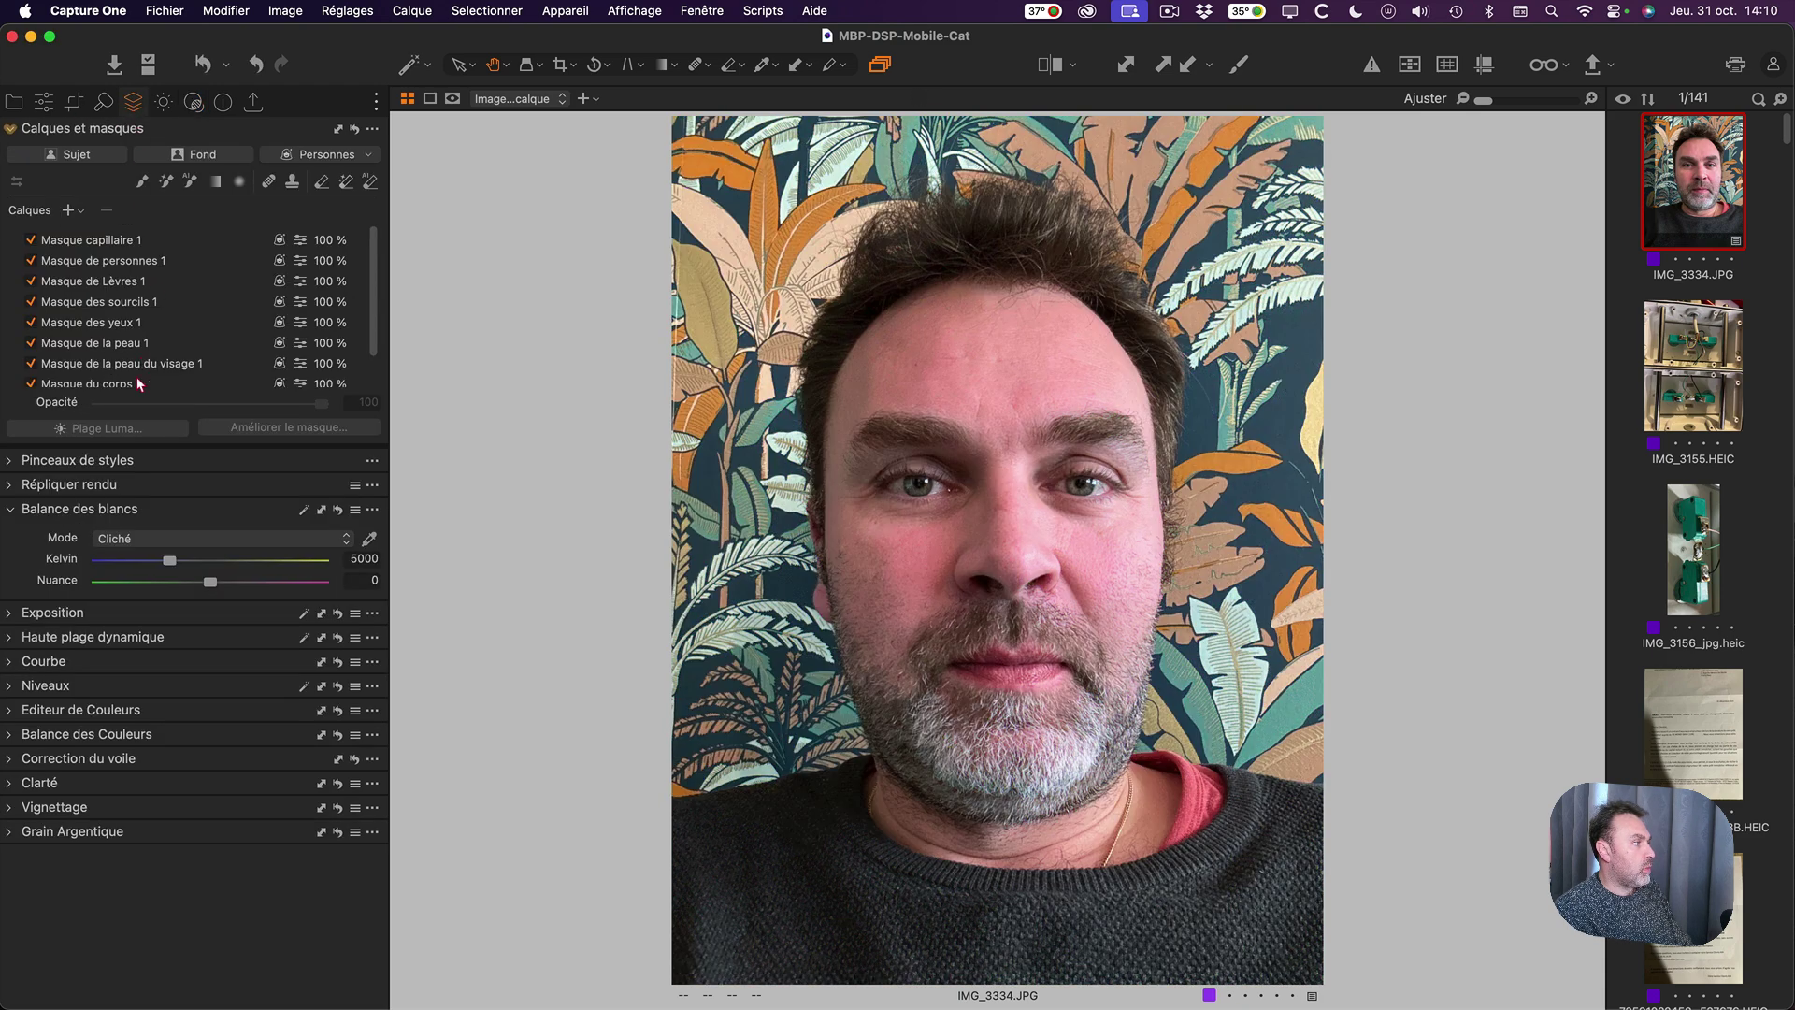
Reset the portrait to its single Image en calque layer and reapply the custom style YoutTube.
{"action": "left_click", "coordinate": [203, 63]}
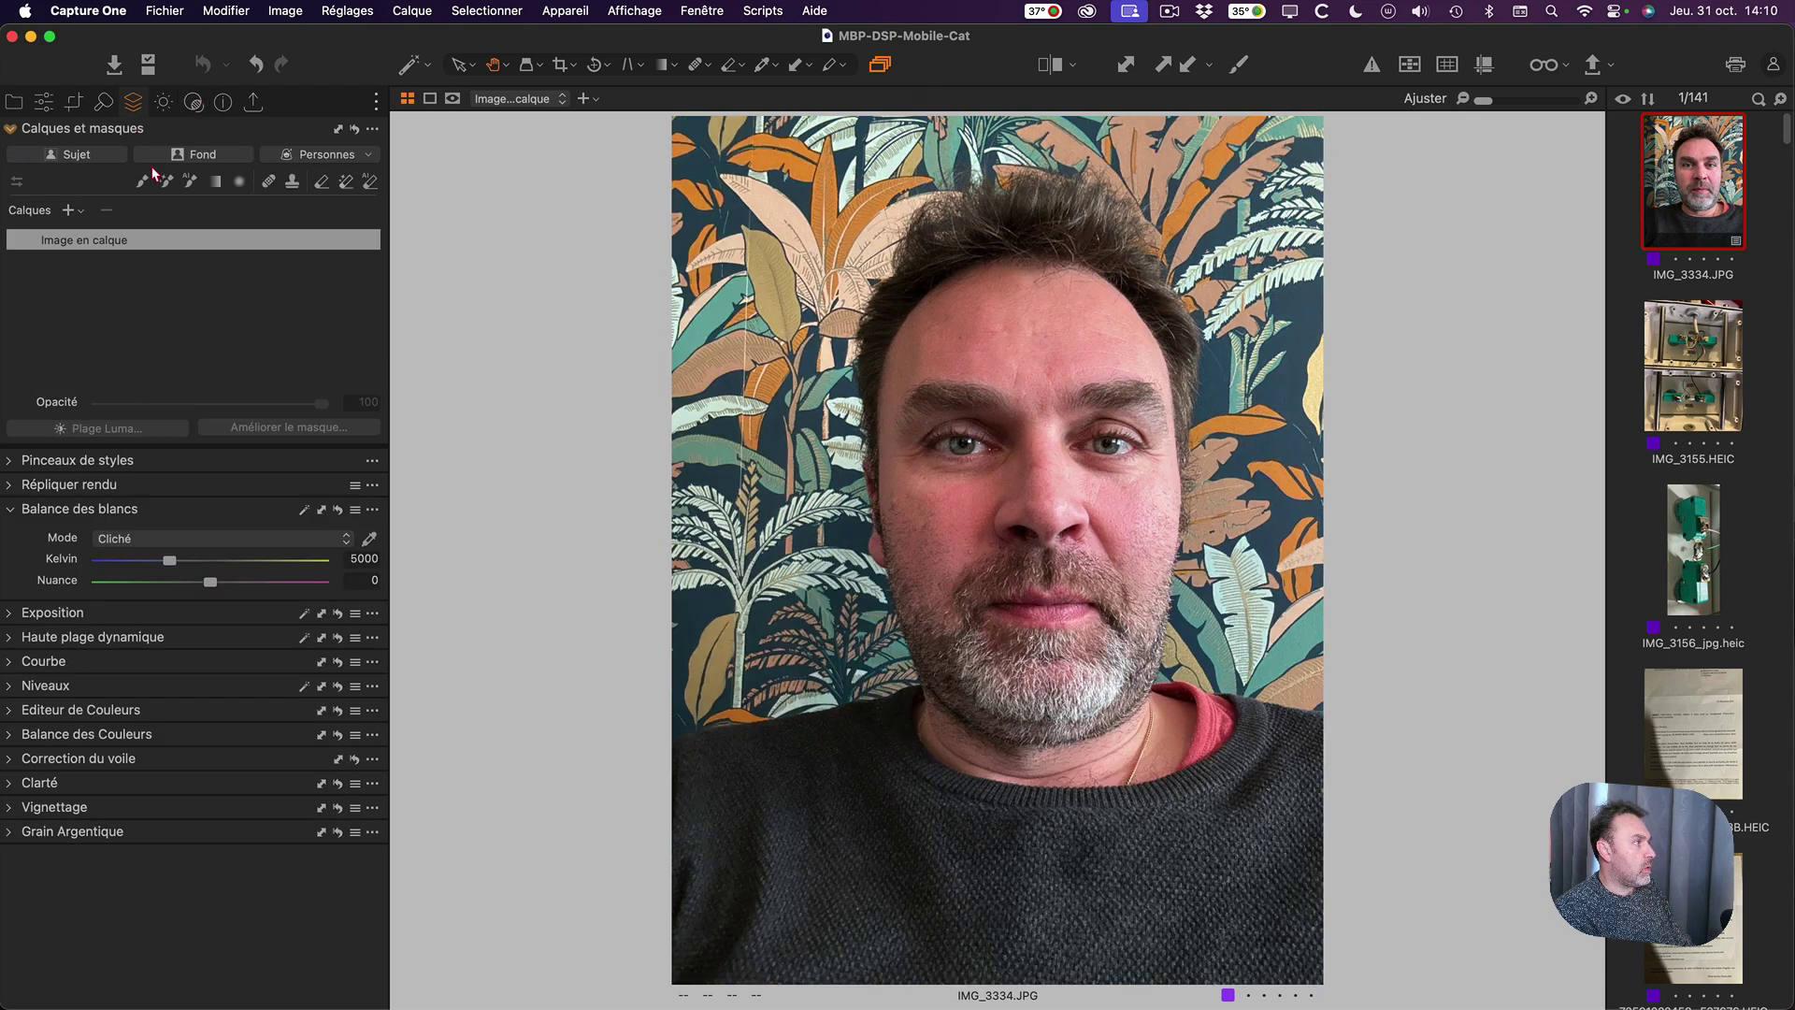
{"action": "left_click", "coordinate": [194, 107]}
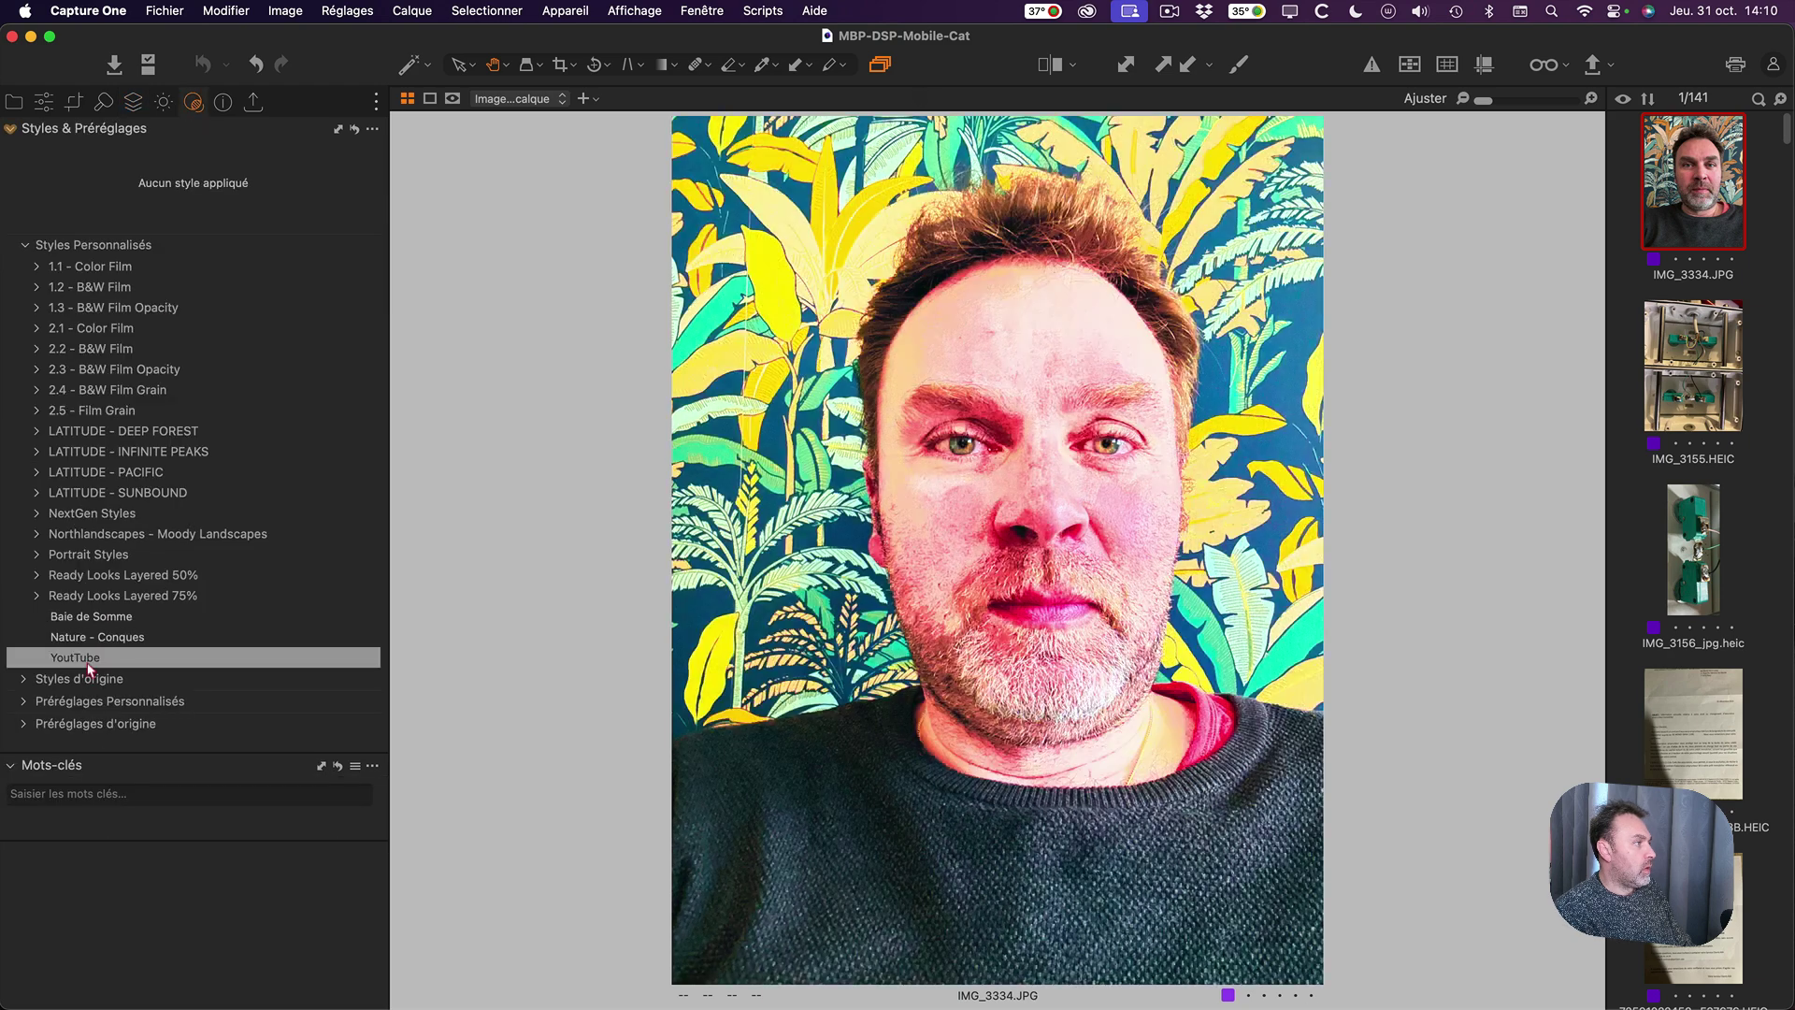
{"action": "left_click", "coordinate": [93, 659]}
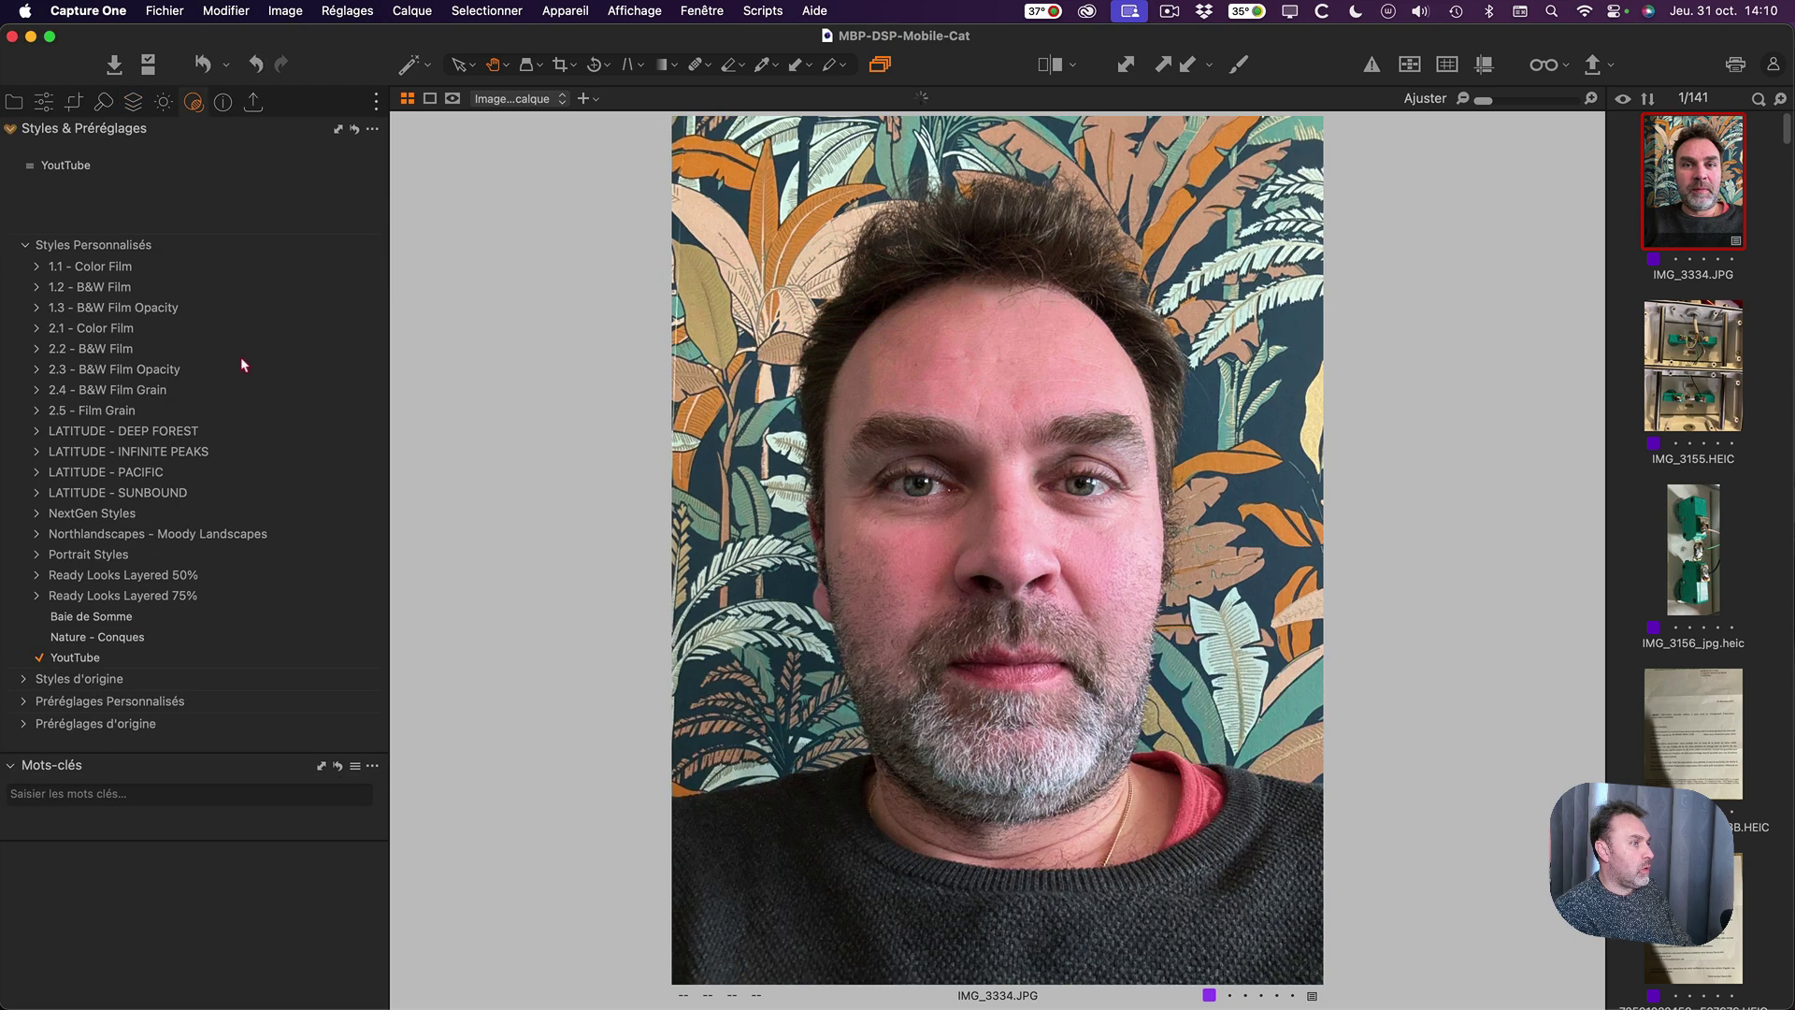
Examine each mask layer recreated by the style with the mask overlay shown, from Masque capillaire 1 to Image en calque, and hide the overlay.
{"action": "left_click", "coordinate": [133, 101]}
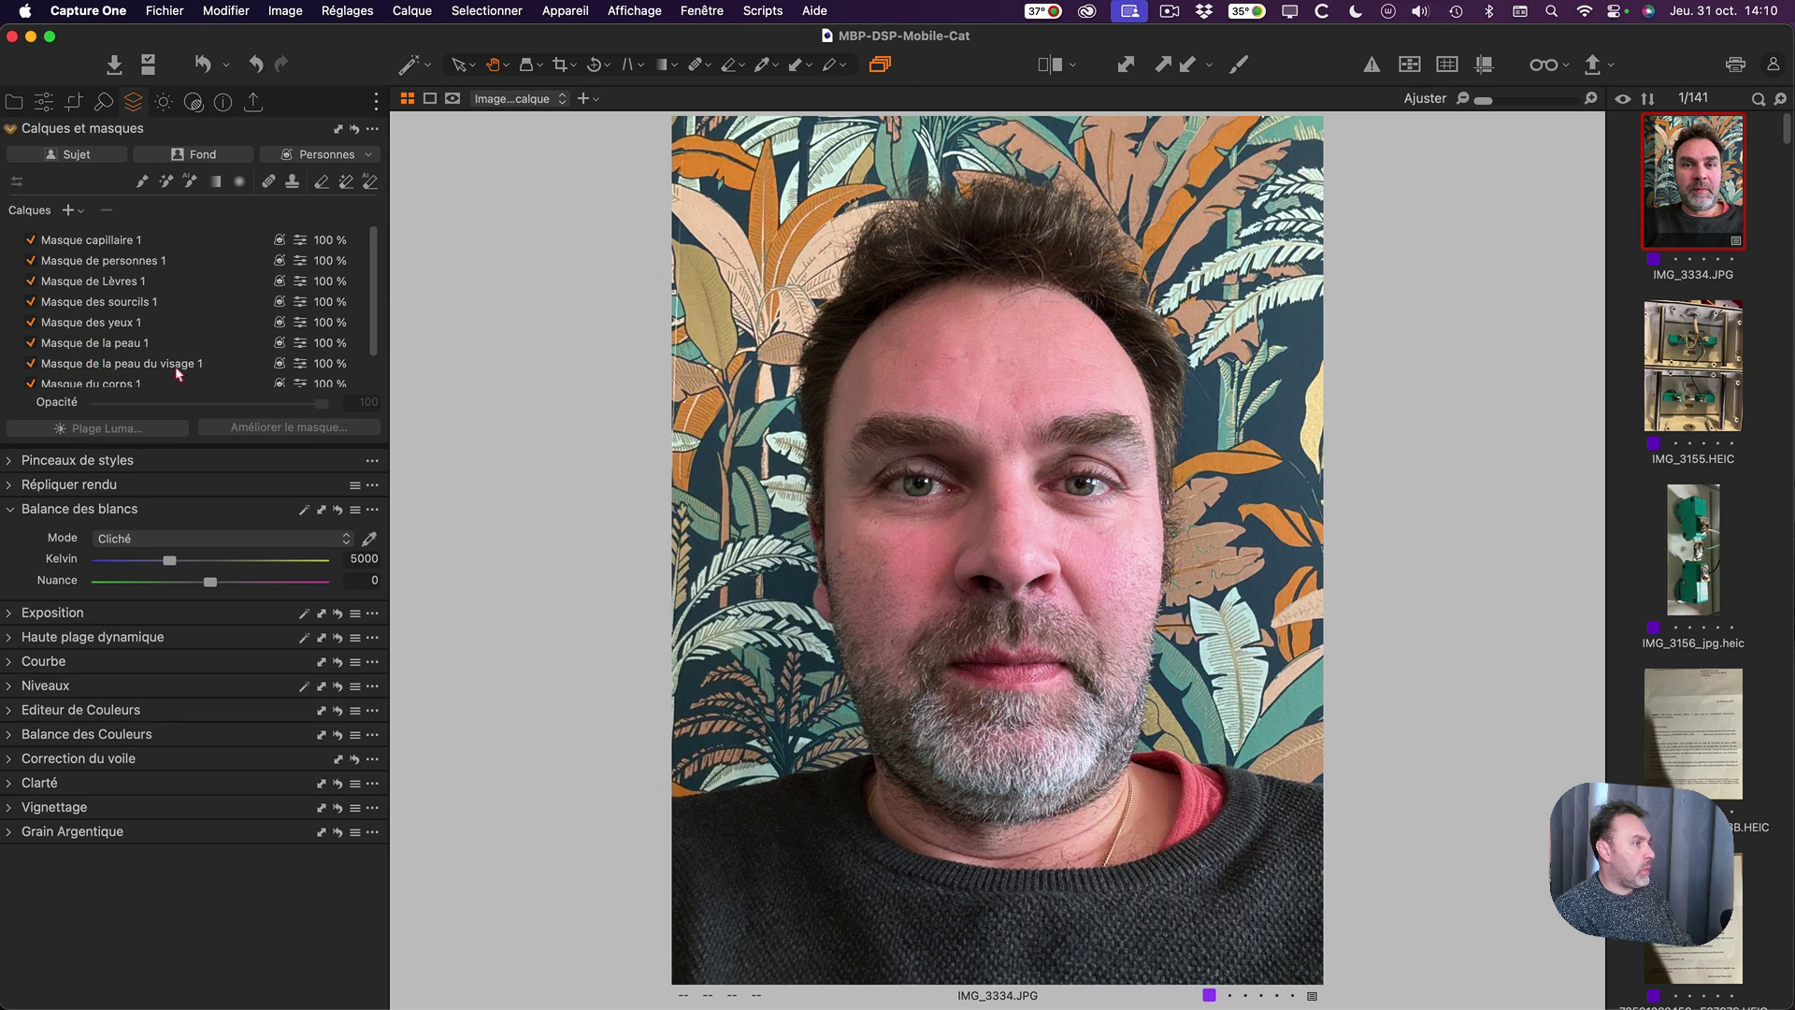
{"action": "left_click", "coordinate": [198, 246]}
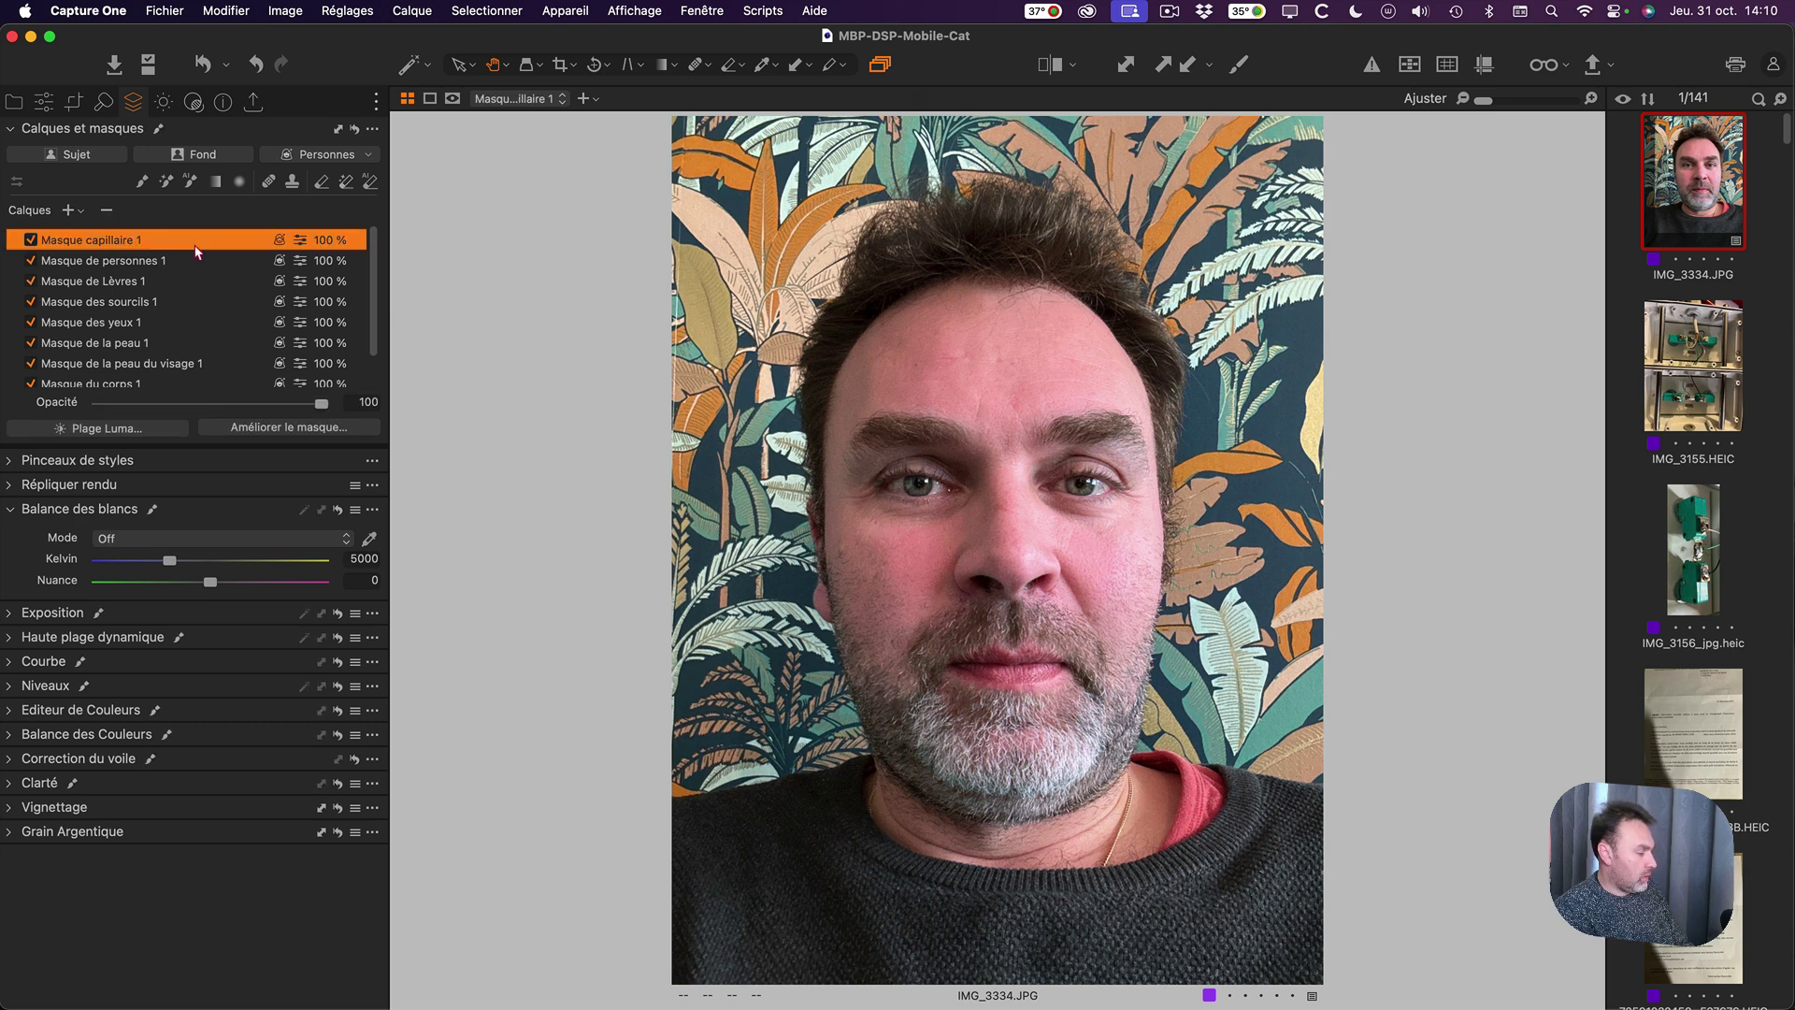
{"action": "key", "text": "m"}
{"action": "key", "text": "Down"}
{"action": "key", "text": "Down"}
{"action": "key", "text": "Down"}
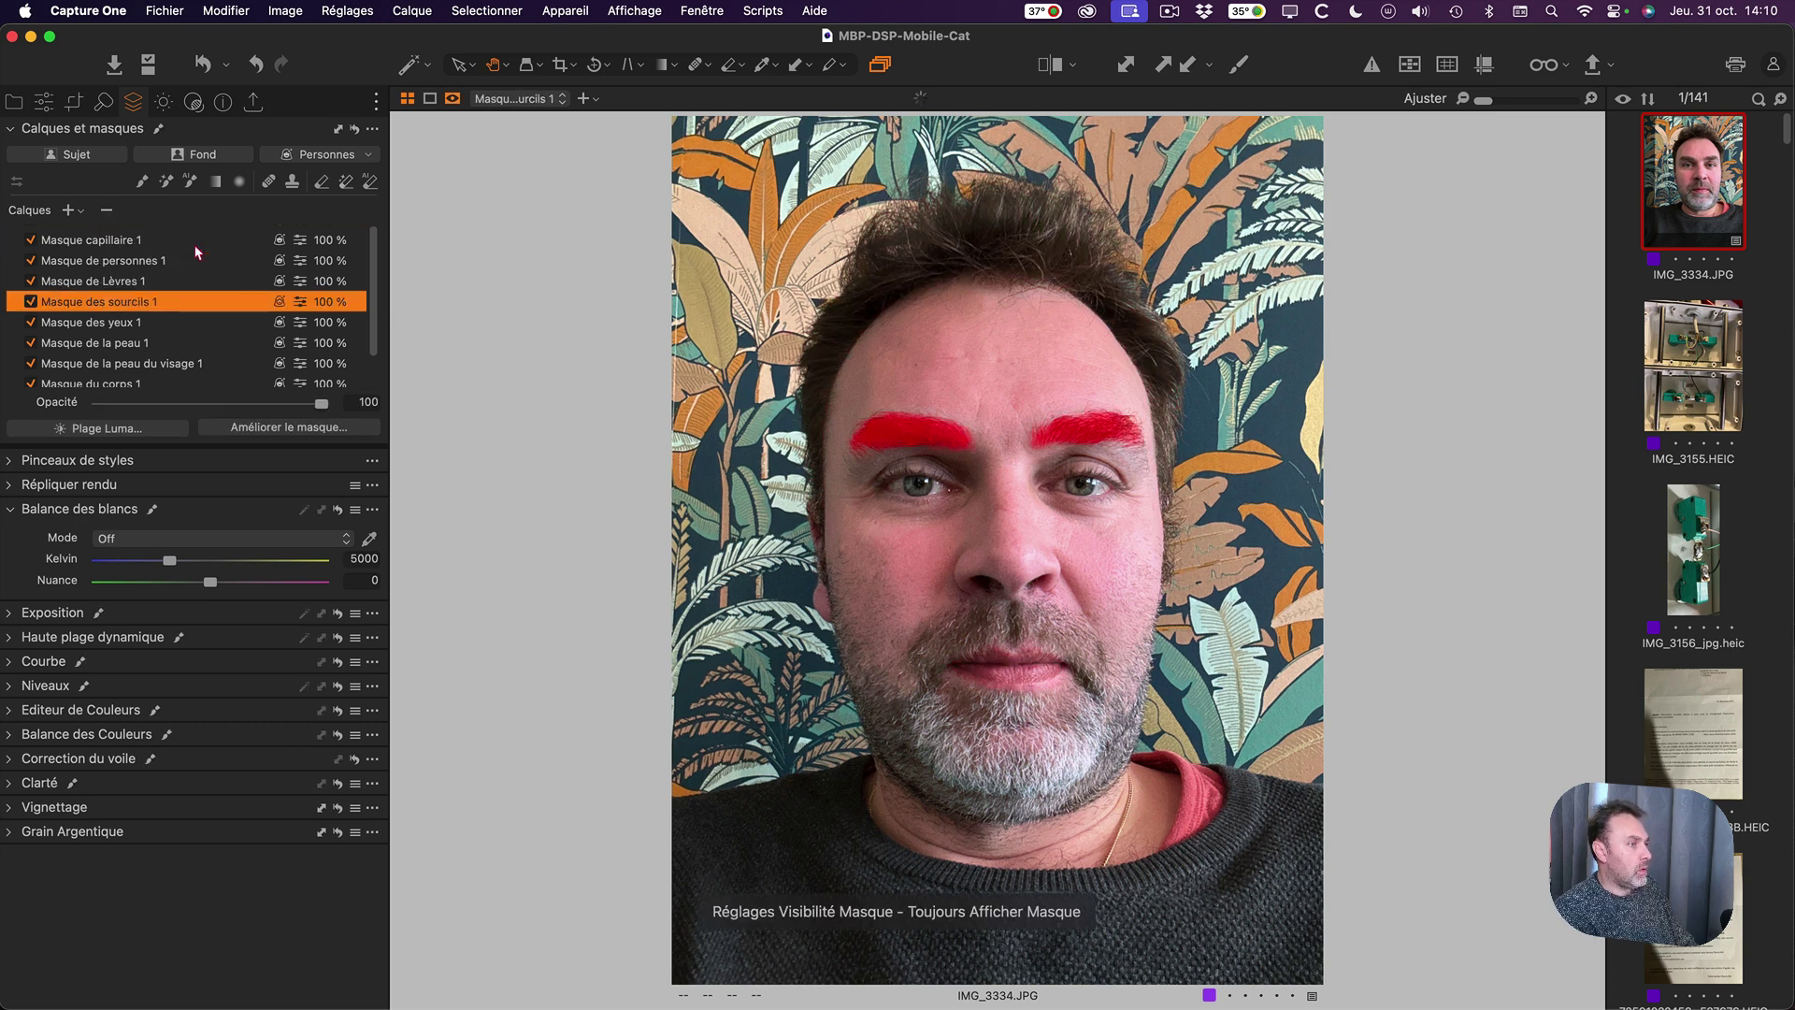
{"action": "key", "text": "Down"}
{"action": "key", "text": "Down"}
{"action": "key", "text": "Down"}
{"action": "key", "text": "Down"}
{"action": "key", "text": "Down"}
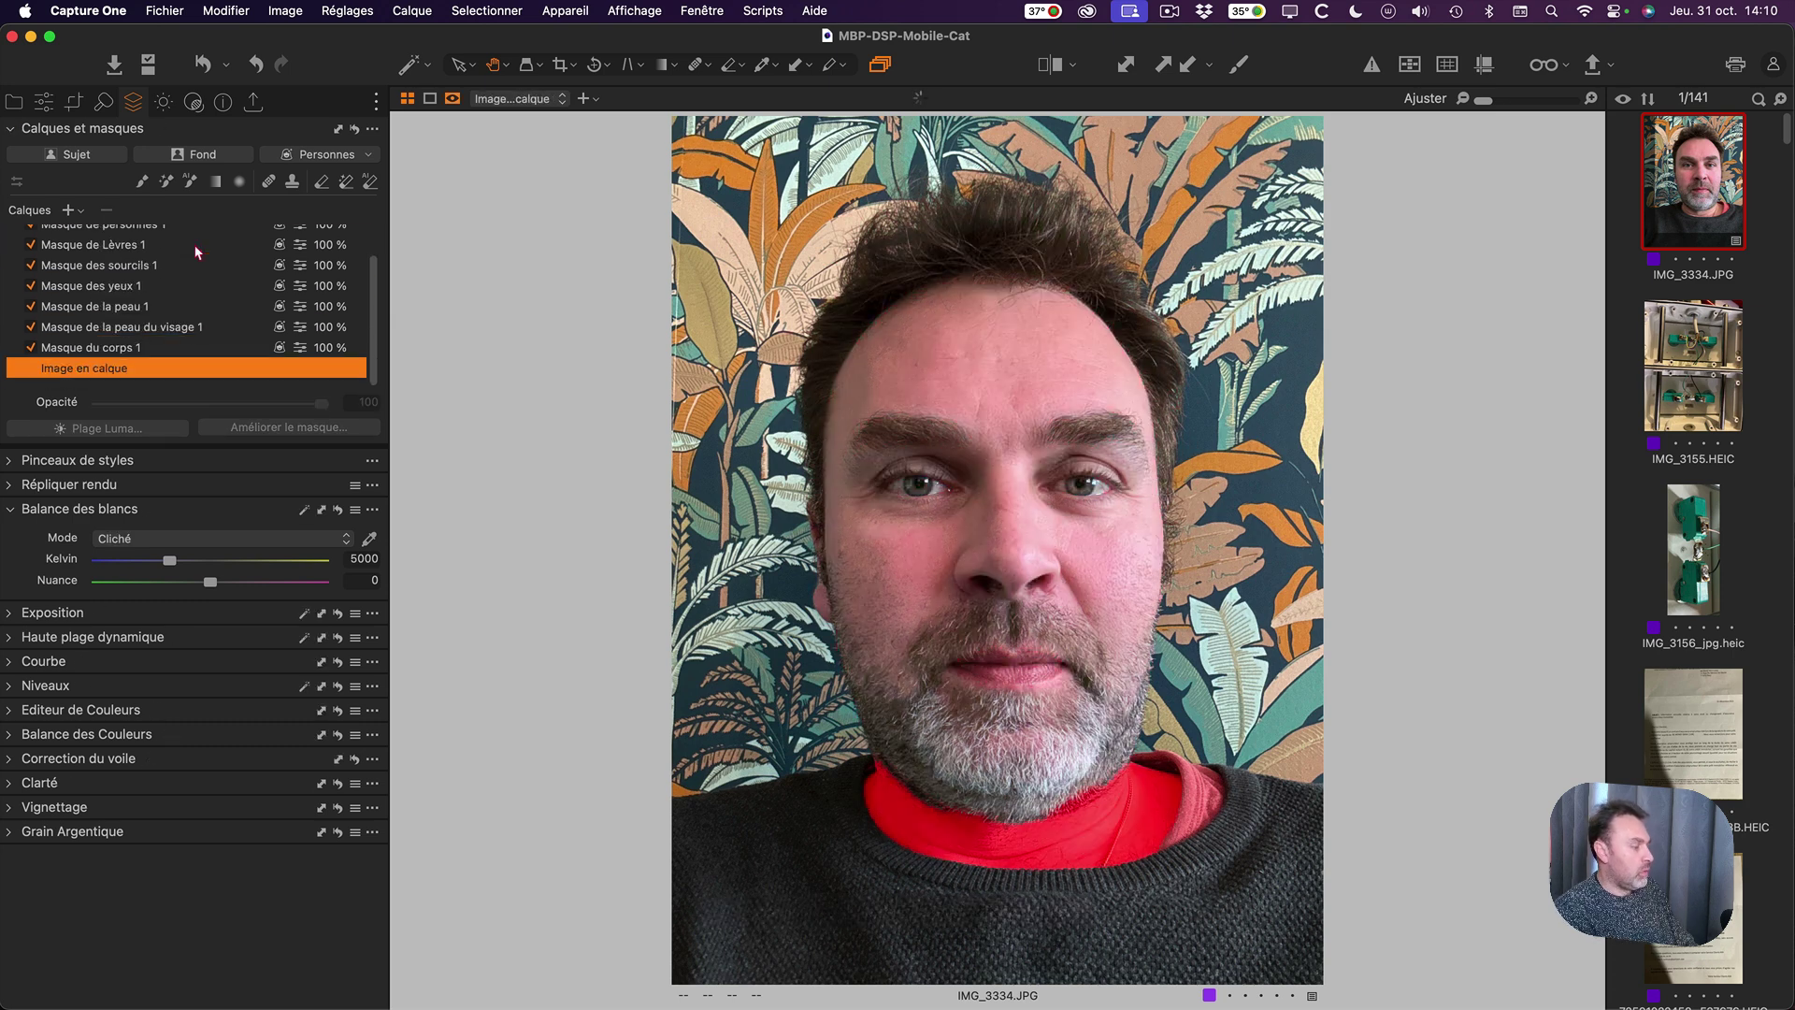
{"action": "key", "text": "m"}
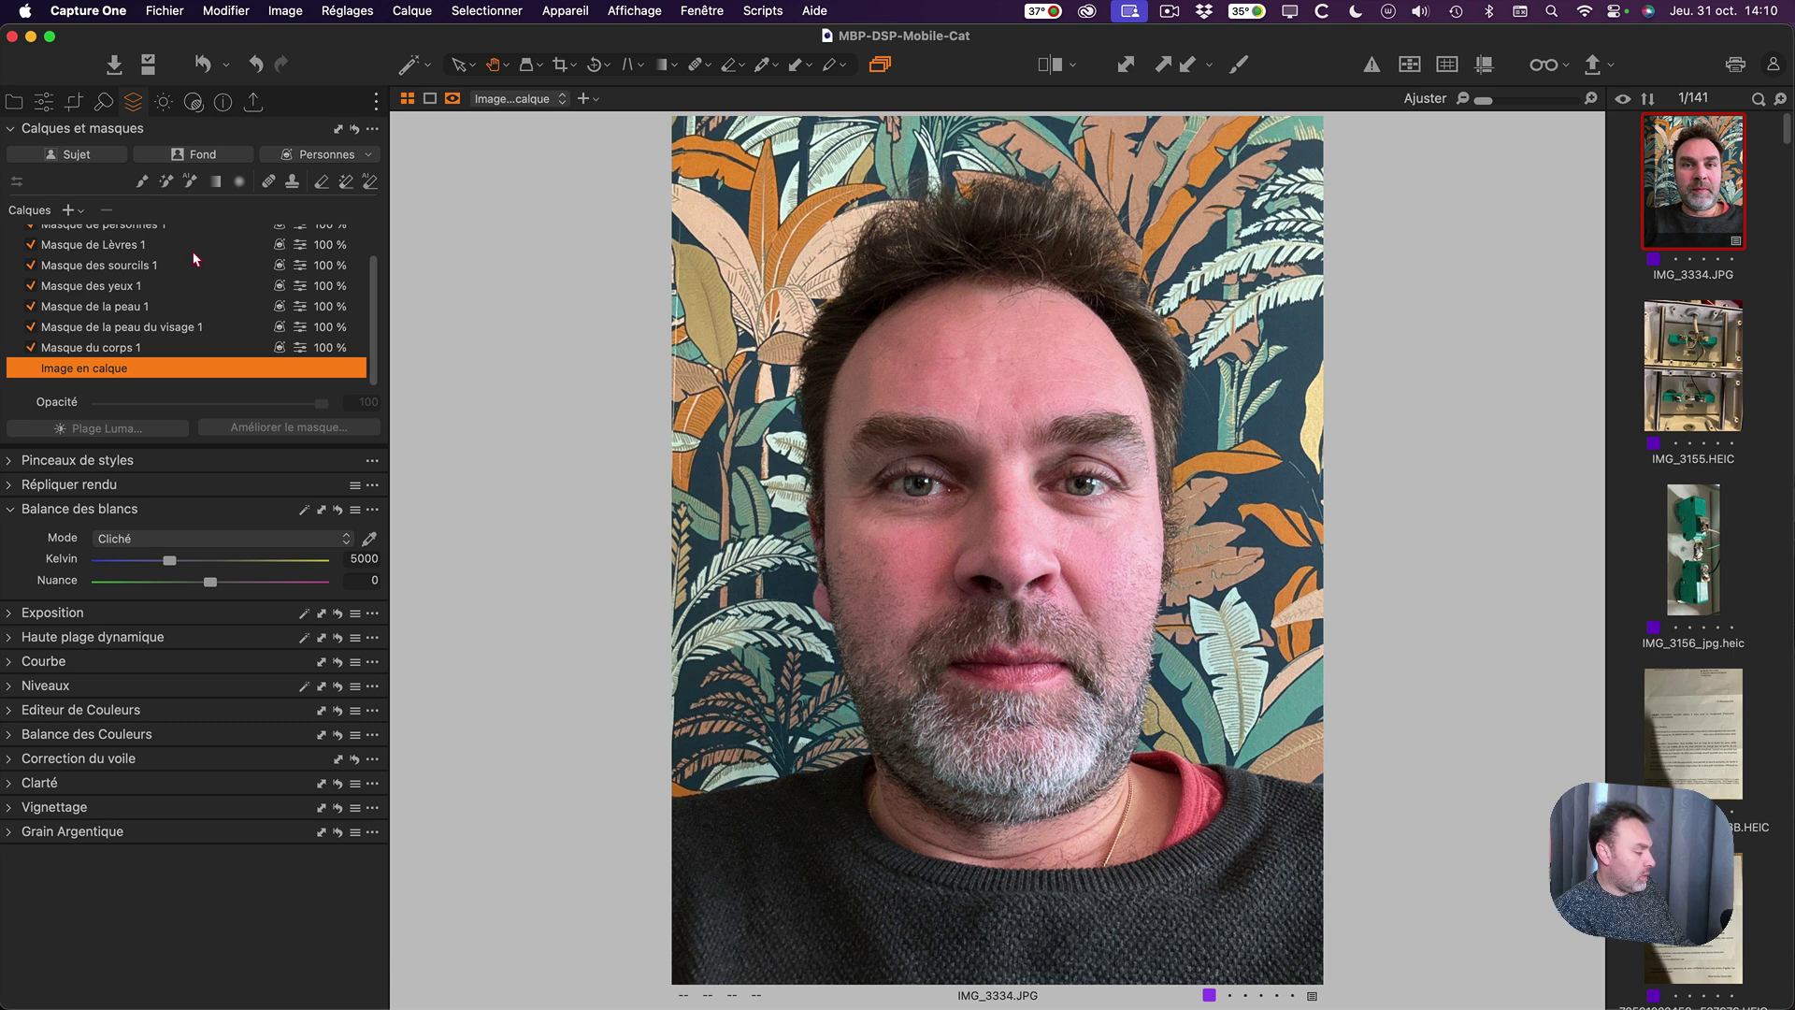
Compare the portrait IMG_3334 before and after its adjustments by repeatedly toggling the Avant/Après view.
{"action": "key", "text": "y"}
{"action": "key", "text": "y"}
{"action": "key", "text": "y"}
{"action": "key", "text": "y"}
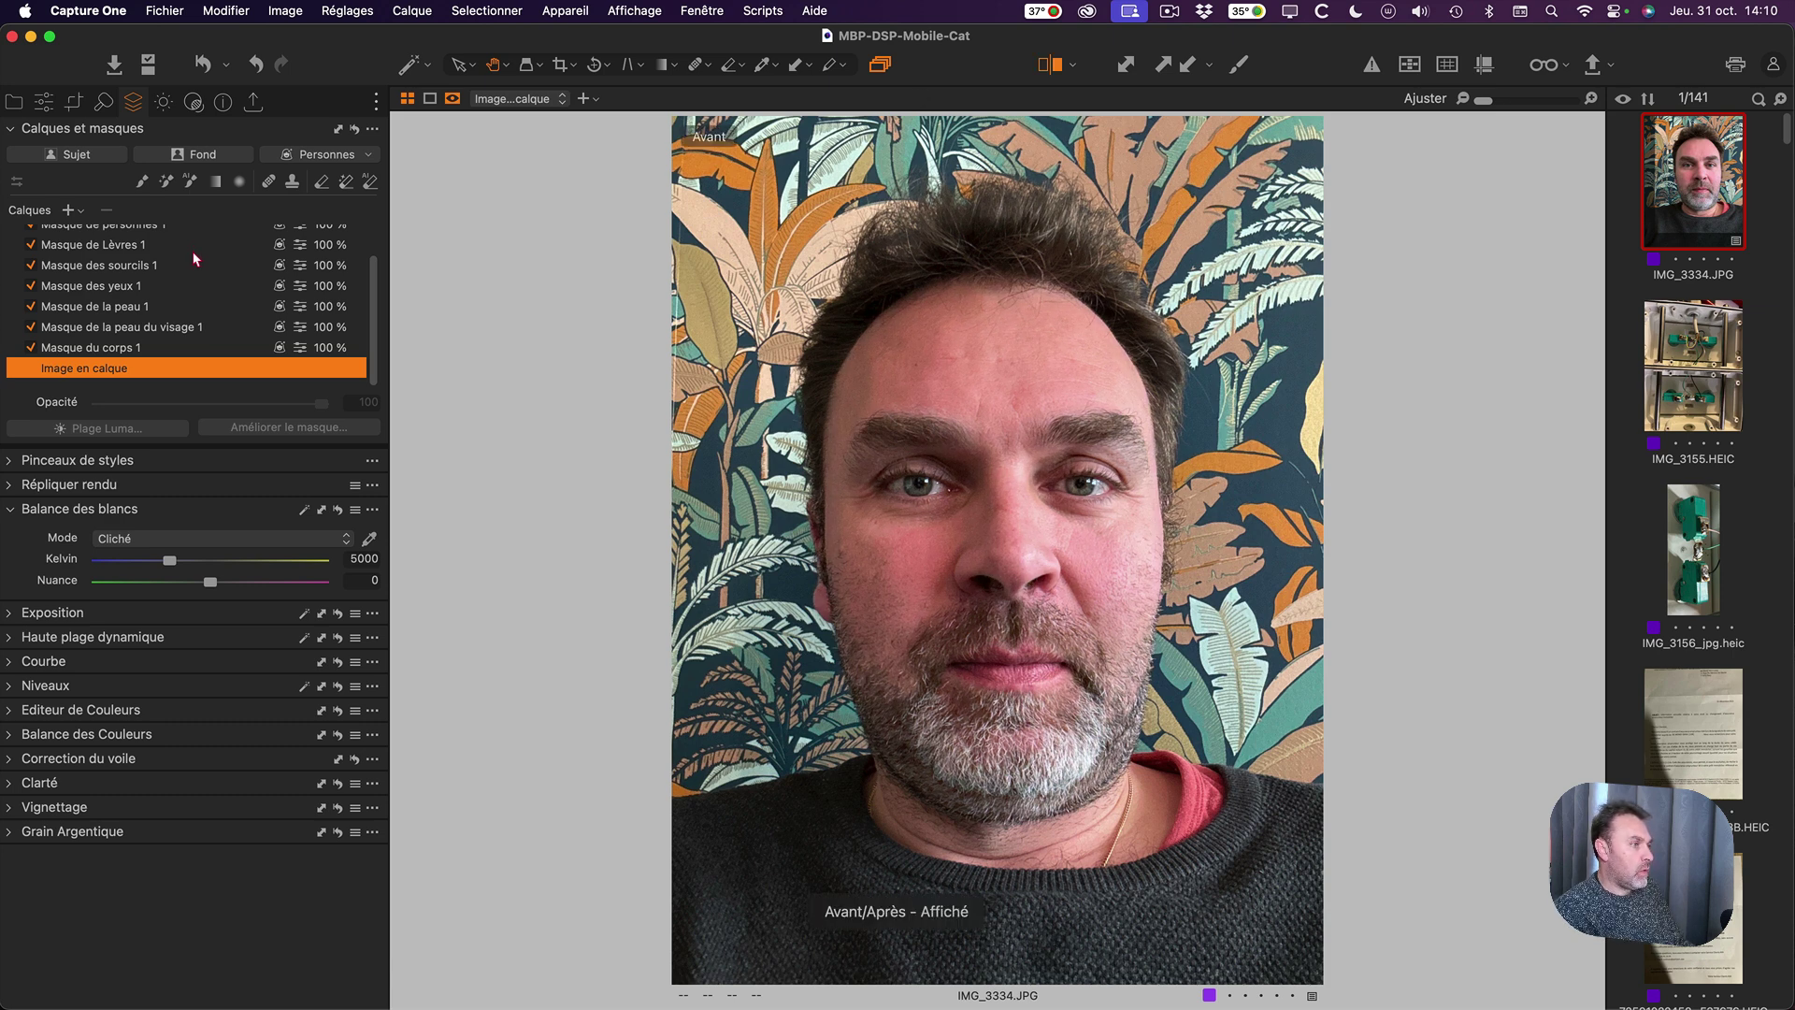
{"action": "key", "text": "y"}
{"action": "key", "text": "y"}
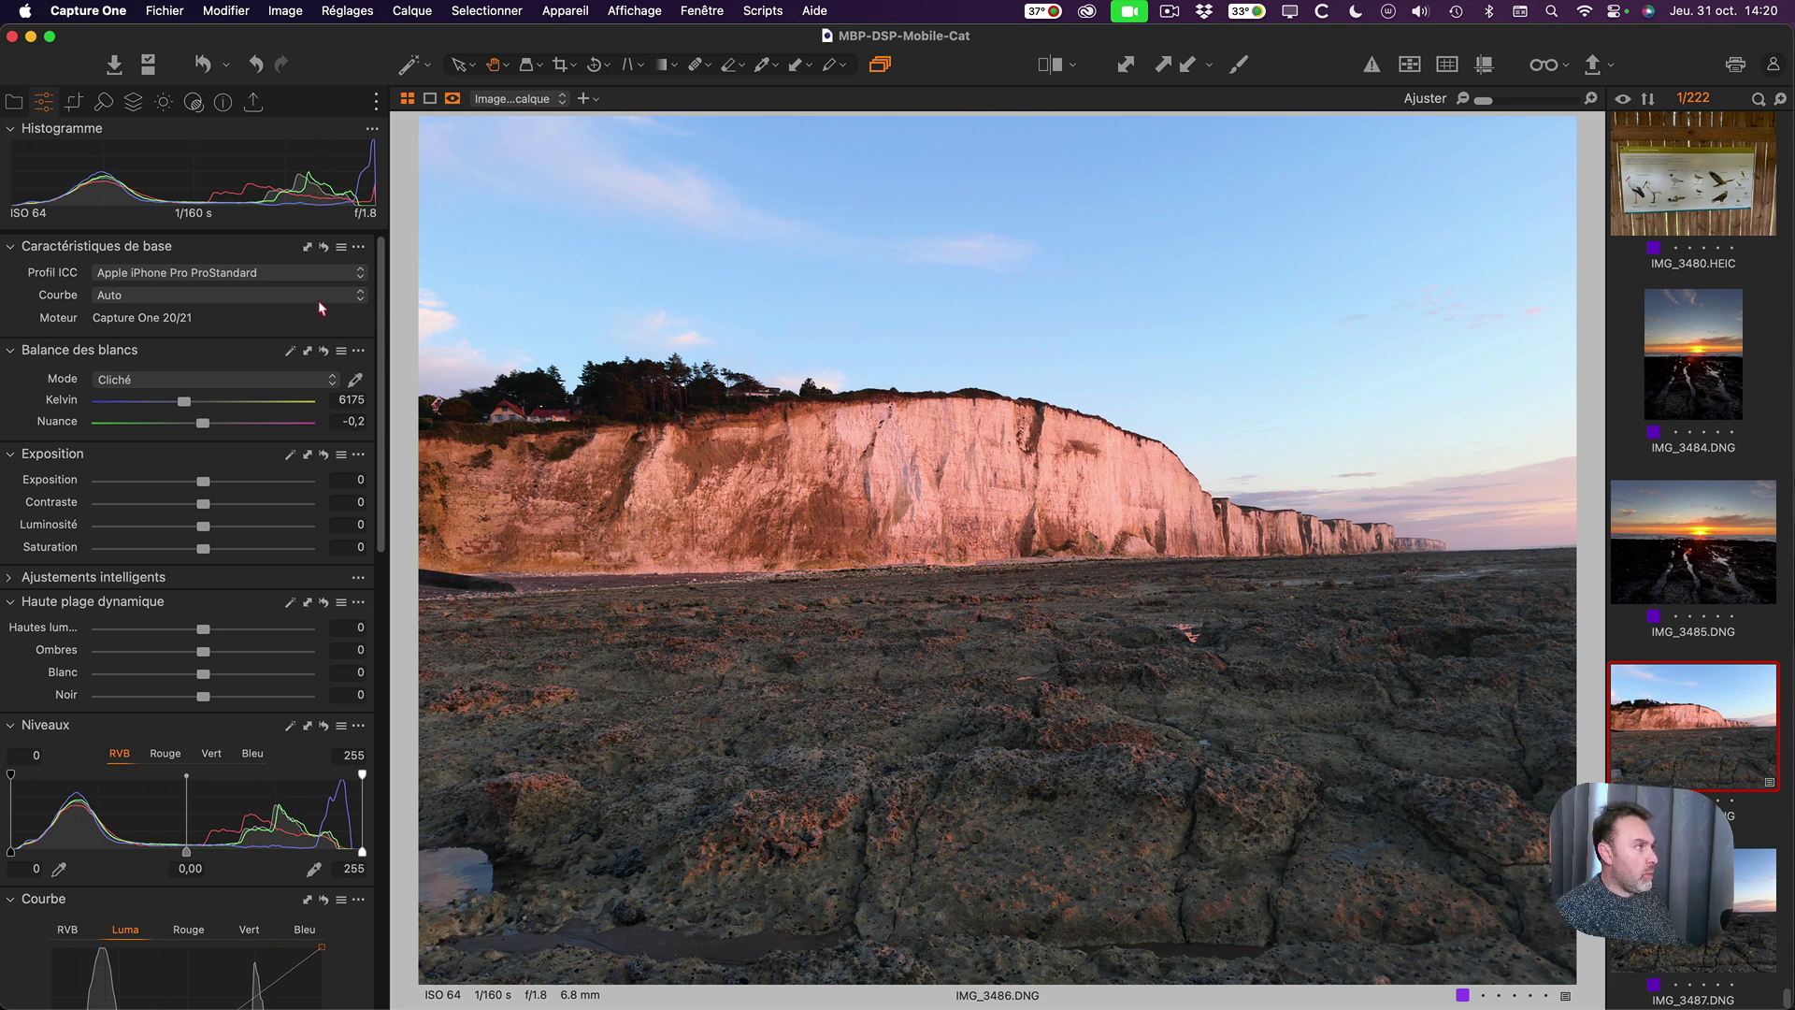
Look through the Apple iPhone Pro entries available as ICC profile for IMG_3486, leaving the current profile selected.
{"action": "left_click", "coordinate": [203, 277]}
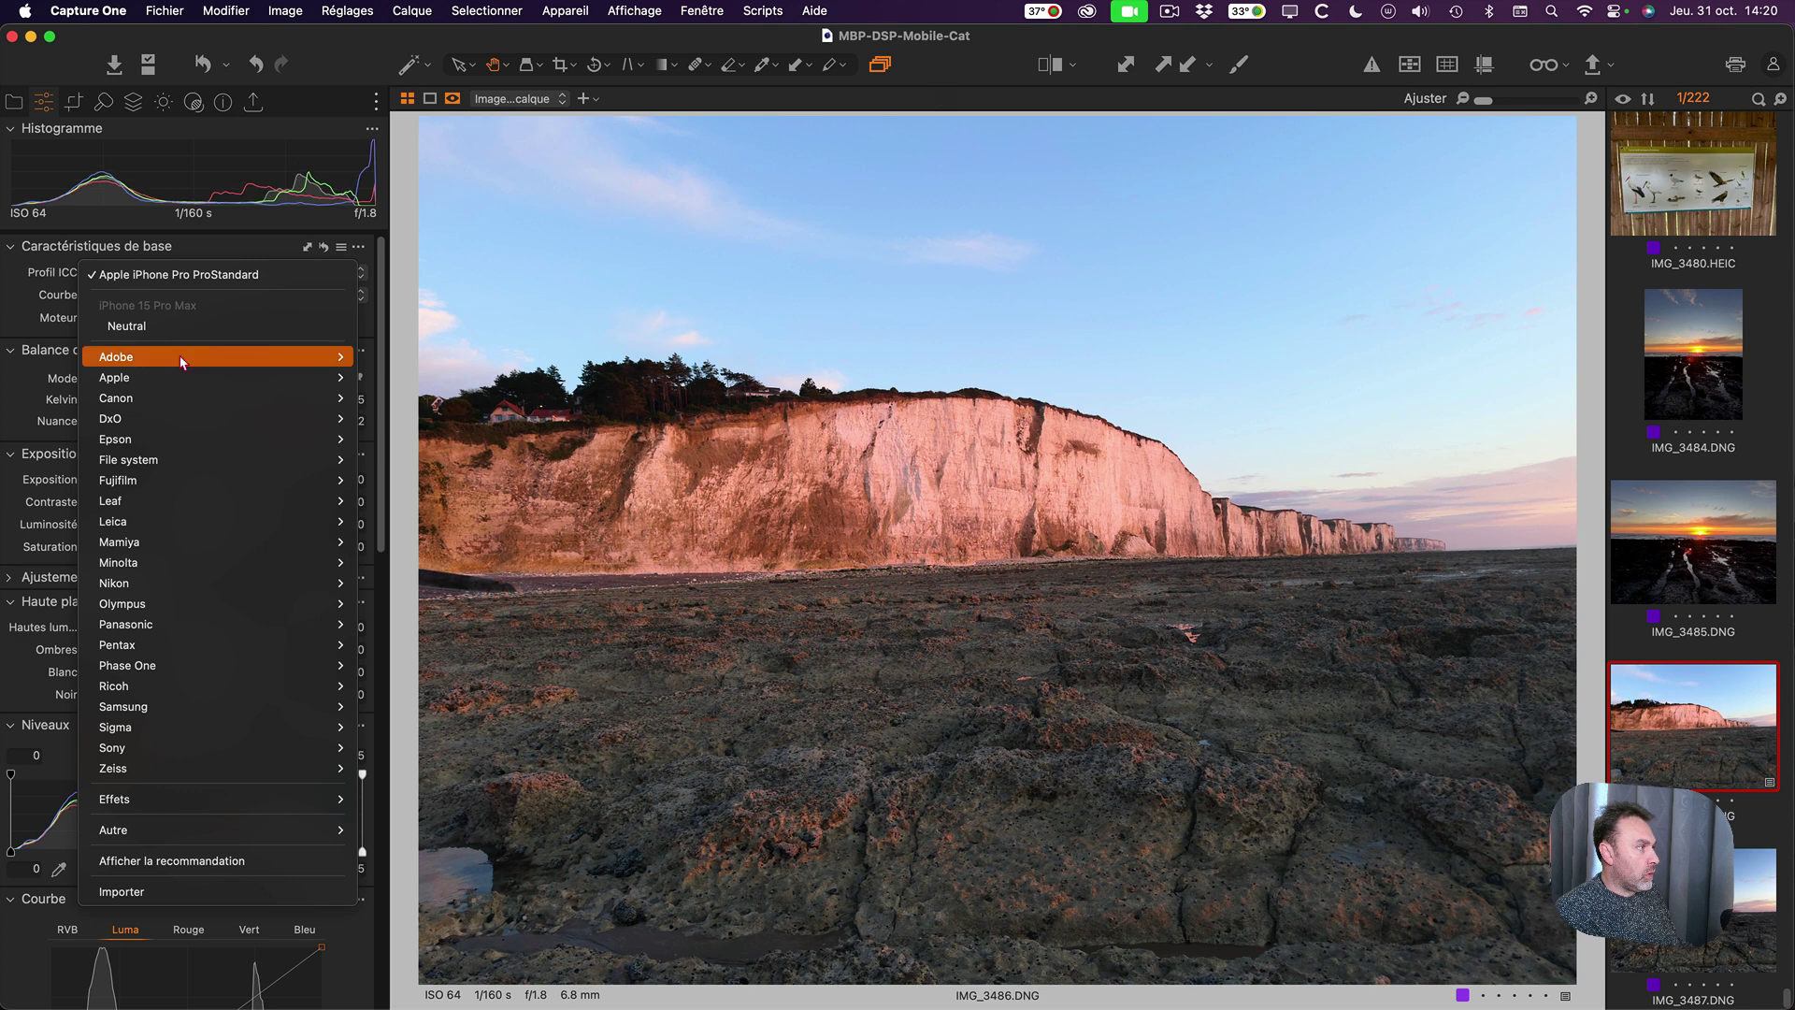
{"action": "mouse_move", "coordinate": [206, 380]}
{"action": "mouse_move", "coordinate": [389, 381]}
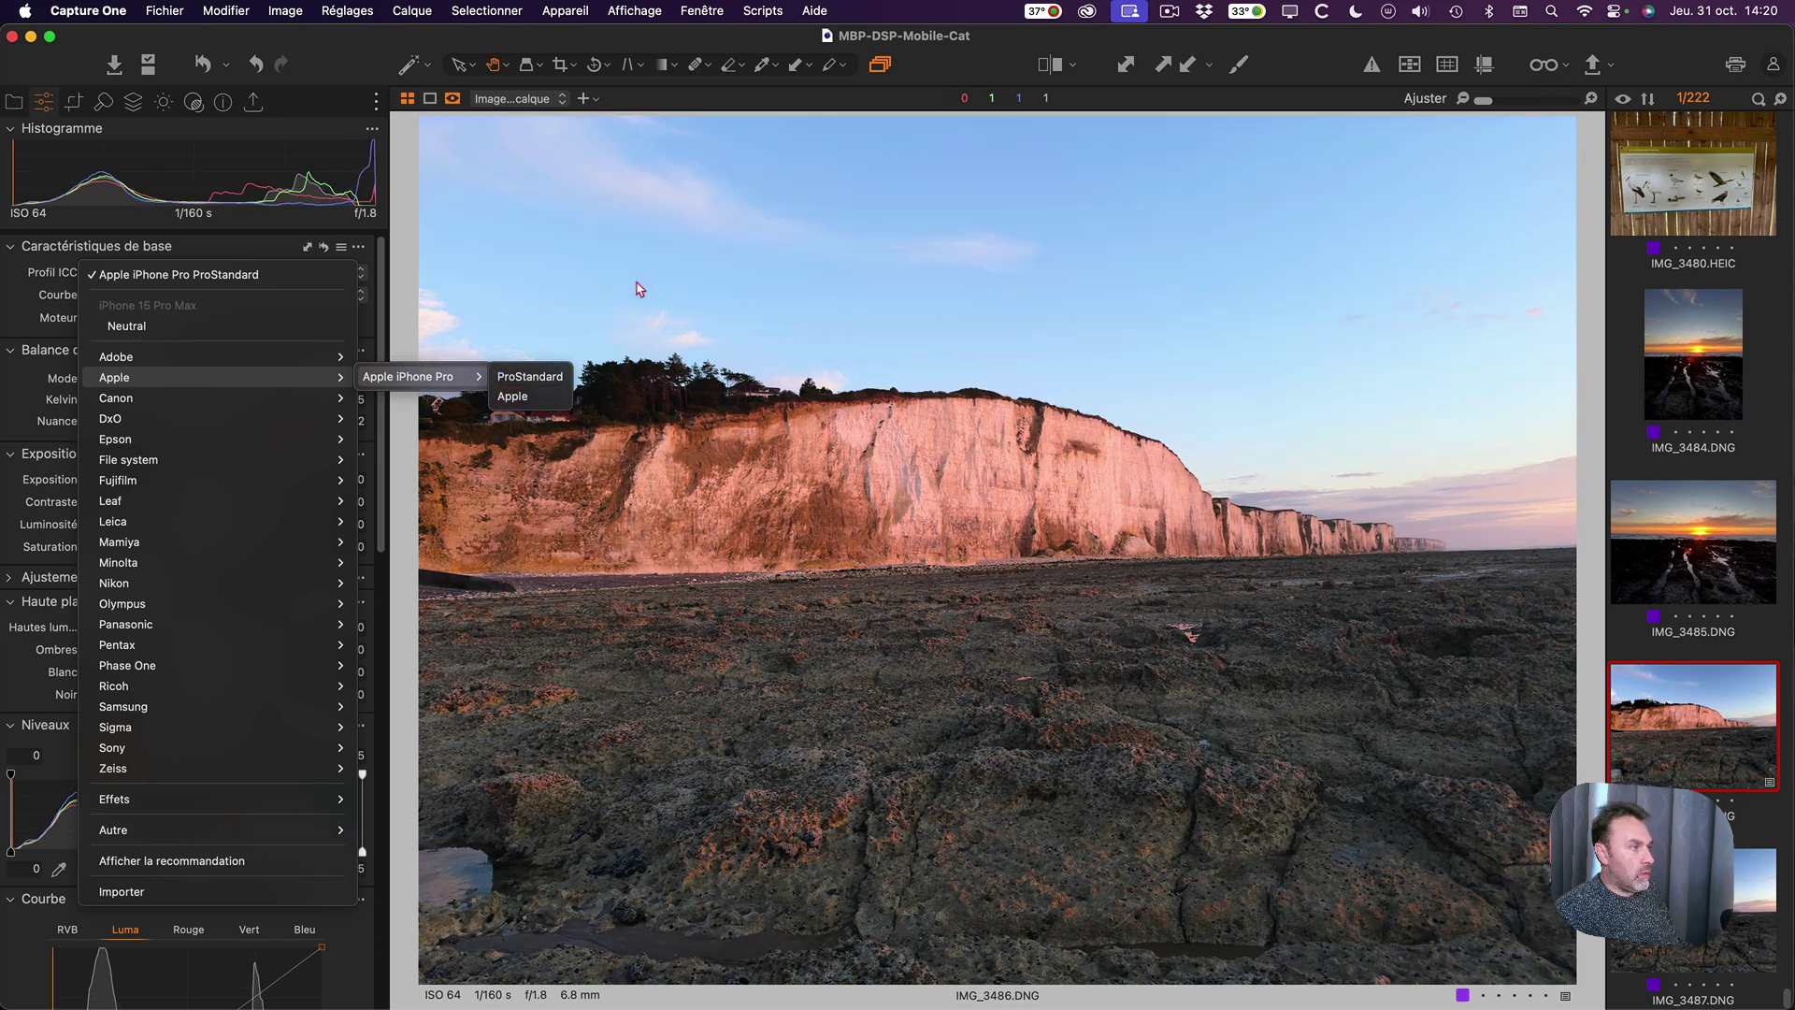
{"action": "left_click", "coordinate": [620, 280]}
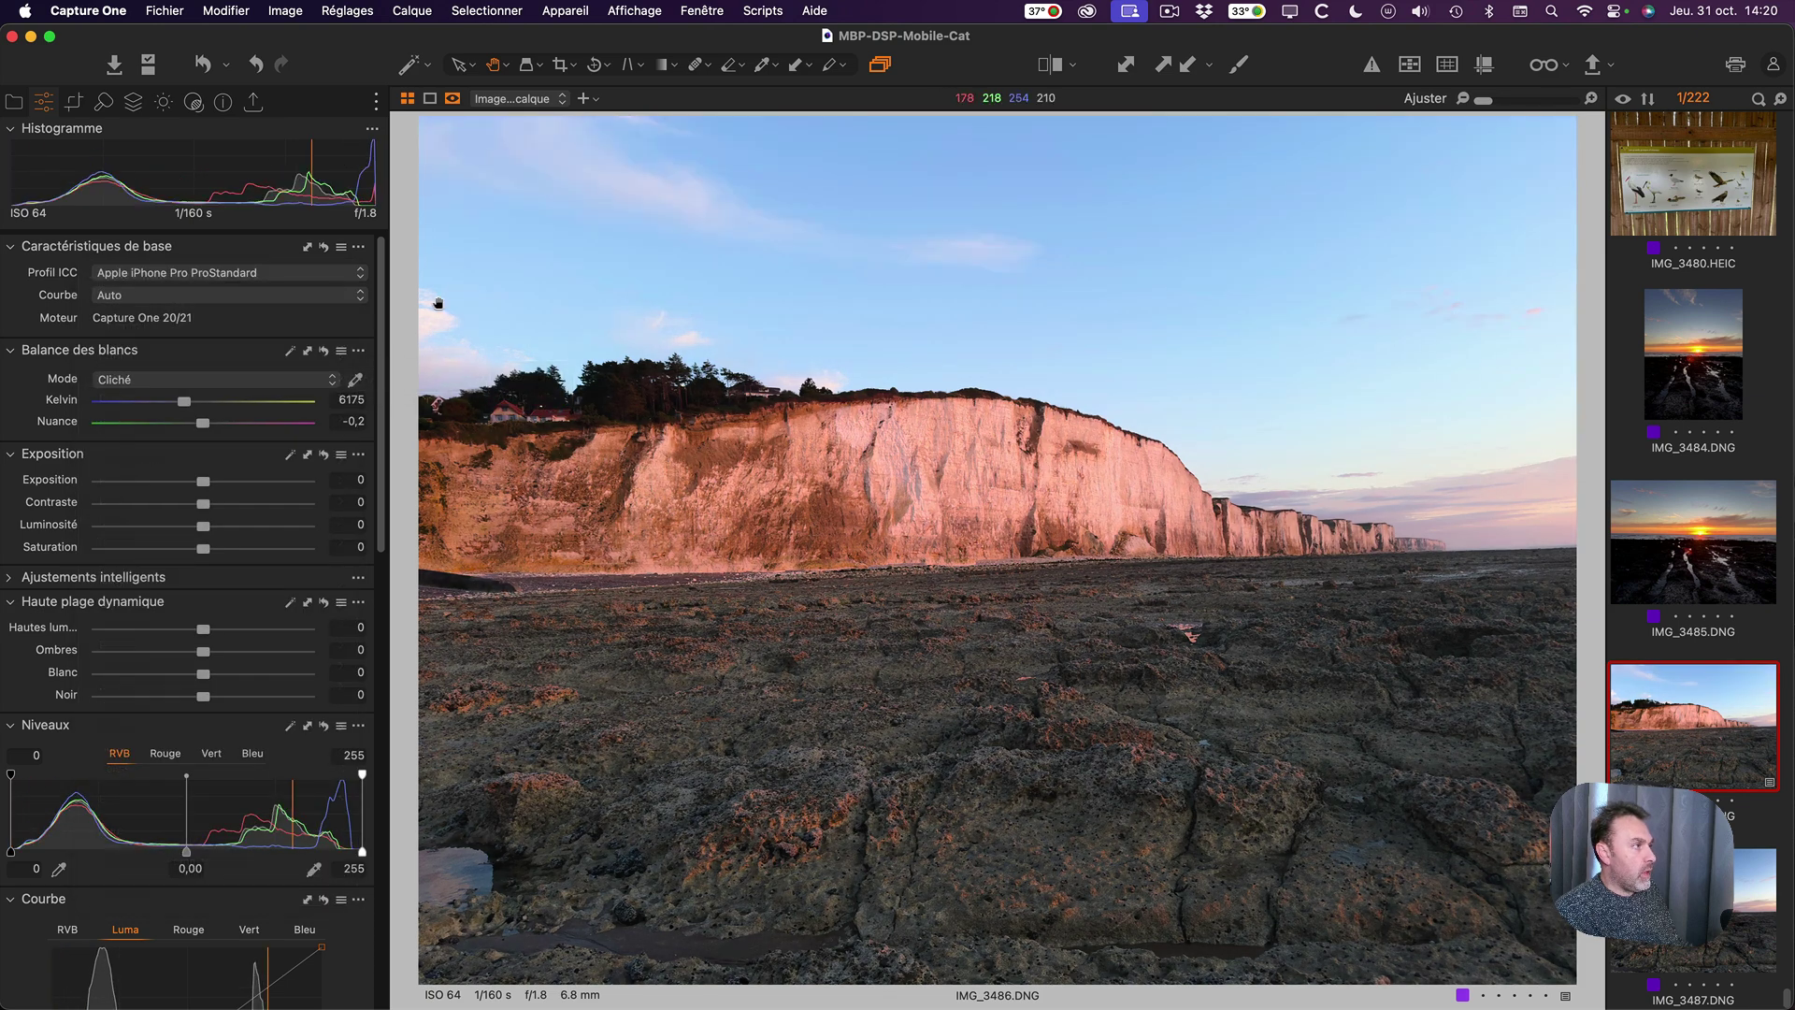
Set the cliff photo's curve to Réponse linéaire and inspect the cliff detail at 100% and 200% zoom.
{"action": "left_click", "coordinate": [192, 299]}
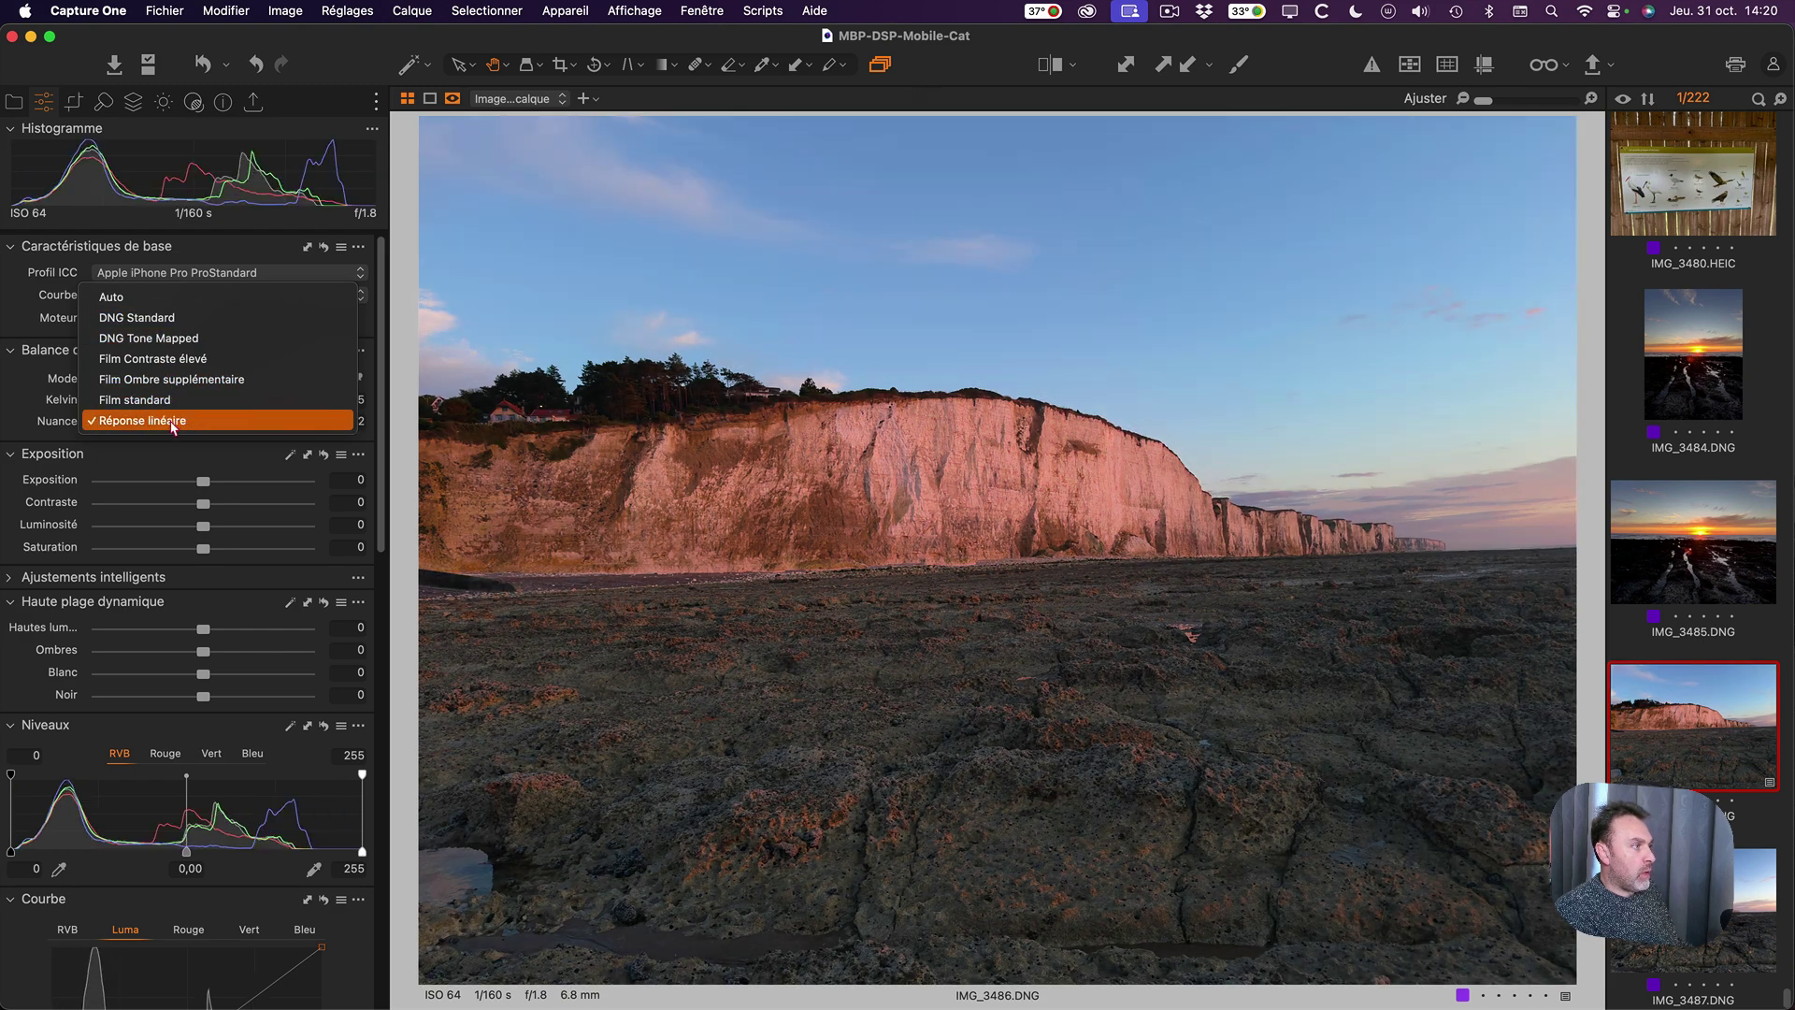
{"action": "left_click", "coordinate": [172, 421]}
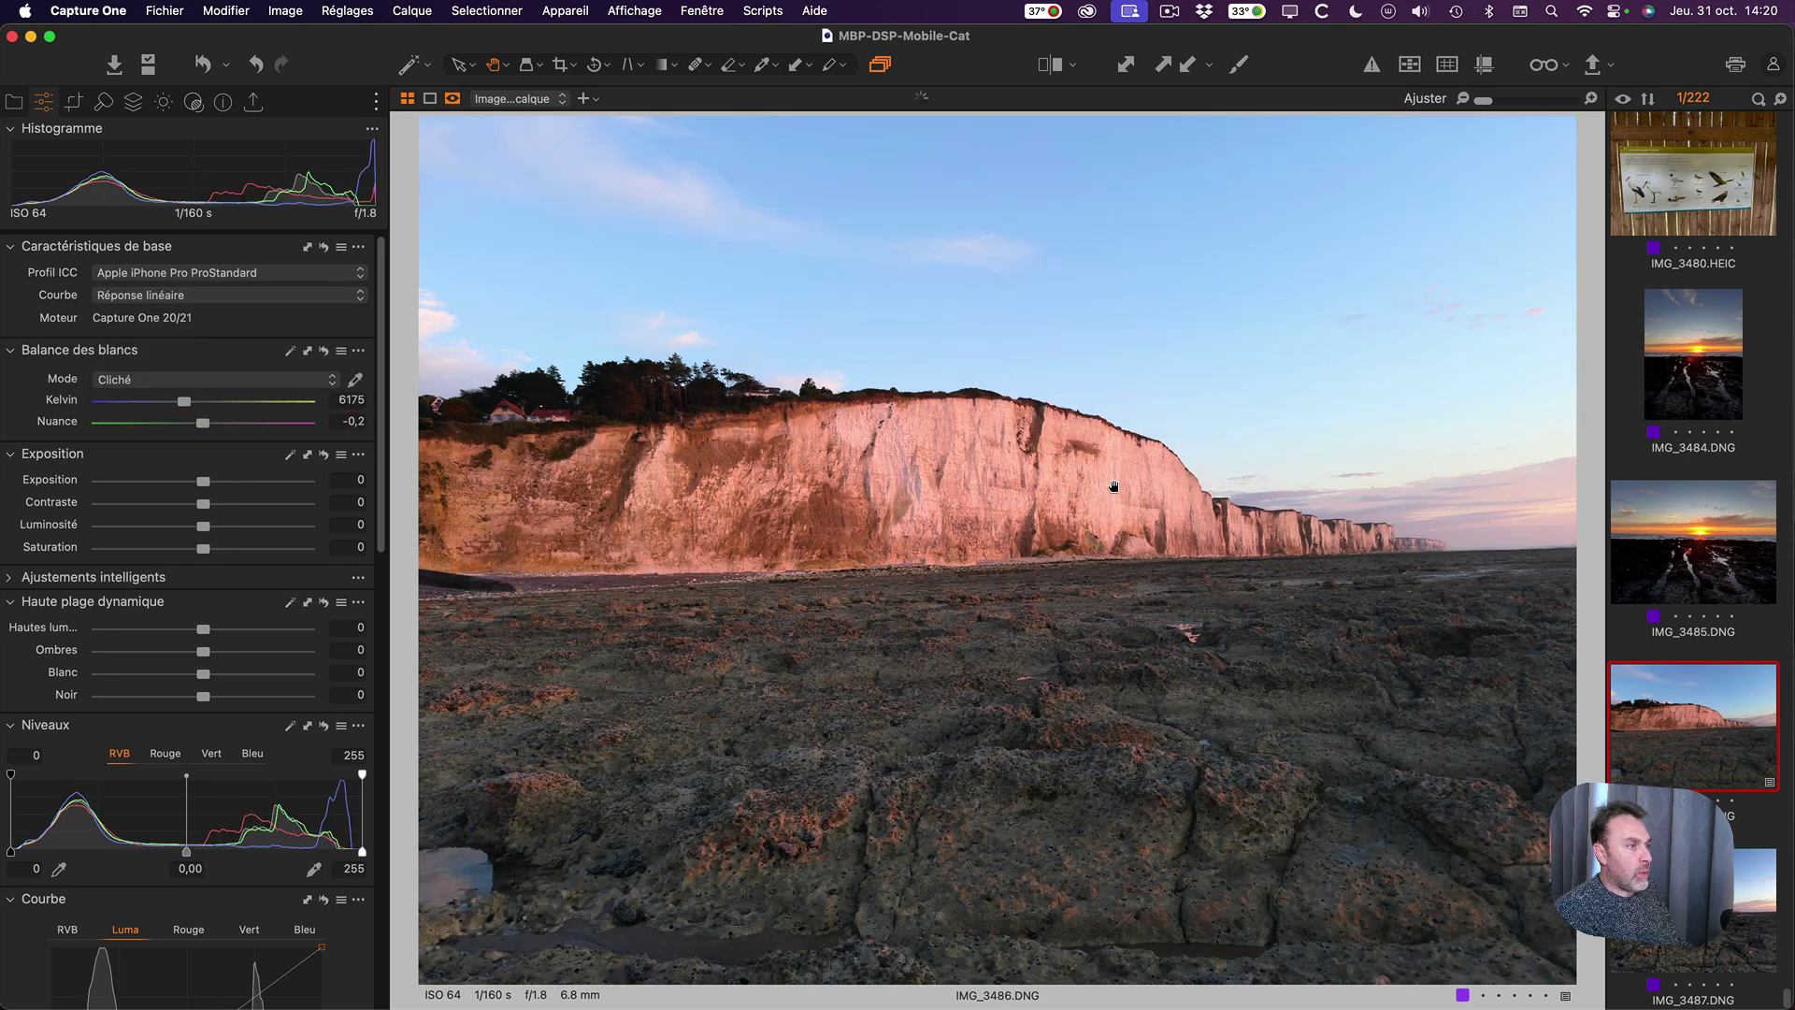
{"action": "left_click", "coordinate": [1079, 538]}
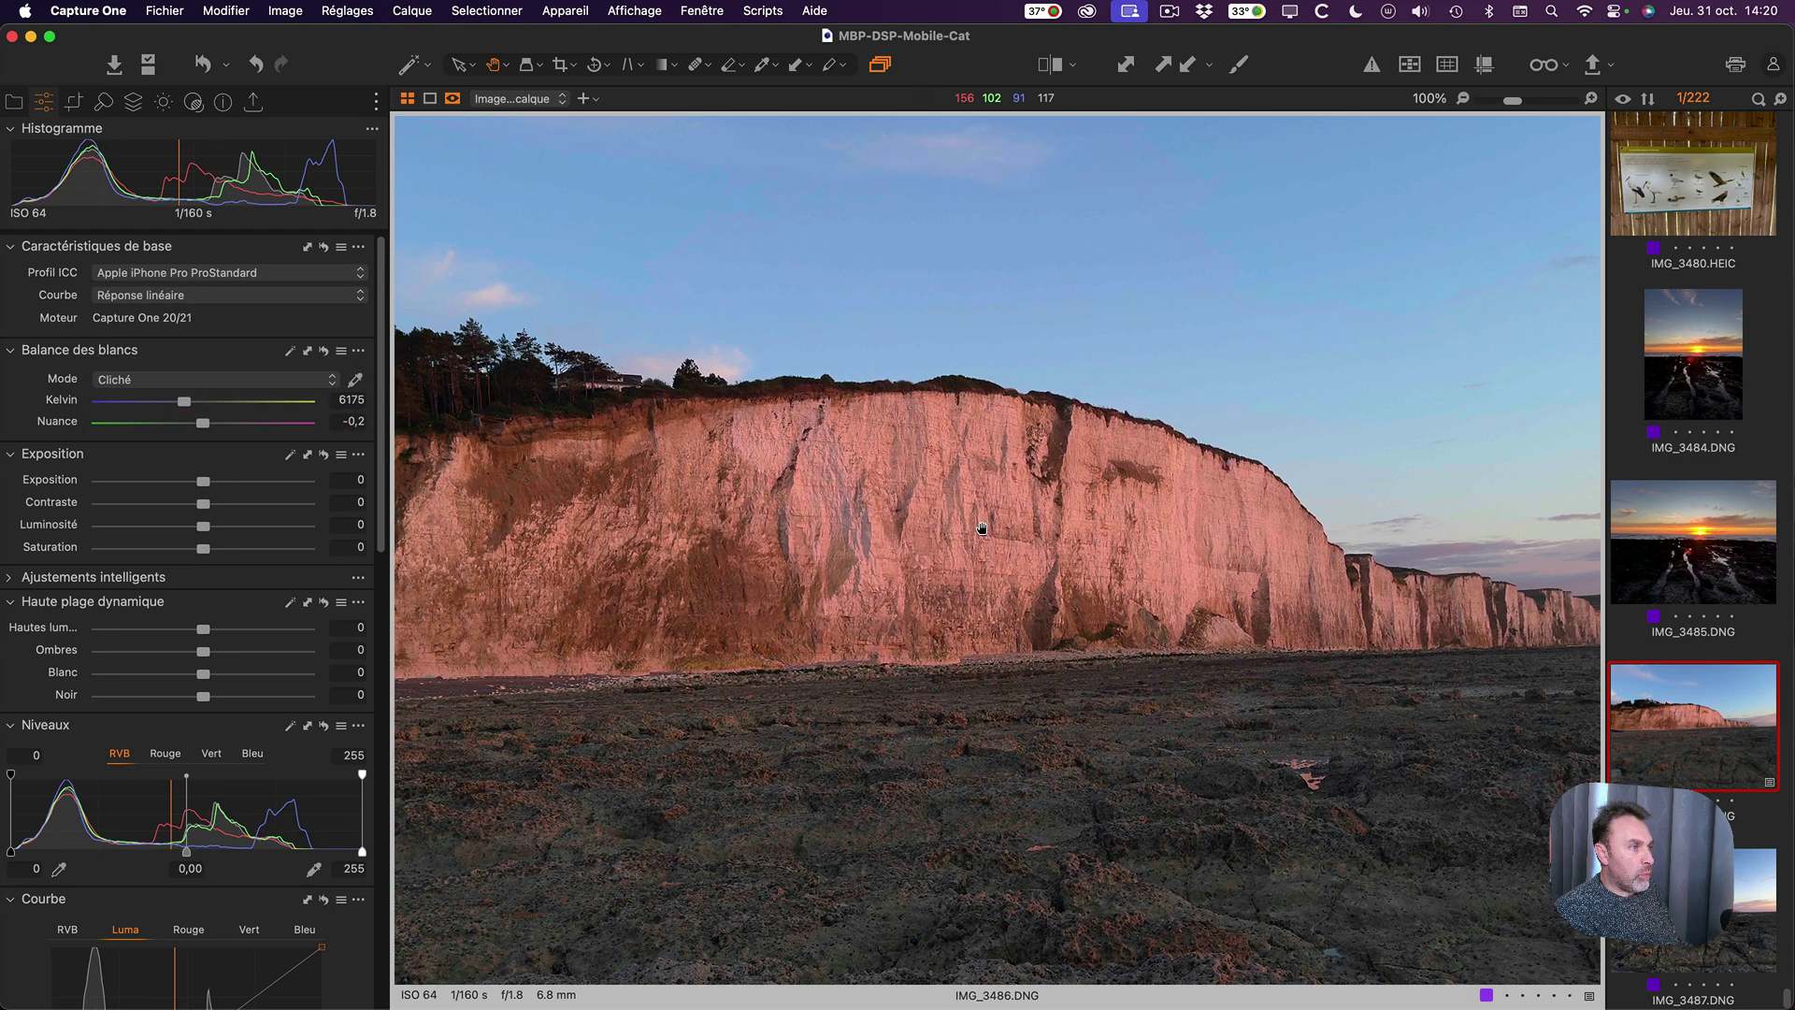
{"action": "left_click_drag", "start_coordinate": [981, 529], "coordinate": [645, 640]}
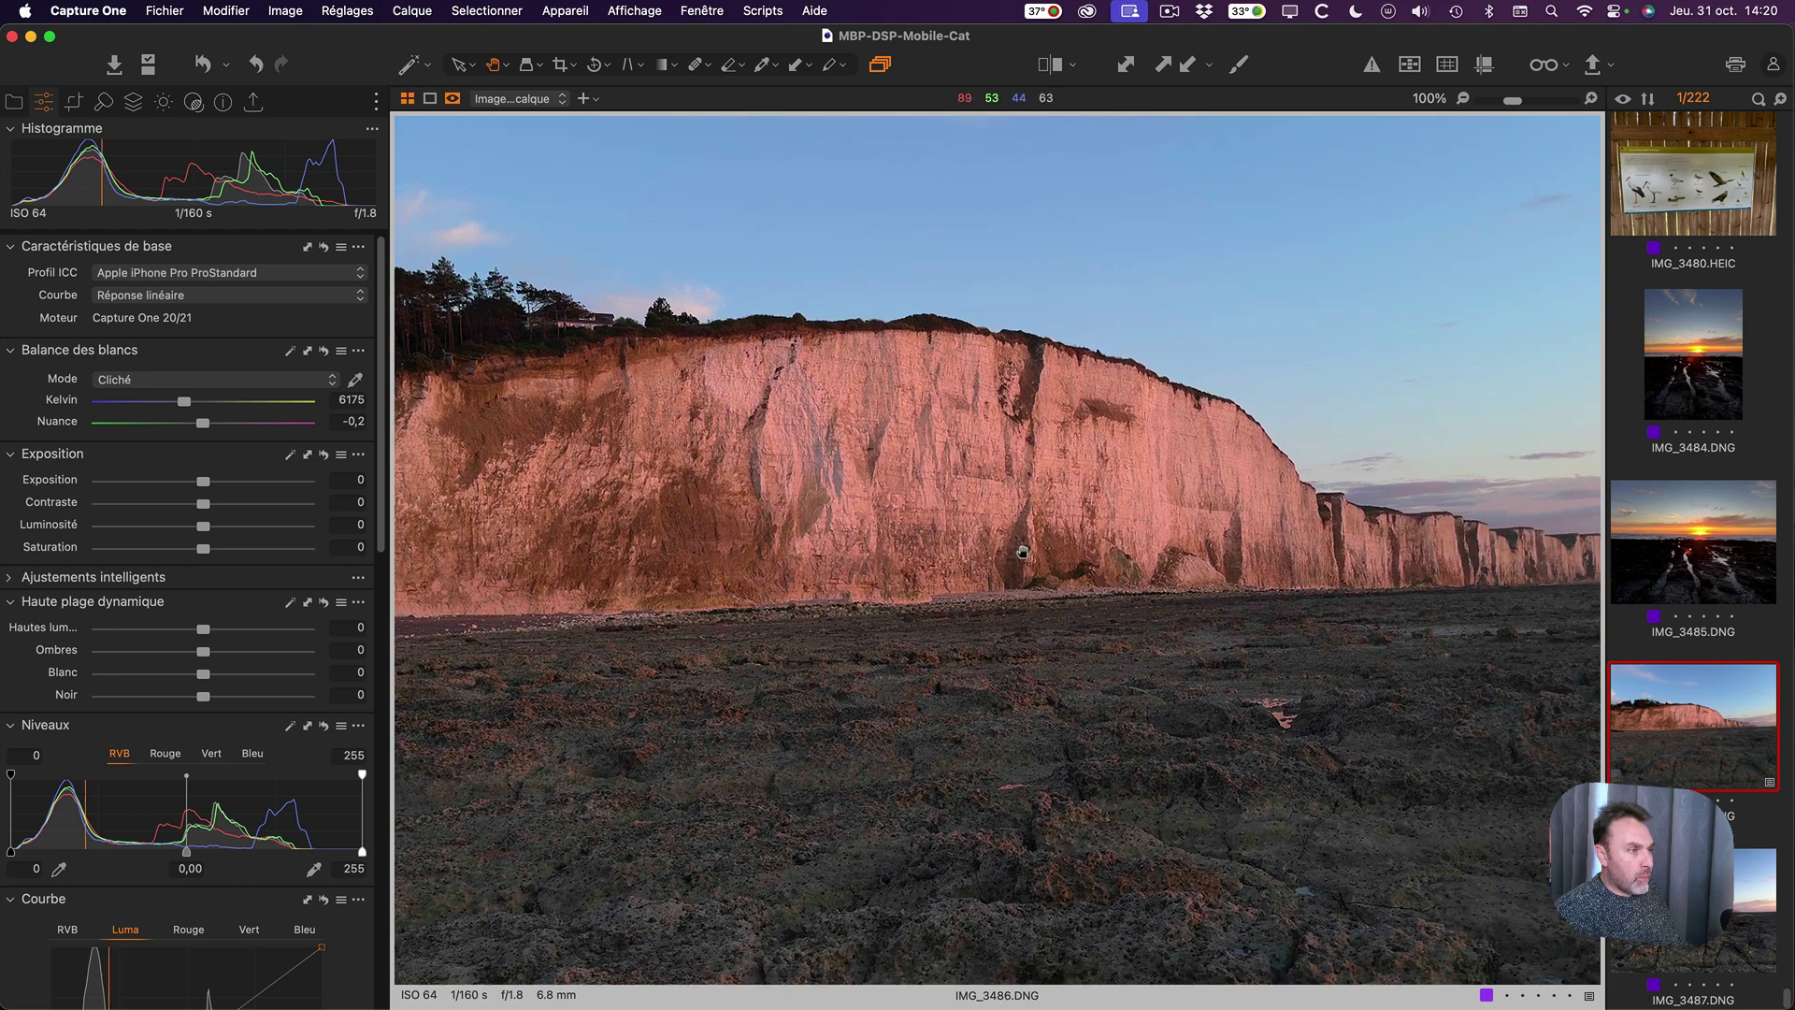
{"action": "left_click_drag", "start_coordinate": [1023, 551], "coordinate": [758, 542]}
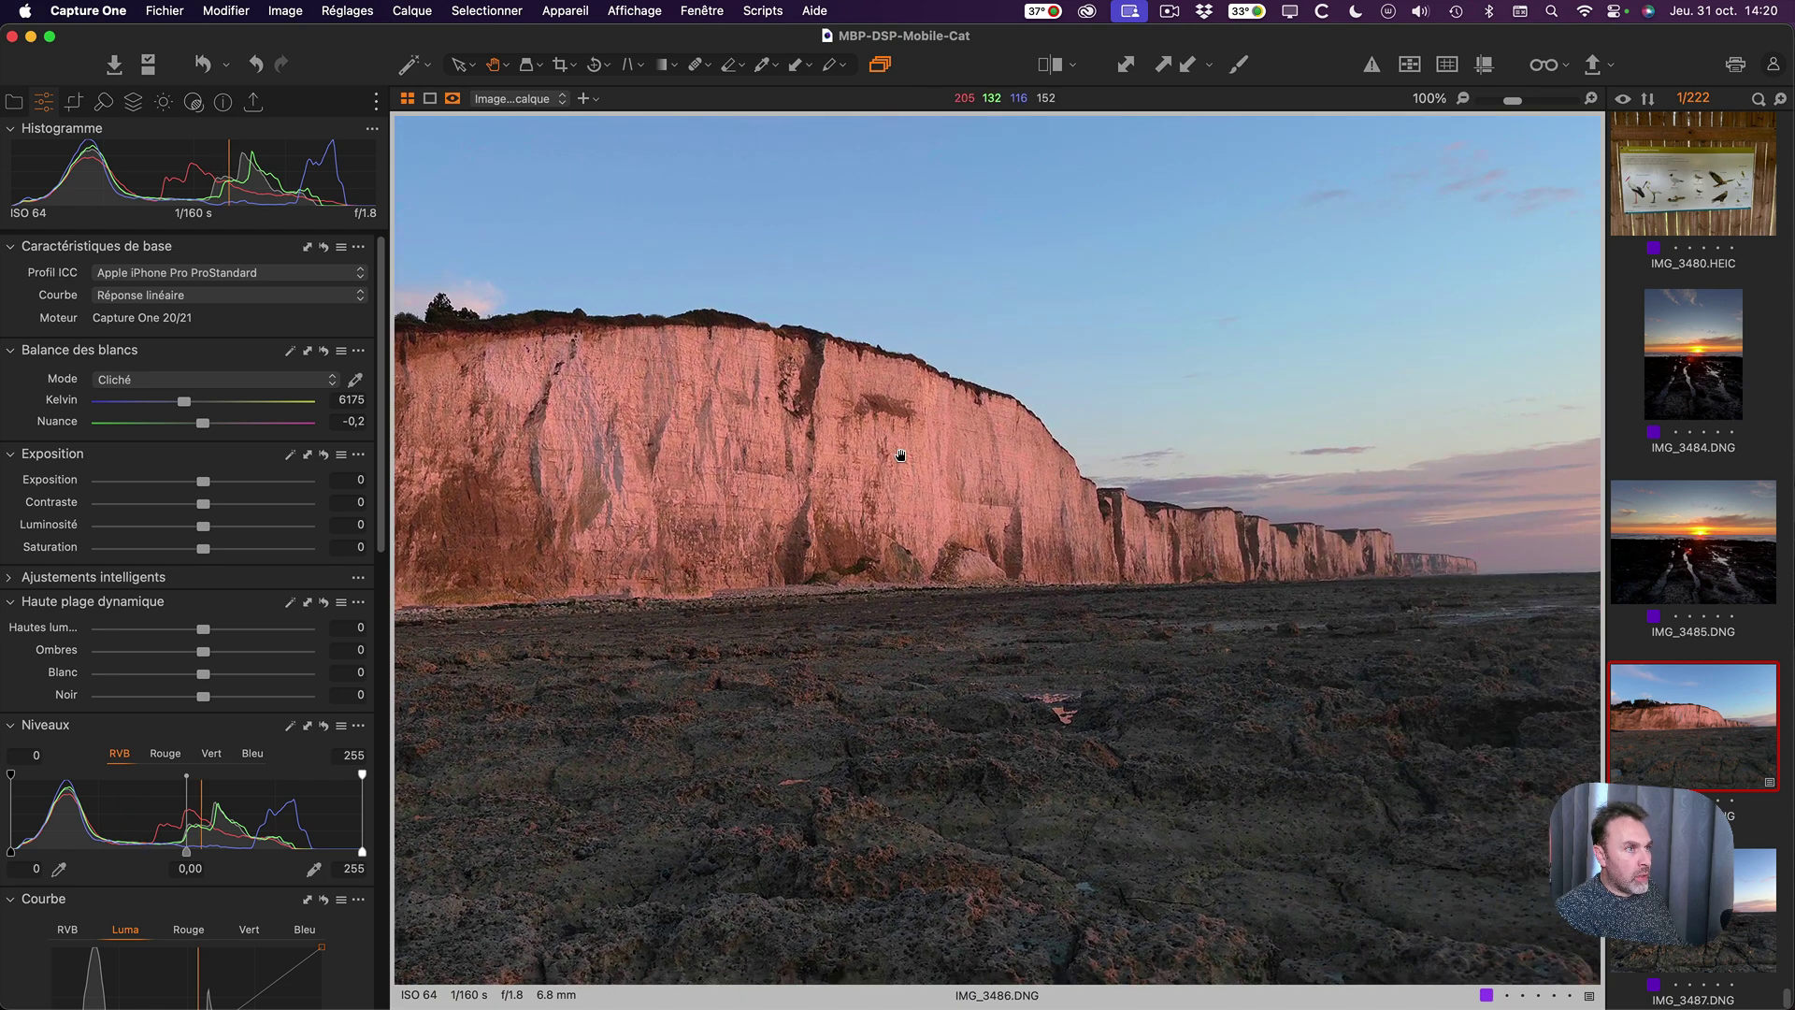
{"action": "left_click", "coordinate": [1591, 100]}
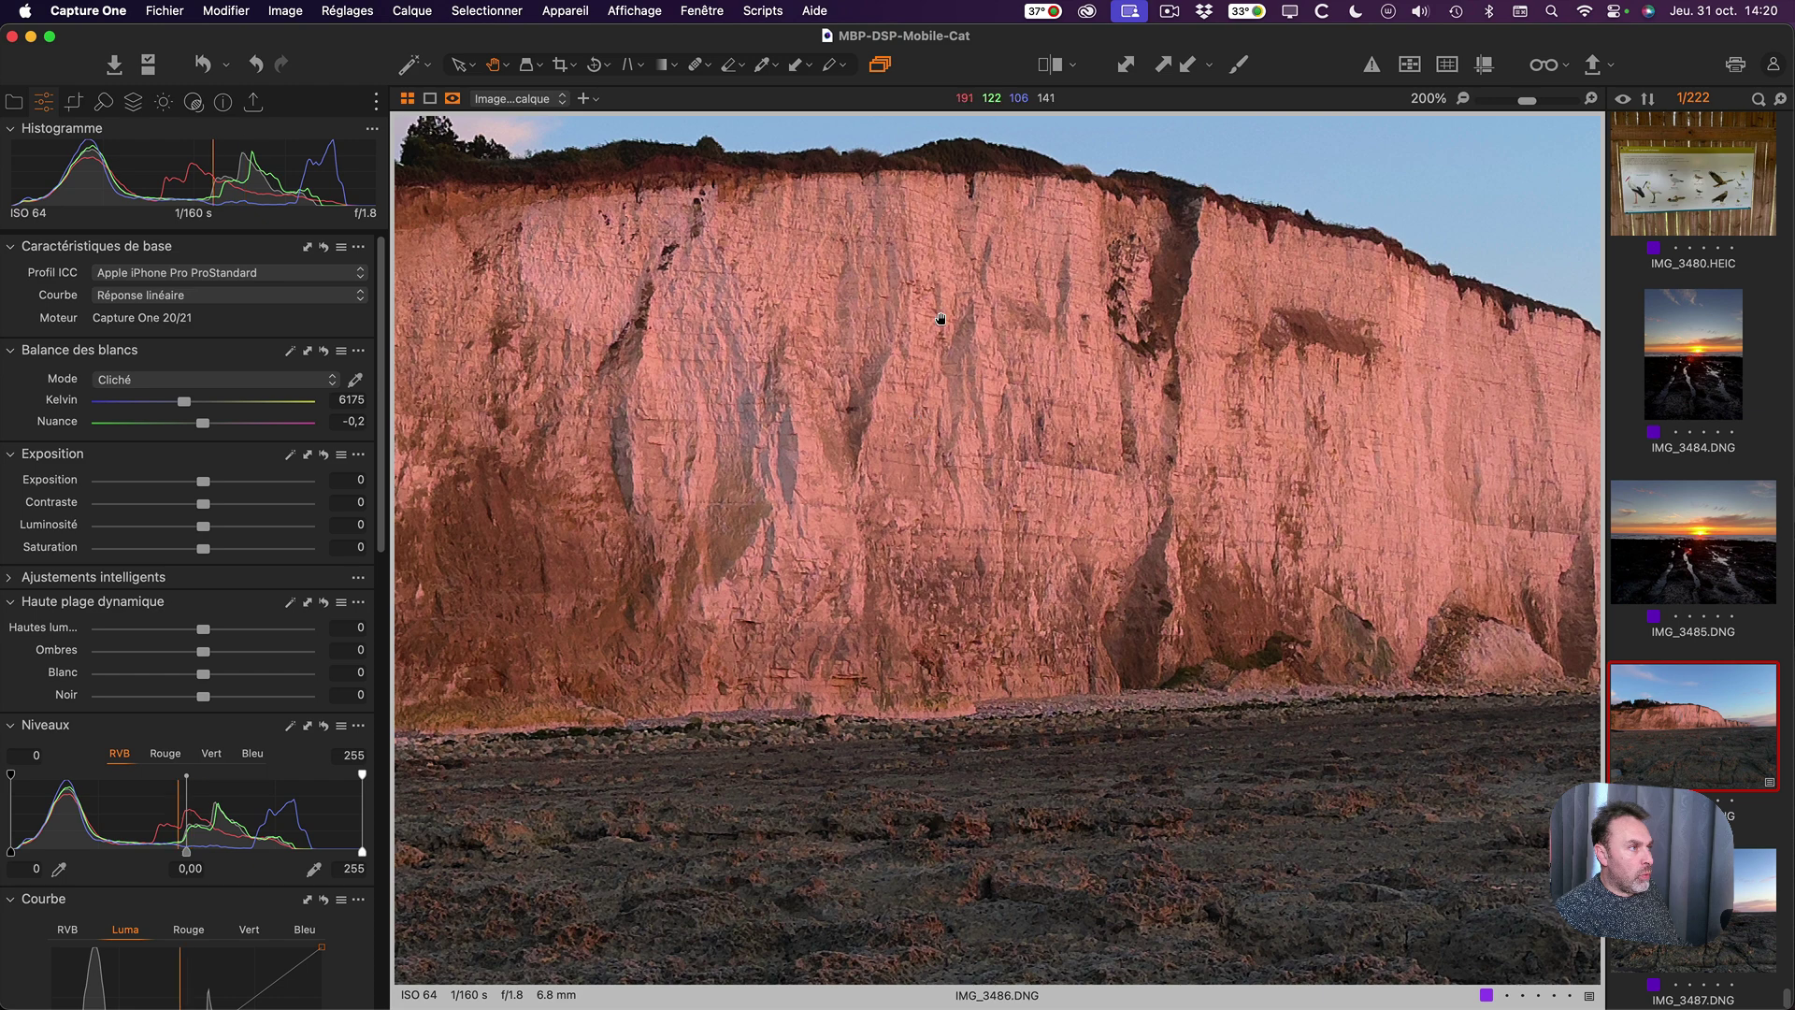
{"action": "left_click_drag", "start_coordinate": [724, 469], "coordinate": [821, 521]}
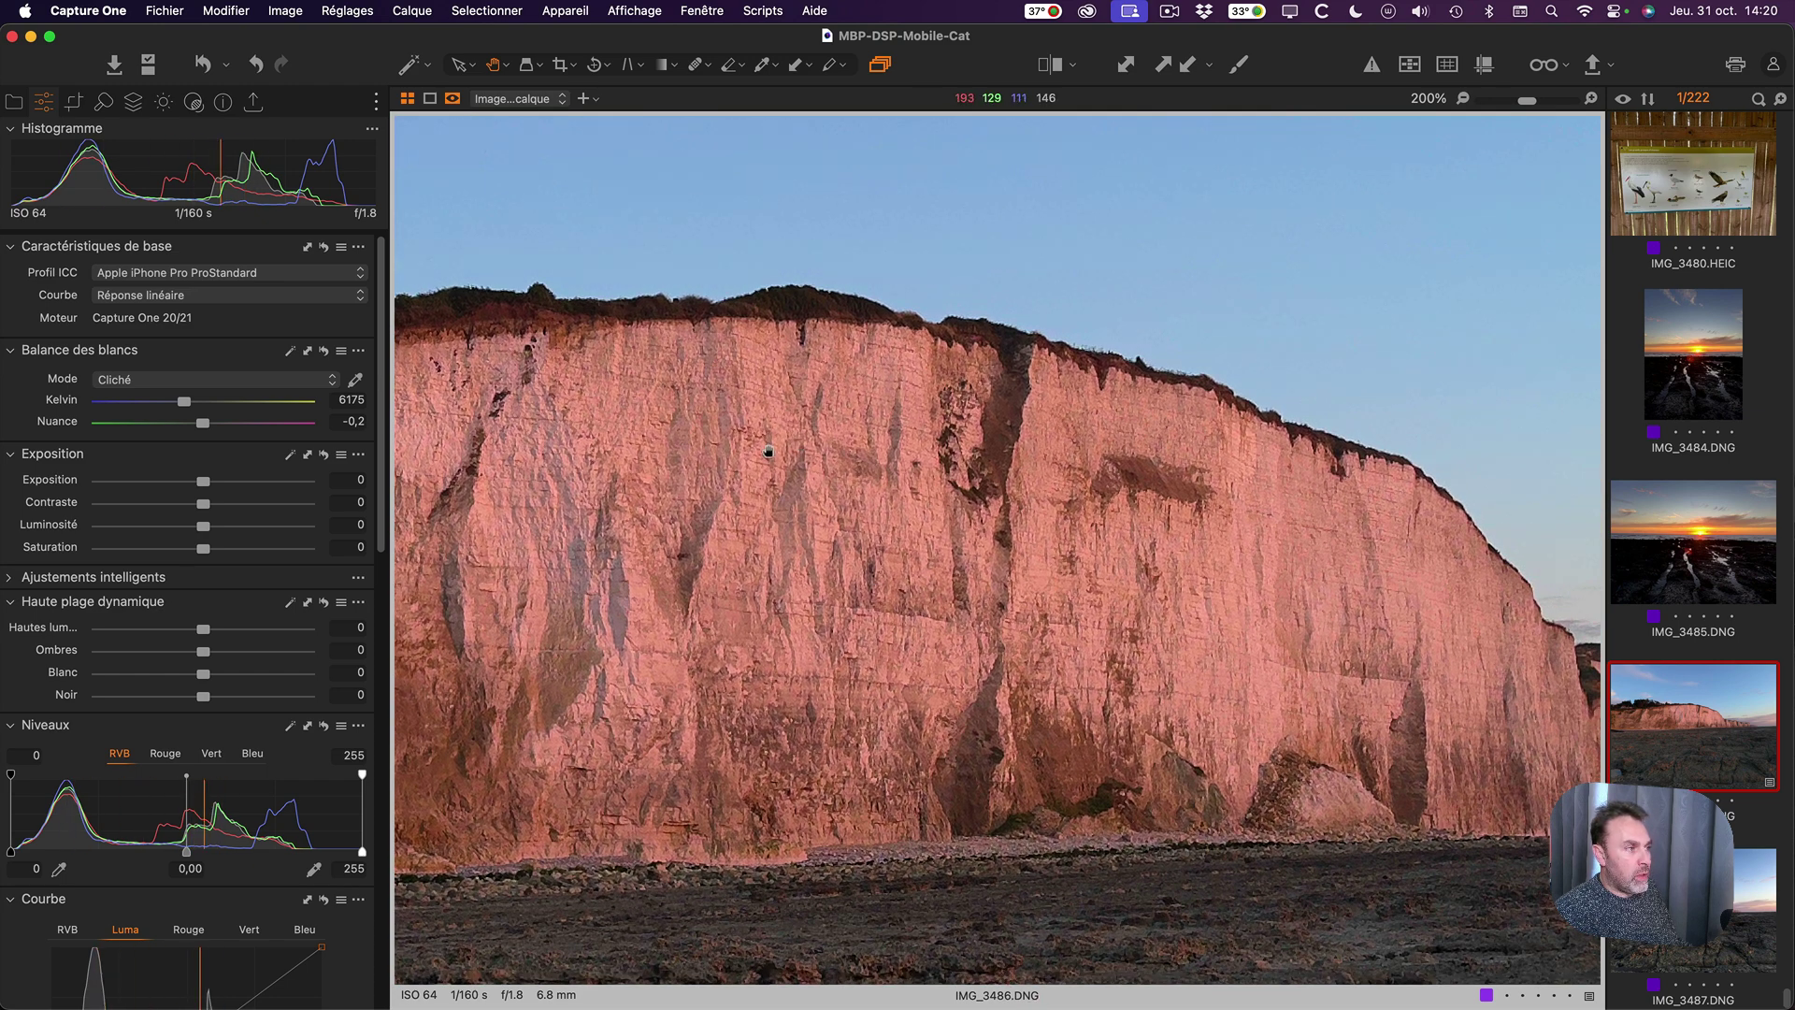
{"action": "left_click_drag", "start_coordinate": [540, 426], "coordinate": [838, 453]}
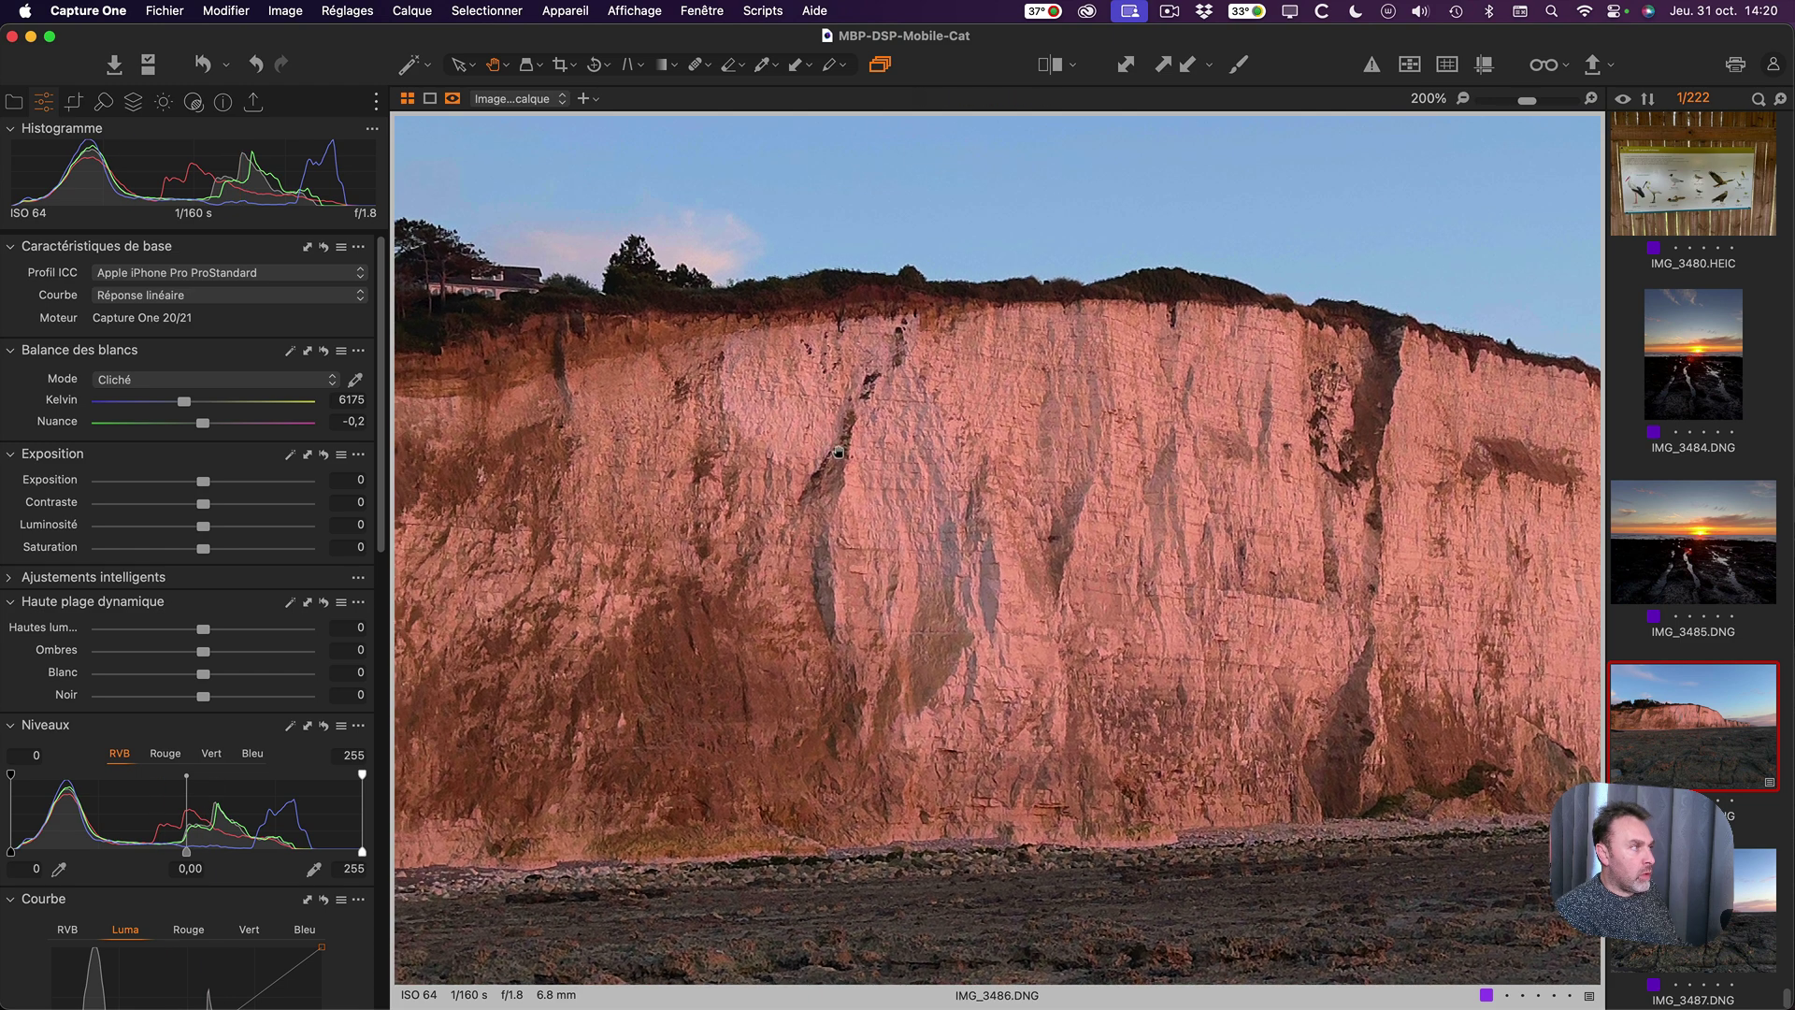
View the metadata of IMG_3486 and the catalogue's library and camera brand filters.
{"action": "left_click", "coordinate": [223, 103]}
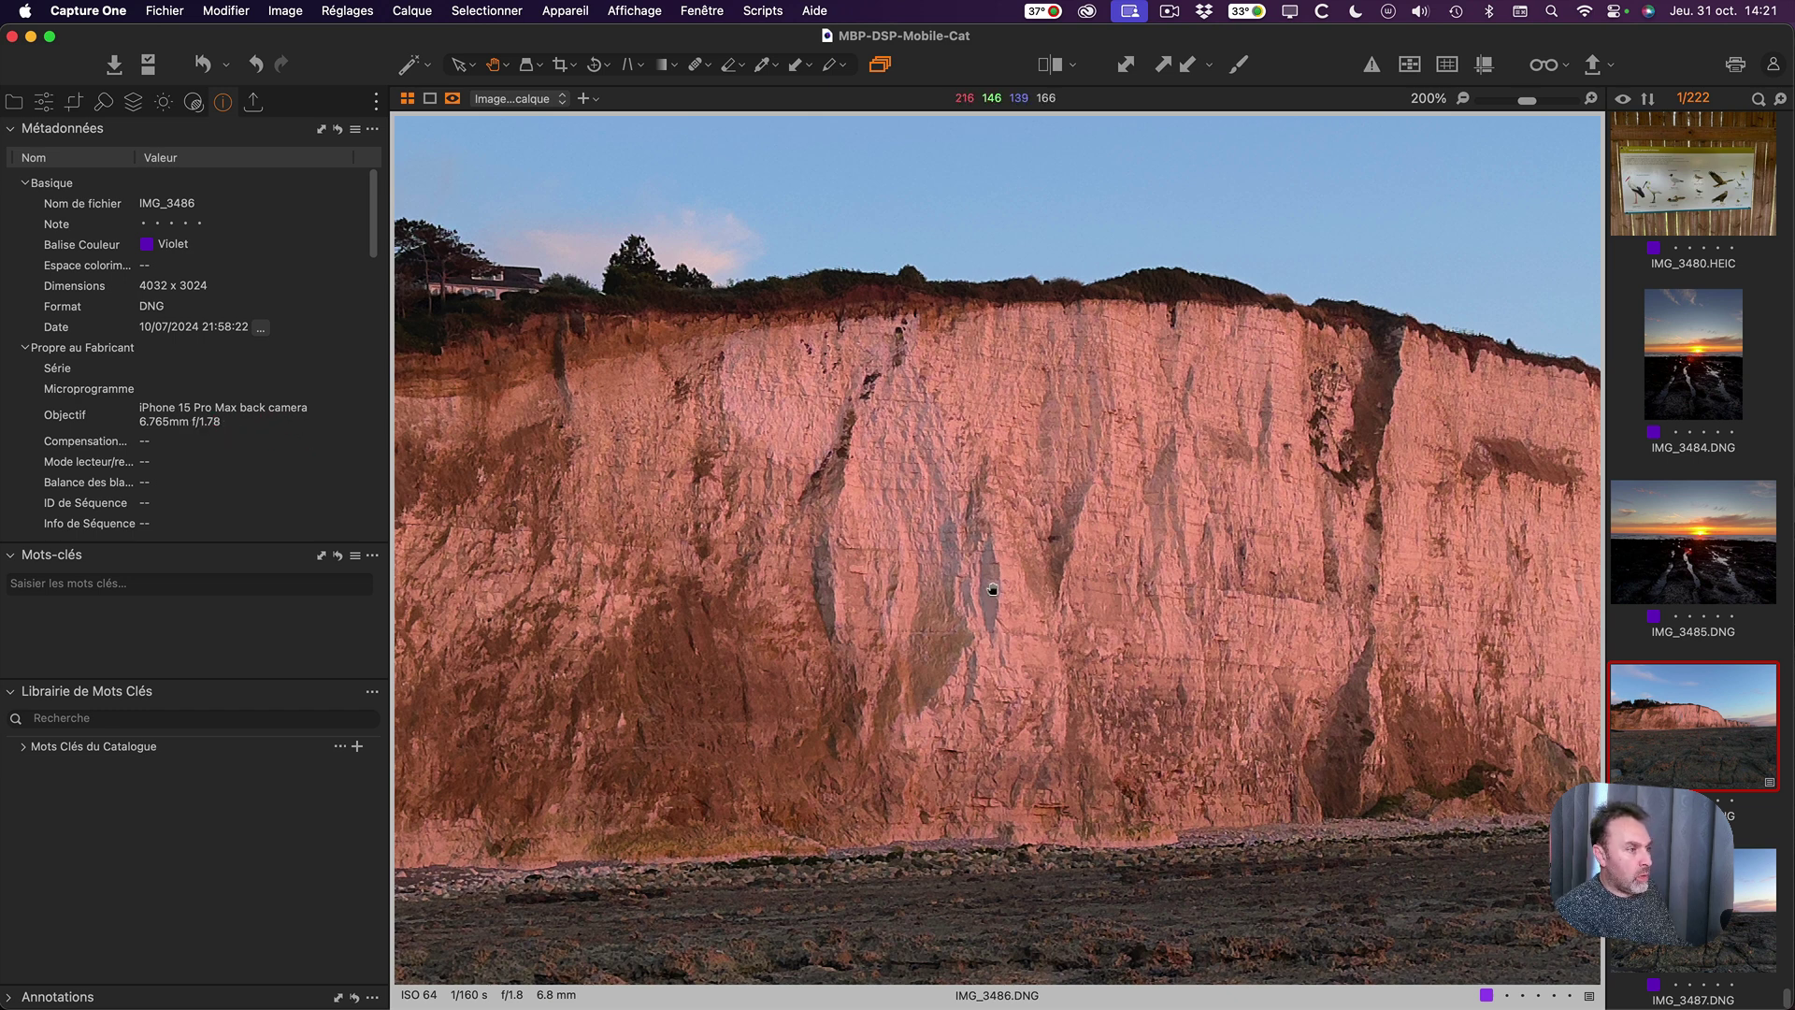
{"action": "key", "text": "super+minus"}
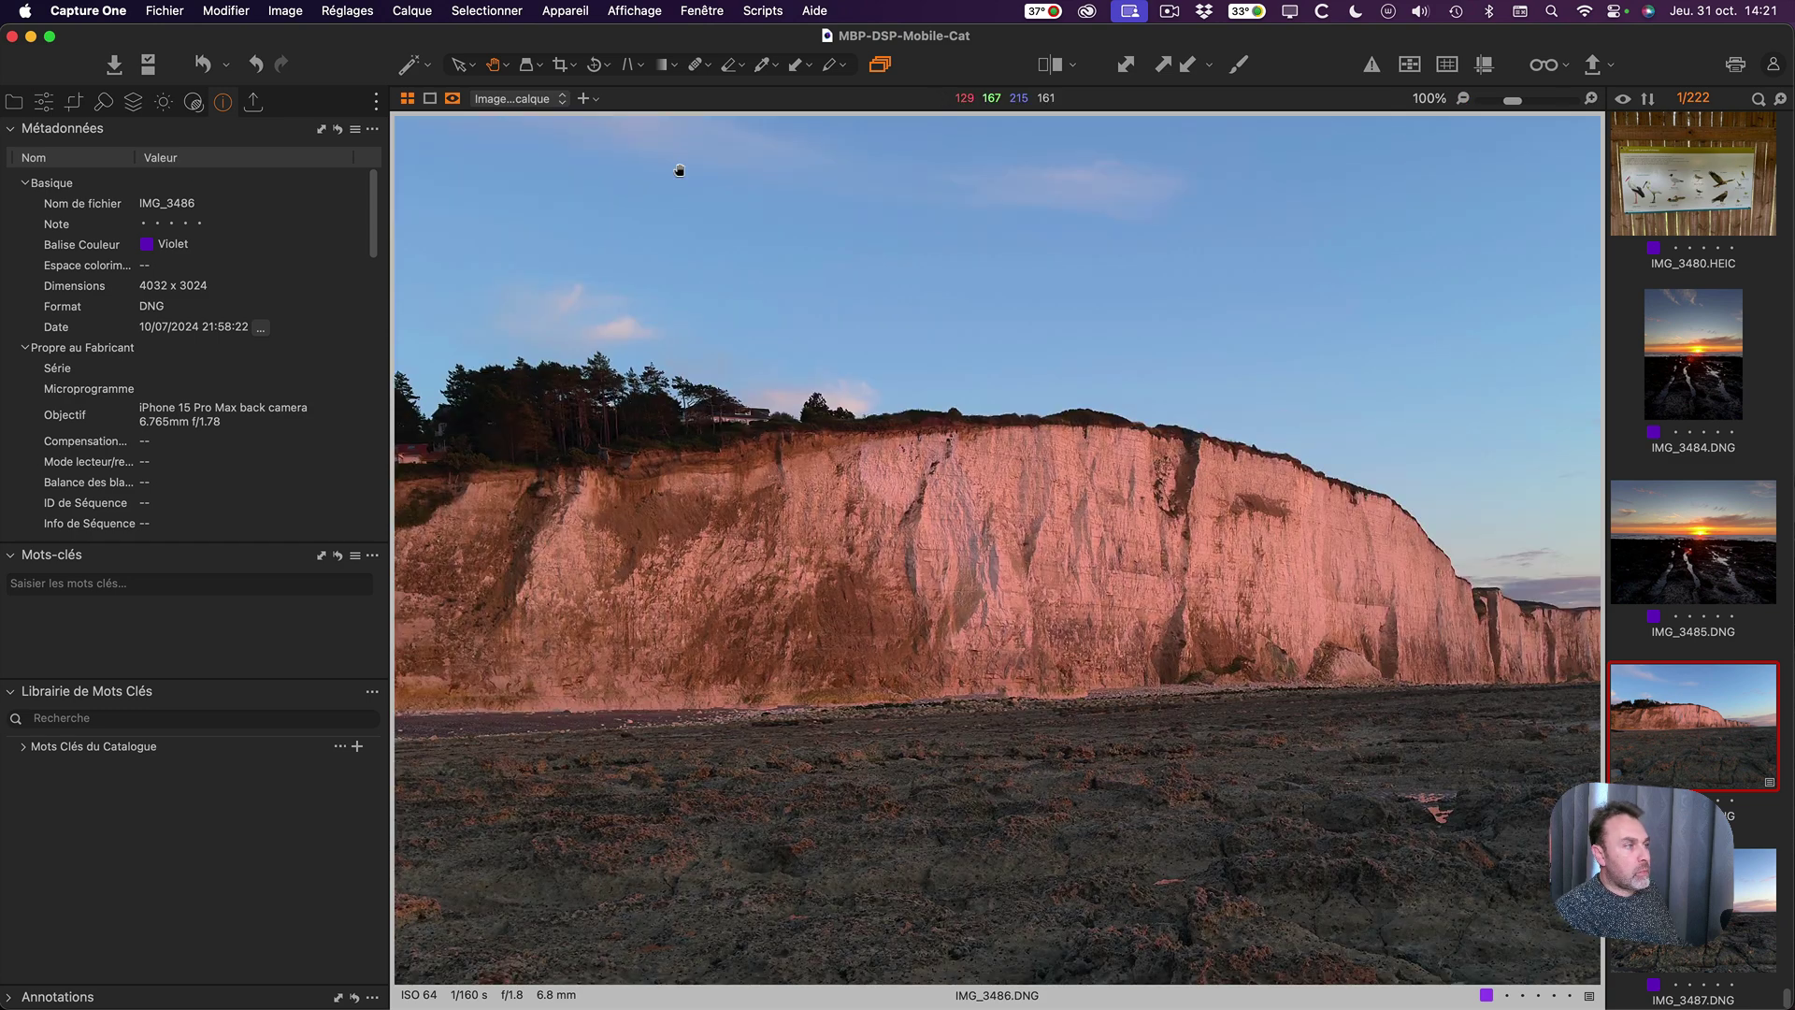
{"action": "left_click", "coordinate": [17, 103]}
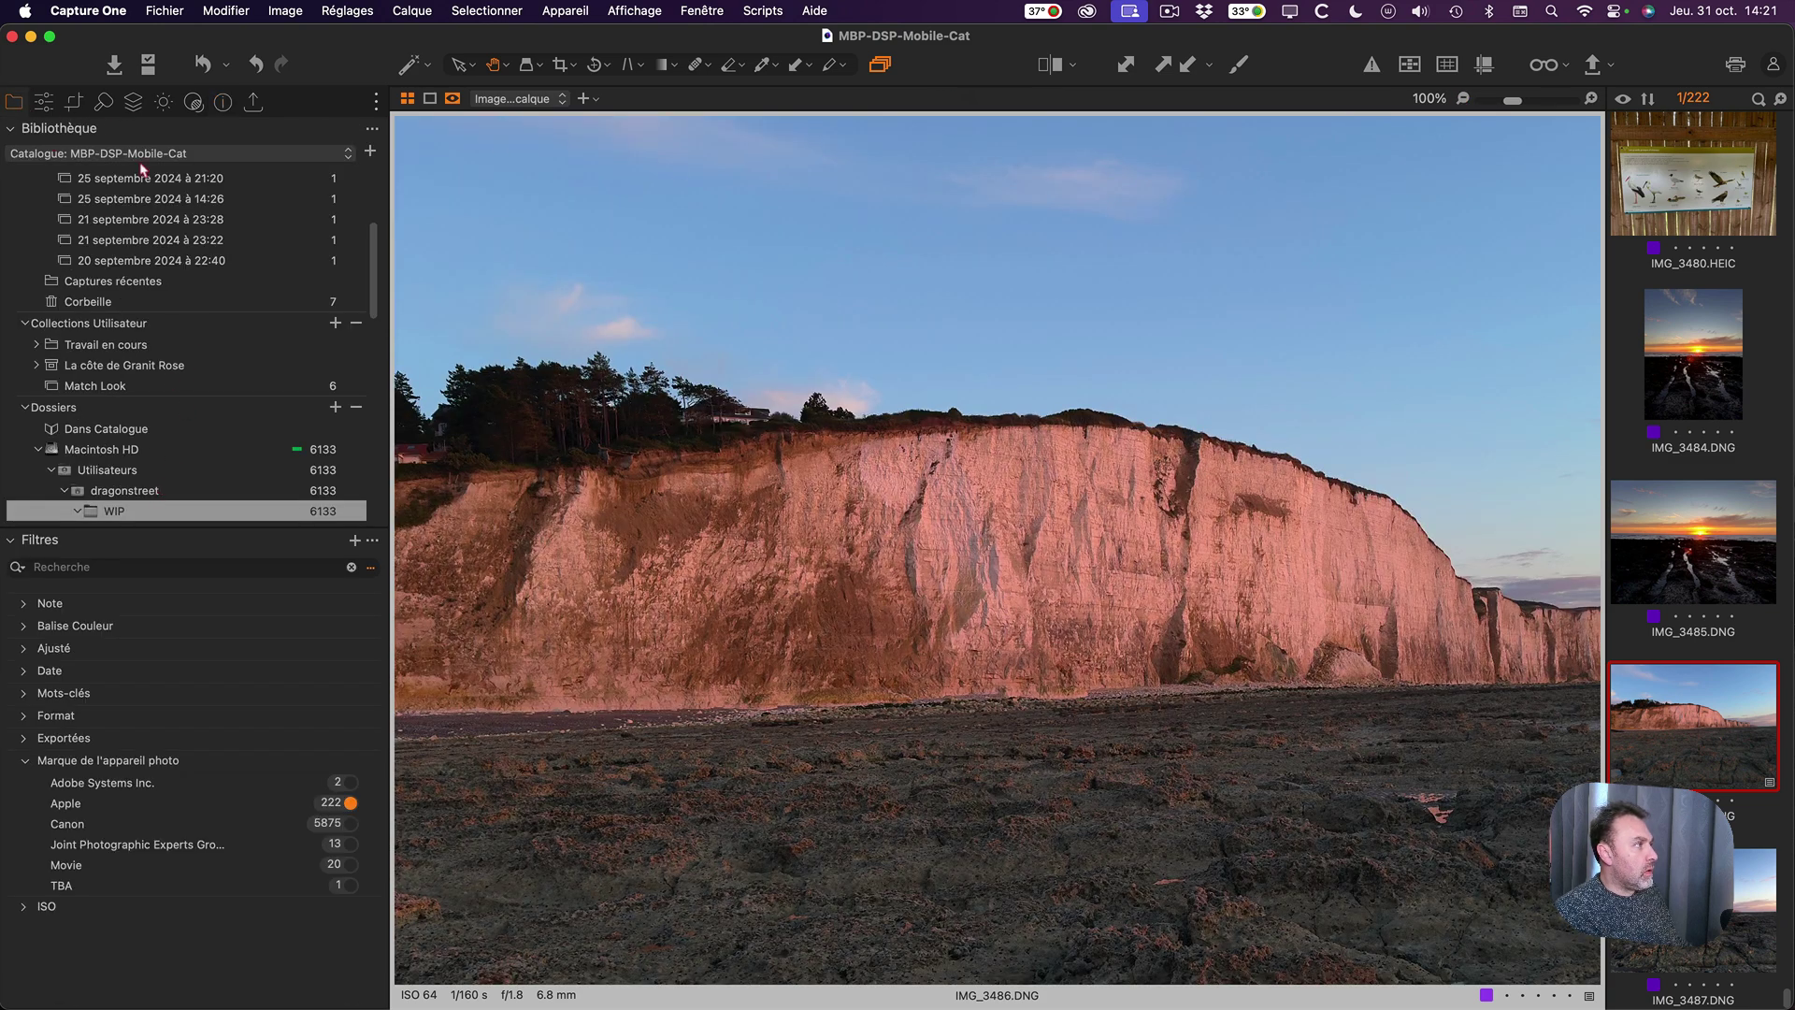
Set the cliff photo's curve to Auto and select Apple iPhone Pro ProStandard as its ICC profile.
{"action": "left_click", "coordinate": [47, 103]}
{"action": "left_click", "coordinate": [174, 292]}
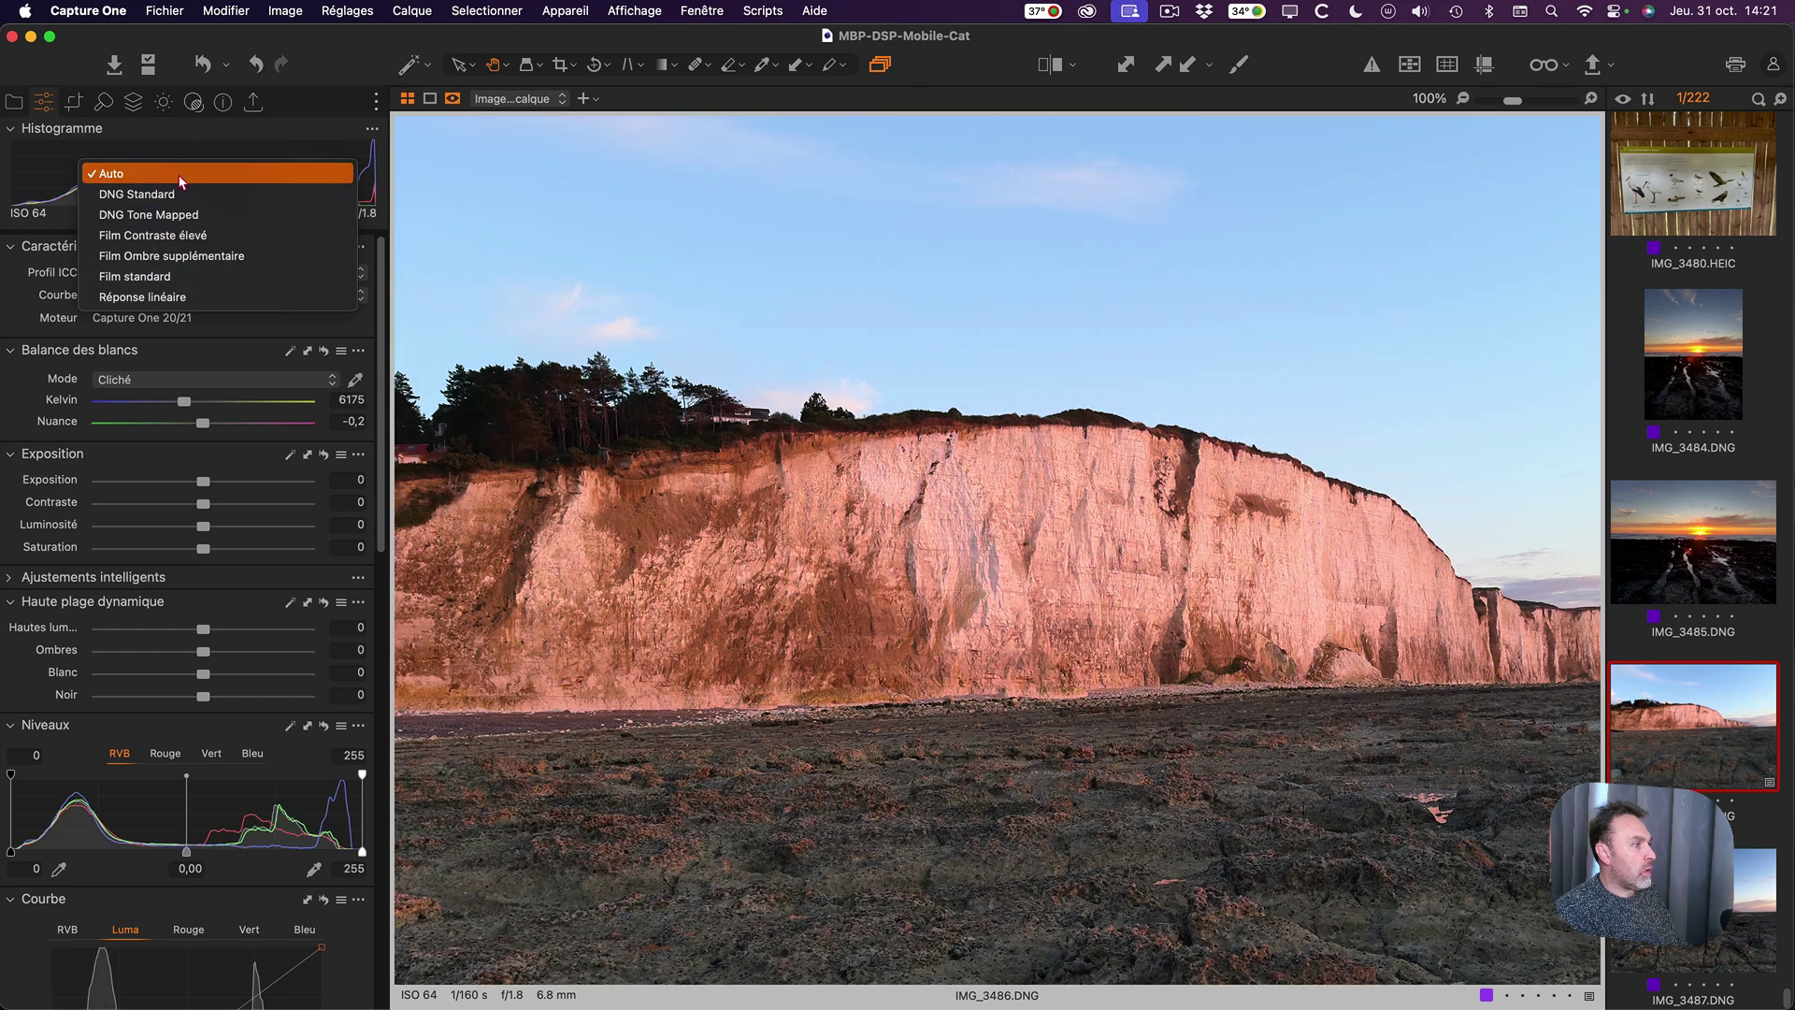
{"action": "left_click", "coordinate": [181, 182]}
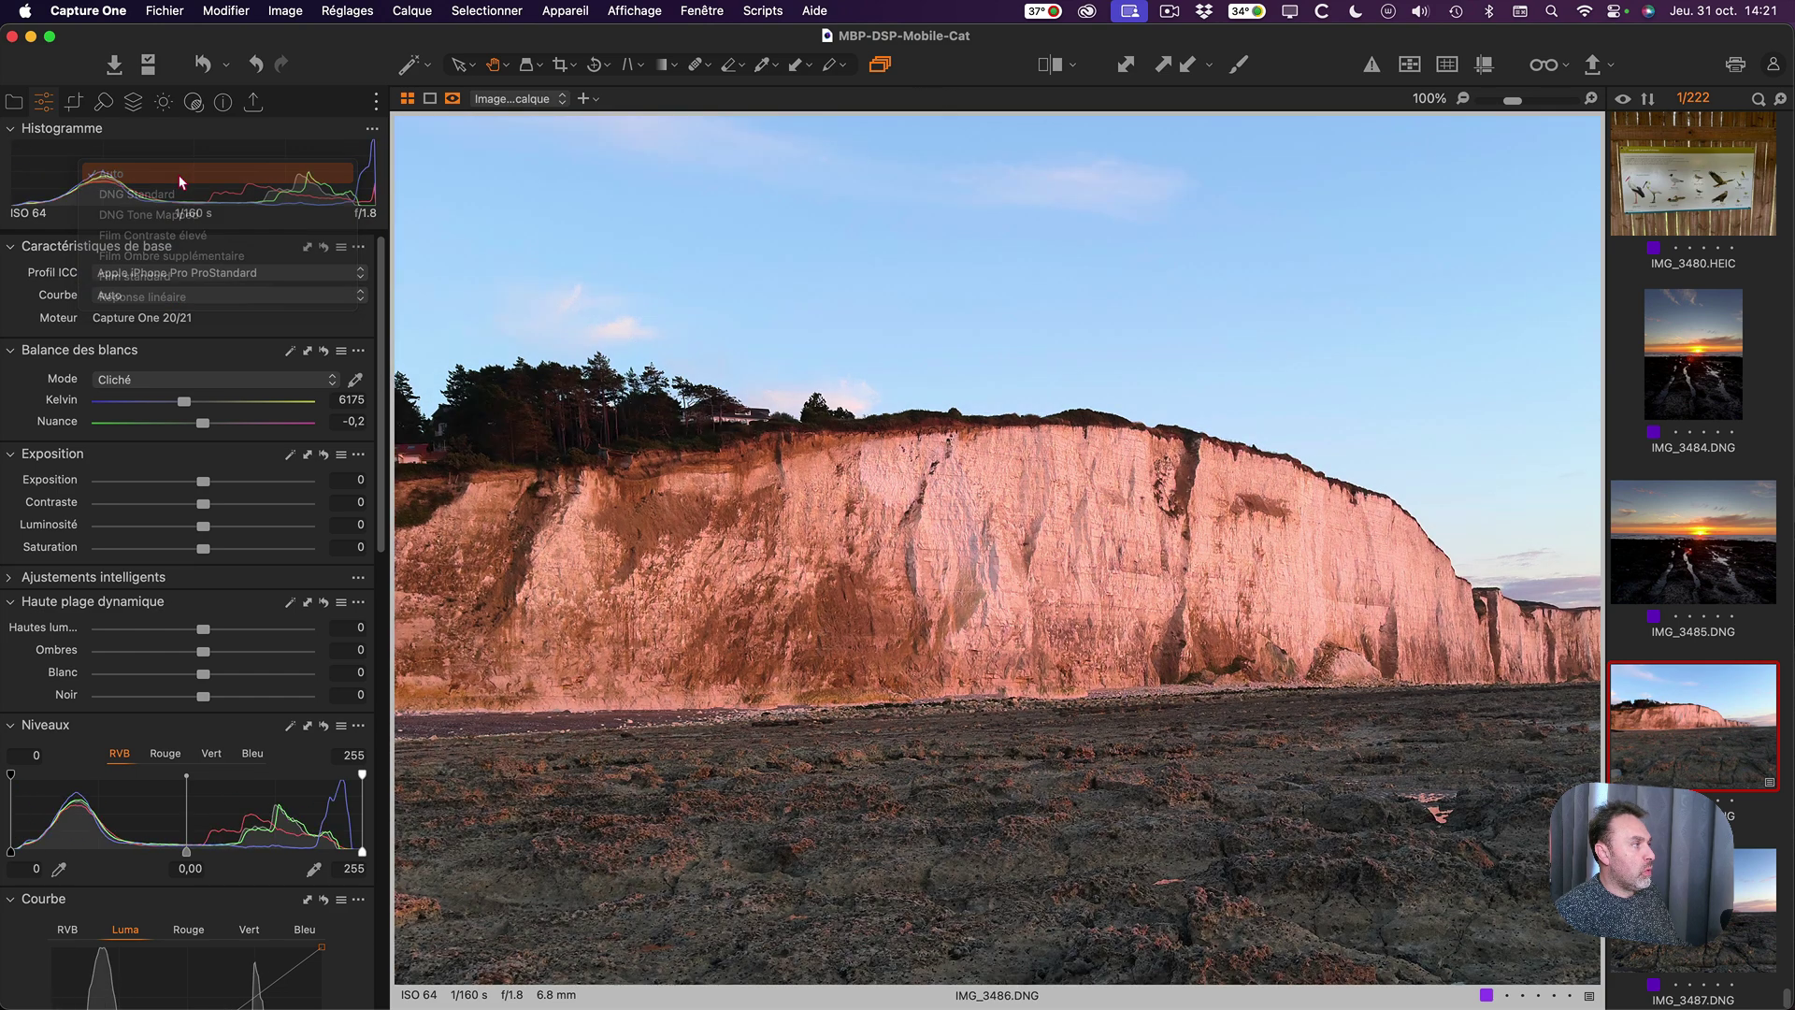
{"action": "left_click", "coordinate": [229, 273]}
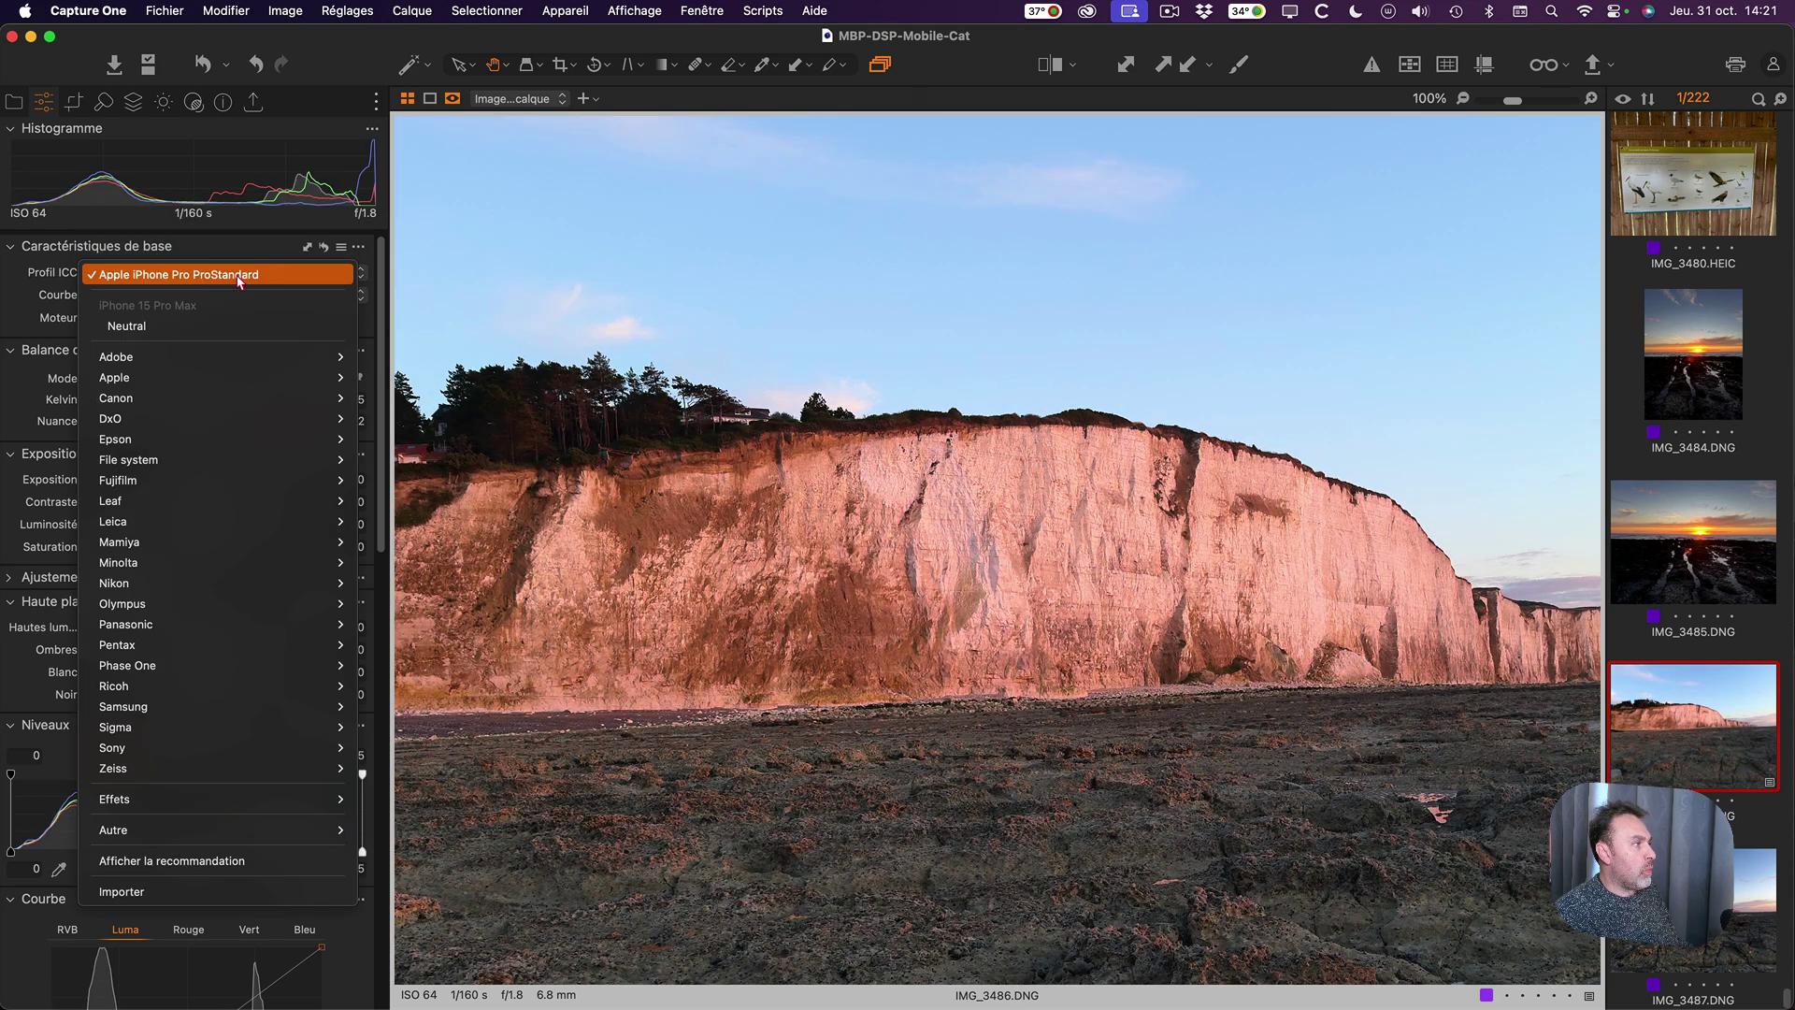
{"action": "left_click", "coordinate": [241, 277]}
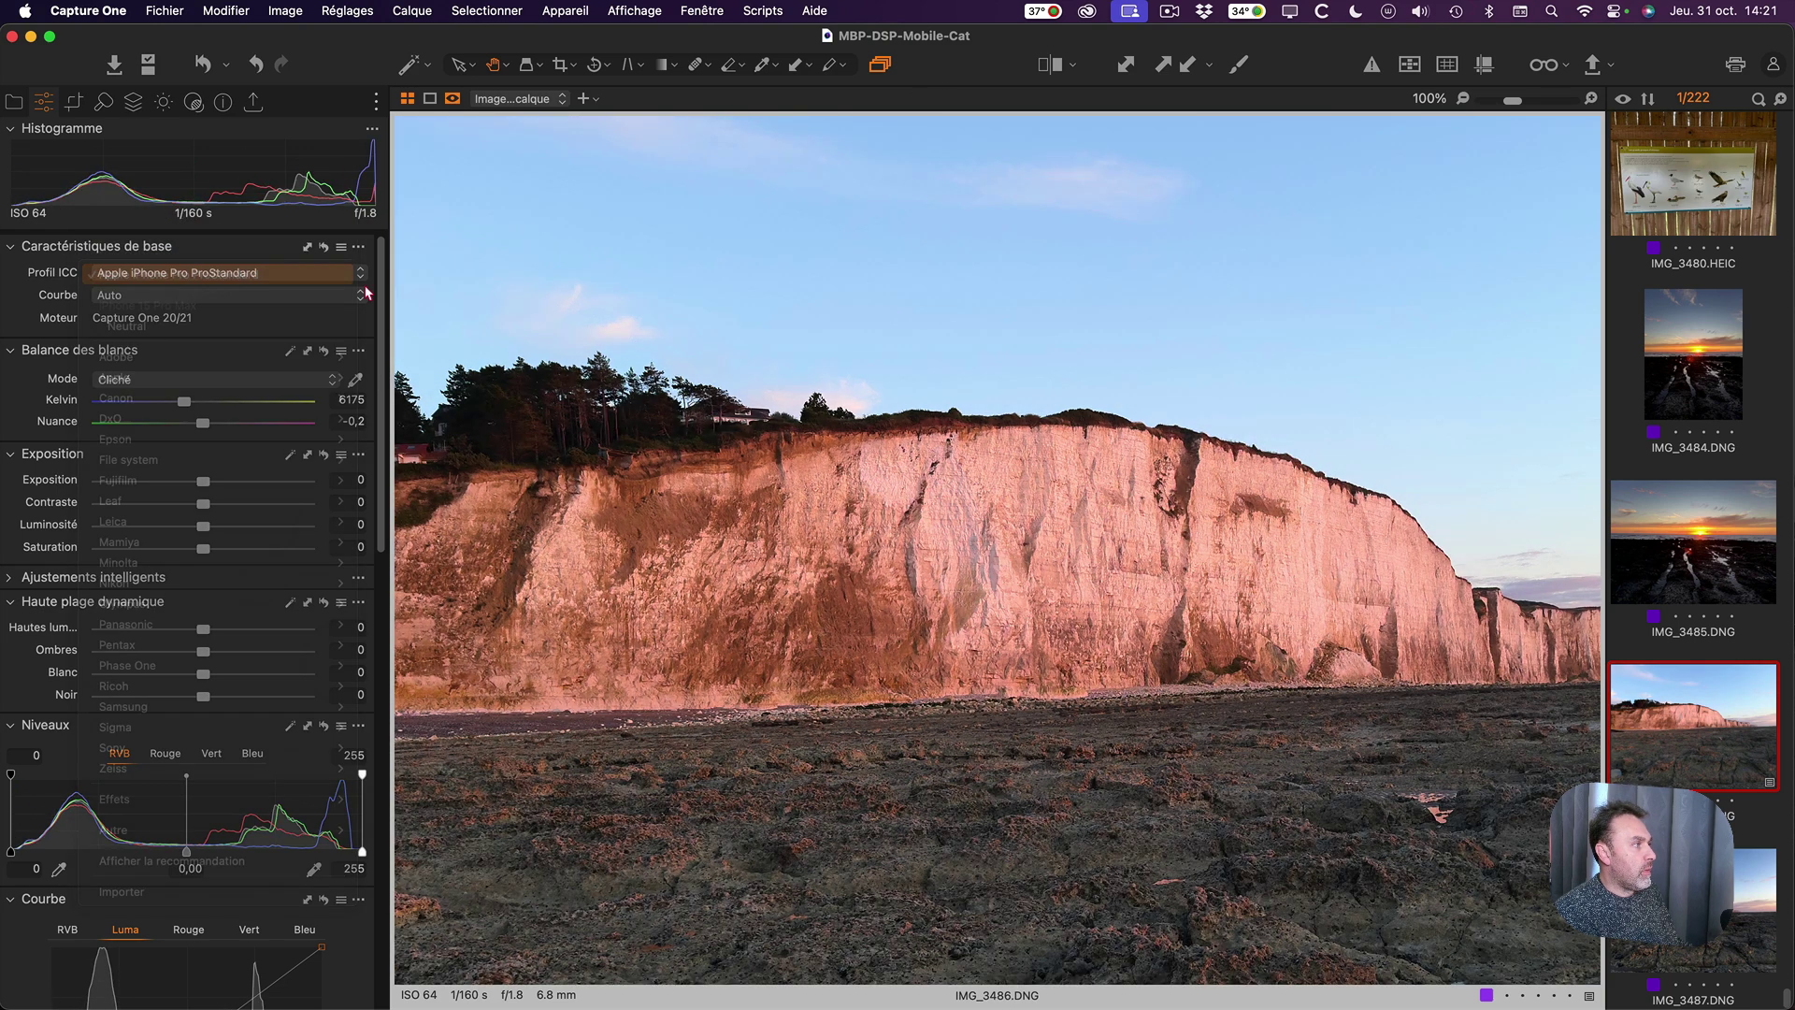
Compare the cliff photo with its default base characteristics by repeatedly toggling the Avant/Après view.
{"action": "left_click", "coordinate": [325, 248], "text": "alt"}
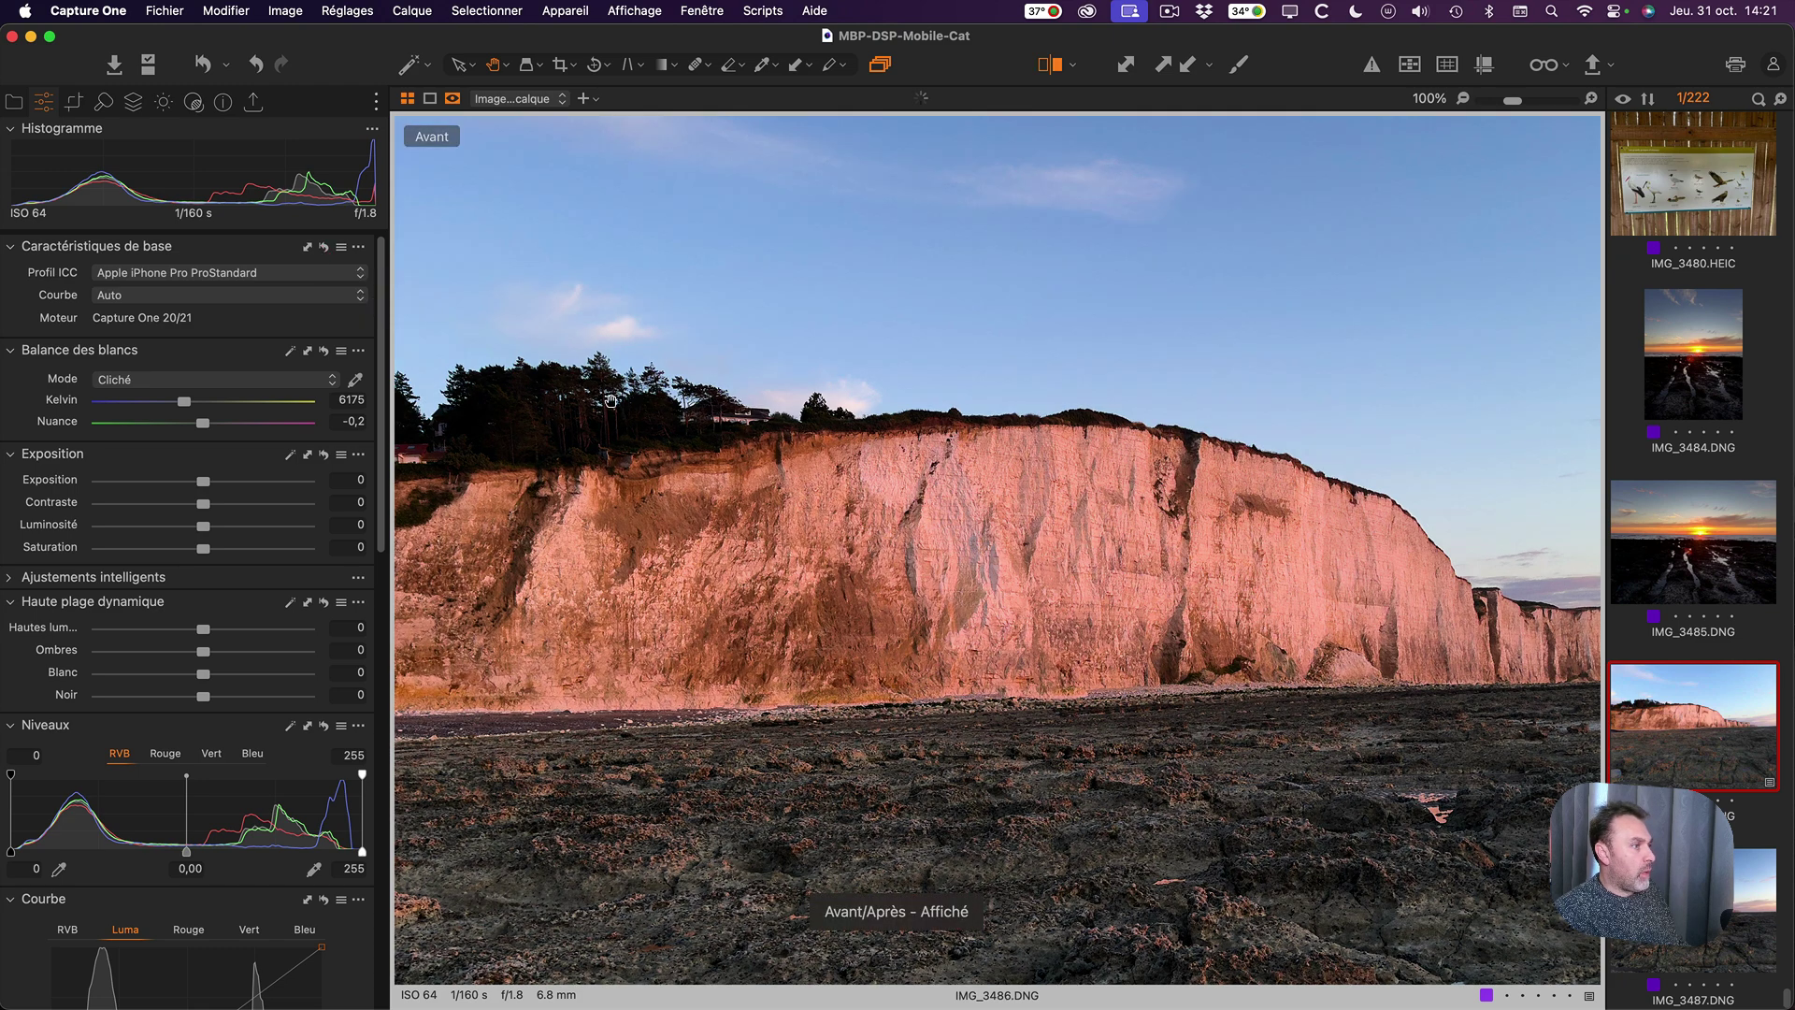
{"action": "key", "text": "y"}
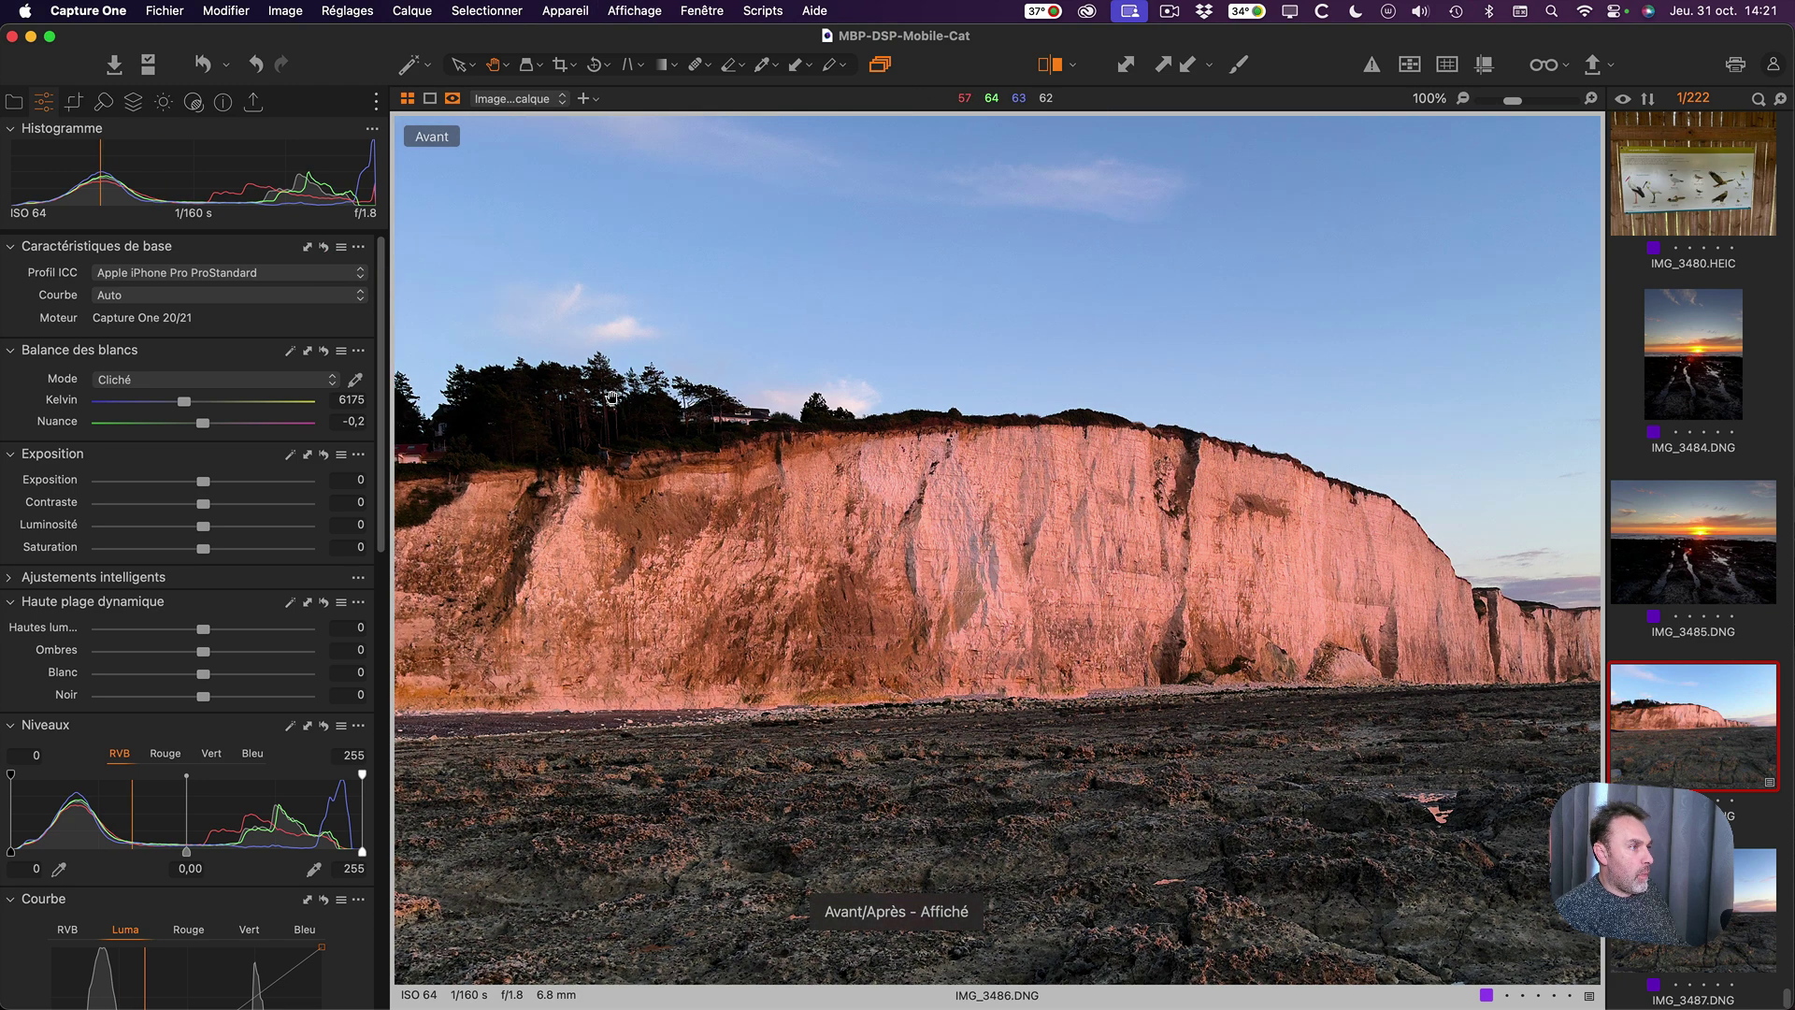
{"action": "key", "text": "y"}
{"action": "key", "text": "y"}
{"action": "key", "text": "y"}
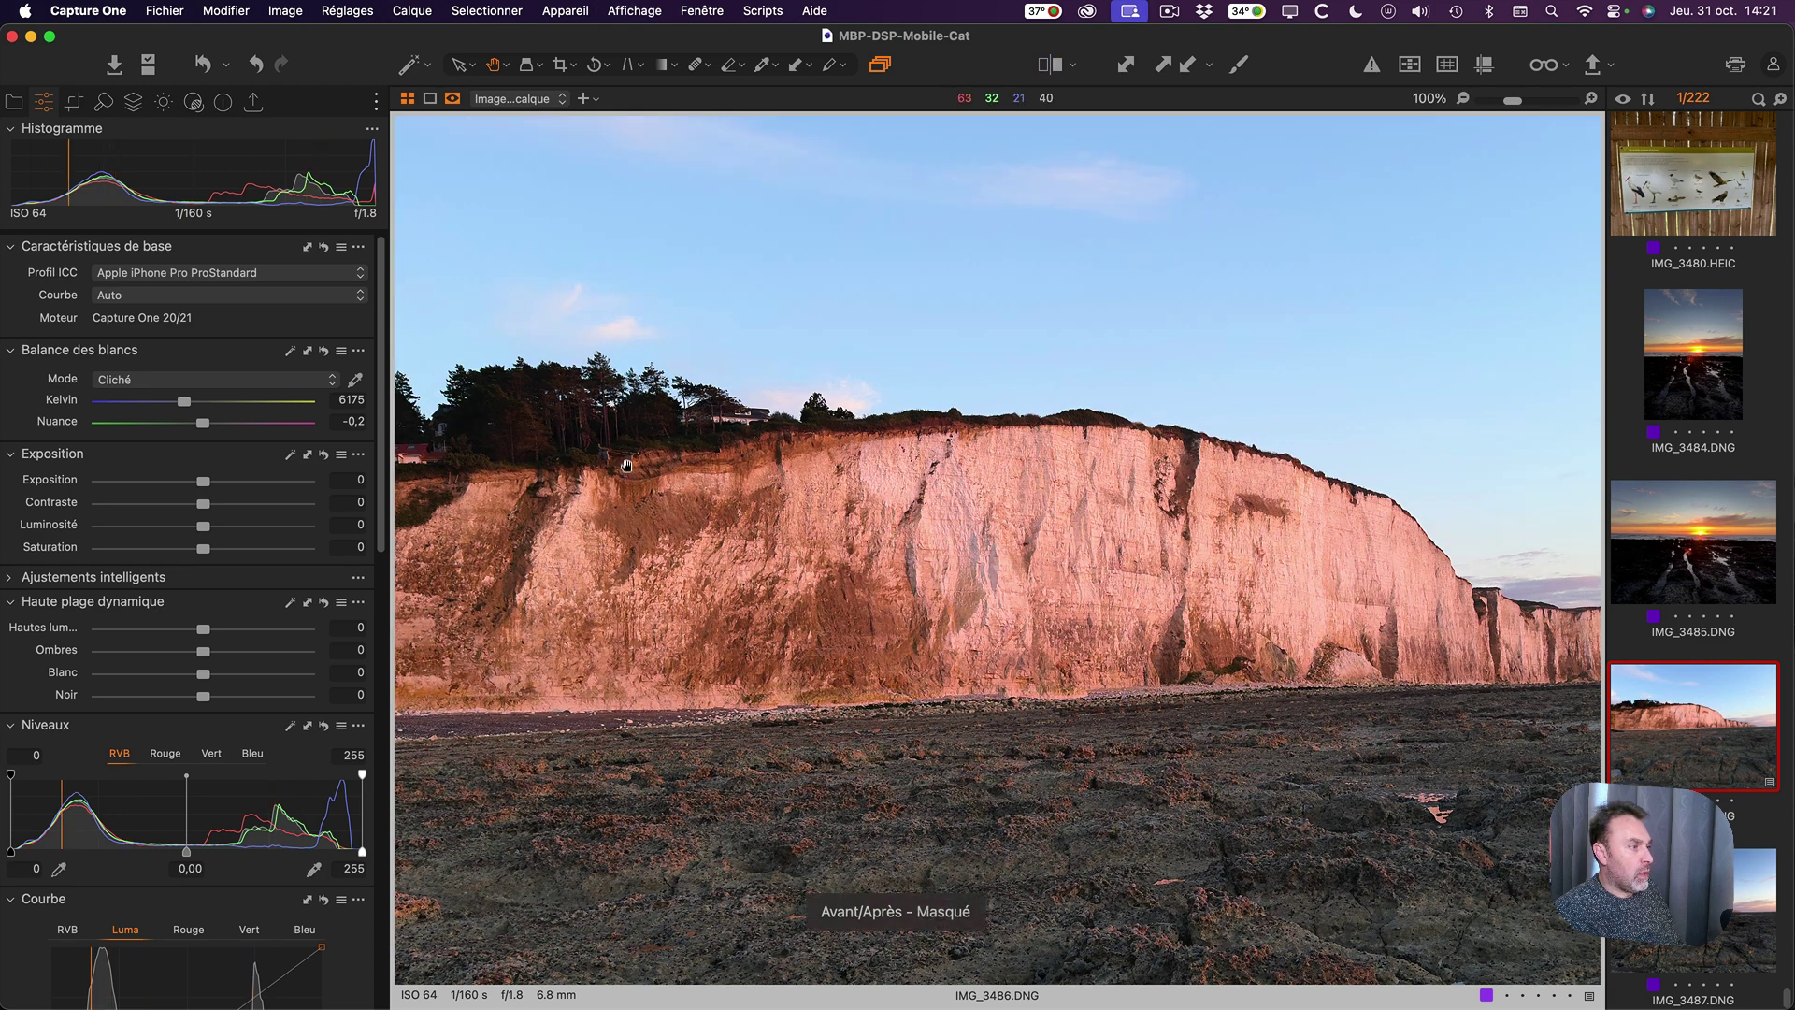
{"action": "key", "text": "y"}
{"action": "key", "text": "y"}
{"action": "key", "text": "y"}
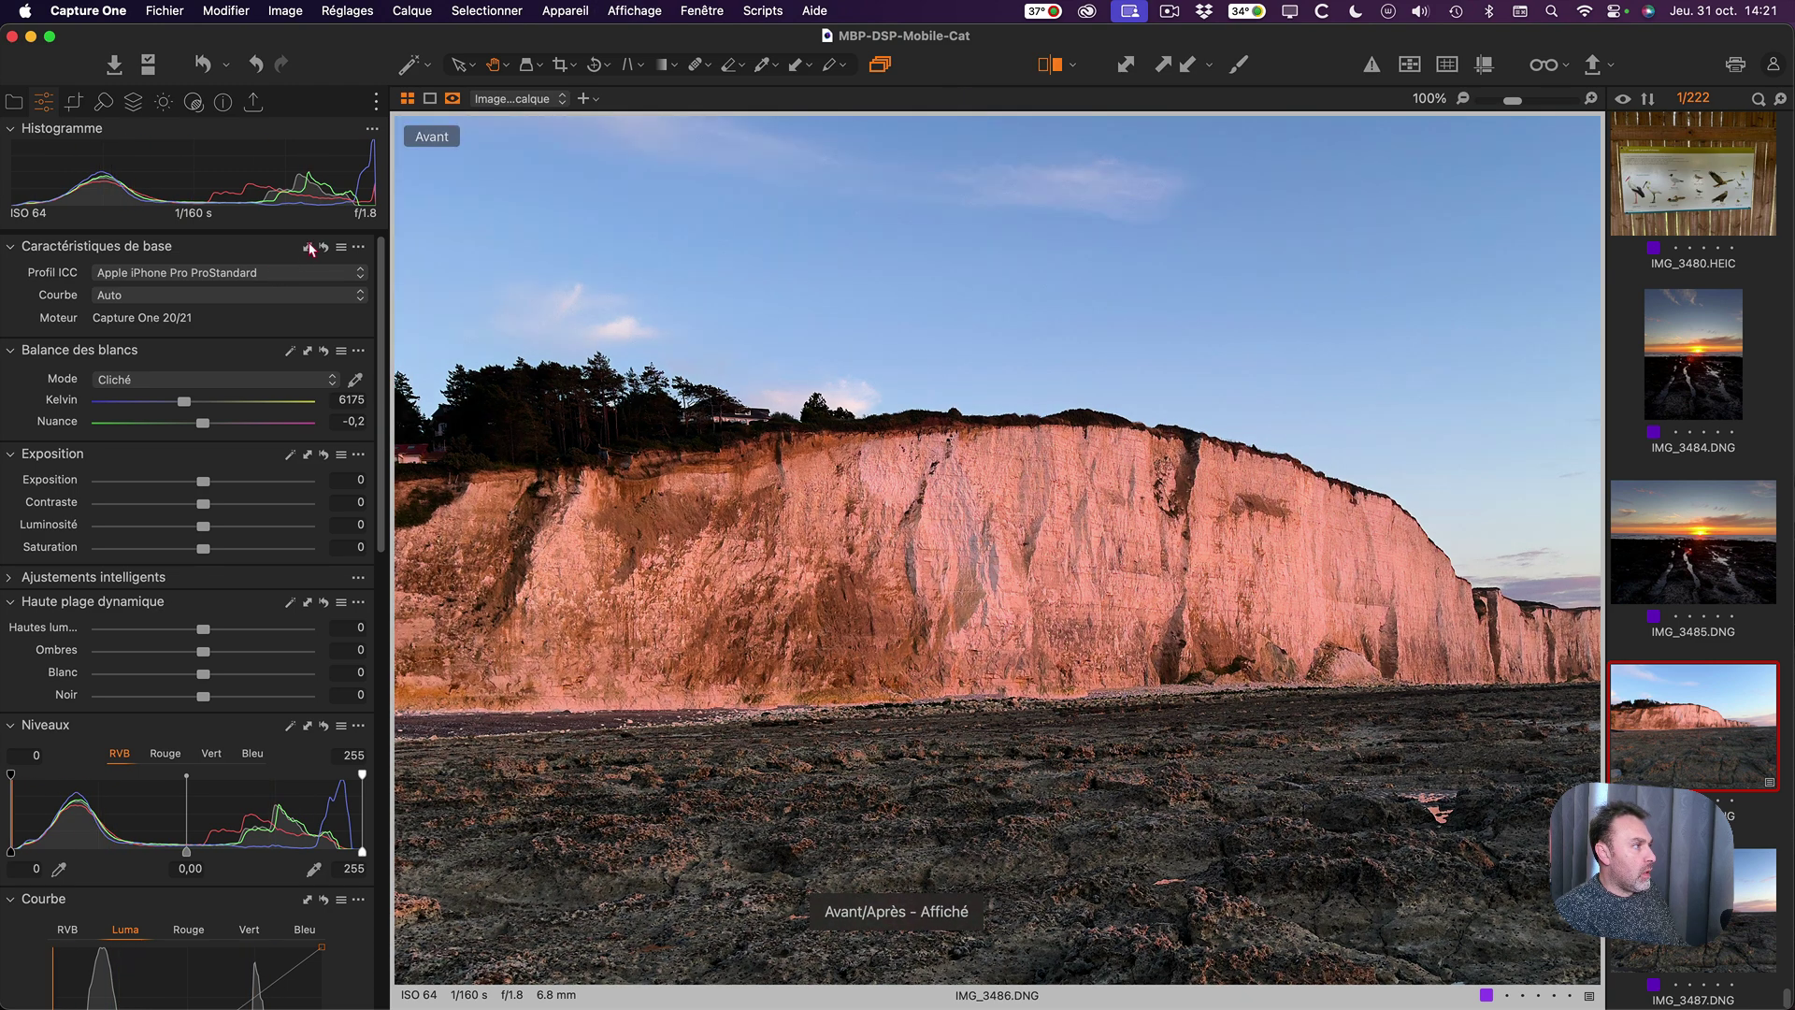
Reset the base characteristics, set the ICC profile to Apple iPhone Pro ProStandard, and compare the cliff photo before and after.
{"action": "left_click", "coordinate": [322, 247]}
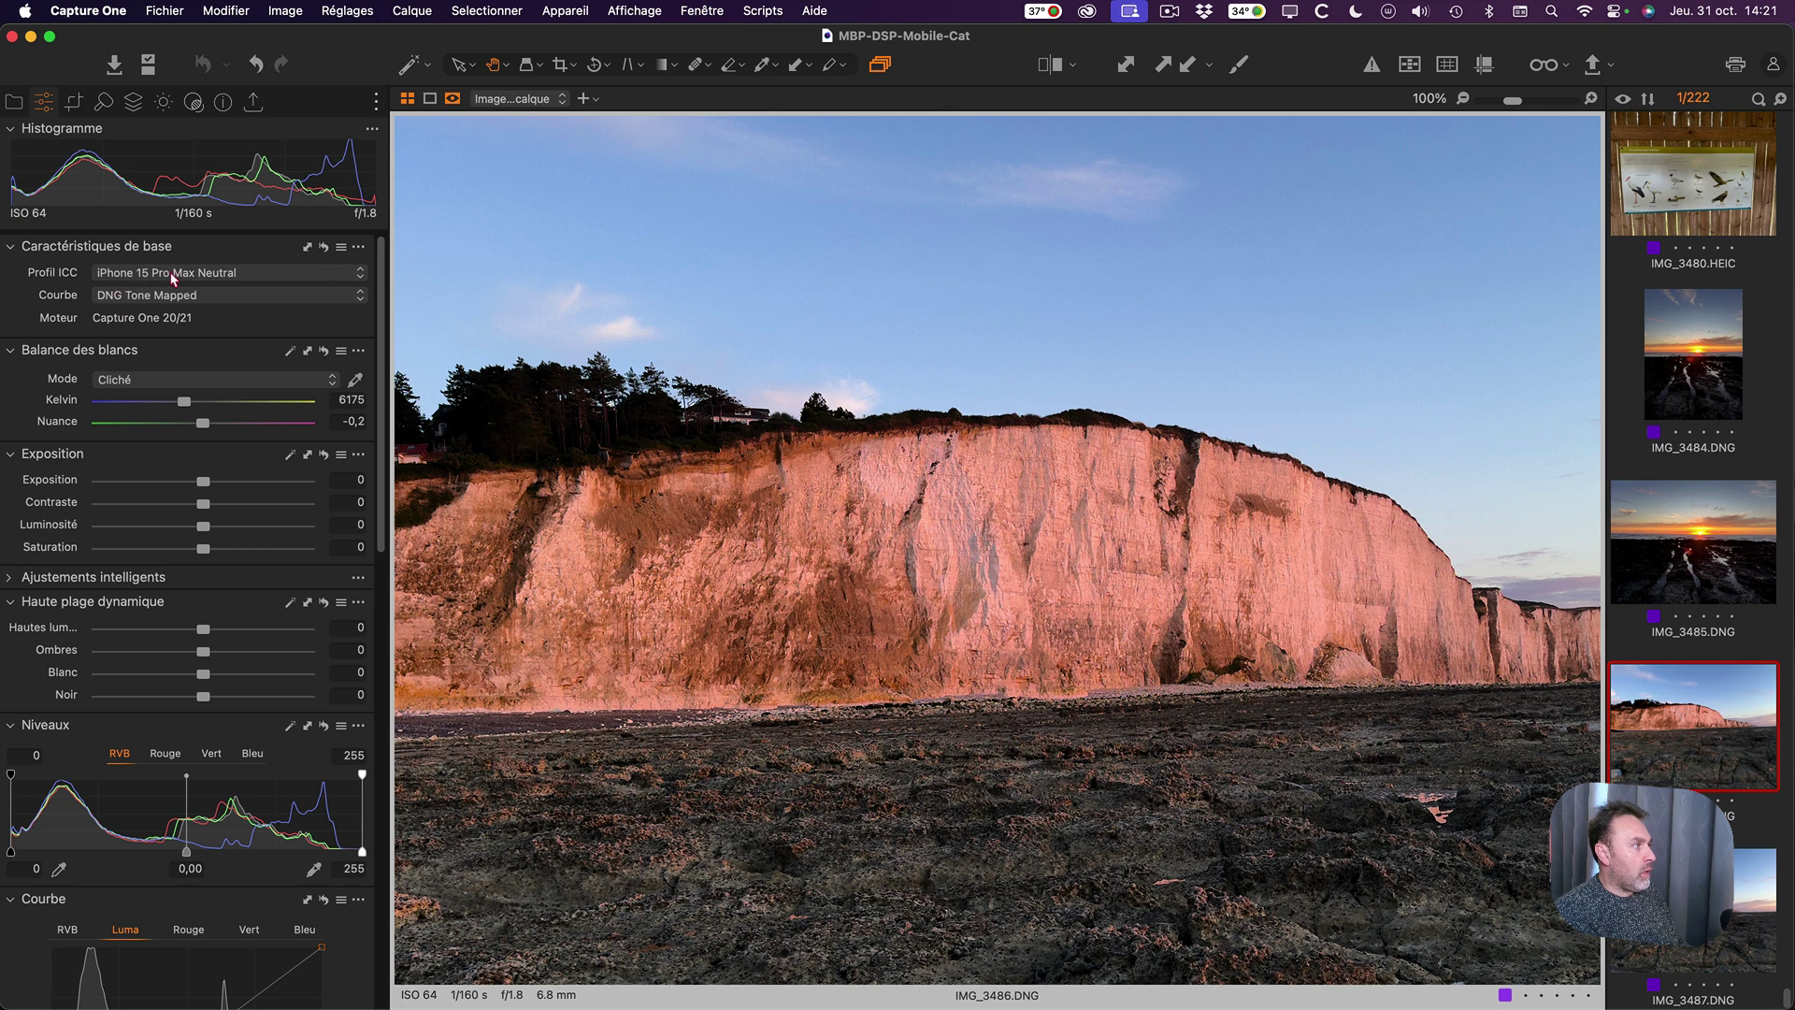
{"action": "left_click", "coordinate": [214, 278]}
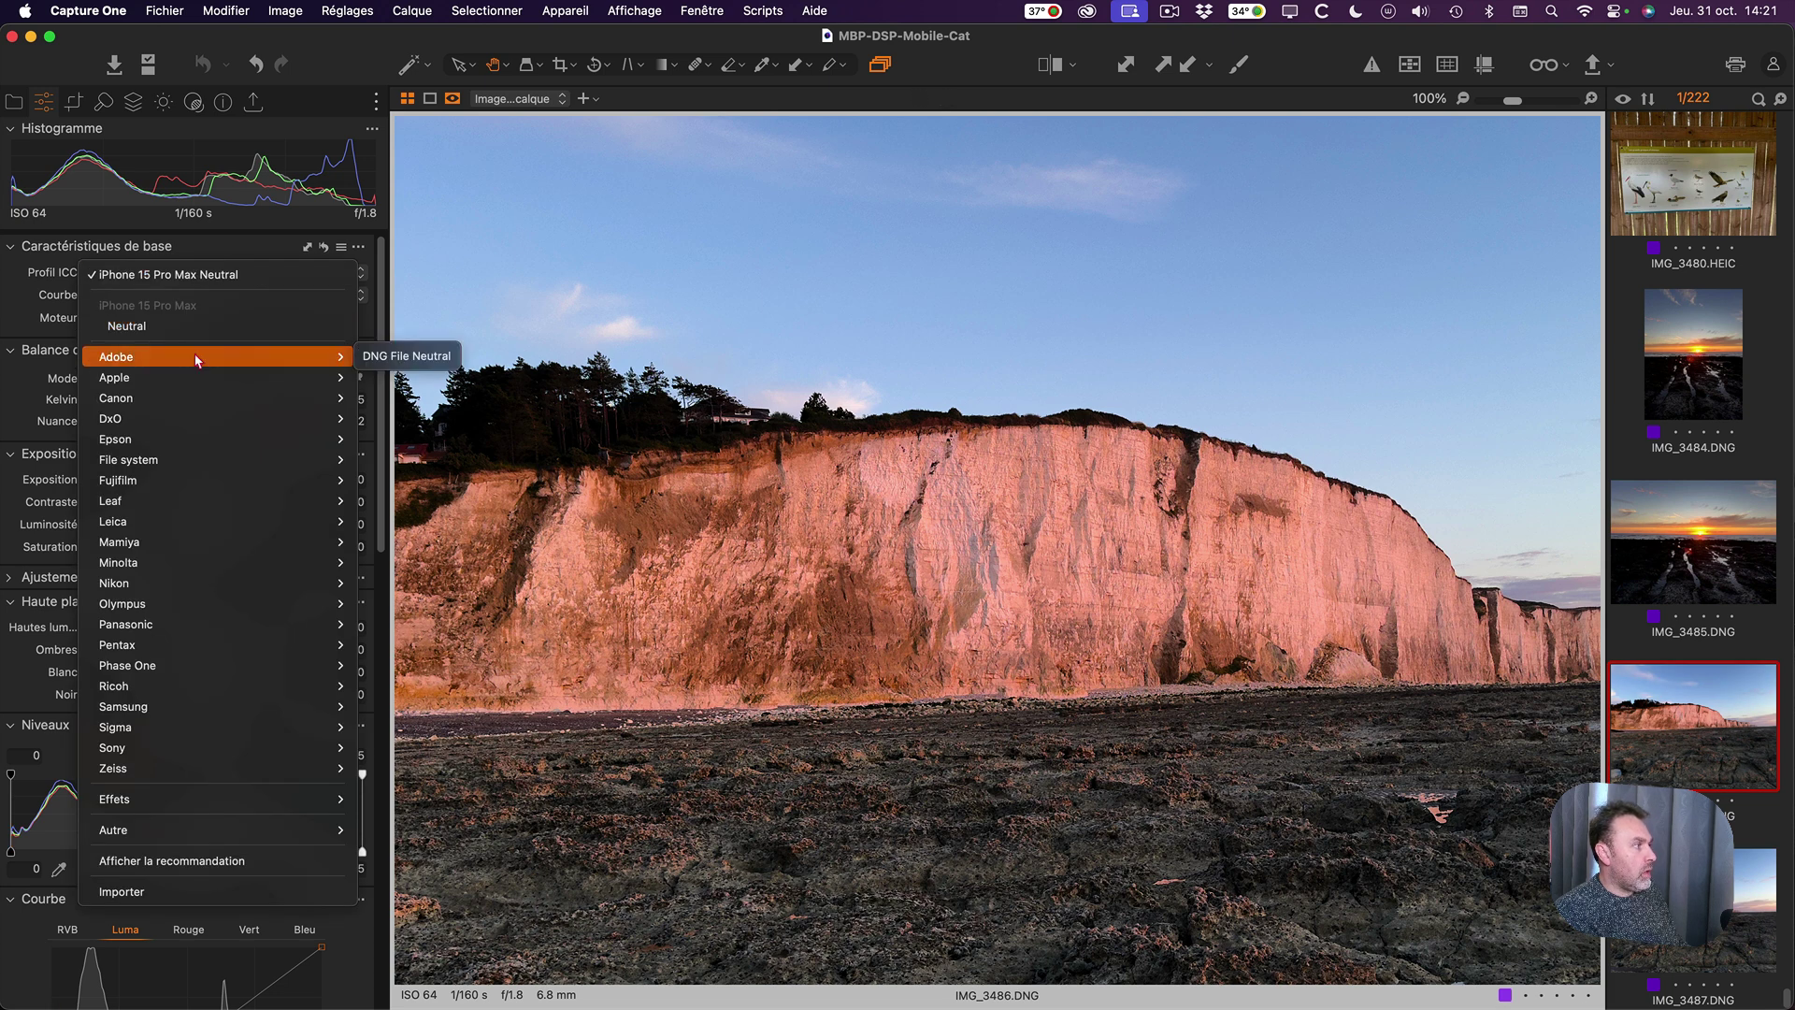
{"action": "mouse_move", "coordinate": [195, 376]}
{"action": "mouse_move", "coordinate": [411, 375]}
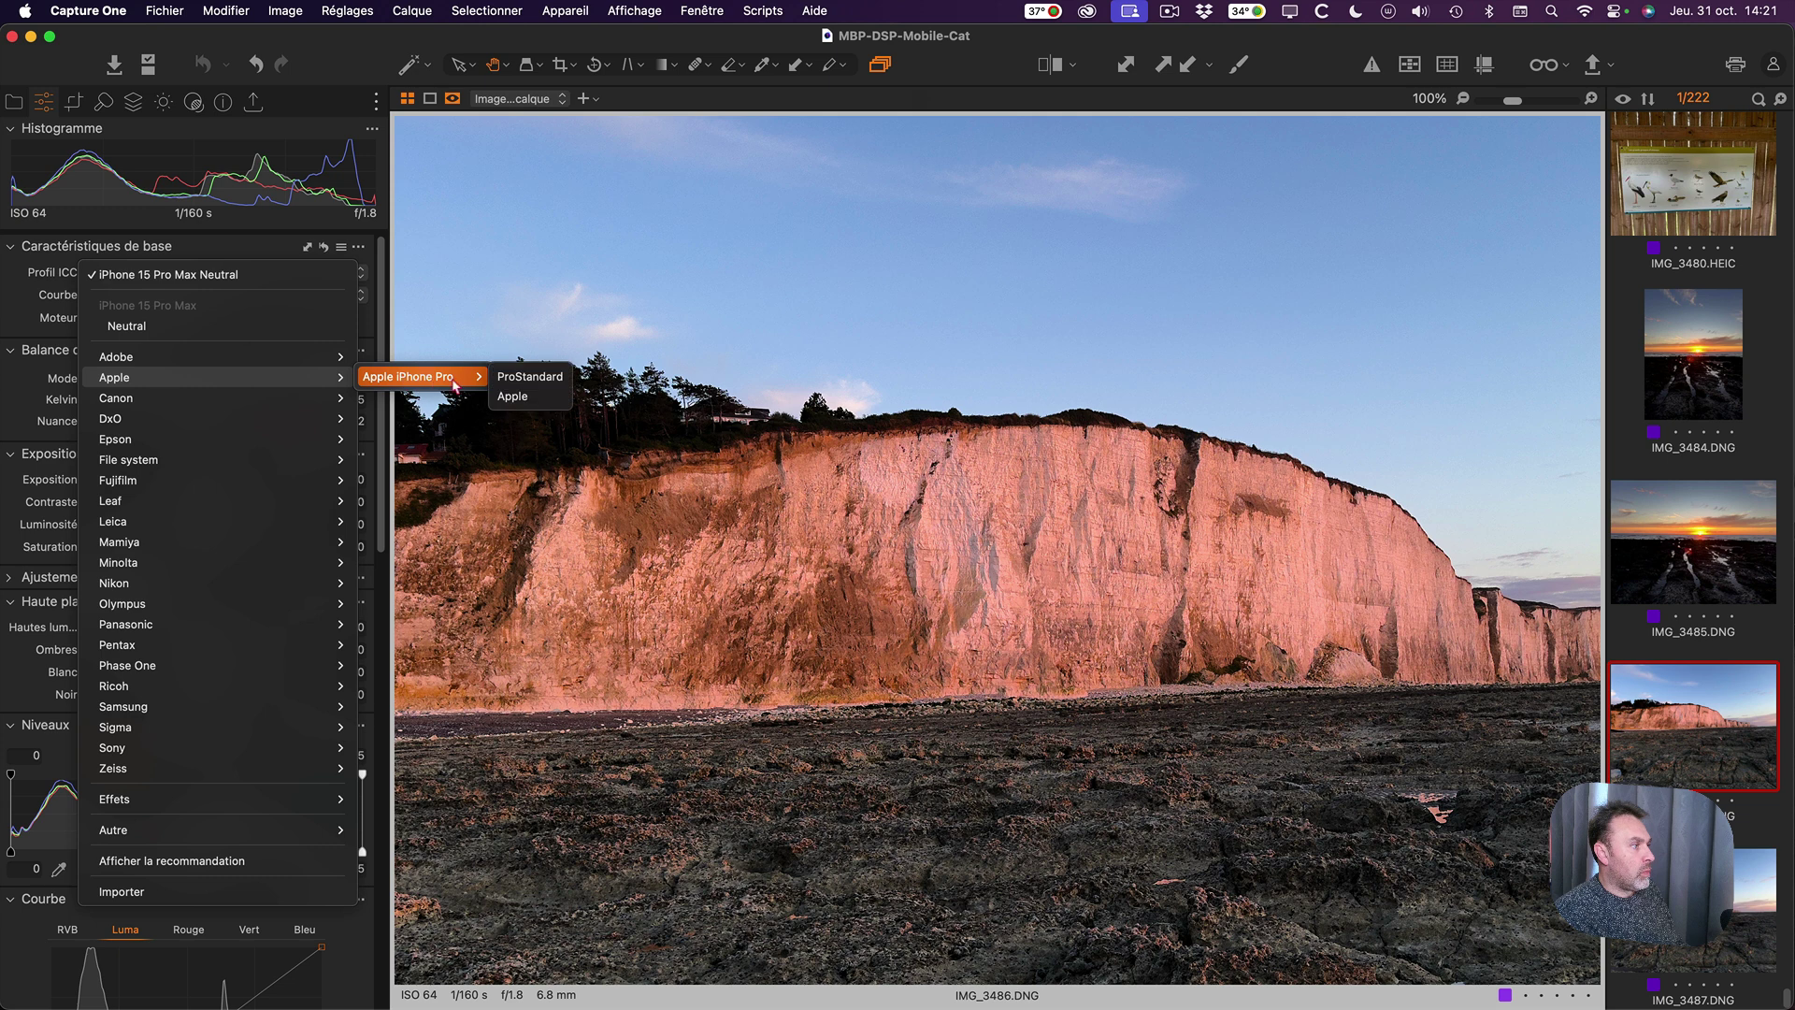
{"action": "left_click", "coordinate": [555, 384]}
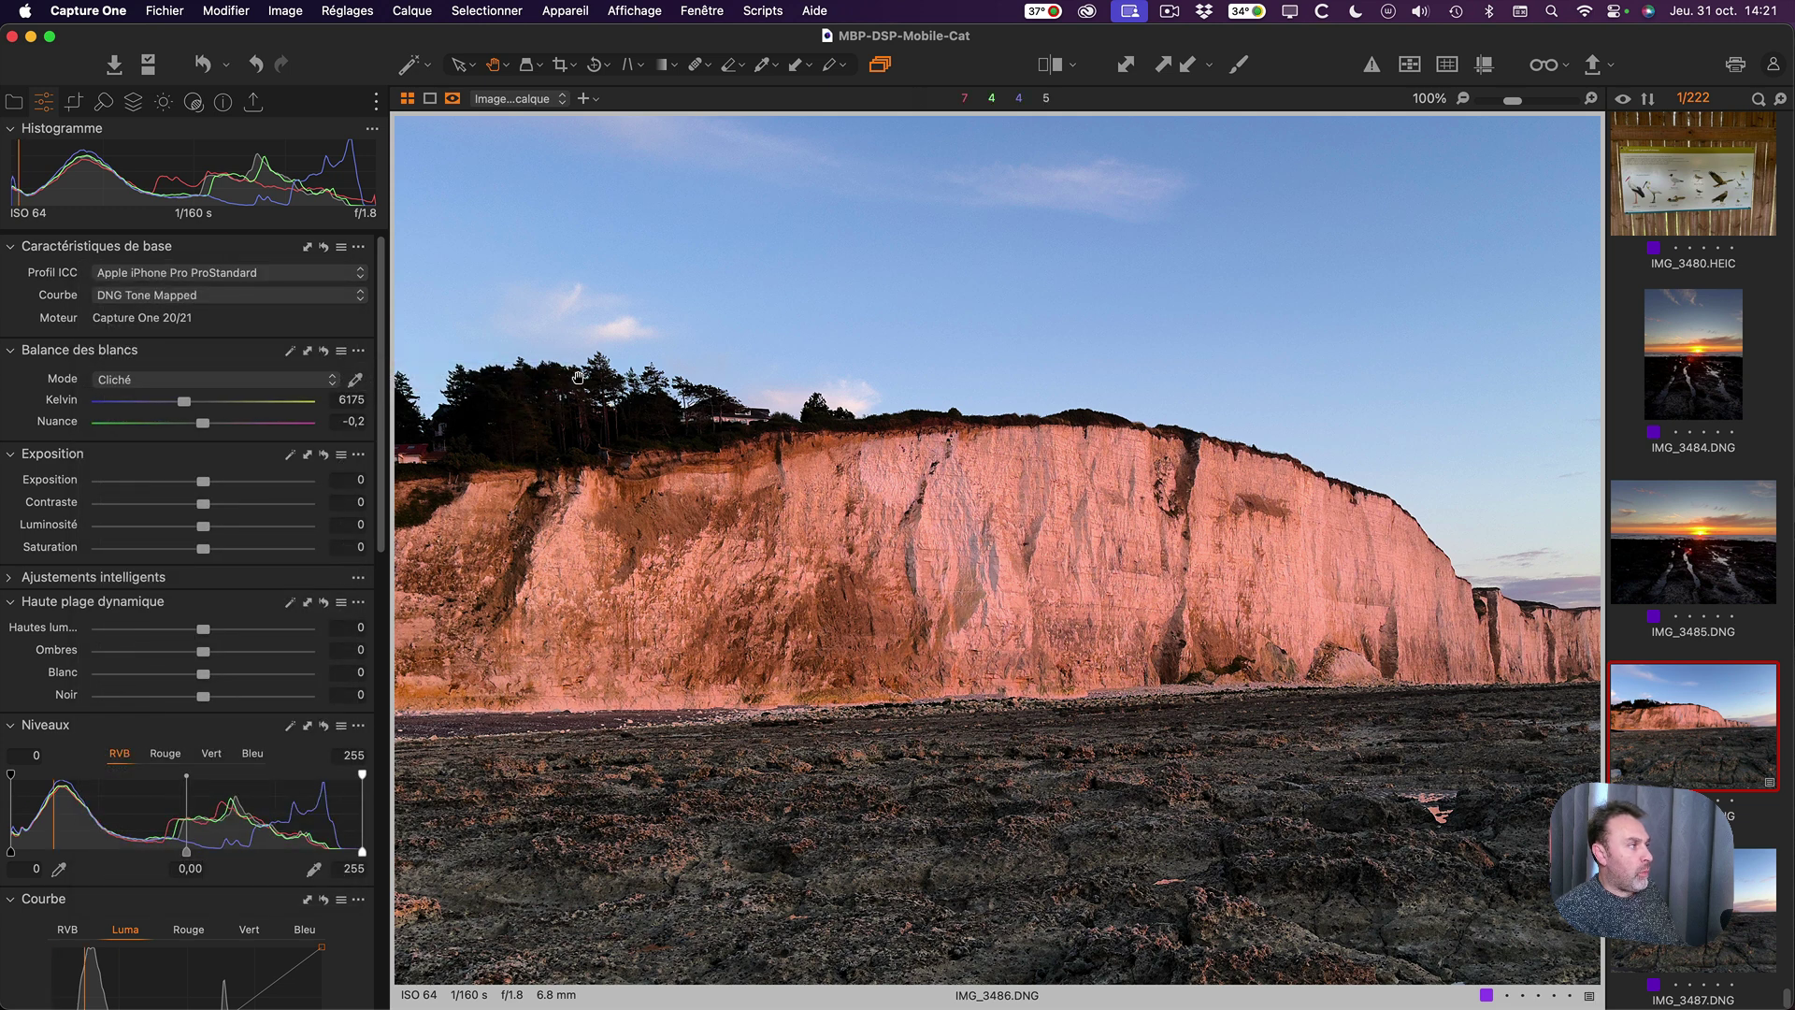
{"action": "key", "text": "y"}
{"action": "key", "text": "y"}
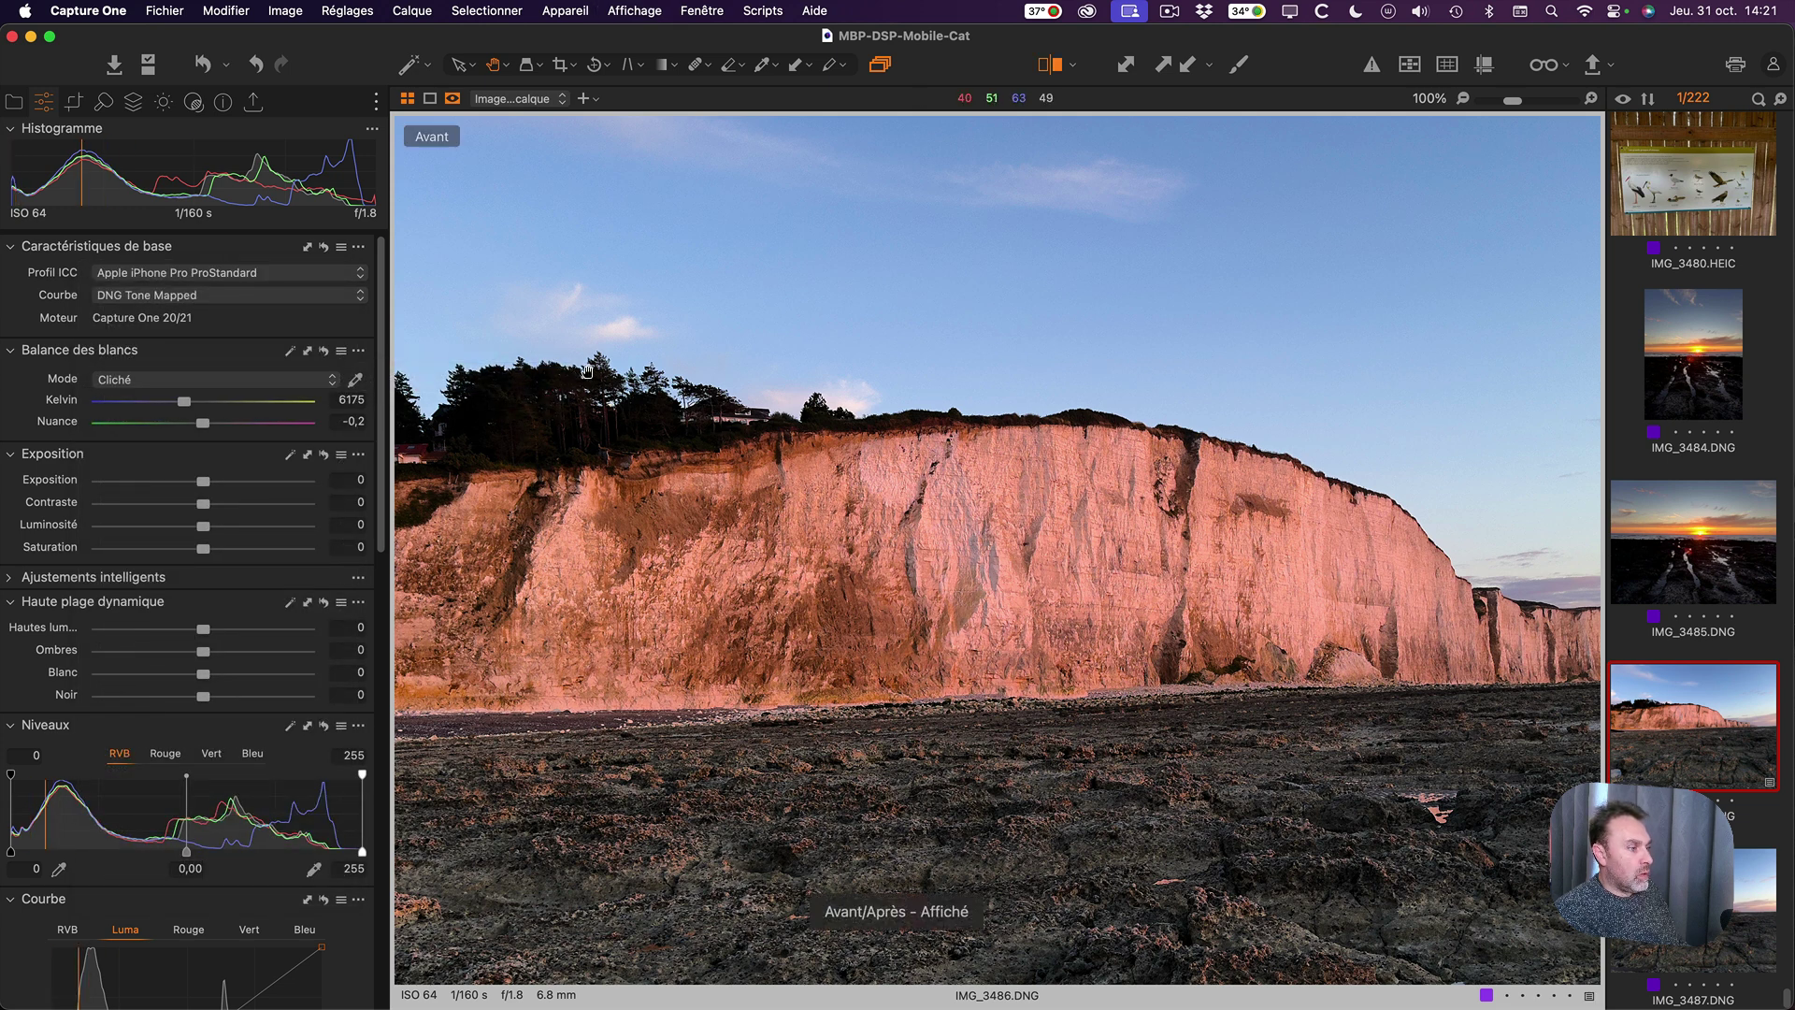
Preview the available curves on the cliff photo and set the curve to Film standard.
{"action": "left_click", "coordinate": [193, 297]}
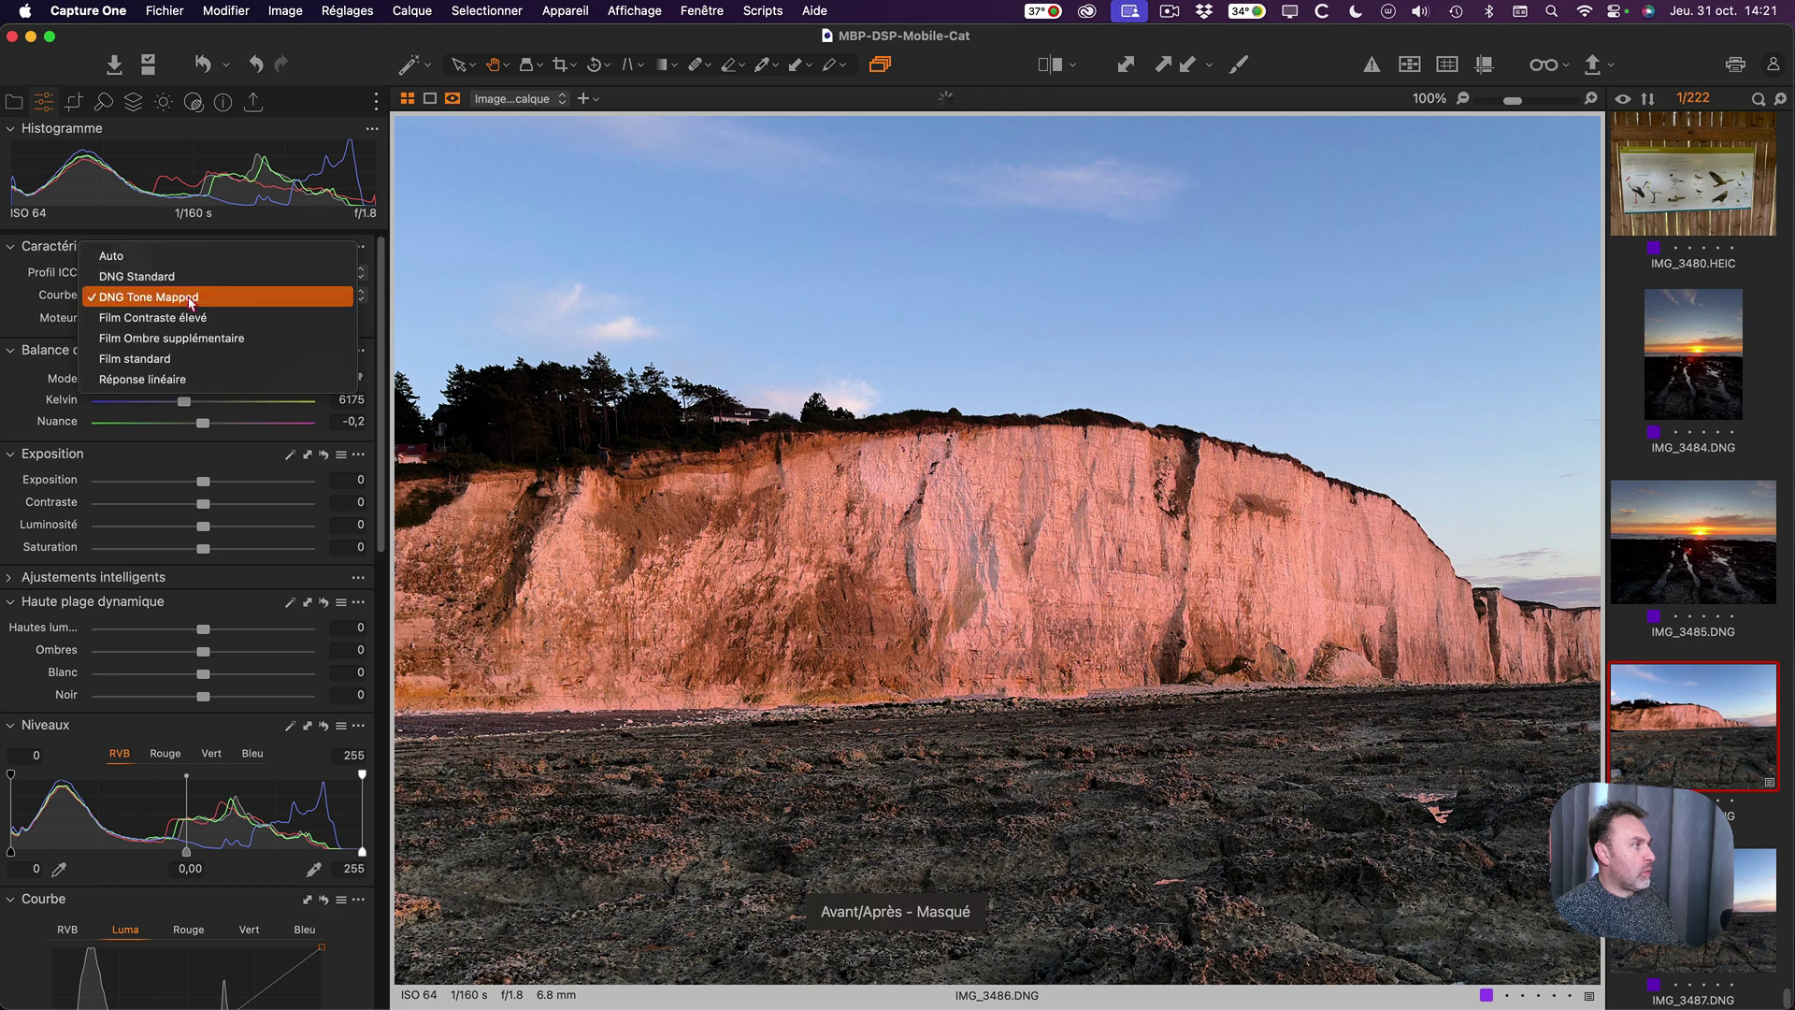
{"action": "key", "text": "Up"}
{"action": "key", "text": "Down"}
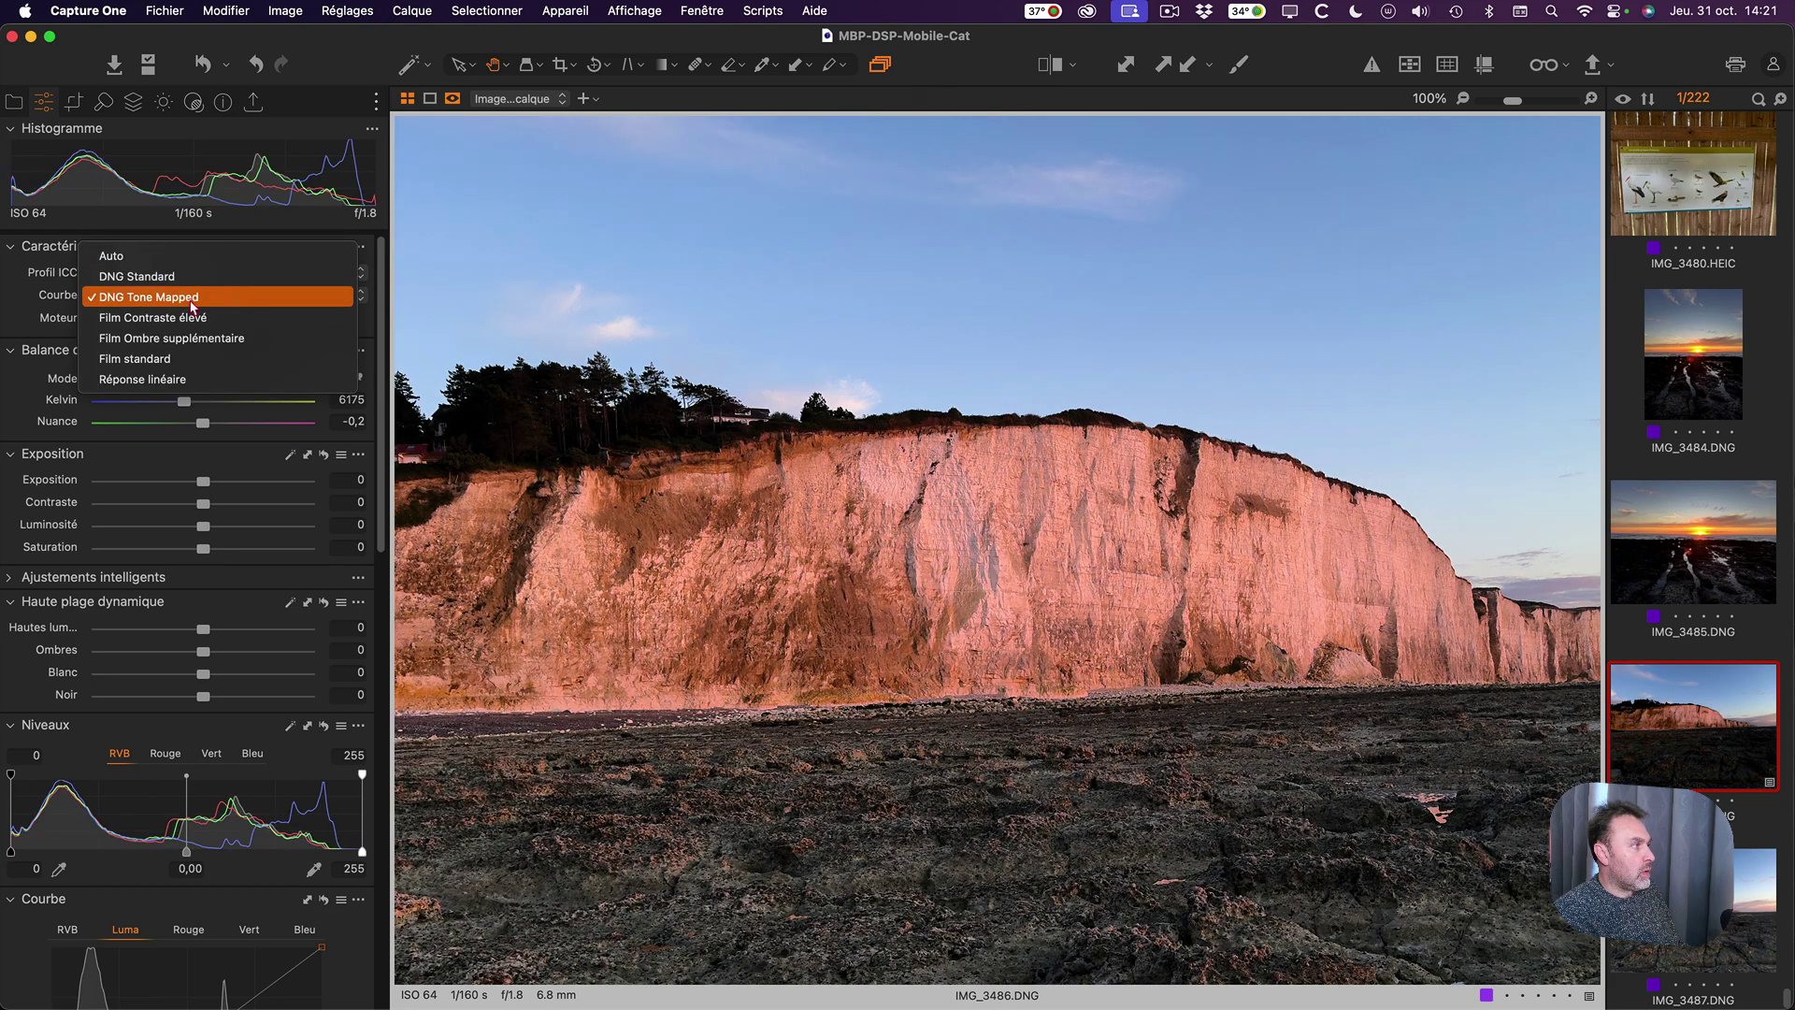
{"action": "key", "text": "Up"}
{"action": "key", "text": "Down"}
{"action": "key", "text": "Up"}
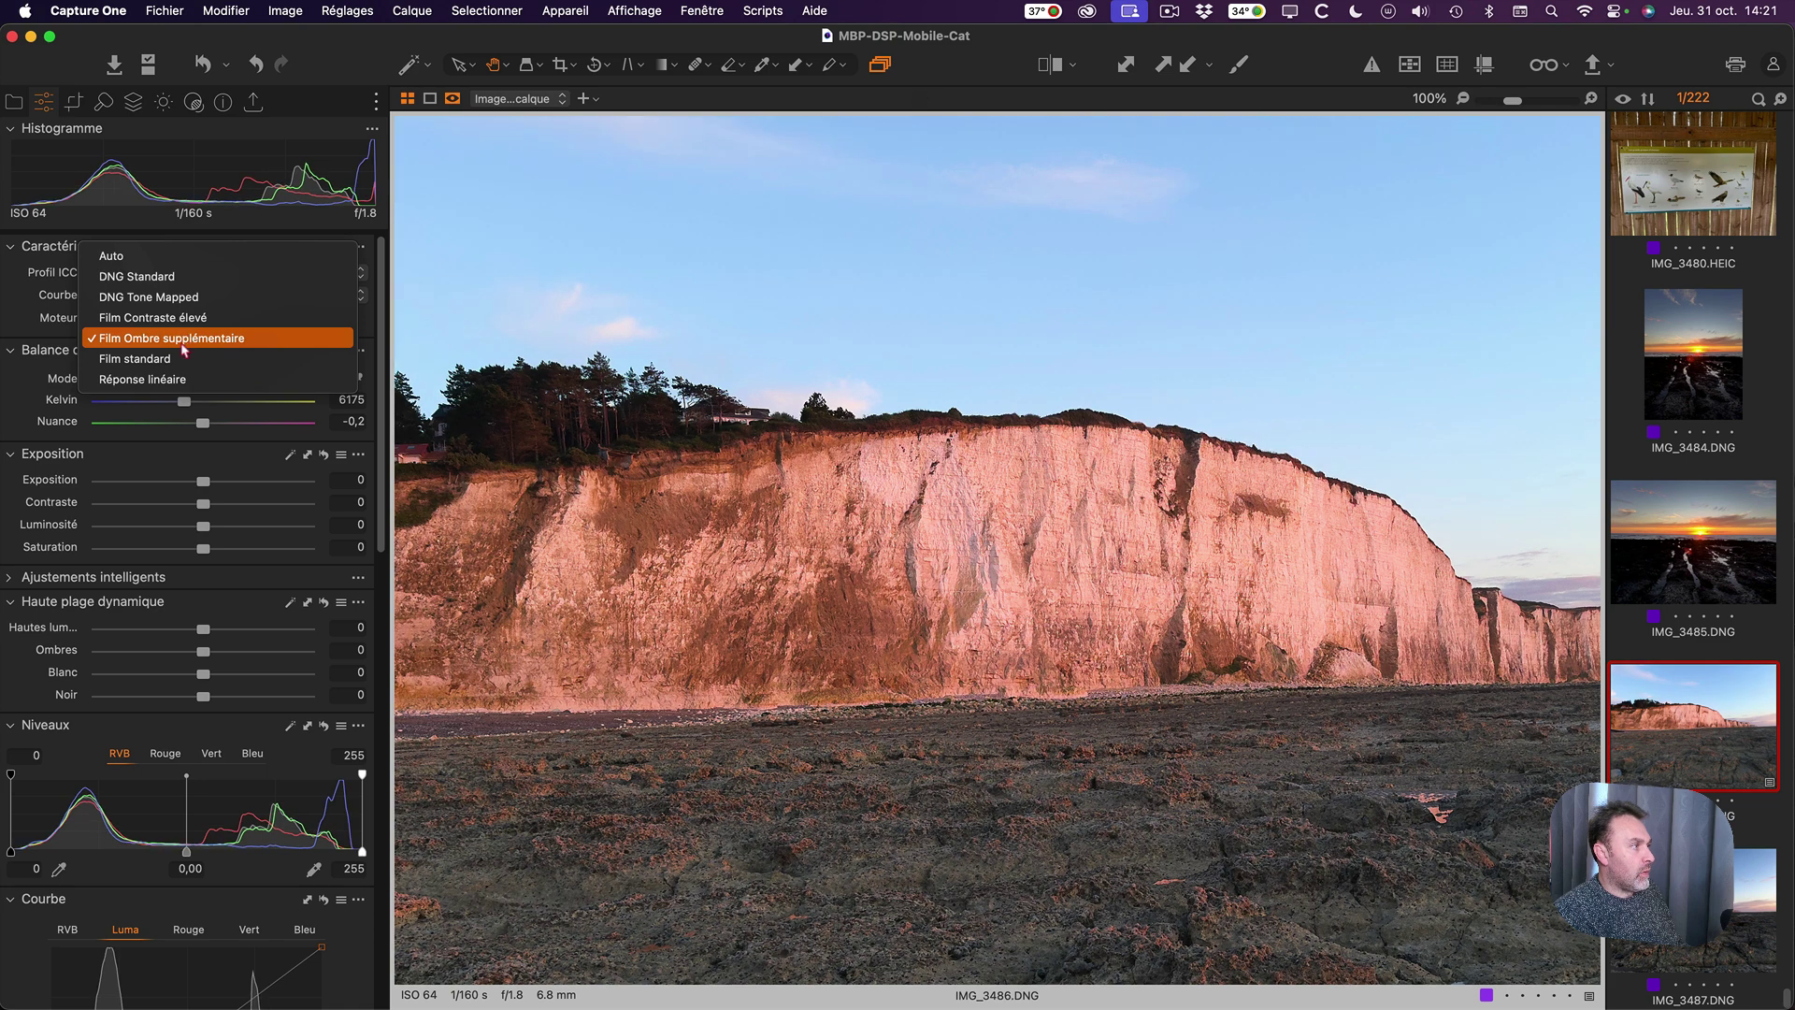
{"action": "left_click", "coordinate": [181, 359]}
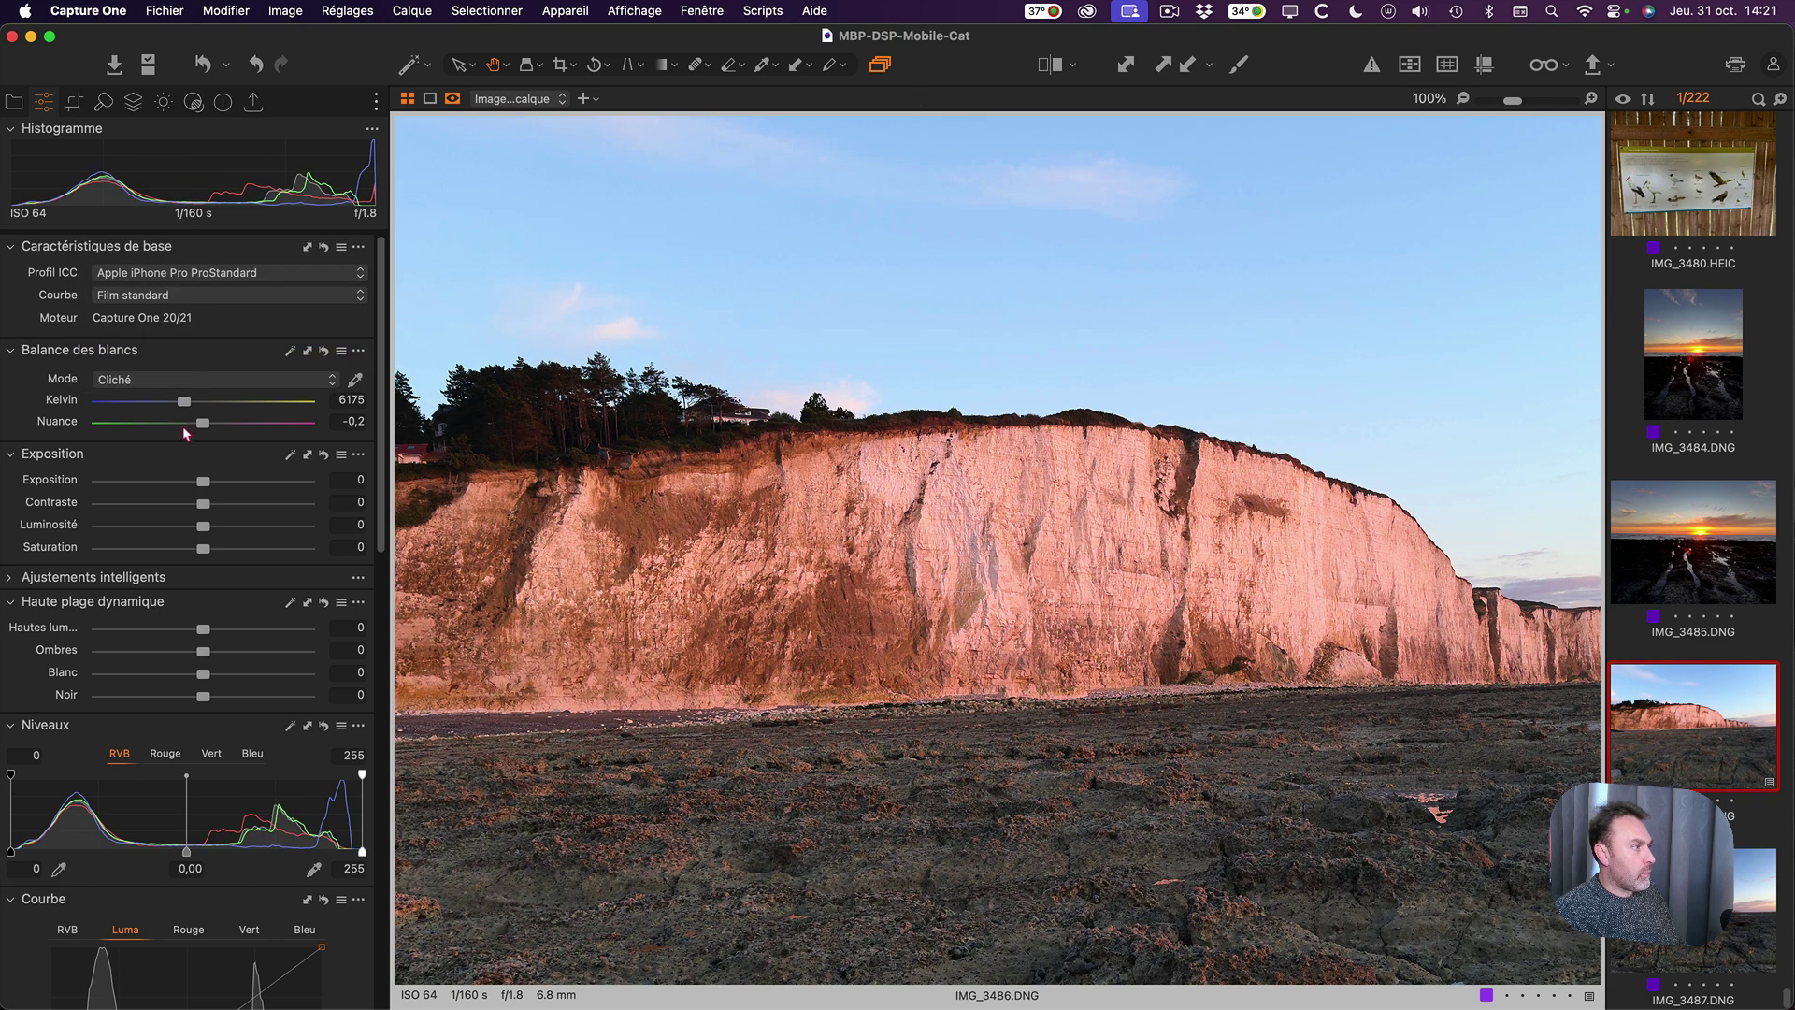
Automatically adjust the cliff photo's white balance, exposure and high dynamic range.
{"action": "left_click", "coordinate": [290, 353]}
{"action": "left_click", "coordinate": [290, 454]}
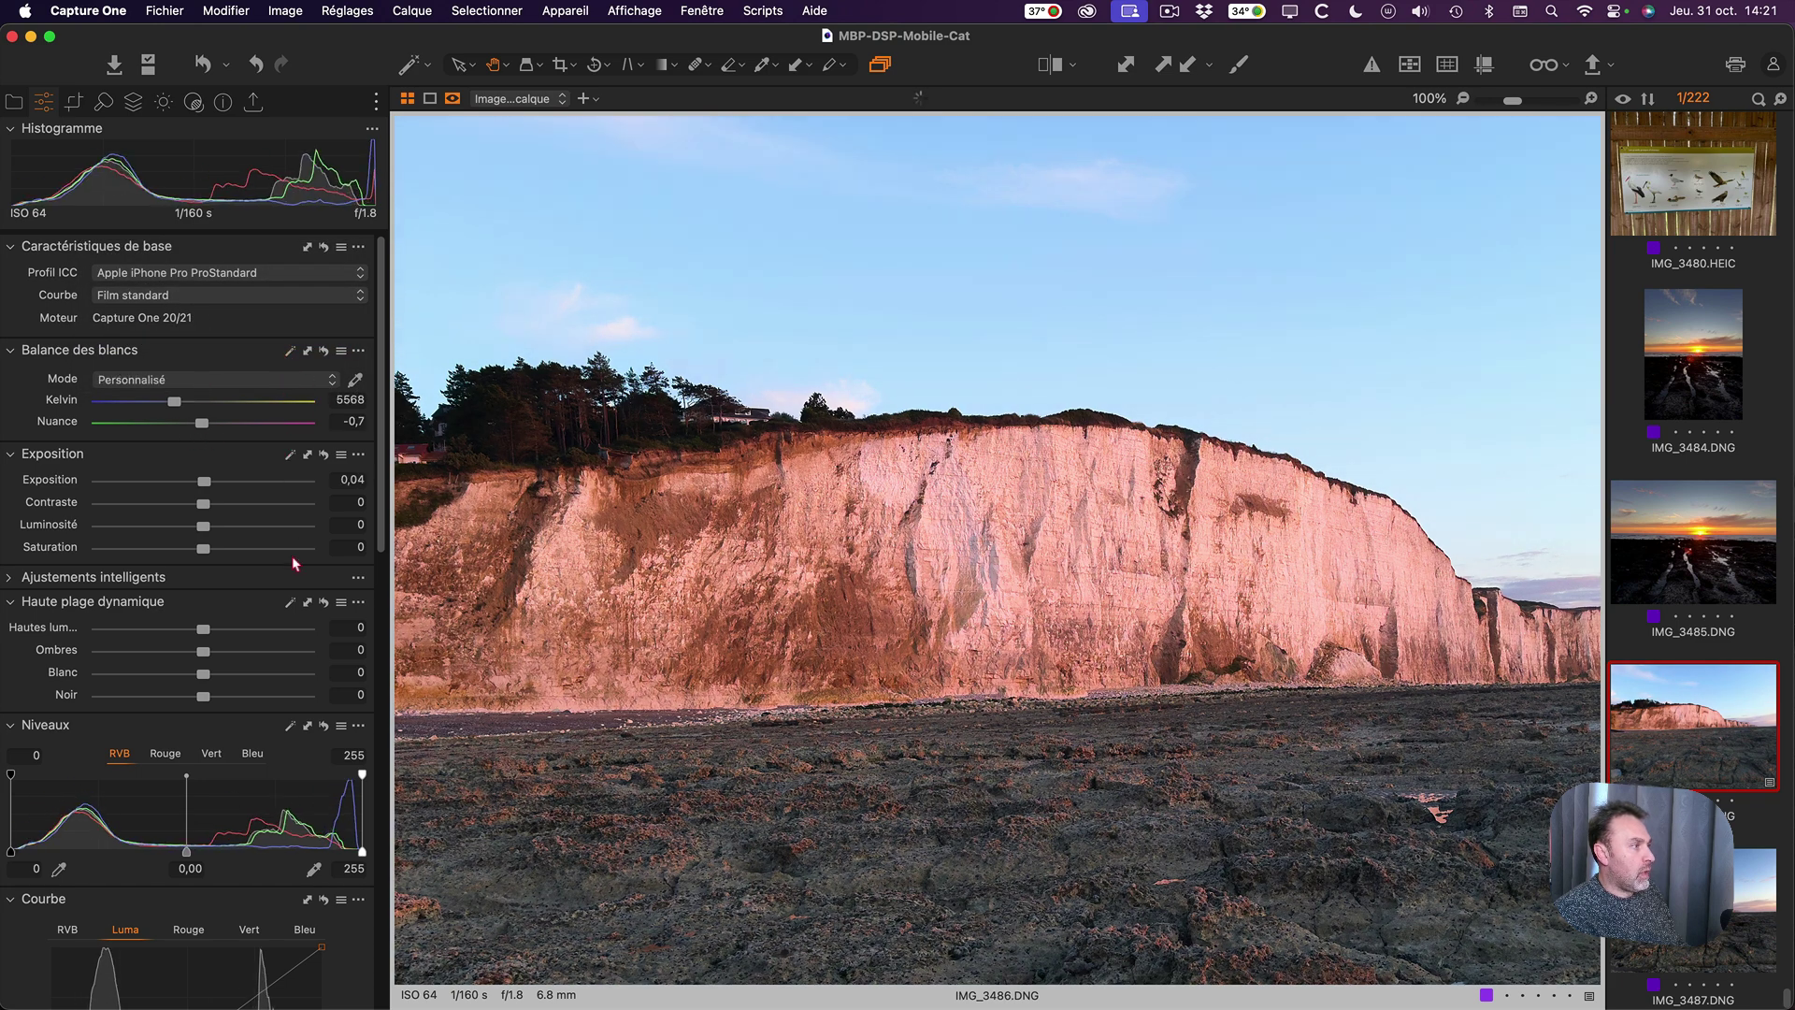
{"action": "left_click", "coordinate": [290, 602]}
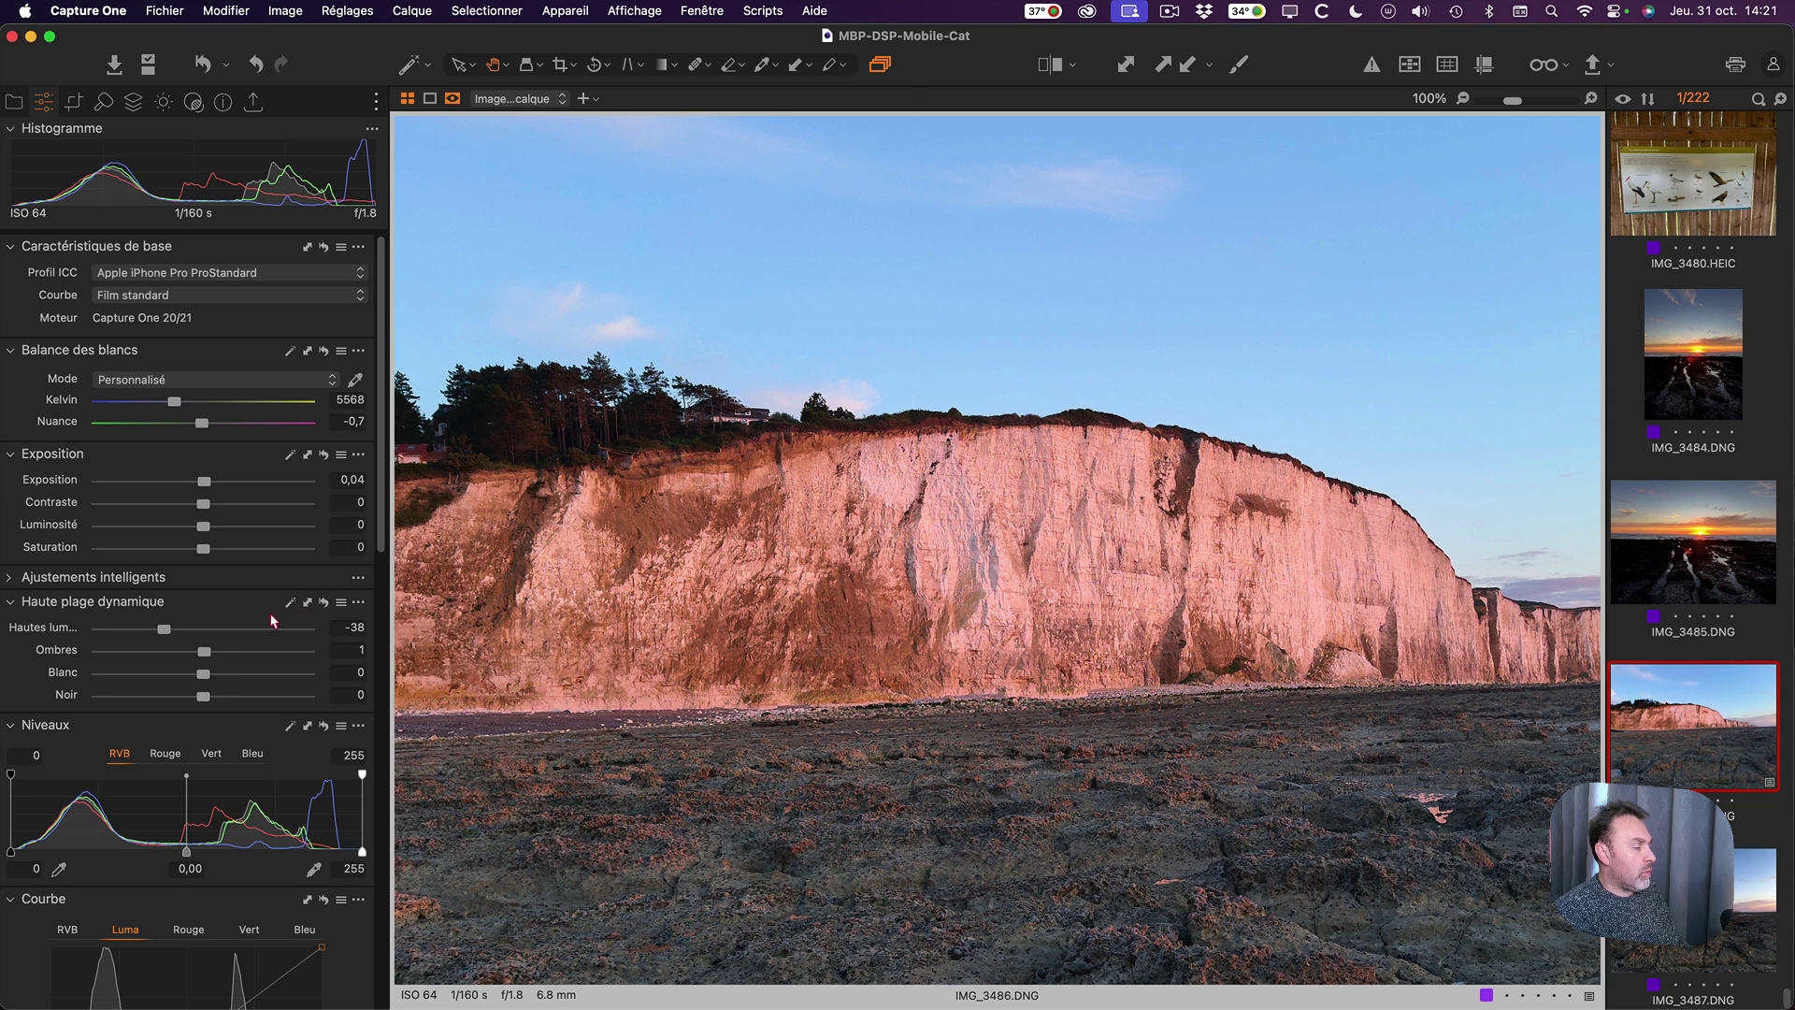
Reset the high dynamic range adjustments on the cliff photo.
{"action": "scroll", "coordinate": [272, 620], "scroll_direction": "down", "scroll_amount": 4}
{"action": "left_click", "coordinate": [324, 445]}
{"action": "scroll", "coordinate": [265, 561], "scroll_direction": "down", "scroll_amount": 15}
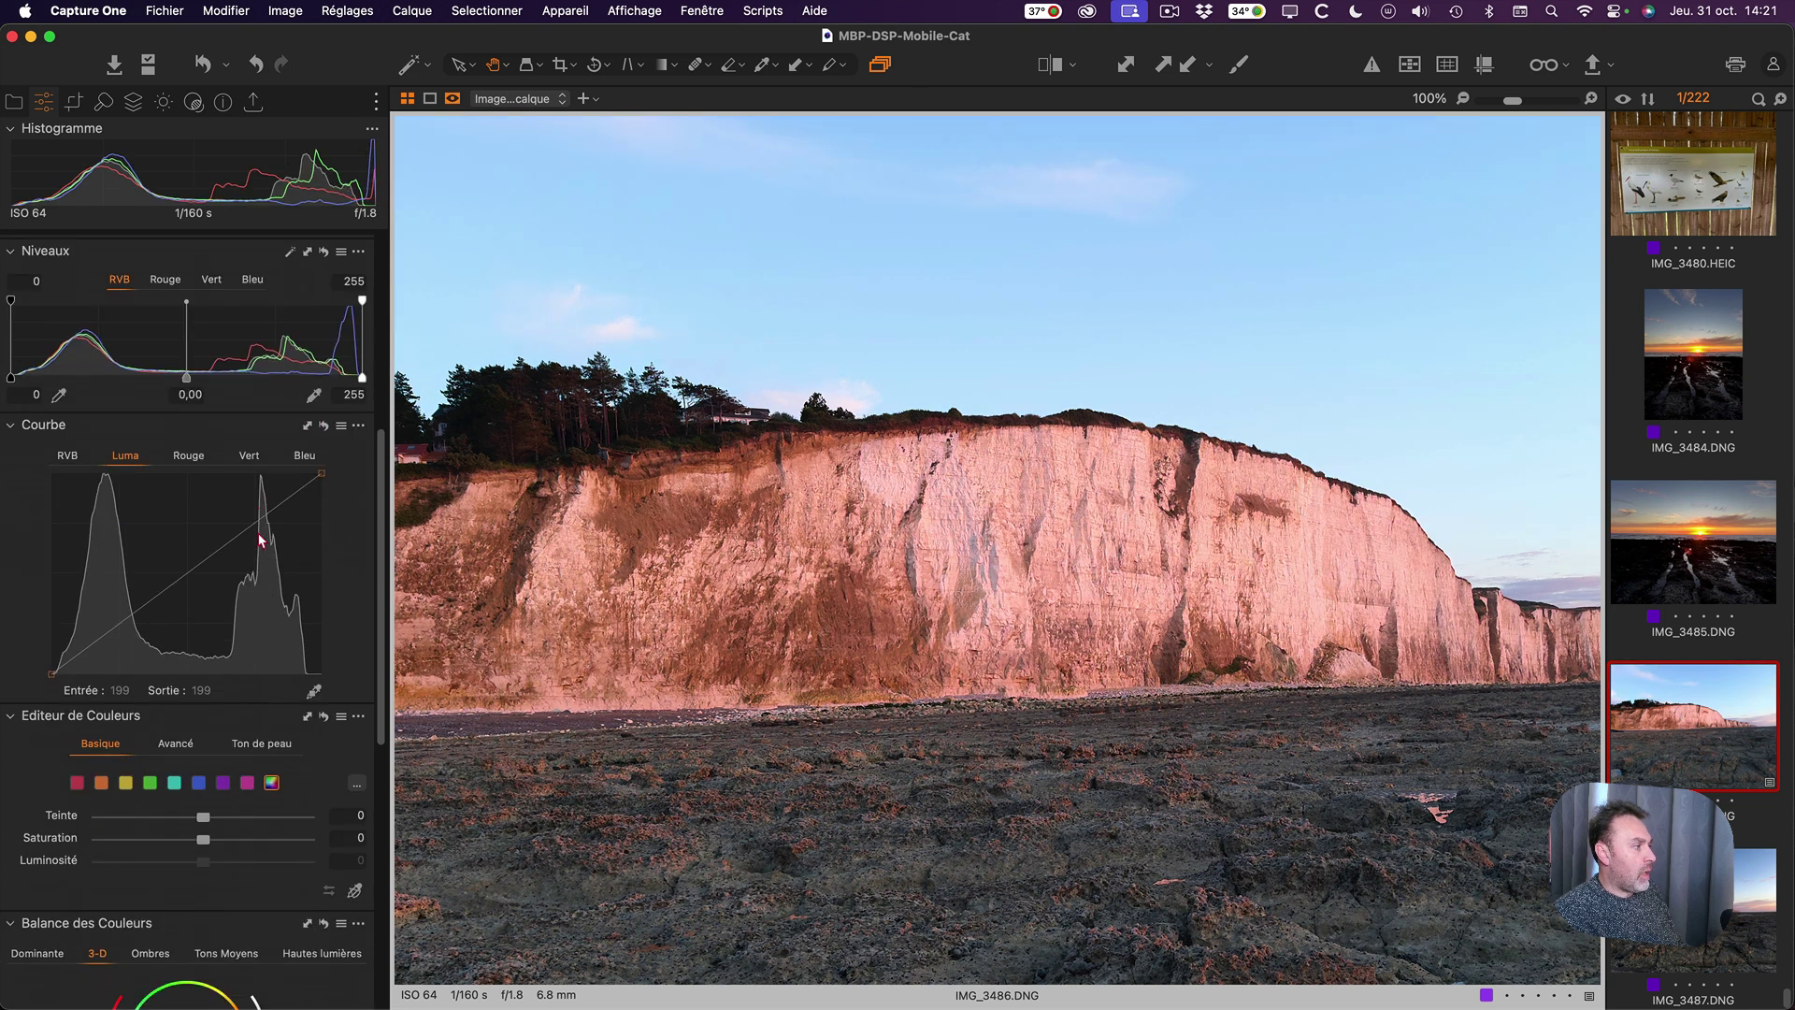
{"action": "scroll", "coordinate": [188, 534], "scroll_direction": "up", "scroll_amount": 15}
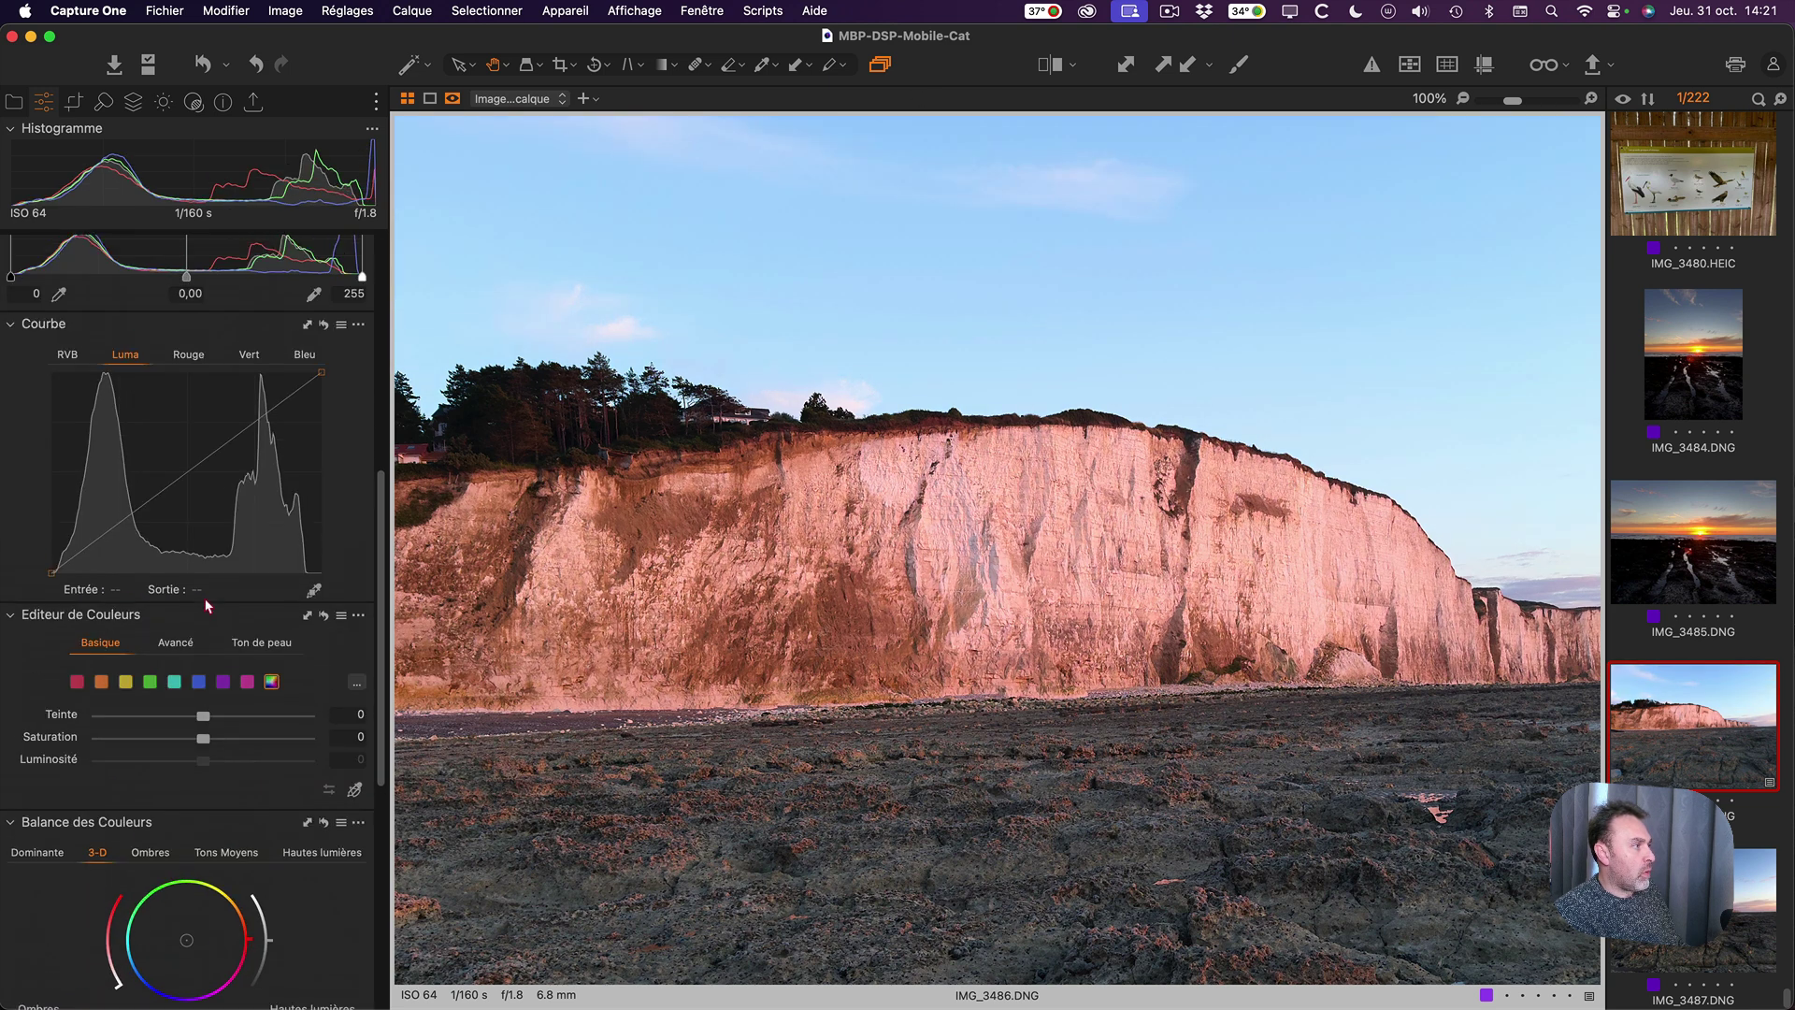
Compare the adjusted cliff photo with its unadjusted version by toggling the Avant/Après view several times.
{"action": "key", "text": "y"}
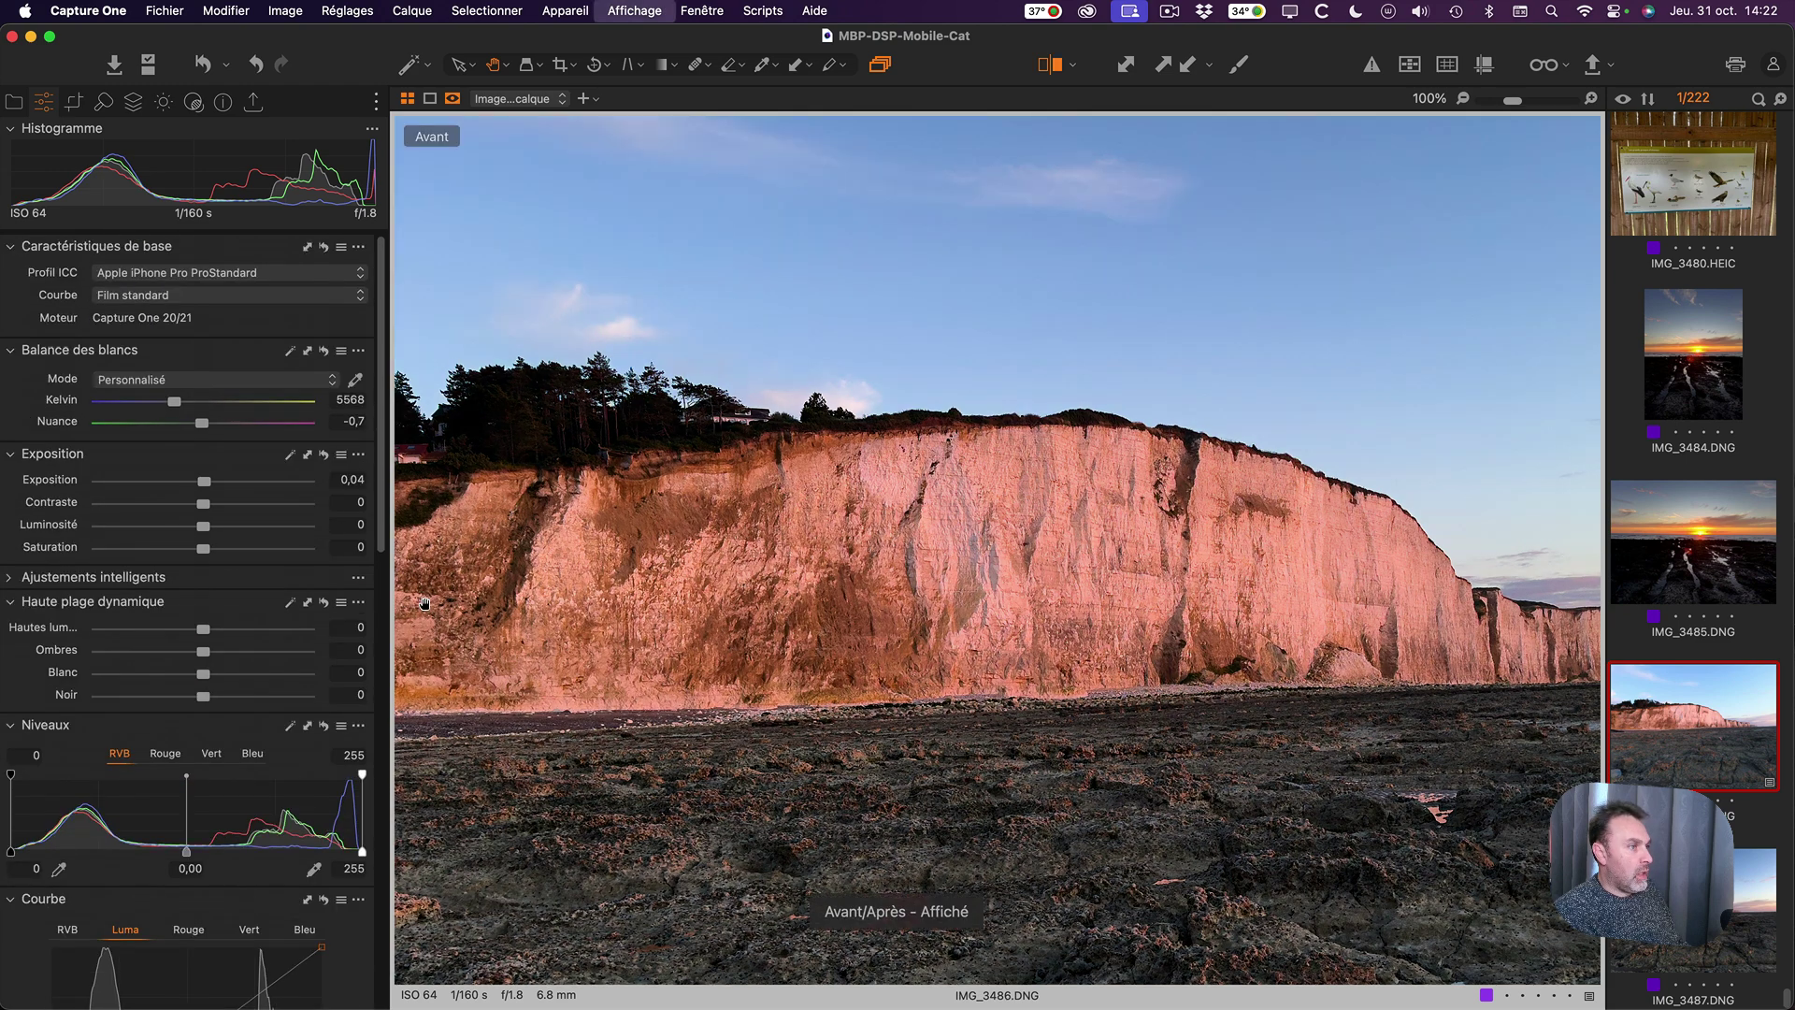
{"action": "key", "text": "y"}
{"action": "key", "text": "y"}
{"action": "key", "text": "y"}
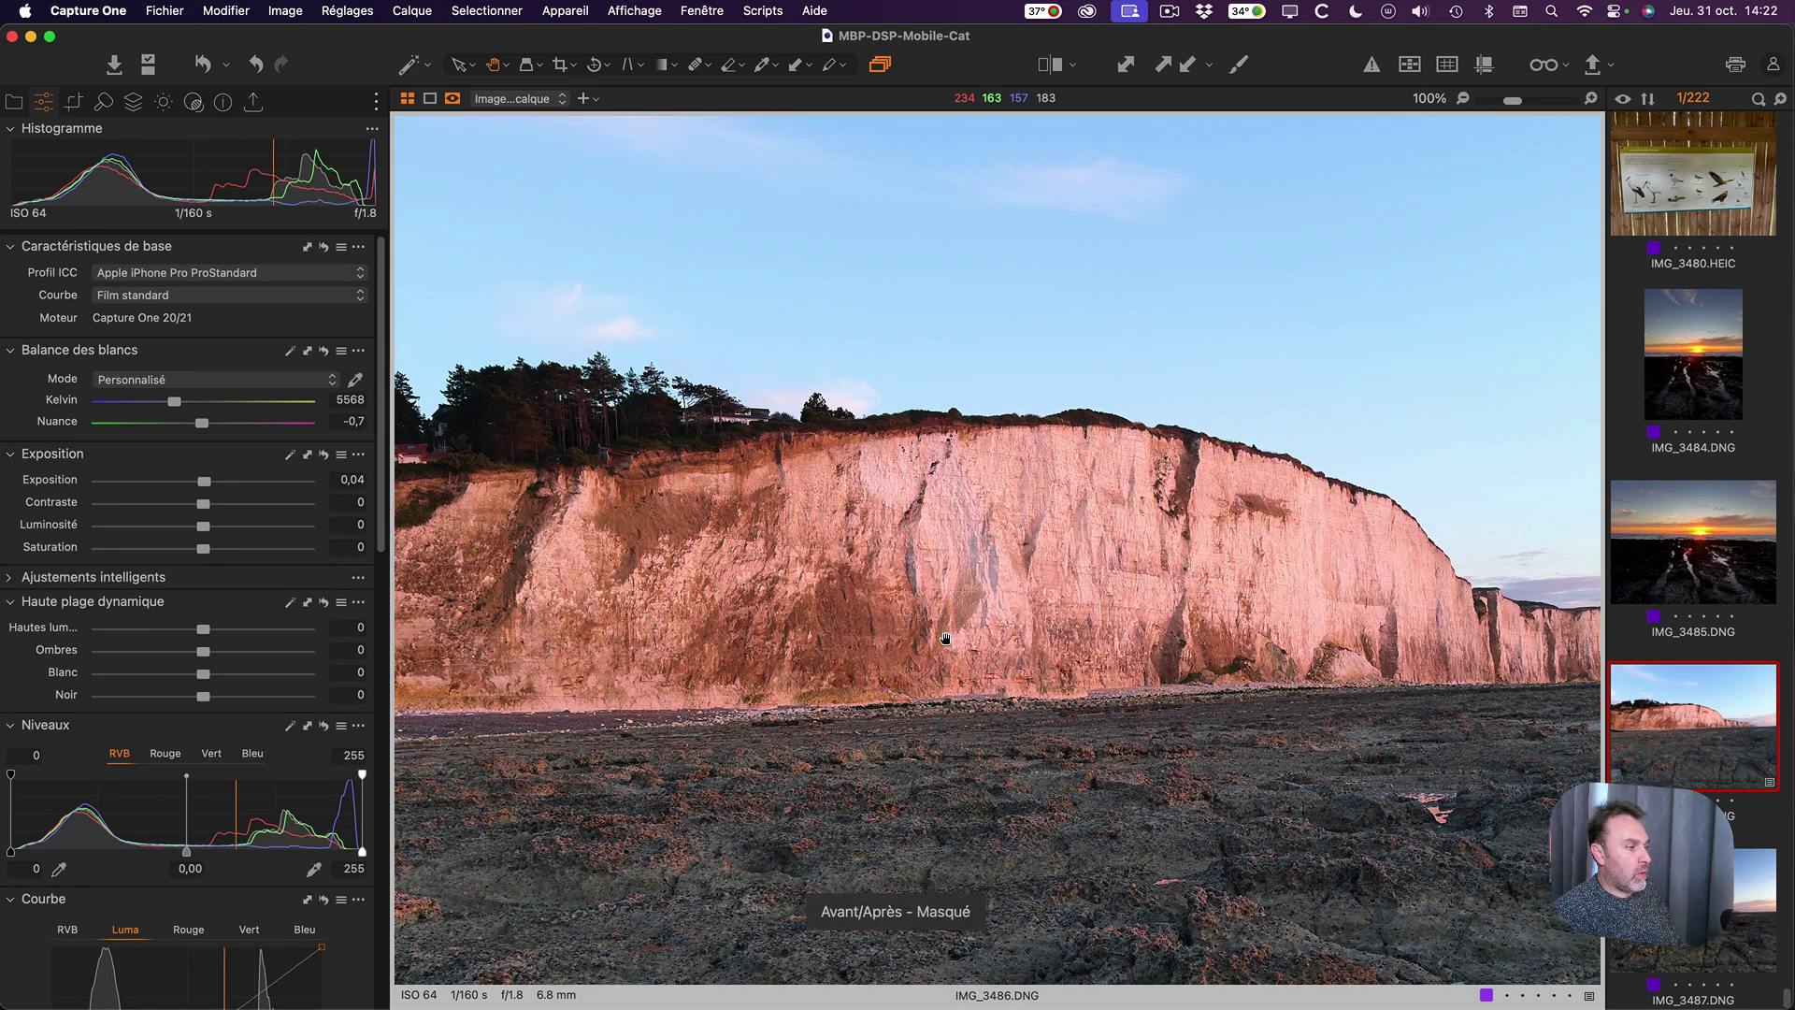
{"action": "key", "text": "y"}
{"action": "key", "text": "y"}
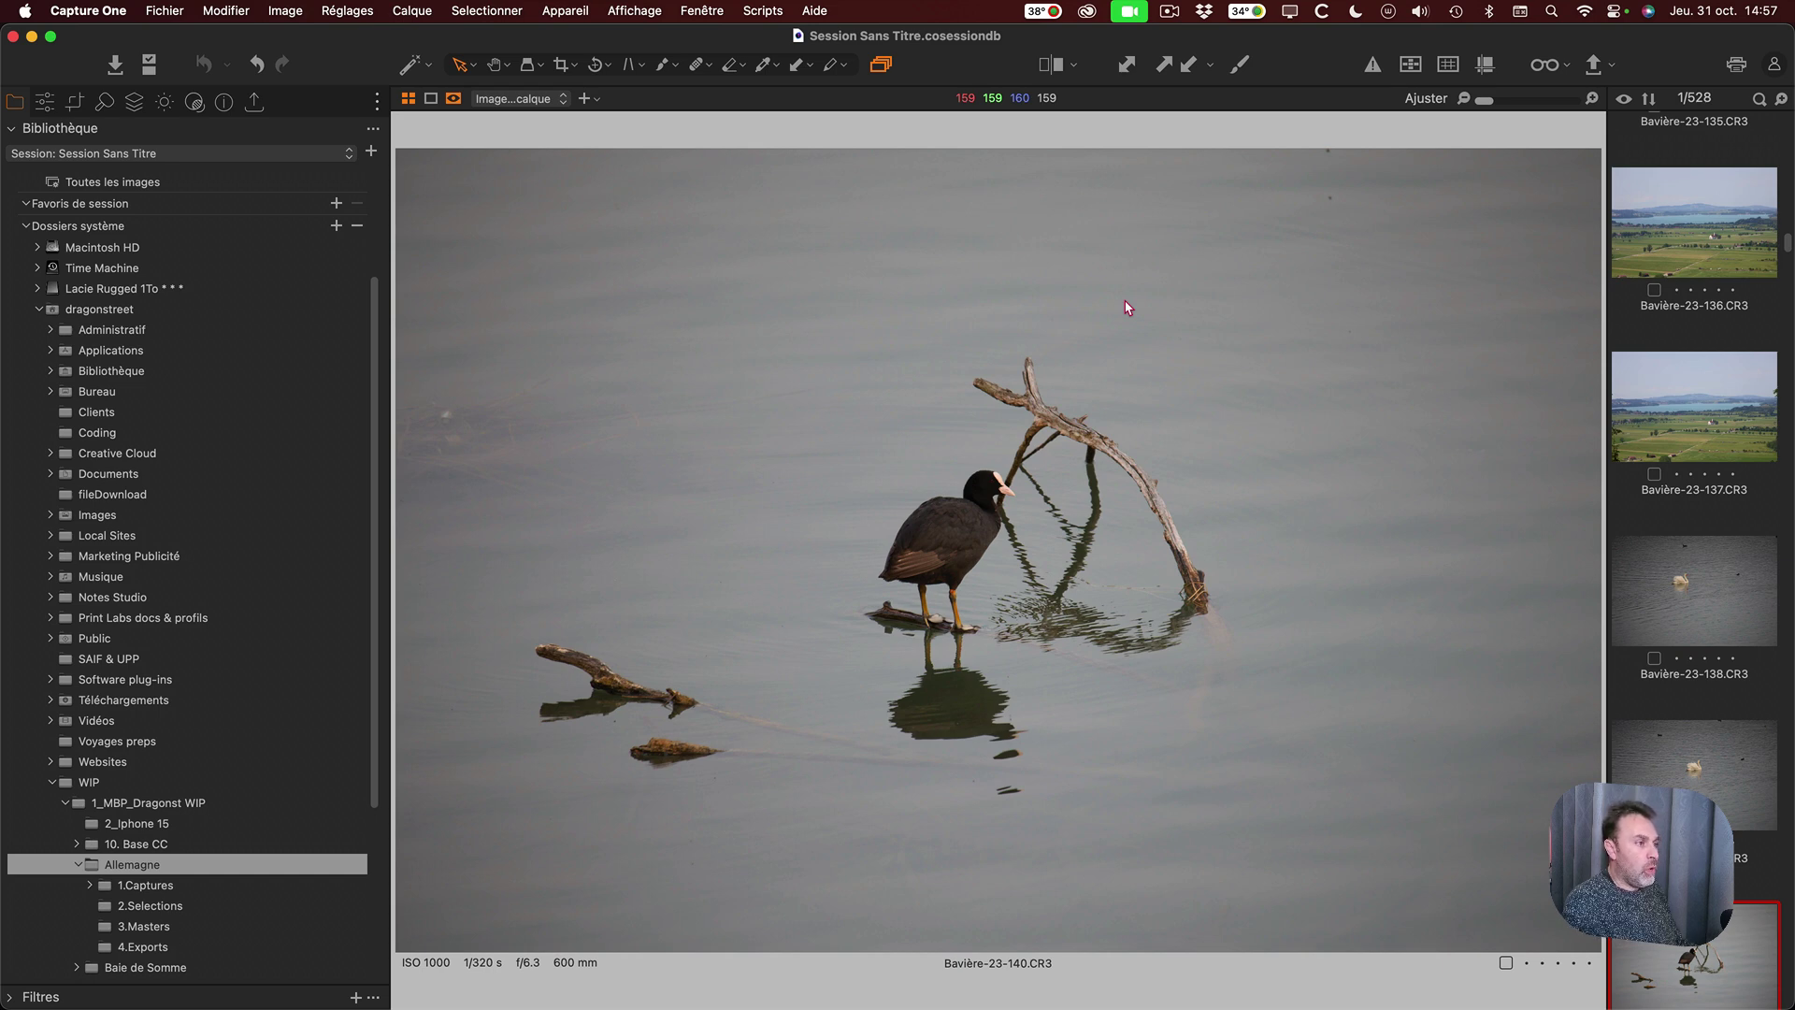
Switch to Chrome and review the Capture One pricing plans for individuals.
{"action": "key", "text": "super+Tab"}
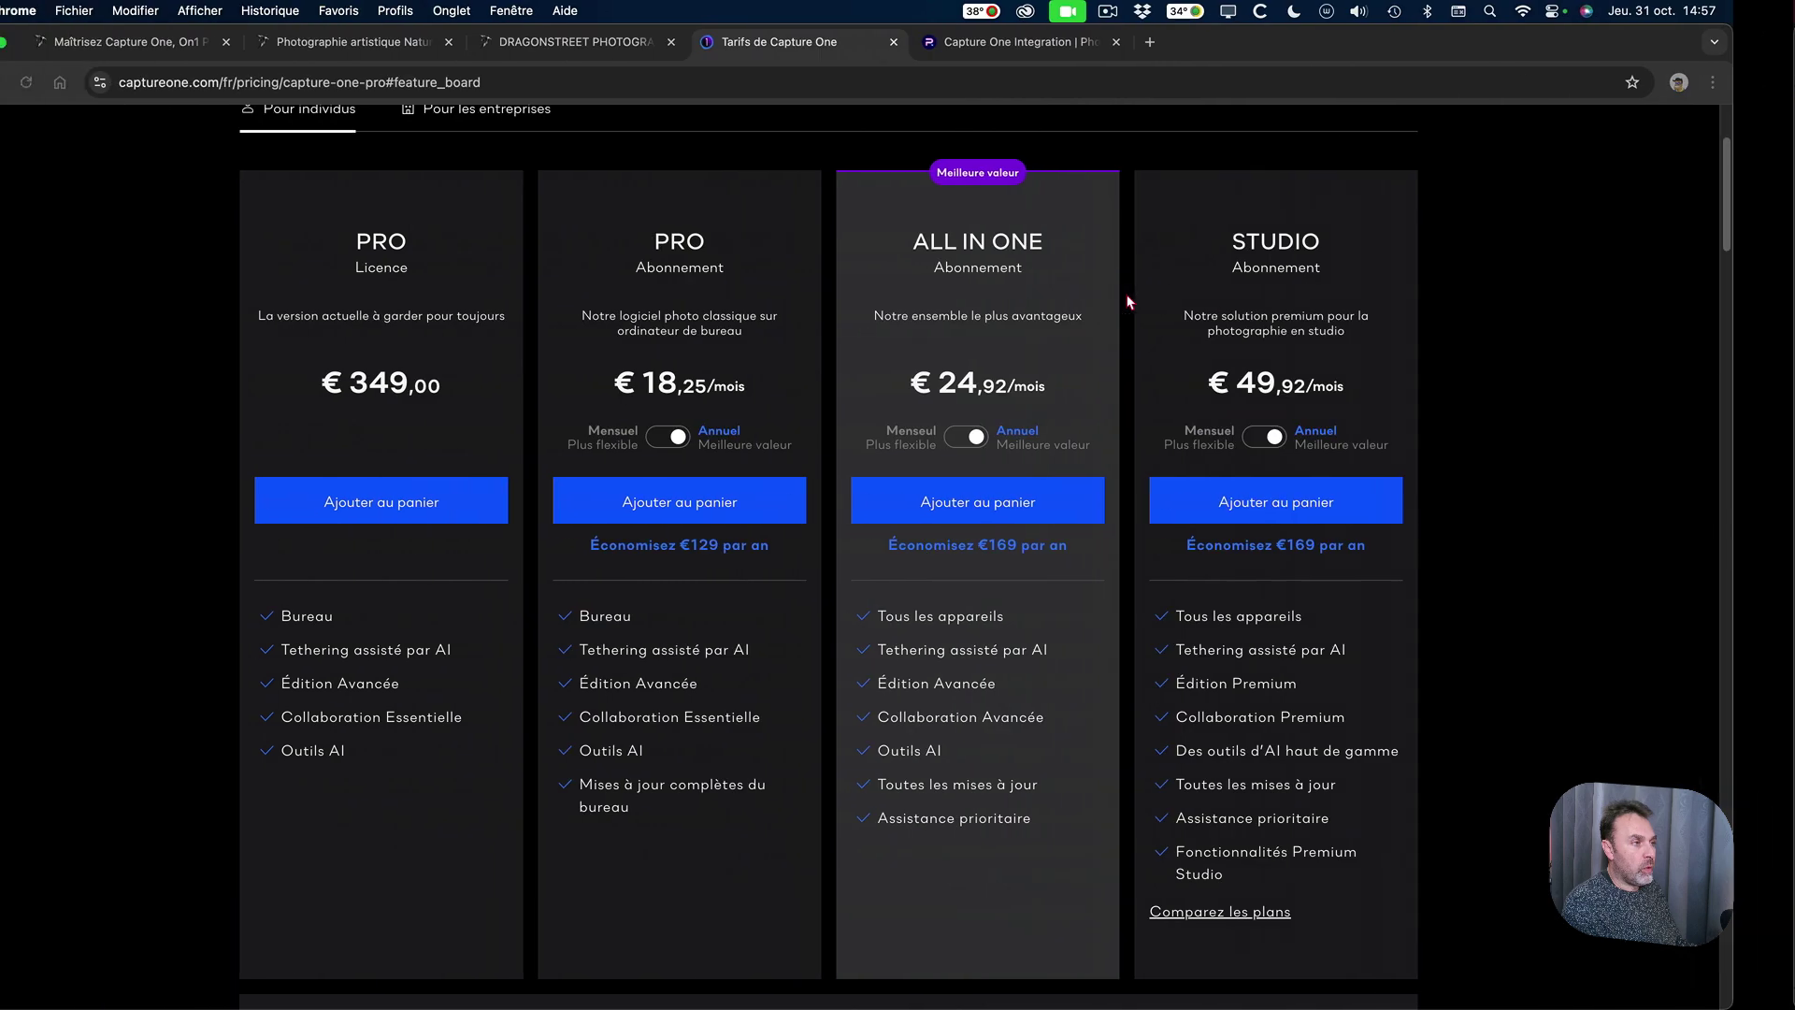
{"action": "scroll", "coordinate": [598, 201], "scroll_direction": "up", "scroll_amount": 1}
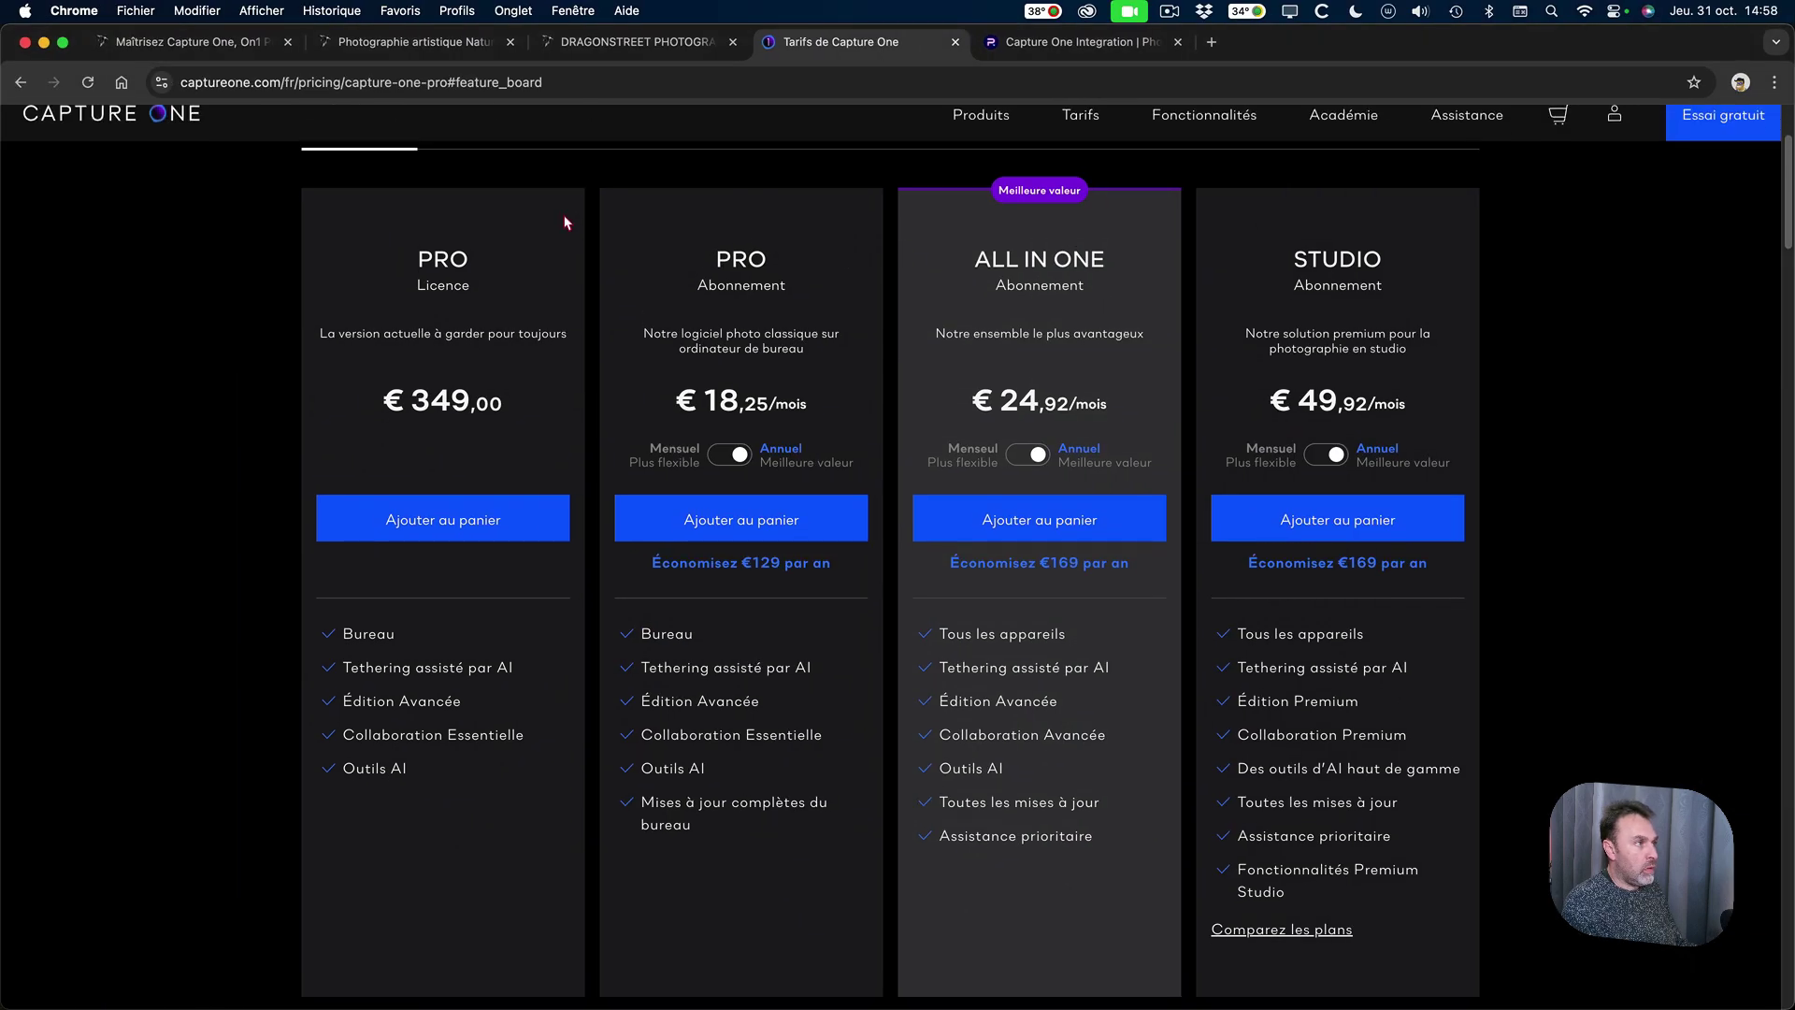
{"action": "scroll", "coordinate": [628, 307], "scroll_direction": "down", "scroll_amount": 1}
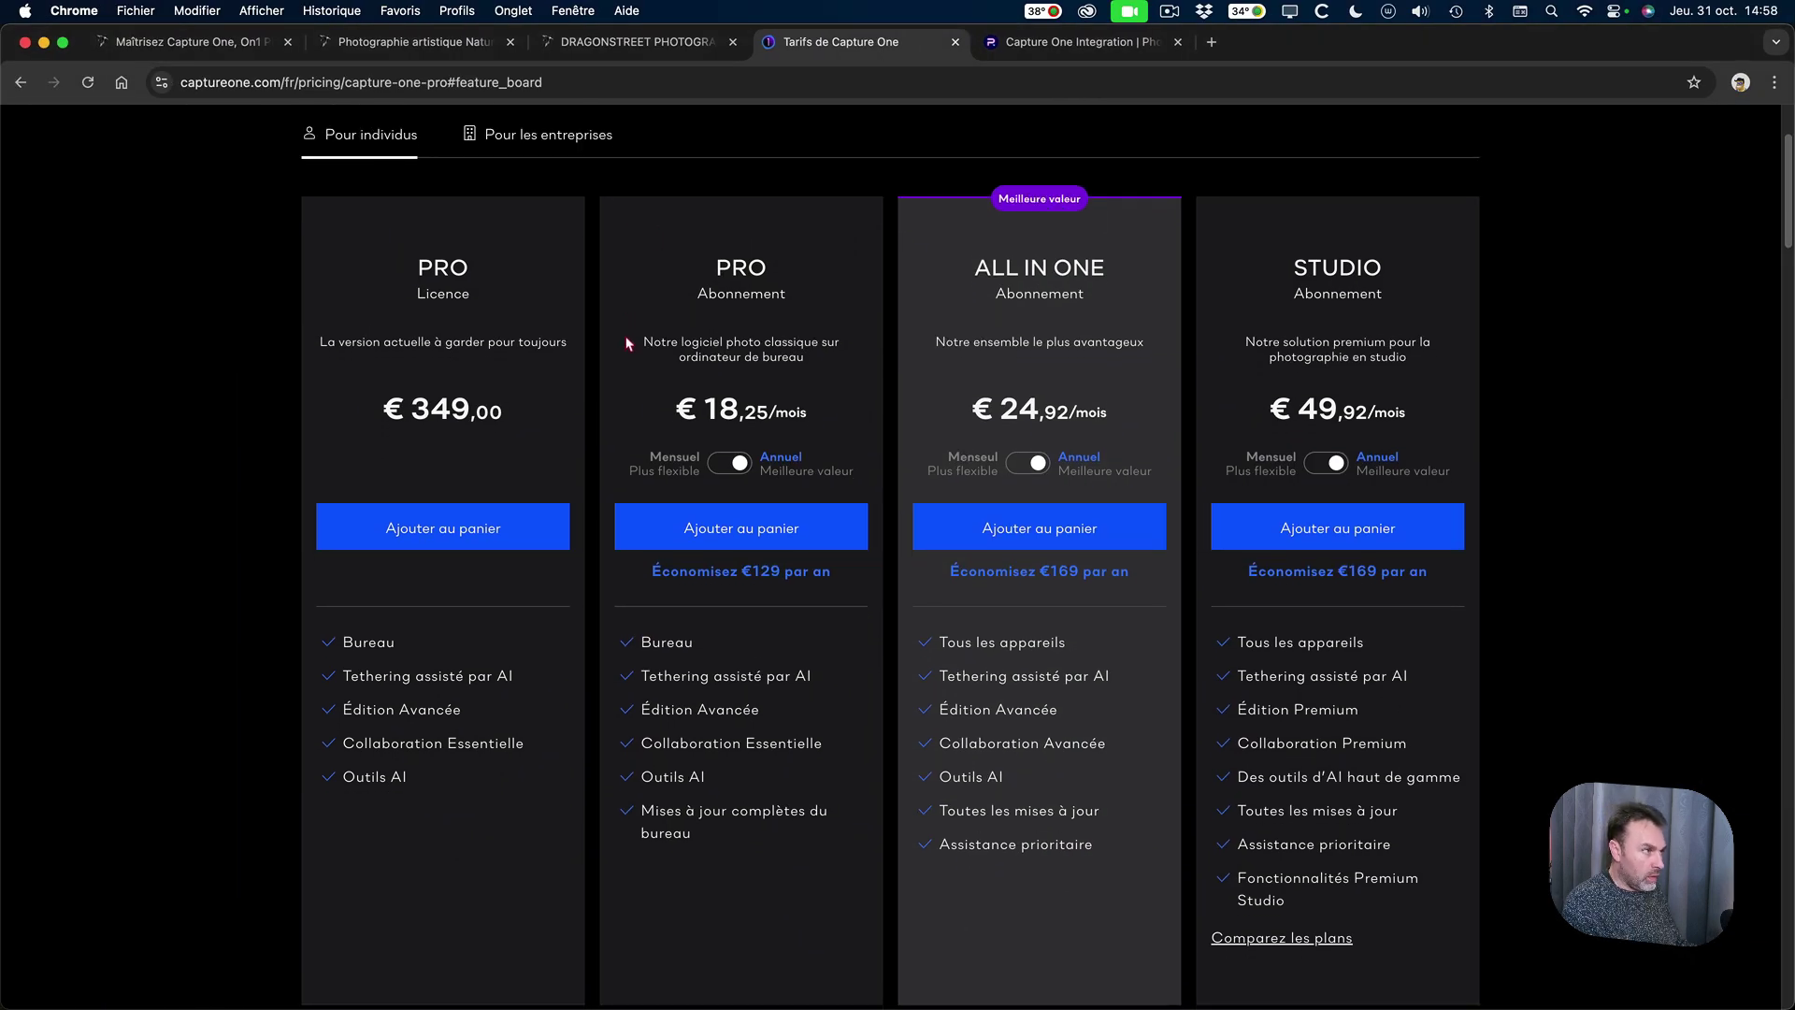
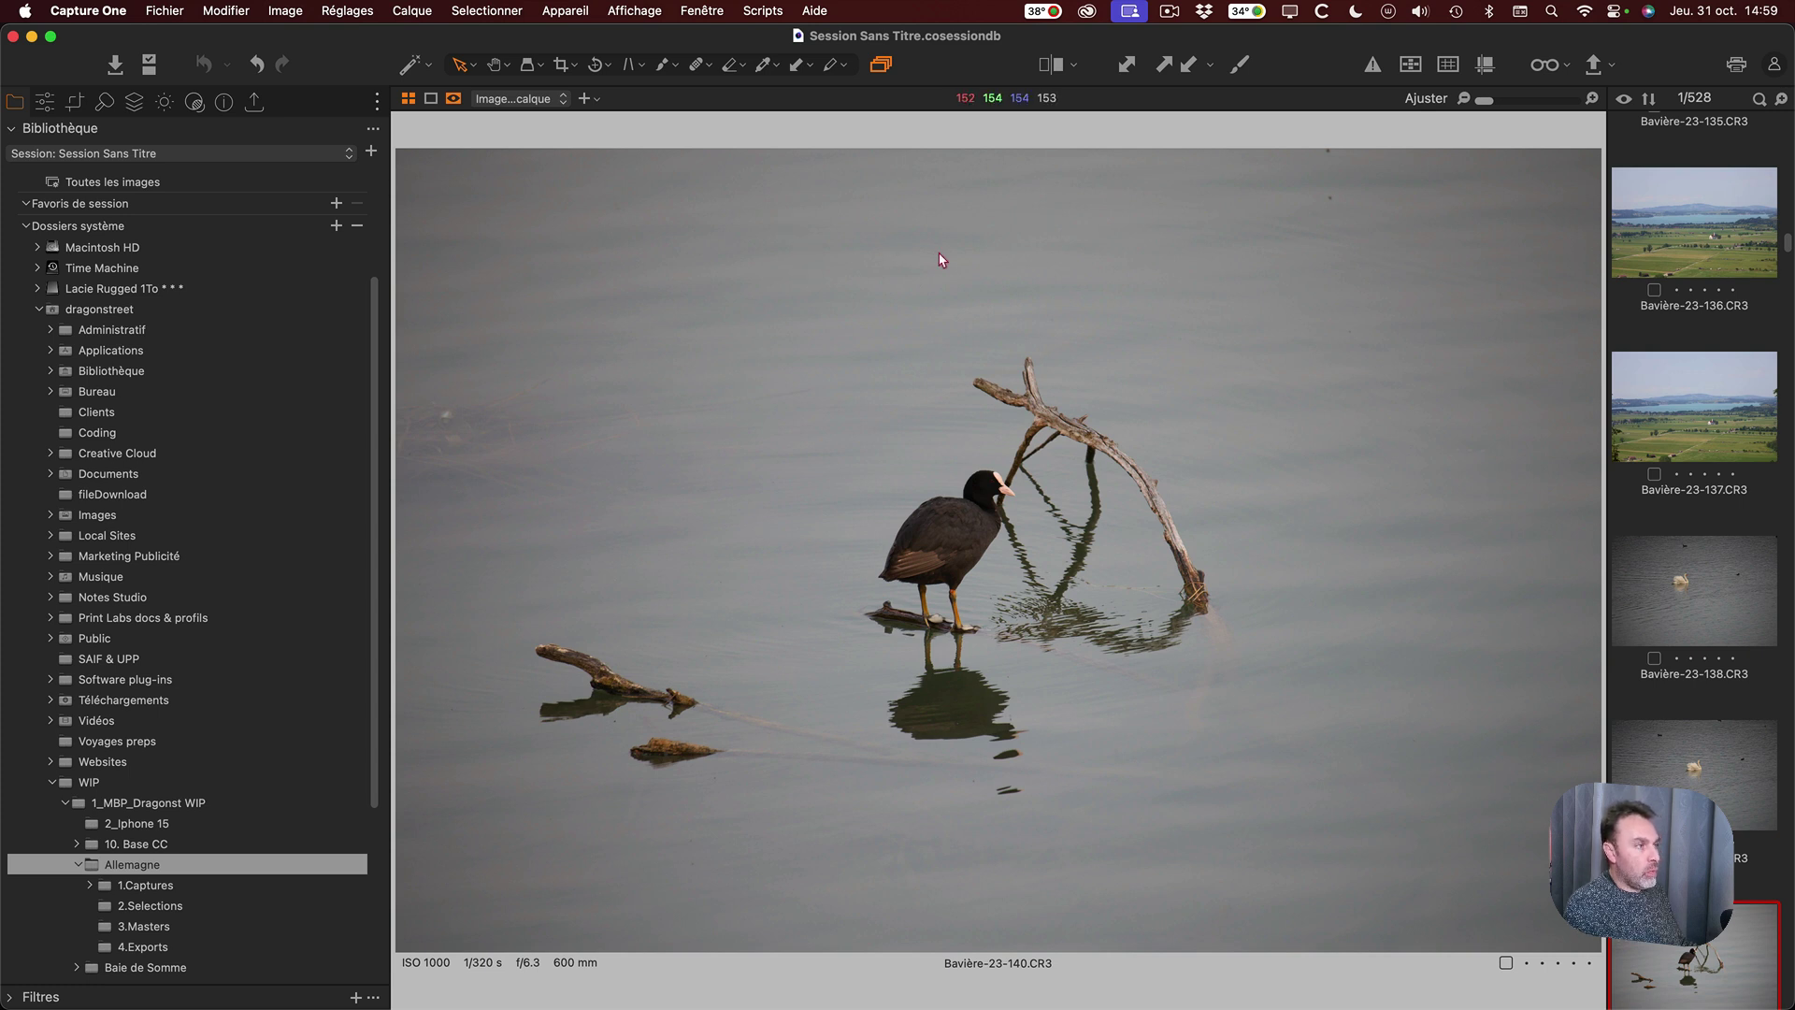
{"action": "right_click", "coordinate": [933, 529]}
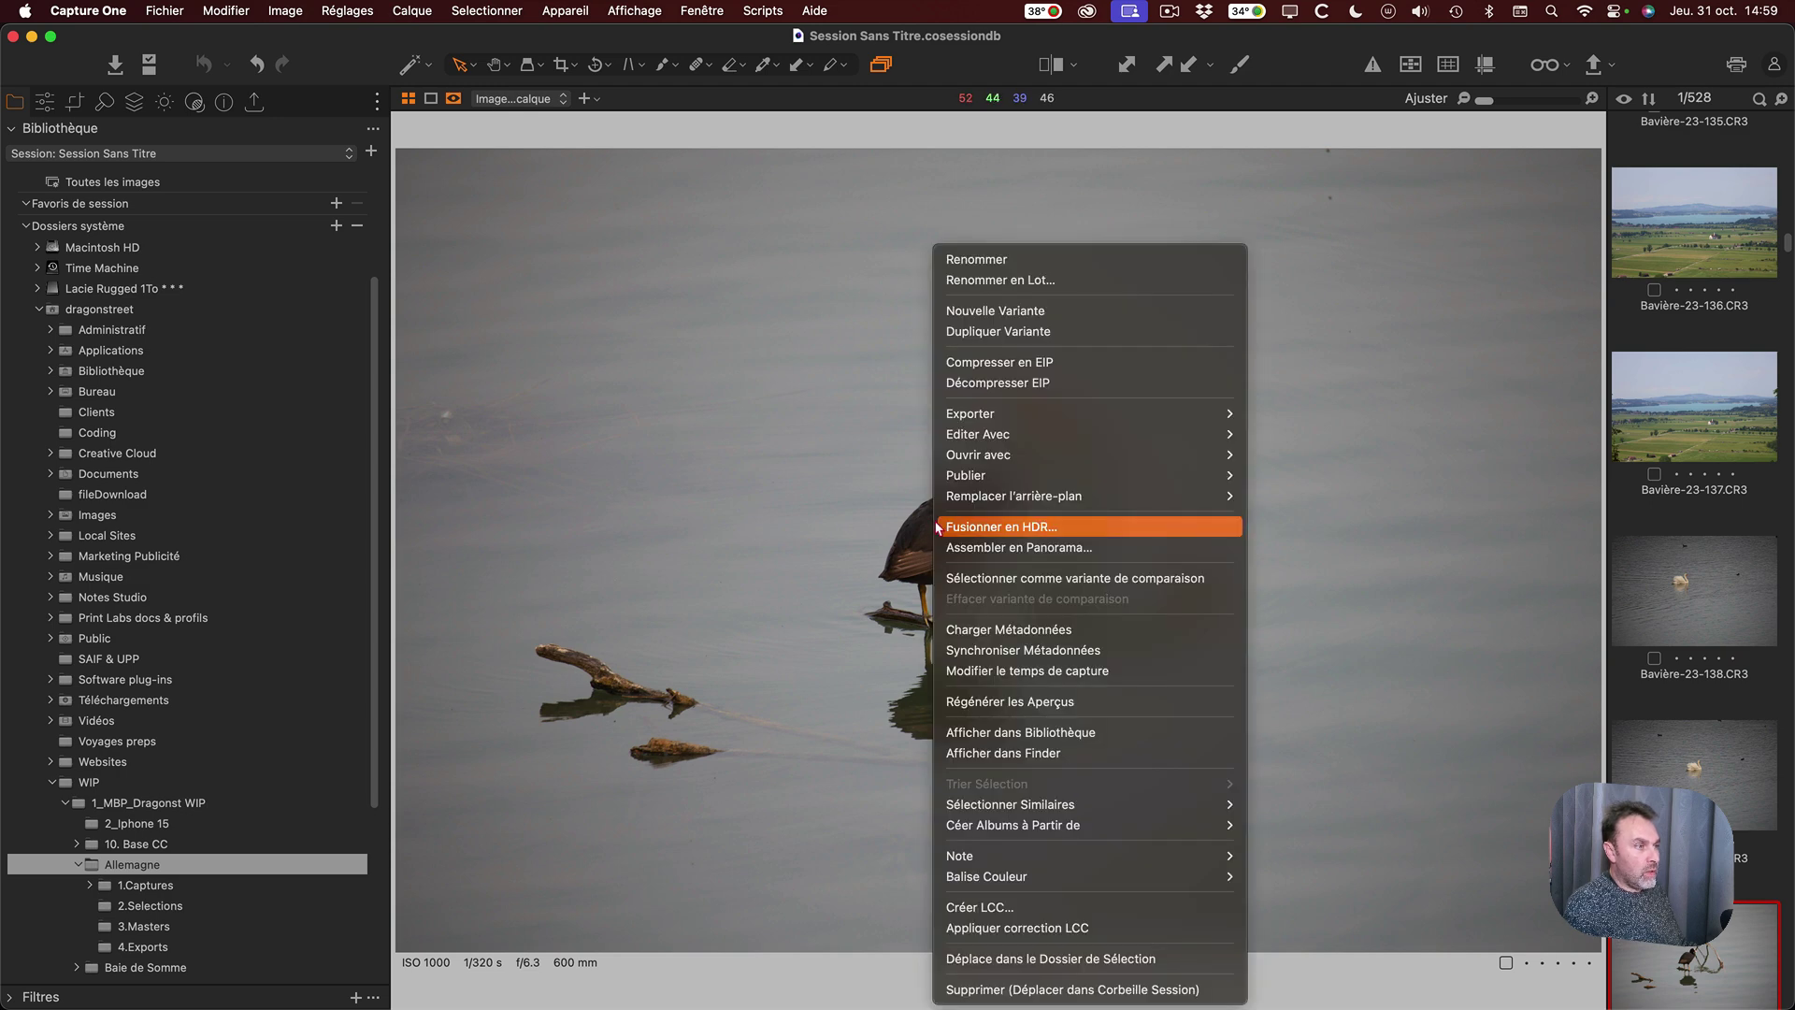
{"action": "left_click", "coordinate": [931, 525]}
{"action": "right_click", "coordinate": [936, 525]}
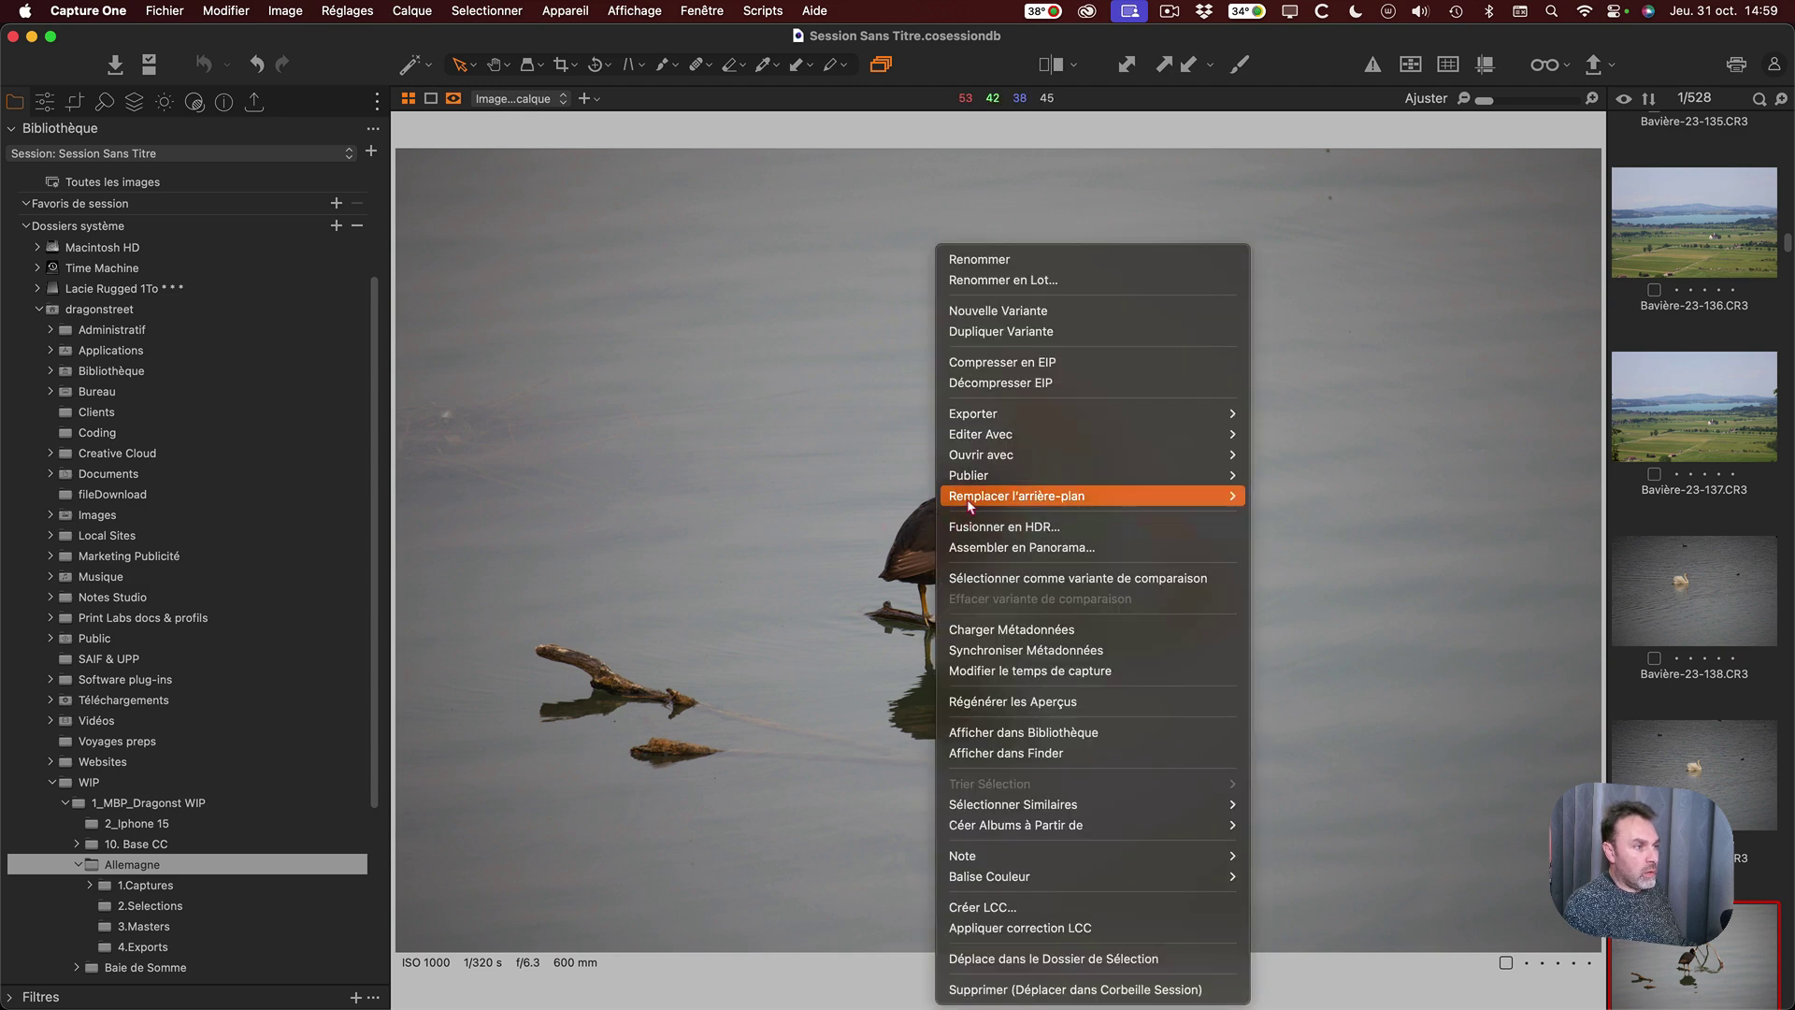
{"action": "left_click", "coordinate": [804, 478]}
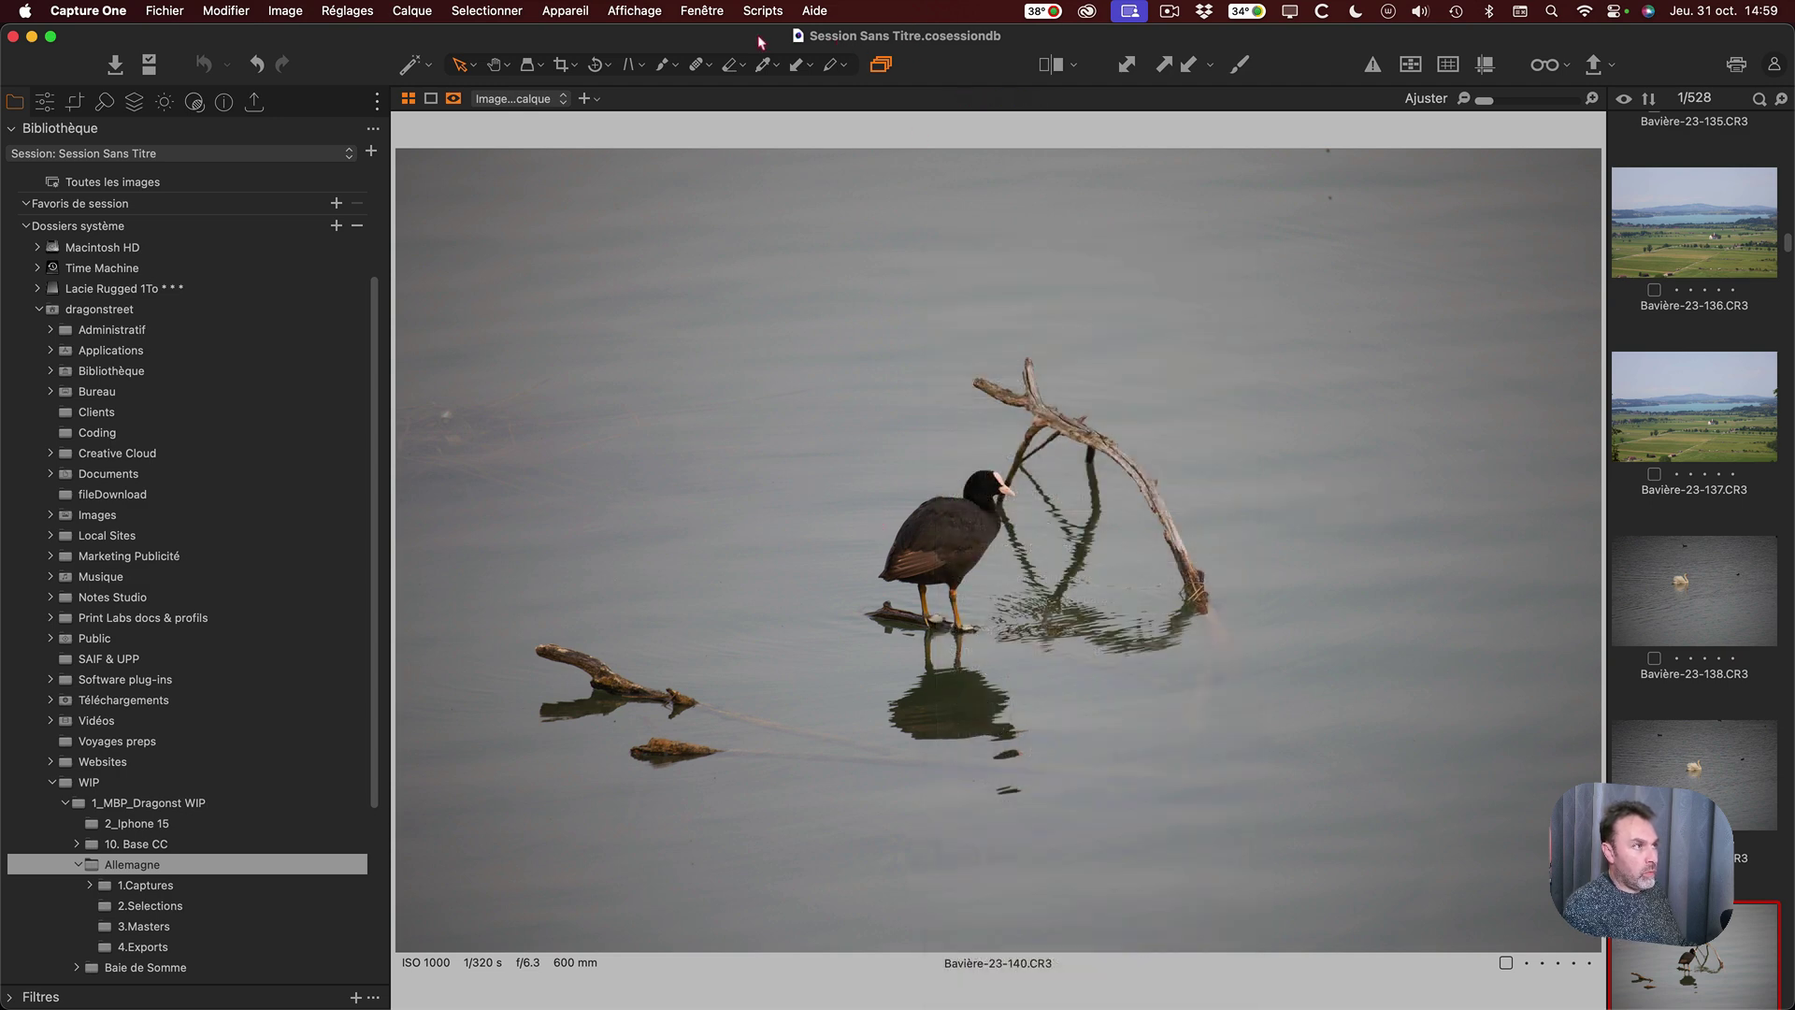
{"action": "mouse_move", "coordinate": [759, 42]}
{"action": "left_mouse_down"}
{"action": "mouse_move", "coordinate": [755, 94]}
{"action": "mouse_move", "coordinate": [739, 41]}
{"action": "left_mouse_up"}
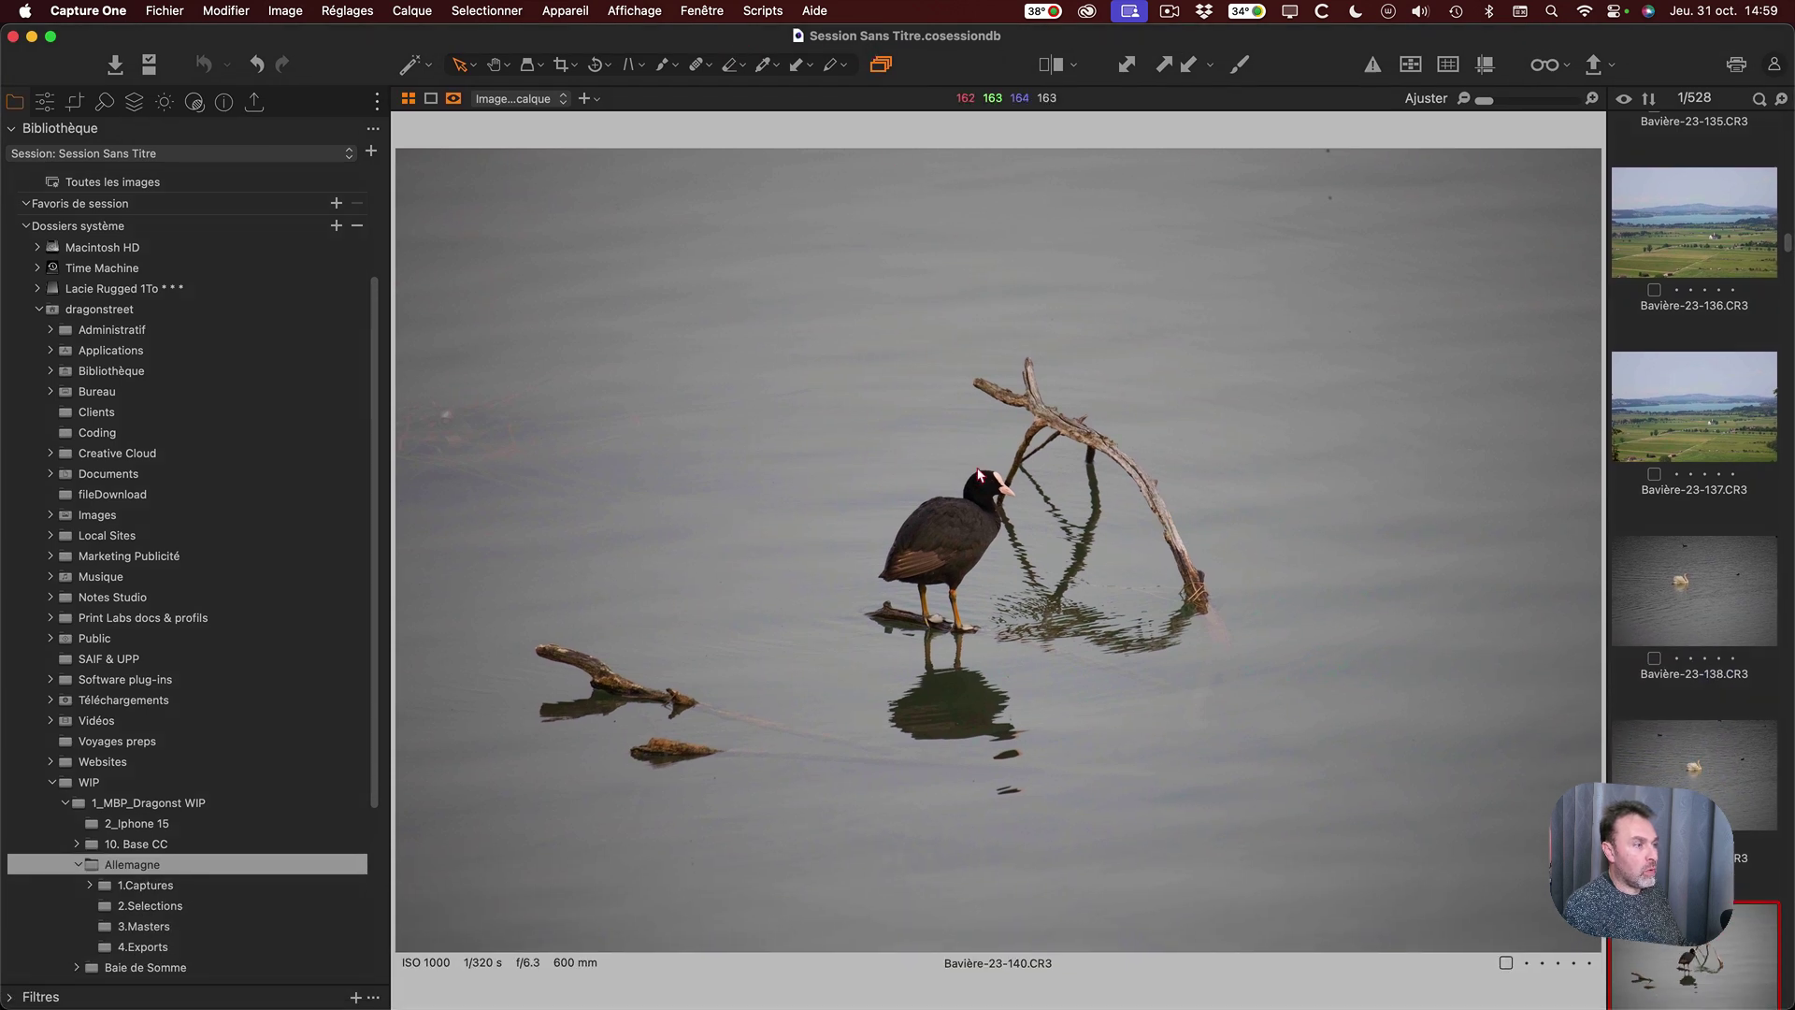
Bring up the Photoroom (beta) background replacement for the bird photo, examine its options and close it without applying.
{"action": "right_click", "coordinate": [947, 531]}
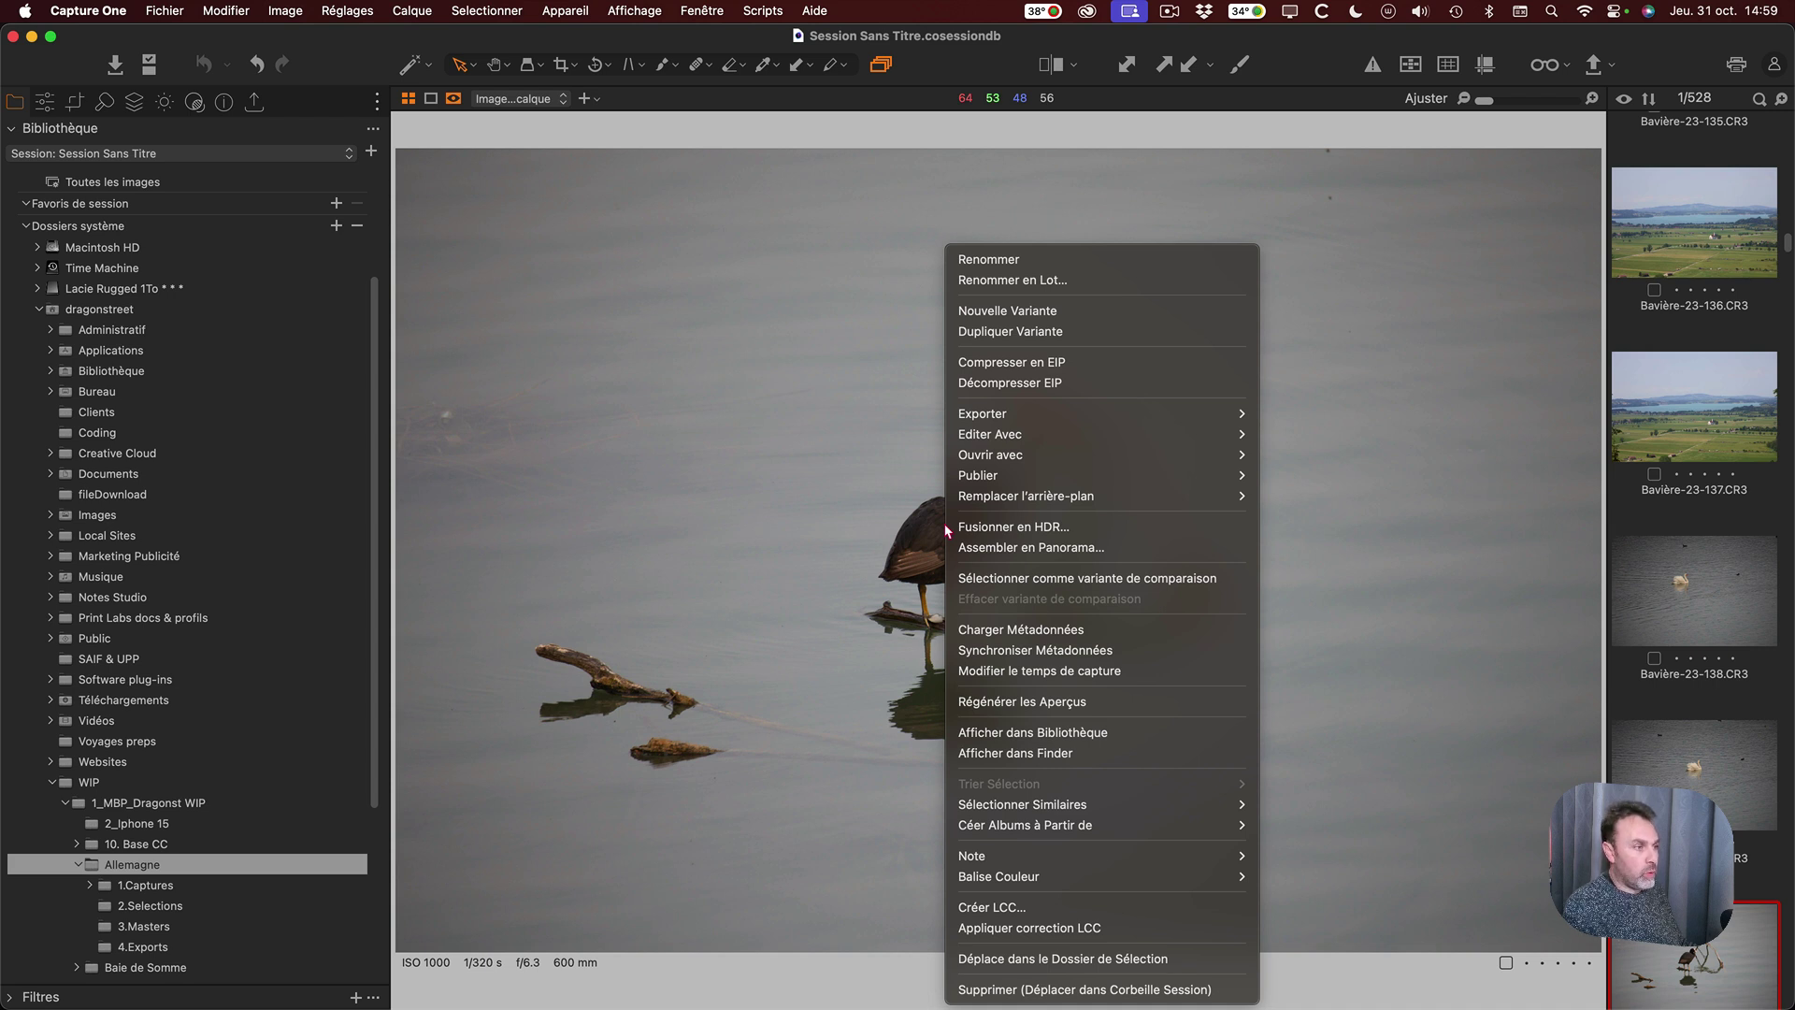
{"action": "mouse_move", "coordinate": [1054, 504]}
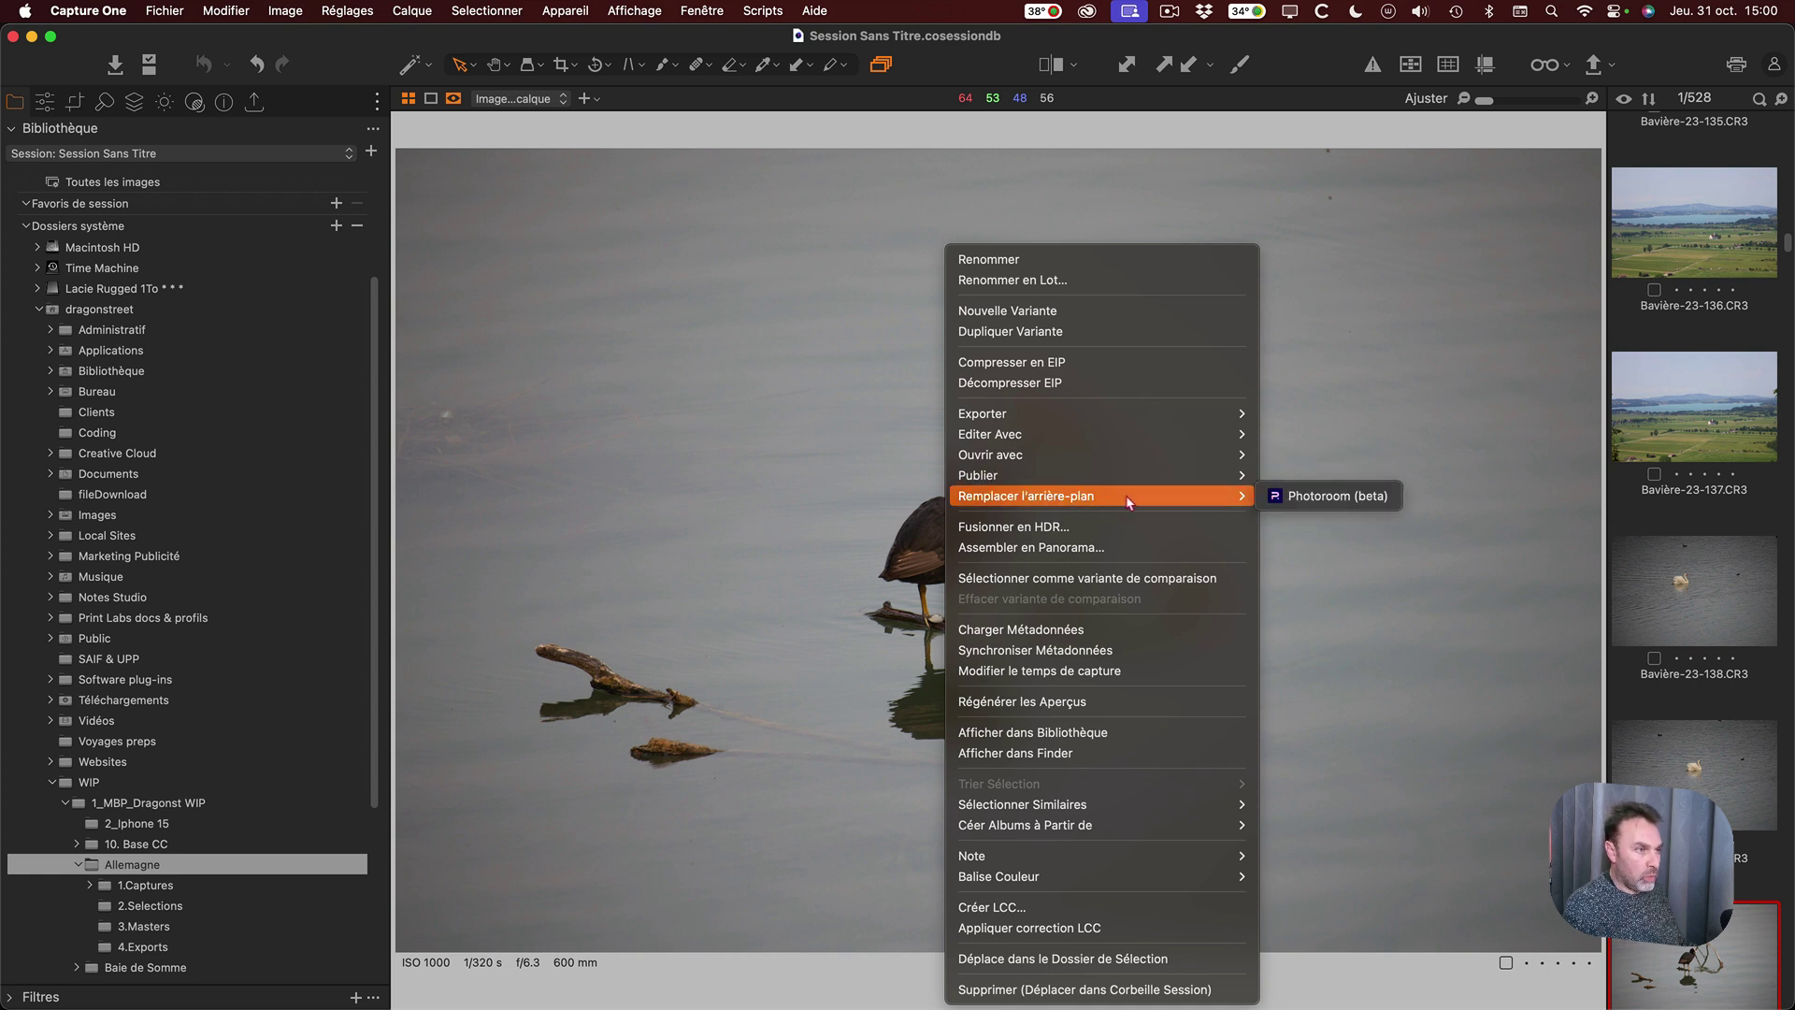
{"action": "left_click", "coordinate": [1300, 500]}
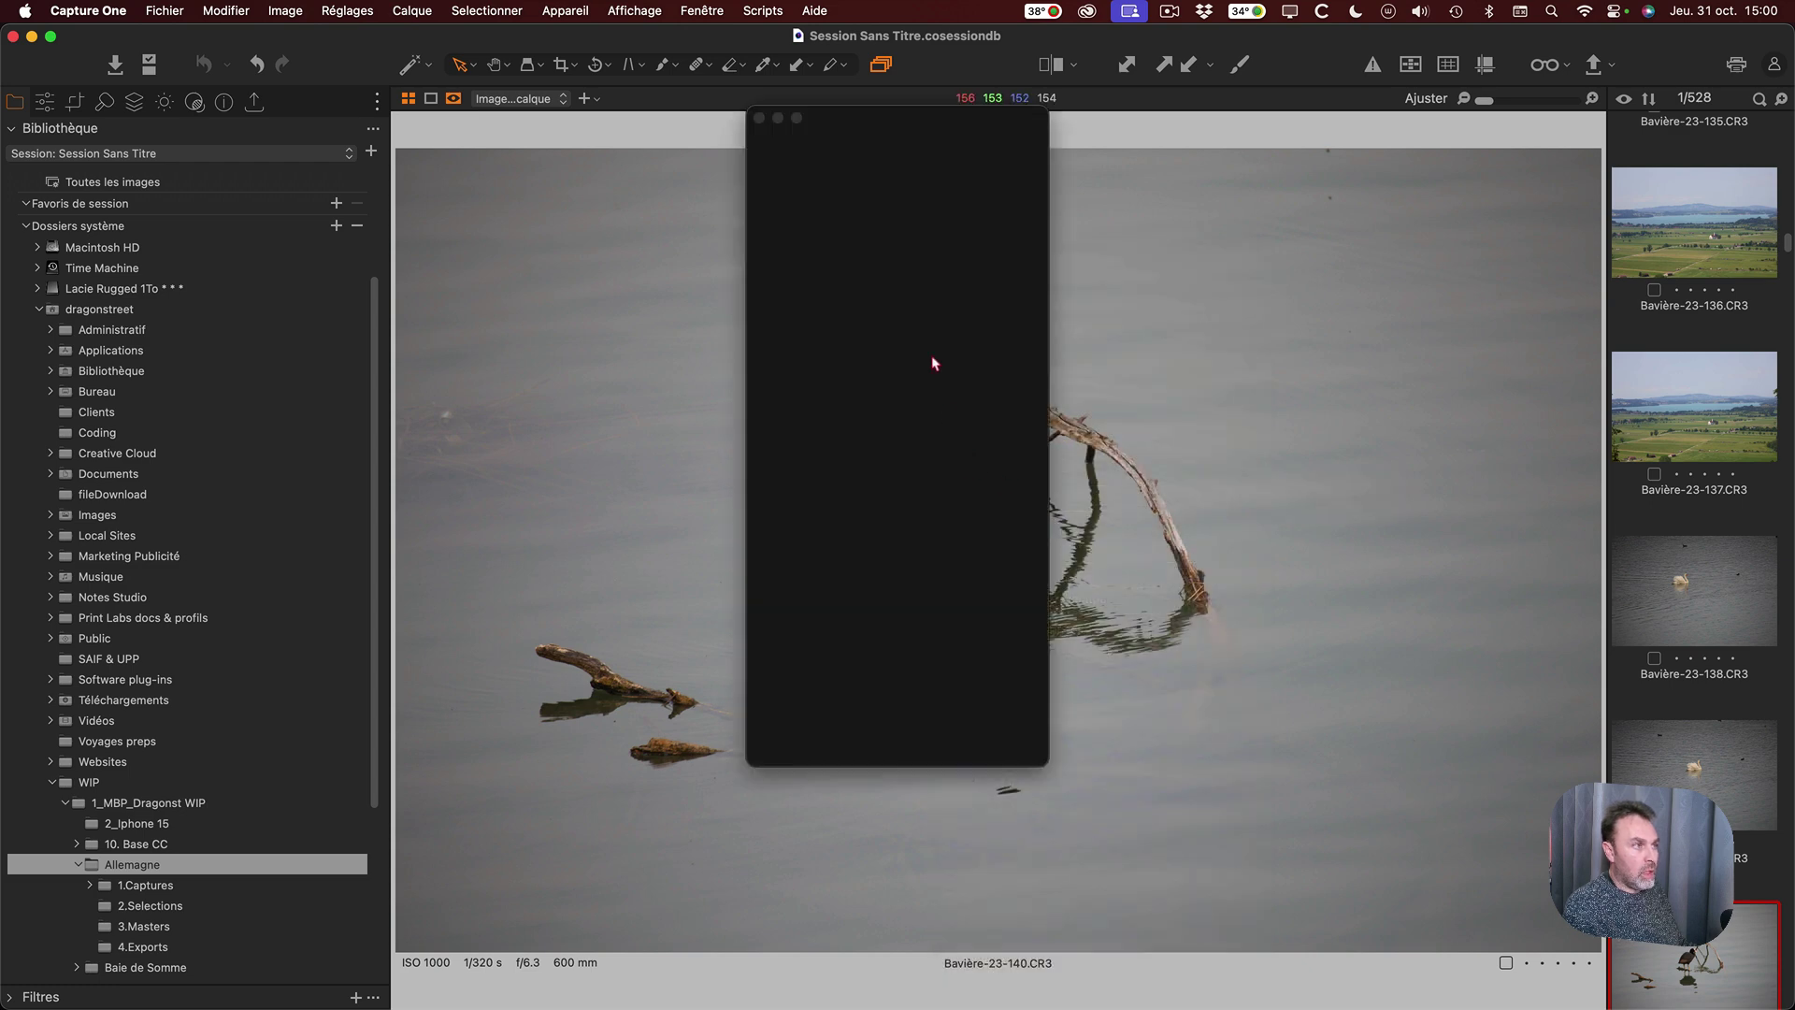
{"action": "left_click_drag", "start_coordinate": [820, 131], "coordinate": [845, 215]}
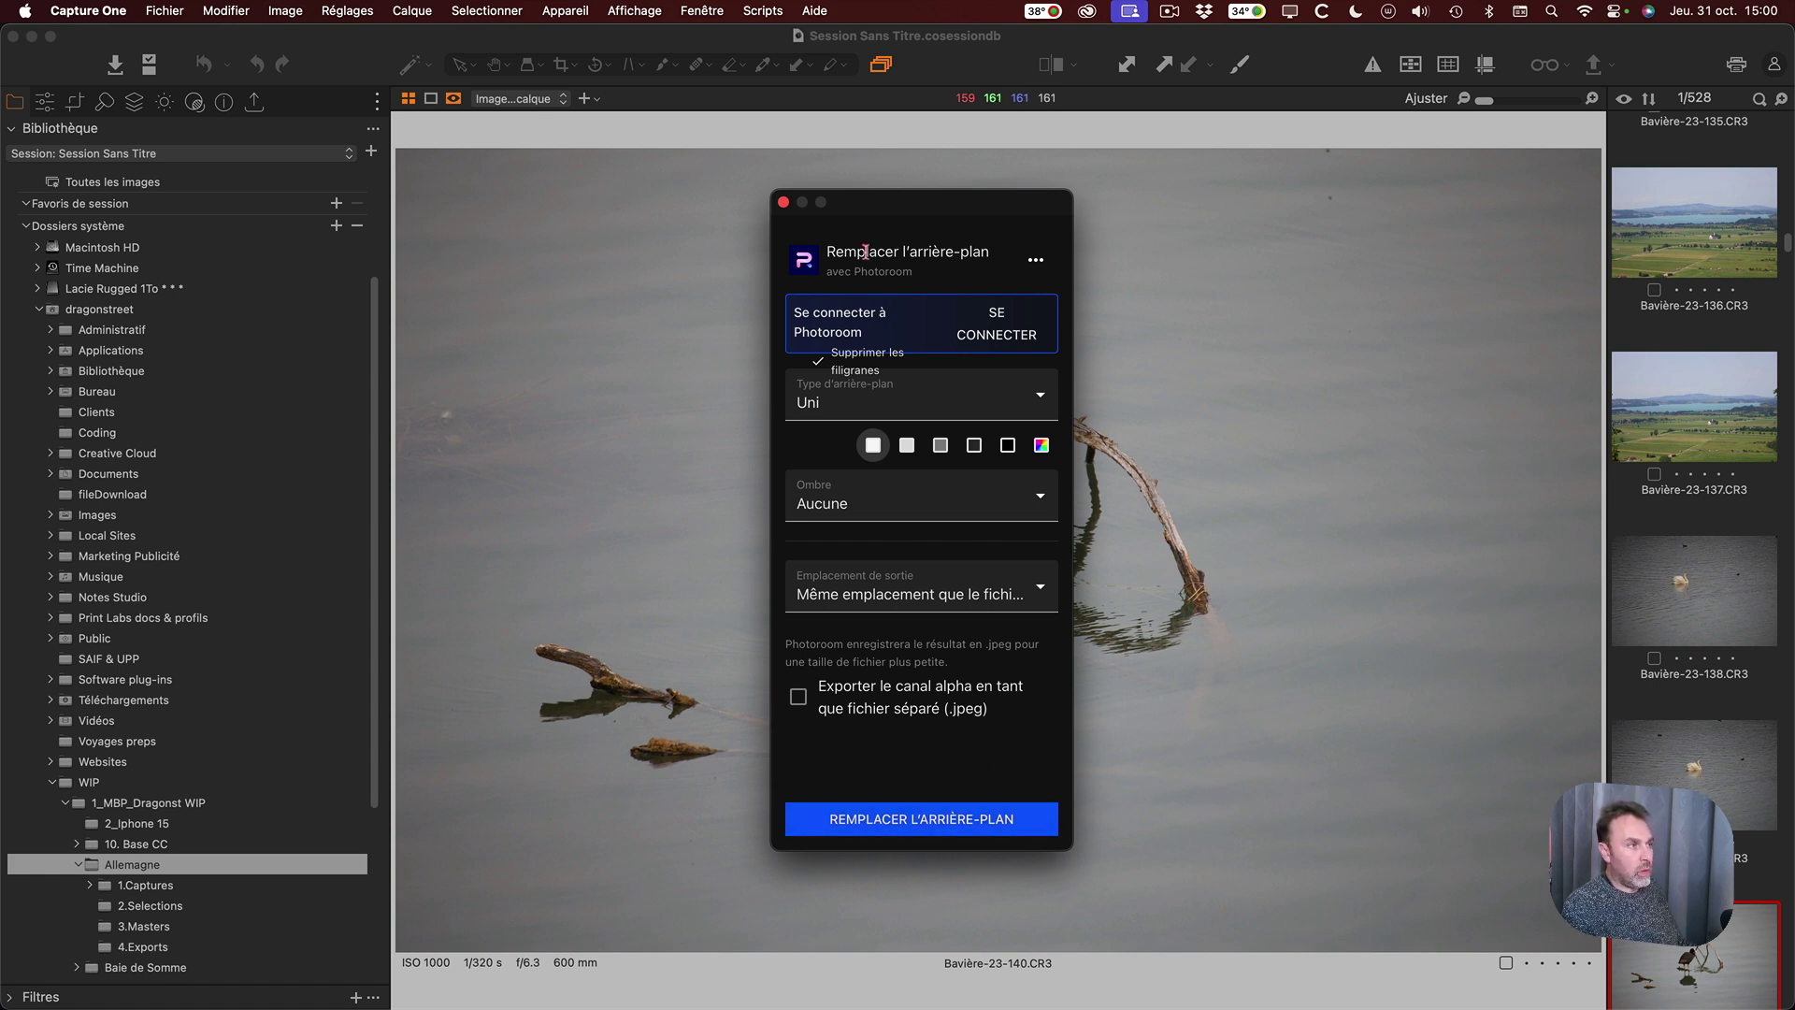
{"action": "left_click", "coordinate": [783, 202]}
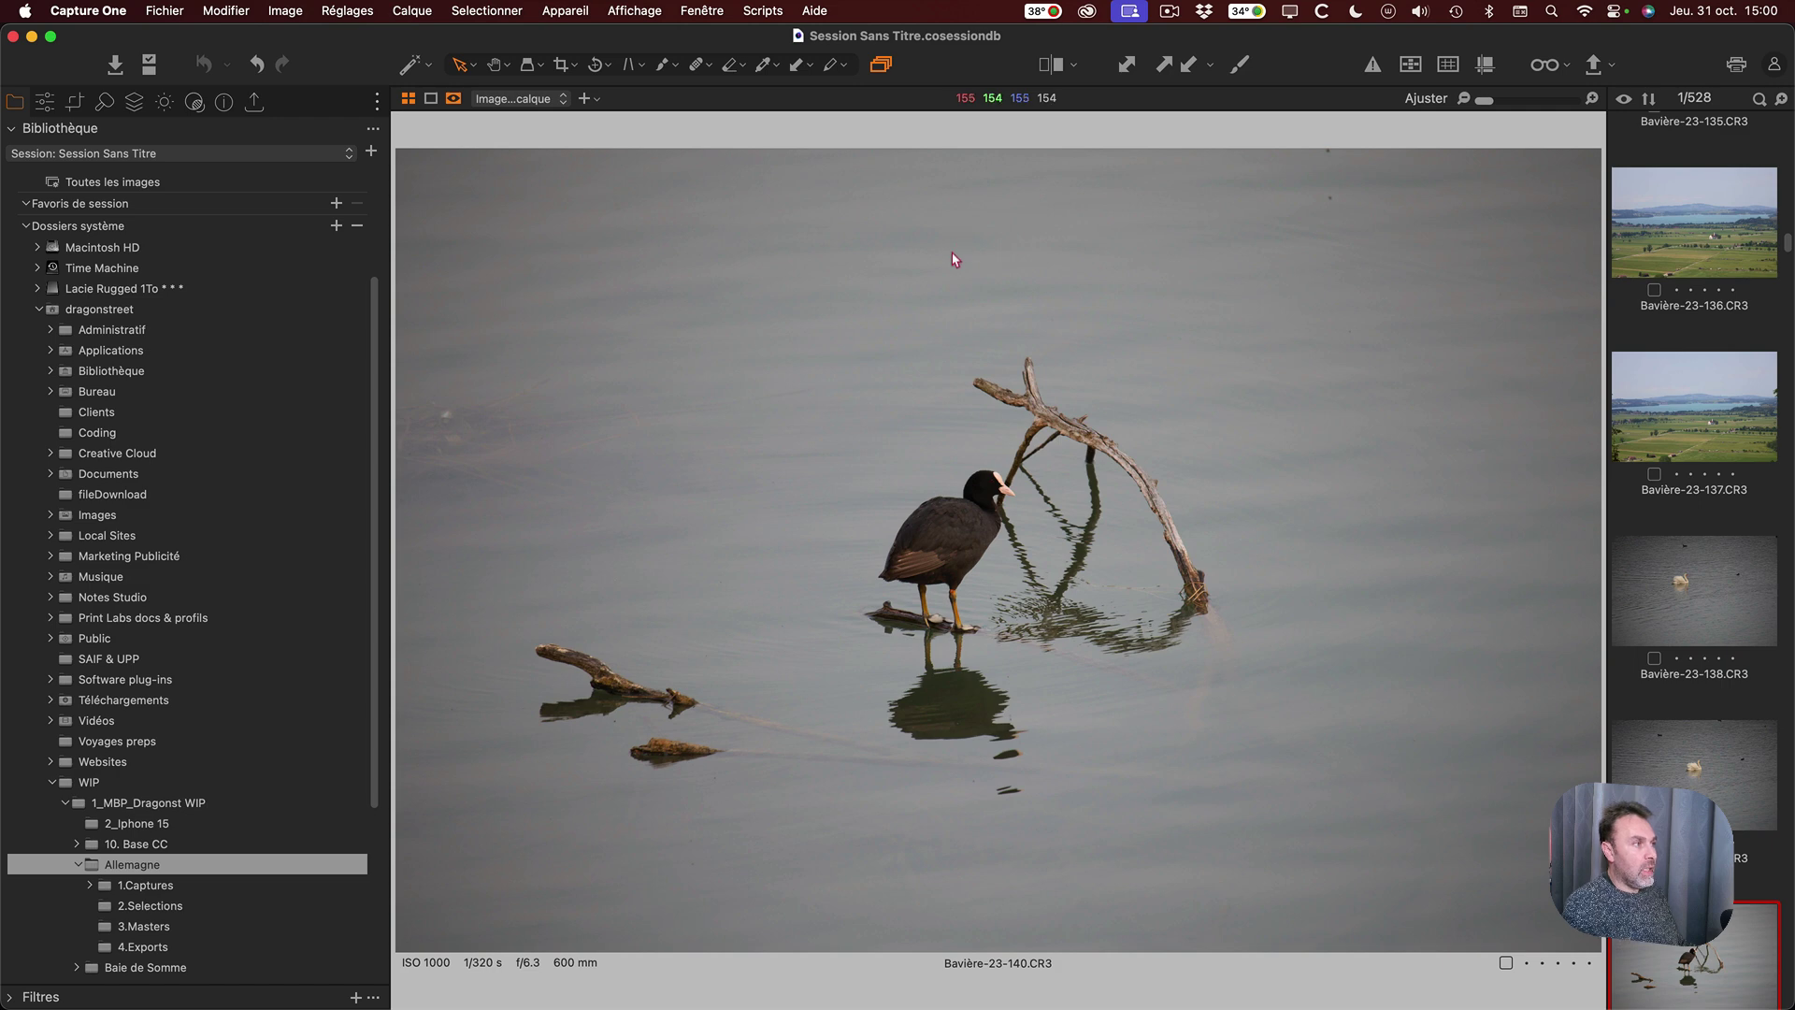
Switch to Chrome, view the Photoroom page on Capture One integration, and review Photoroom's pricing plans.
{"action": "key", "text": "super+Tab"}
{"action": "left_click", "coordinate": [1069, 44]}
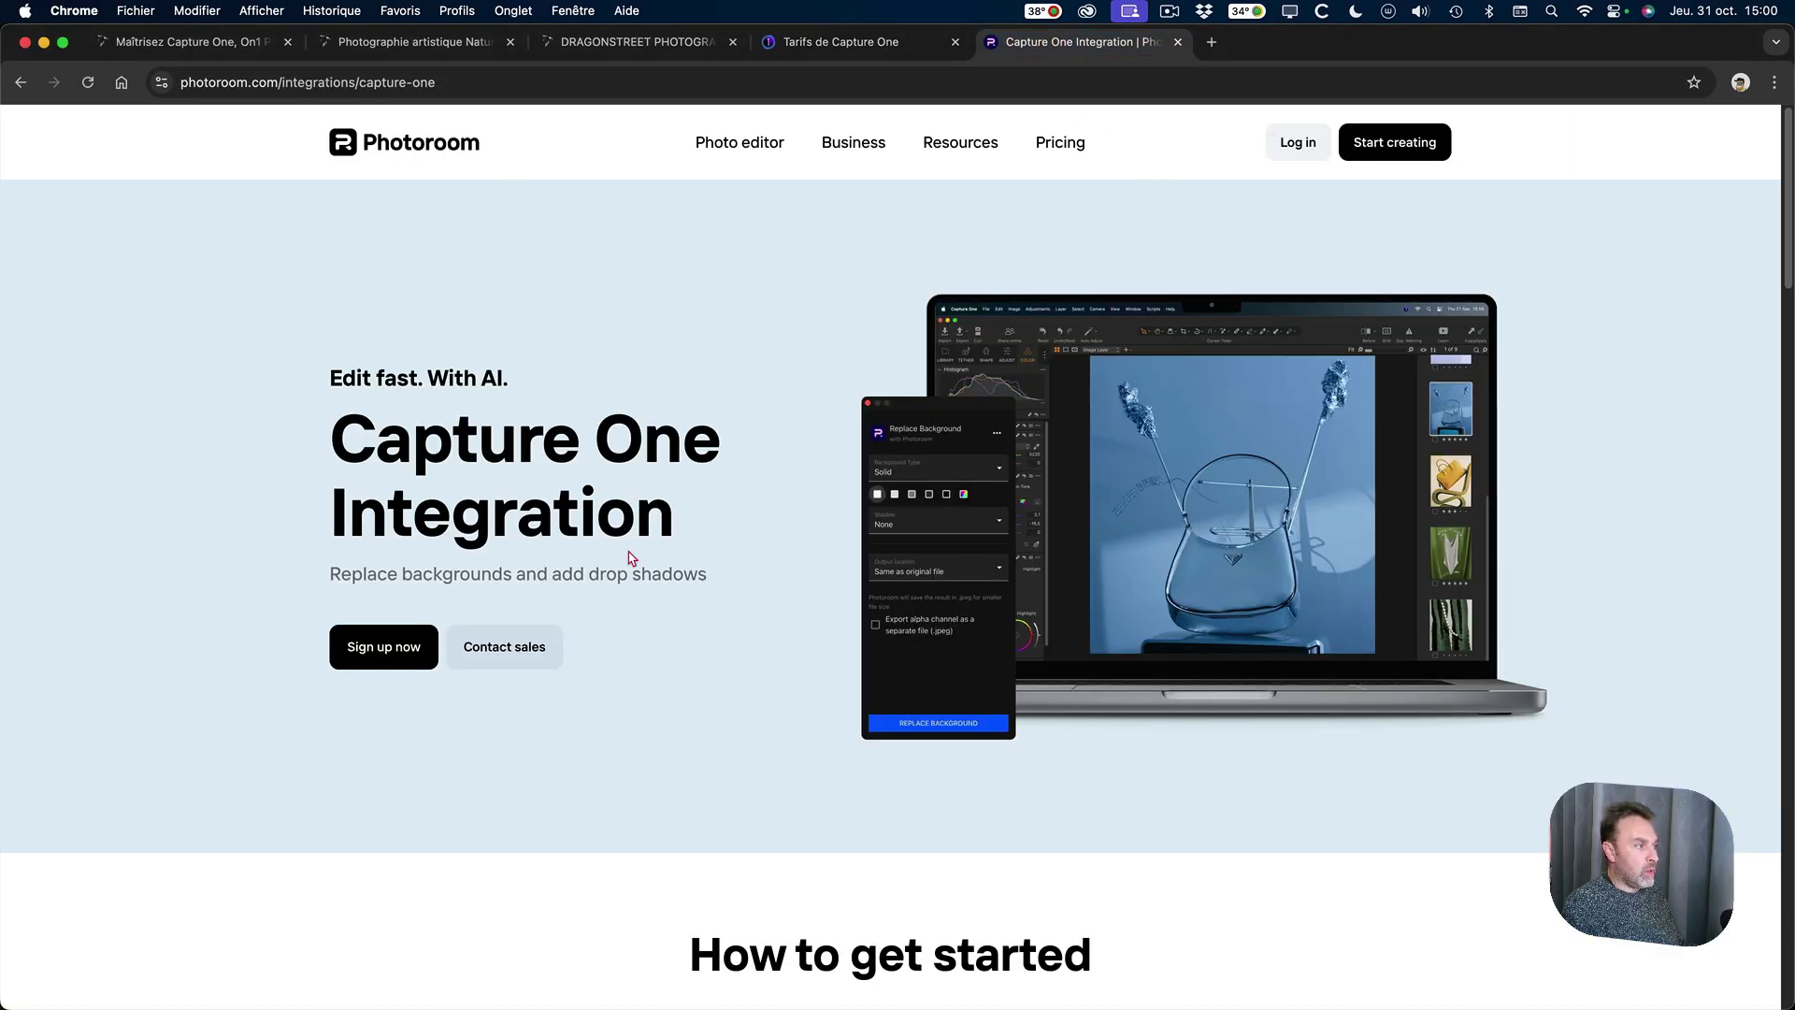
{"action": "left_click", "coordinate": [1068, 150]}
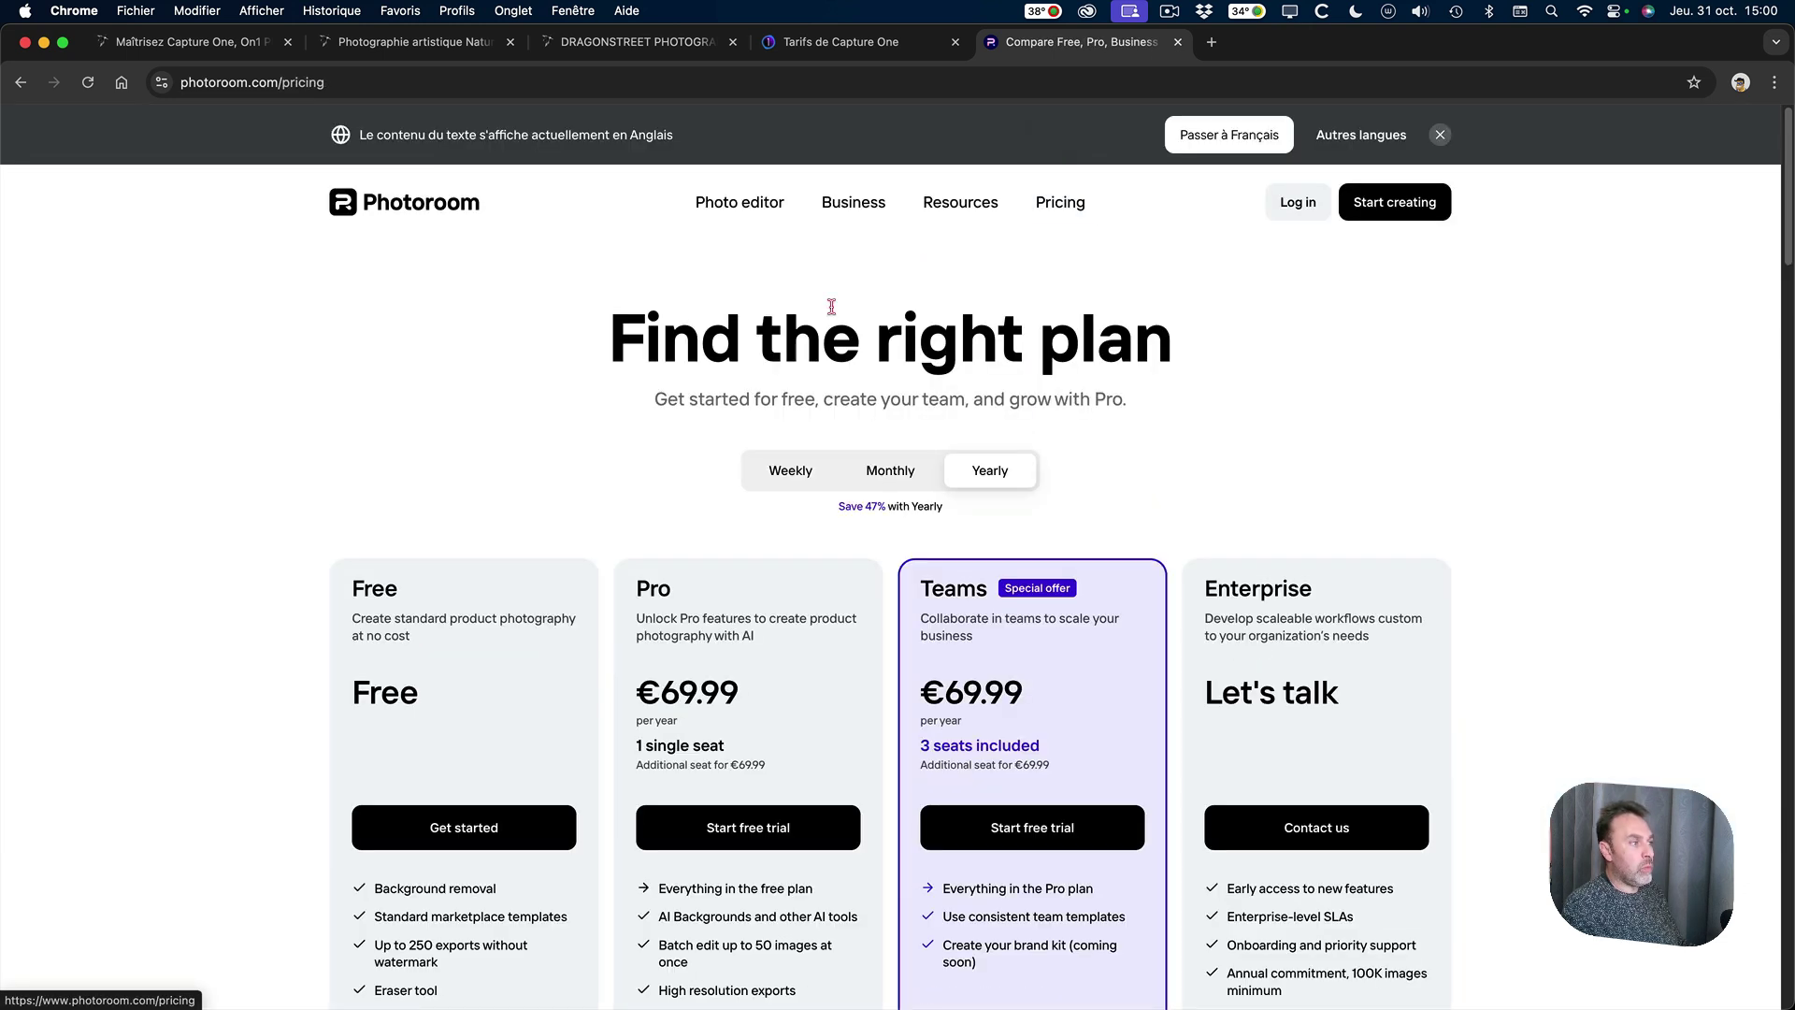
{"action": "scroll", "coordinate": [493, 565], "scroll_direction": "down", "scroll_amount": 3}
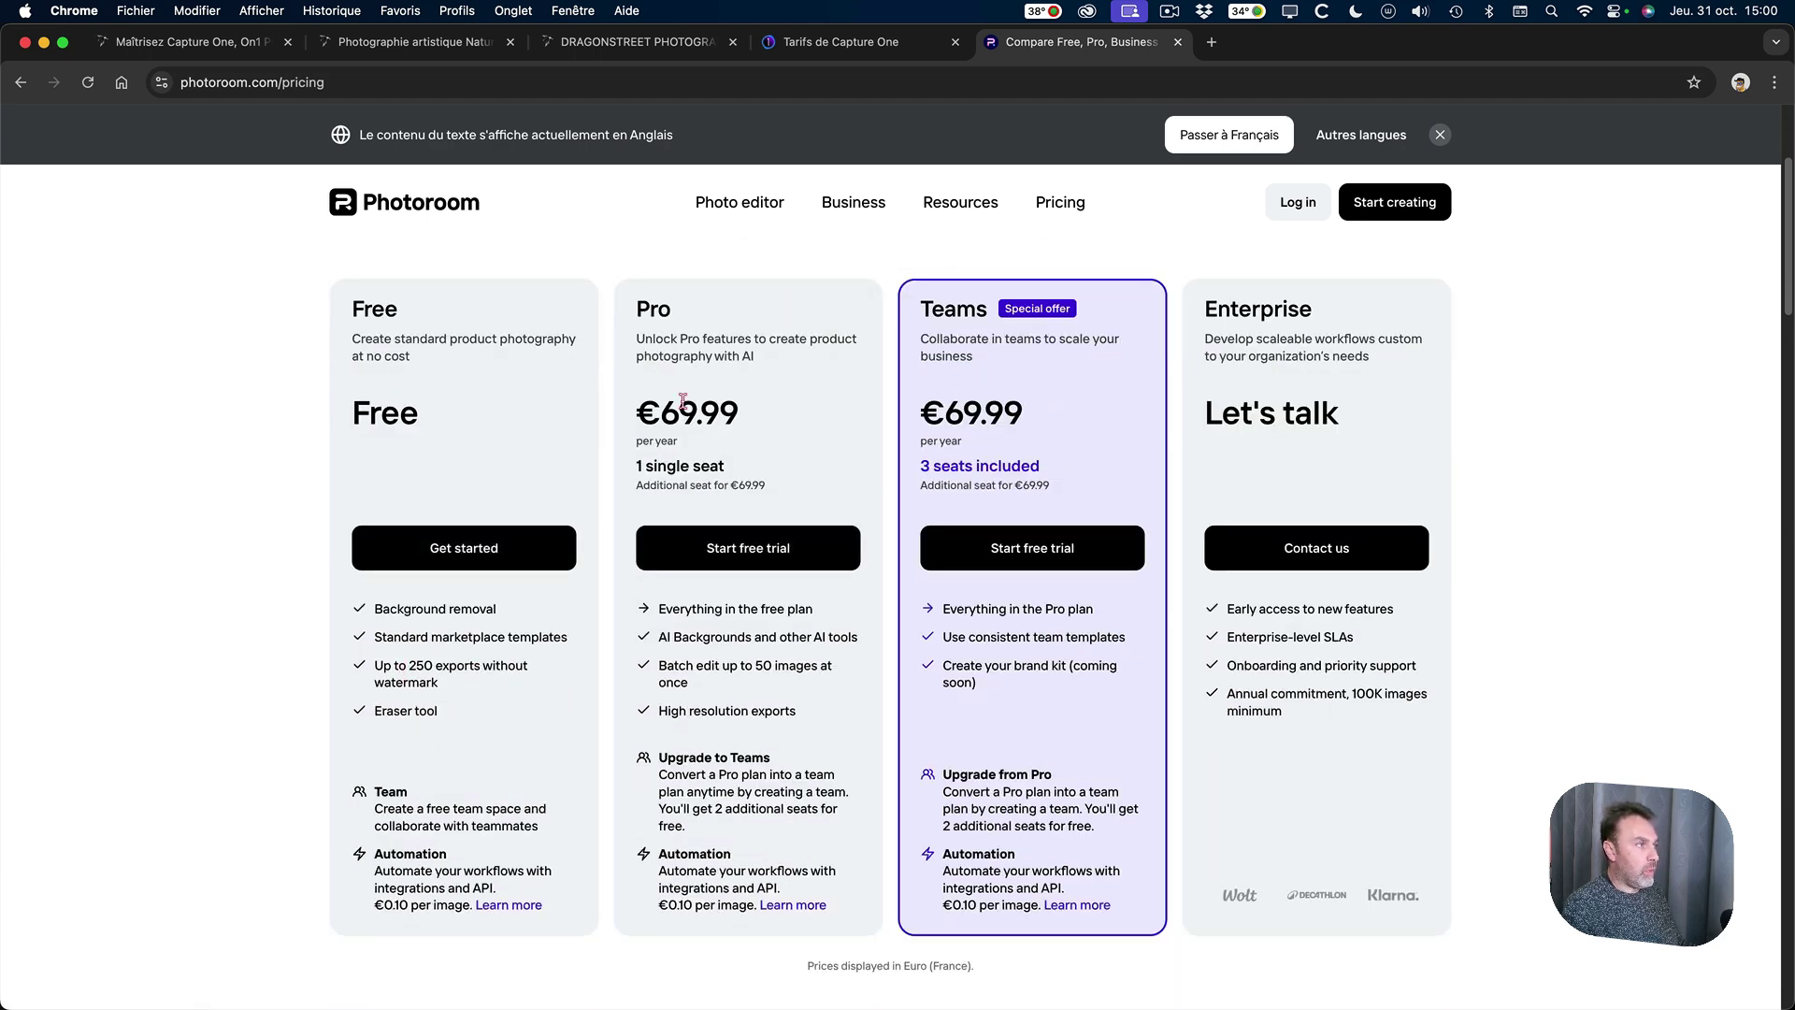
{"action": "scroll", "coordinate": [679, 401], "scroll_direction": "up", "scroll_amount": 3}
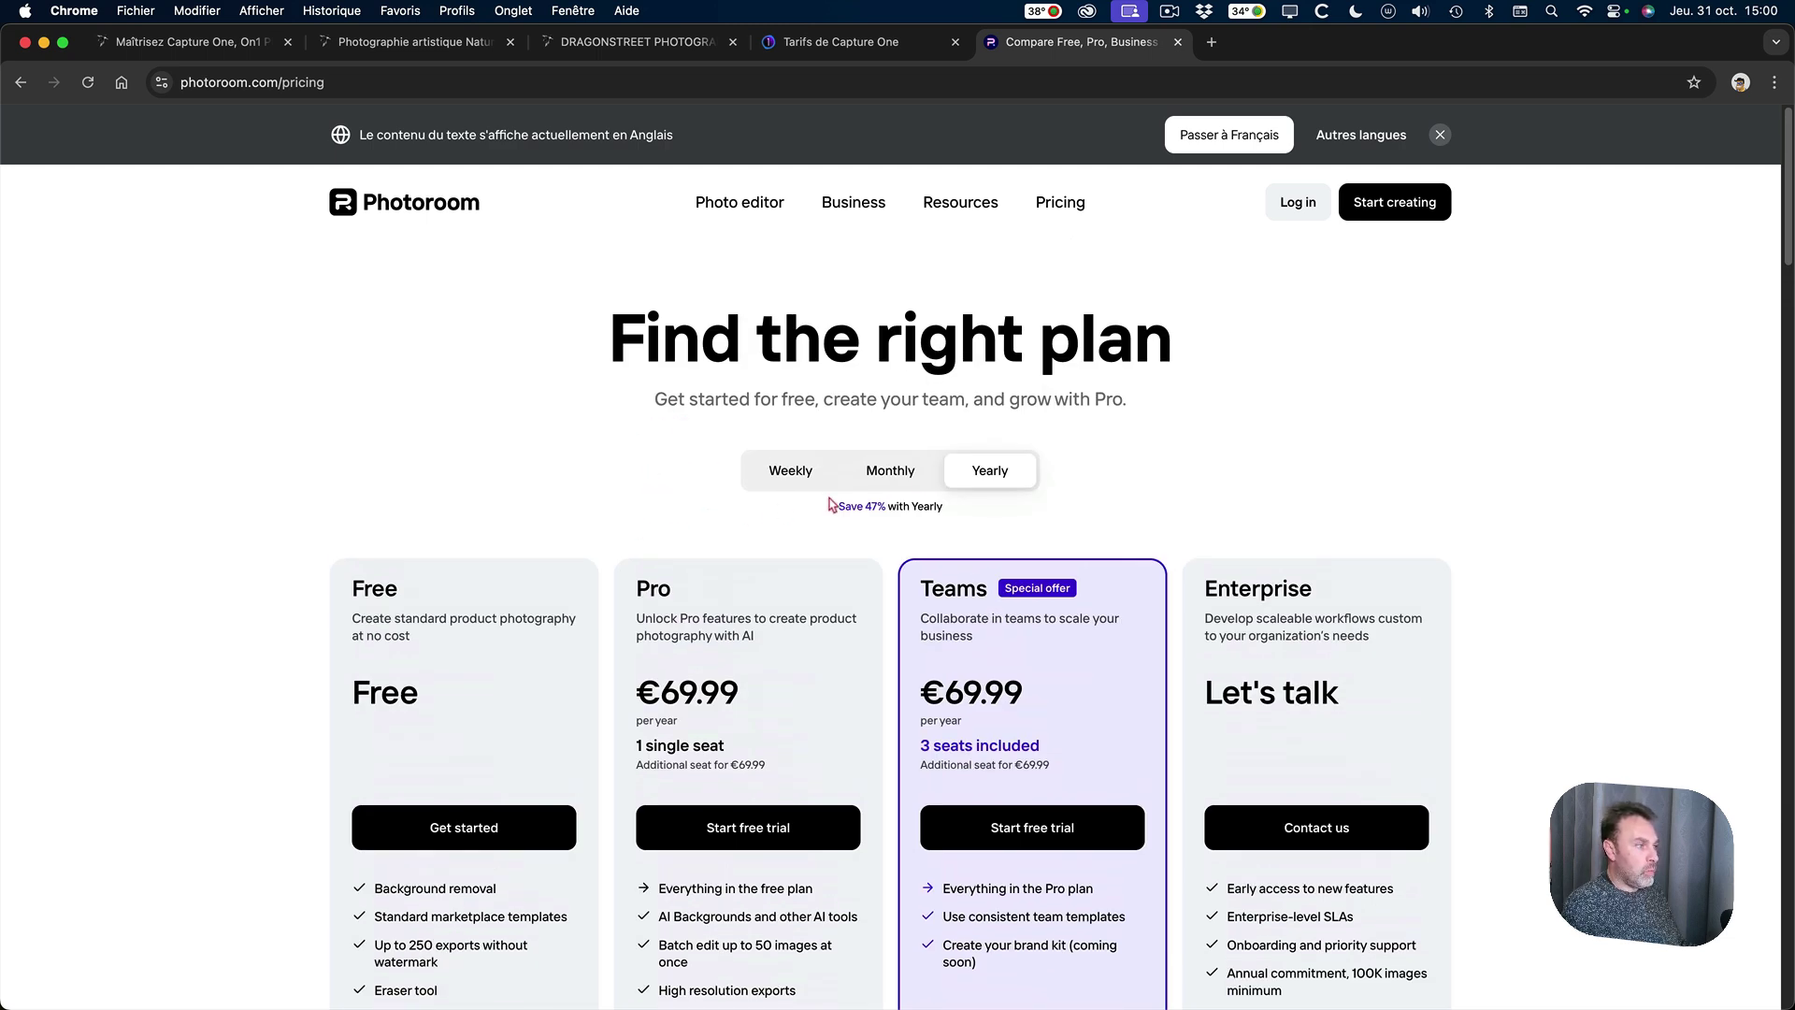
Return to Capture One and open its cloud settings, placing the window over the photo.
{"action": "key", "text": "ctrl+Right"}
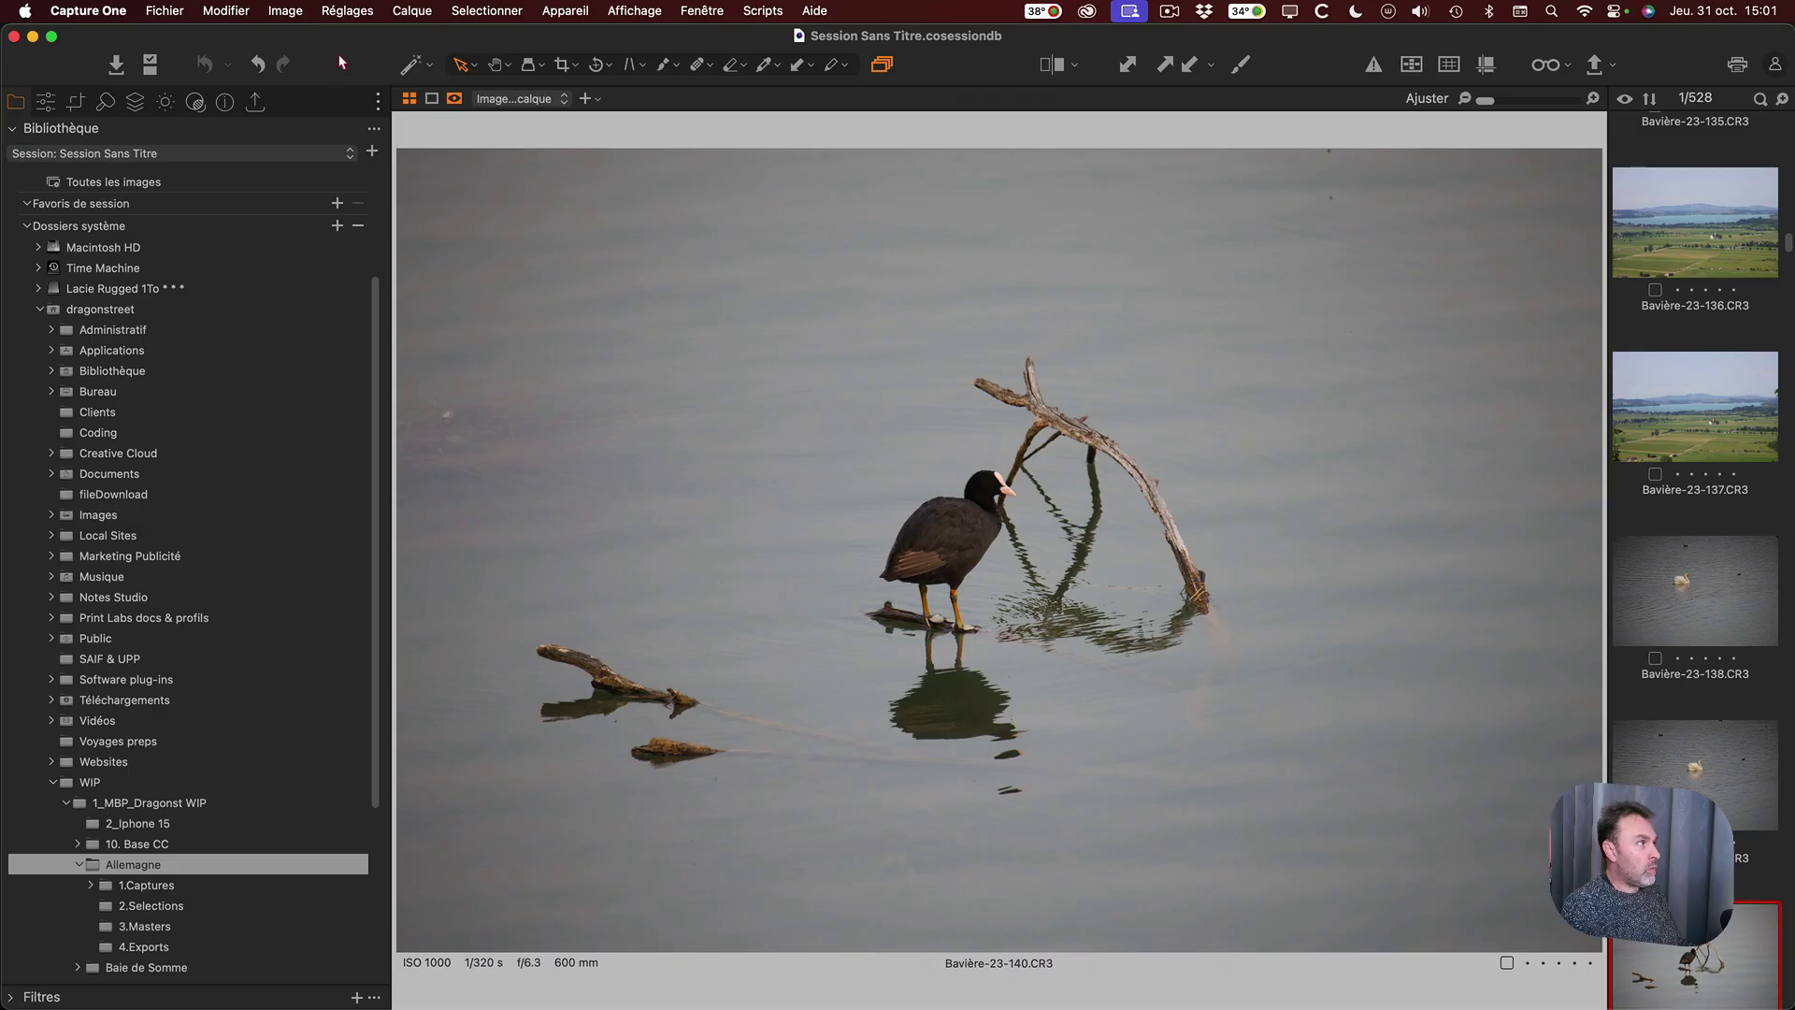
{"action": "left_click", "coordinate": [100, 9]}
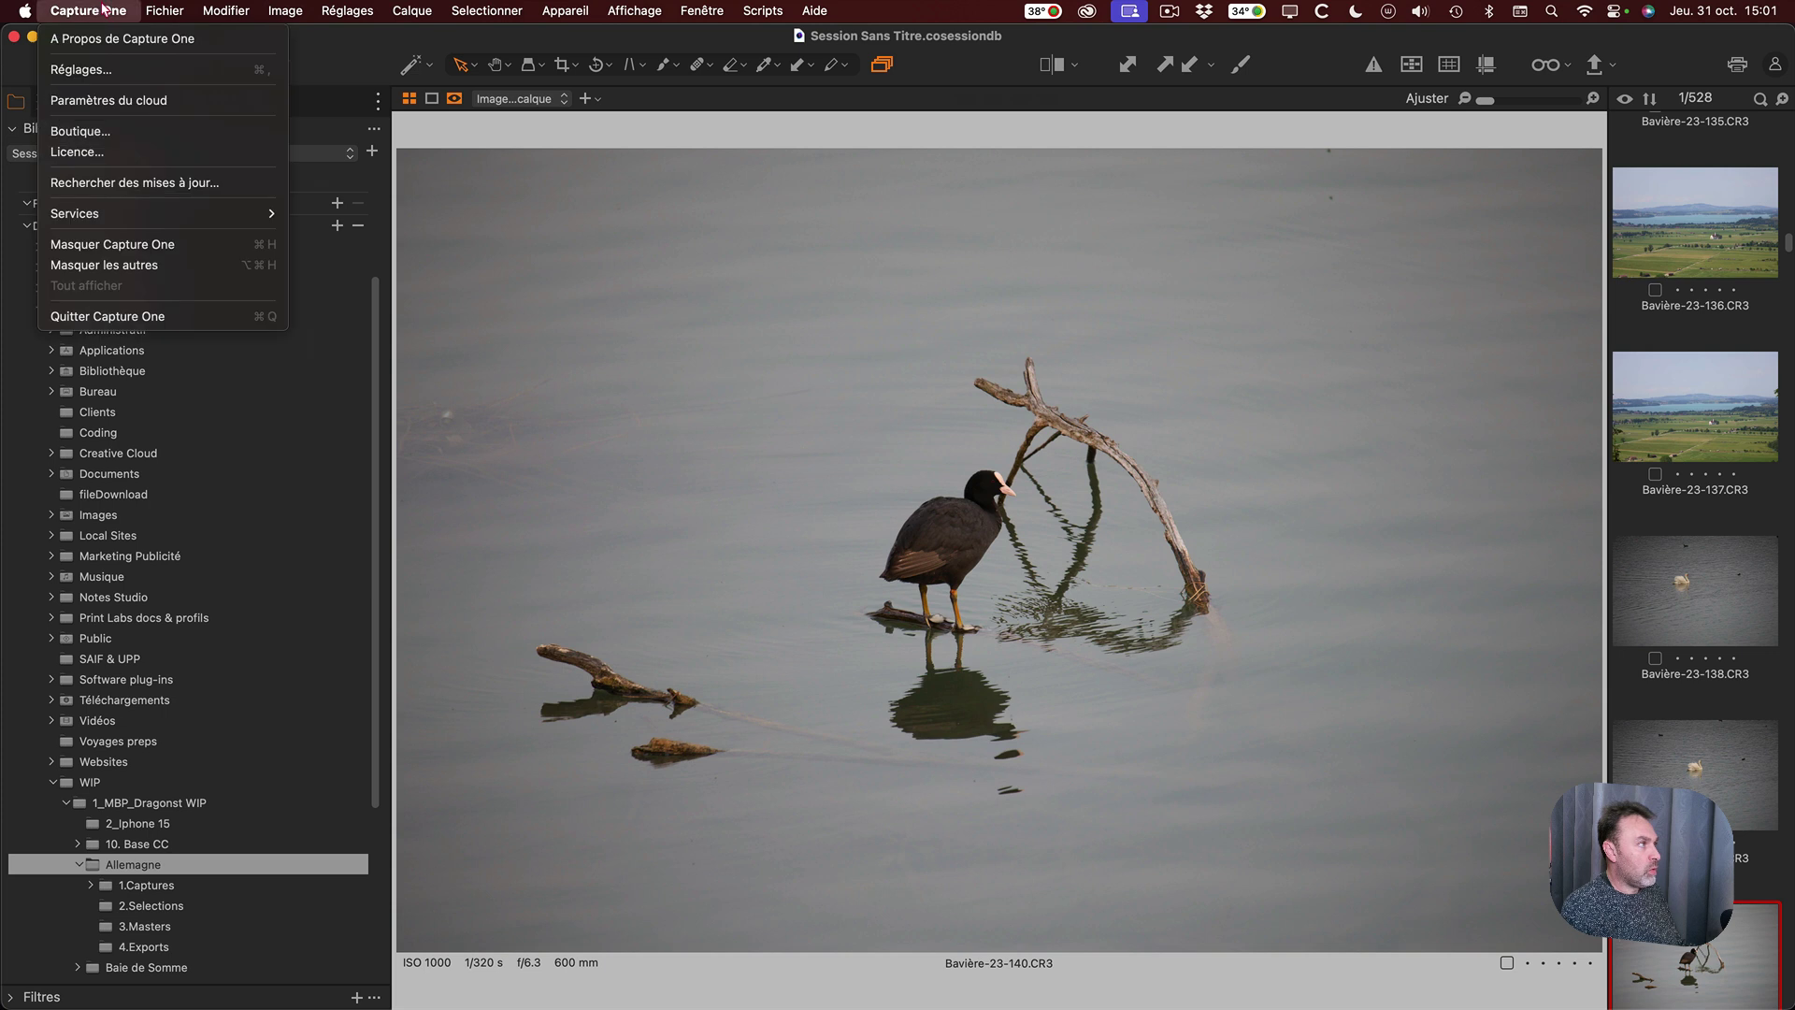
{"action": "left_click", "coordinate": [120, 101]}
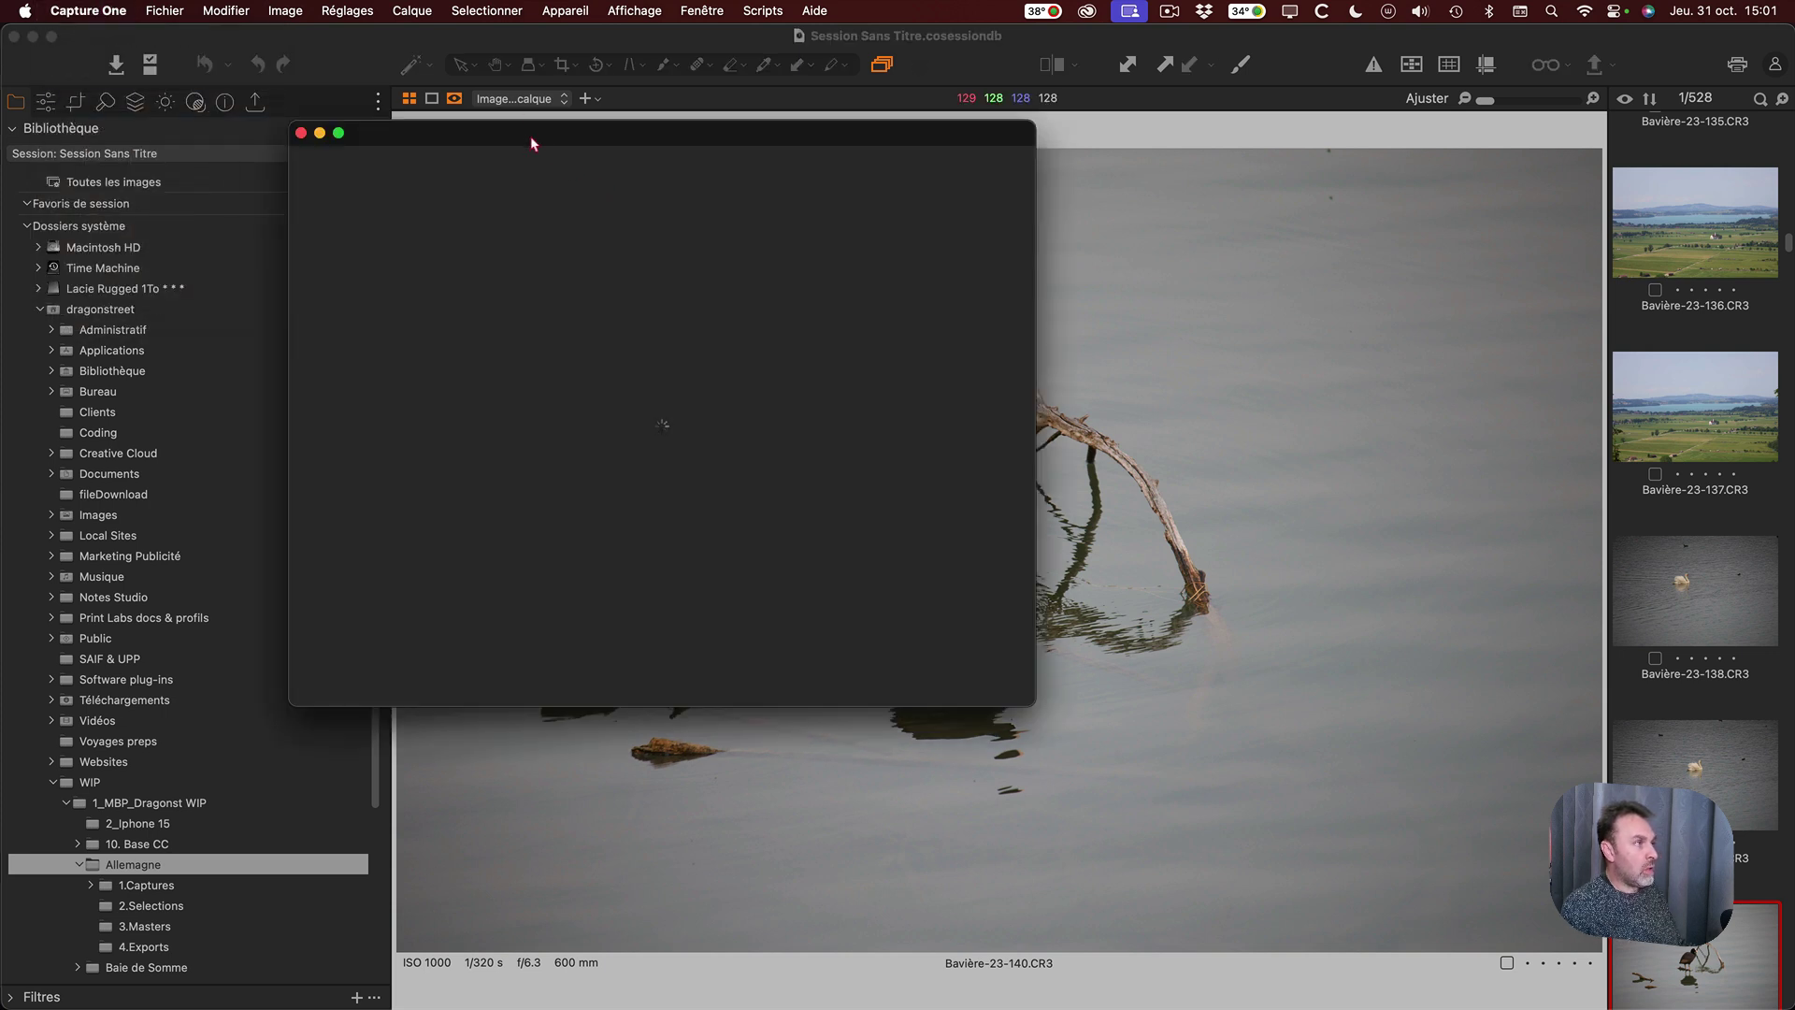
{"action": "left_click_drag", "start_coordinate": [532, 142], "coordinate": [675, 171]}
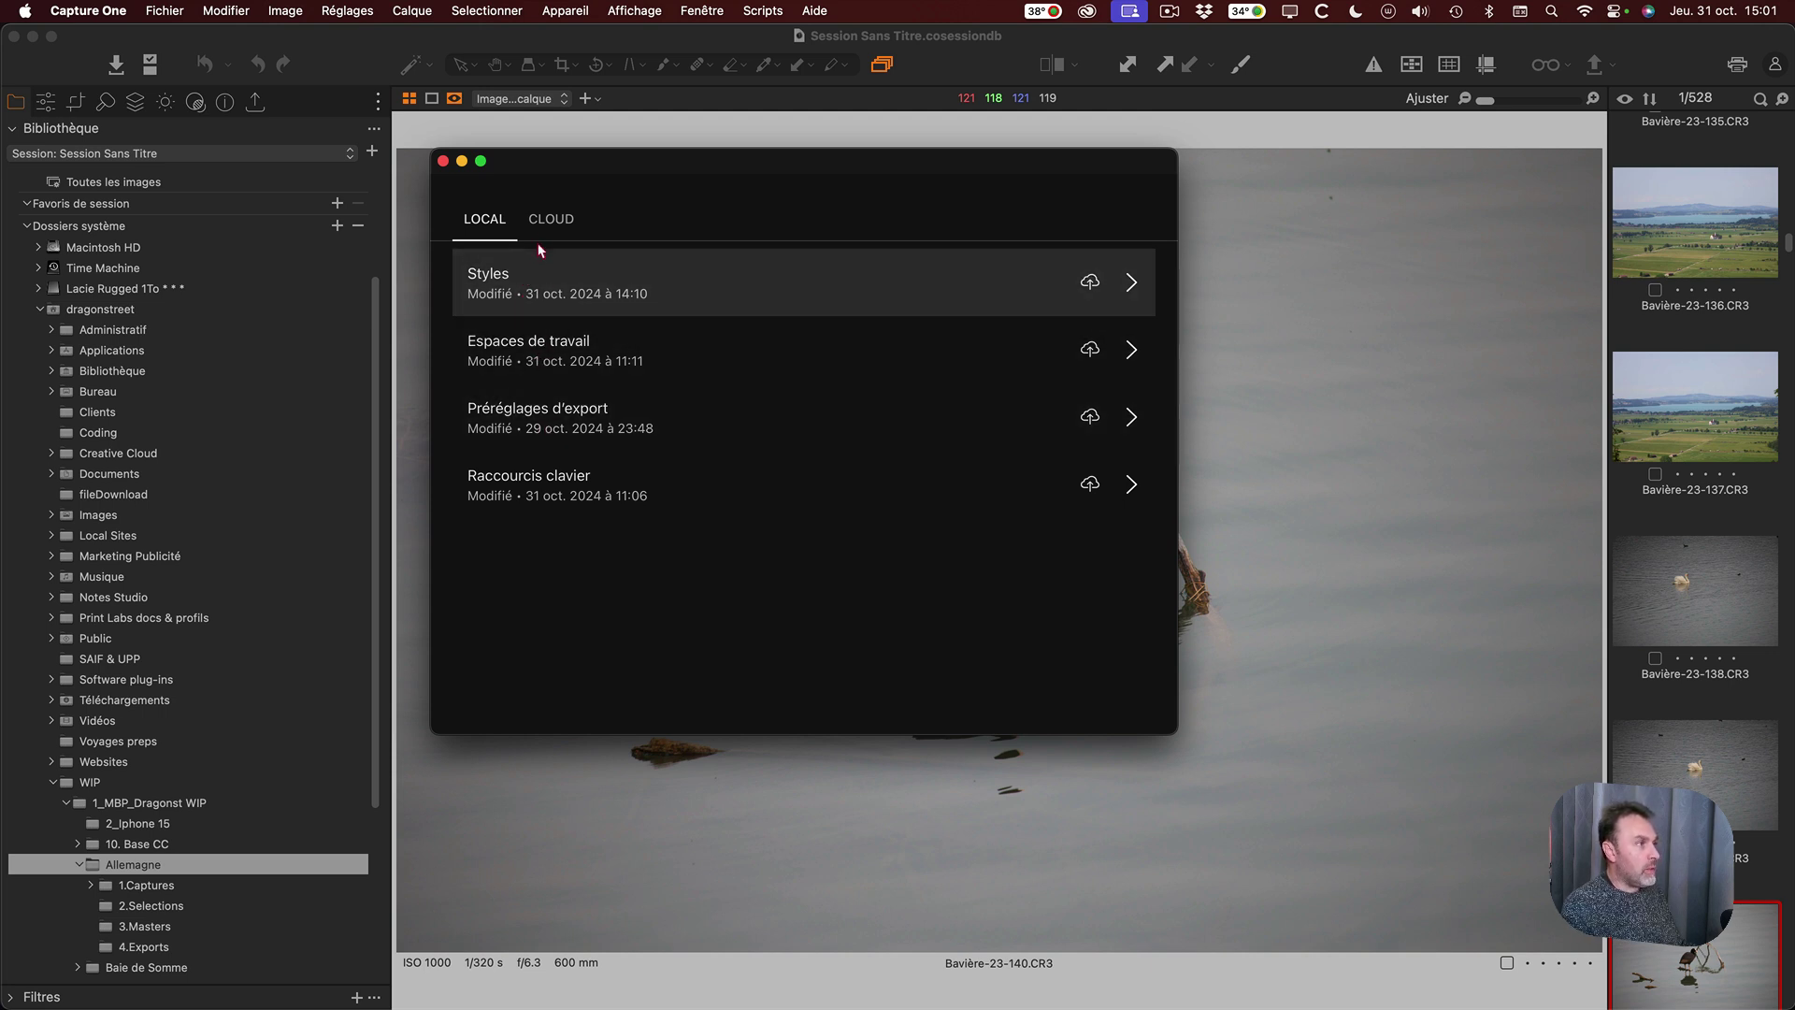
Select the YoutTube and Nature - Conques packs among the local styles and upload them to the cloud.
{"action": "left_click", "coordinate": [1132, 281]}
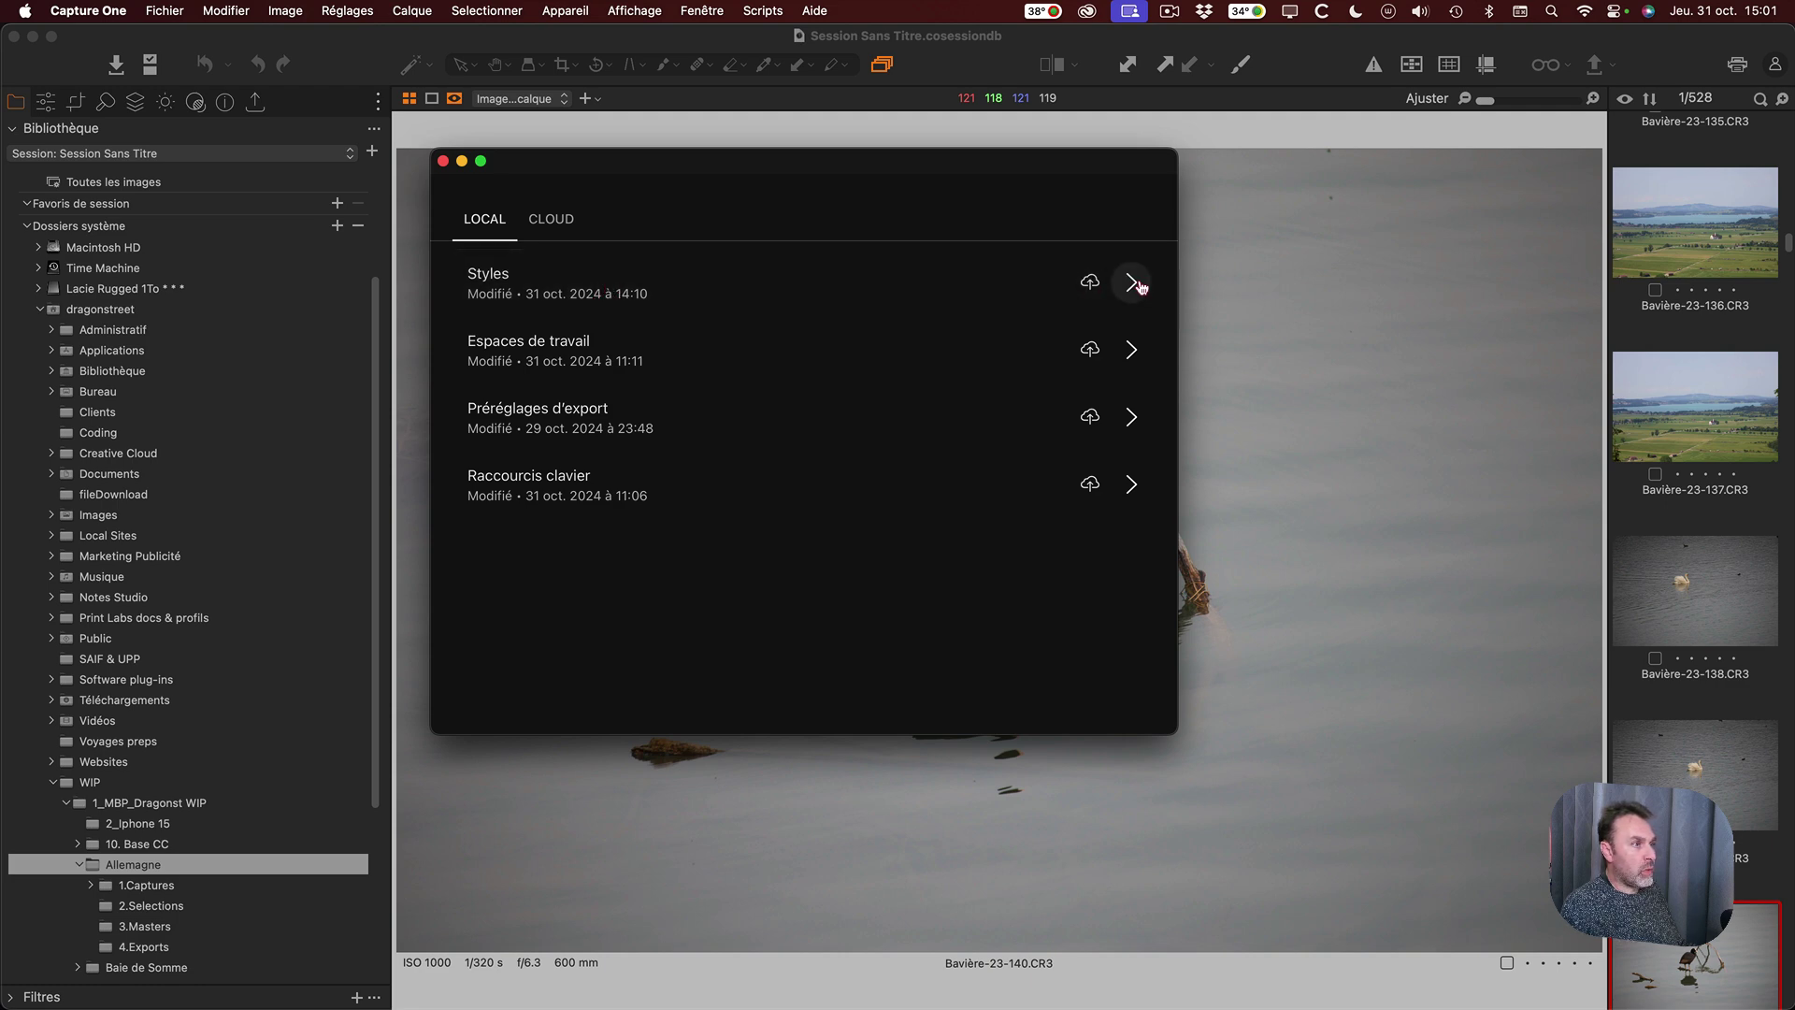
{"action": "scroll", "coordinate": [642, 489], "scroll_direction": "down", "scroll_amount": 10}
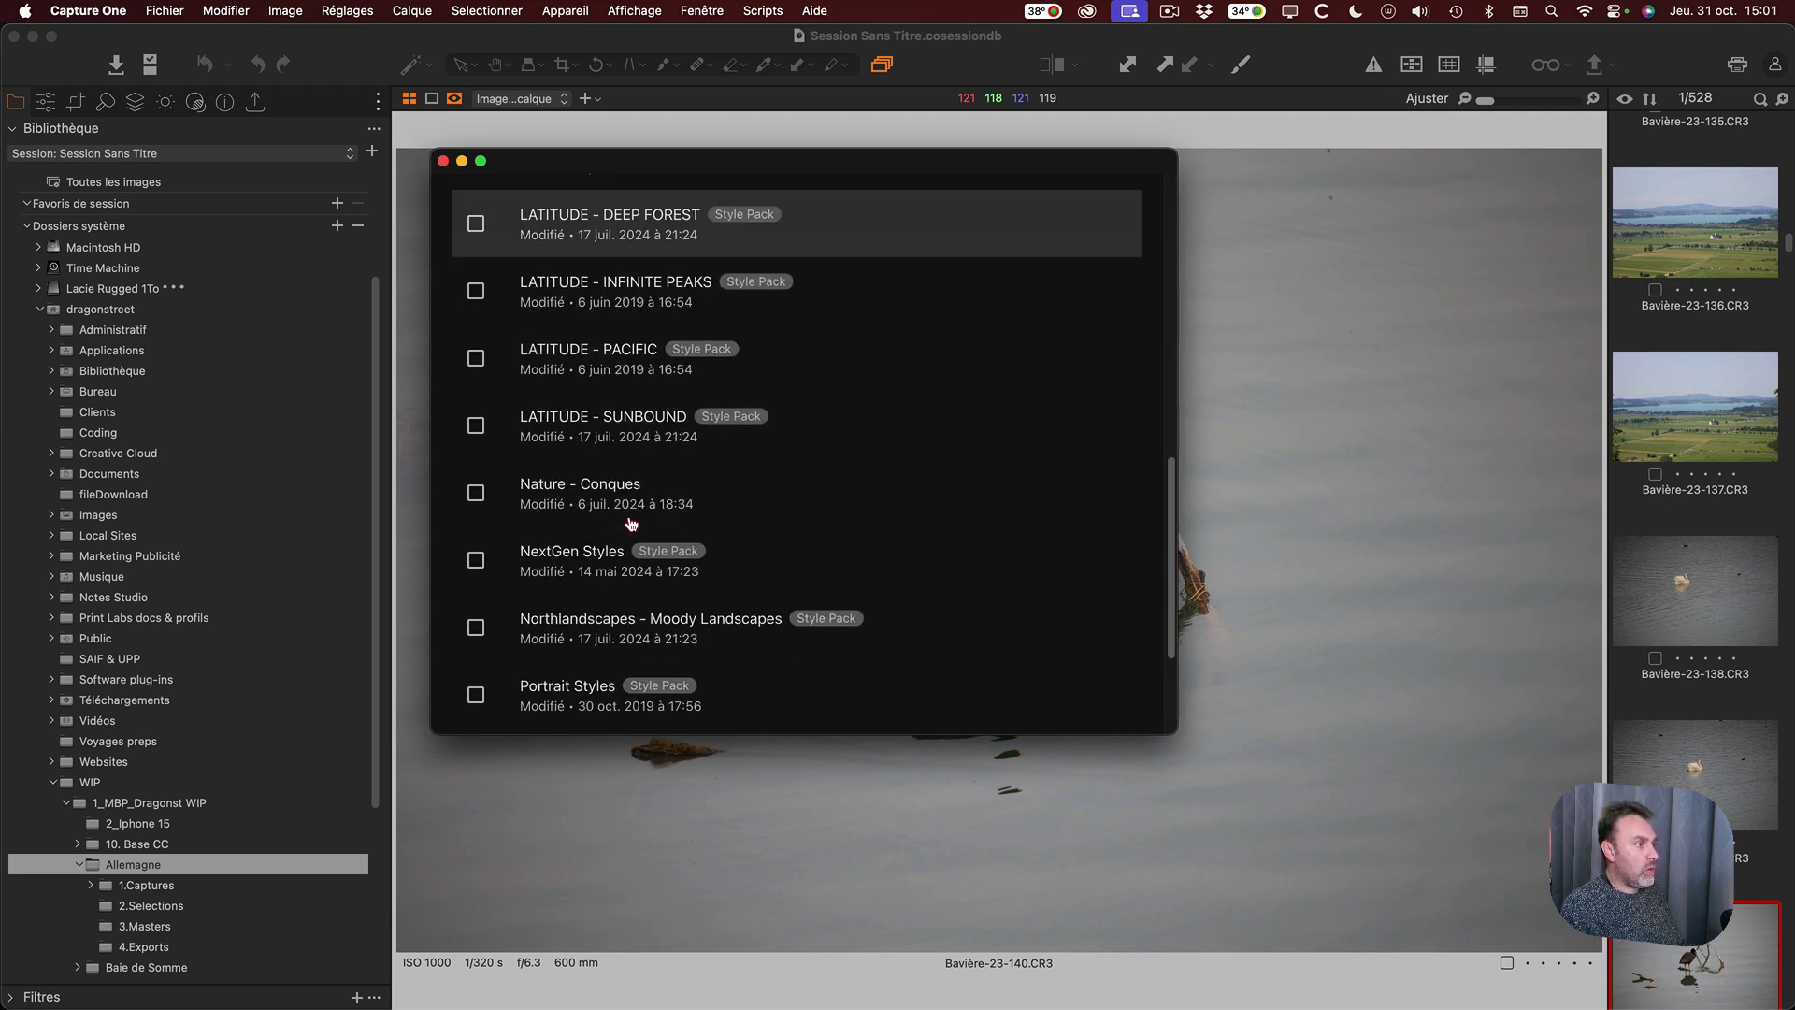
{"action": "scroll", "coordinate": [577, 633], "scroll_direction": "down", "scroll_amount": 5}
{"action": "left_click", "coordinate": [474, 694]}
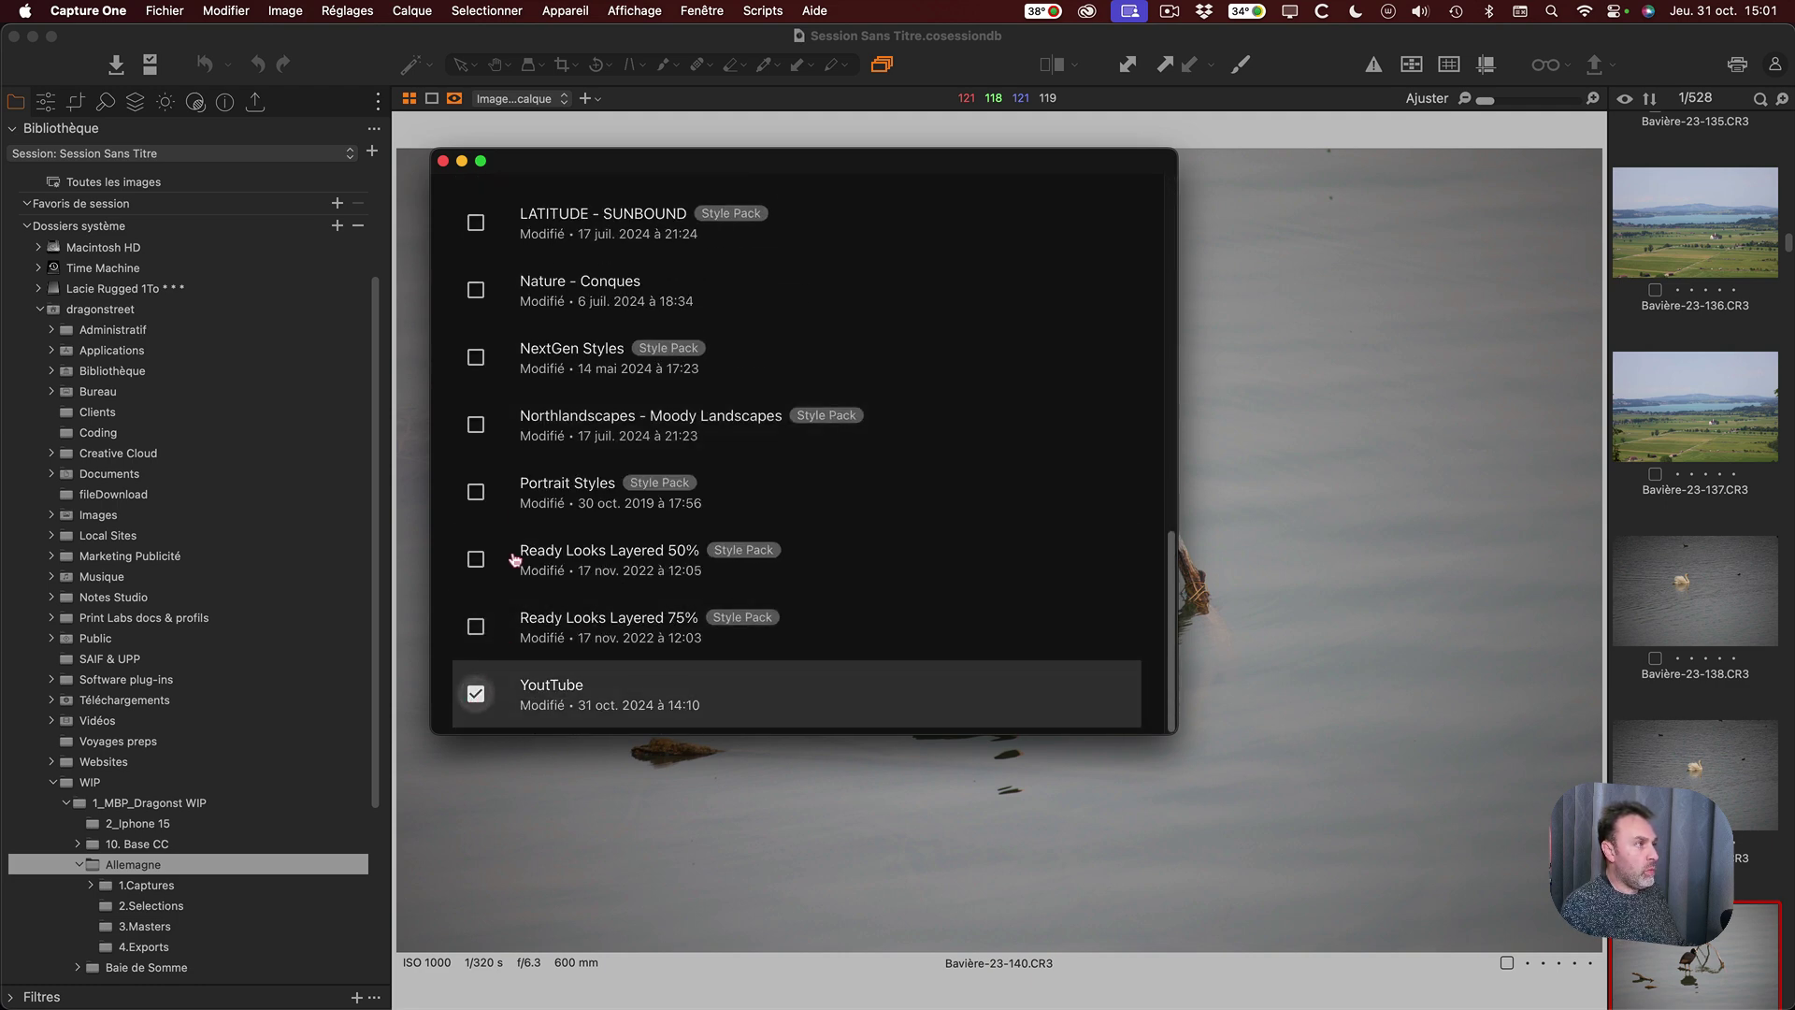
{"action": "scroll", "coordinate": [521, 510], "scroll_direction": "up", "scroll_amount": 1}
{"action": "left_click", "coordinate": [476, 327]}
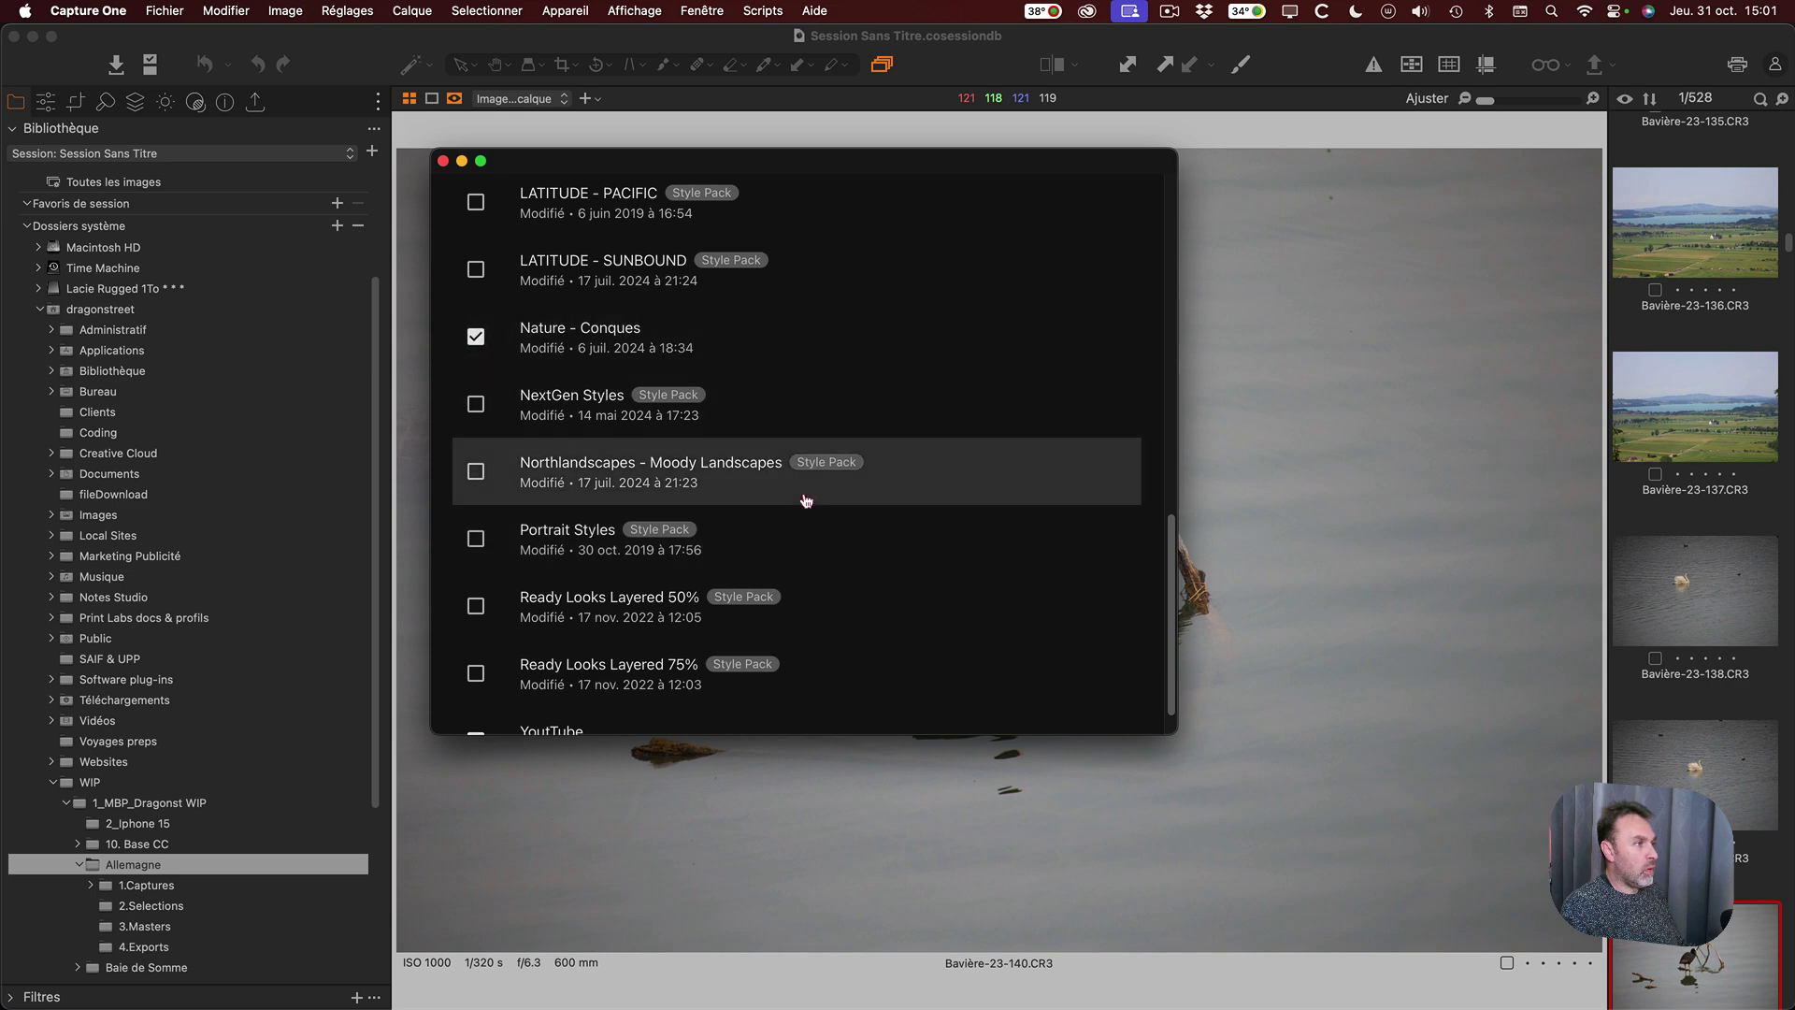
{"action": "scroll", "coordinate": [806, 502], "scroll_direction": "up", "scroll_amount": 8}
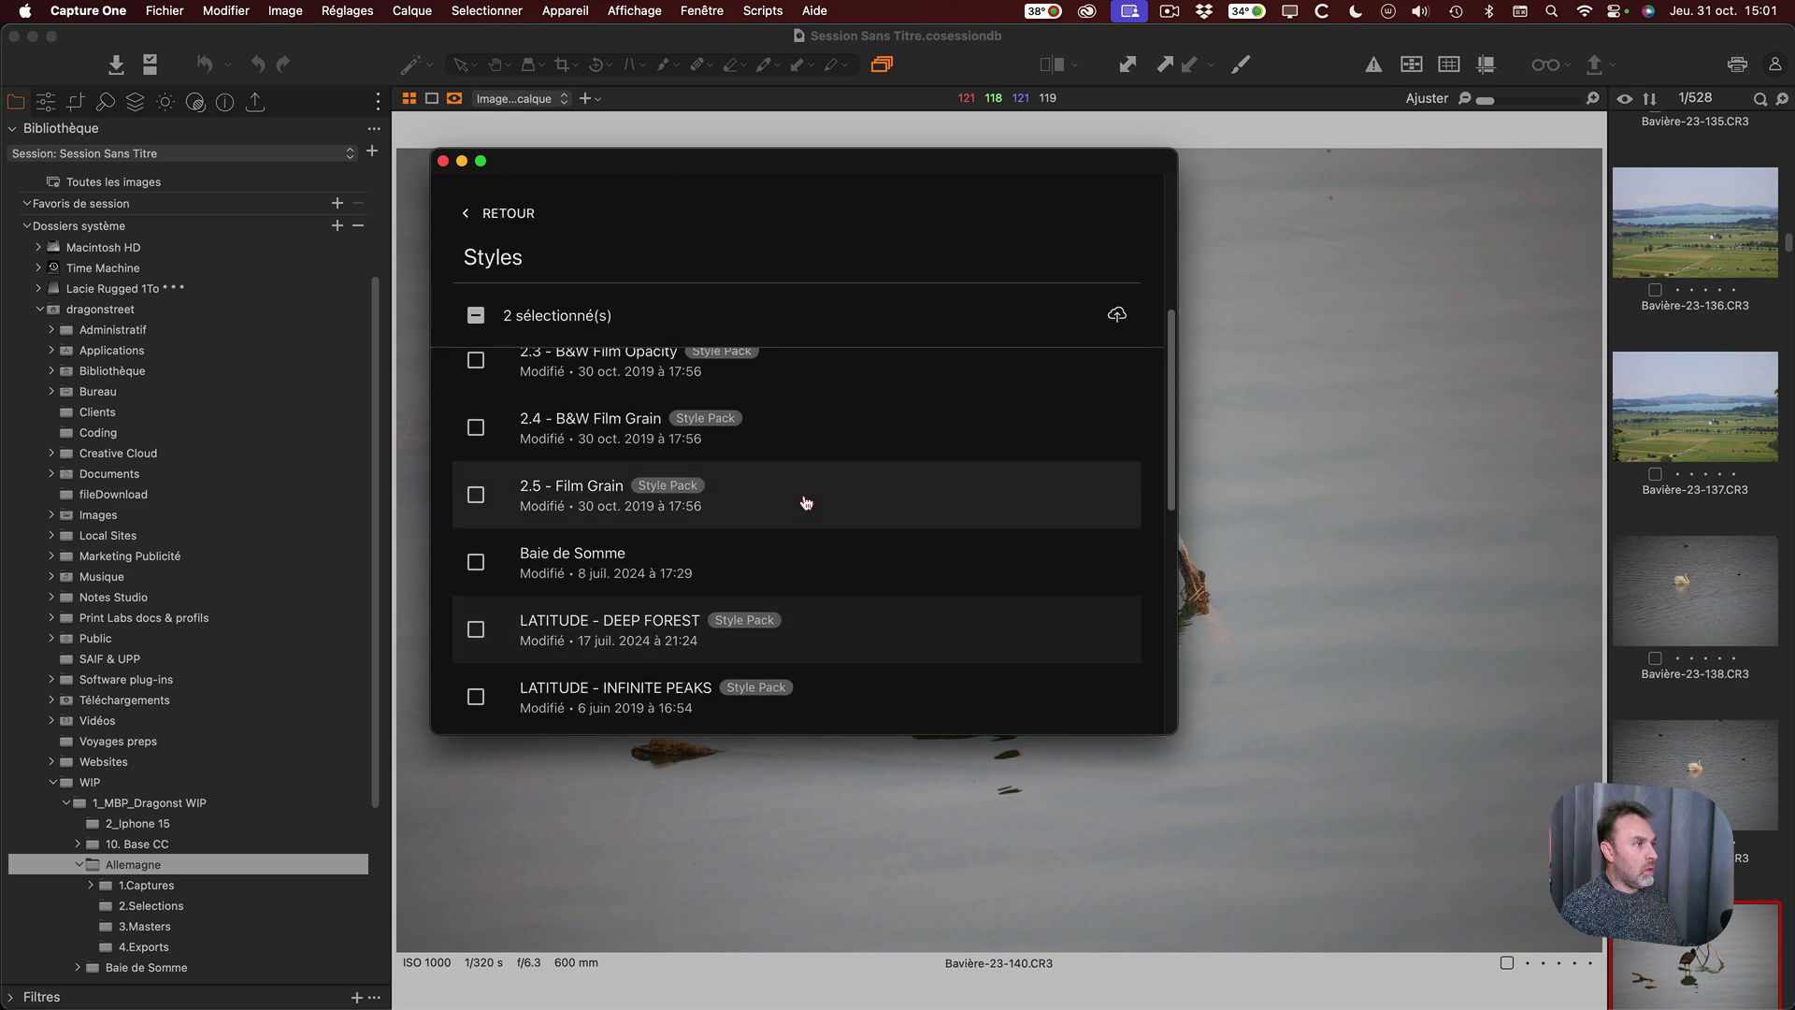
{"action": "left_click", "coordinate": [1117, 315]}
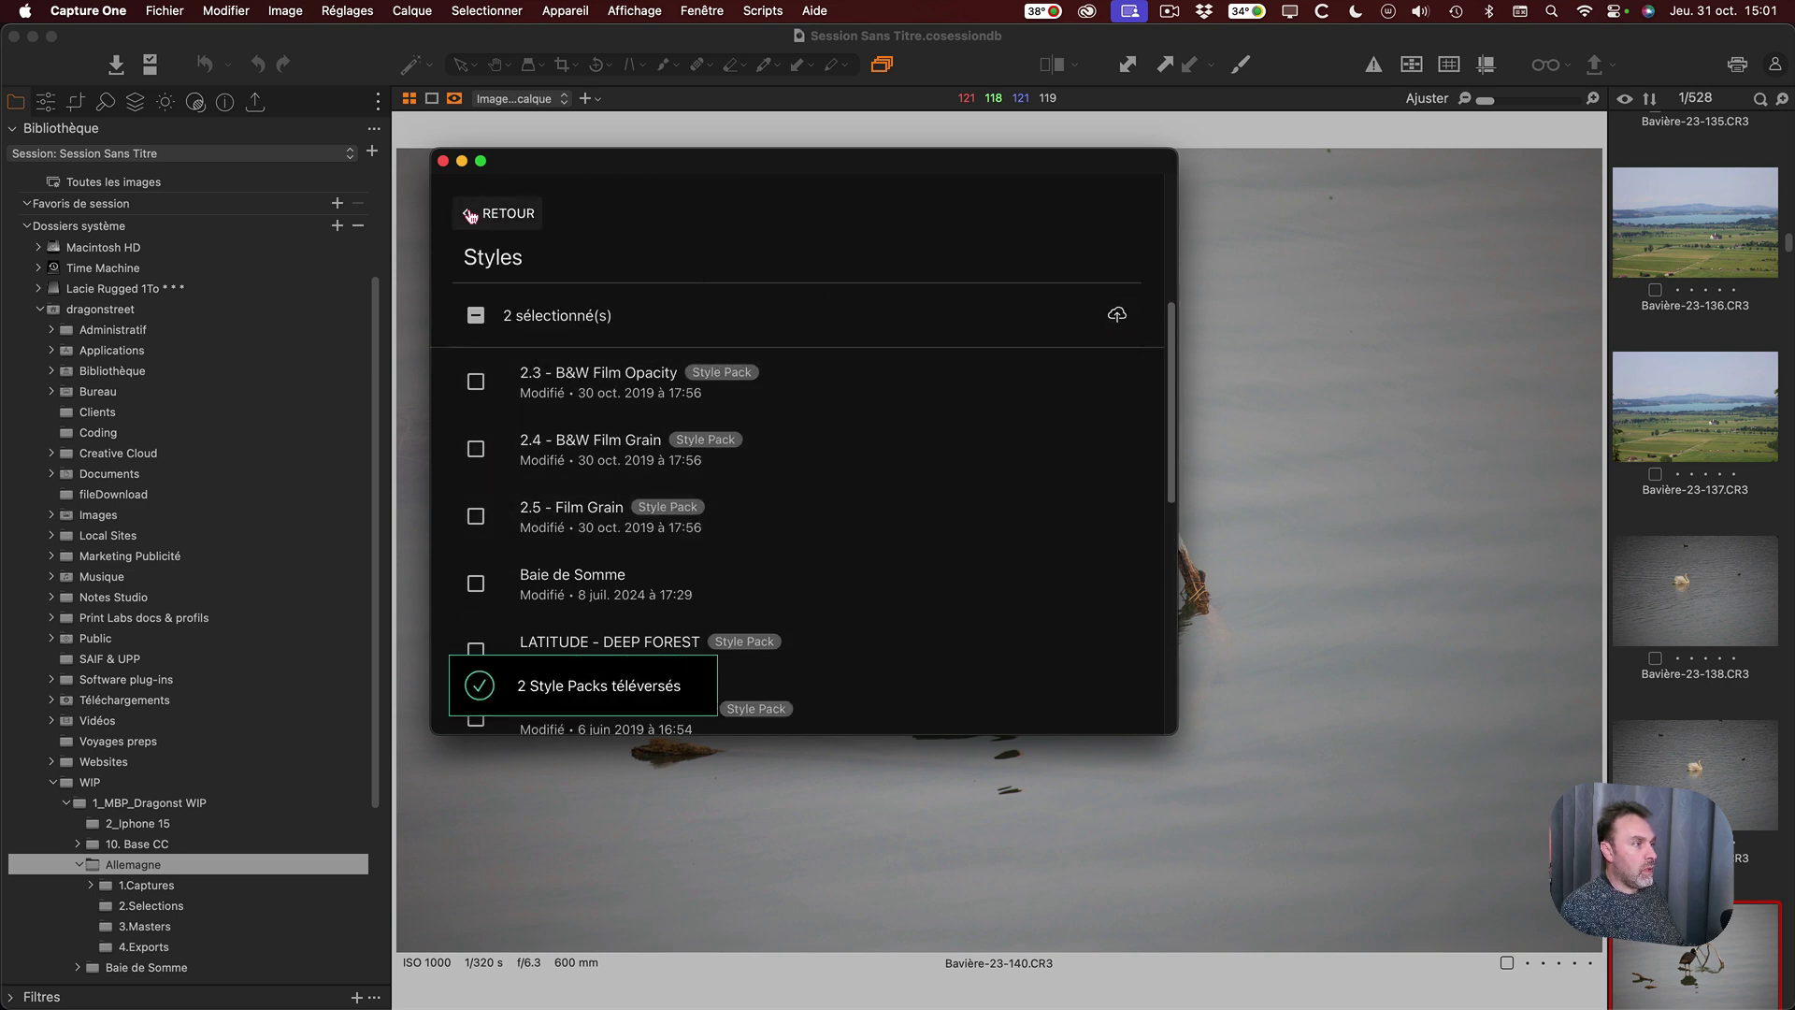
Leave the local styles and open the list of styles stored in the cloud.
{"action": "left_click", "coordinate": [498, 214]}
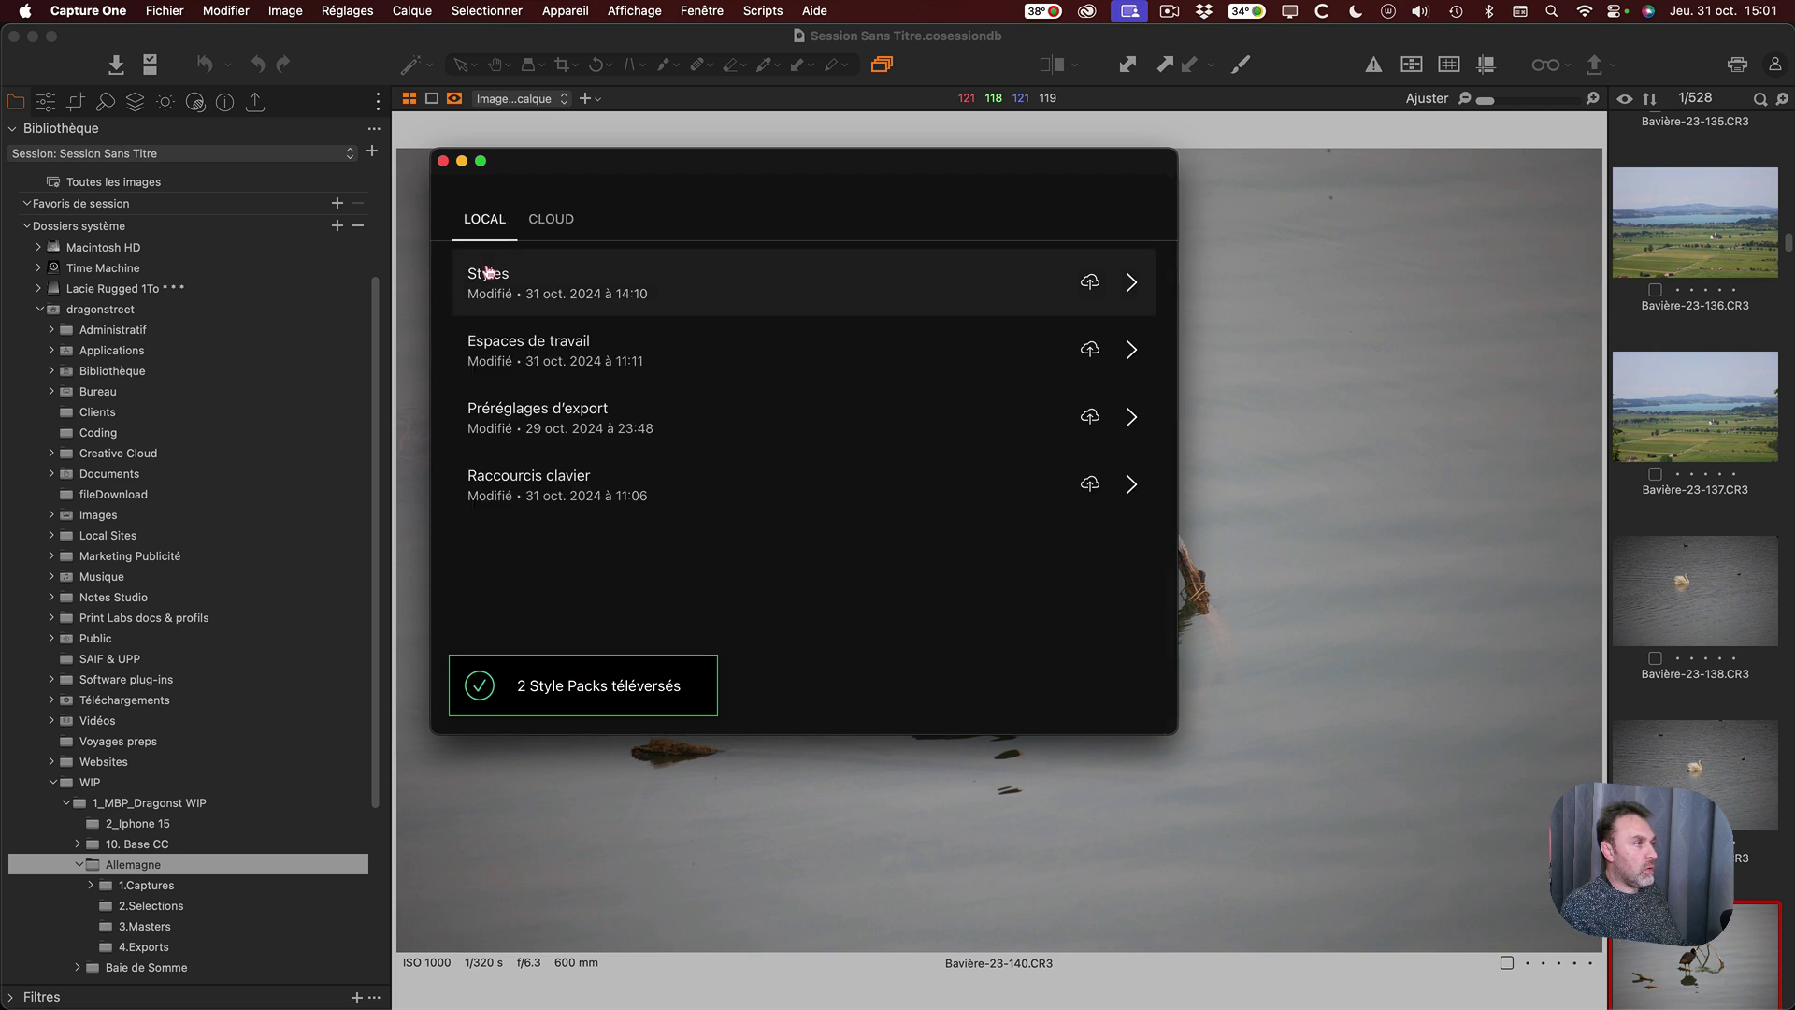
{"action": "left_click", "coordinate": [552, 221]}
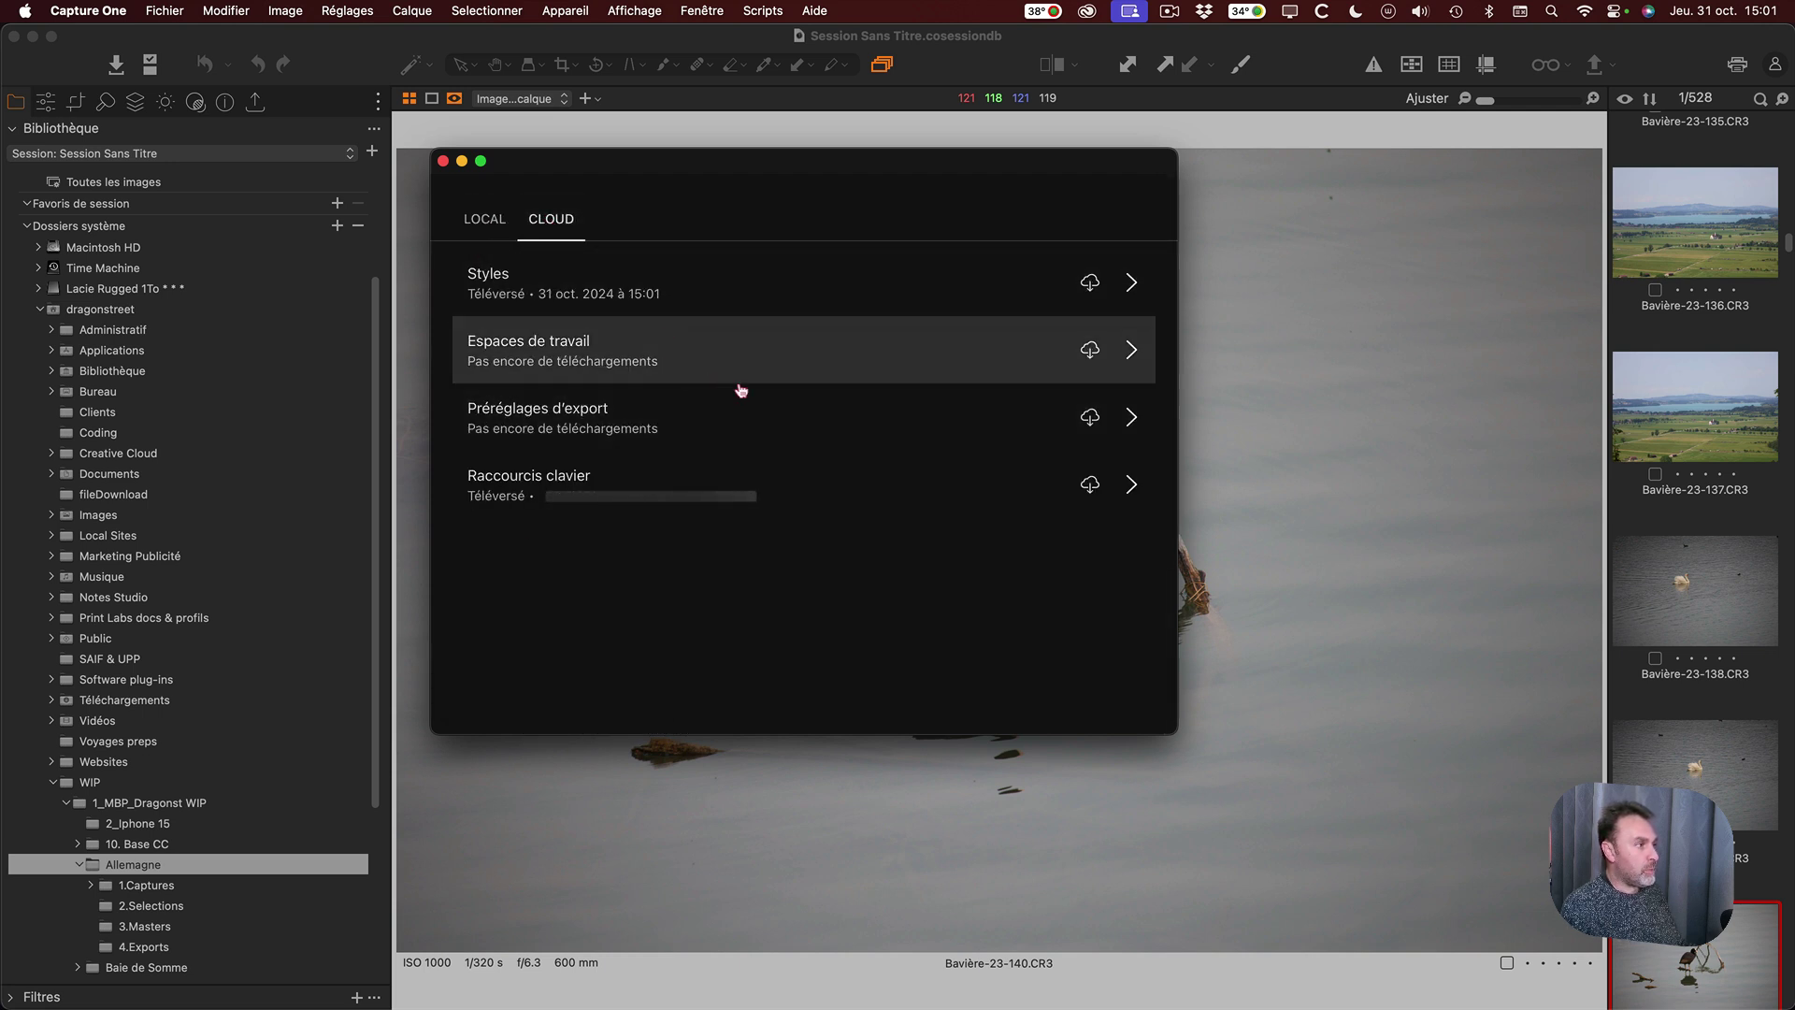
{"action": "left_click", "coordinate": [1131, 282]}
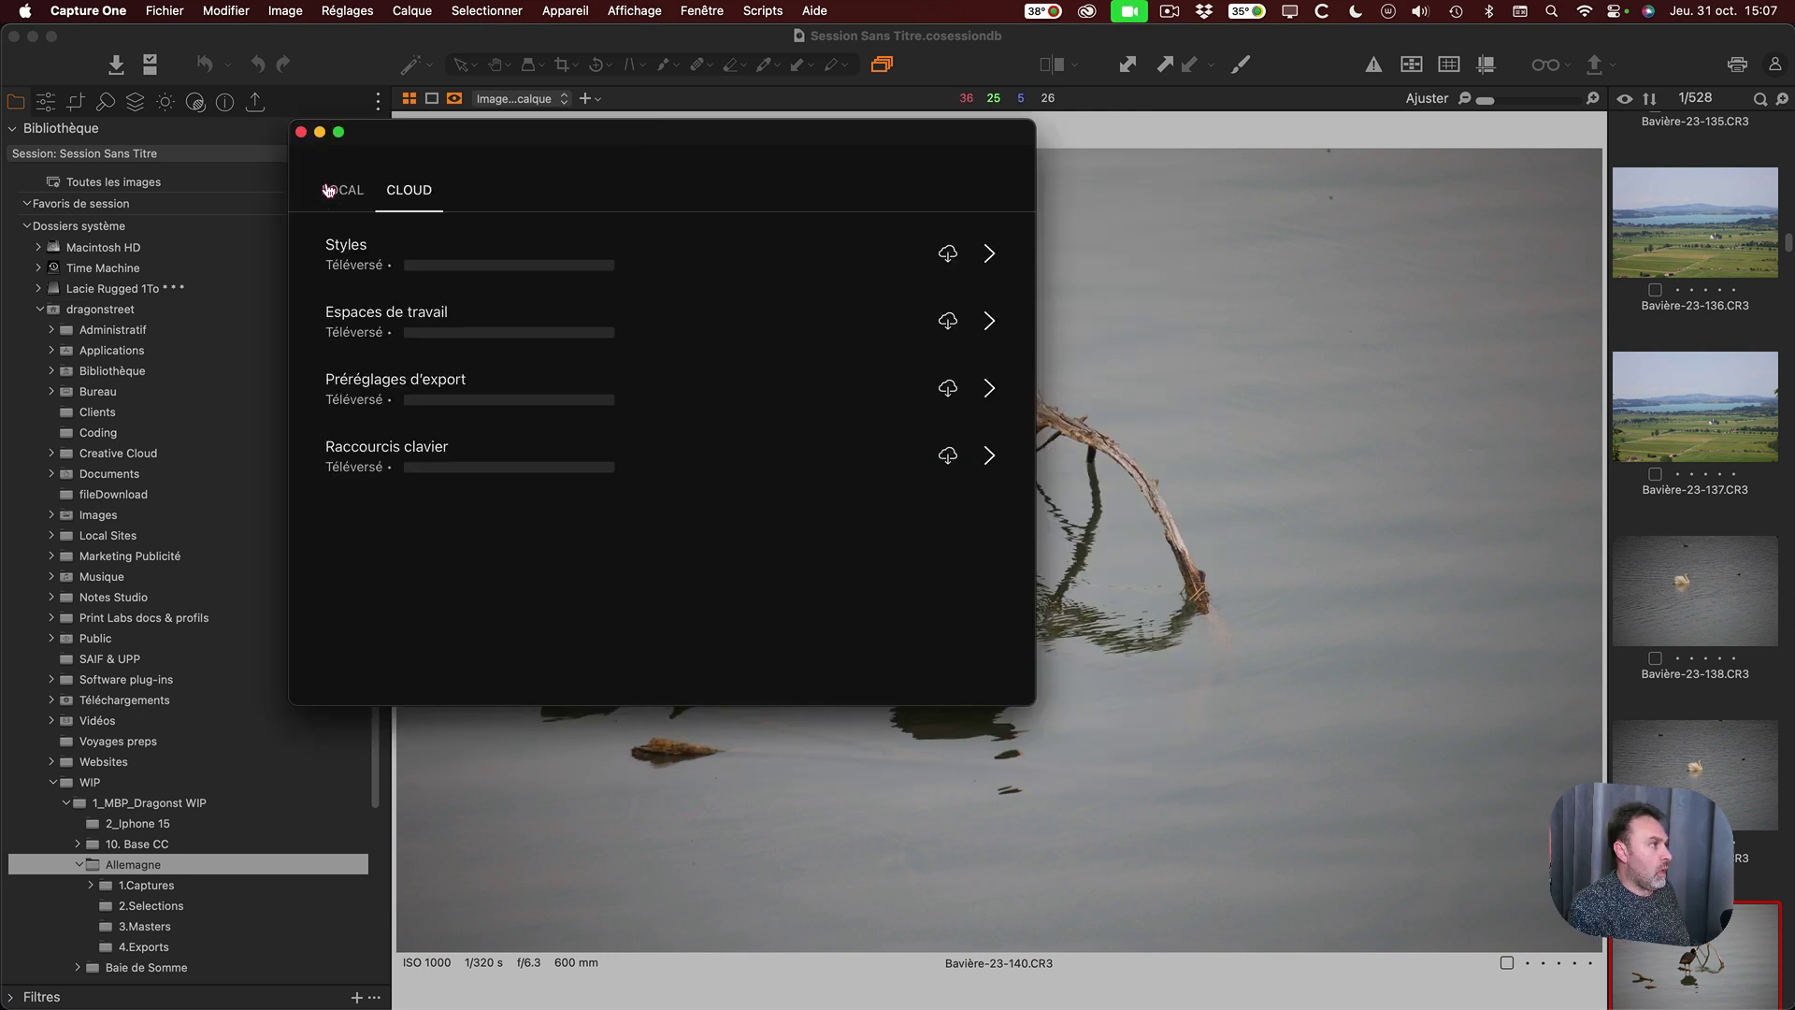
Add the Exporter Content Credentials (BETA) tool to the export tools and turn on including Content Credentials.
{"action": "left_click", "coordinate": [256, 105]}
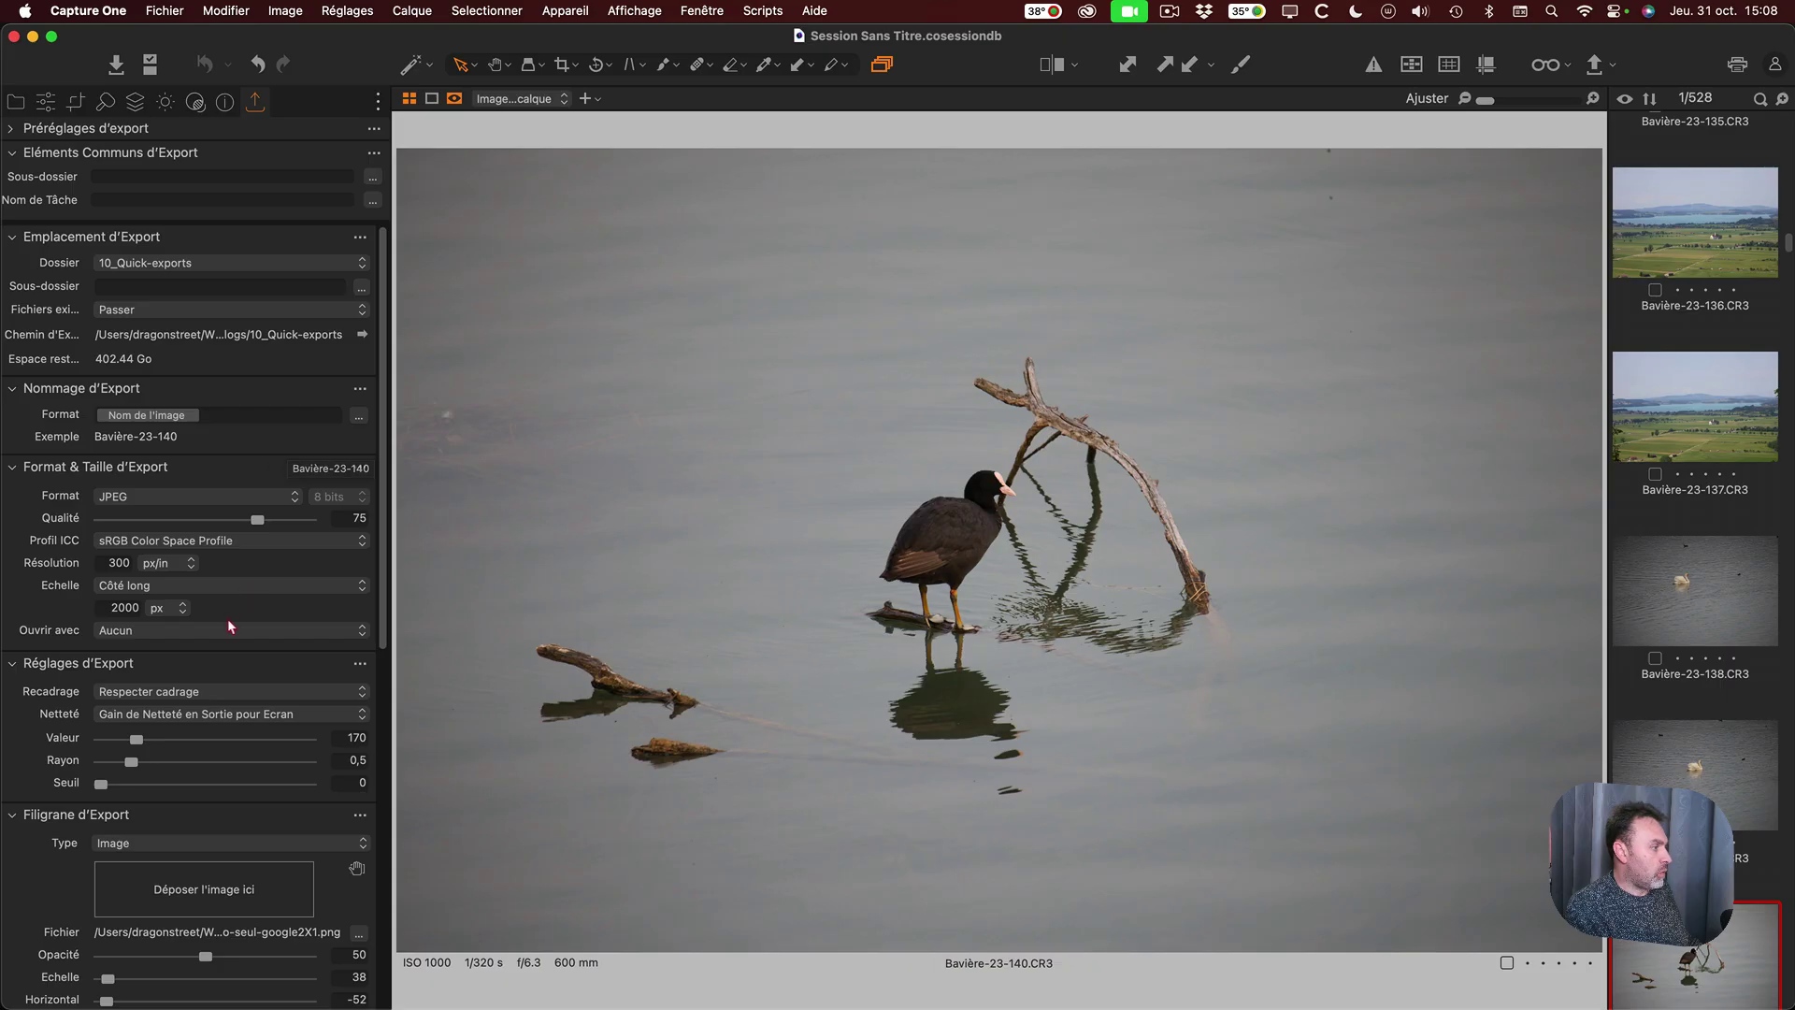
{"action": "scroll", "coordinate": [228, 620], "scroll_direction": "down", "scroll_amount": 10}
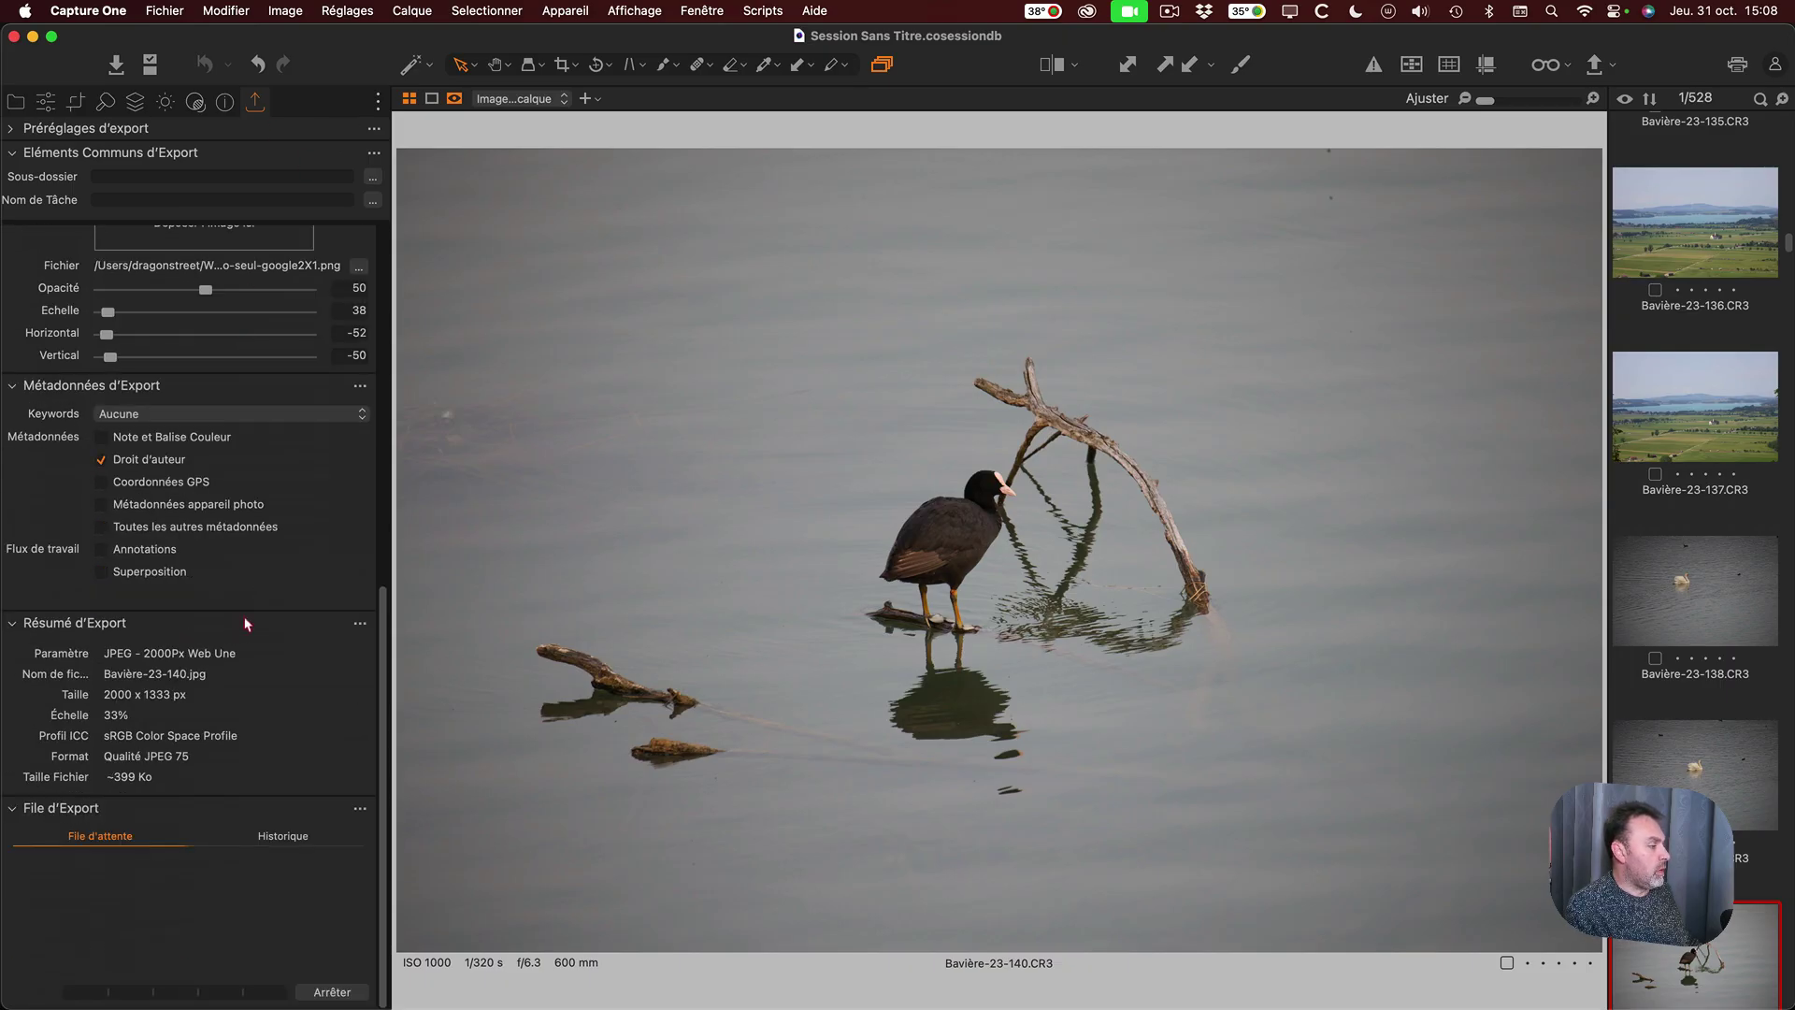
{"action": "right_click", "coordinate": [199, 896]}
{"action": "mouse_move", "coordinate": [262, 907]}
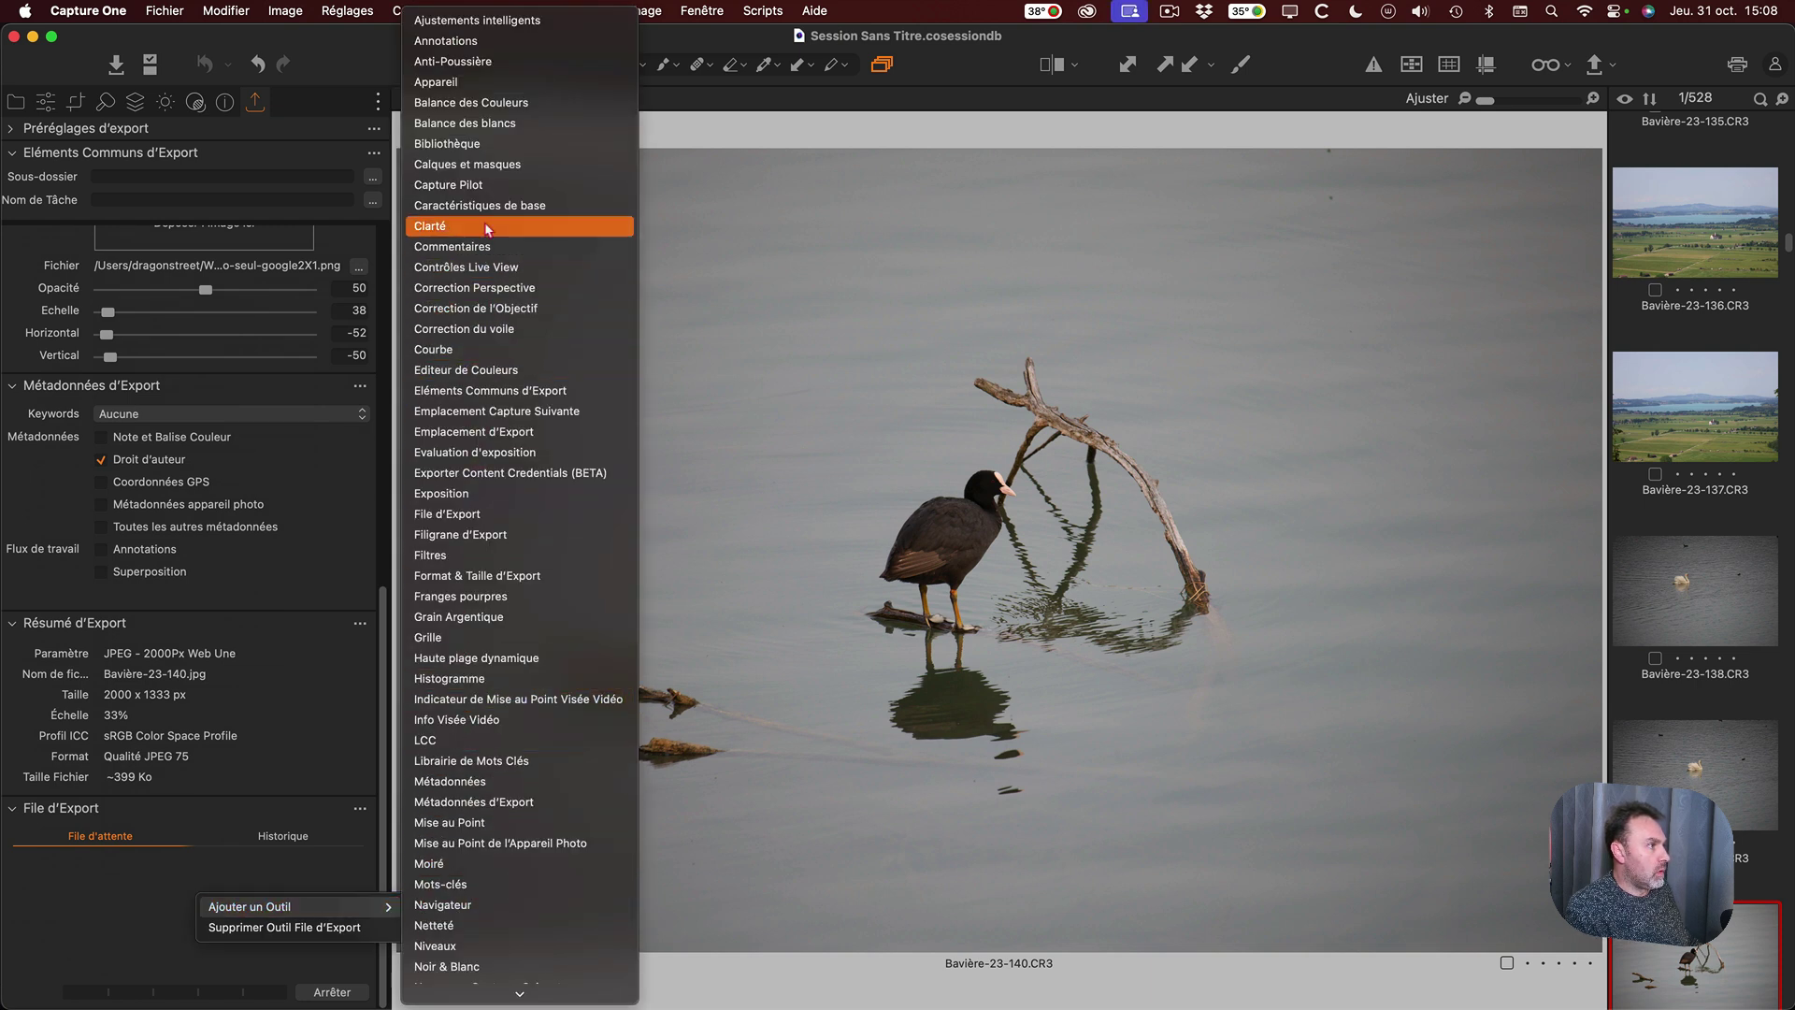
{"action": "scroll", "coordinate": [505, 477], "scroll_direction": "down", "scroll_amount": 1}
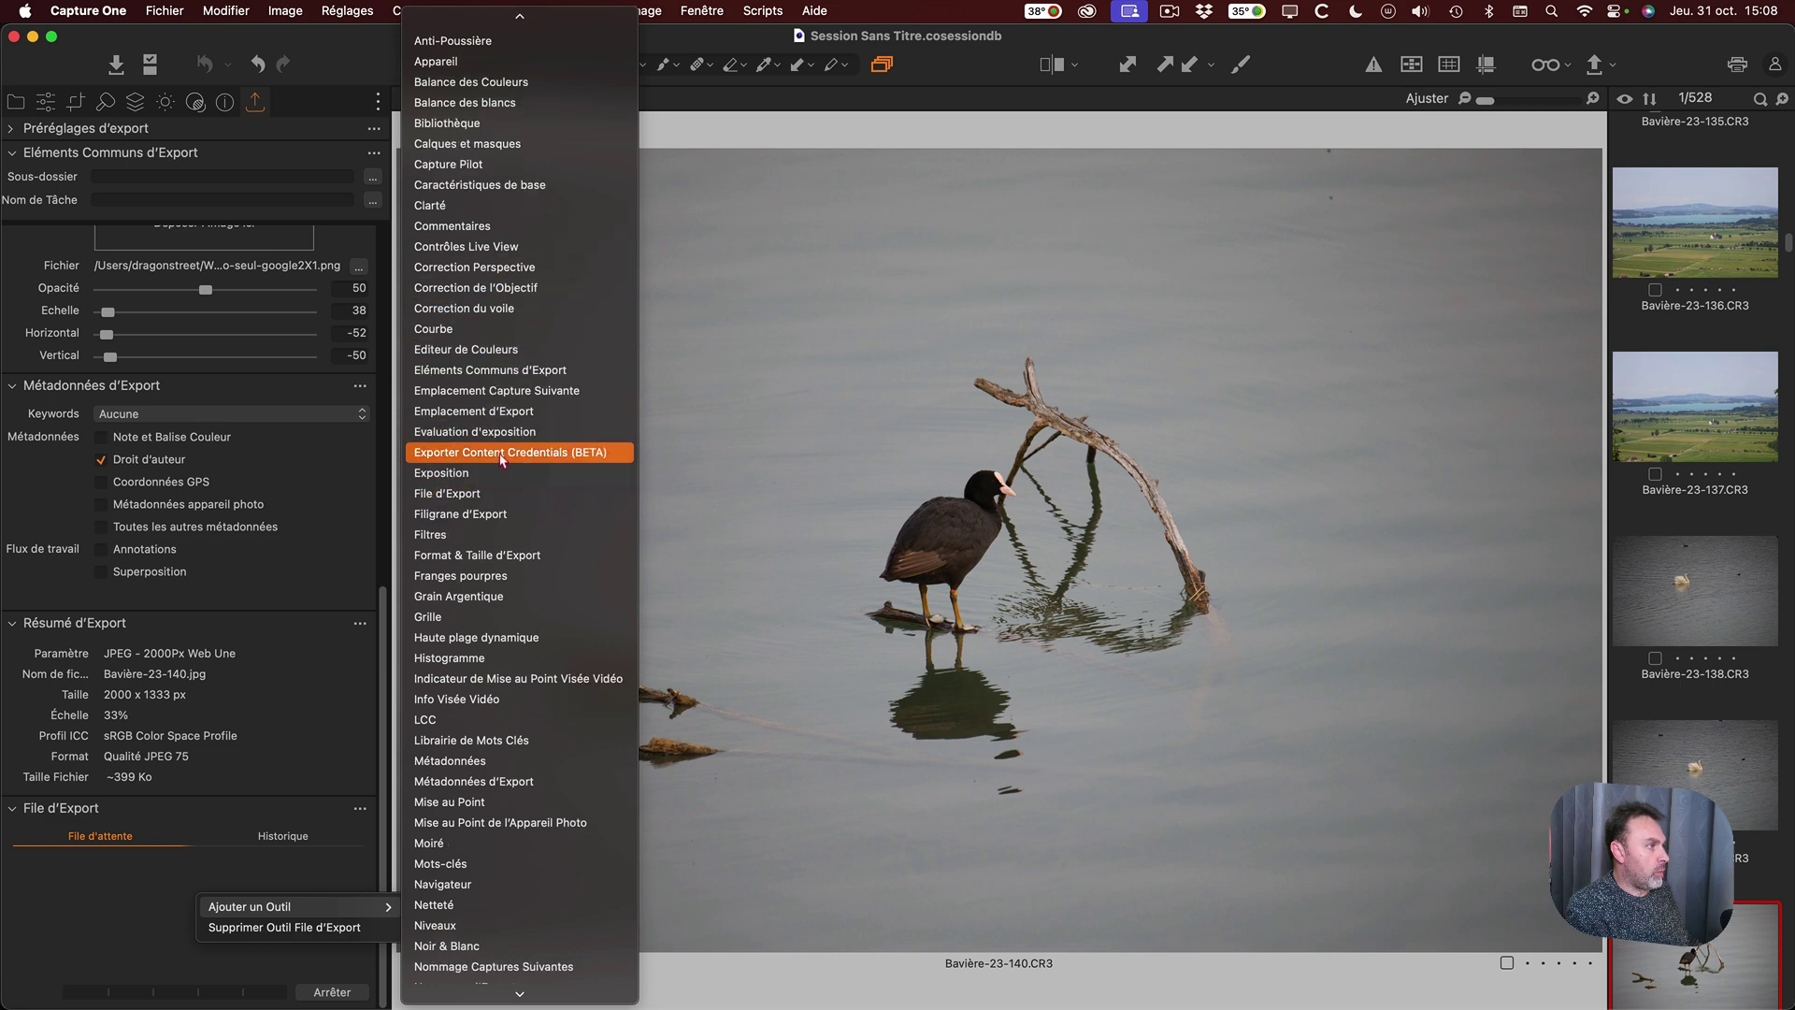
{"action": "left_click", "coordinate": [504, 452]}
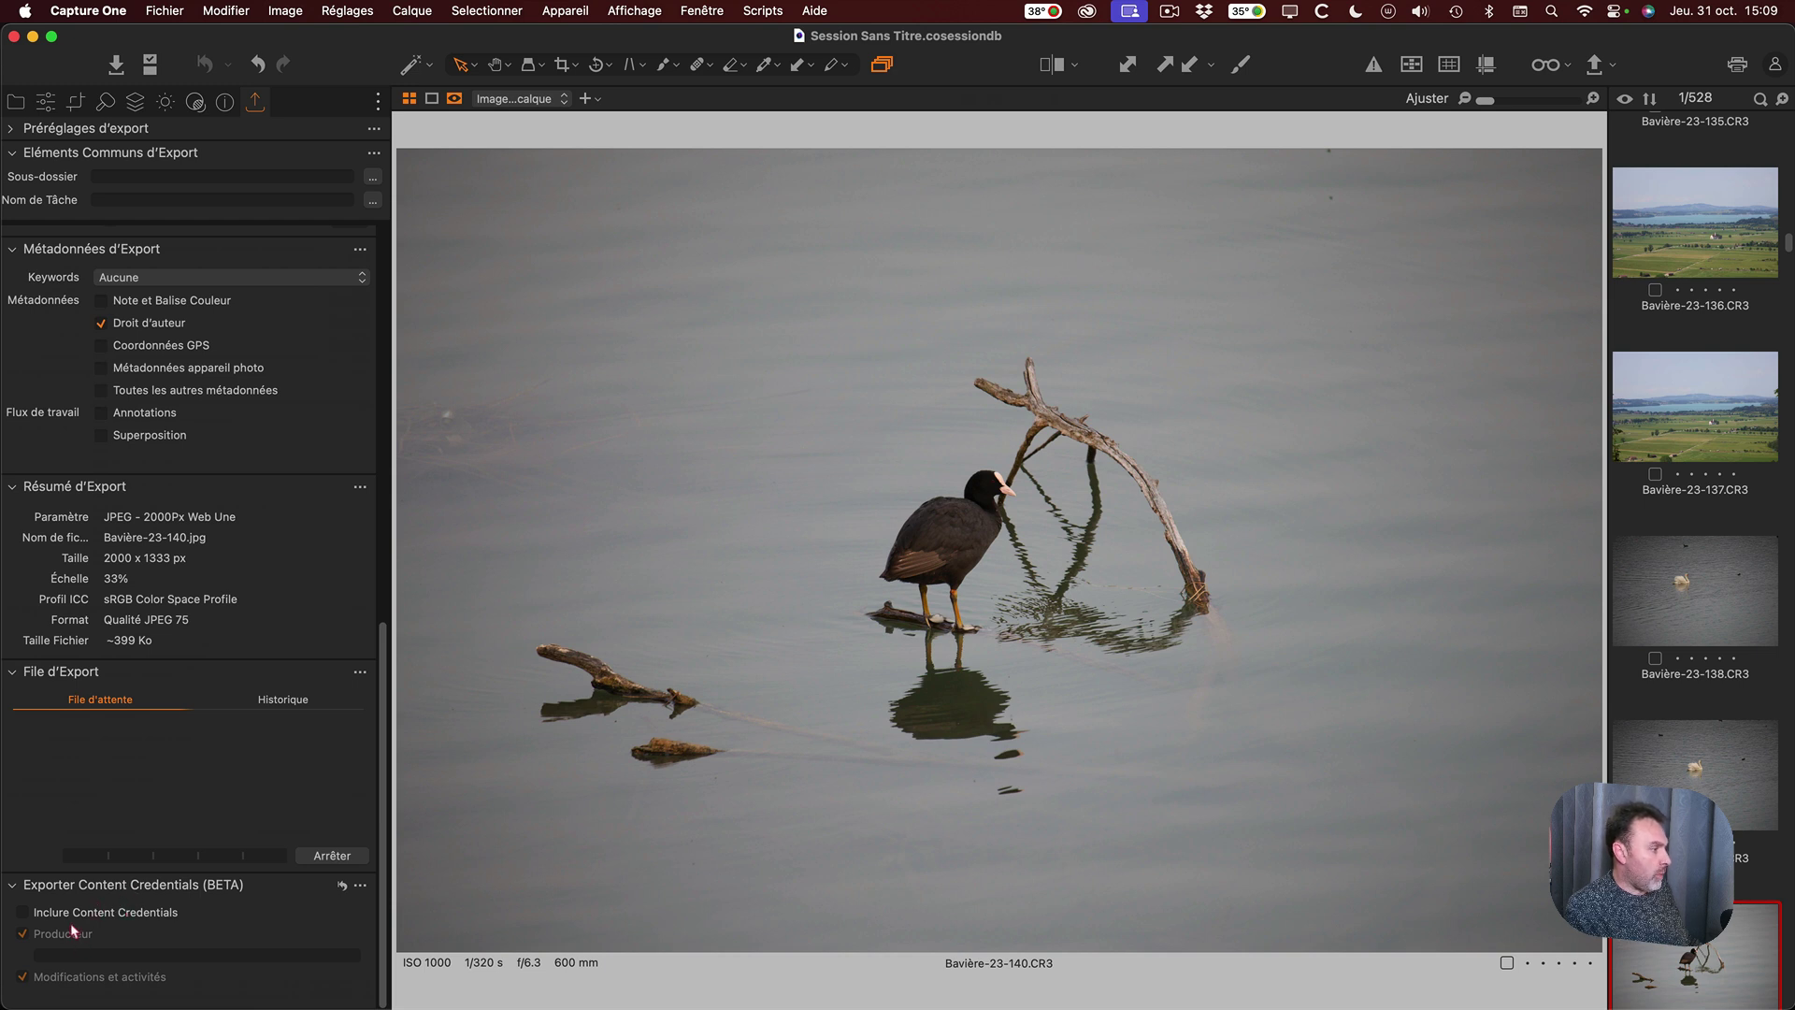
{"action": "left_click", "coordinate": [24, 913]}
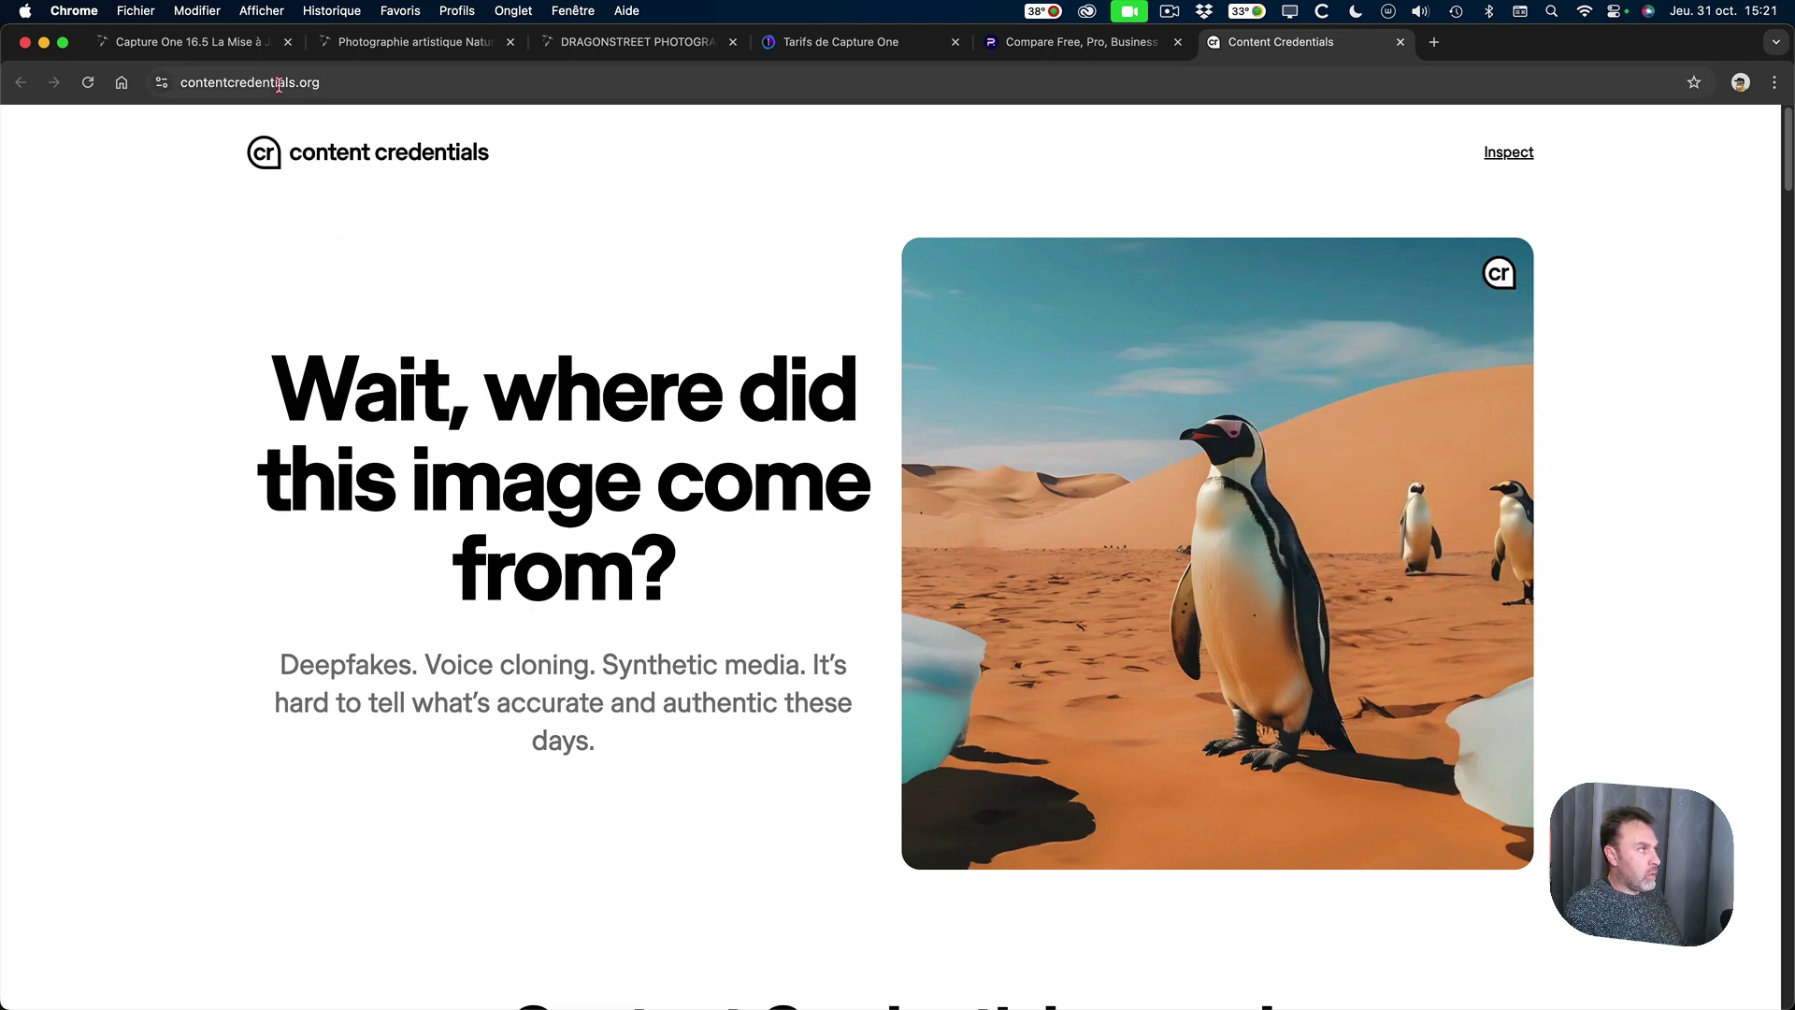
In Chrome, open the Content Credentials inspection page and review the credit and process information of Bavière-23-140.jpg.
{"action": "left_click", "coordinate": [1495, 169]}
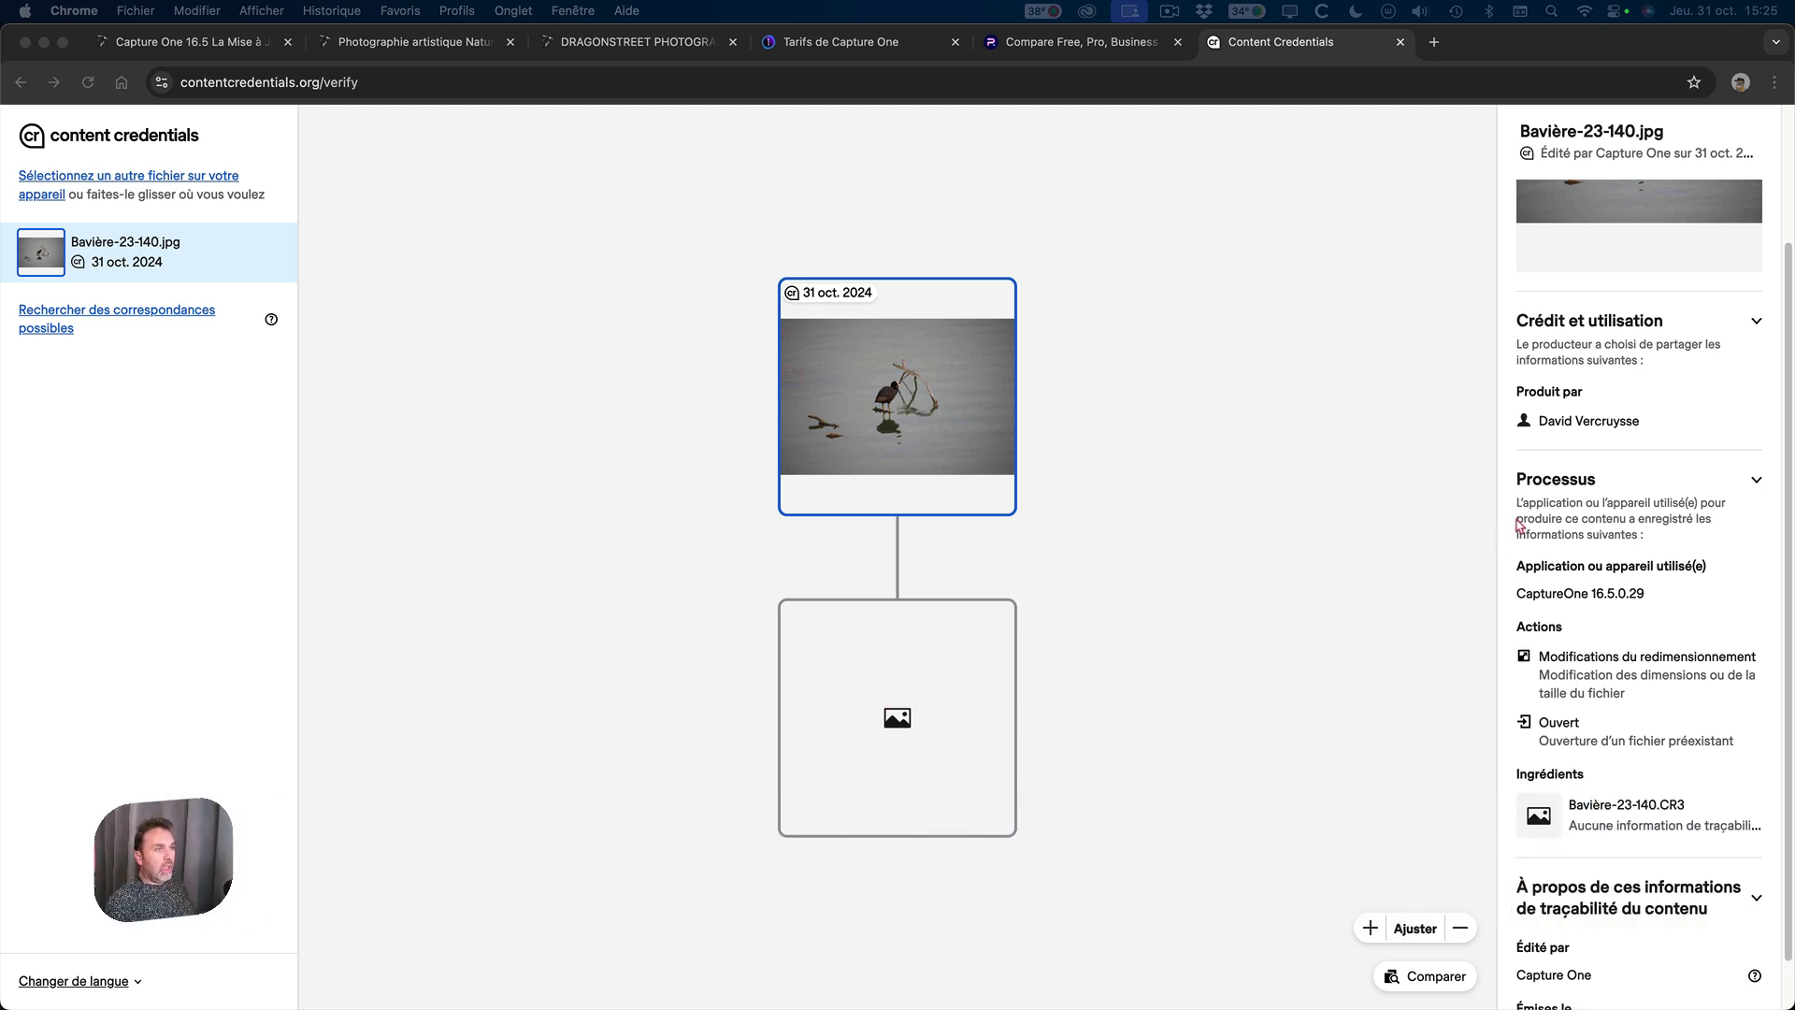
{"action": "scroll", "coordinate": [1586, 467], "scroll_direction": "down", "scroll_amount": 2}
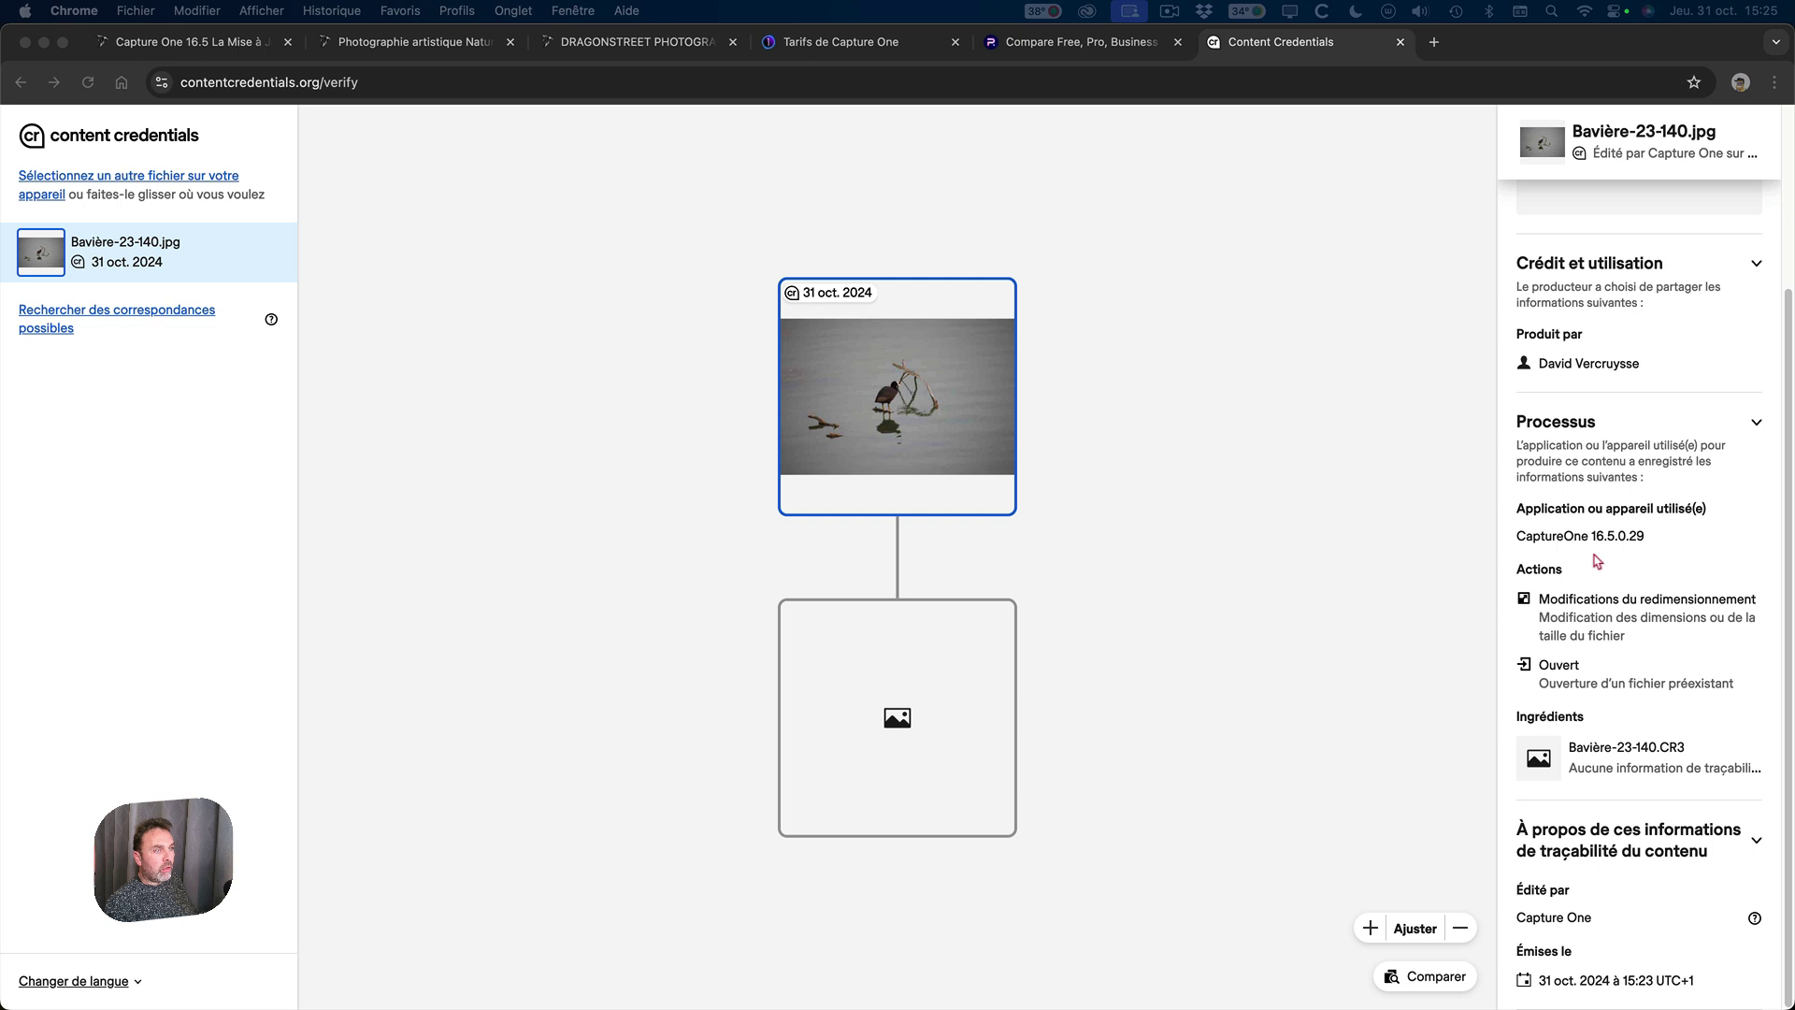